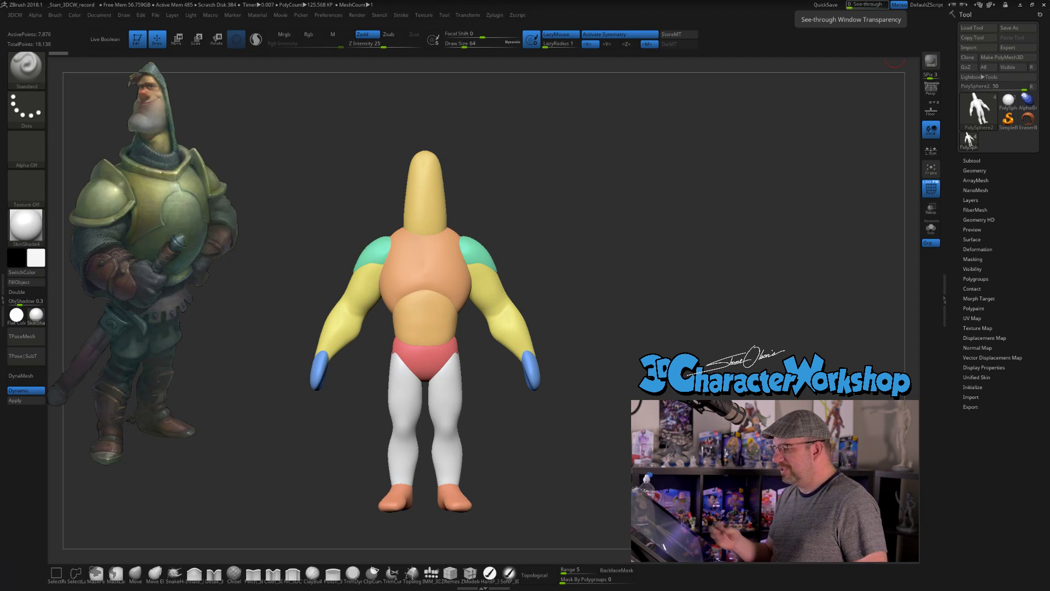
Toggle the polyframe line and fill display to examine the base body's polygroups and wireframe topology
{"action": "left_click_drag", "start_coordinate": [621, 321], "coordinate": [614, 312]}
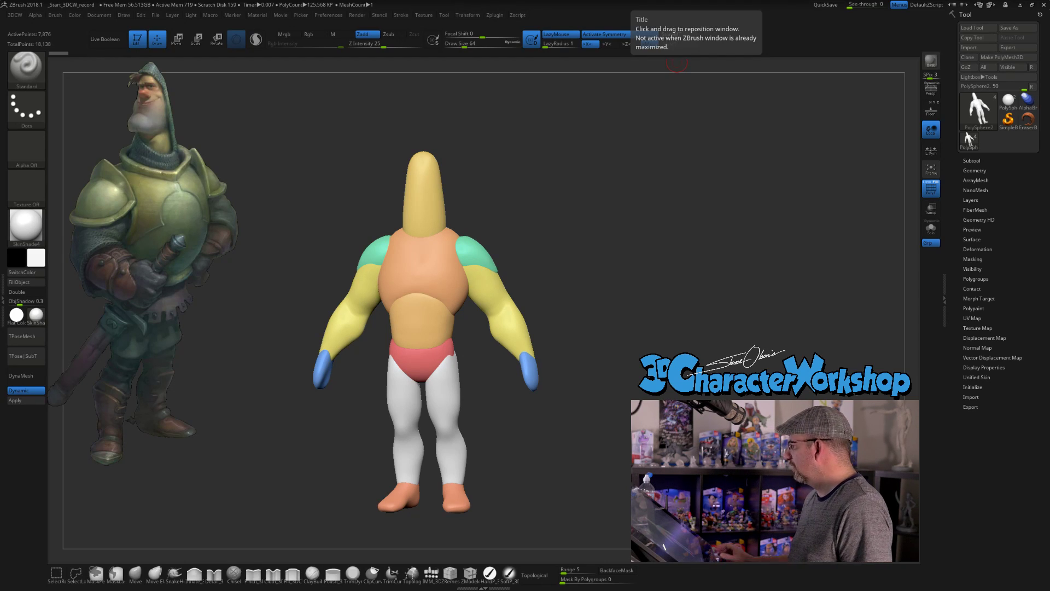
{"action": "left_click_drag", "start_coordinate": [625, 327], "coordinate": [600, 354]}
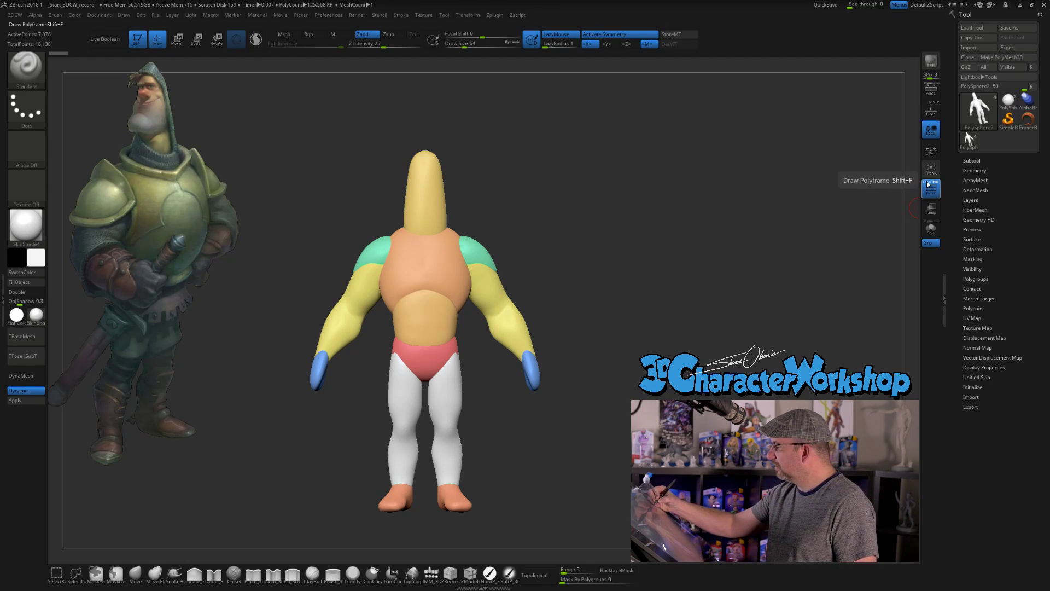
{"action": "left_click", "coordinate": [929, 185]}
{"action": "left_click", "coordinate": [928, 185]}
{"action": "left_click", "coordinate": [929, 185]}
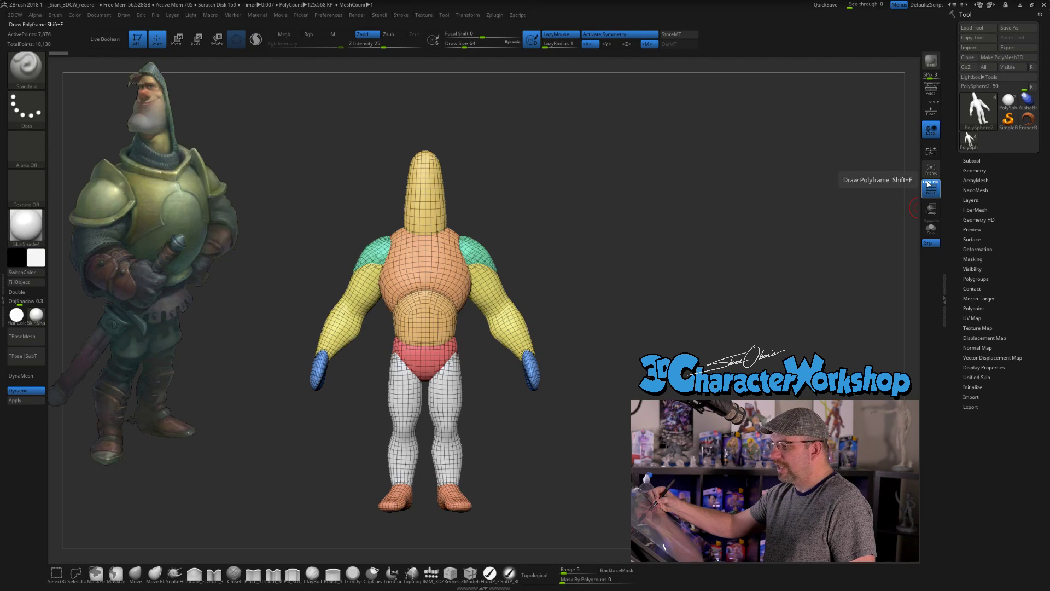
{"action": "left_click", "coordinate": [938, 184]}
{"action": "left_click", "coordinate": [938, 184]}
{"action": "left_click", "coordinate": [939, 185]}
{"action": "left_click", "coordinate": [938, 184]}
{"action": "left_click", "coordinate": [938, 185]}
{"action": "left_click", "coordinate": [938, 185]}
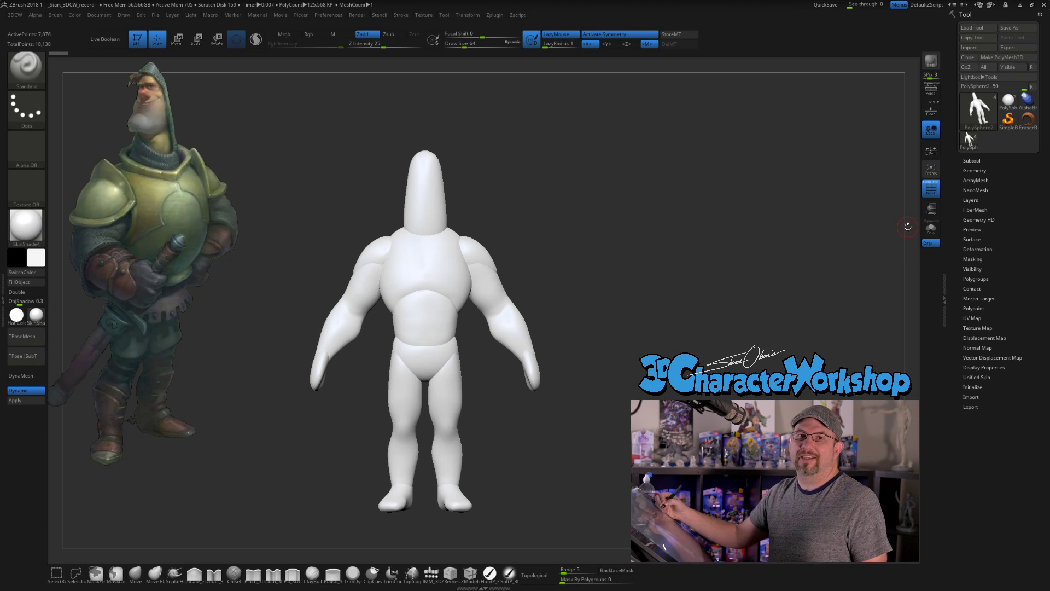
{"action": "left_click", "coordinate": [931, 184]}
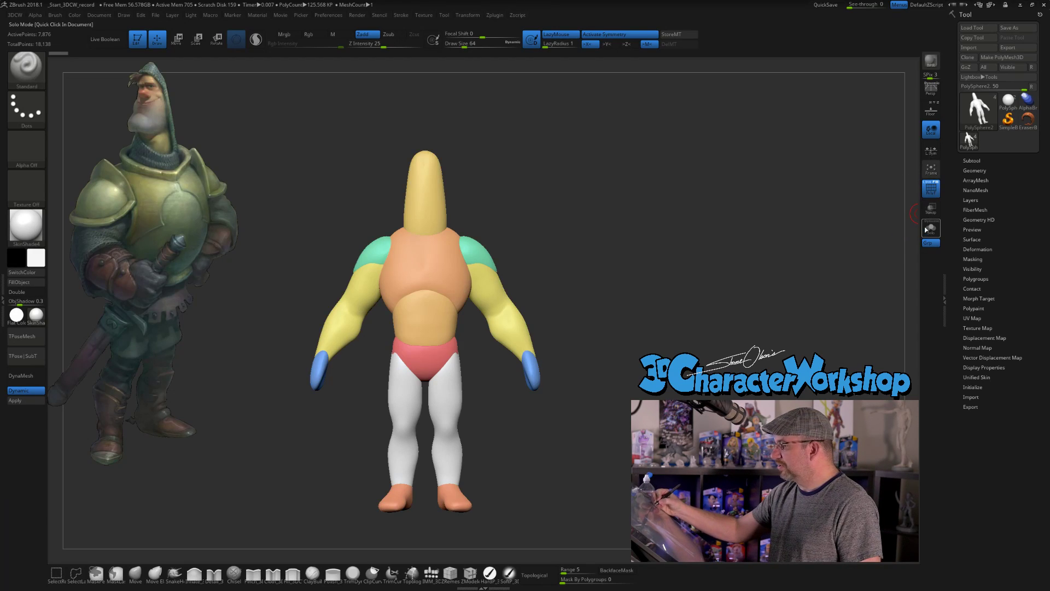
{"action": "left_click", "coordinate": [931, 184]}
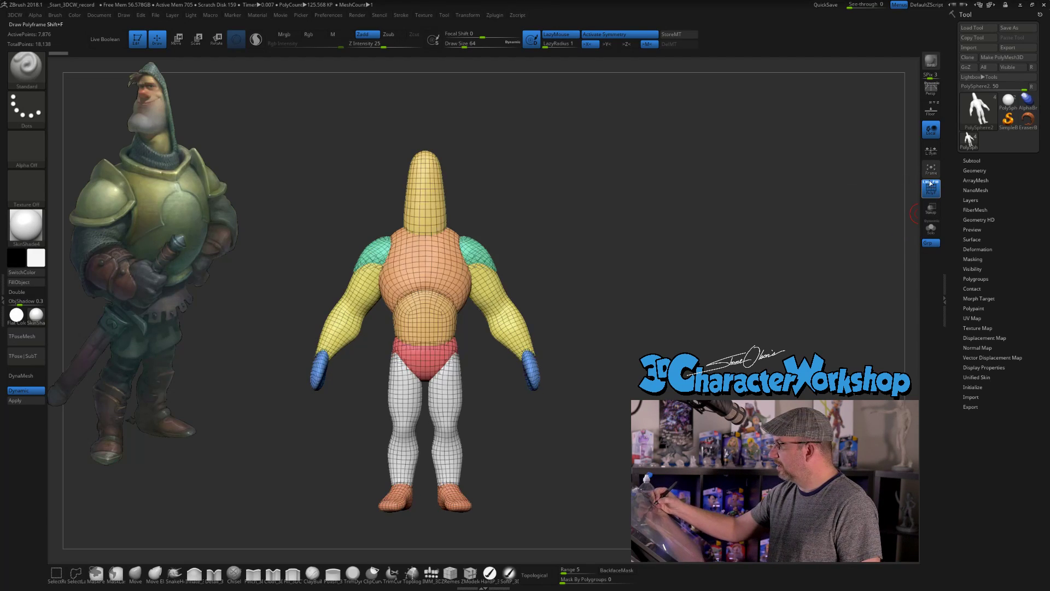
{"action": "left_click", "coordinate": [931, 186]}
Display the wireframe lines over the coloured polygroups on the whole body
{"action": "left_click_drag", "start_coordinate": [635, 351], "coordinate": [679, 345]}
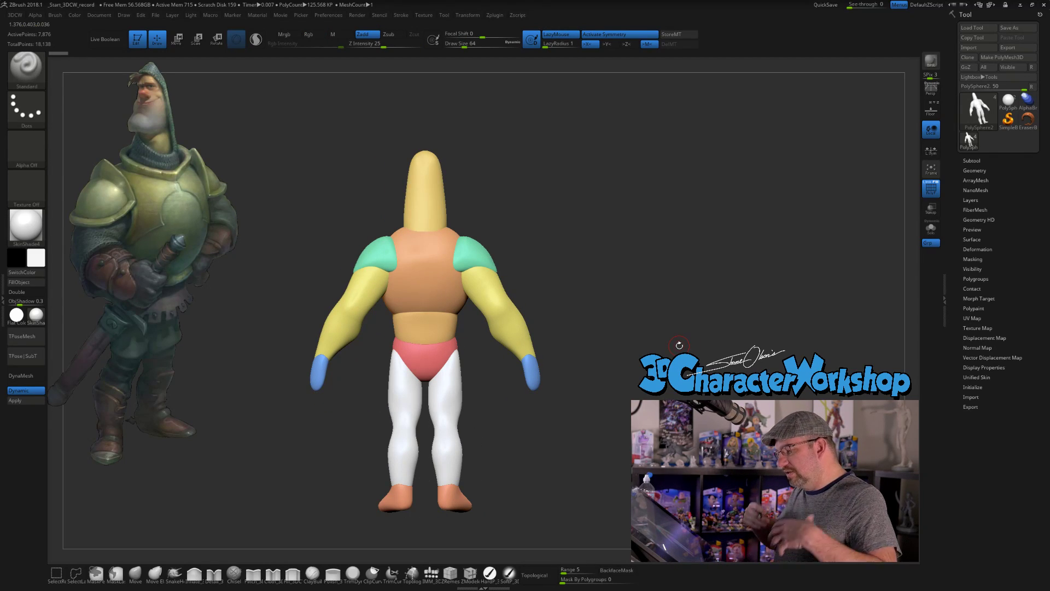
{"action": "left_click_drag", "start_coordinate": [680, 345], "coordinate": [615, 354]}
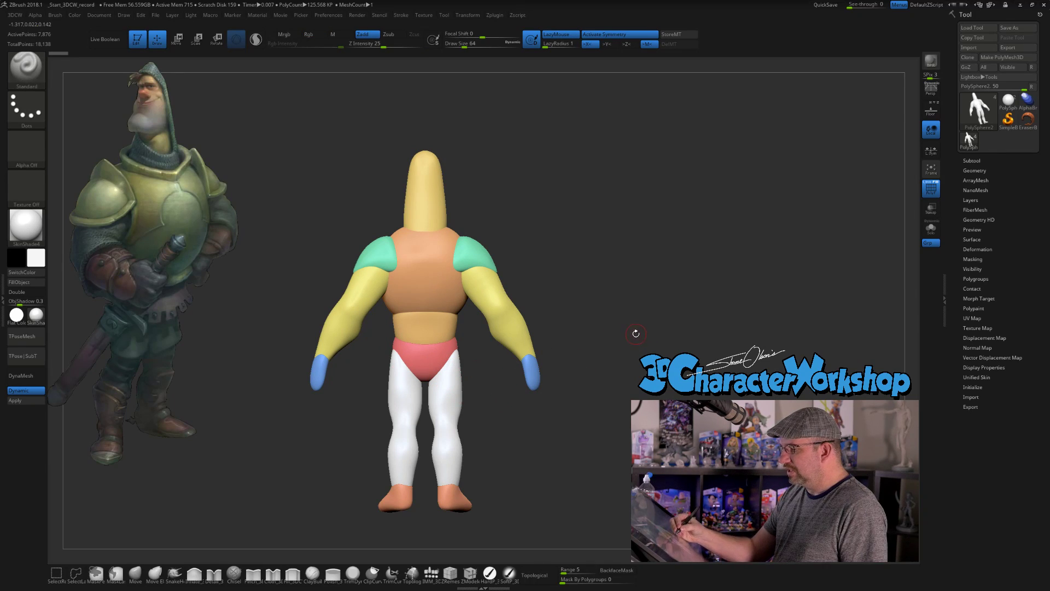
{"action": "left_click_drag", "start_coordinate": [678, 328], "coordinate": [613, 327]}
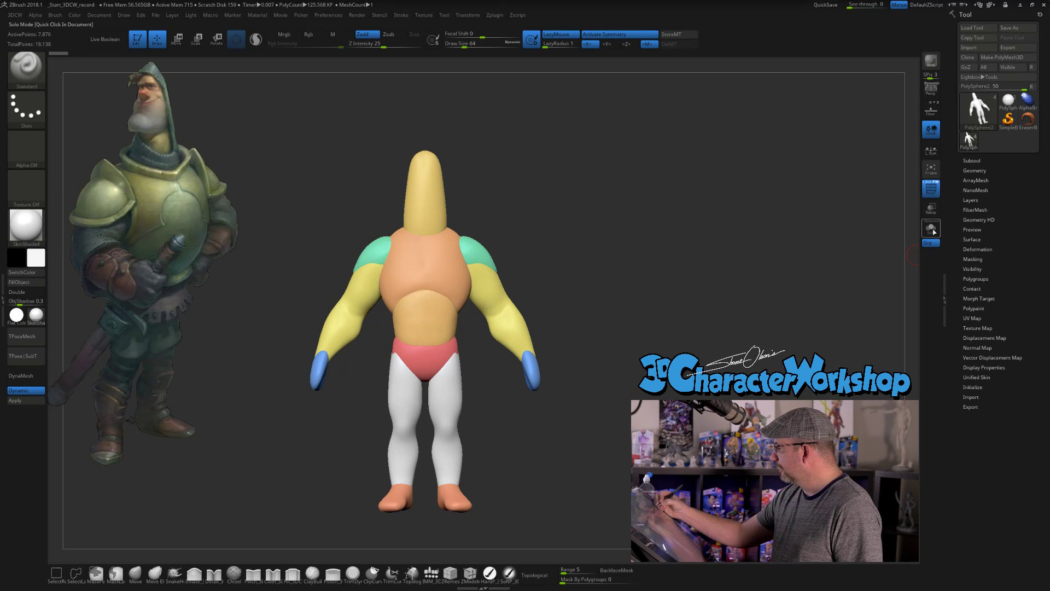
{"action": "left_click_drag", "start_coordinate": [735, 317], "coordinate": [712, 324], "text": "alt"}
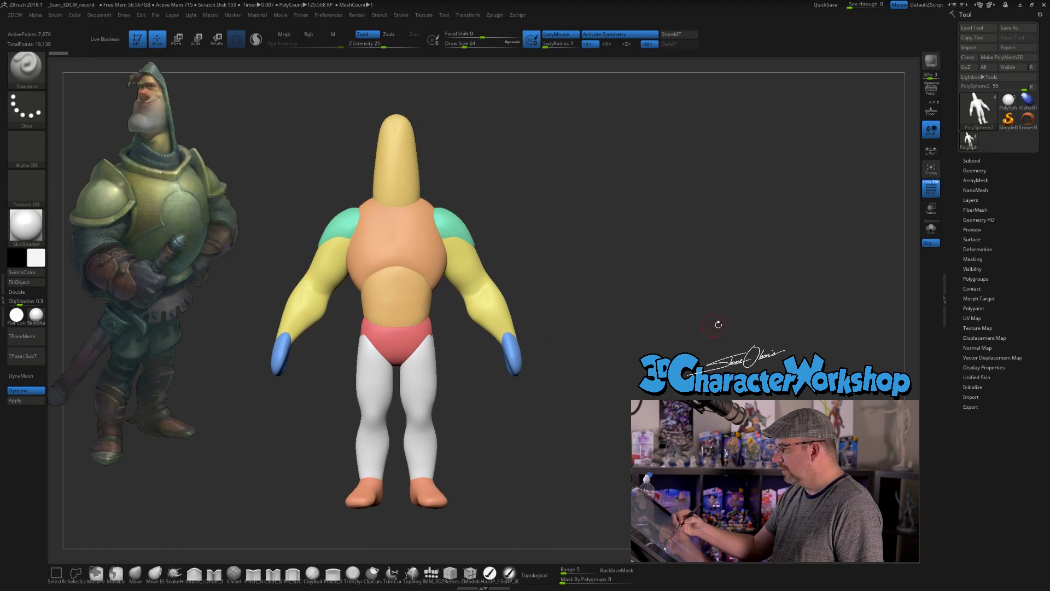
{"action": "left_click", "coordinate": [931, 182]}
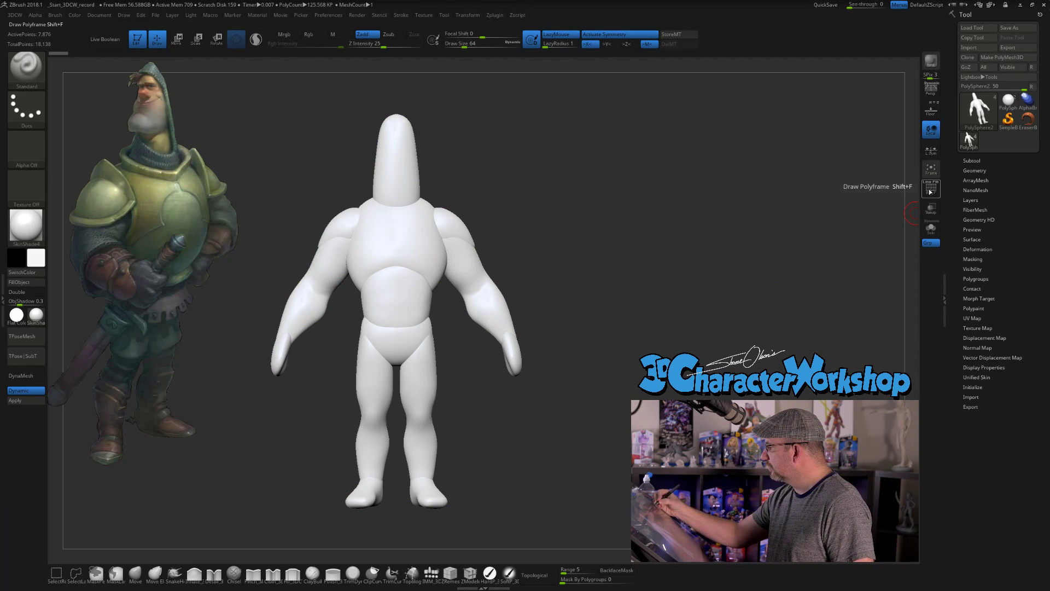
{"action": "left_click", "coordinate": [931, 186]}
{"action": "left_click_drag", "start_coordinate": [651, 295], "coordinate": [599, 312], "text": "alt"}
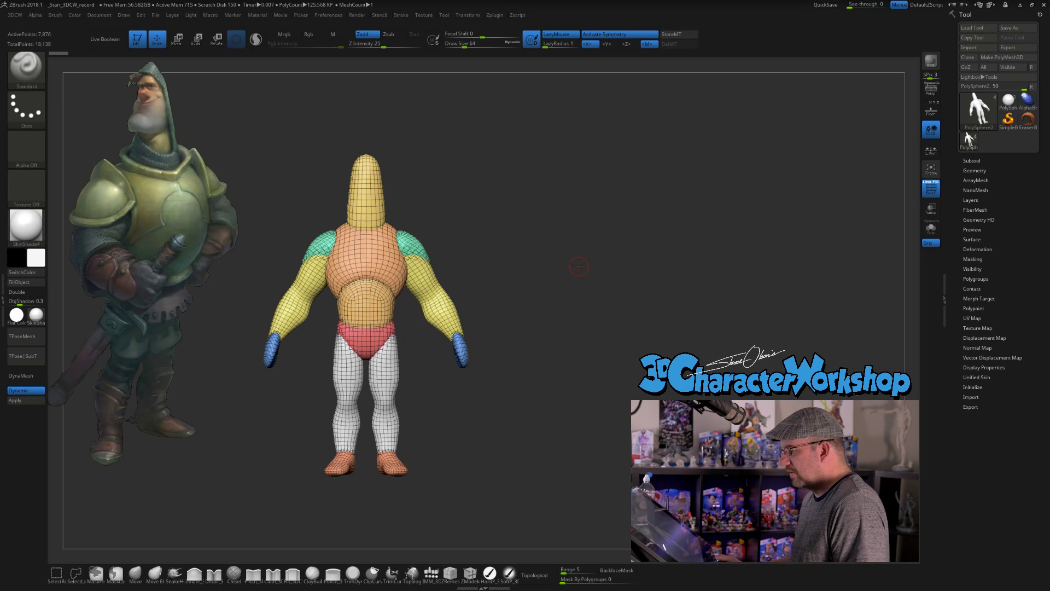
{"action": "left_click_drag", "start_coordinate": [578, 266], "coordinate": [612, 270], "text": "alt"}
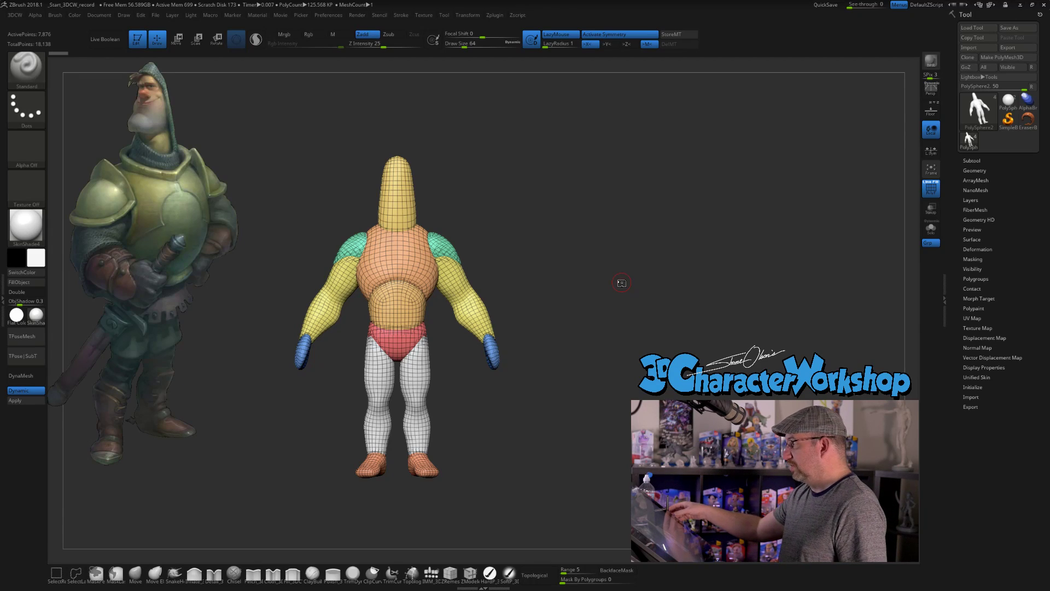
Set the brush draw size to 68
{"action": "left_click_drag", "start_coordinate": [622, 282], "coordinate": [602, 326]}
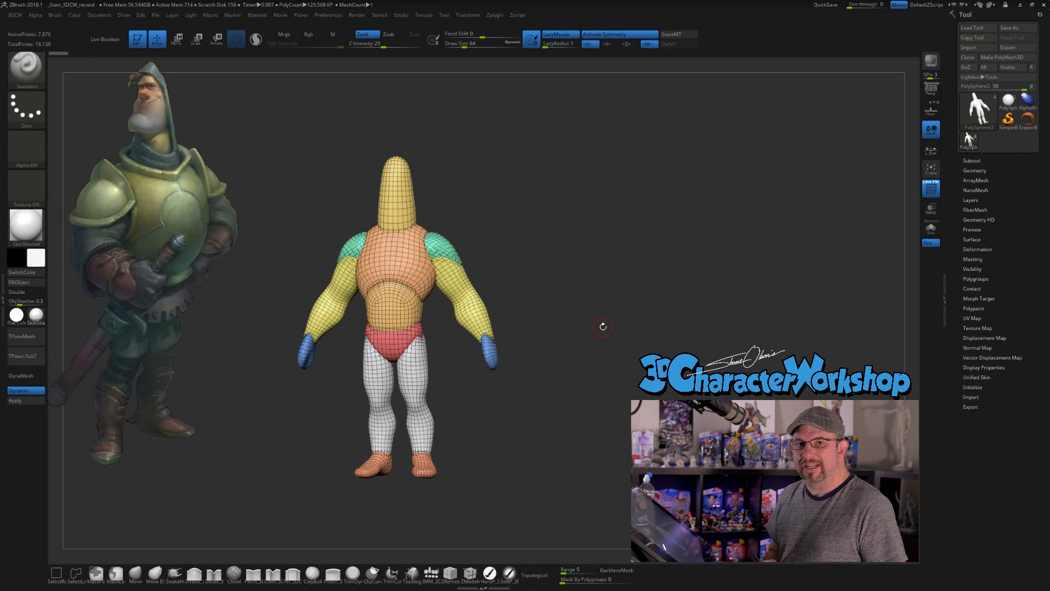
{"action": "key", "text": "s"}
{"action": "left_click", "coordinate": [554, 348]}
{"action": "left_click_drag", "start_coordinate": [553, 350], "coordinate": [549, 389], "text": "alt"}
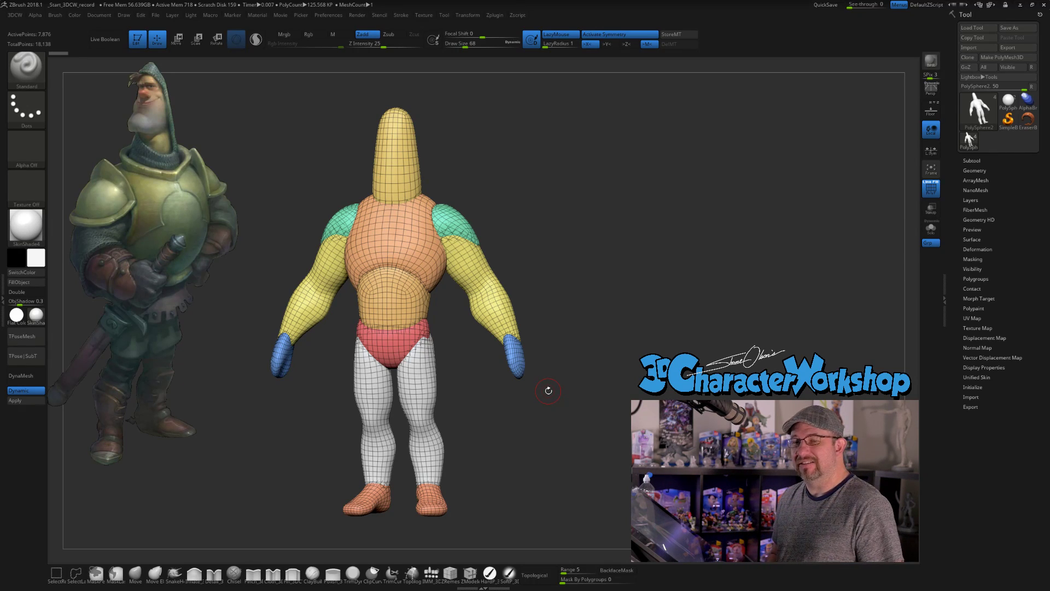
{"action": "key", "text": "l"}
{"action": "mouse_move", "coordinate": [593, 326]}
{"action": "left_mouse_down"}
{"action": "mouse_move", "coordinate": [606, 322]}
{"action": "mouse_move", "coordinate": [599, 337]}
{"action": "left_mouse_up"}
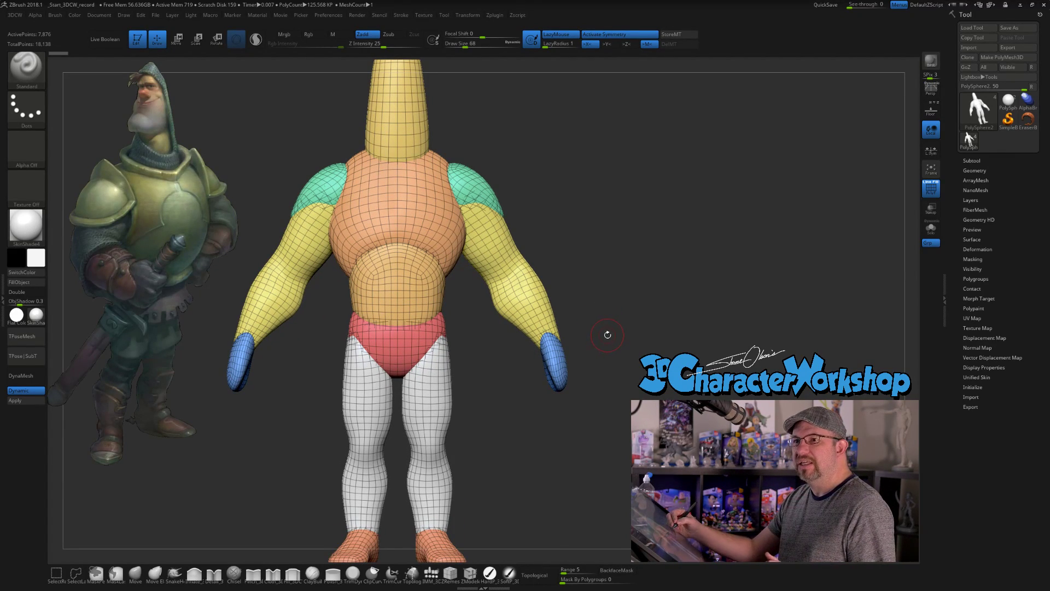
{"action": "left_click_drag", "start_coordinate": [605, 315], "coordinate": [569, 248], "text": "alt"}
{"action": "mouse_move", "coordinate": [589, 336]}
{"action": "left_mouse_down"}
{"action": "mouse_move", "coordinate": [608, 344]}
{"action": "mouse_move", "coordinate": [590, 340]}
{"action": "mouse_move", "coordinate": [592, 353]}
{"action": "left_mouse_up"}
Insert the Appendage mesh at the lower end of the blue hand with the IMM_3DCW4RB brush as a first finger
{"action": "mouse_move", "coordinate": [607, 296]}
{"action": "left_mouse_down"}
{"action": "mouse_move", "coordinate": [584, 288]}
{"action": "mouse_move", "coordinate": [600, 295]}
{"action": "mouse_move", "coordinate": [487, 388]}
{"action": "left_mouse_up"}
{"action": "left_click", "coordinate": [431, 573]}
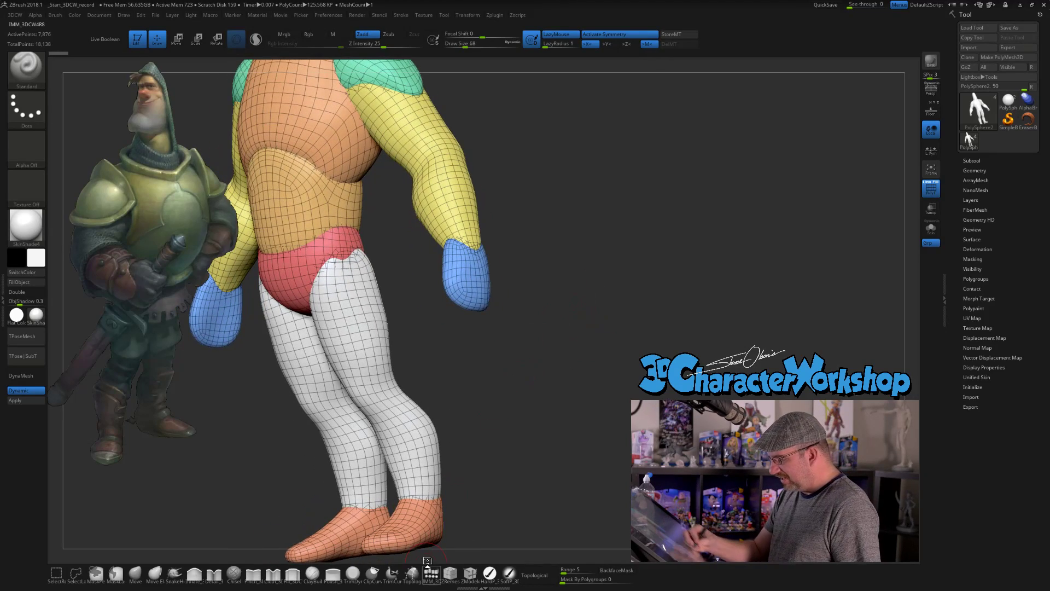
{"action": "left_click_drag", "start_coordinate": [552, 234], "coordinate": [555, 260], "text": "alt"}
{"action": "mouse_move", "coordinate": [592, 310]}
{"action": "left_mouse_down"}
{"action": "mouse_move", "coordinate": [551, 287]}
{"action": "mouse_move", "coordinate": [553, 305]}
{"action": "mouse_move", "coordinate": [619, 295]}
{"action": "mouse_move", "coordinate": [585, 313]}
{"action": "left_mouse_up"}
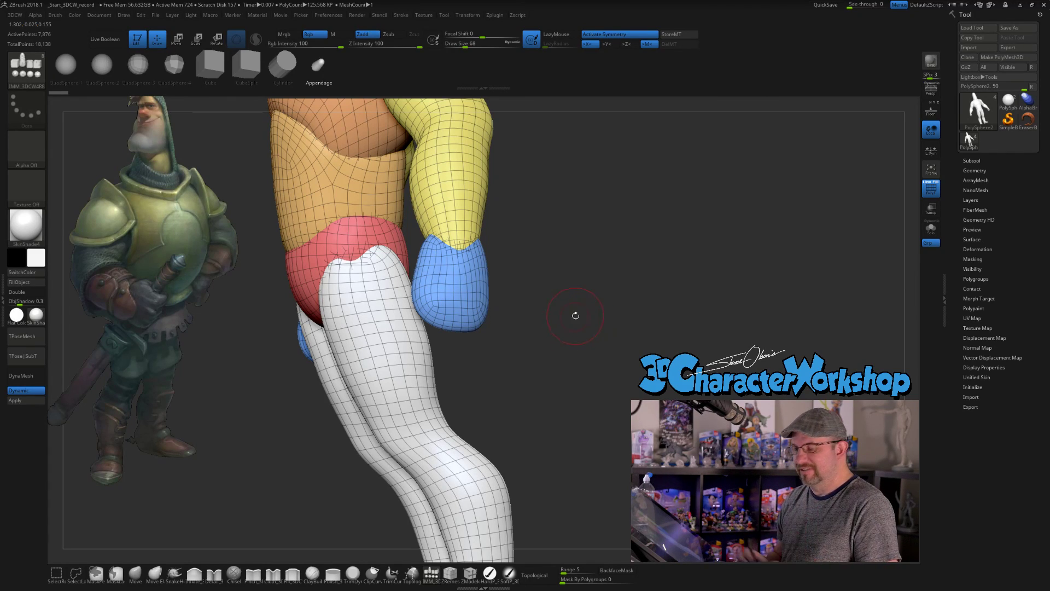
{"action": "left_click_drag", "start_coordinate": [574, 286], "coordinate": [555, 346]}
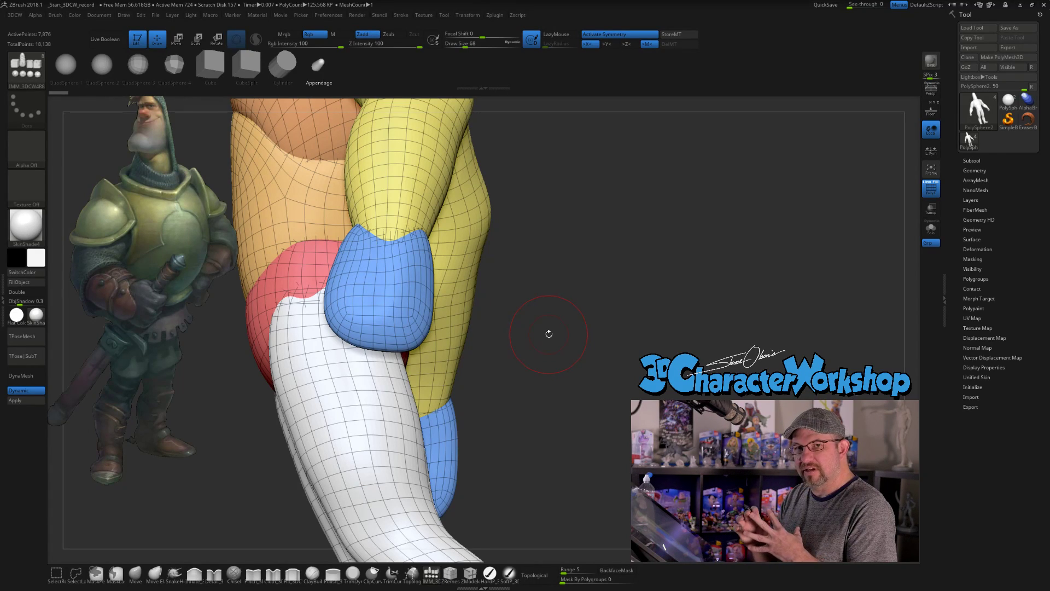
{"action": "left_click_drag", "start_coordinate": [574, 324], "coordinate": [472, 241]}
{"action": "mouse_move", "coordinate": [572, 223]}
{"action": "left_mouse_down"}
{"action": "mouse_move", "coordinate": [567, 378]}
{"action": "mouse_move", "coordinate": [567, 259]}
{"action": "left_mouse_up"}
{"action": "mouse_move", "coordinate": [432, 236]}
{"action": "left_mouse_down"}
{"action": "mouse_move", "coordinate": [422, 279]}
{"action": "mouse_move", "coordinate": [436, 275]}
{"action": "left_mouse_up"}
Scale the inserted finger and fit it against the end of the hand with the transform gizmo
{"action": "left_click_drag", "start_coordinate": [557, 236], "coordinate": [527, 346]}
{"action": "key", "text": "e"}
{"action": "left_click_drag", "start_coordinate": [408, 352], "coordinate": [421, 374]}
{"action": "left_click_drag", "start_coordinate": [568, 334], "coordinate": [464, 313]}
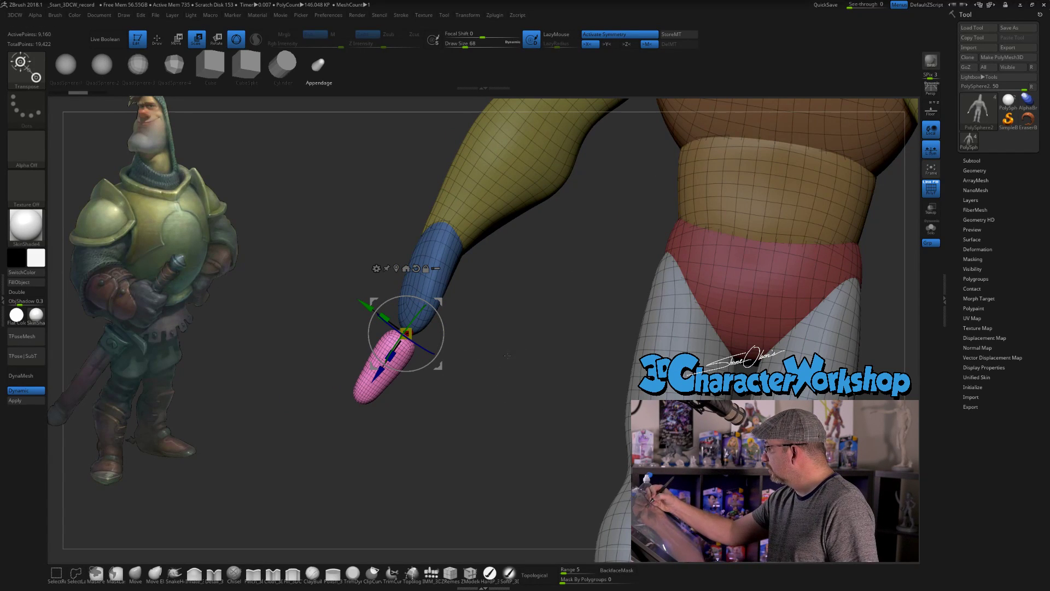
{"action": "left_click_drag", "start_coordinate": [408, 333], "coordinate": [492, 277]}
{"action": "left_click_drag", "start_coordinate": [452, 273], "coordinate": [449, 278]}
{"action": "left_click_drag", "start_coordinate": [487, 311], "coordinate": [575, 302]}
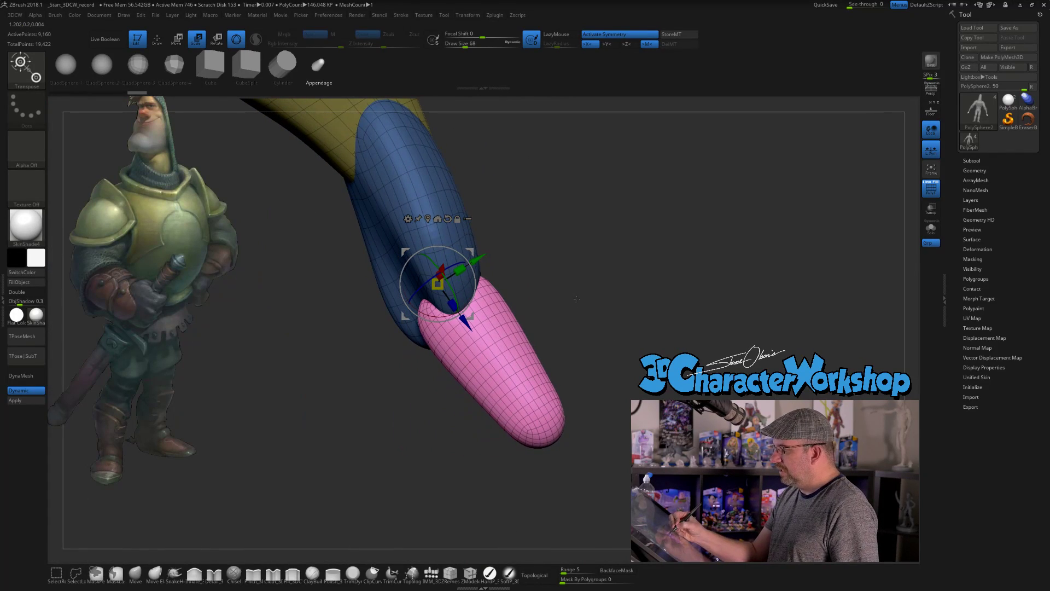
Rotate and move the finger to extend downward from the hand's front corner, and return to draw mode
{"action": "left_click_drag", "start_coordinate": [474, 271], "coordinate": [475, 287]}
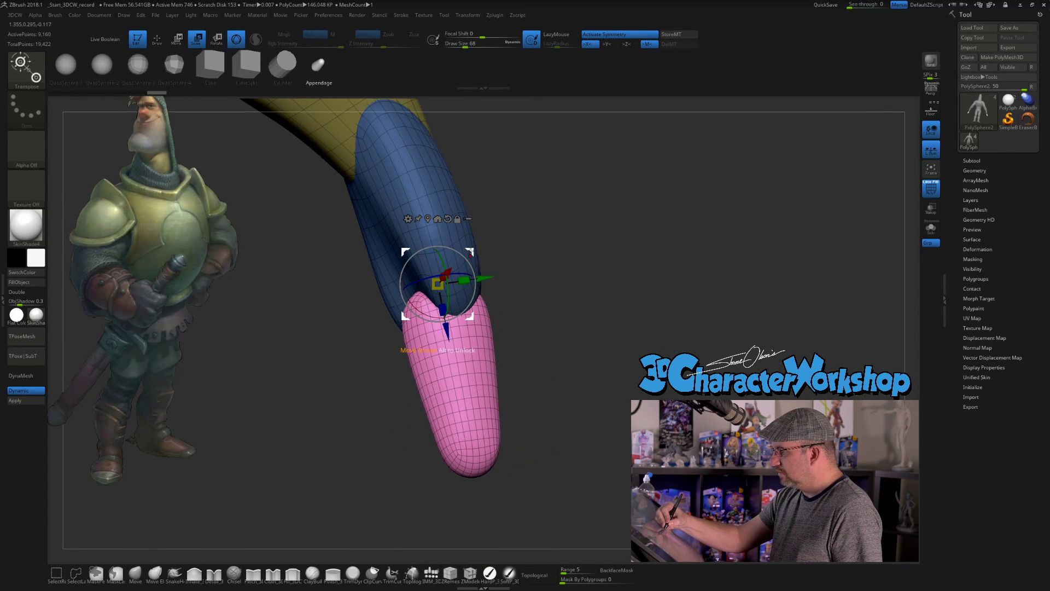
{"action": "left_click_drag", "start_coordinate": [469, 251], "coordinate": [474, 248]}
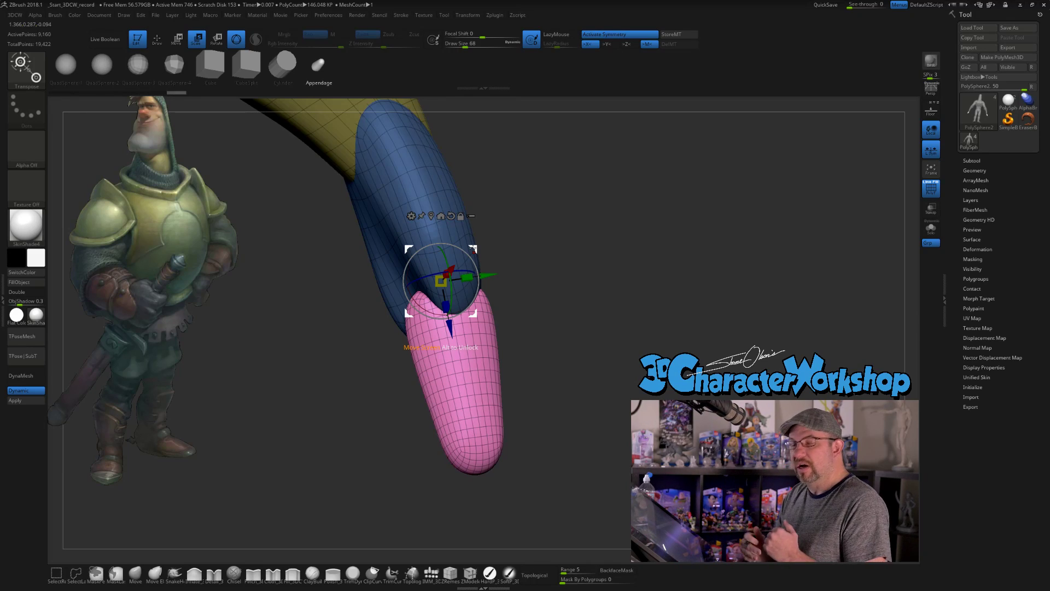
{"action": "left_click_drag", "start_coordinate": [477, 277], "coordinate": [448, 278]}
{"action": "left_click_drag", "start_coordinate": [596, 323], "coordinate": [487, 328]}
{"action": "left_click_drag", "start_coordinate": [415, 277], "coordinate": [471, 266]}
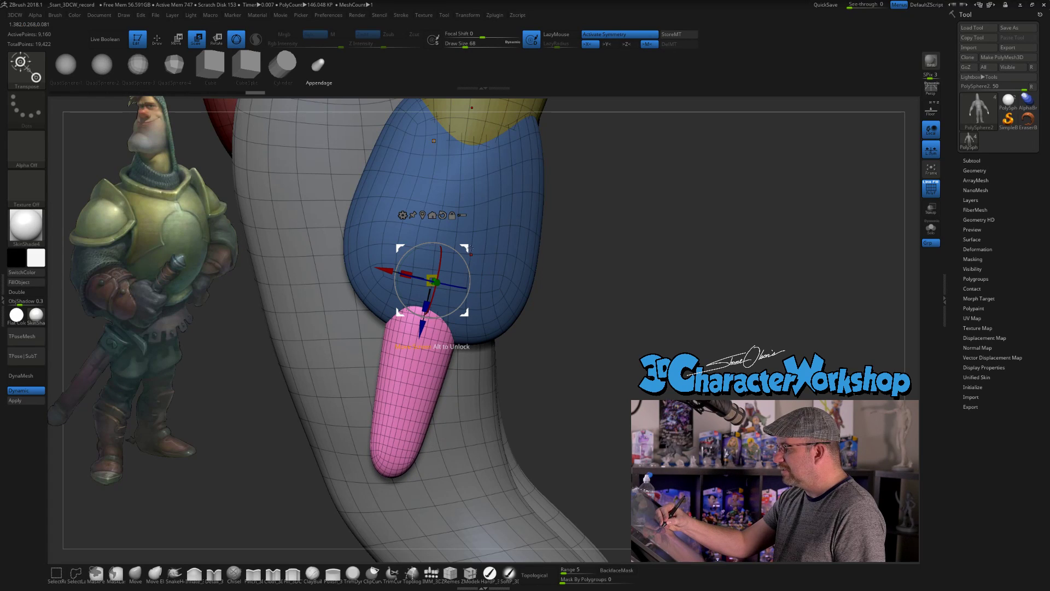
{"action": "left_click_drag", "start_coordinate": [552, 331], "coordinate": [478, 432]}
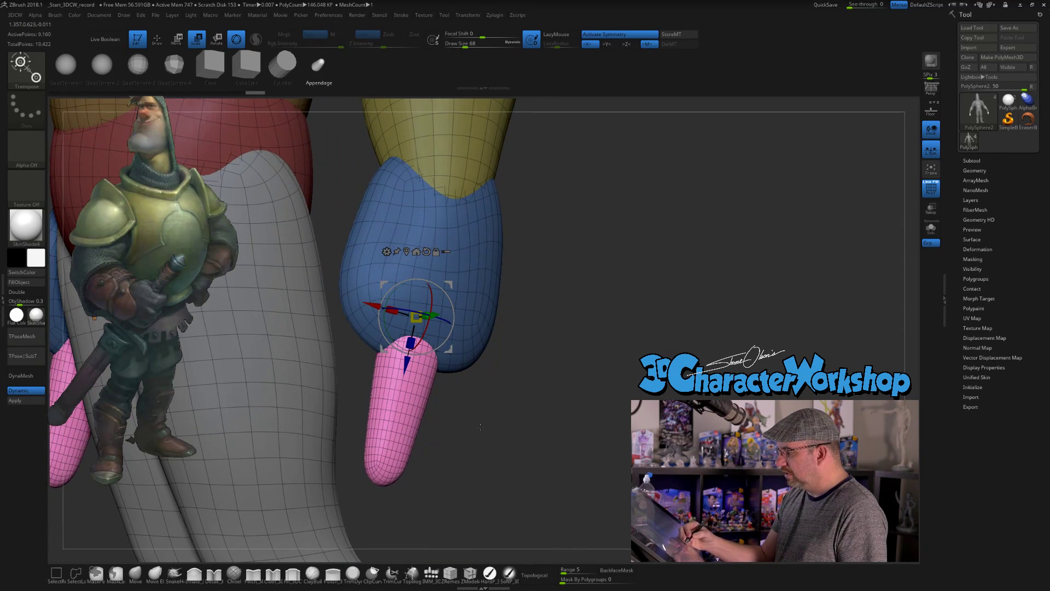
{"action": "left_click_drag", "start_coordinate": [481, 428], "coordinate": [495, 435]}
{"action": "key", "text": "q"}
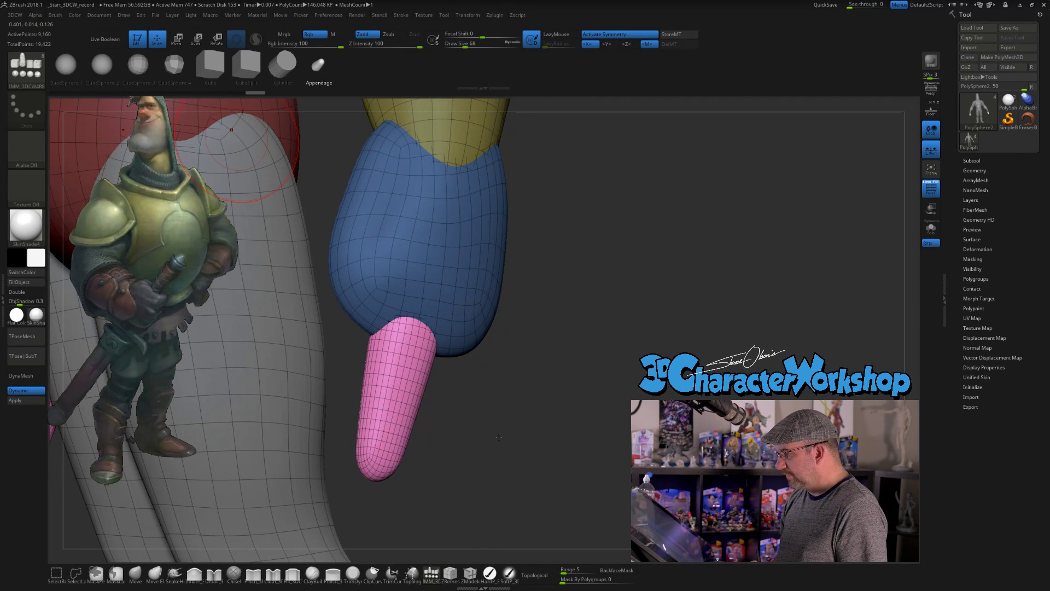
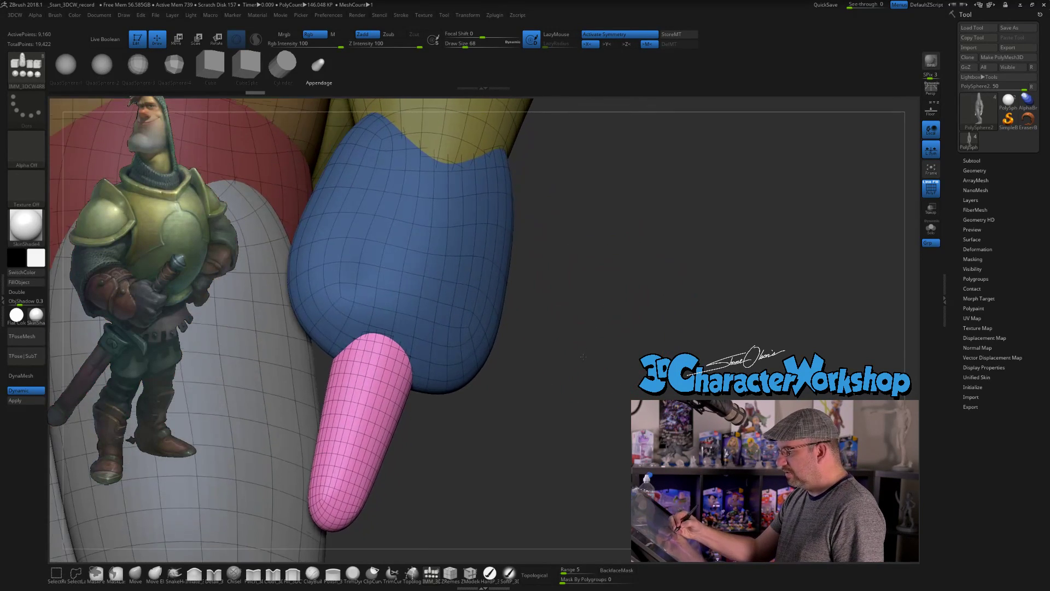
{"action": "left_click_drag", "start_coordinate": [559, 369], "coordinate": [549, 399]}
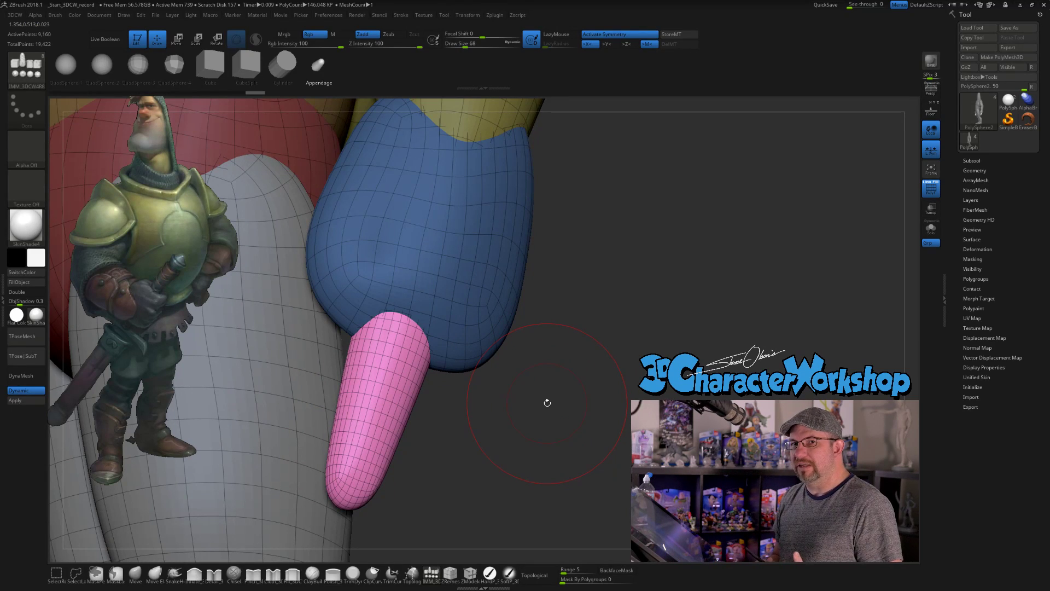
{"action": "left_click_drag", "start_coordinate": [528, 446], "coordinate": [516, 442]}
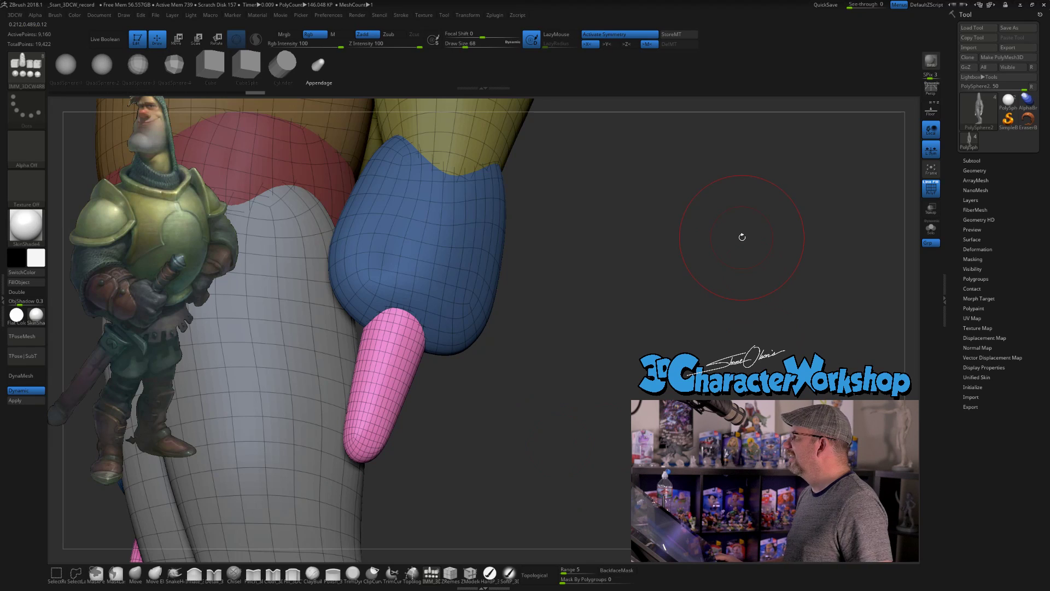
{"action": "left_click_drag", "start_coordinate": [742, 237], "coordinate": [748, 237]}
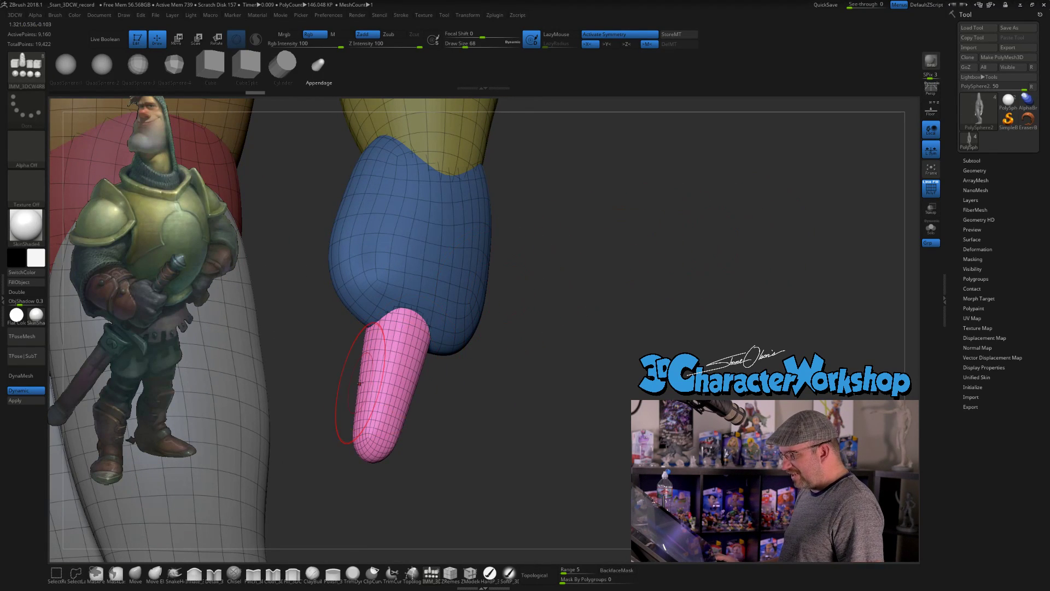
{"action": "left_click_drag", "start_coordinate": [677, 249], "coordinate": [727, 247]}
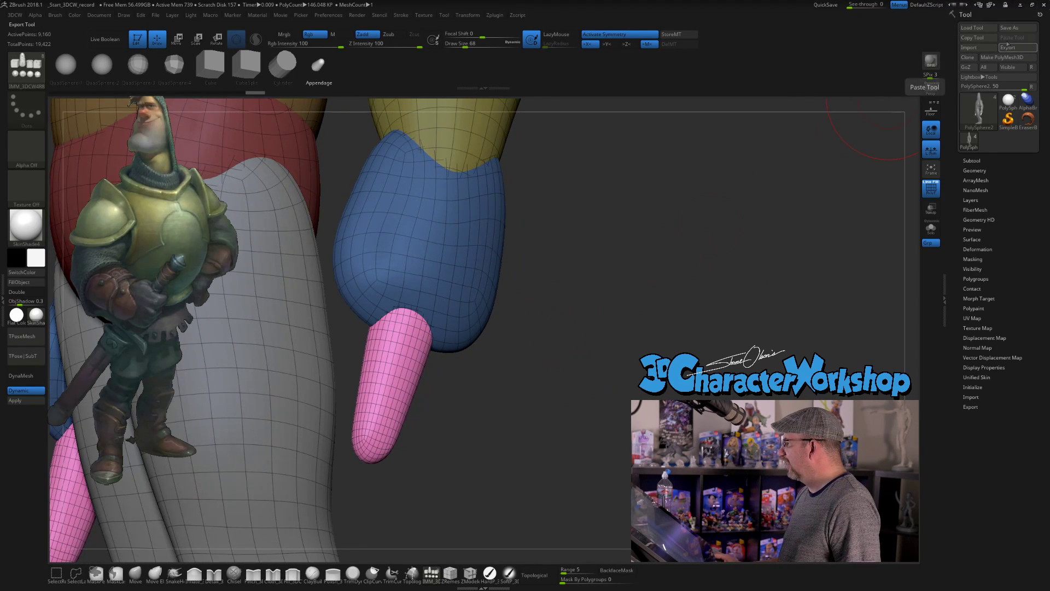
Load the ZTool of the green muscular character in purple shorts and frame its body and low-poly hand as a finger reference
{"action": "left_click", "coordinate": [973, 28]}
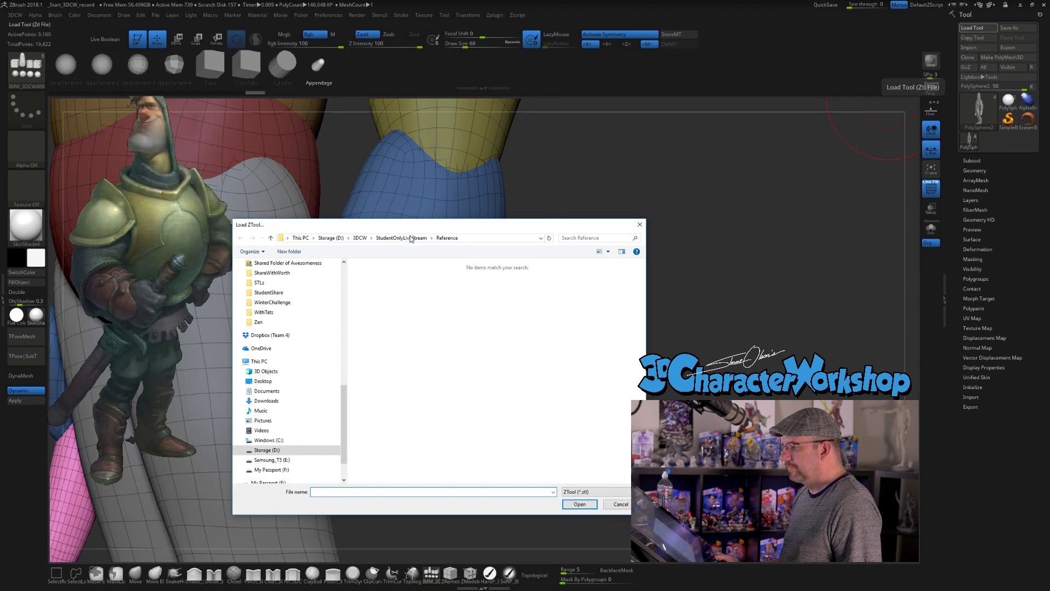
{"action": "left_click_drag", "start_coordinate": [400, 227], "coordinate": [416, 227]}
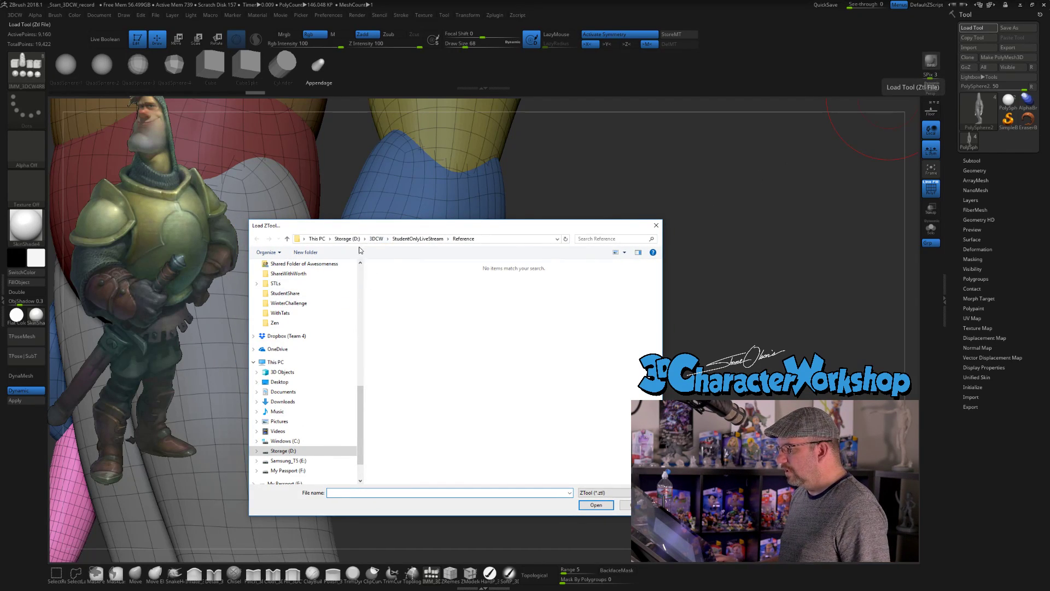
{"action": "left_click_drag", "start_coordinate": [374, 231], "coordinate": [525, 0]}
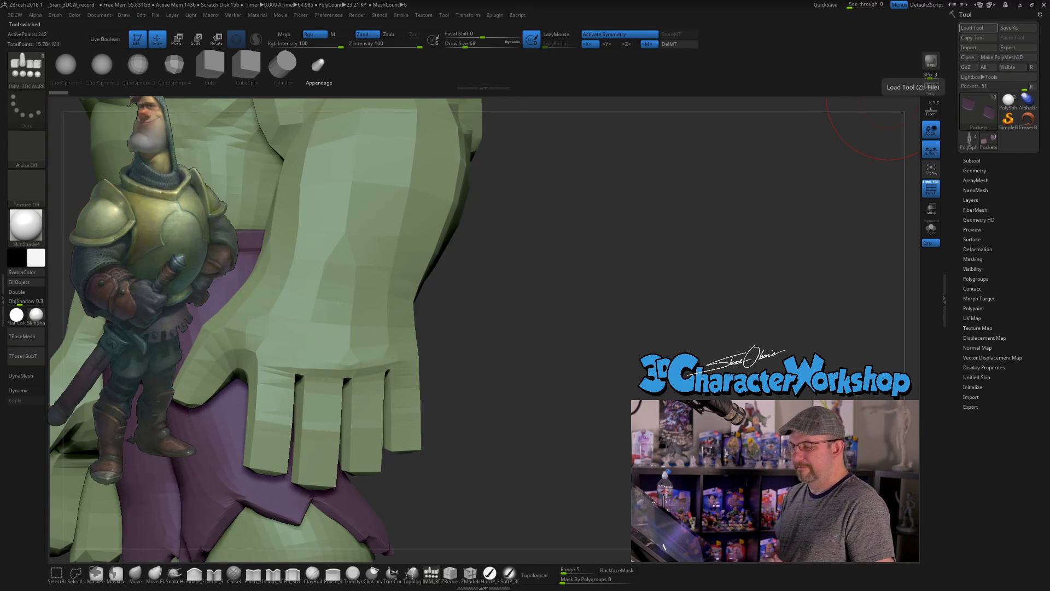
{"action": "left_click_drag", "start_coordinate": [542, 280], "coordinate": [625, 377], "text": "alt"}
{"action": "left_click_drag", "start_coordinate": [629, 295], "coordinate": [649, 197]}
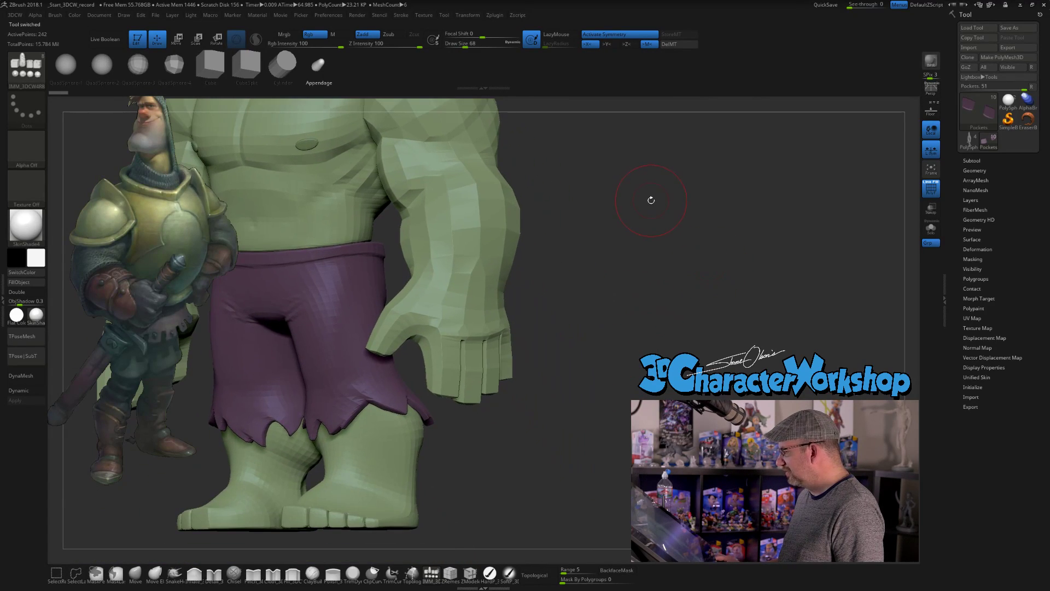
Display the polygroup wireframe on the green character's Arms subtool and examine the low-poly hand and fingers
{"action": "left_click", "coordinate": [931, 188]}
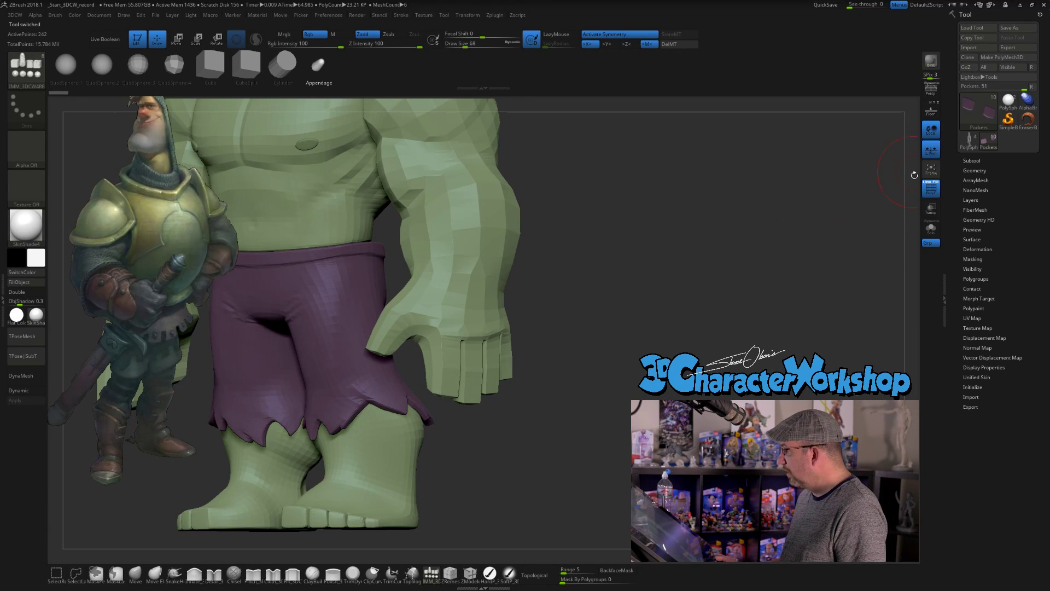
{"action": "left_click", "coordinate": [508, 253], "text": "alt"}
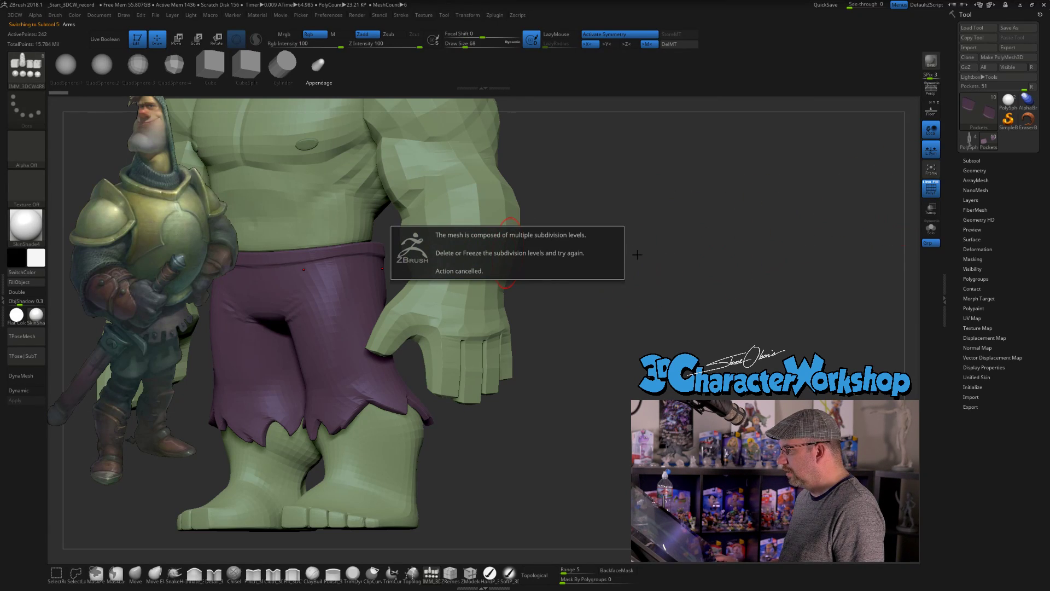
{"action": "left_click_drag", "start_coordinate": [630, 262], "coordinate": [662, 293], "text": "alt"}
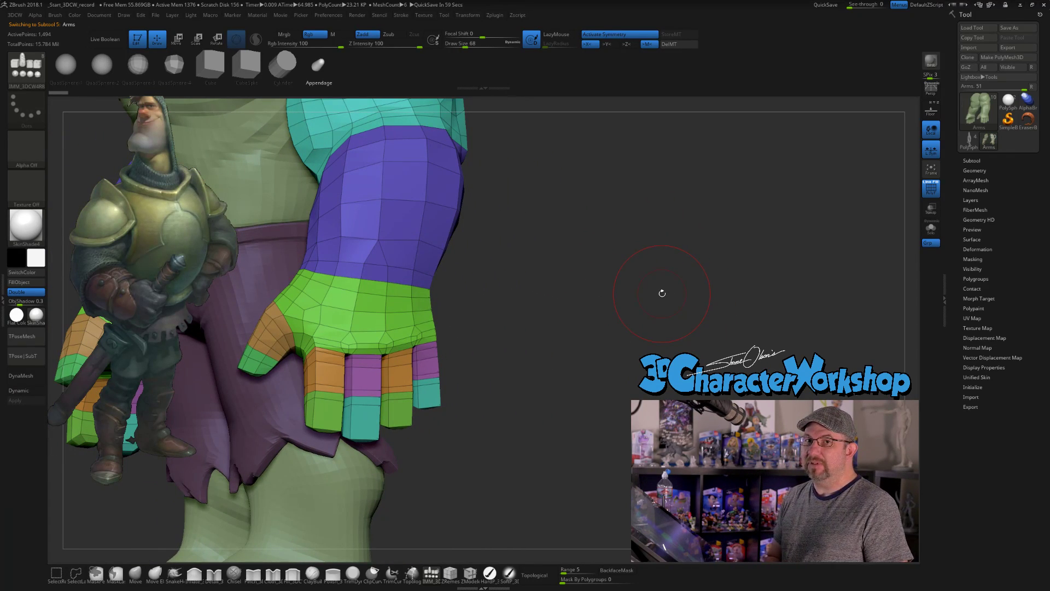
{"action": "mouse_move", "coordinate": [651, 307]}
{"action": "left_mouse_down"}
{"action": "mouse_move", "coordinate": [568, 289]}
{"action": "mouse_move", "coordinate": [578, 397]}
{"action": "left_mouse_up"}
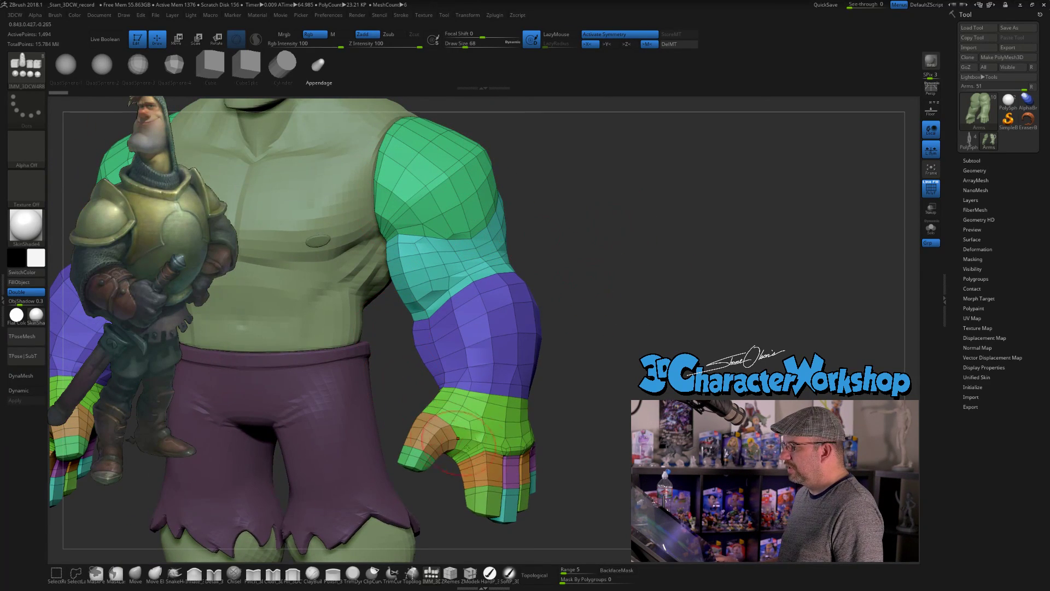
{"action": "left_click_drag", "start_coordinate": [657, 246], "coordinate": [686, 246]}
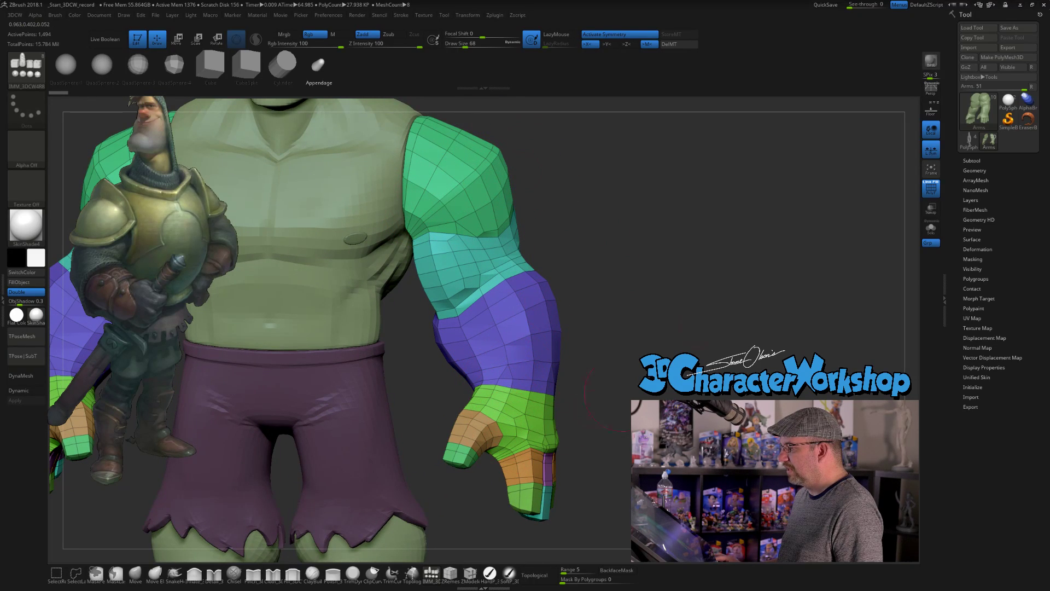
Set all subtools of the green character to their highest subdivision level and hide the polygroup wireframe
{"action": "left_click", "coordinate": [973, 161]}
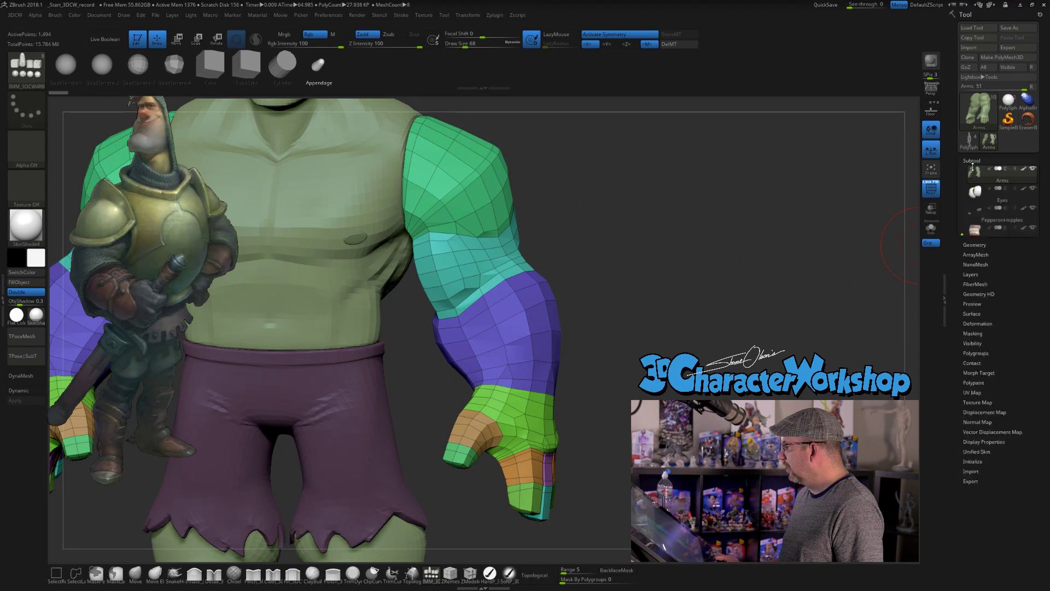
{"action": "left_click", "coordinate": [1020, 372]}
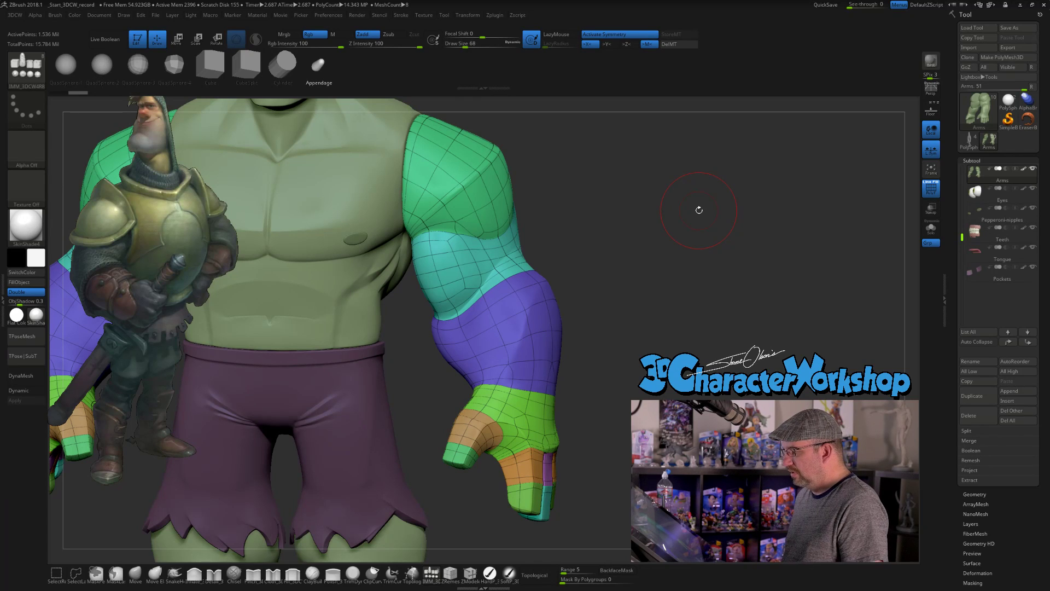
{"action": "key", "text": "shift+f"}
{"action": "mouse_move", "coordinate": [665, 267]}
{"action": "left_mouse_down", "text": "alt"}
{"action": "mouse_move", "coordinate": [598, 255]}
{"action": "mouse_move", "coordinate": [684, 255]}
{"action": "mouse_move", "coordinate": [660, 250]}
{"action": "mouse_move", "coordinate": [656, 268]}
{"action": "mouse_move", "coordinate": [642, 270]}
{"action": "mouse_move", "coordinate": [700, 255]}
{"action": "mouse_move", "coordinate": [665, 252]}
{"action": "left_mouse_up", "text": "alt"}
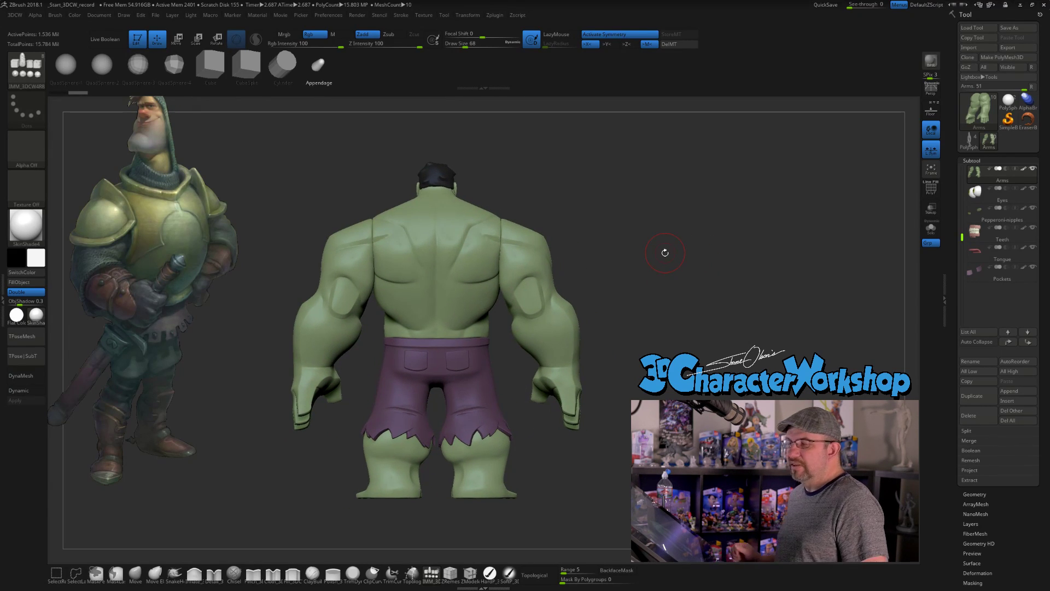
Examine the high-resolution green hand from the side and front, checking the thumb and finger shapes
{"action": "left_click_drag", "start_coordinate": [644, 255], "coordinate": [636, 290]}
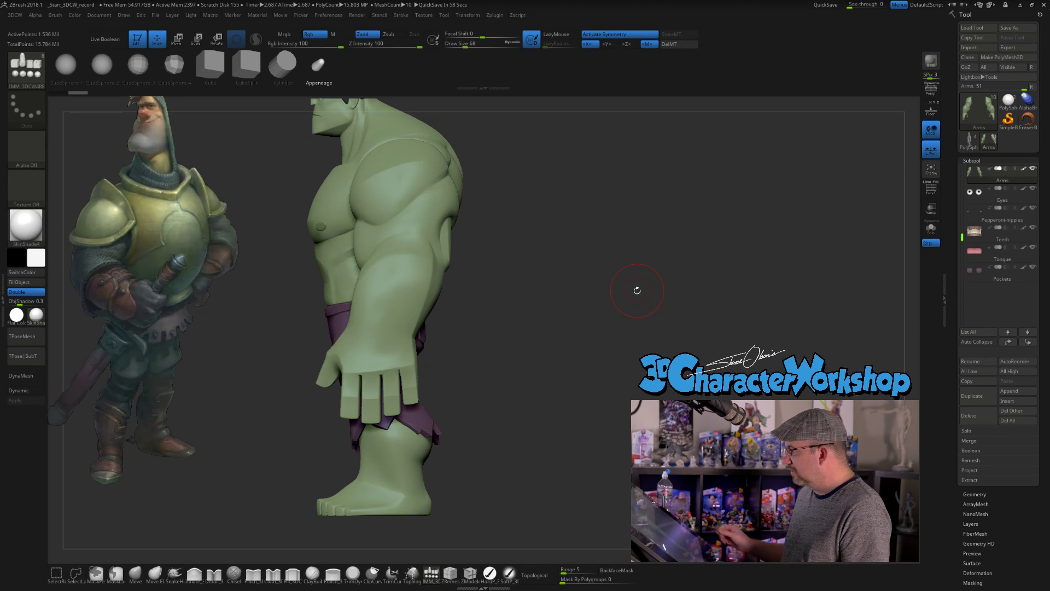
{"action": "mouse_move", "coordinate": [478, 370]}
{"action": "left_mouse_down", "text": "alt"}
{"action": "mouse_move", "coordinate": [515, 385]}
{"action": "mouse_move", "coordinate": [514, 359]}
{"action": "left_mouse_up", "text": "alt"}
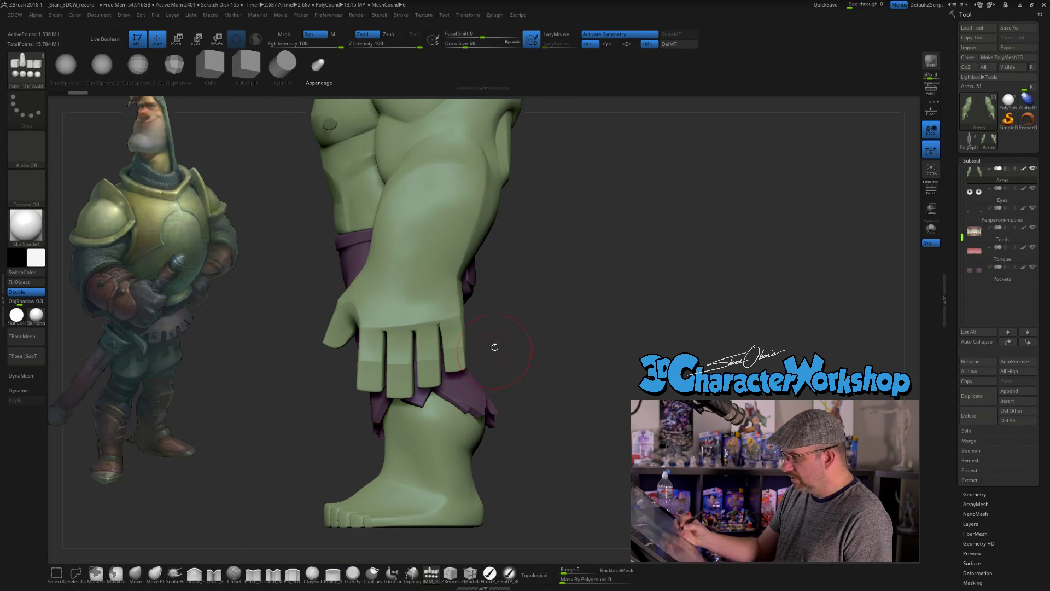
{"action": "mouse_move", "coordinate": [496, 310]}
{"action": "left_mouse_down", "text": "ctrl+shift"}
{"action": "mouse_move", "coordinate": [358, 330]}
{"action": "mouse_move", "coordinate": [525, 310]}
{"action": "mouse_move", "coordinate": [524, 334]}
{"action": "mouse_move", "coordinate": [618, 305]}
{"action": "mouse_move", "coordinate": [581, 300]}
{"action": "left_mouse_up", "text": "ctrl+shift"}
{"action": "mouse_move", "coordinate": [591, 338]}
{"action": "left_mouse_down"}
{"action": "mouse_move", "coordinate": [789, 297]}
{"action": "mouse_move", "coordinate": [707, 317]}
{"action": "mouse_move", "coordinate": [593, 270]}
{"action": "mouse_move", "coordinate": [618, 301]}
{"action": "mouse_move", "coordinate": [687, 337]}
{"action": "mouse_move", "coordinate": [429, 255]}
{"action": "mouse_move", "coordinate": [425, 242]}
{"action": "mouse_move", "coordinate": [417, 364]}
{"action": "mouse_move", "coordinate": [446, 396]}
{"action": "mouse_move", "coordinate": [478, 381]}
{"action": "left_mouse_up"}
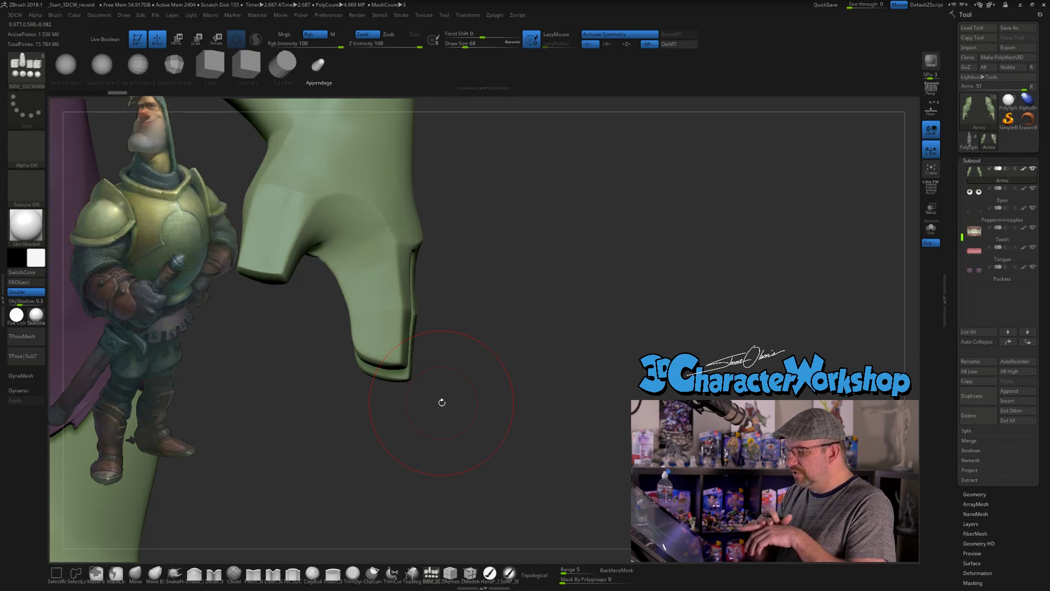
{"action": "mouse_move", "coordinate": [500, 305]}
{"action": "left_mouse_down"}
{"action": "mouse_move", "coordinate": [492, 302]}
{"action": "mouse_move", "coordinate": [605, 356]}
{"action": "mouse_move", "coordinate": [656, 335]}
{"action": "mouse_move", "coordinate": [434, 304]}
{"action": "left_mouse_up"}
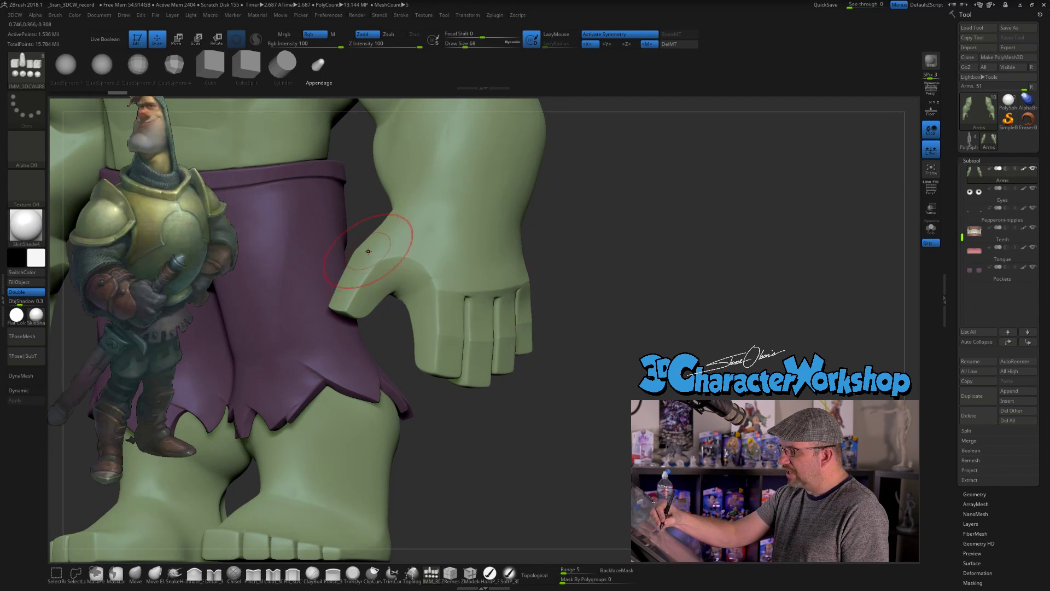
{"action": "mouse_move", "coordinate": [581, 300]}
{"action": "left_mouse_down"}
{"action": "mouse_move", "coordinate": [665, 328]}
{"action": "mouse_move", "coordinate": [495, 300]}
{"action": "left_mouse_up"}
{"action": "key", "text": "ctrl+shift"}
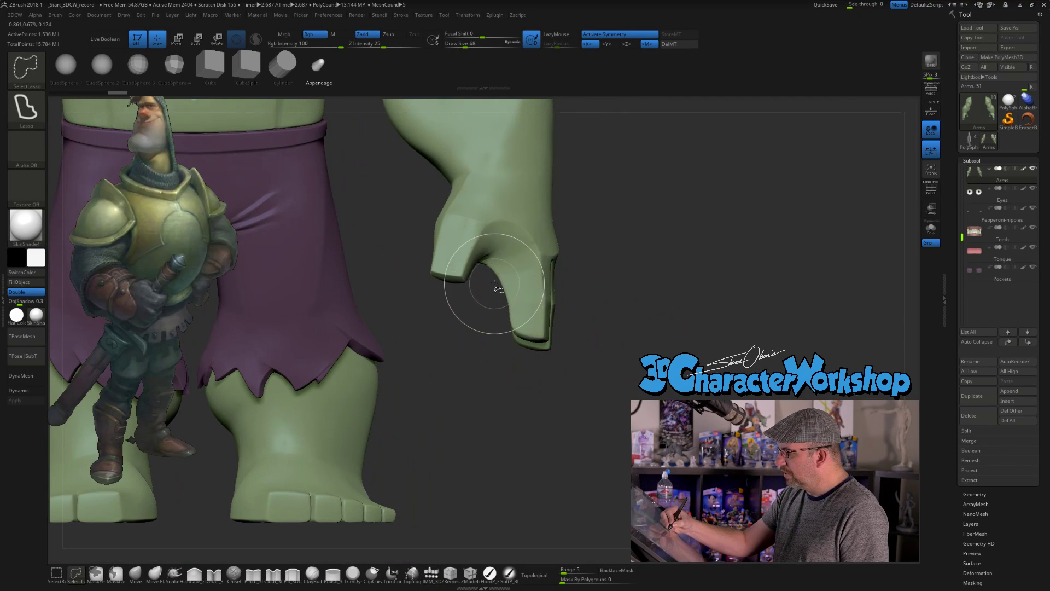
{"action": "mouse_move", "coordinate": [516, 336]}
{"action": "left_mouse_down", "text": "ctrl+shift"}
{"action": "mouse_move", "coordinate": [602, 335]}
{"action": "mouse_move", "coordinate": [548, 336]}
{"action": "mouse_move", "coordinate": [592, 322]}
{"action": "left_mouse_up", "text": "ctrl+shift"}
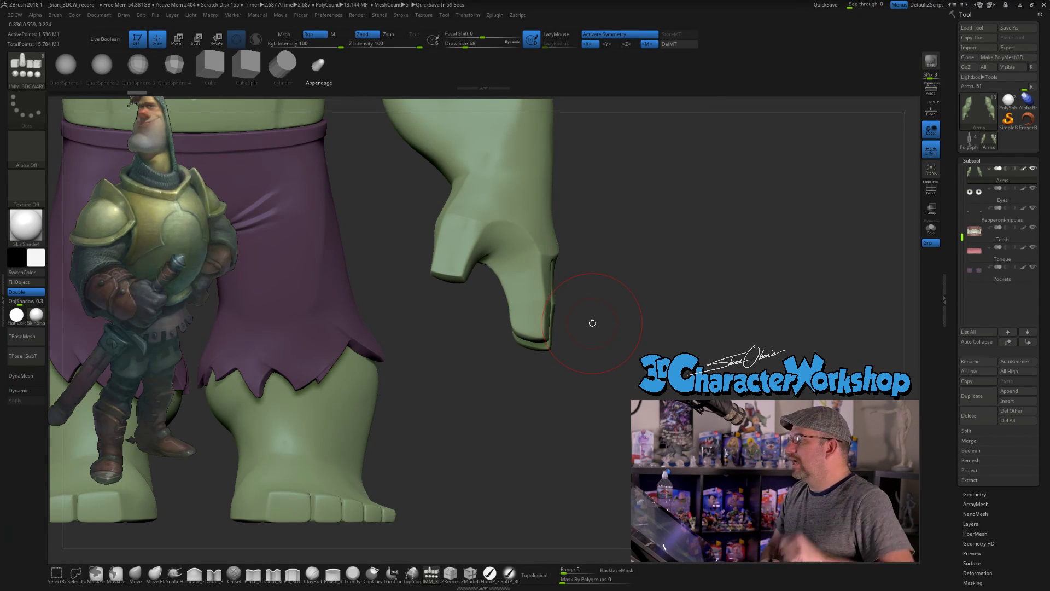
{"action": "left_click_drag", "start_coordinate": [628, 286], "coordinate": [605, 316]}
{"action": "left_click_drag", "start_coordinate": [612, 298], "coordinate": [588, 311], "text": "alt"}
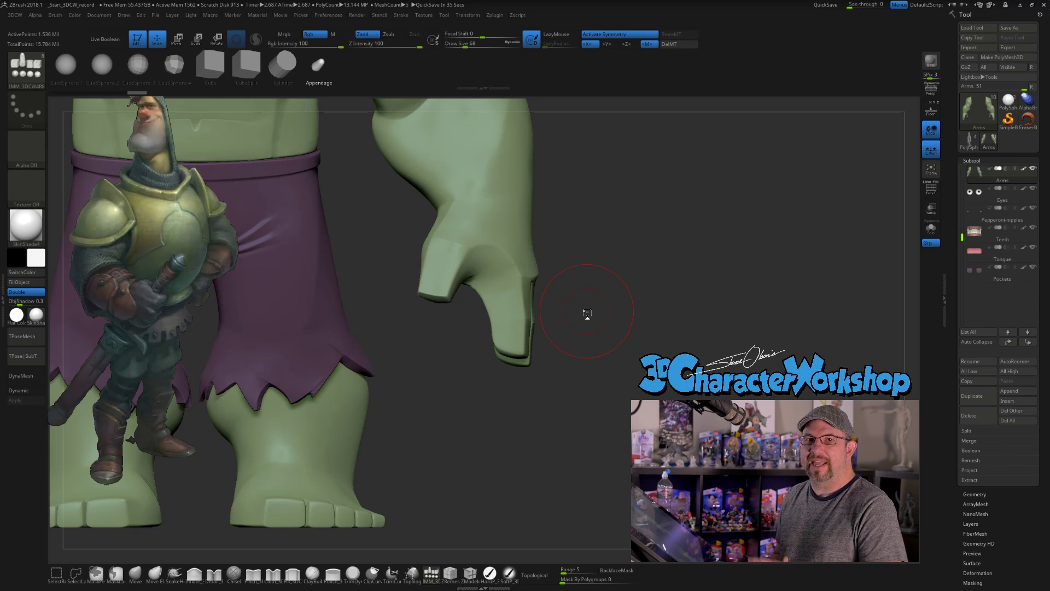
Examine the green character's palm and curled fingers from below, and return to a full-body front view
{"action": "mouse_move", "coordinate": [495, 443]}
{"action": "left_mouse_down", "text": "alt"}
{"action": "mouse_move", "coordinate": [499, 419]}
{"action": "mouse_move", "coordinate": [565, 419]}
{"action": "mouse_move", "coordinate": [555, 451]}
{"action": "mouse_move", "coordinate": [495, 474]}
{"action": "mouse_move", "coordinate": [504, 469]}
{"action": "left_mouse_up", "text": "alt"}
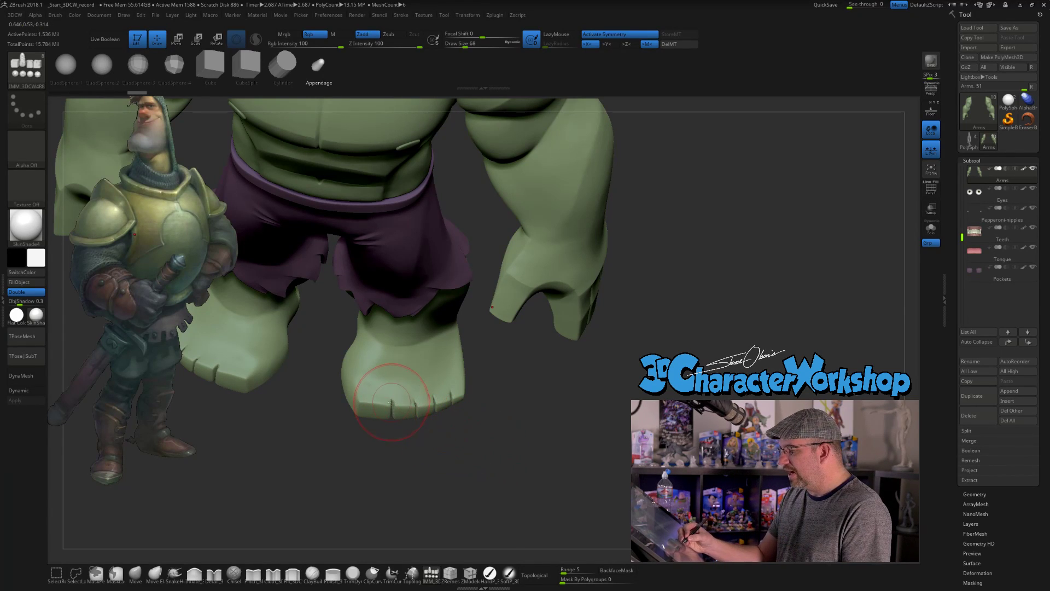
{"action": "left_click_drag", "start_coordinate": [495, 469], "coordinate": [494, 302]}
{"action": "mouse_move", "coordinate": [482, 220]}
{"action": "left_mouse_down"}
{"action": "mouse_move", "coordinate": [472, 220]}
{"action": "mouse_move", "coordinate": [505, 285]}
{"action": "mouse_move", "coordinate": [591, 368]}
{"action": "mouse_move", "coordinate": [482, 363]}
{"action": "mouse_move", "coordinate": [373, 376]}
{"action": "mouse_move", "coordinate": [632, 347]}
{"action": "mouse_move", "coordinate": [654, 335]}
{"action": "mouse_move", "coordinate": [652, 350]}
{"action": "mouse_move", "coordinate": [620, 351]}
{"action": "left_mouse_up"}
{"action": "key", "text": "f"}
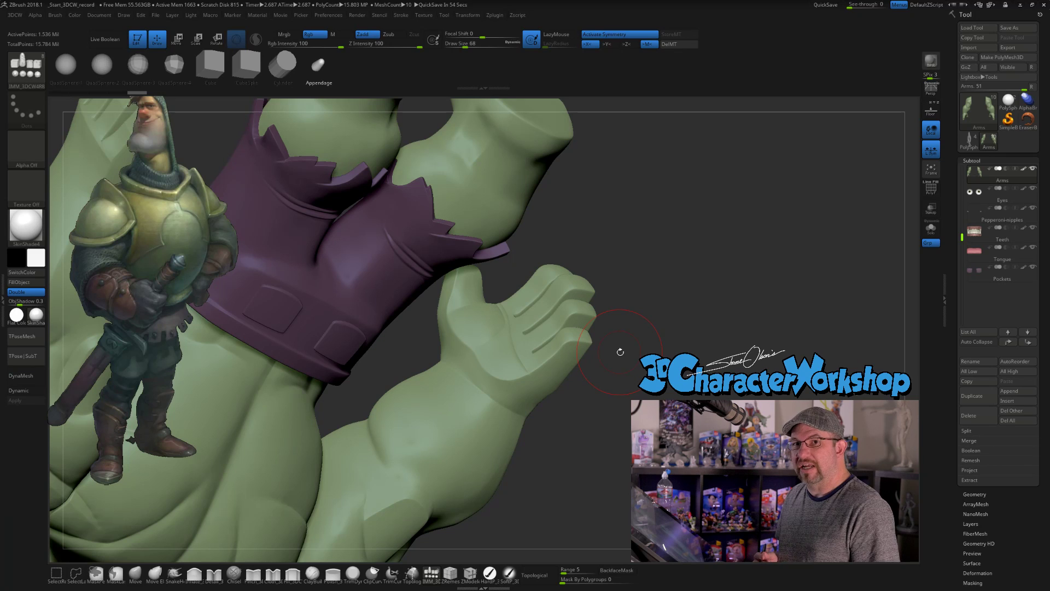
{"action": "mouse_move", "coordinate": [567, 211]}
{"action": "left_mouse_down"}
{"action": "mouse_move", "coordinate": [549, 271]}
{"action": "mouse_move", "coordinate": [495, 323]}
{"action": "mouse_move", "coordinate": [500, 300]}
{"action": "mouse_move", "coordinate": [480, 340]}
{"action": "mouse_move", "coordinate": [482, 313]}
{"action": "mouse_move", "coordinate": [495, 350]}
{"action": "mouse_move", "coordinate": [473, 383]}
{"action": "mouse_move", "coordinate": [489, 328]}
{"action": "mouse_move", "coordinate": [459, 310]}
{"action": "left_mouse_up"}
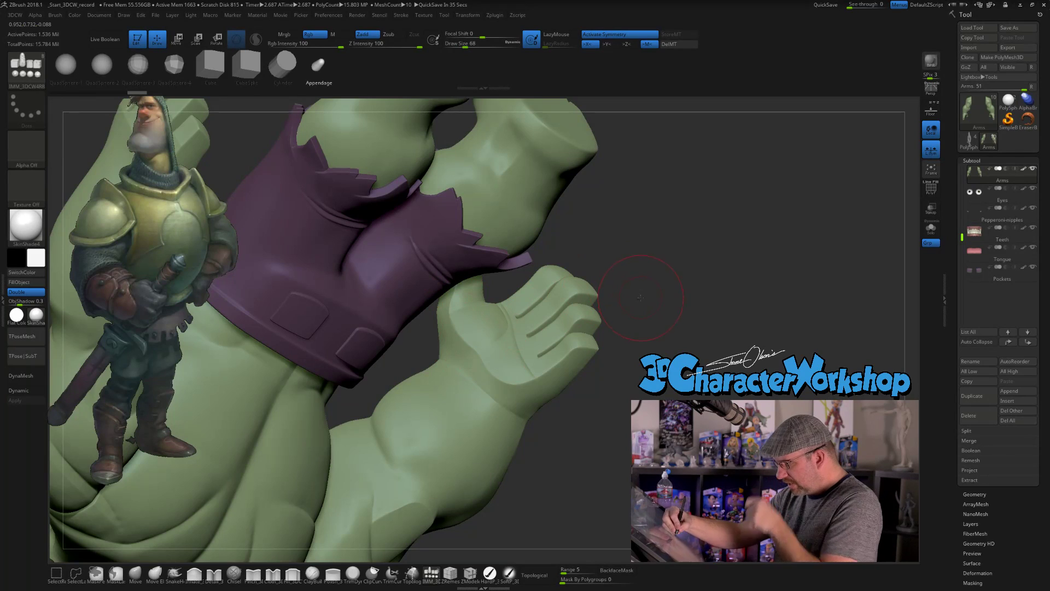
{"action": "left_click_drag", "start_coordinate": [640, 297], "coordinate": [448, 347]}
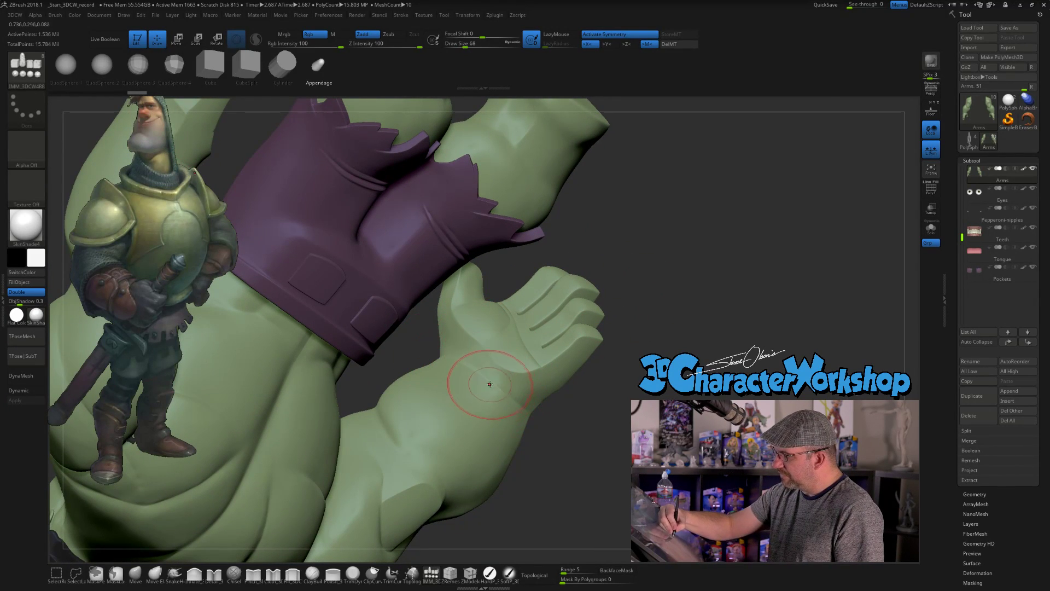
{"action": "left_click_drag", "start_coordinate": [562, 364], "coordinate": [460, 368]}
{"action": "left_click_drag", "start_coordinate": [601, 350], "coordinate": [506, 311]}
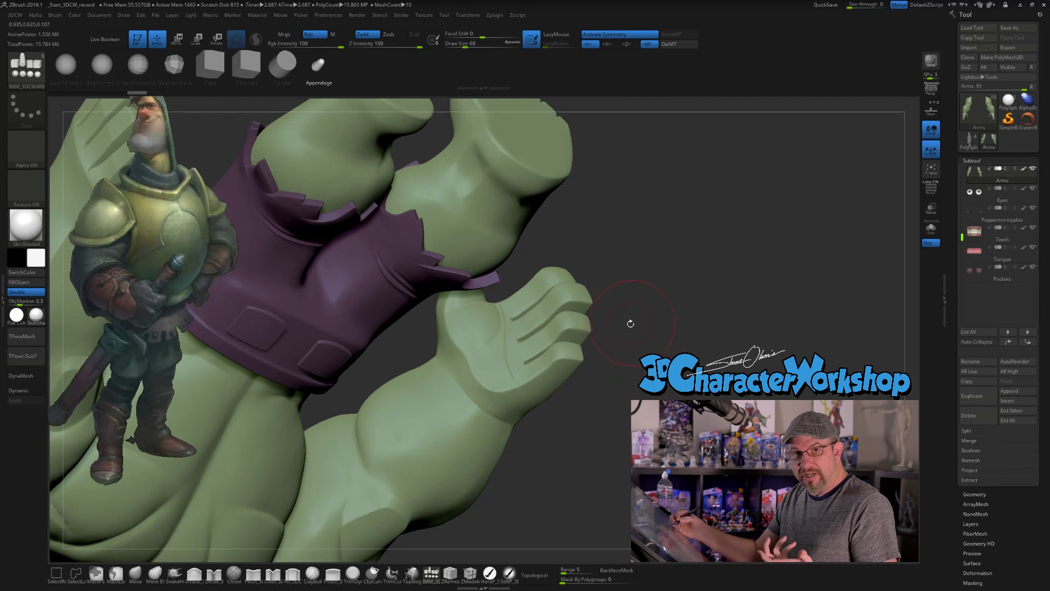
{"action": "left_click_drag", "start_coordinate": [598, 292], "coordinate": [510, 319]}
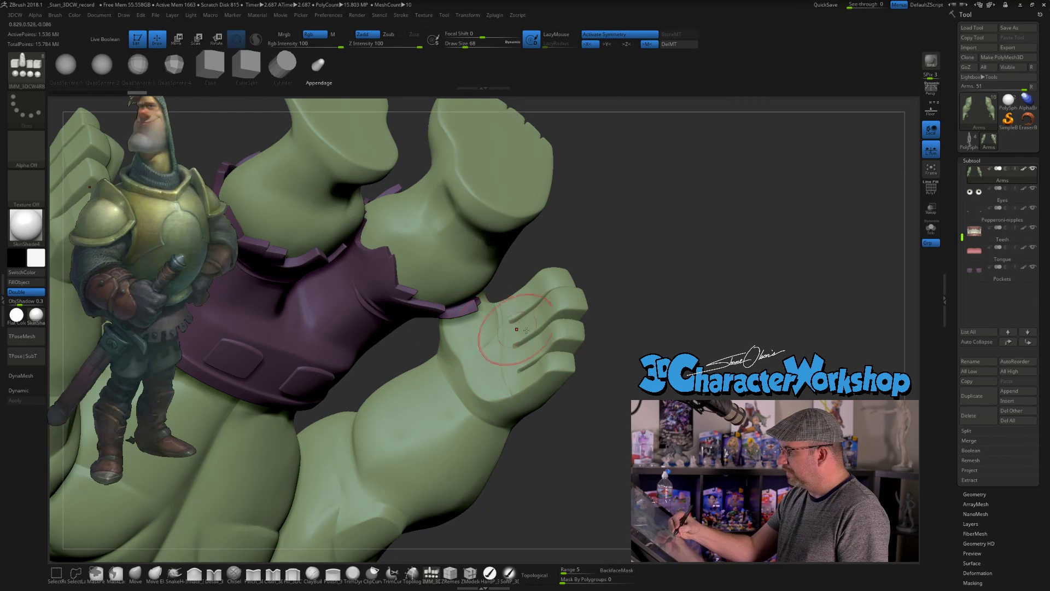
{"action": "mouse_move", "coordinate": [627, 337]}
{"action": "left_mouse_down"}
{"action": "mouse_move", "coordinate": [624, 215]}
{"action": "mouse_move", "coordinate": [637, 291]}
{"action": "mouse_move", "coordinate": [674, 311]}
{"action": "mouse_move", "coordinate": [498, 209]}
{"action": "left_mouse_up"}
{"action": "left_click_drag", "start_coordinate": [597, 177], "coordinate": [569, 181]}
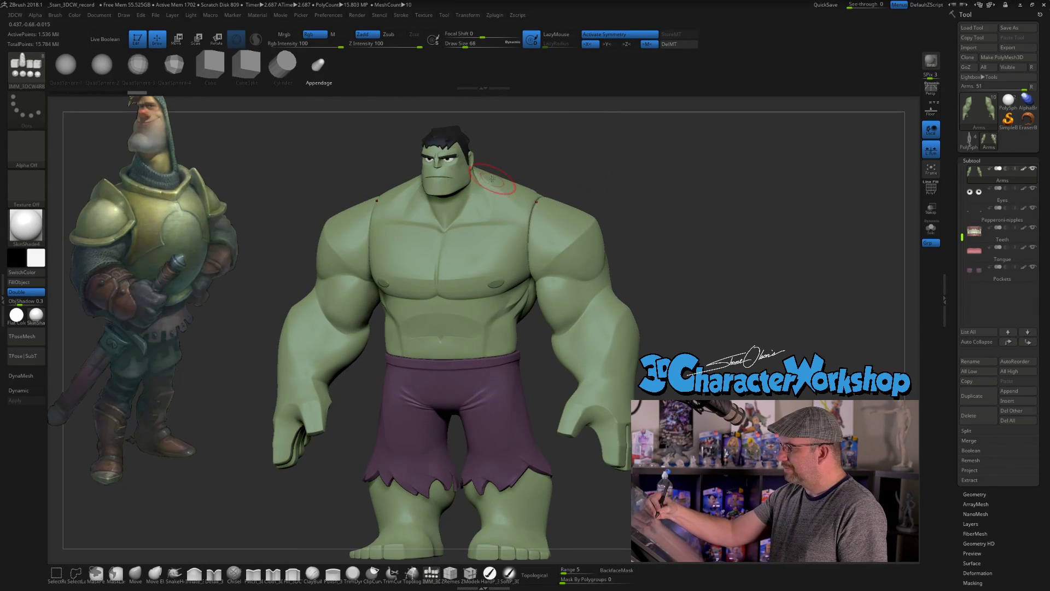
Load the ZTool of the helmeted character in the black and red suit and frame its full body
{"action": "left_click_drag", "start_coordinate": [674, 345], "coordinate": [702, 325]}
{"action": "left_click_drag", "start_coordinate": [708, 402], "coordinate": [542, 340], "text": "alt"}
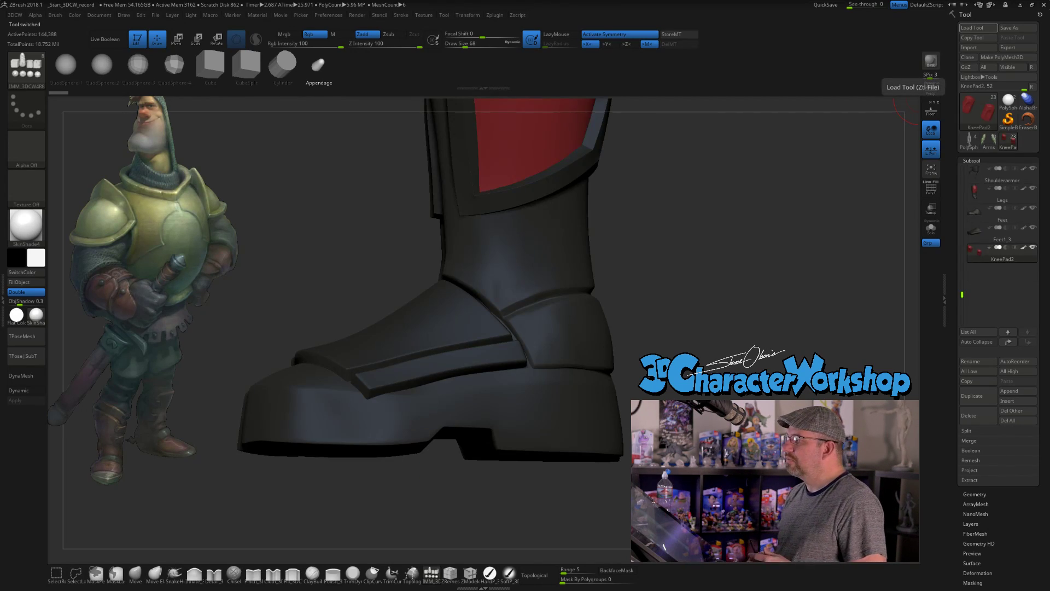
{"action": "left_click_drag", "start_coordinate": [711, 306], "coordinate": [695, 219], "text": "alt"}
{"action": "left_click_drag", "start_coordinate": [640, 262], "coordinate": [711, 350], "text": "alt"}
{"action": "left_click_drag", "start_coordinate": [646, 350], "coordinate": [602, 368], "text": "alt"}
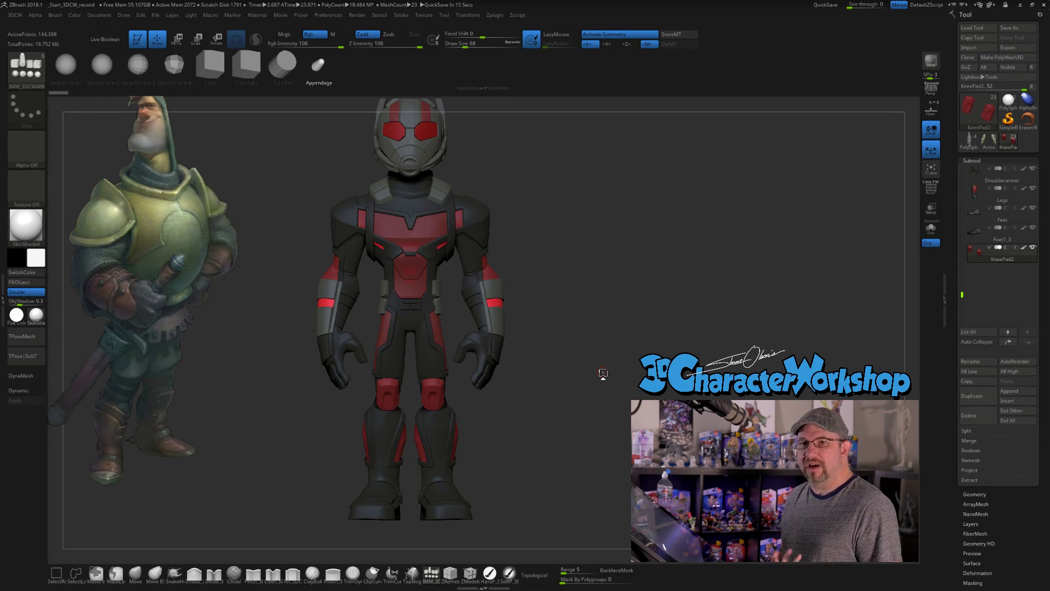
{"action": "mouse_move", "coordinate": [580, 384]}
{"action": "left_mouse_down"}
{"action": "mouse_move", "coordinate": [581, 357]}
{"action": "mouse_move", "coordinate": [579, 369]}
{"action": "left_mouse_up"}
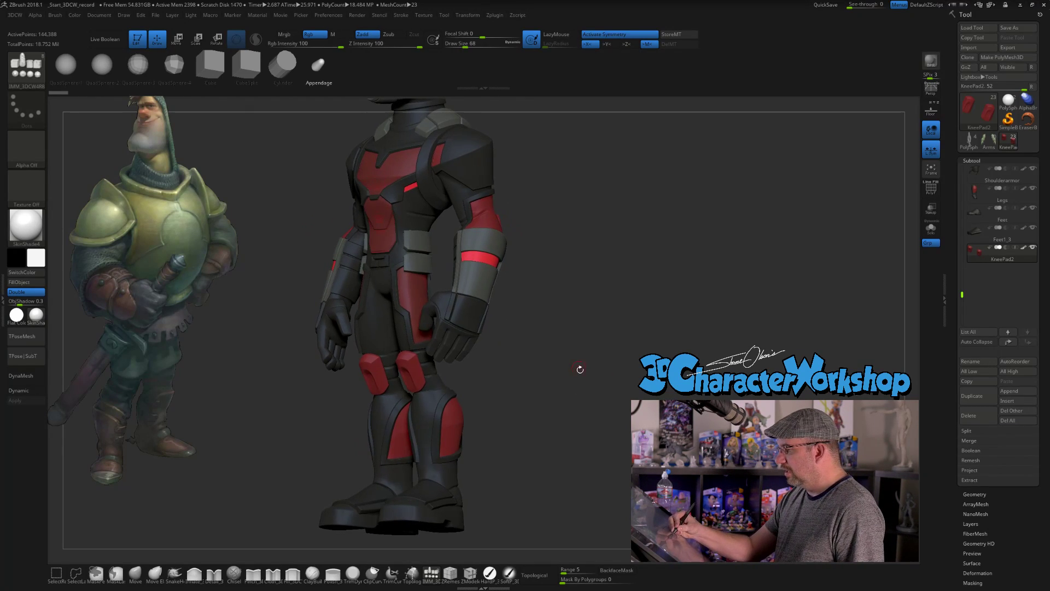
Isolate the suited character's Arms subtool and examine the gloved hands' palms, thumbs and fingers
{"action": "left_click", "coordinate": [930, 229]}
{"action": "left_click", "coordinate": [932, 231]}
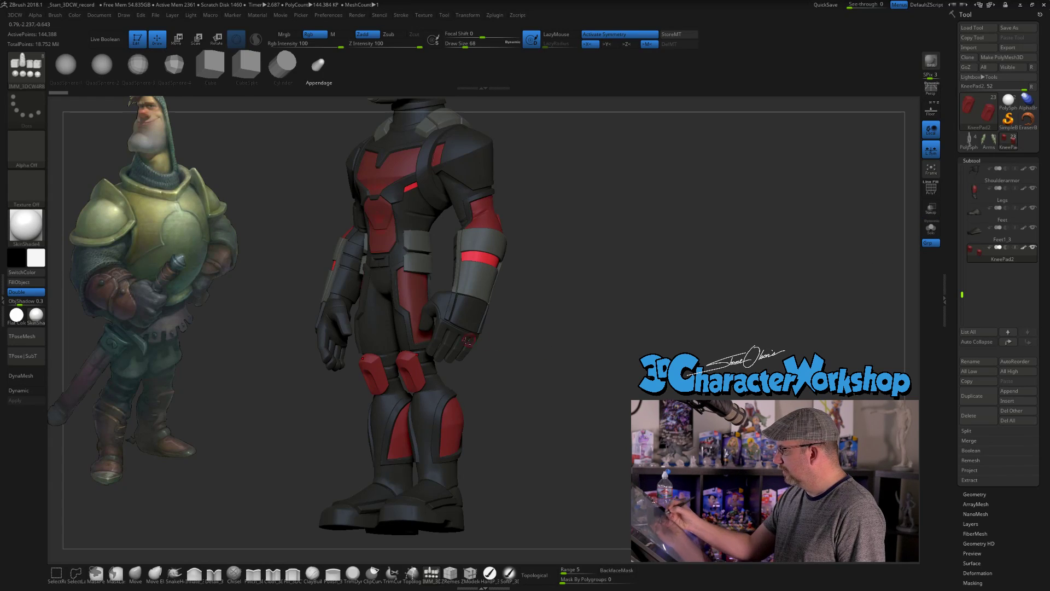
{"action": "left_click", "coordinate": [471, 340], "text": "alt"}
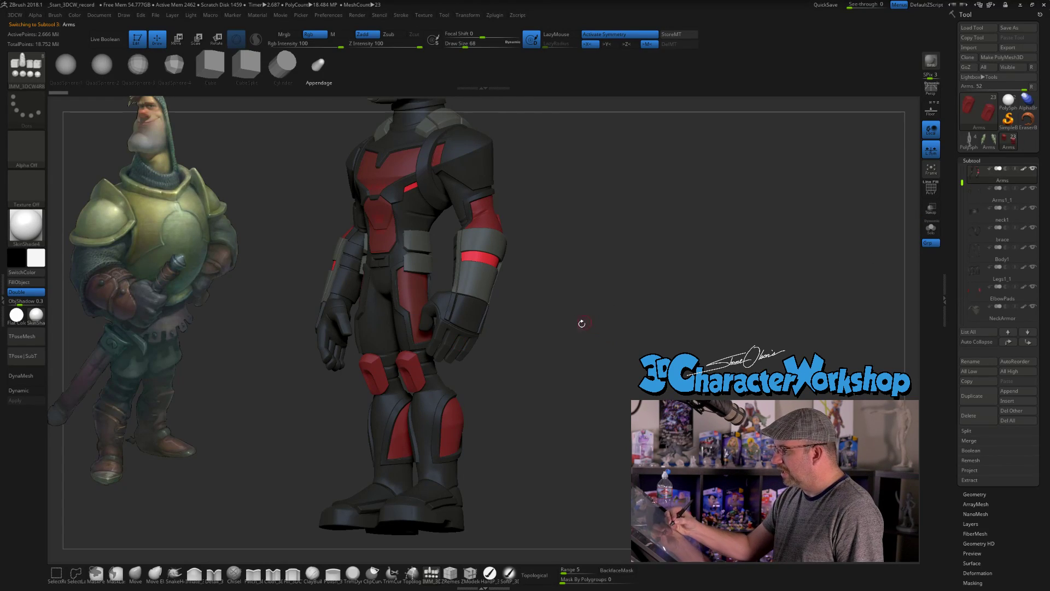
{"action": "left_click_drag", "start_coordinate": [584, 322], "coordinate": [593, 356], "text": "alt"}
{"action": "left_click", "coordinate": [931, 230]}
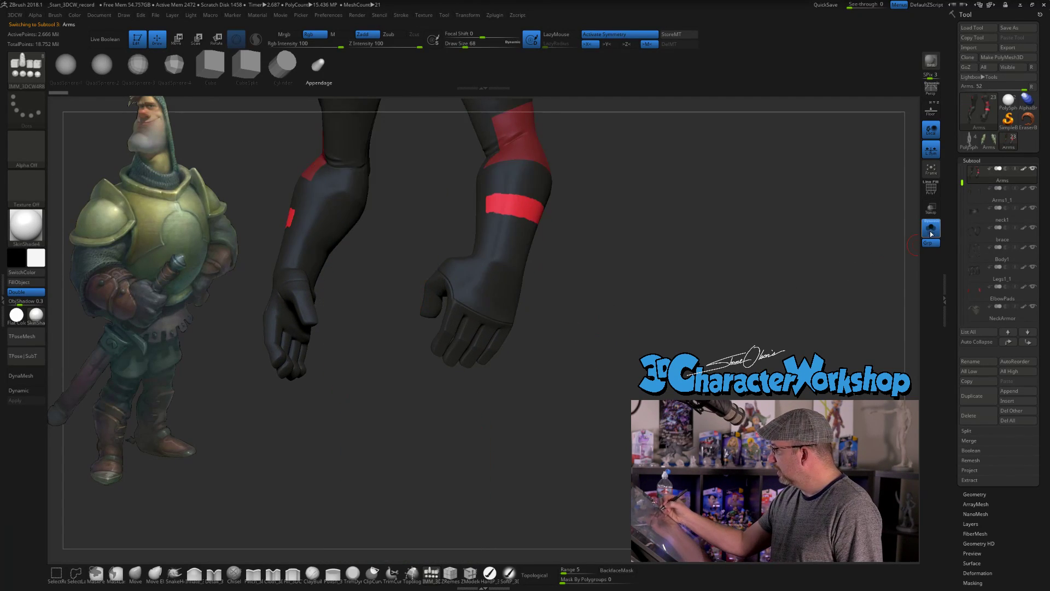
{"action": "left_click_drag", "start_coordinate": [678, 328], "coordinate": [589, 331]}
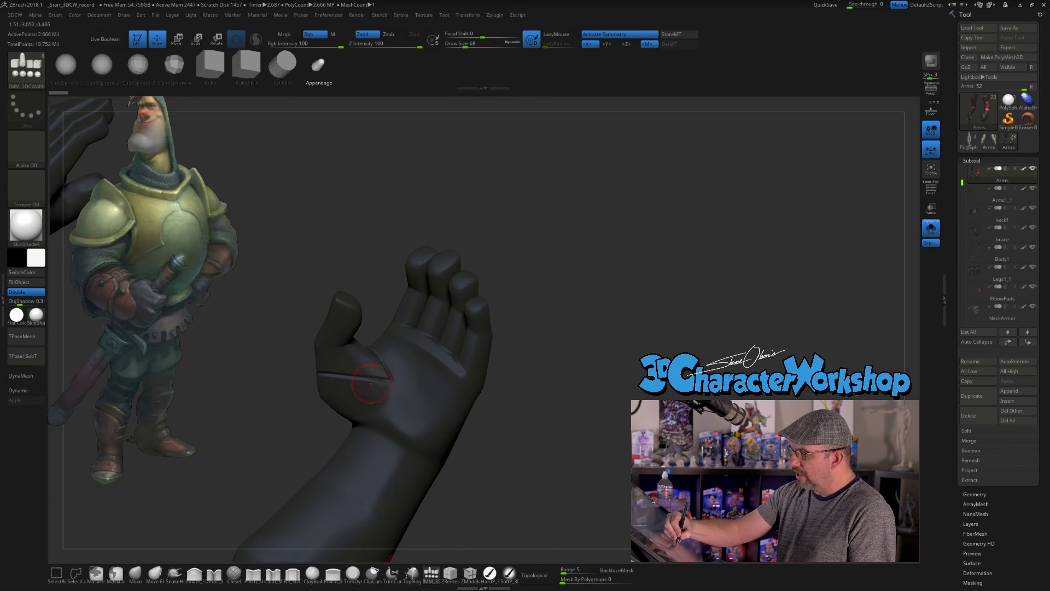
{"action": "mouse_move", "coordinate": [546, 383]}
{"action": "left_mouse_down"}
{"action": "mouse_move", "coordinate": [481, 328]}
{"action": "mouse_move", "coordinate": [438, 320]}
{"action": "left_mouse_up"}
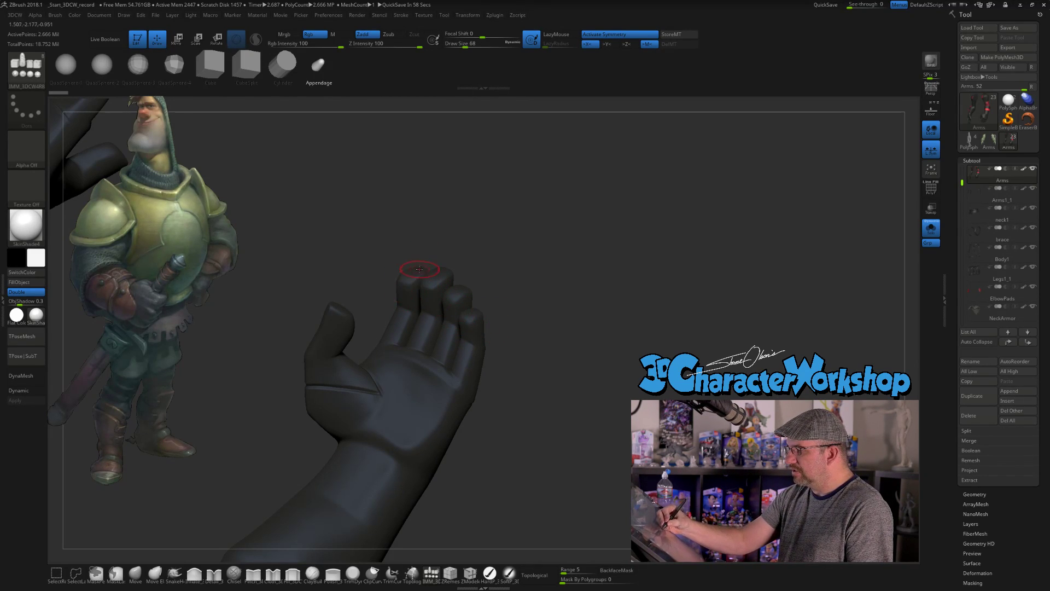
{"action": "left_click_drag", "start_coordinate": [567, 335], "coordinate": [517, 364]}
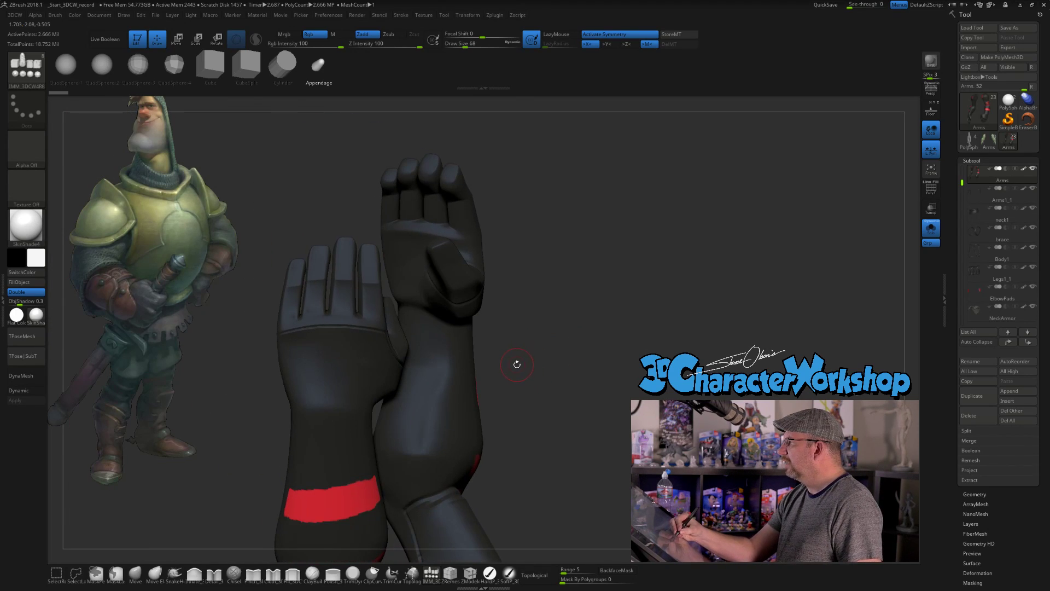
{"action": "left_click_drag", "start_coordinate": [556, 328], "coordinate": [504, 350]}
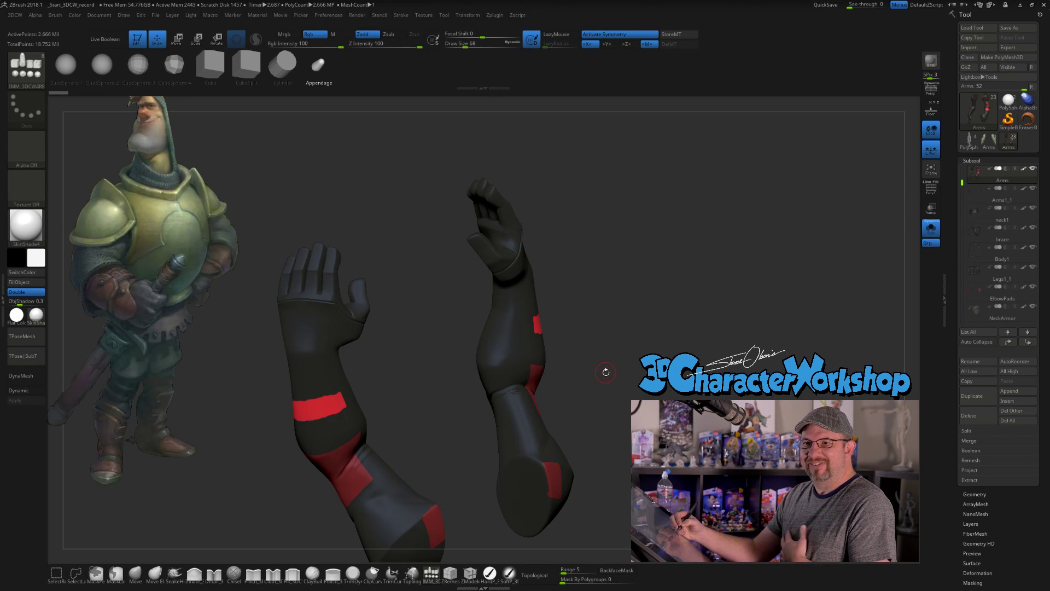
Show all of the suited character's subtools again, compare the hands with the body, and return to a front view
{"action": "left_click", "coordinate": [931, 227]}
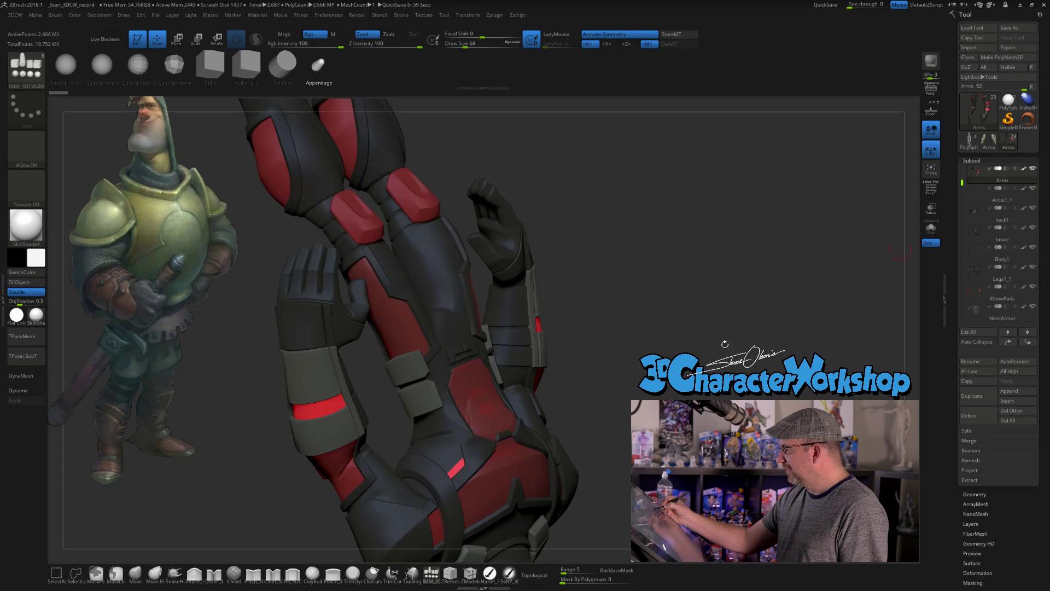
{"action": "left_click_drag", "start_coordinate": [631, 345], "coordinate": [564, 330]}
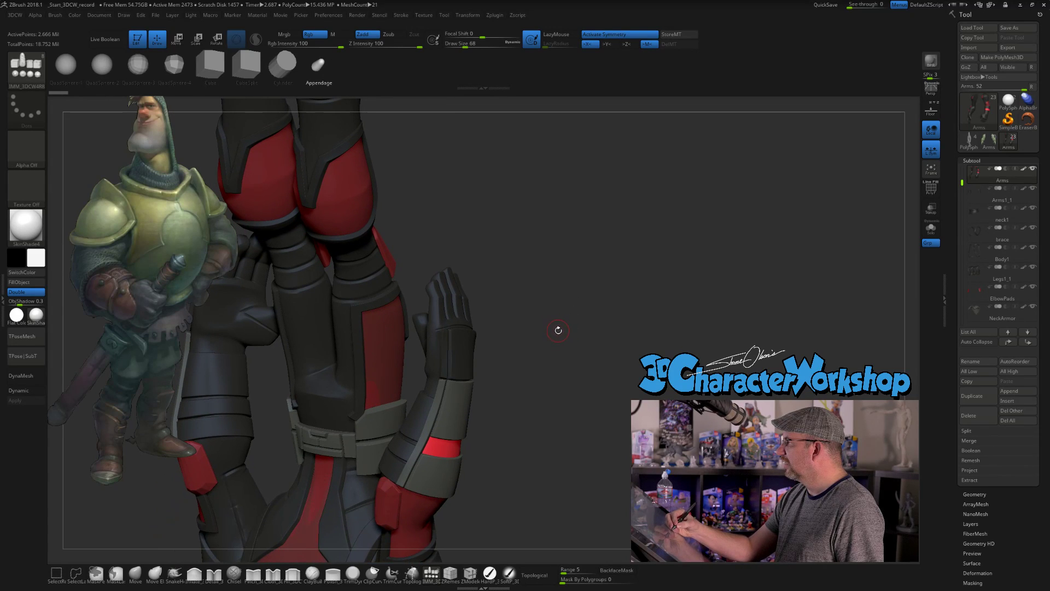
{"action": "left_click_drag", "start_coordinate": [547, 342], "coordinate": [543, 411]}
{"action": "left_click_drag", "start_coordinate": [541, 362], "coordinate": [530, 429]}
{"action": "key", "text": "shift+z"}
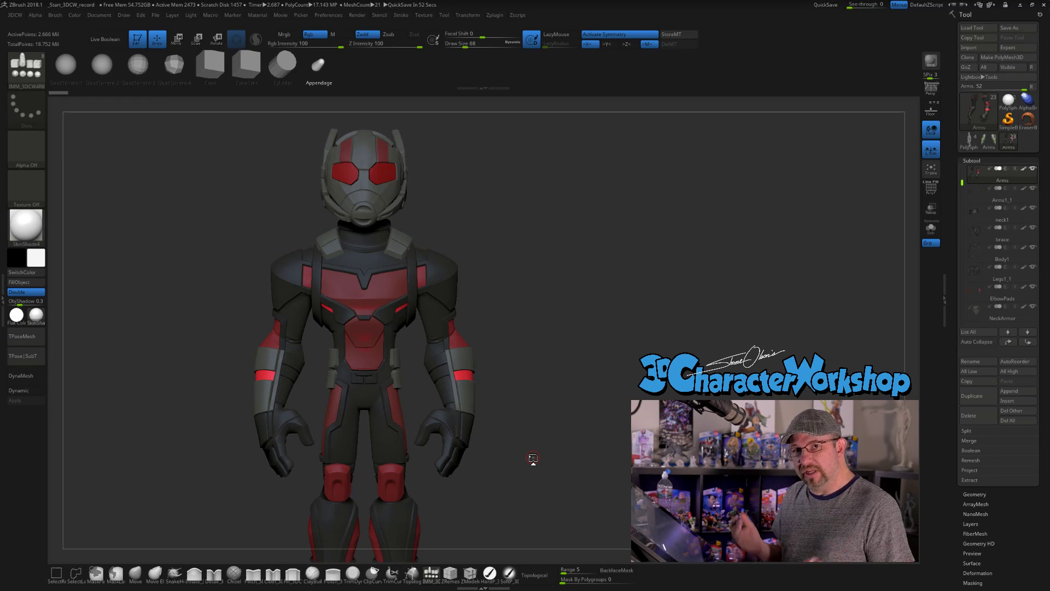
Trace temporary selection lassos across the suited character's shoulders and chest to study the upper-body shapes
{"action": "left_click_drag", "start_coordinate": [485, 417], "coordinate": [458, 323], "text": "alt"}
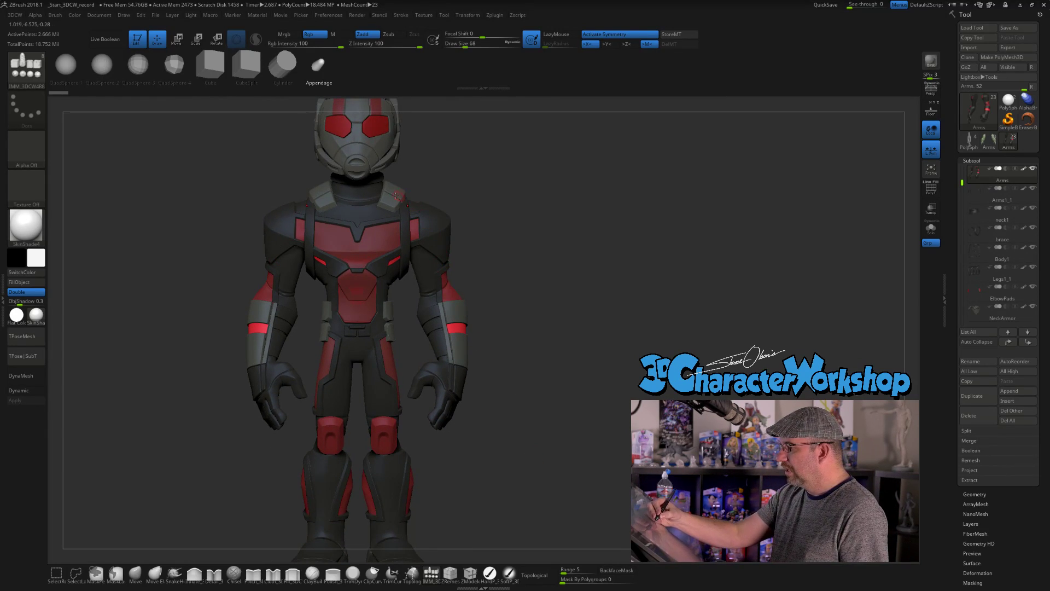
{"action": "key", "text": "ctrl+shift"}
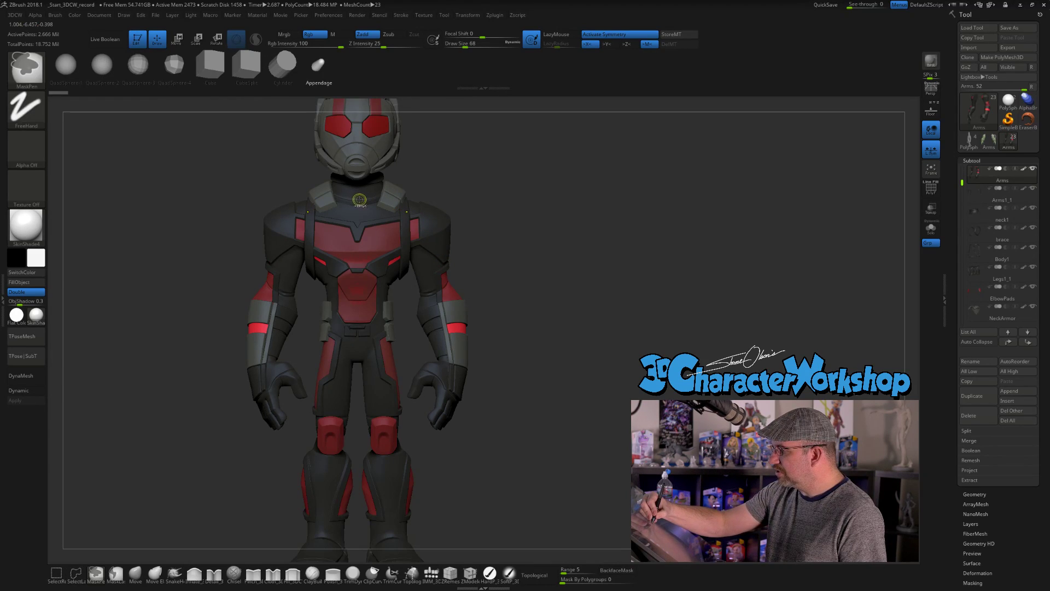
{"action": "mouse_move", "coordinate": [356, 197]}
{"action": "left_mouse_down", "text": "ctrl+shift"}
{"action": "mouse_move", "coordinate": [402, 204]}
{"action": "mouse_move", "coordinate": [409, 243]}
{"action": "mouse_move", "coordinate": [405, 268]}
{"action": "mouse_move", "coordinate": [354, 287]}
{"action": "mouse_move", "coordinate": [470, 267]}
{"action": "left_mouse_up", "text": "ctrl+shift"}
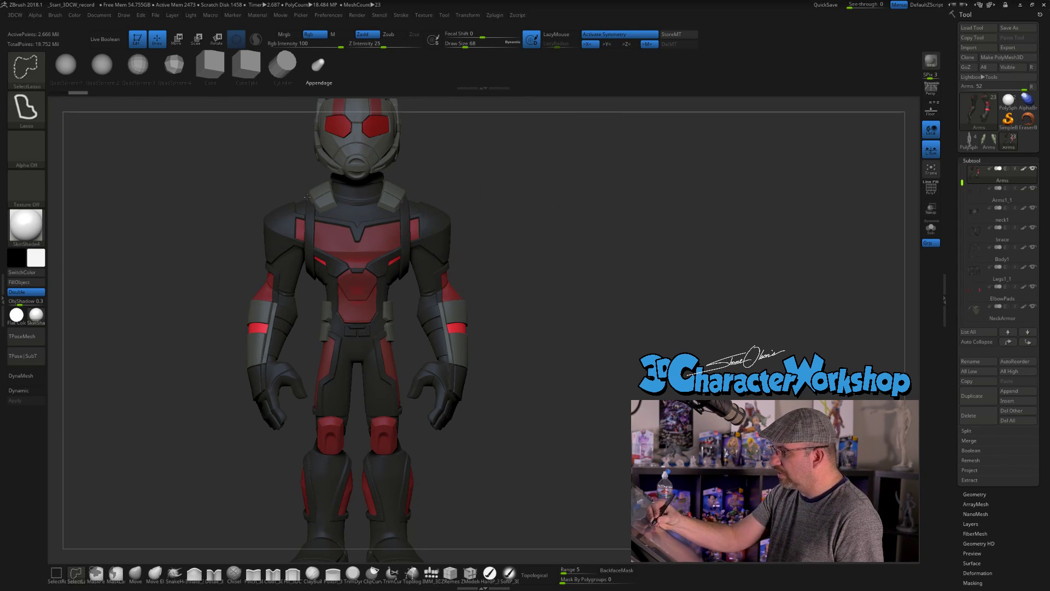
{"action": "mouse_move", "coordinate": [303, 257]}
{"action": "left_mouse_down", "text": "ctrl+shift"}
{"action": "mouse_move", "coordinate": [307, 202]}
{"action": "mouse_move", "coordinate": [413, 261]}
{"action": "mouse_move", "coordinate": [415, 198]}
{"action": "mouse_move", "coordinate": [353, 185]}
{"action": "mouse_move", "coordinate": [321, 194]}
{"action": "mouse_move", "coordinate": [476, 192]}
{"action": "left_mouse_up", "text": "ctrl+shift"}
{"action": "left_click", "coordinate": [395, 300], "text": "ctrl+shift"}
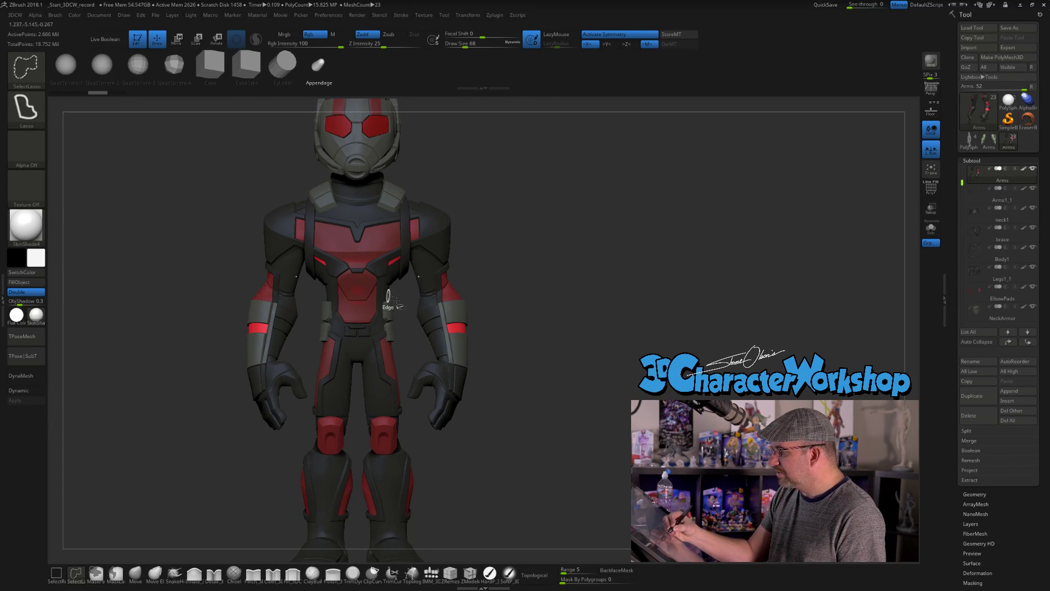
Trace a temporary selection lasso around the suited character's waist and thighs to study proportions, and frame the full body
{"action": "mouse_move", "coordinate": [398, 281]}
{"action": "left_mouse_down", "text": "ctrl+shift"}
{"action": "mouse_move", "coordinate": [418, 314]}
{"action": "mouse_move", "coordinate": [426, 306]}
{"action": "mouse_move", "coordinate": [399, 284]}
{"action": "mouse_move", "coordinate": [489, 306]}
{"action": "left_mouse_up", "text": "ctrl+shift"}
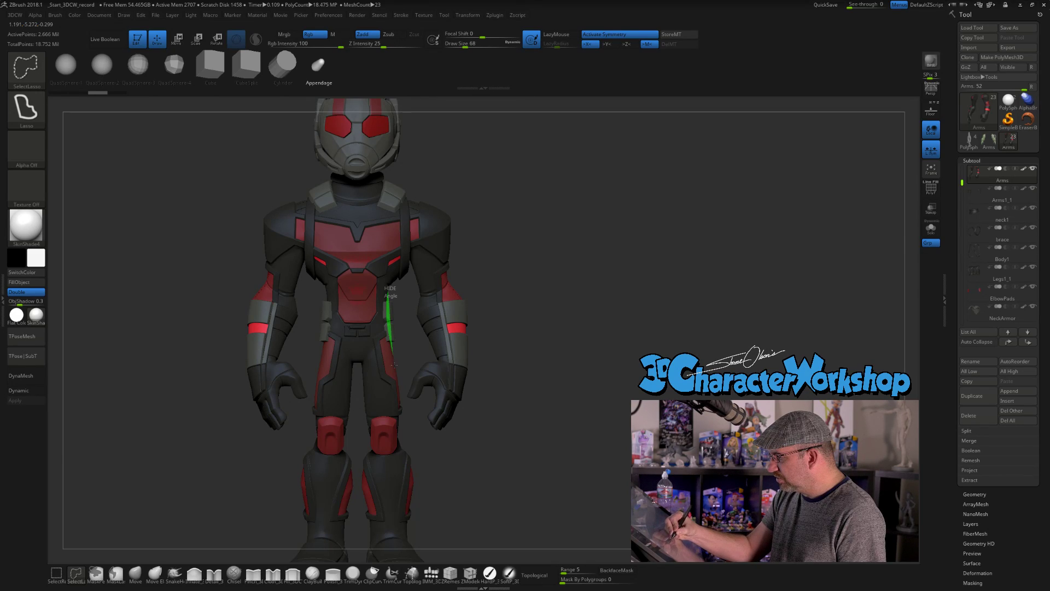
{"action": "mouse_move", "coordinate": [400, 417]}
{"action": "left_mouse_down", "text": "ctrl+shift"}
{"action": "mouse_move", "coordinate": [363, 415]}
{"action": "mouse_move", "coordinate": [353, 356]}
{"action": "mouse_move", "coordinate": [336, 413]}
{"action": "mouse_move", "coordinate": [313, 414]}
{"action": "mouse_move", "coordinate": [326, 285]}
{"action": "left_mouse_up", "text": "ctrl+shift"}
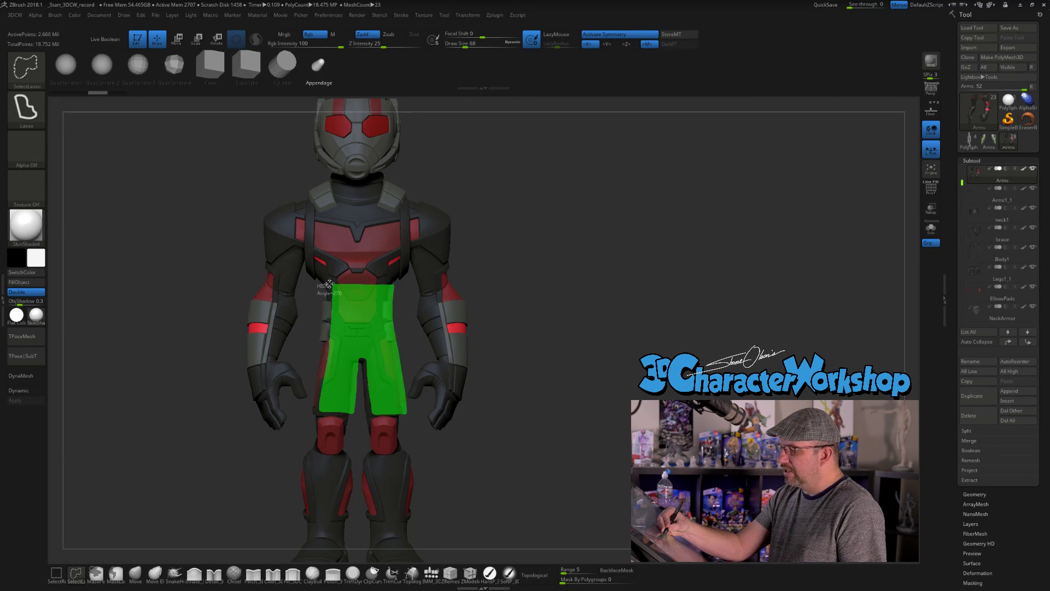
{"action": "left_click", "coordinate": [420, 256], "text": "ctrl+shift"}
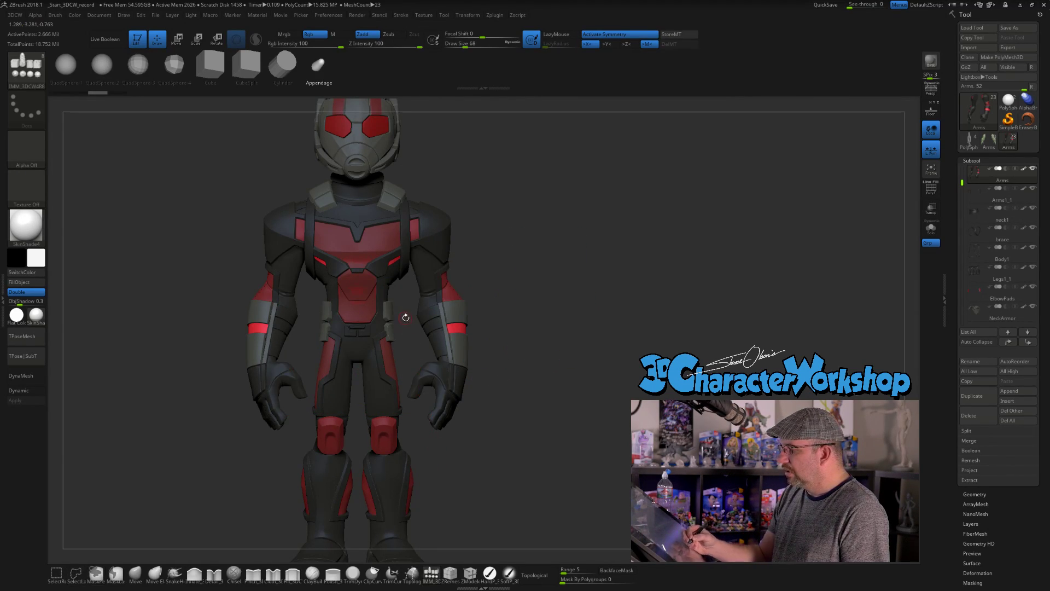
{"action": "mouse_move", "coordinate": [393, 337]}
{"action": "left_mouse_down", "text": "ctrl+shift"}
{"action": "mouse_move", "coordinate": [402, 342]}
{"action": "mouse_move", "coordinate": [403, 306]}
{"action": "mouse_move", "coordinate": [409, 324]}
{"action": "mouse_move", "coordinate": [410, 276]}
{"action": "left_mouse_up", "text": "ctrl+shift"}
{"action": "left_click_drag", "start_coordinate": [473, 262], "coordinate": [471, 262], "text": "ctrl+shift"}
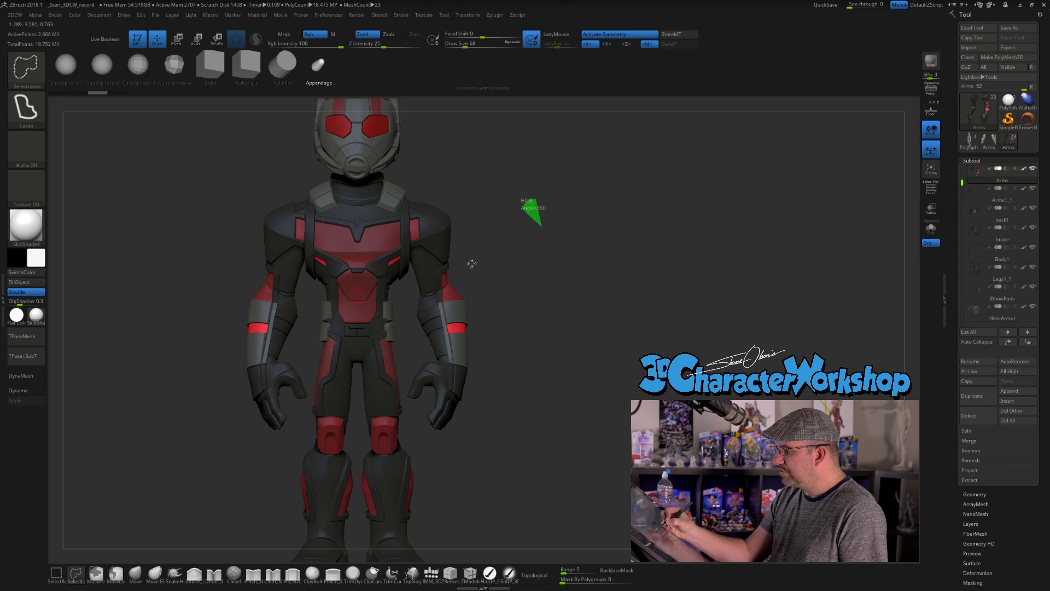
{"action": "left_click", "coordinate": [471, 398], "text": "ctrl+shift"}
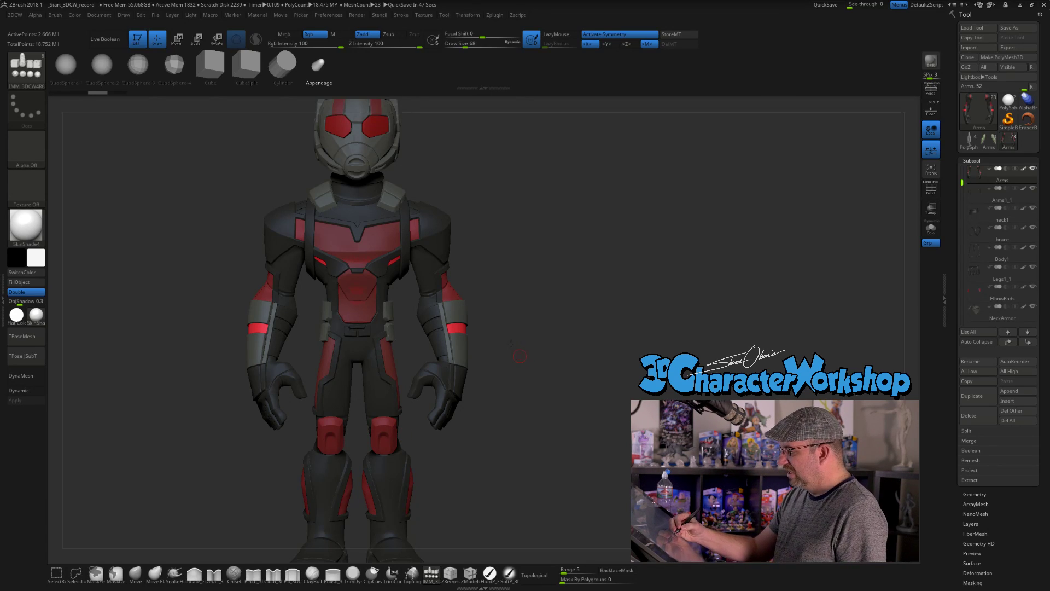
{"action": "left_click_drag", "start_coordinate": [511, 359], "coordinate": [509, 348], "text": "alt"}
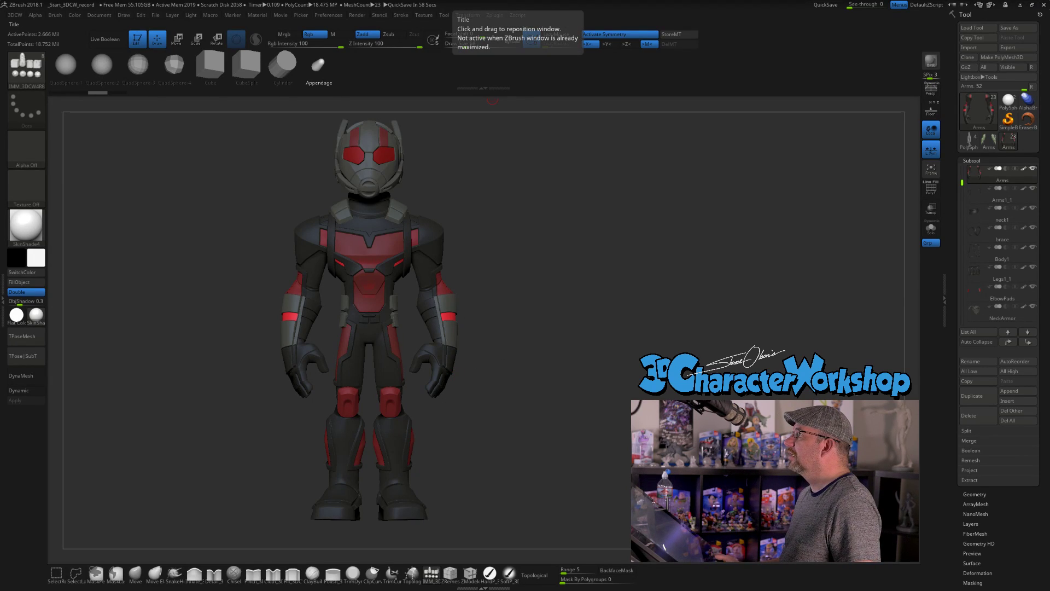
Switch to the 3D Character Workshop community in Chrome, maximise the window and open the complete Feed
{"action": "key", "text": "alt+Tab"}
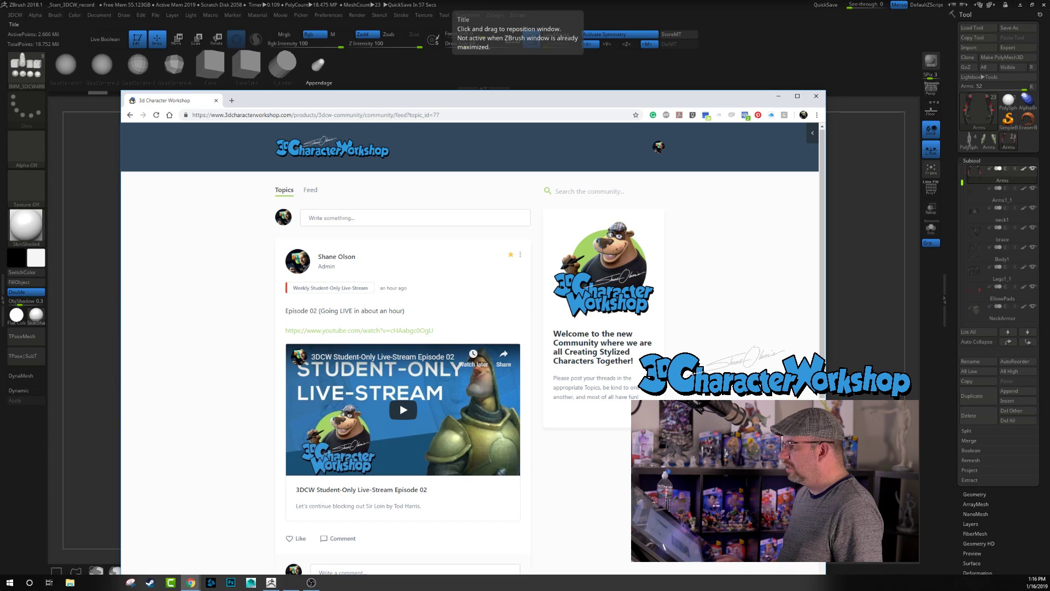
{"action": "left_click_drag", "start_coordinate": [517, 98], "coordinate": [518, 46]}
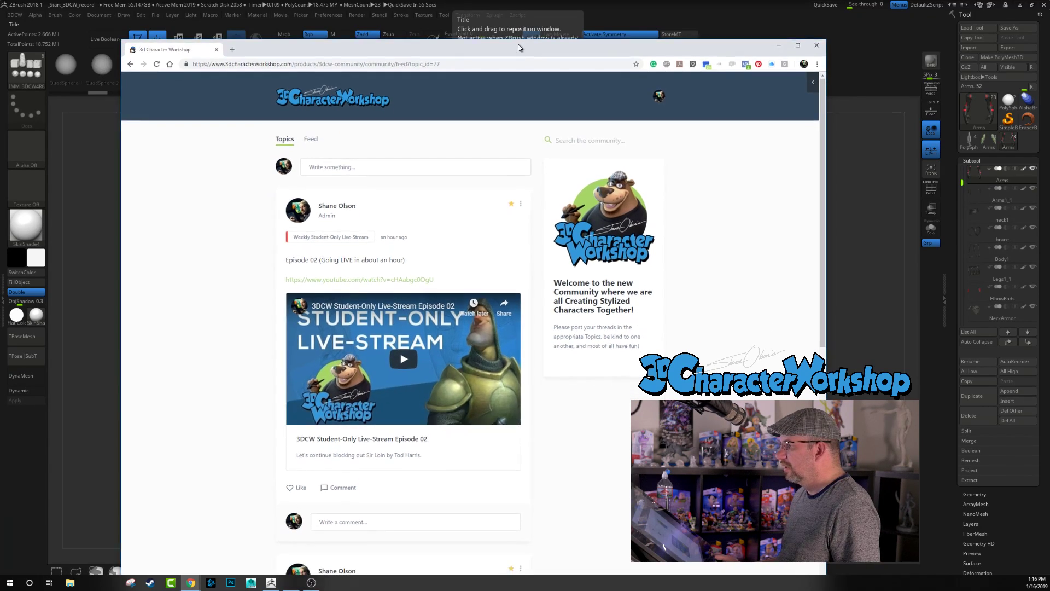
{"action": "left_click", "coordinate": [797, 45]}
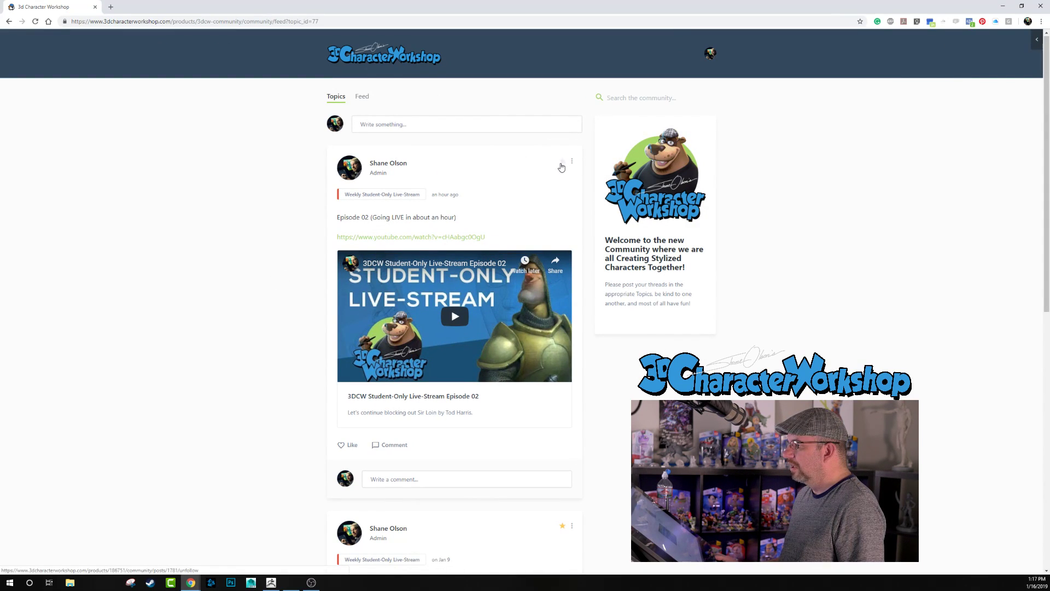
{"action": "left_click", "coordinate": [362, 97]}
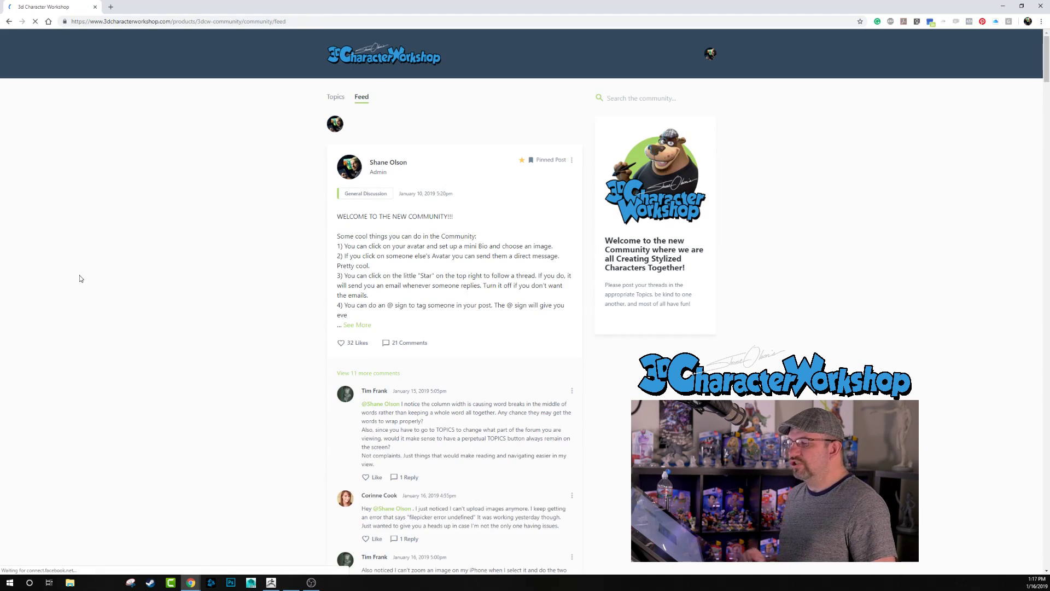
Find the Student Challenges post with the creature box WIP in the feed and follow it
{"action": "scroll", "coordinate": [217, 371], "scroll_direction": "down", "scroll_amount": 4}
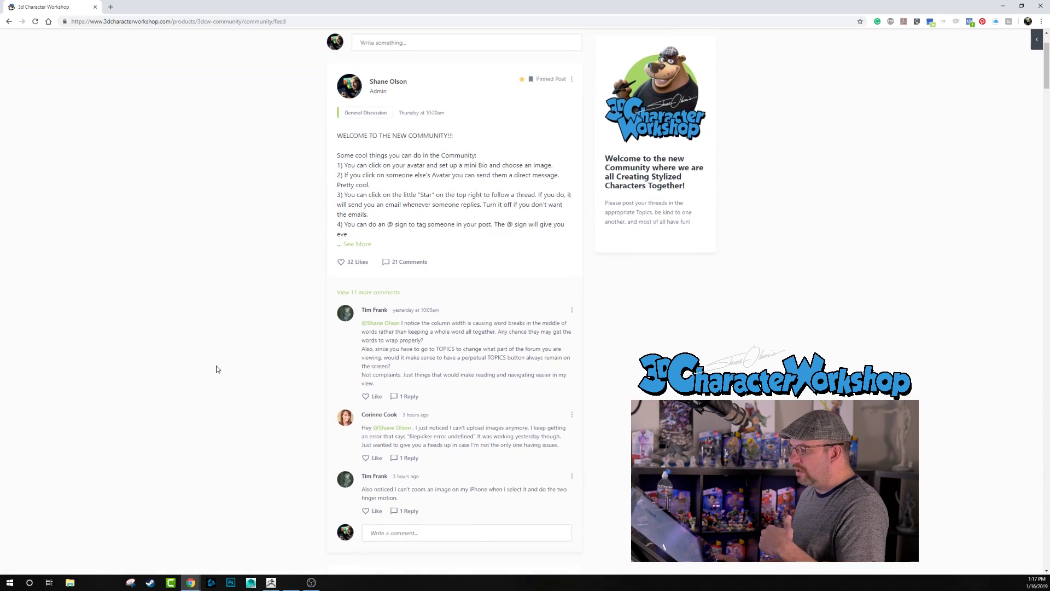
{"action": "scroll", "coordinate": [217, 371], "scroll_direction": "down", "scroll_amount": 10}
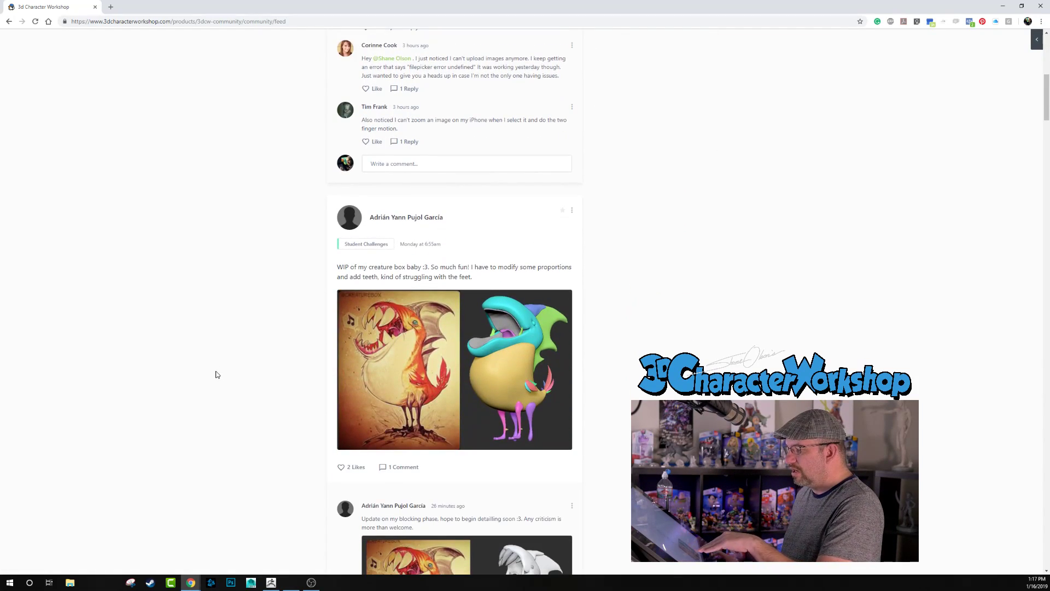
{"action": "scroll", "coordinate": [261, 304], "scroll_direction": "up", "scroll_amount": 7}
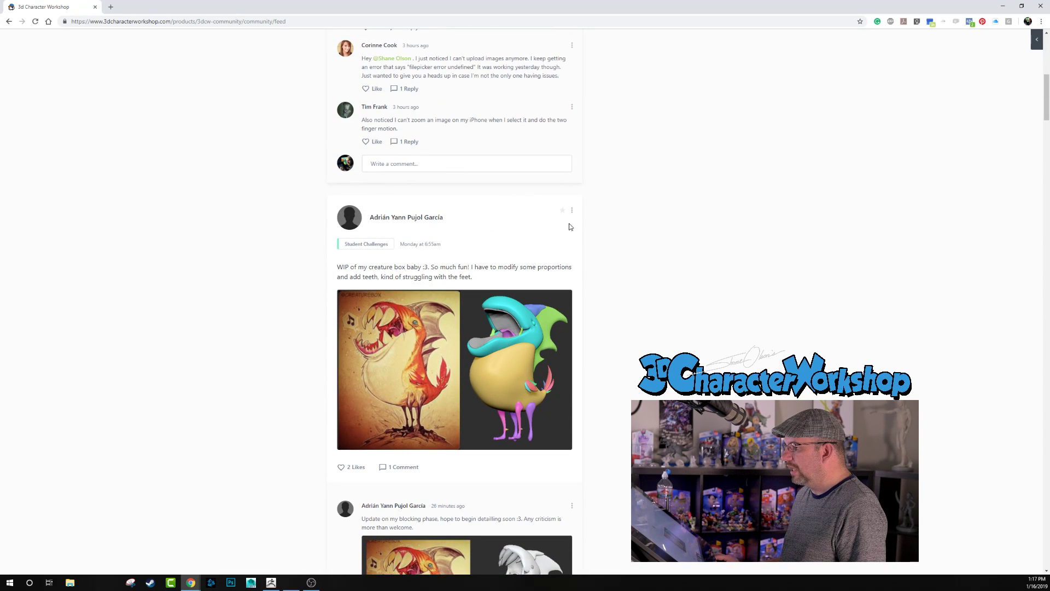
{"action": "left_click", "coordinate": [563, 211]}
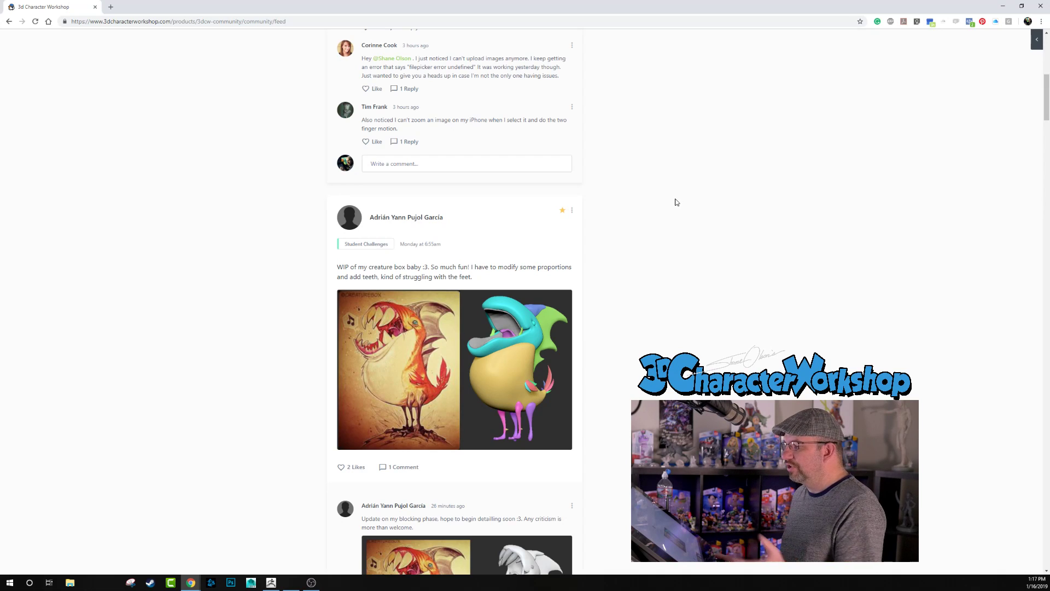
{"action": "scroll", "coordinate": [618, 209], "scroll_direction": "down", "scroll_amount": 1}
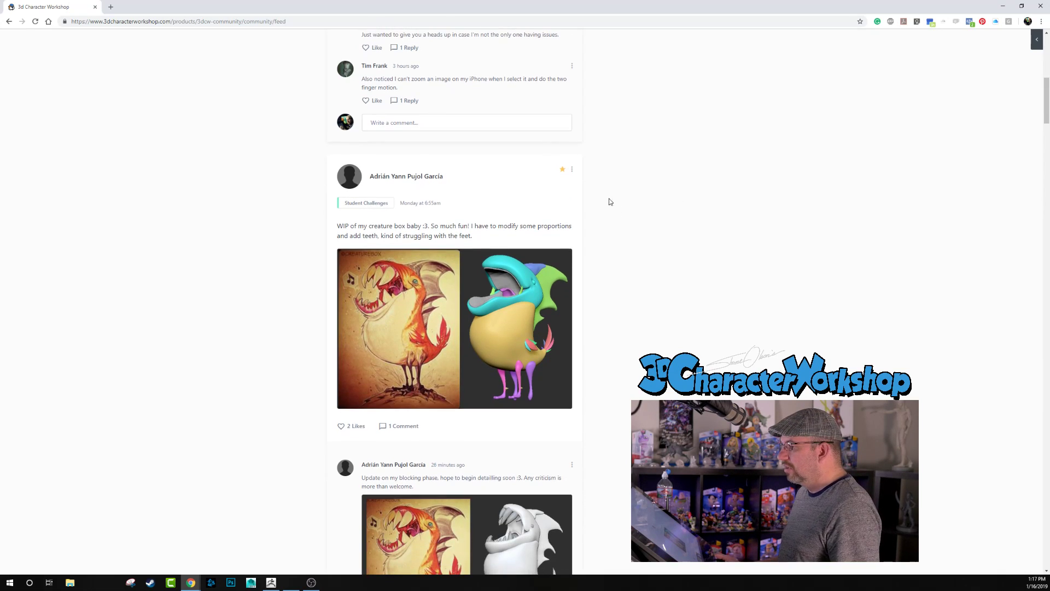
View the profile card of the creature post's author and unfollow the post
{"action": "mouse_move", "coordinate": [350, 179]}
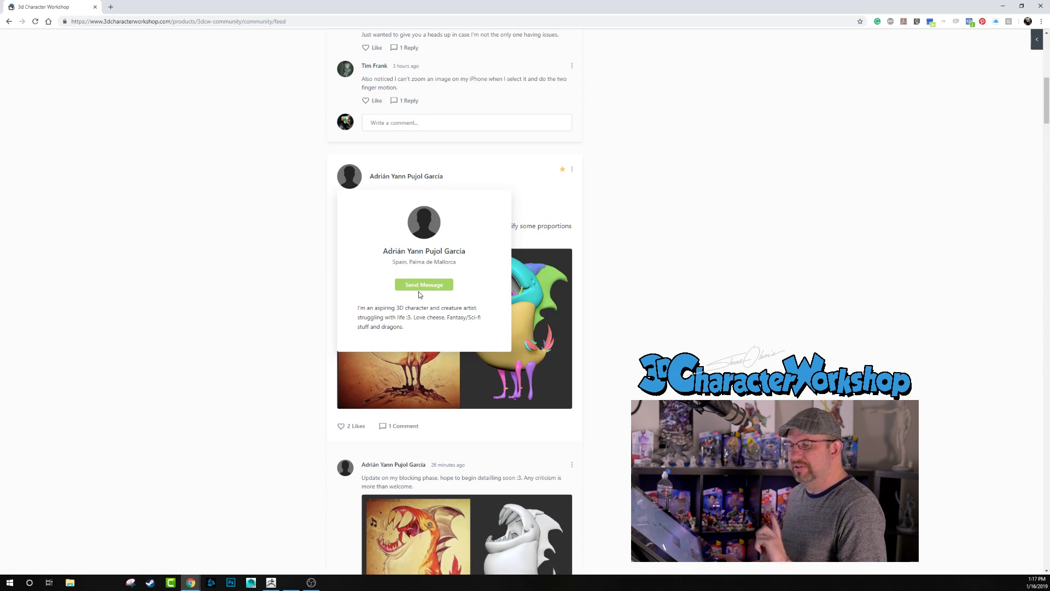
{"action": "left_click", "coordinate": [572, 170]}
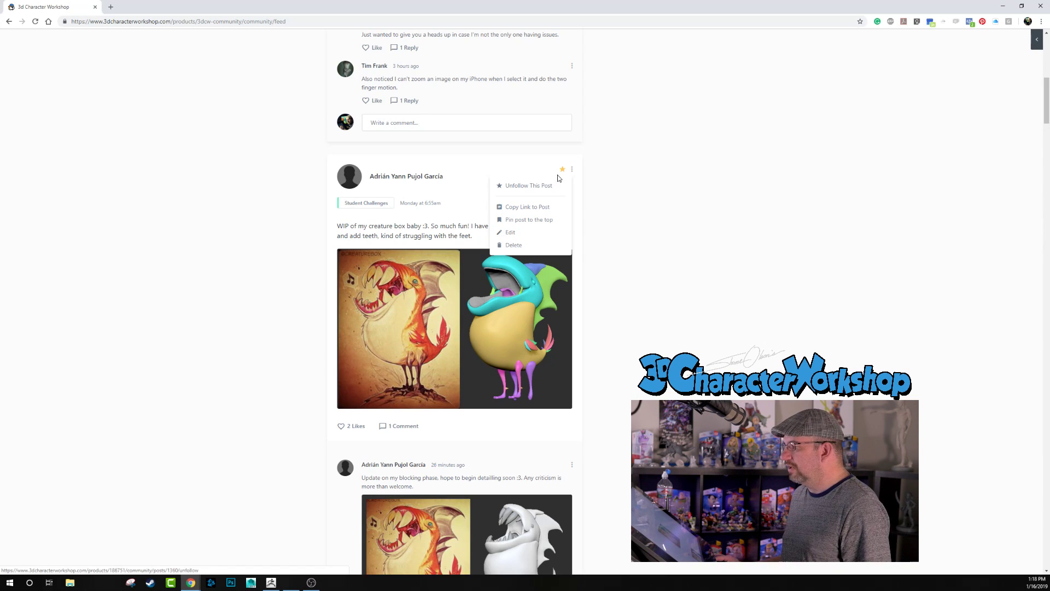
{"action": "left_click", "coordinate": [529, 186]}
Look through the creature post's blocking update and the comments under the pinned welcome post
{"action": "scroll", "coordinate": [212, 256], "scroll_direction": "down", "scroll_amount": 4}
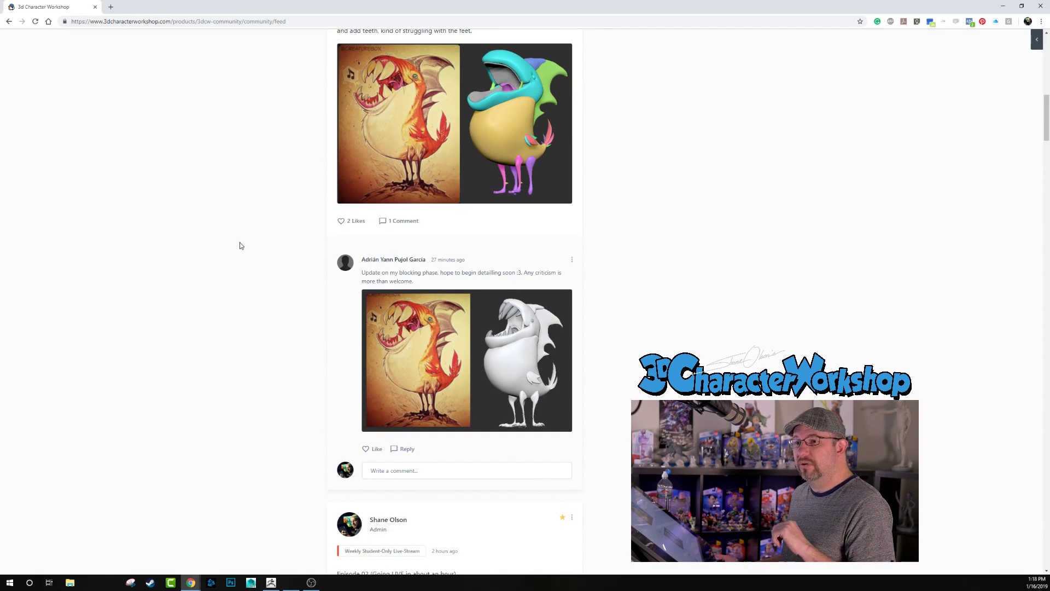
{"action": "scroll", "coordinate": [239, 246], "scroll_direction": "up", "scroll_amount": 15}
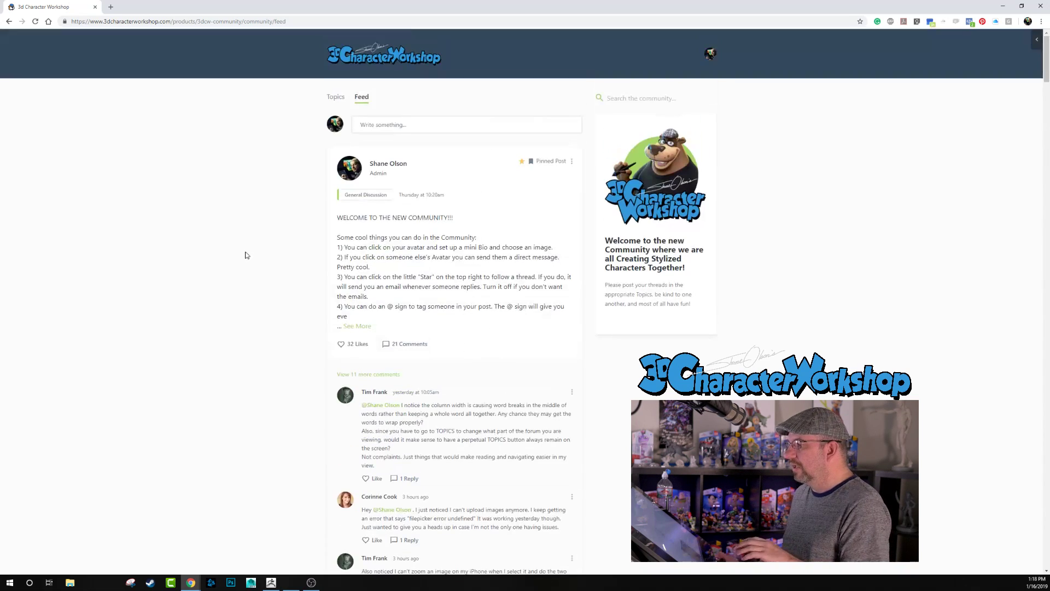
{"action": "scroll", "coordinate": [241, 263], "scroll_direction": "down", "scroll_amount": 4}
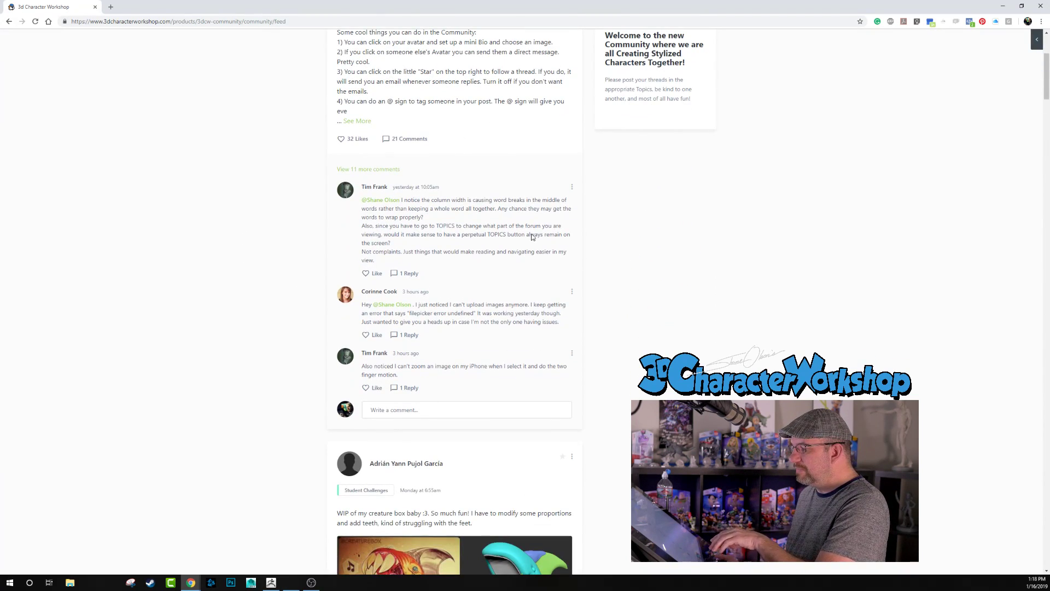
{"action": "scroll", "coordinate": [437, 264], "scroll_direction": "up", "scroll_amount": 2}
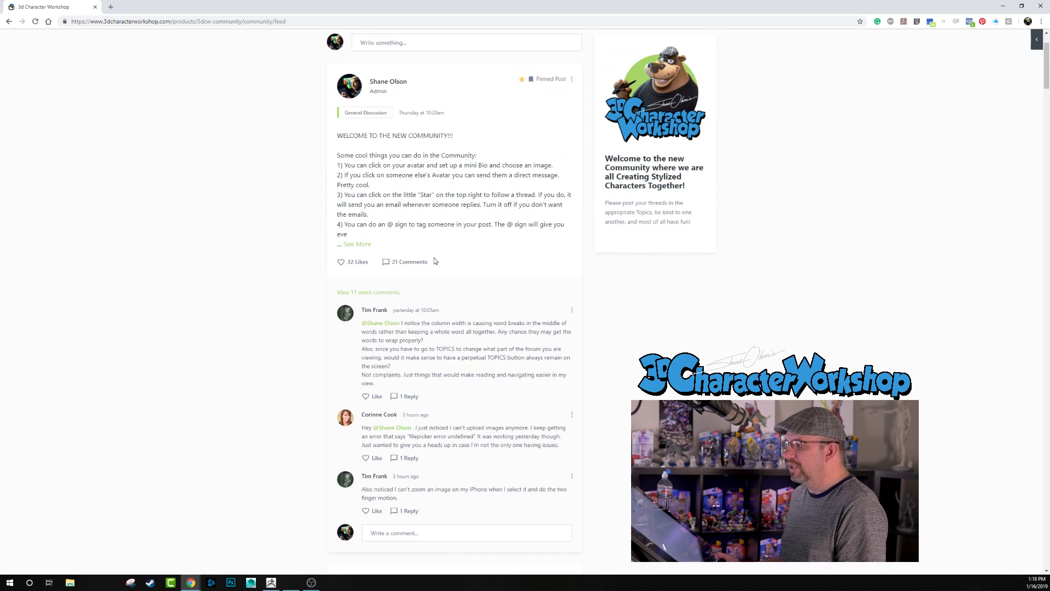
{"action": "scroll", "coordinate": [434, 260], "scroll_direction": "down", "scroll_amount": 1}
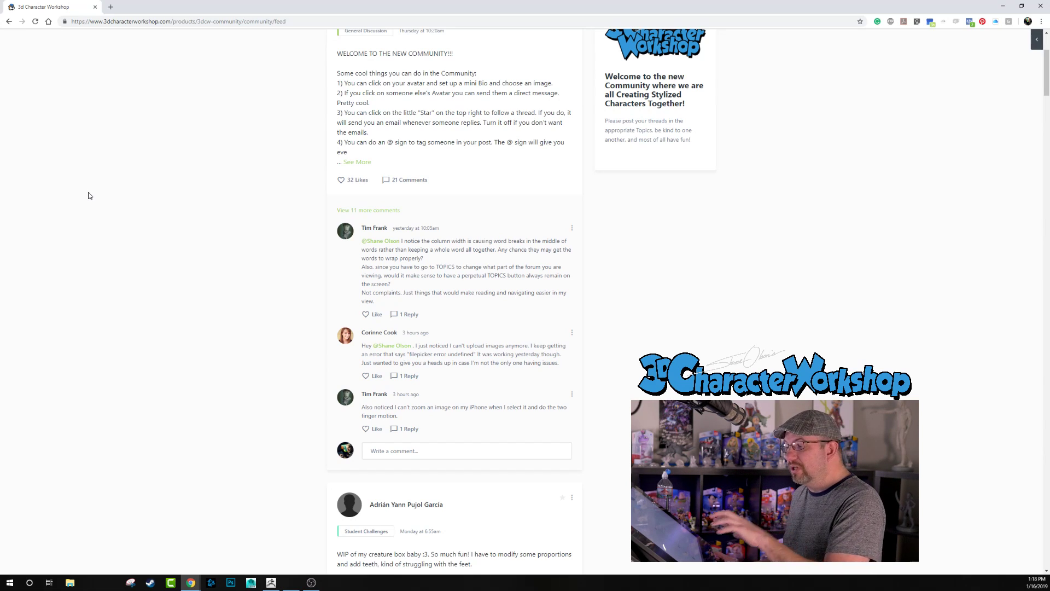
{"action": "scroll", "coordinate": [90, 194], "scroll_direction": "up", "scroll_amount": 3}
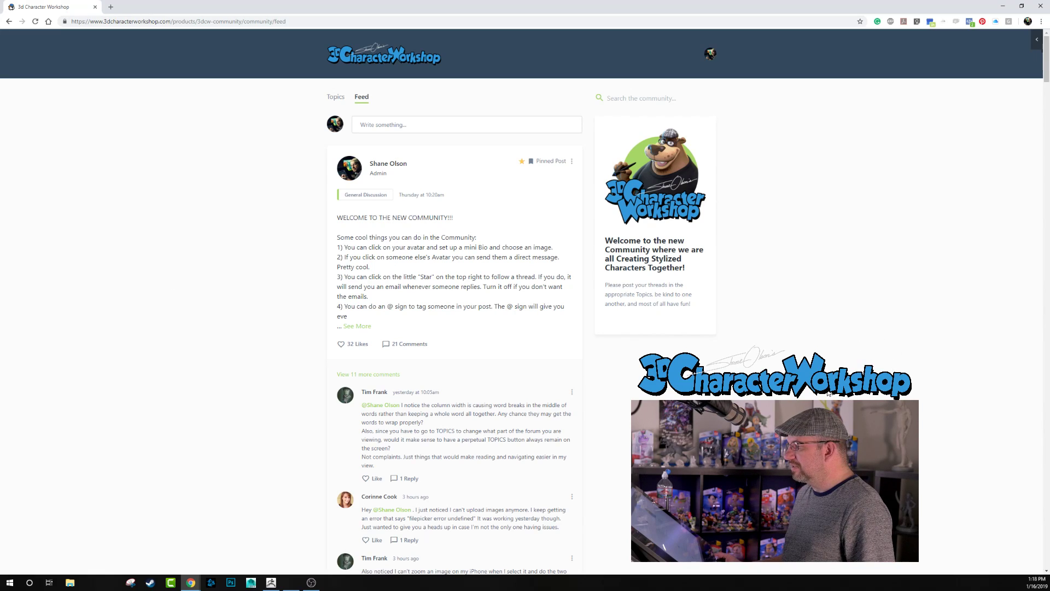
Restore and resize the browser window to check how the community feed's layout adapts, and close the window
{"action": "left_click", "coordinate": [1021, 6]}
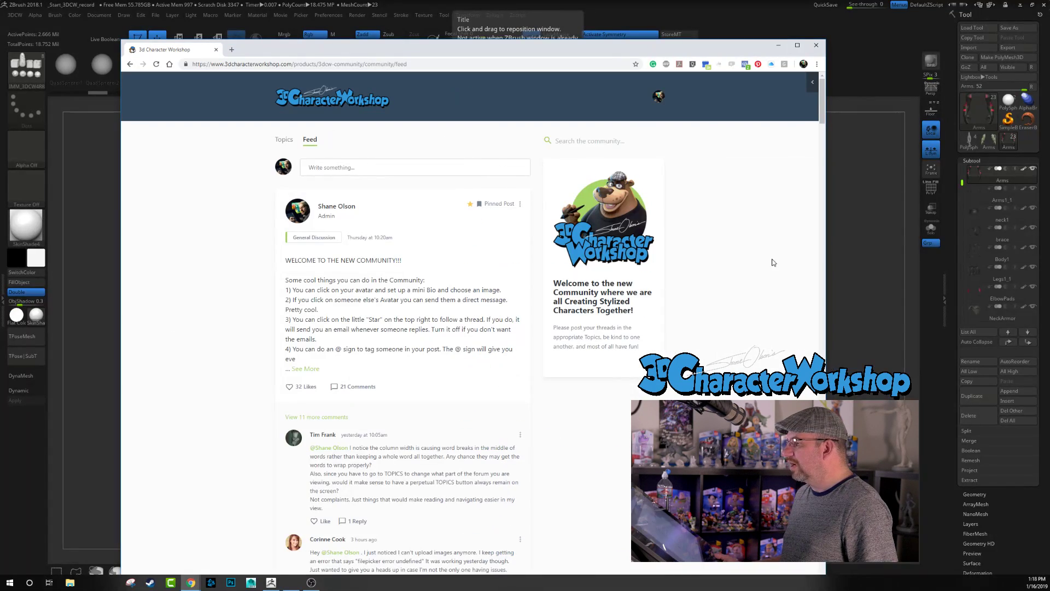
{"action": "left_click_drag", "start_coordinate": [826, 225], "coordinate": [561, 225]}
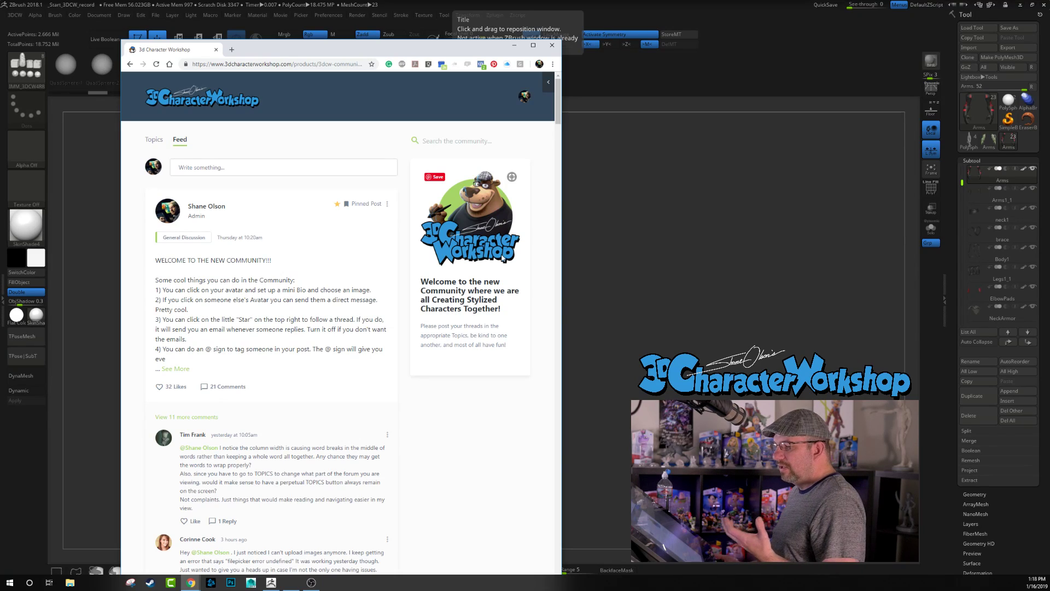
{"action": "scroll", "coordinate": [315, 302], "scroll_direction": "down", "scroll_amount": 2}
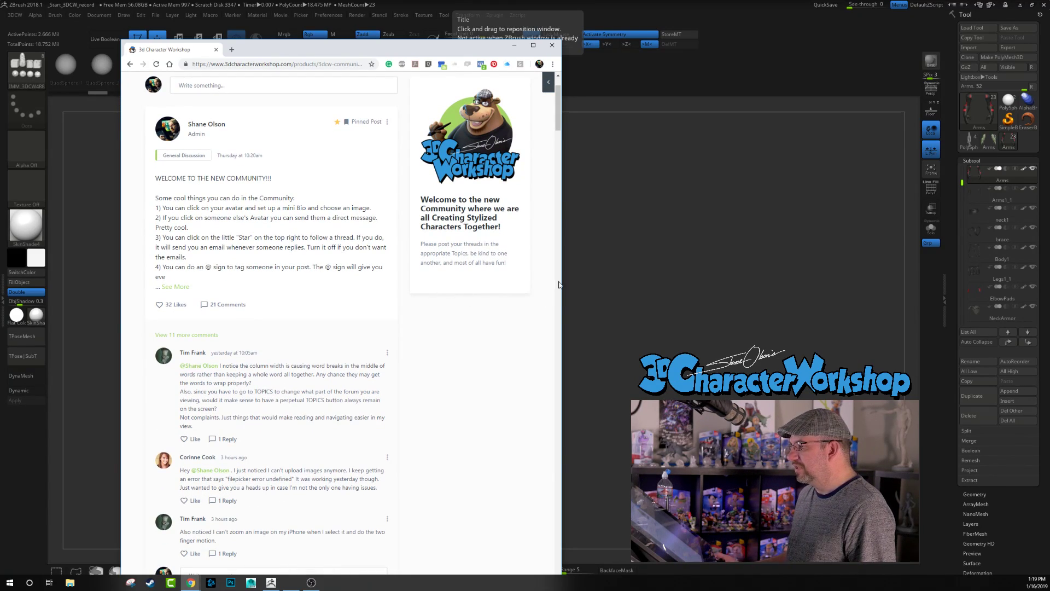
{"action": "left_click_drag", "start_coordinate": [563, 281], "coordinate": [657, 280]}
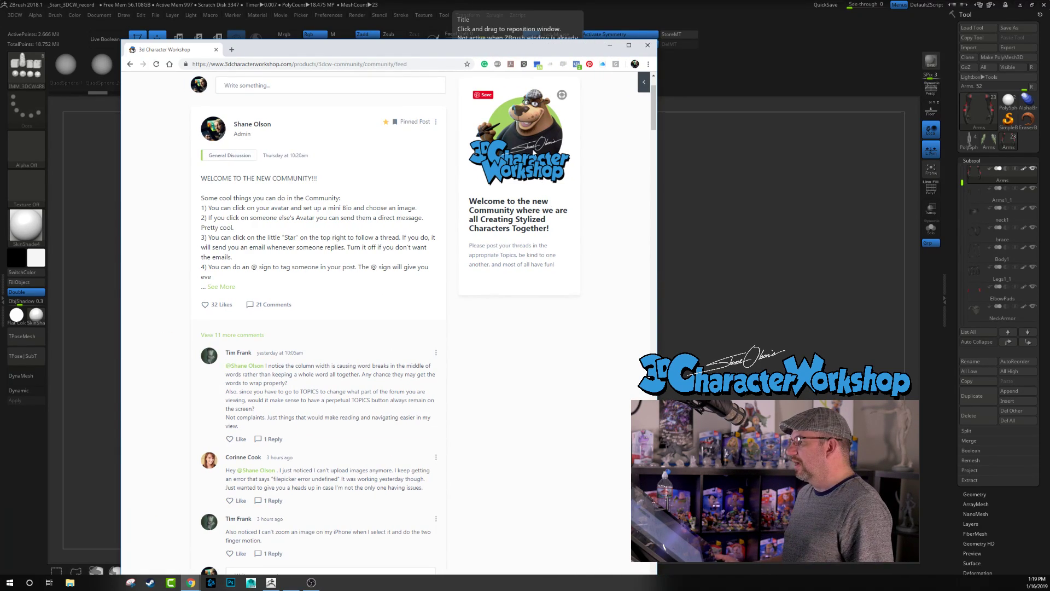
{"action": "scroll", "coordinate": [512, 268], "scroll_direction": "up", "scroll_amount": 3}
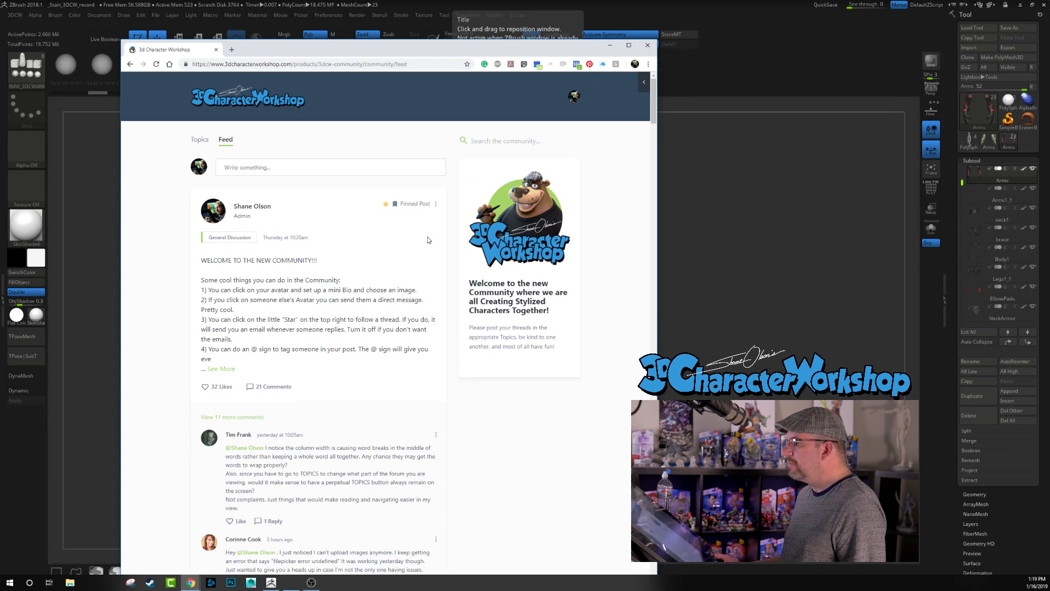
{"action": "scroll", "coordinate": [428, 239], "scroll_direction": "down", "scroll_amount": 5}
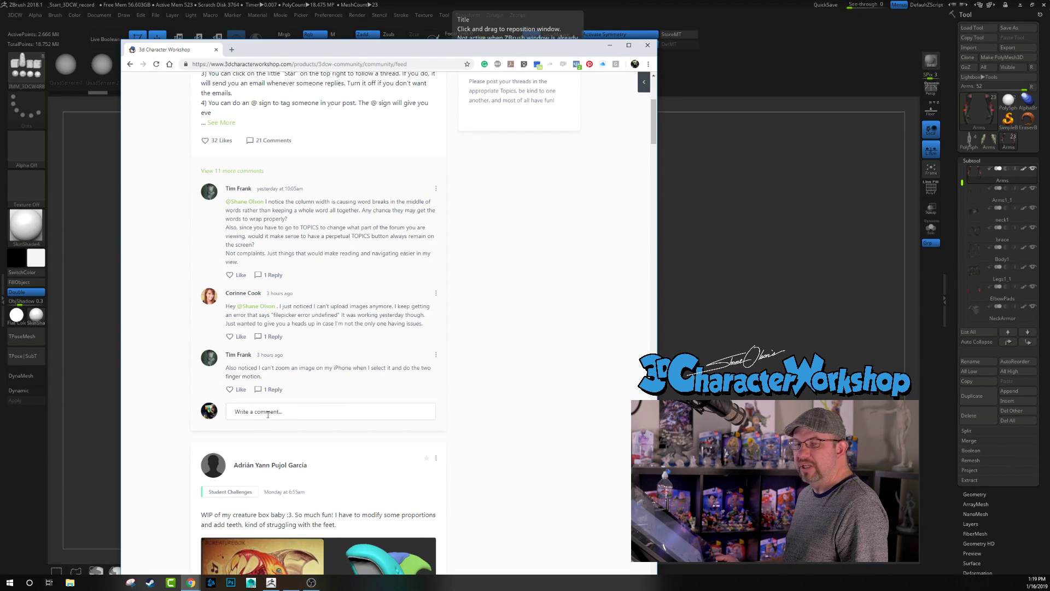
{"action": "left_click", "coordinate": [648, 44]}
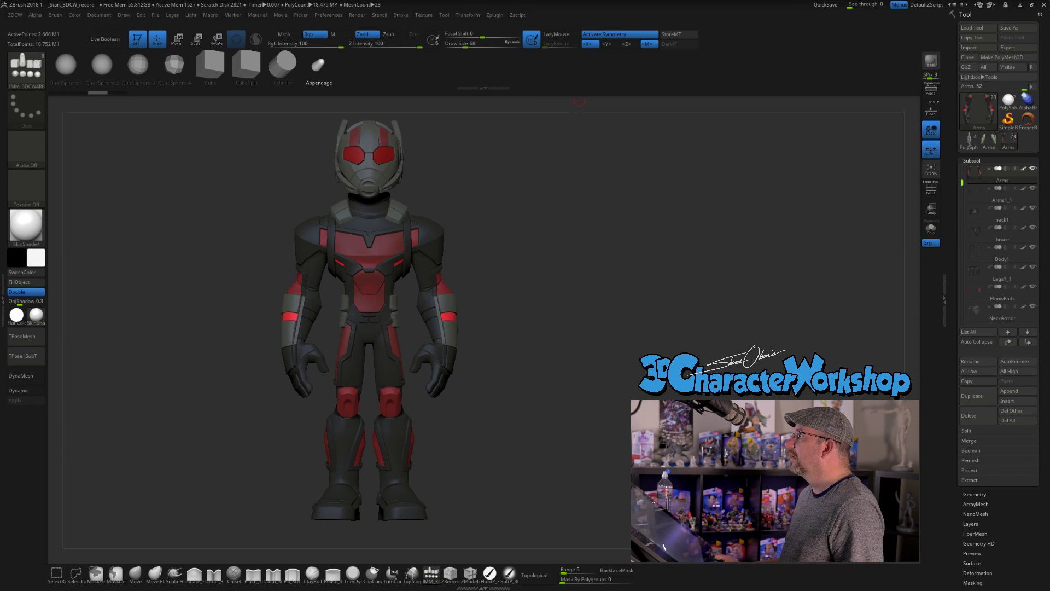
Open 3dcharacterworkshop.com in a browser window and go to the account's My Library page
{"action": "left_click_drag", "start_coordinate": [678, 0], "coordinate": [465, 96]}
{"action": "type", "text": "3dcharacterworkshop.com"}
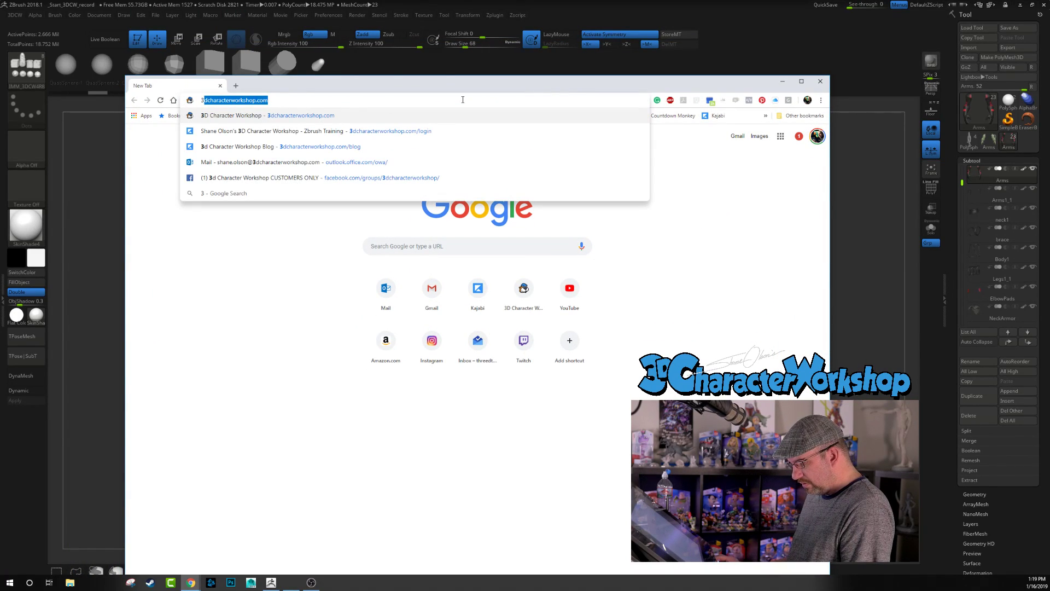
{"action": "key", "text": "Return"}
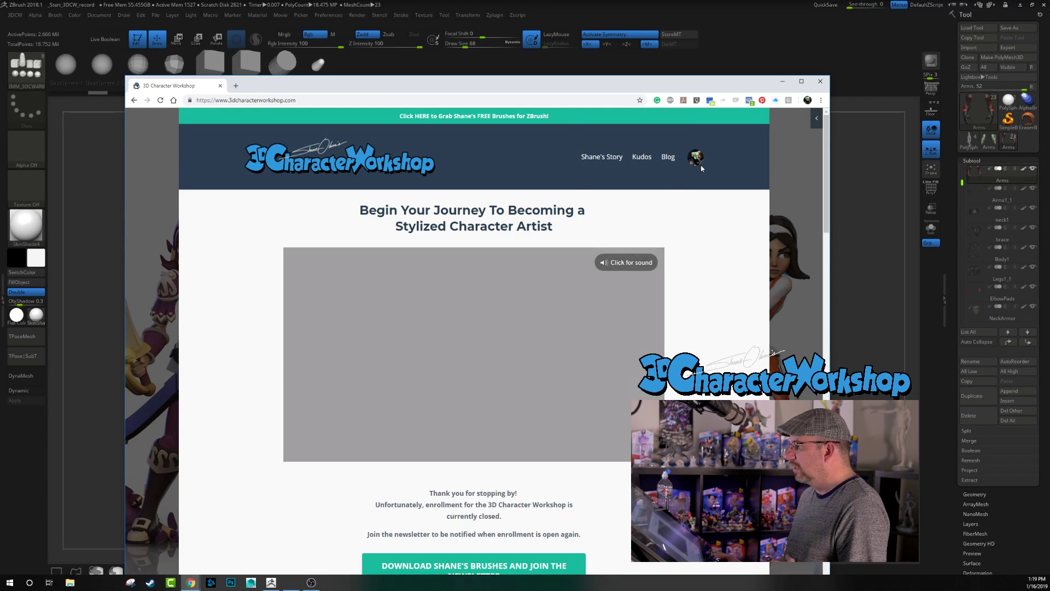
{"action": "left_click", "coordinate": [696, 158]}
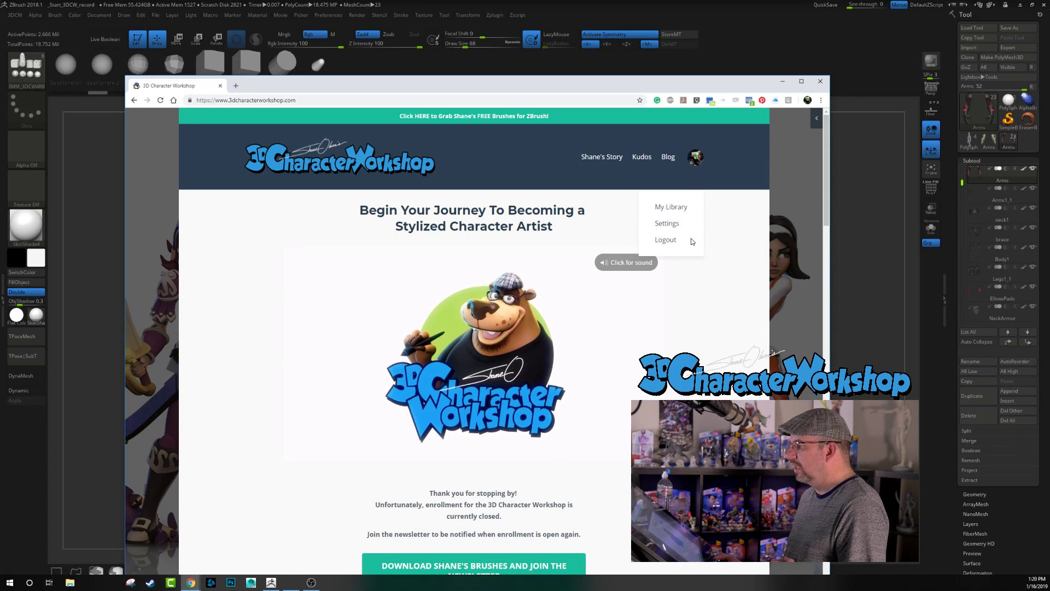
{"action": "left_click", "coordinate": [666, 207]}
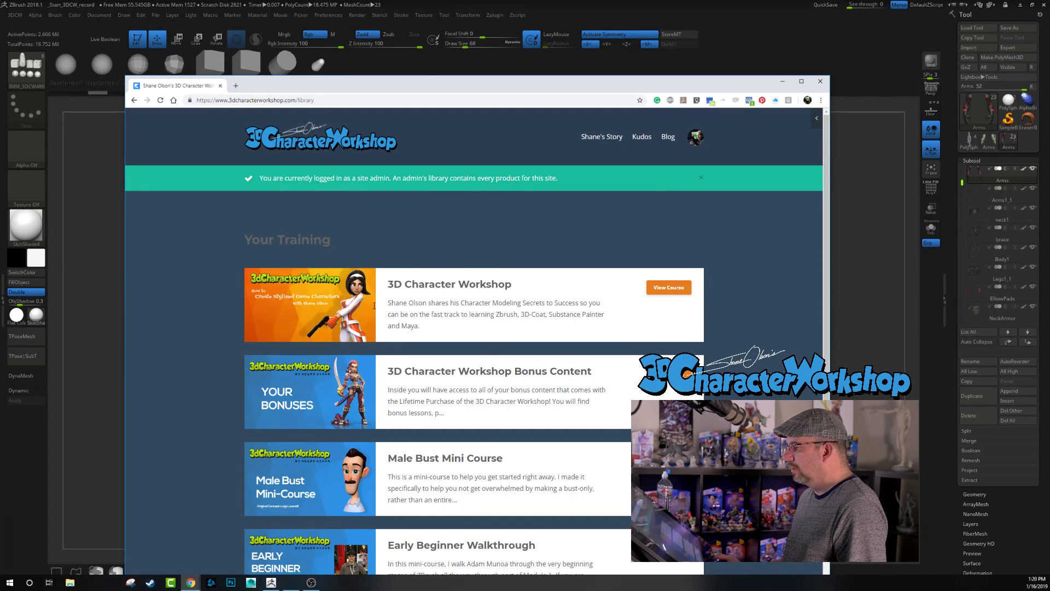
Dismiss the site admin notice and open the 3DCW Community from the training library
{"action": "scroll", "coordinate": [228, 358], "scroll_direction": "down", "scroll_amount": 2}
{"action": "scroll", "coordinate": [229, 358], "scroll_direction": "up", "scroll_amount": 2}
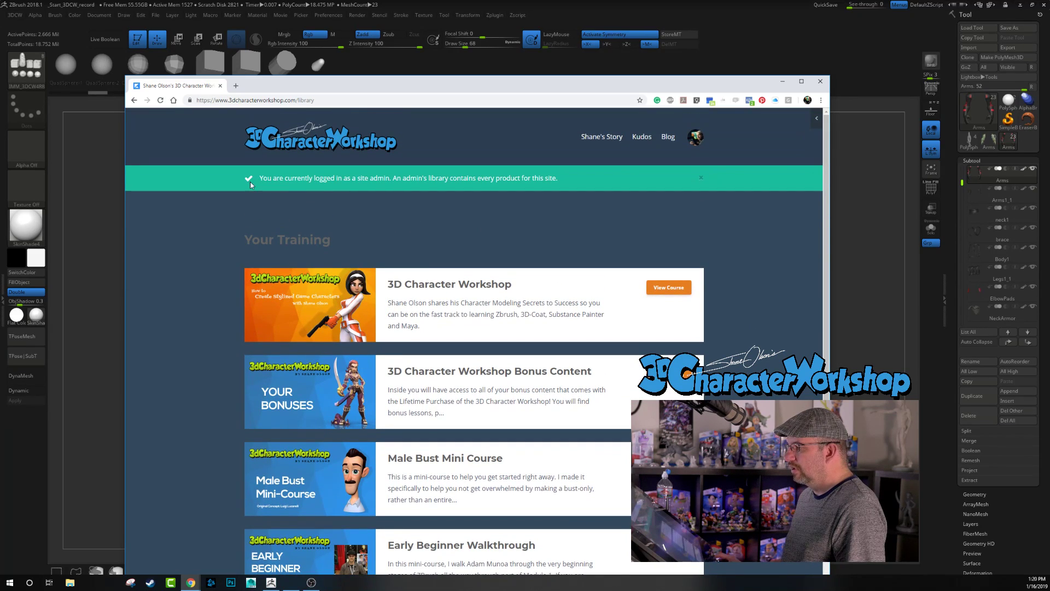
{"action": "left_click", "coordinate": [699, 179]}
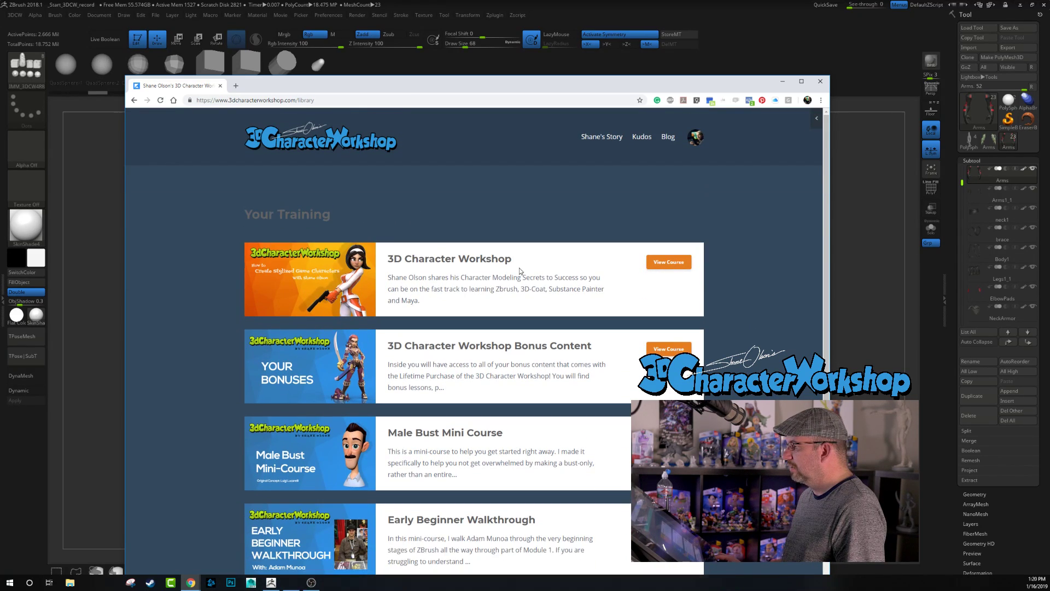
{"action": "scroll", "coordinate": [248, 218], "scroll_direction": "down", "scroll_amount": 1}
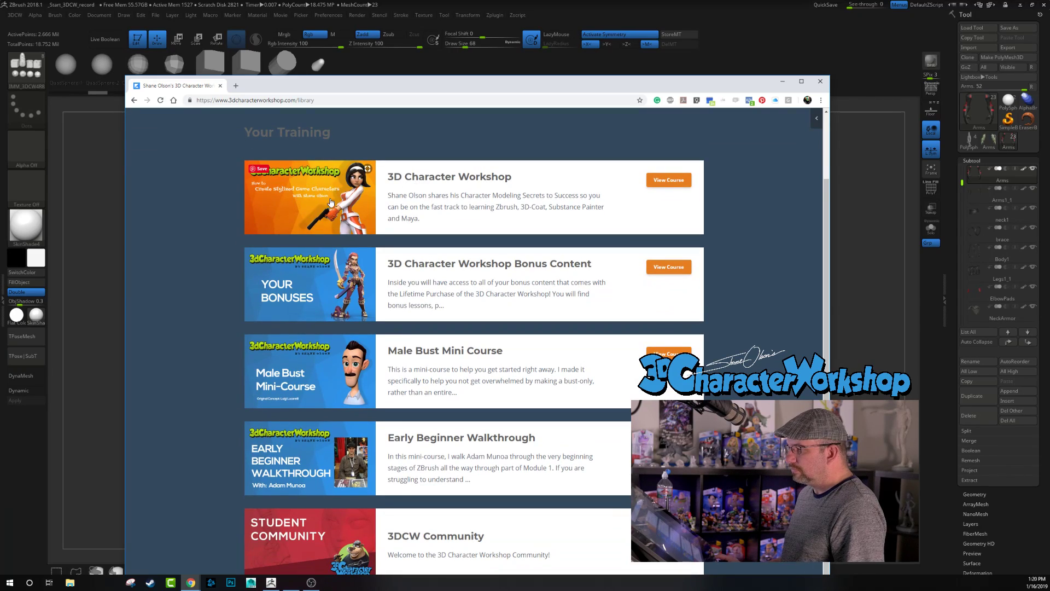
{"action": "scroll", "coordinate": [303, 261], "scroll_direction": "down", "scroll_amount": 1}
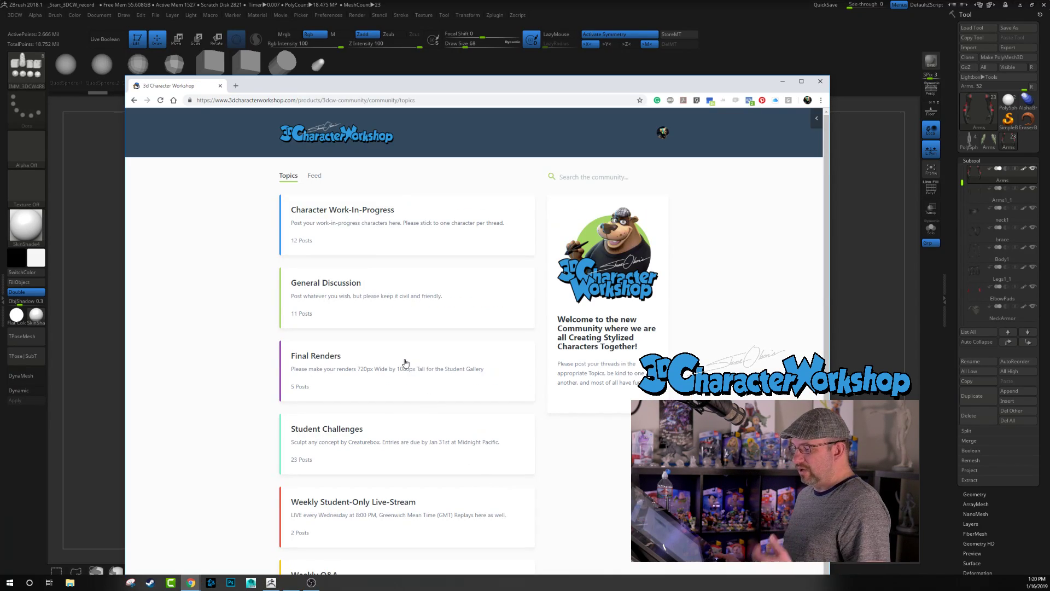
Look through the community's topics, reposition the browser window and maximize it
{"action": "scroll", "coordinate": [230, 246], "scroll_direction": "down", "scroll_amount": 1}
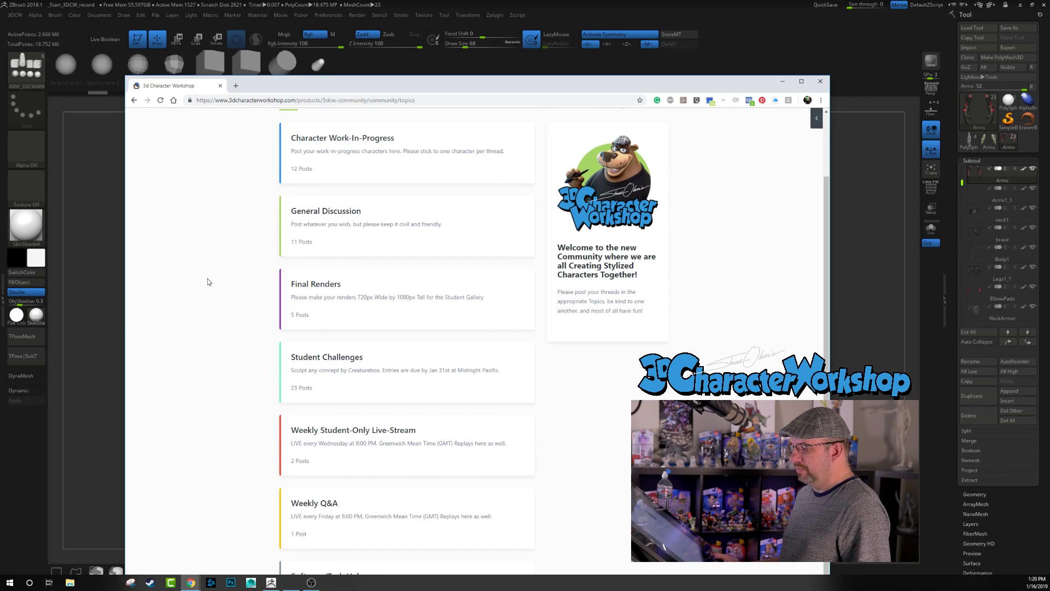
{"action": "left_click_drag", "start_coordinate": [697, 76], "coordinate": [698, 13]}
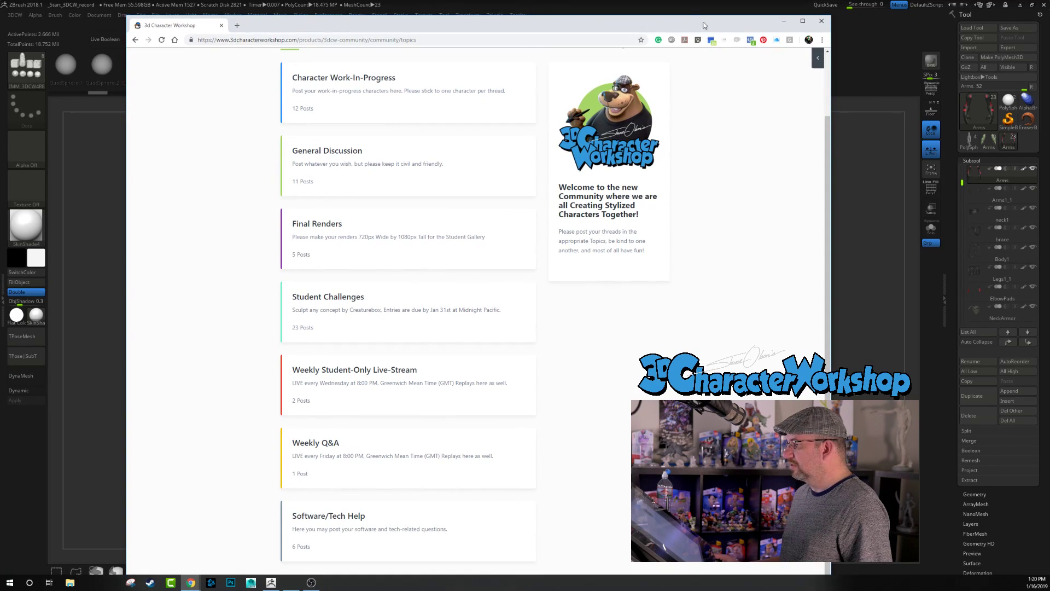
{"action": "left_click", "coordinate": [802, 21]}
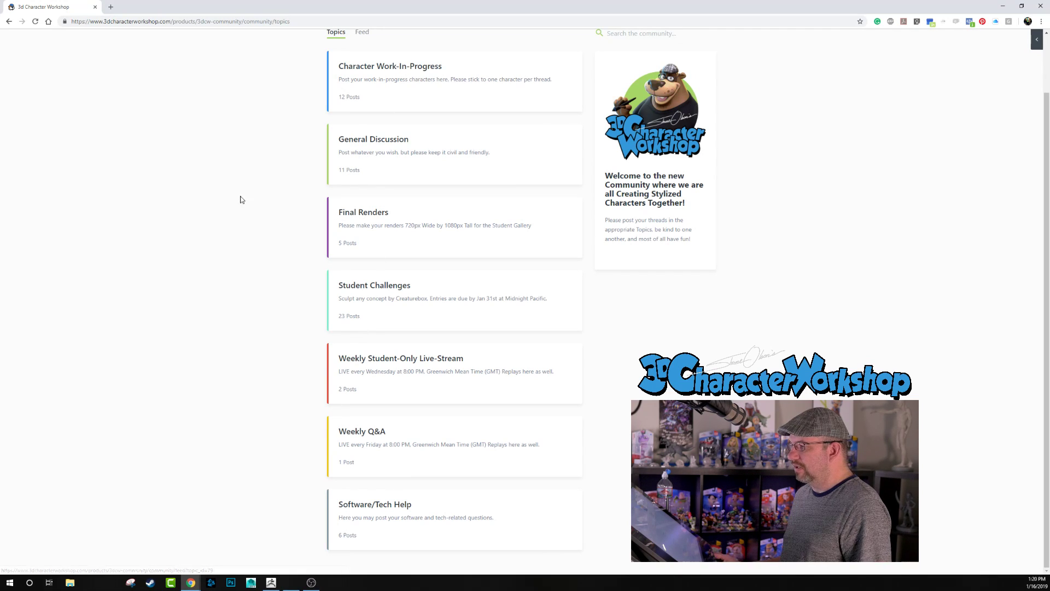
Show the community feed and look through the pinned welcome post and the creature box post
{"action": "scroll", "coordinate": [238, 205], "scroll_direction": "up", "scroll_amount": 1}
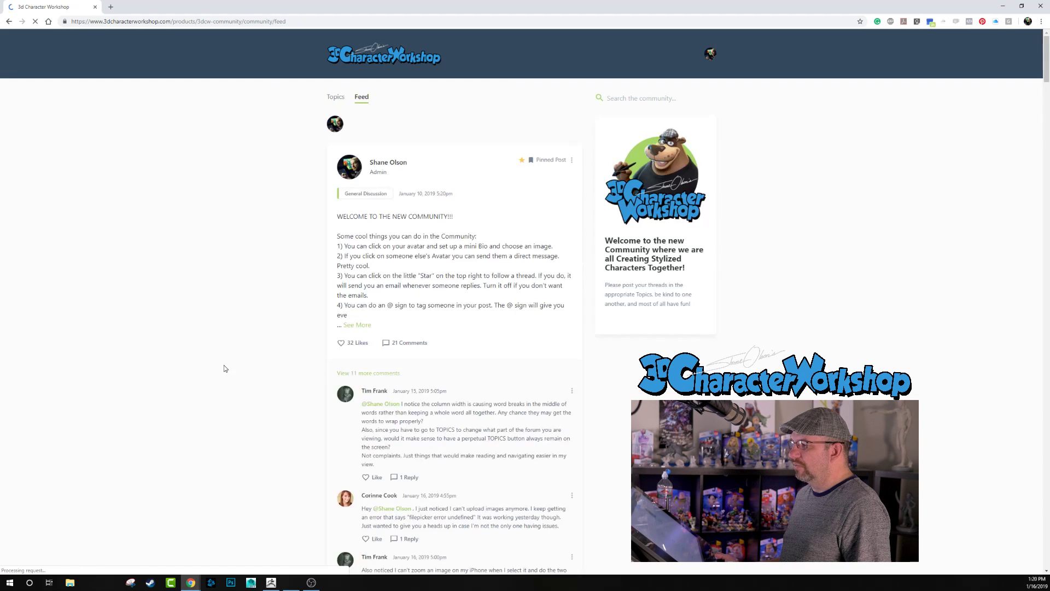
{"action": "scroll", "coordinate": [282, 296], "scroll_direction": "down", "scroll_amount": 3}
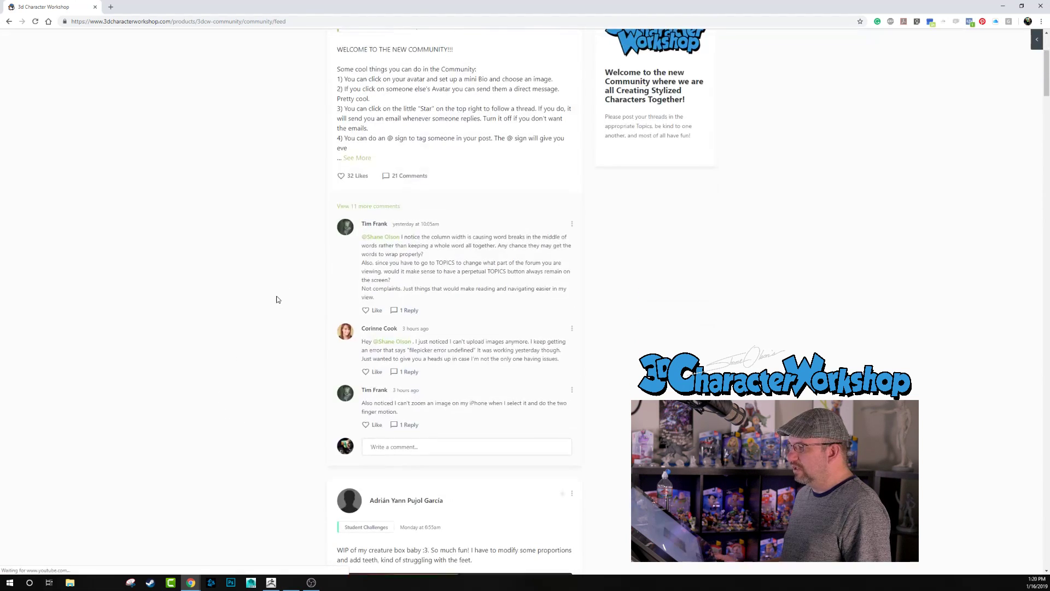
{"action": "scroll", "coordinate": [279, 296], "scroll_direction": "up", "scroll_amount": 3}
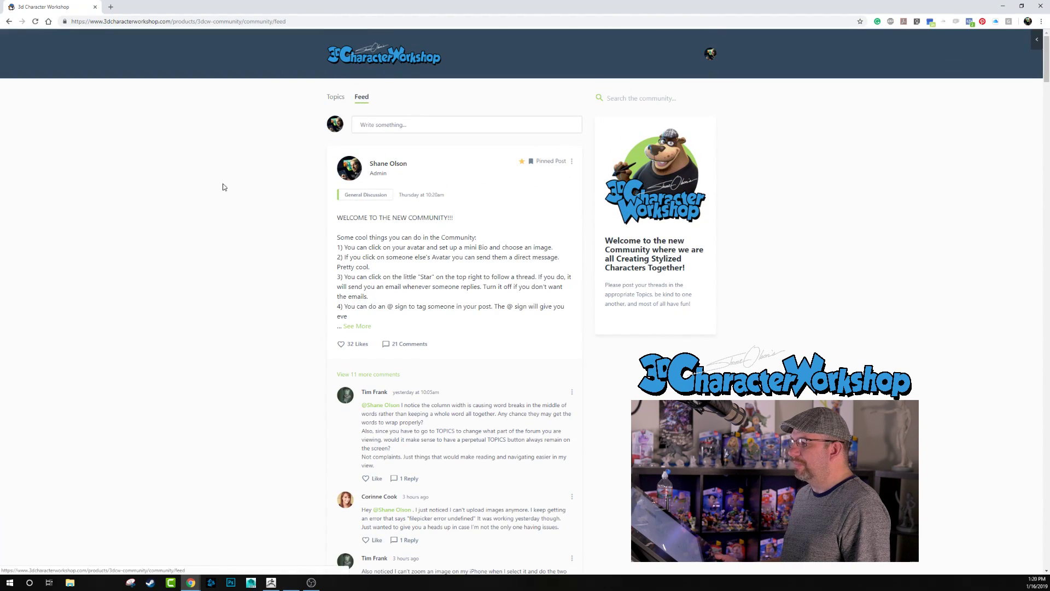
{"action": "scroll", "coordinate": [218, 193], "scroll_direction": "down", "scroll_amount": 4}
{"action": "scroll", "coordinate": [218, 192], "scroll_direction": "down", "scroll_amount": 3}
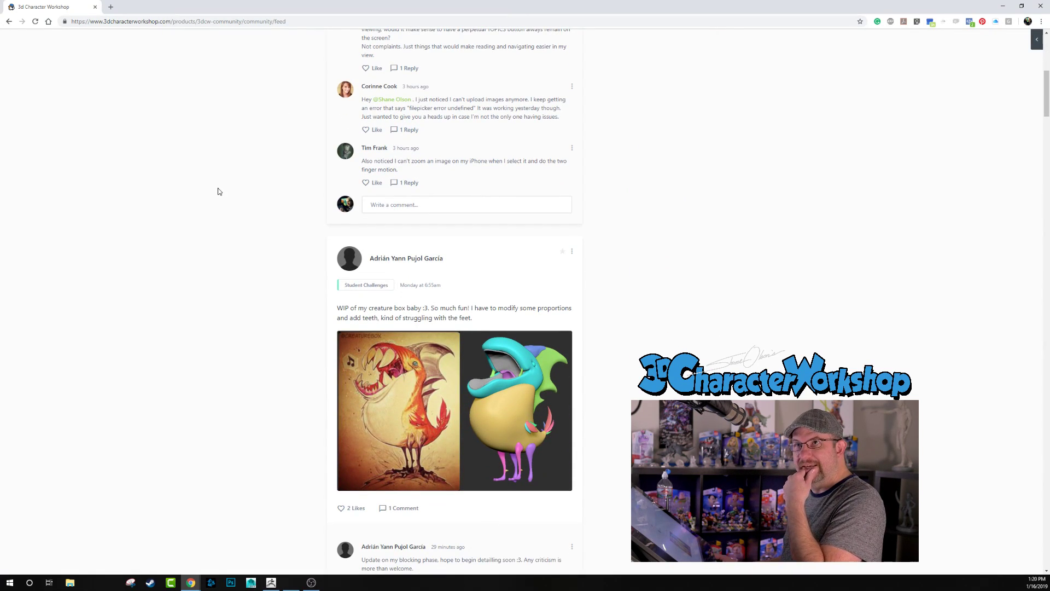
{"action": "scroll", "coordinate": [218, 192], "scroll_direction": "up", "scroll_amount": 8}
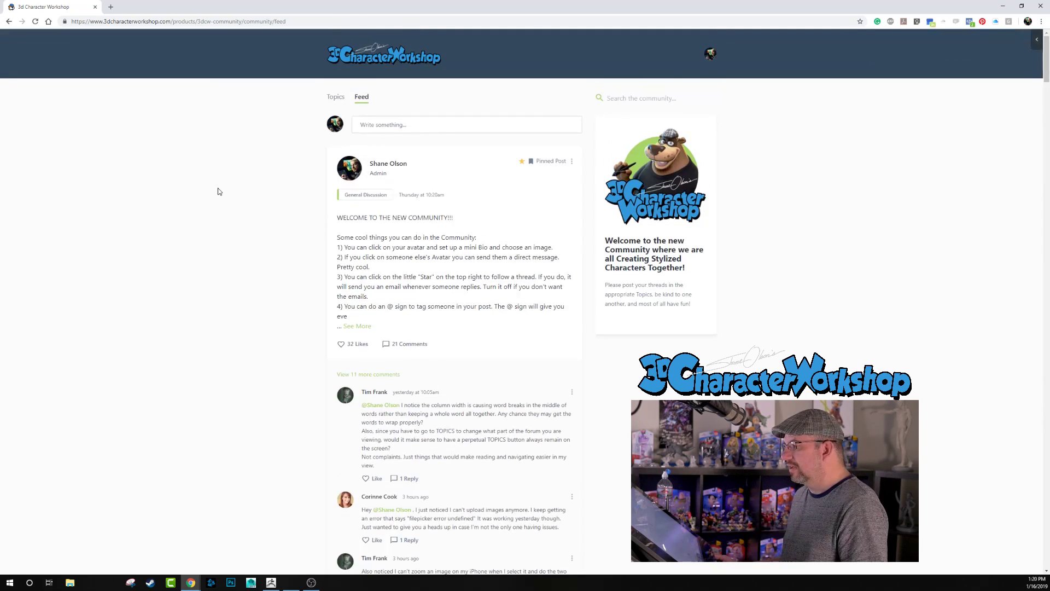
Return to the topics, browse the General Discussion posts and close the website
{"action": "left_click", "coordinate": [334, 98]}
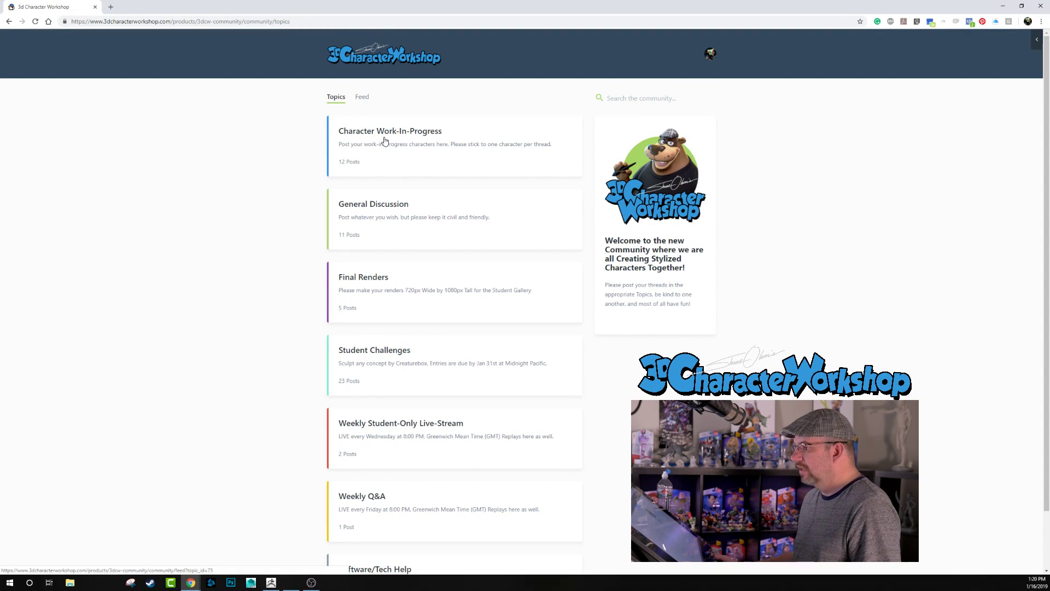
{"action": "left_click", "coordinate": [390, 198]}
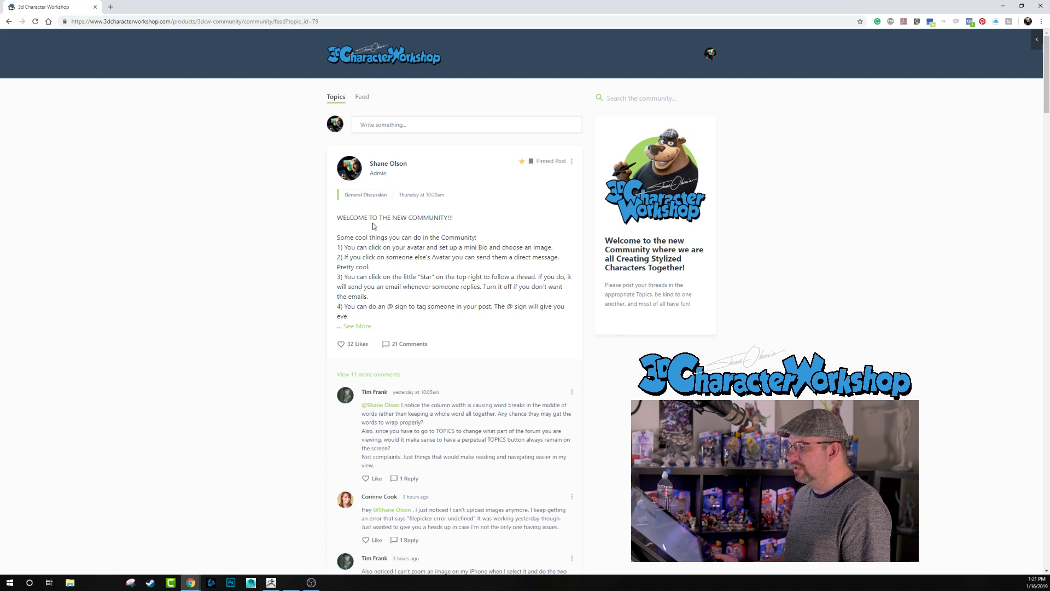
{"action": "scroll", "coordinate": [414, 255], "scroll_direction": "down", "scroll_amount": 13}
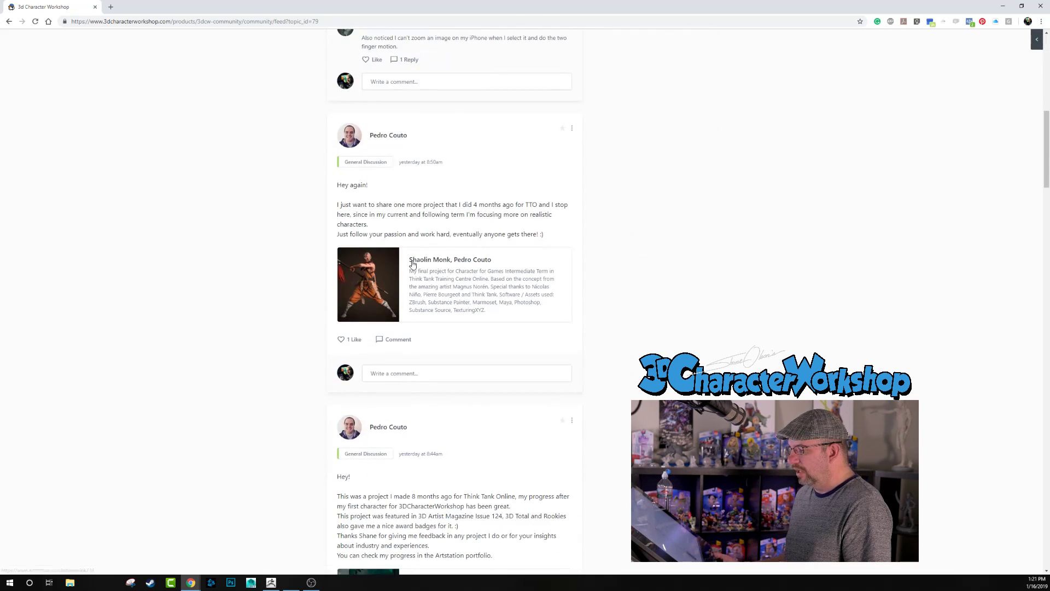
{"action": "scroll", "coordinate": [396, 418], "scroll_direction": "down", "scroll_amount": 1}
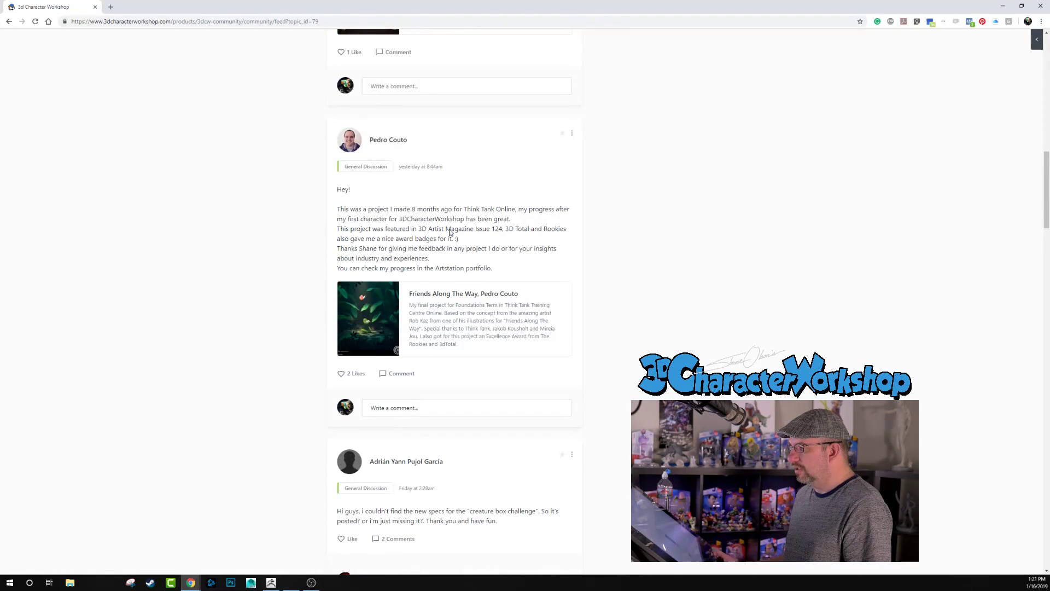
{"action": "left_click", "coordinate": [95, 7]}
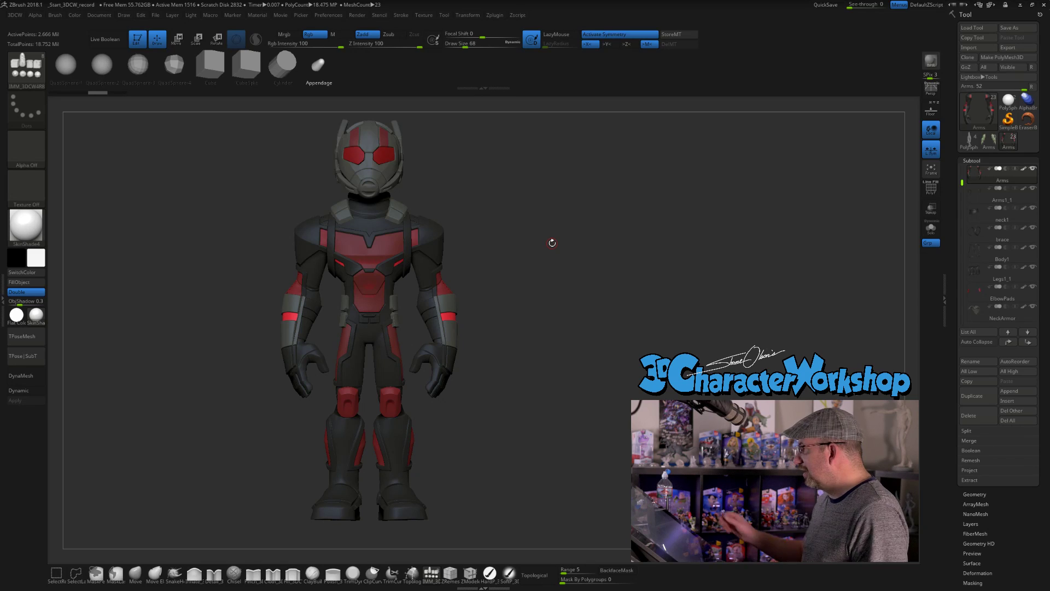
Hide the underlying arm and hand surfaces on the Ant-Man figure's Arms subtool, leaving only the armour plates
{"action": "mouse_move", "coordinate": [572, 320]}
{"action": "left_mouse_down"}
{"action": "mouse_move", "coordinate": [560, 305]}
{"action": "mouse_move", "coordinate": [553, 321]}
{"action": "mouse_move", "coordinate": [530, 300]}
{"action": "mouse_move", "coordinate": [510, 312]}
{"action": "left_mouse_up"}
{"action": "key", "text": "s"}
{"action": "left_click_drag", "start_coordinate": [529, 442], "coordinate": [479, 321], "text": "alt"}
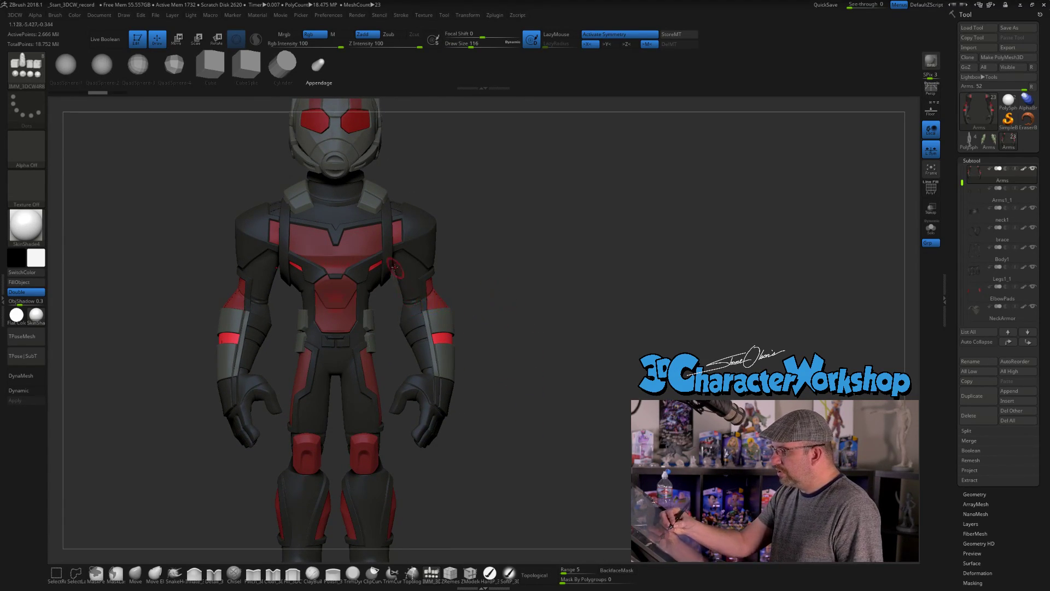
{"action": "key", "text": "ctrl+shift"}
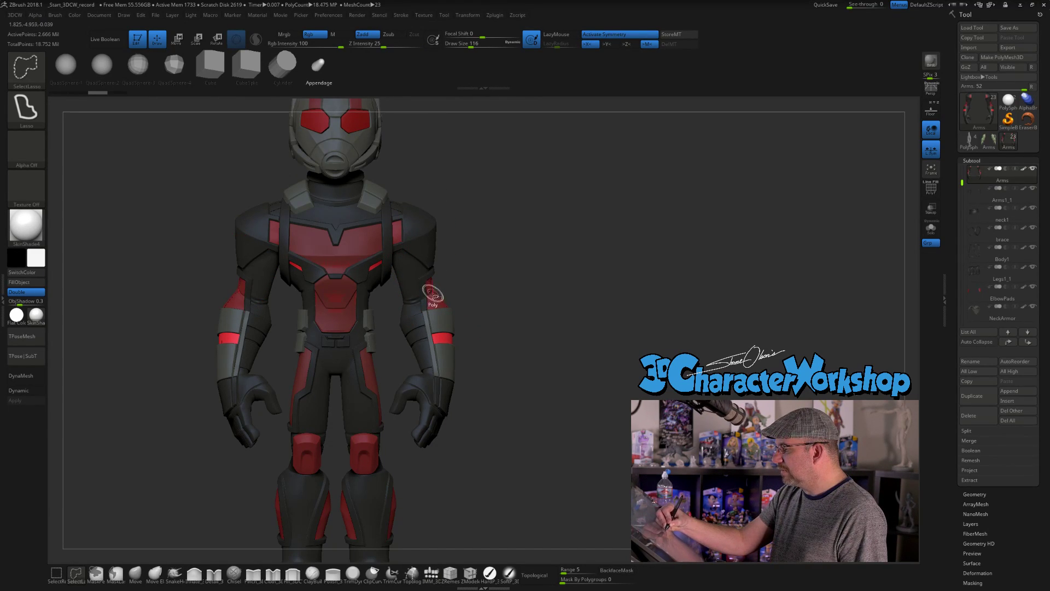
{"action": "mouse_move", "coordinate": [434, 222]}
{"action": "left_mouse_down", "text": "ctrl+shift"}
{"action": "mouse_move", "coordinate": [388, 241]}
{"action": "mouse_move", "coordinate": [402, 300]}
{"action": "mouse_move", "coordinate": [494, 277]}
{"action": "left_mouse_up", "text": "ctrl+shift"}
{"action": "left_click", "coordinate": [460, 323], "text": "ctrl+shift"}
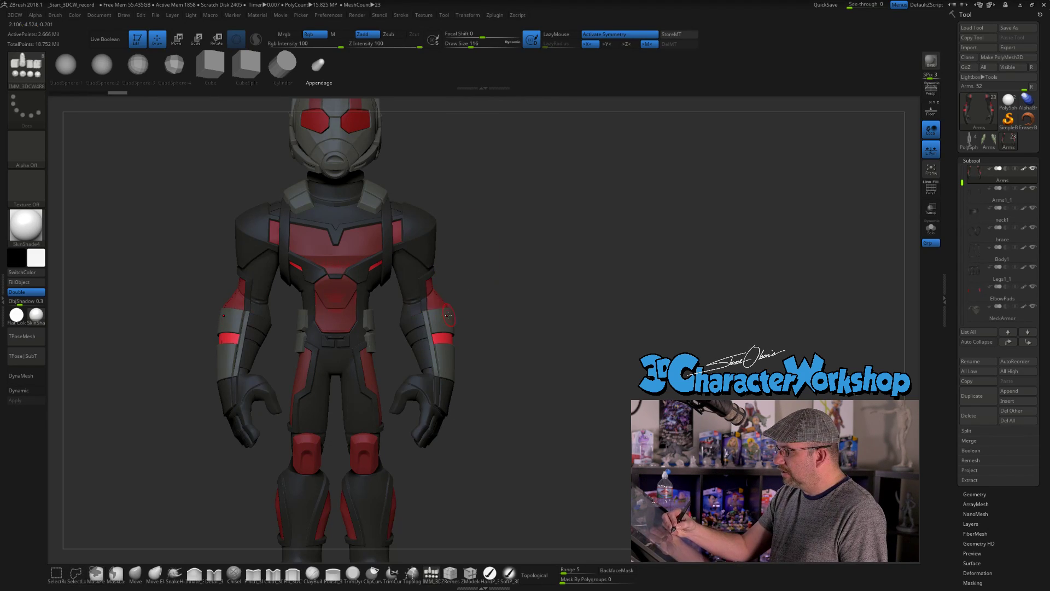
{"action": "key", "text": "ctrl+shift"}
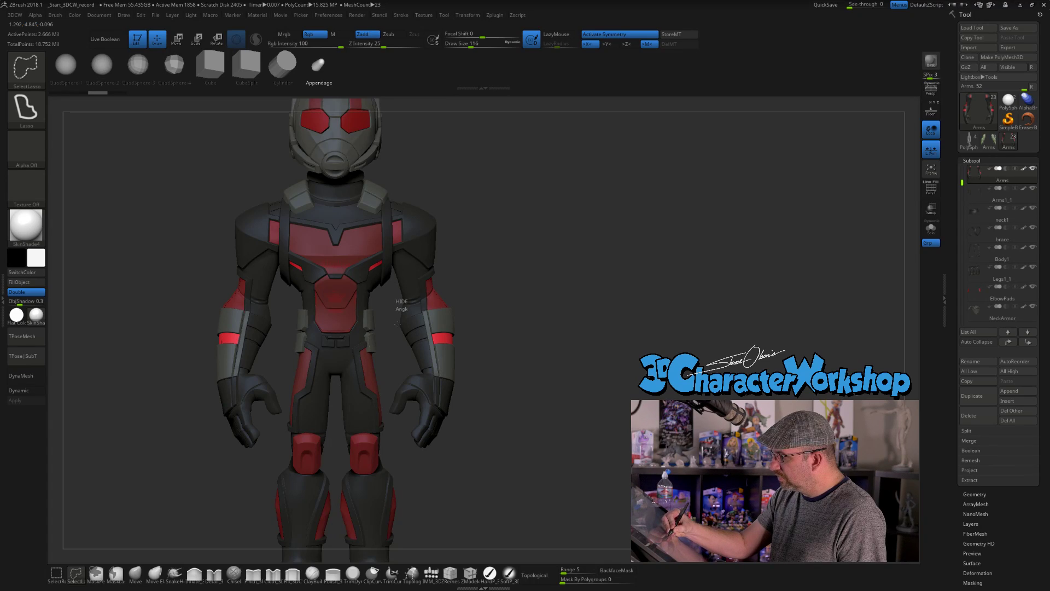
{"action": "mouse_move", "coordinate": [425, 372]}
{"action": "left_mouse_down", "text": "ctrl+shift"}
{"action": "mouse_move", "coordinate": [449, 380]}
{"action": "mouse_move", "coordinate": [455, 359]}
{"action": "mouse_move", "coordinate": [440, 291]}
{"action": "left_mouse_up", "text": "ctrl+shift"}
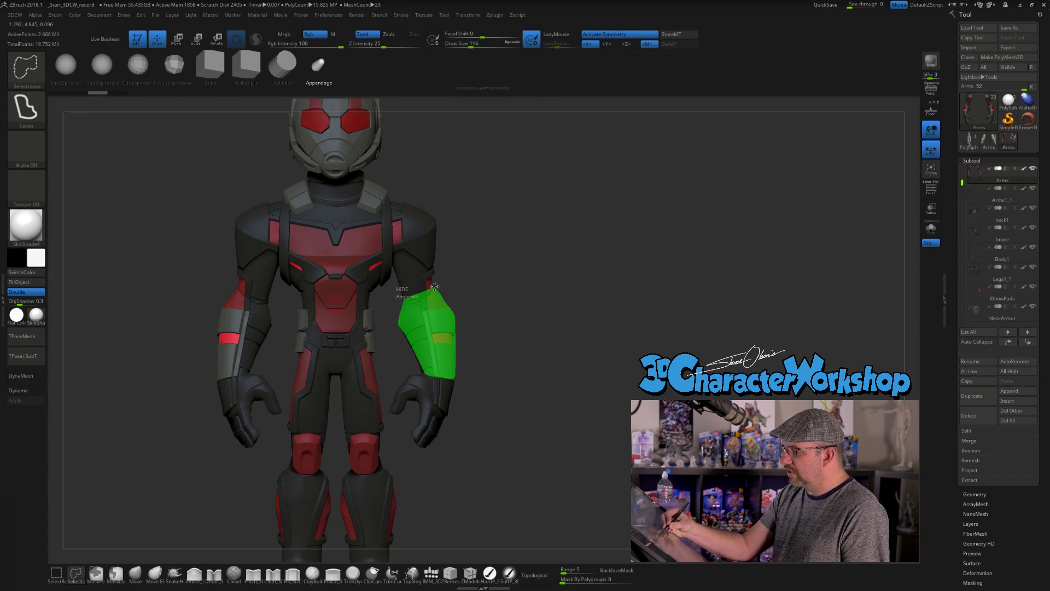
{"action": "left_click_drag", "start_coordinate": [434, 286], "coordinate": [466, 278], "text": "ctrl+shift"}
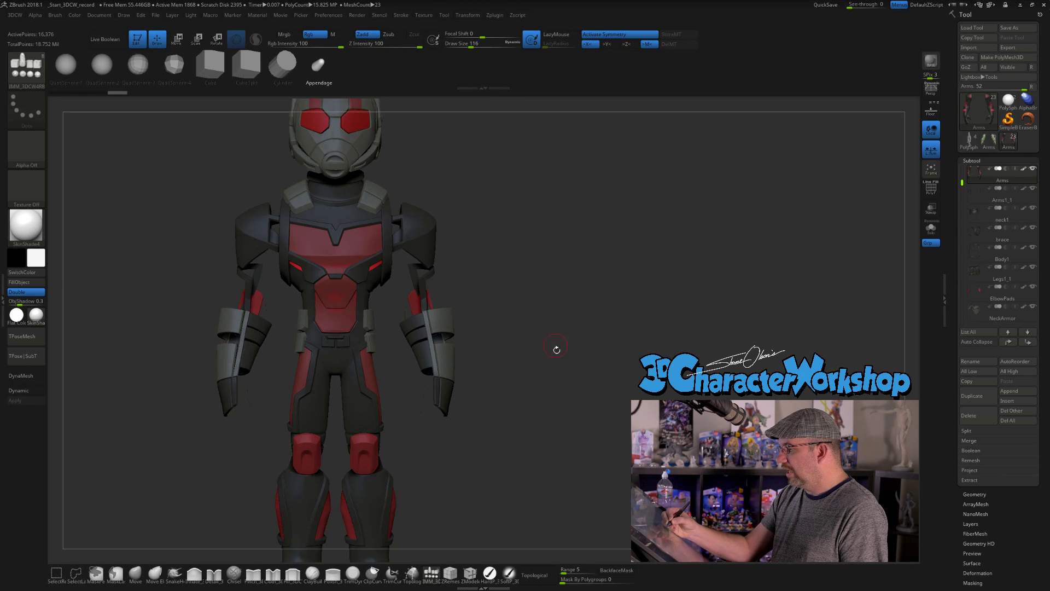
Inspect the isolated forearm plates from the side and bring back the hidden arm and hand surfaces
{"action": "mouse_move", "coordinate": [565, 361]}
{"action": "left_mouse_down"}
{"action": "mouse_move", "coordinate": [530, 367]}
{"action": "mouse_move", "coordinate": [415, 311]}
{"action": "mouse_move", "coordinate": [383, 387]}
{"action": "mouse_move", "coordinate": [407, 397]}
{"action": "mouse_move", "coordinate": [418, 383]}
{"action": "mouse_move", "coordinate": [444, 328]}
{"action": "mouse_move", "coordinate": [436, 281]}
{"action": "mouse_move", "coordinate": [461, 282]}
{"action": "mouse_move", "coordinate": [437, 281]}
{"action": "mouse_move", "coordinate": [481, 249]}
{"action": "mouse_move", "coordinate": [533, 232]}
{"action": "left_mouse_up"}
{"action": "key", "text": "ctrl+shift"}
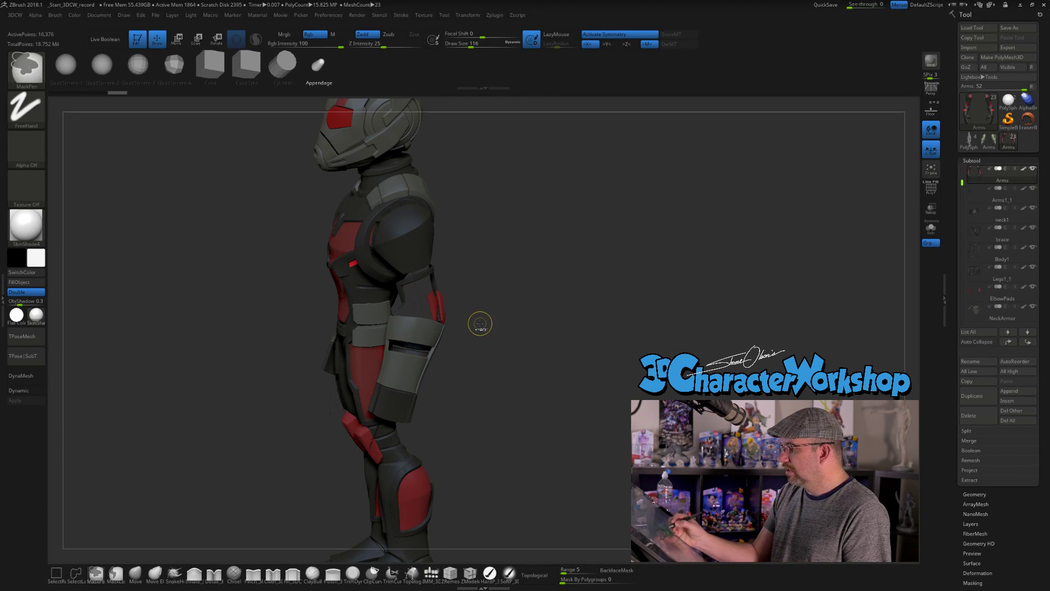
{"action": "mouse_move", "coordinate": [476, 248]}
{"action": "left_mouse_down", "text": "ctrl+shift"}
{"action": "mouse_move", "coordinate": [429, 251]}
{"action": "mouse_move", "coordinate": [528, 293]}
{"action": "mouse_move", "coordinate": [553, 270]}
{"action": "left_mouse_up", "text": "ctrl+shift"}
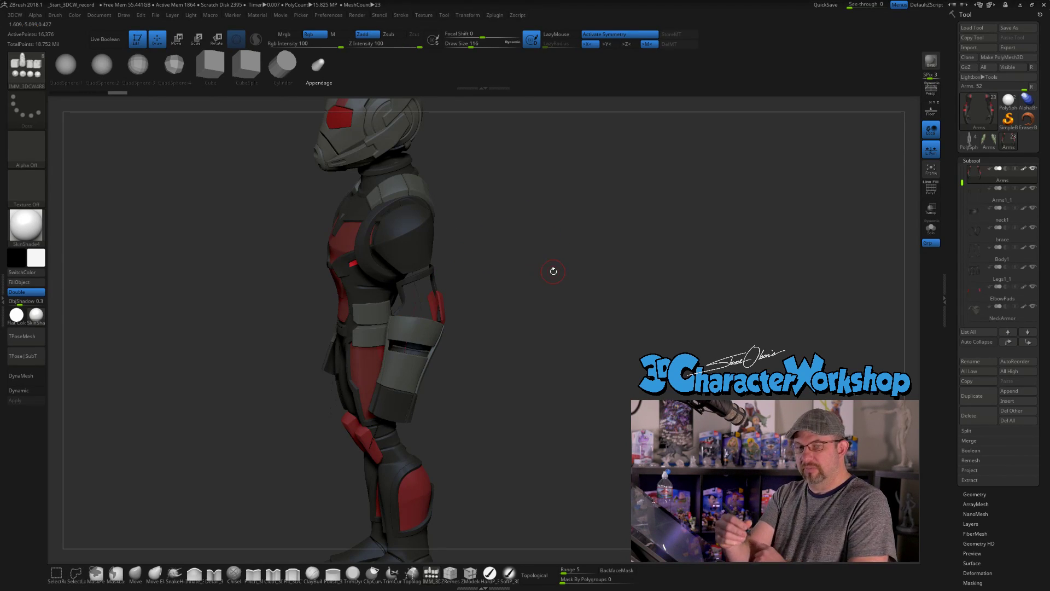
{"action": "left_click_drag", "start_coordinate": [555, 336], "coordinate": [398, 306]}
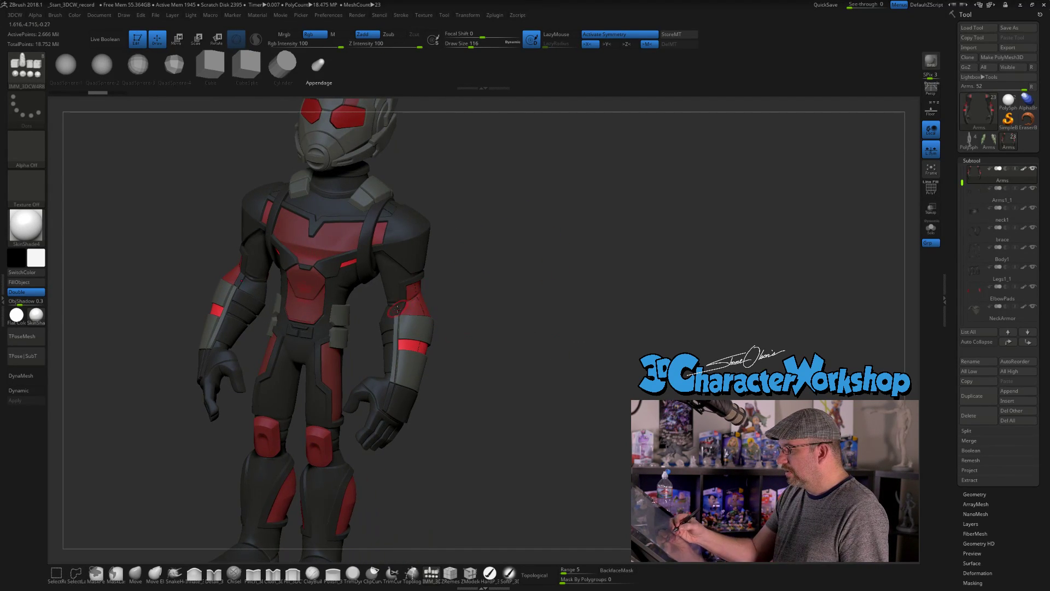
Examine the complete Ant-Man figure's arms and proportions from the front and in three-quarter view
{"action": "left_click_drag", "start_coordinate": [513, 324], "coordinate": [512, 320]}
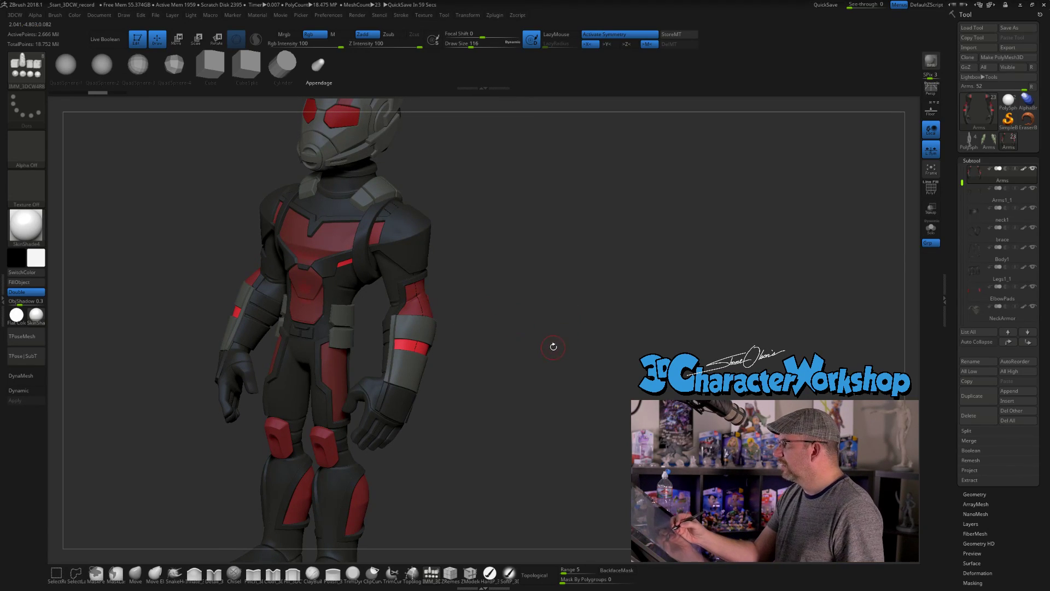
{"action": "key", "text": "f"}
{"action": "left_click_drag", "start_coordinate": [550, 340], "coordinate": [544, 338], "text": "shift"}
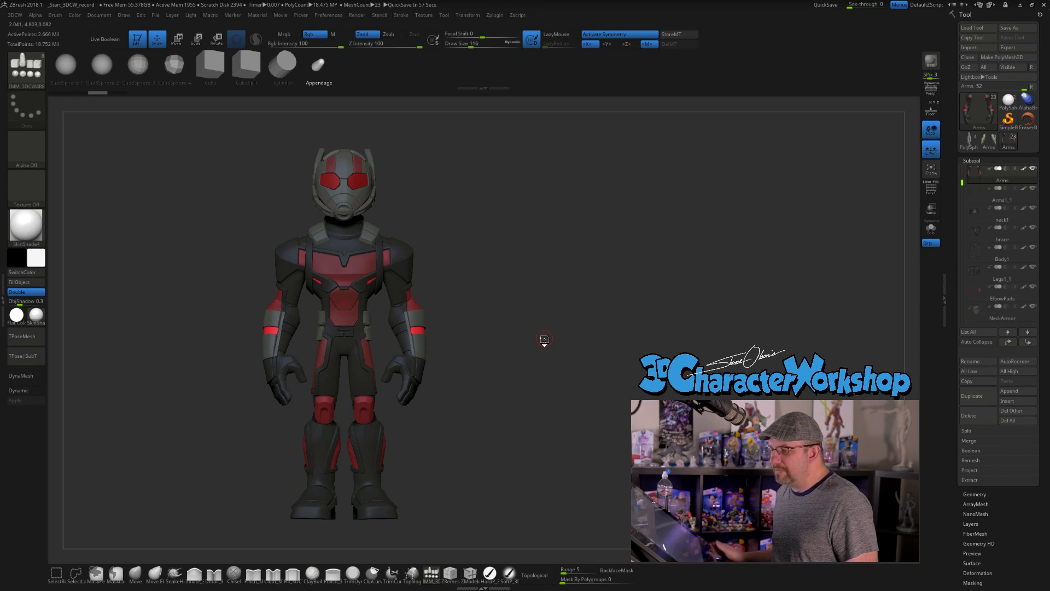
{"action": "left_click_drag", "start_coordinate": [534, 370], "coordinate": [520, 371]}
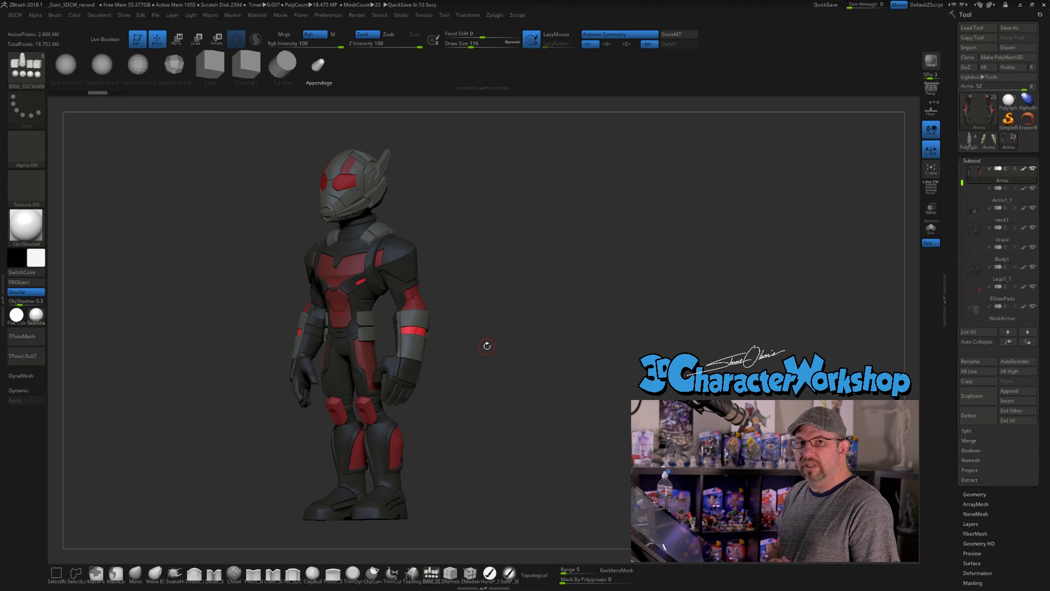
{"action": "left_click_drag", "start_coordinate": [487, 345], "coordinate": [489, 362], "text": "alt"}
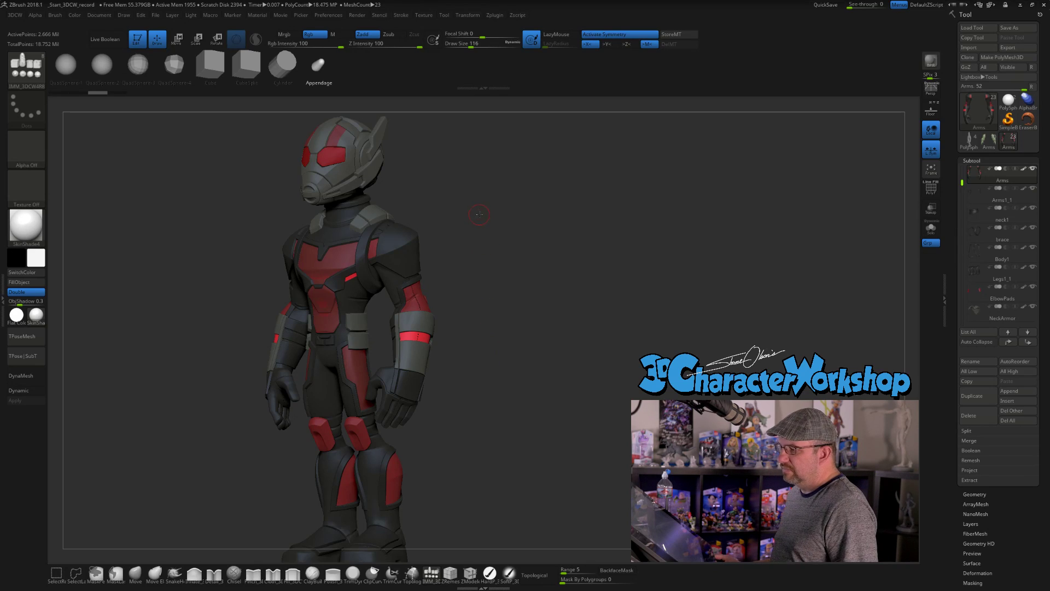
{"action": "left_click_drag", "start_coordinate": [479, 214], "coordinate": [479, 220]}
{"action": "left_click_drag", "start_coordinate": [500, 318], "coordinate": [505, 345]}
Switch back to the knight blockout model and bring the finger form at its hand into close view
{"action": "left_click", "coordinate": [969, 140]}
{"action": "left_click_drag", "start_coordinate": [533, 287], "coordinate": [495, 360], "text": "alt"}
{"action": "left_click_drag", "start_coordinate": [494, 360], "coordinate": [598, 289], "text": "alt"}
{"action": "mouse_move", "coordinate": [523, 350]}
{"action": "left_mouse_down", "text": "alt"}
{"action": "mouse_move", "coordinate": [522, 387]}
{"action": "mouse_move", "coordinate": [529, 366]}
{"action": "mouse_move", "coordinate": [547, 398]}
{"action": "mouse_move", "coordinate": [529, 380]}
{"action": "mouse_move", "coordinate": [539, 379]}
{"action": "mouse_move", "coordinate": [530, 405]}
{"action": "left_mouse_up", "text": "alt"}
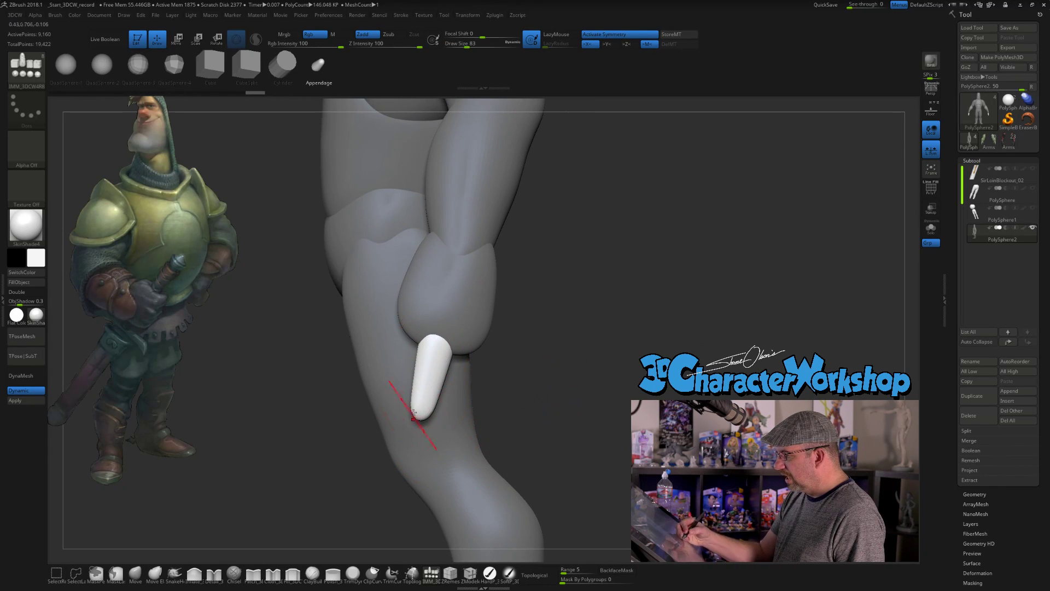
Inflate the knight's white finger form slightly using the Inflate brush at draw size 101
{"action": "left_click", "coordinate": [198, 572]}
{"action": "key", "text": "s"}
{"action": "left_click_drag", "start_coordinate": [279, 442], "coordinate": [282, 443]}
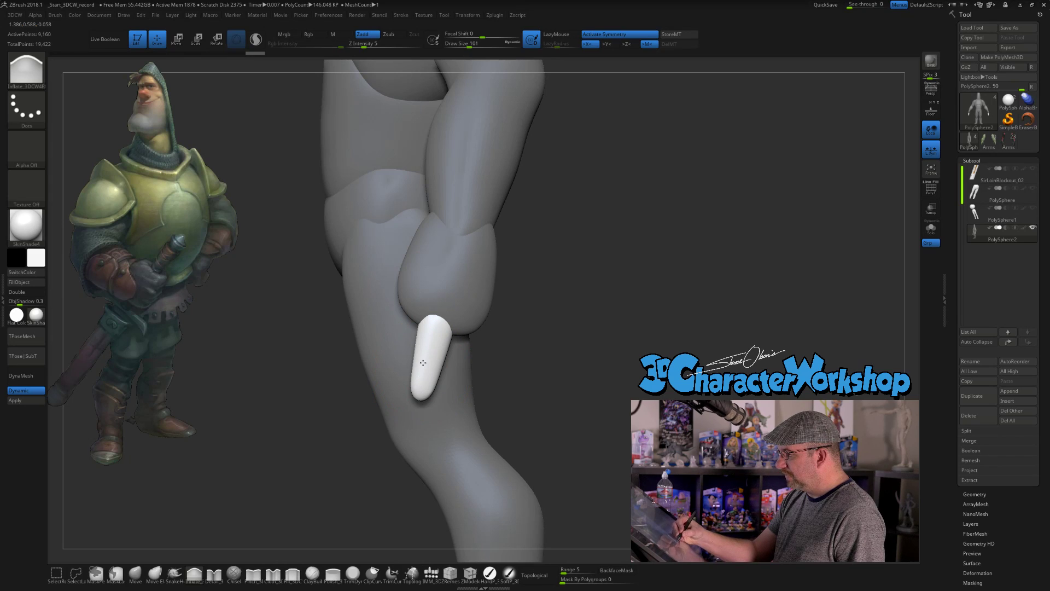
{"action": "key", "text": "space"}
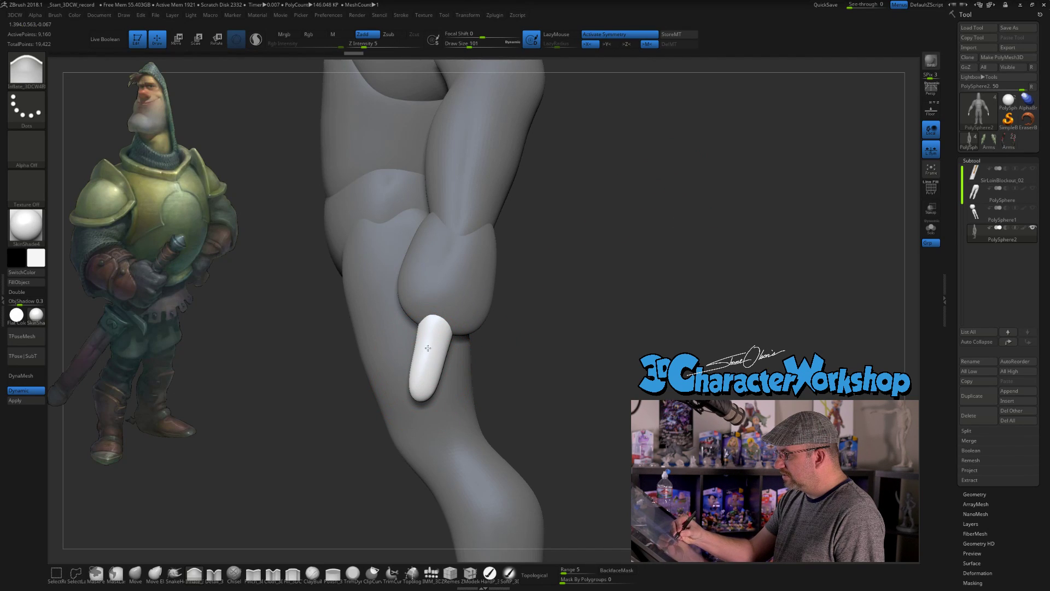
Reshape the finger form in front and side view using the Move brush at draw size 80
{"action": "mouse_move", "coordinate": [486, 361]}
{"action": "left_mouse_down"}
{"action": "mouse_move", "coordinate": [549, 368]}
{"action": "mouse_move", "coordinate": [513, 388]}
{"action": "mouse_move", "coordinate": [480, 376]}
{"action": "left_mouse_up"}
{"action": "key", "text": "b"}
{"action": "key", "text": "m"}
{"action": "key", "text": "v"}
{"action": "key", "text": "s"}
{"action": "left_click_drag", "start_coordinate": [434, 361], "coordinate": [419, 368]}
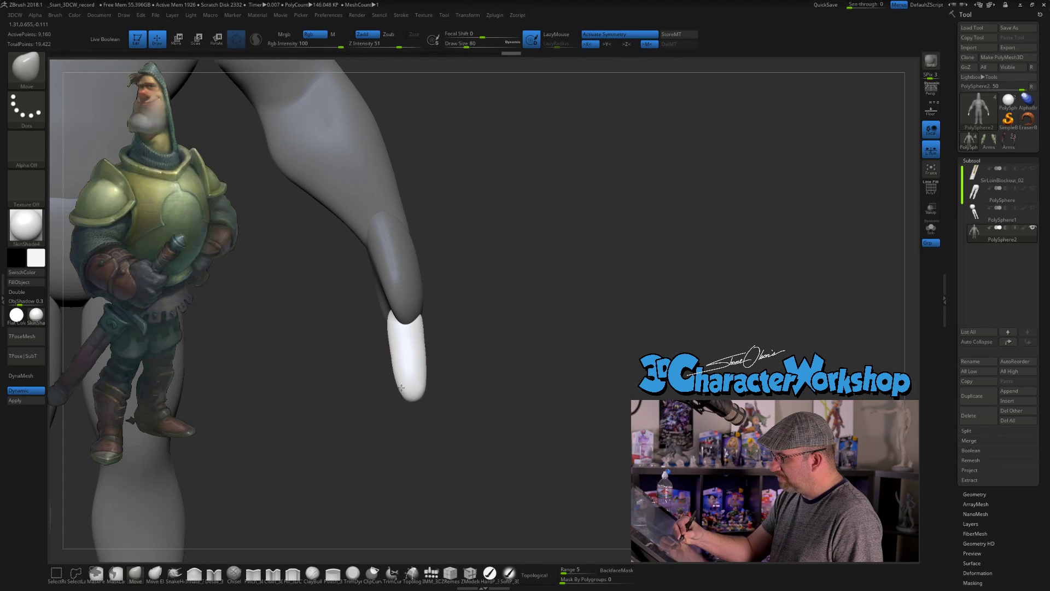
{"action": "left_click_drag", "start_coordinate": [415, 399], "coordinate": [474, 394]}
{"action": "left_click_drag", "start_coordinate": [580, 383], "coordinate": [504, 392]}
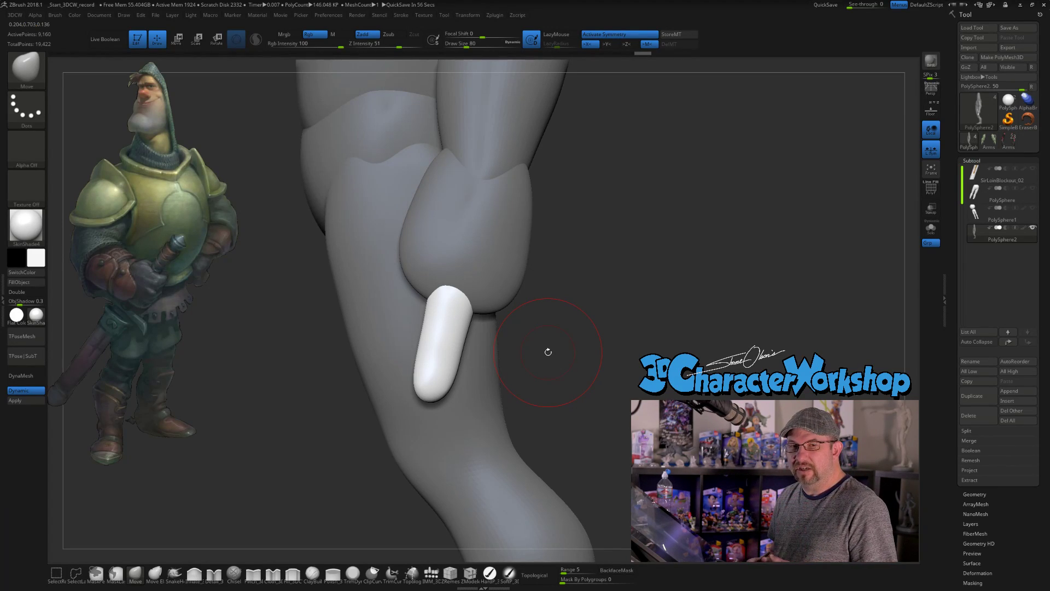
Show the wireframe and sculpt firmer edges along the finger with the Pinch brush at draw size 35, smoothing between strokes
{"action": "left_click", "coordinate": [254, 573]}
{"action": "key", "text": "s"}
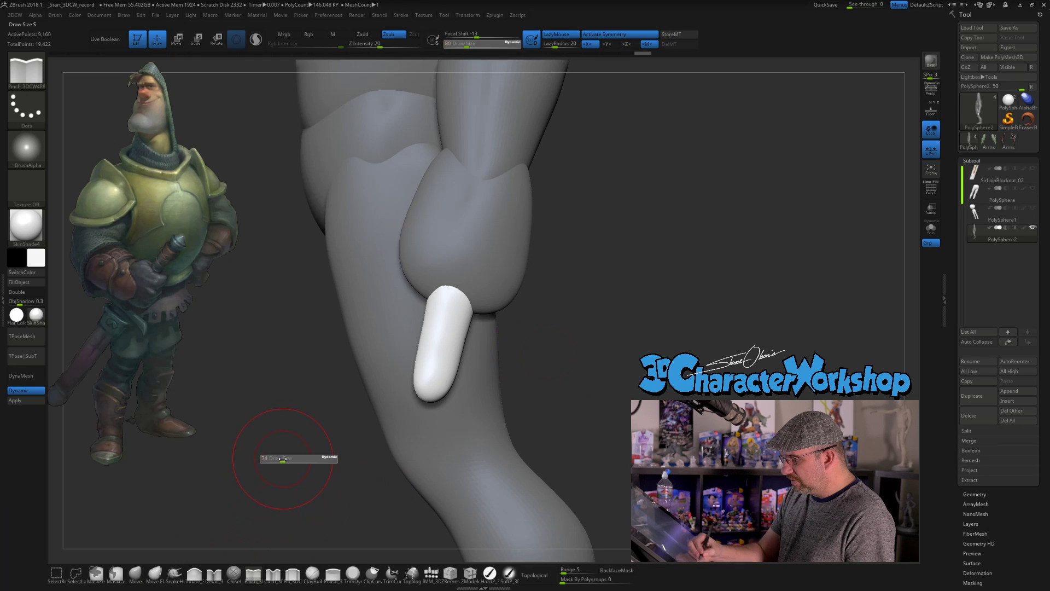
{"action": "left_click", "coordinate": [276, 461]}
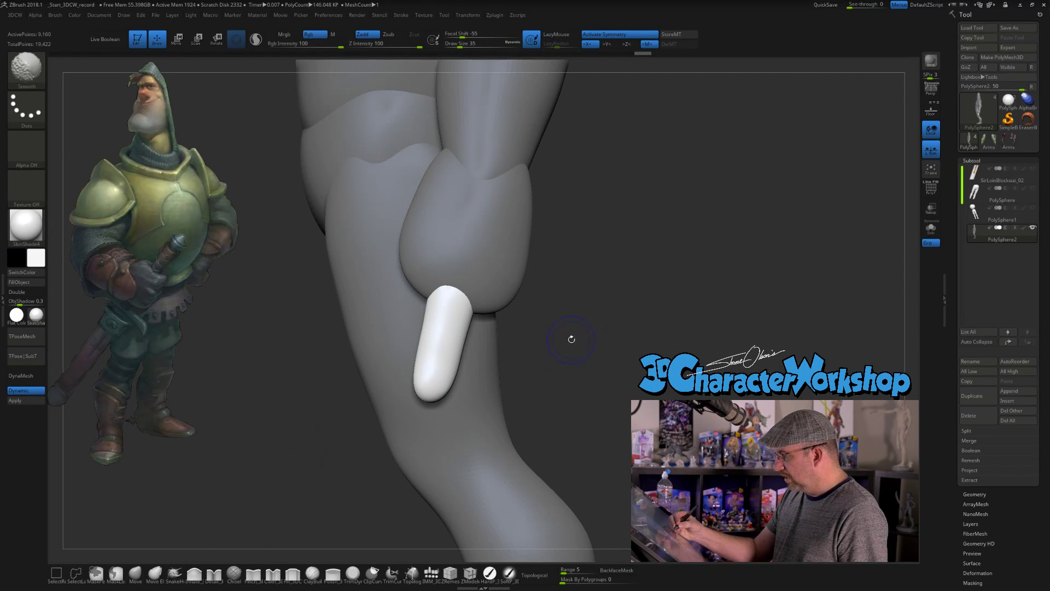
{"action": "key", "text": "shift+f"}
{"action": "left_click_drag", "start_coordinate": [571, 336], "coordinate": [435, 452], "text": "alt"}
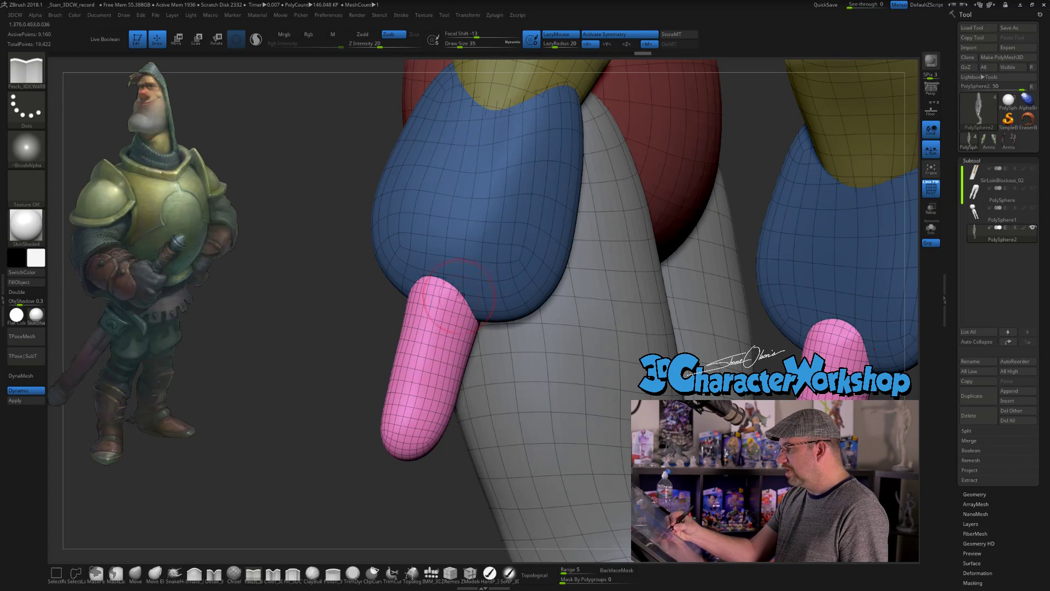
{"action": "mouse_move", "coordinate": [458, 293]}
{"action": "left_mouse_down"}
{"action": "mouse_move", "coordinate": [414, 455]}
{"action": "mouse_move", "coordinate": [363, 432]}
{"action": "mouse_move", "coordinate": [268, 421]}
{"action": "left_mouse_up"}
{"action": "left_click_drag", "start_coordinate": [569, 333], "coordinate": [556, 377], "text": "shift"}
{"action": "left_click_drag", "start_coordinate": [410, 432], "coordinate": [368, 480], "text": "alt"}
{"action": "left_click_drag", "start_coordinate": [531, 372], "coordinate": [511, 418], "text": "shift"}
Lower the Smooth brush intensity to 26 and refine the planes along the finger's side and tip
{"action": "left_click_drag", "start_coordinate": [395, 45], "coordinate": [384, 45], "text": "shift"}
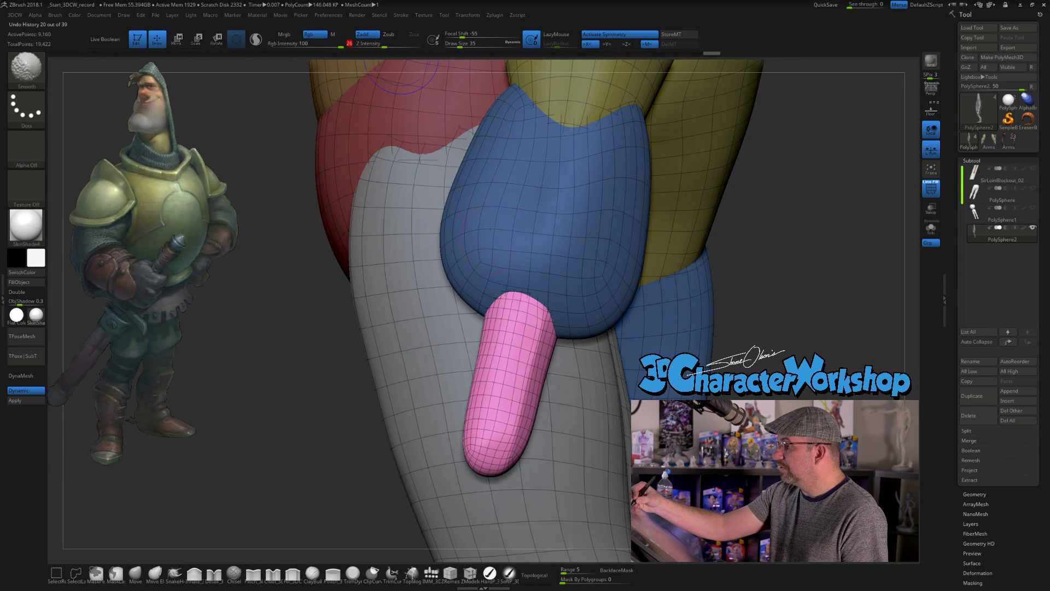
{"action": "right_click_drag", "start_coordinate": [549, 375], "coordinate": [529, 389], "text": "alt"}
{"action": "left_click_drag", "start_coordinate": [522, 350], "coordinate": [508, 422], "text": "shift"}
{"action": "right_click_drag", "start_coordinate": [508, 421], "coordinate": [537, 393]}
{"action": "left_click_drag", "start_coordinate": [475, 326], "coordinate": [478, 472]}
{"action": "mouse_move", "coordinate": [532, 441]}
{"action": "right_mouse_down"}
{"action": "mouse_move", "coordinate": [545, 434]}
{"action": "mouse_move", "coordinate": [533, 430]}
{"action": "right_mouse_up"}
{"action": "left_click_drag", "start_coordinate": [465, 429], "coordinate": [479, 469]}
{"action": "right_click_drag", "start_coordinate": [539, 452], "coordinate": [528, 444]}
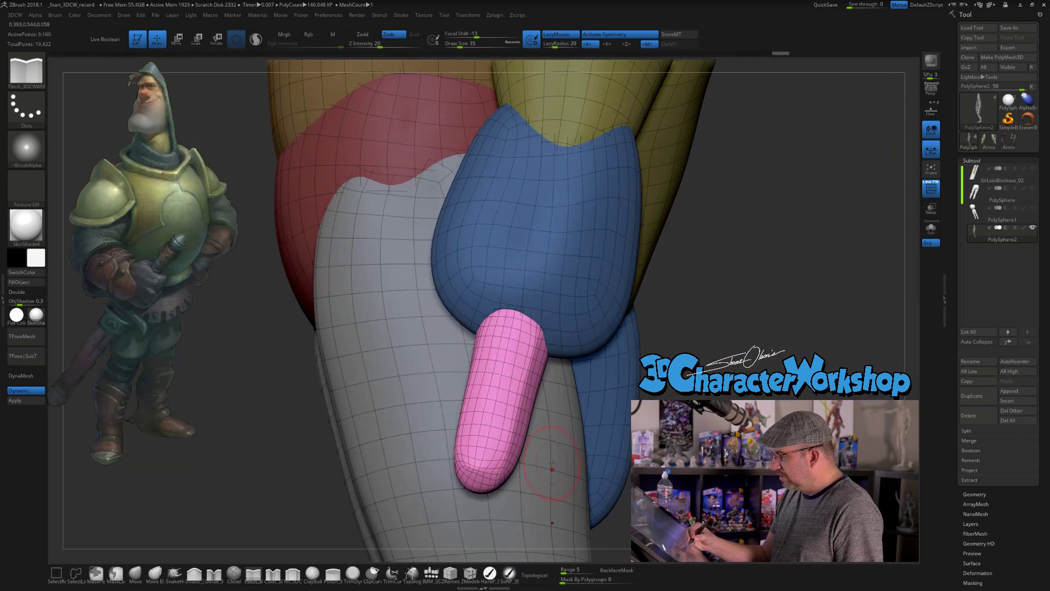
{"action": "left_click_drag", "start_coordinate": [506, 474], "coordinate": [495, 443]}
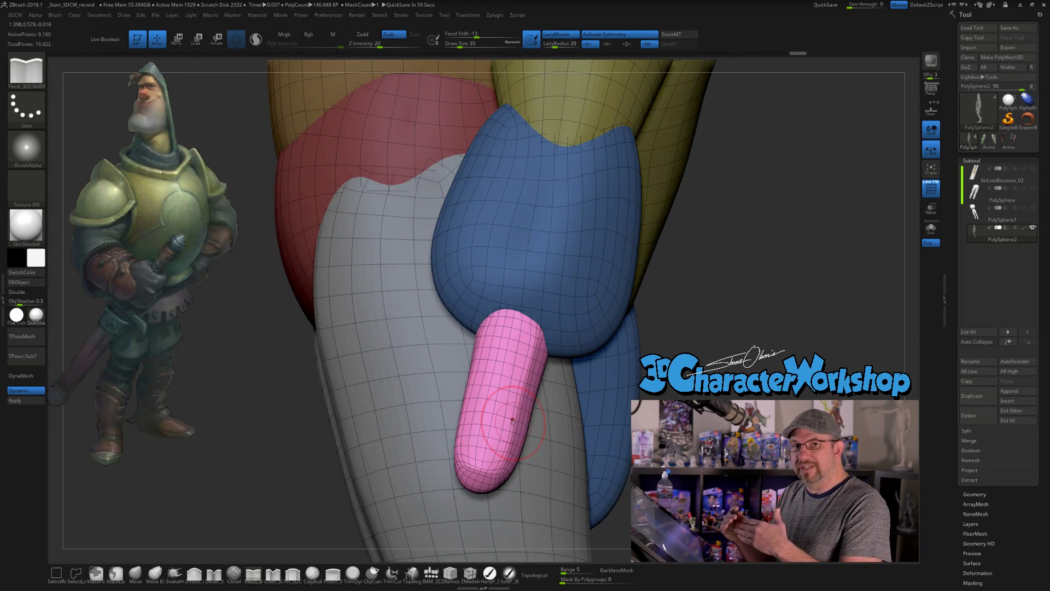
{"action": "mouse_move", "coordinate": [481, 459]}
{"action": "left_mouse_down", "text": "shift"}
{"action": "mouse_move", "coordinate": [518, 363]}
{"action": "mouse_move", "coordinate": [522, 378]}
{"action": "left_mouse_up", "text": "shift"}
{"action": "mouse_move", "coordinate": [522, 378]}
{"action": "right_mouse_down"}
{"action": "mouse_move", "coordinate": [553, 363]}
{"action": "mouse_move", "coordinate": [603, 375]}
{"action": "mouse_move", "coordinate": [566, 371]}
{"action": "right_mouse_up"}
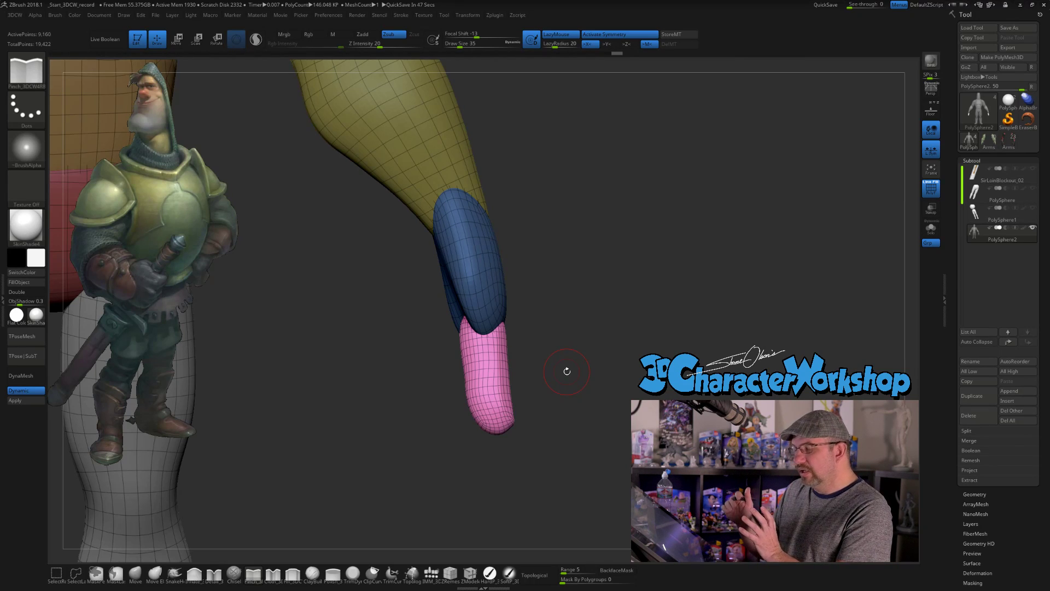
With the Move brush set to draw size 51, hide the wireframe and isolate the finger form from the body
{"action": "left_click", "coordinate": [135, 572]}
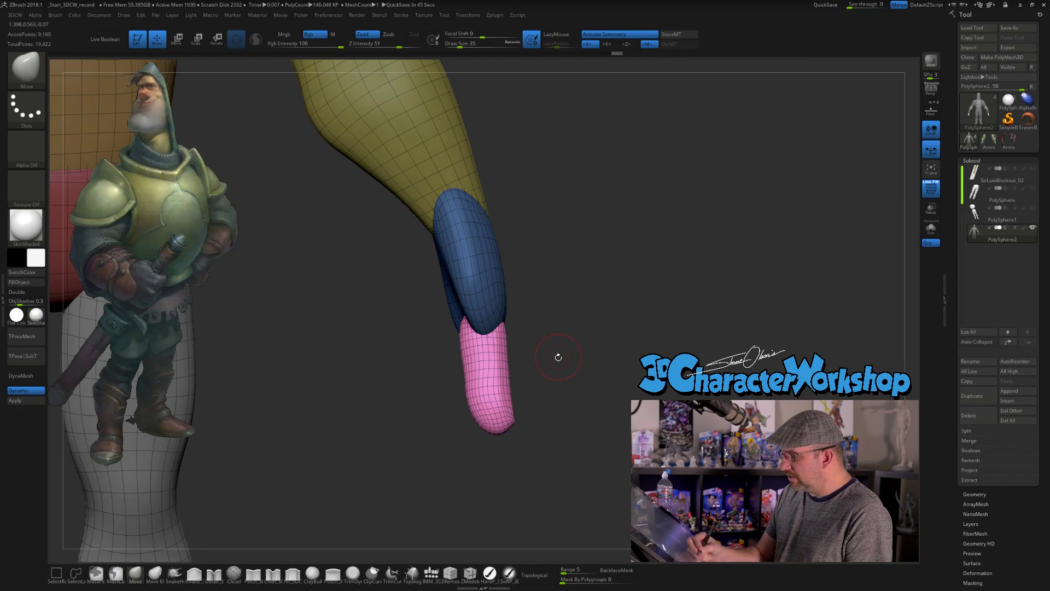
{"action": "key", "text": "s"}
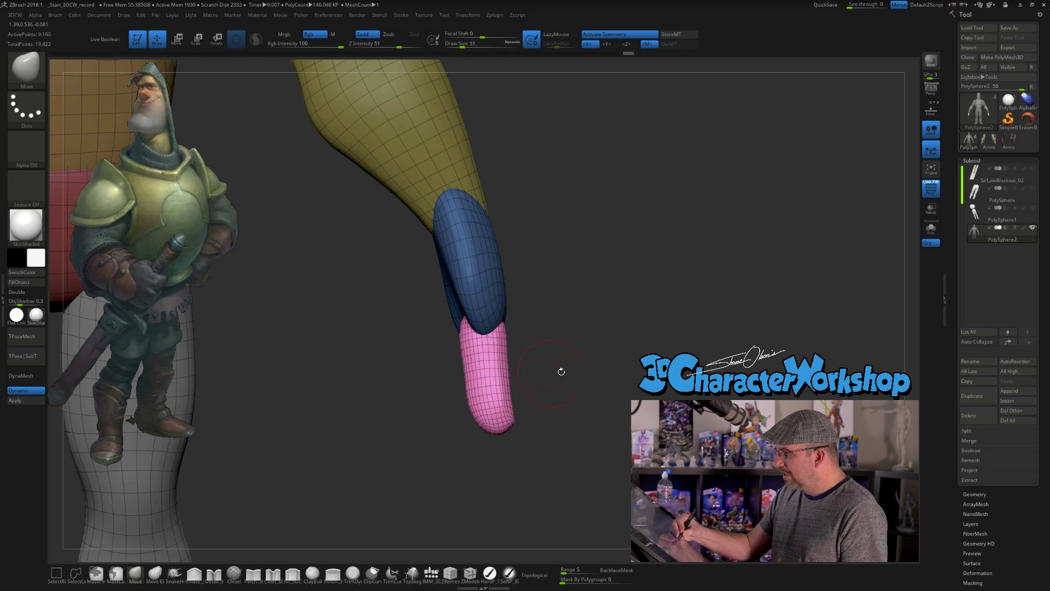
{"action": "left_click_drag", "start_coordinate": [586, 376], "coordinate": [298, 305], "text": "alt"}
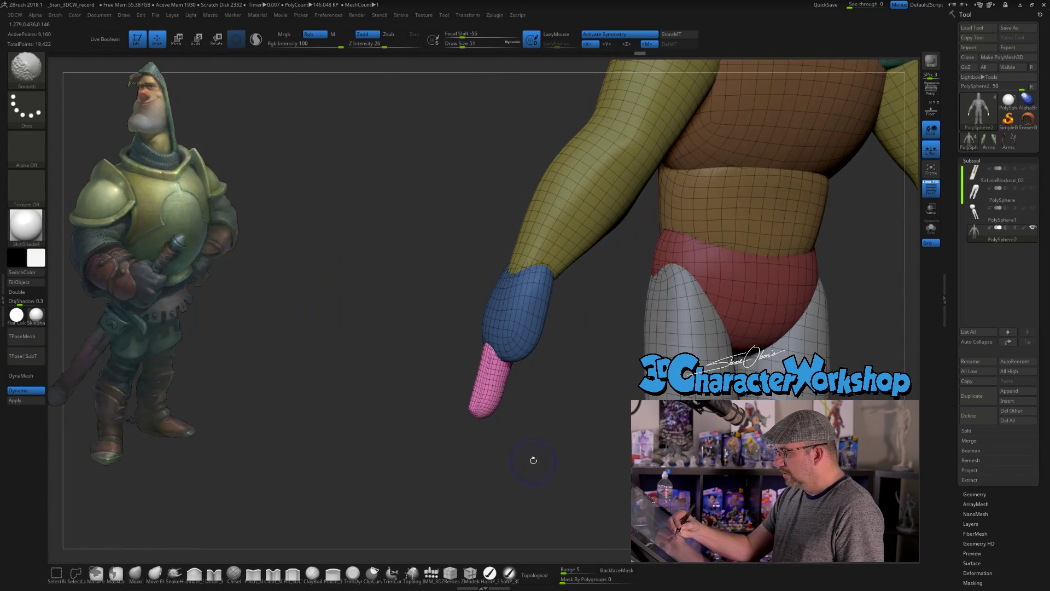
{"action": "key", "text": "shift+f"}
{"action": "left_click_drag", "start_coordinate": [535, 464], "coordinate": [793, 437]}
{"action": "mouse_move", "coordinate": [591, 379]}
{"action": "left_mouse_down", "text": "alt"}
{"action": "mouse_move", "coordinate": [582, 424]}
{"action": "mouse_move", "coordinate": [580, 398]}
{"action": "mouse_move", "coordinate": [609, 386]}
{"action": "left_mouse_up", "text": "alt"}
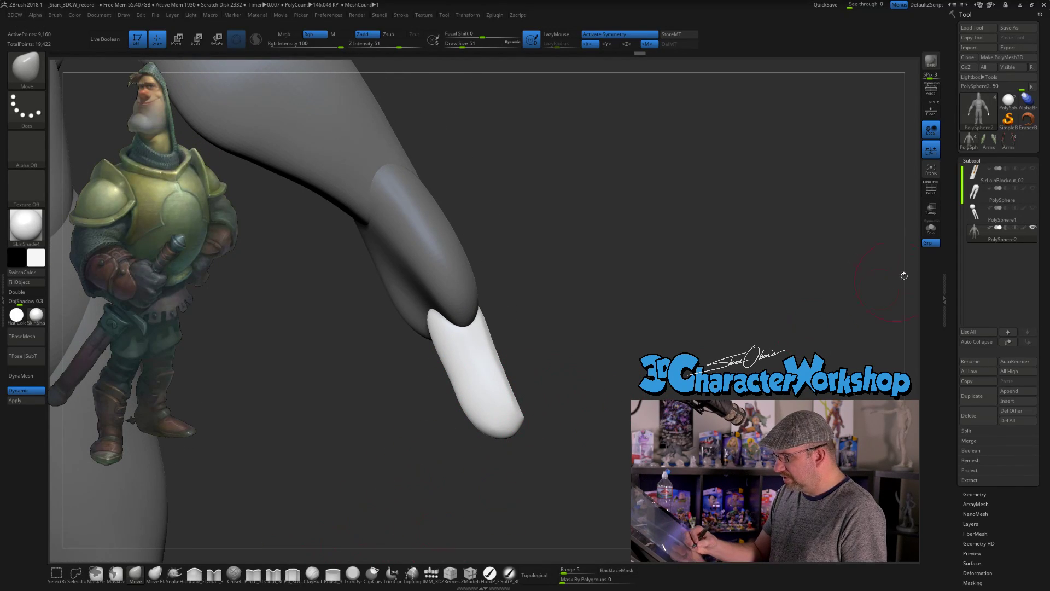
{"action": "left_click", "coordinate": [475, 383], "text": "ctrl+shift"}
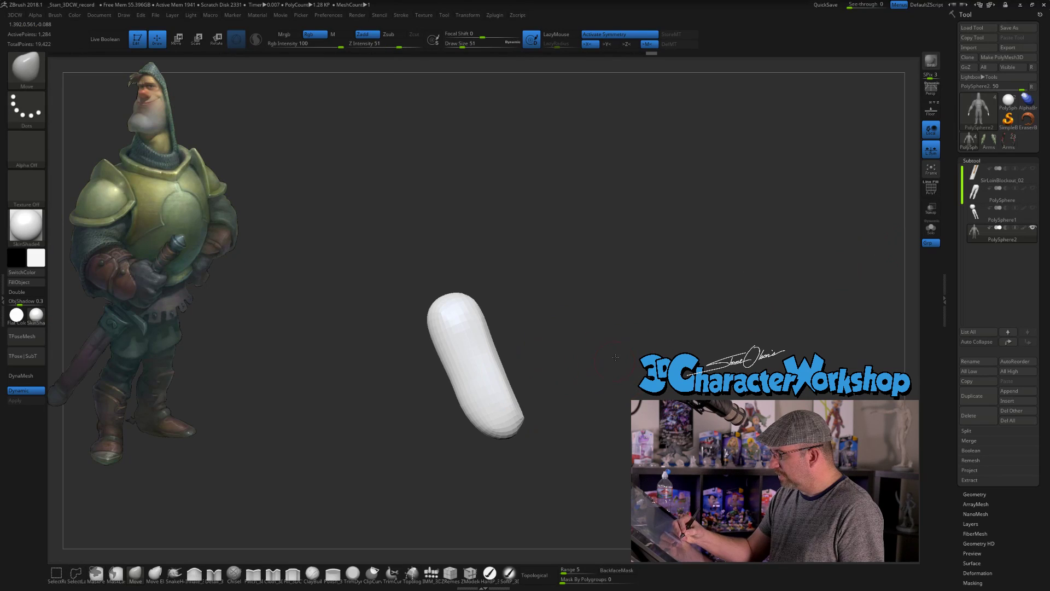
{"action": "left_click_drag", "start_coordinate": [614, 359], "coordinate": [632, 325]}
{"action": "left_click_drag", "start_coordinate": [602, 361], "coordinate": [588, 376]}
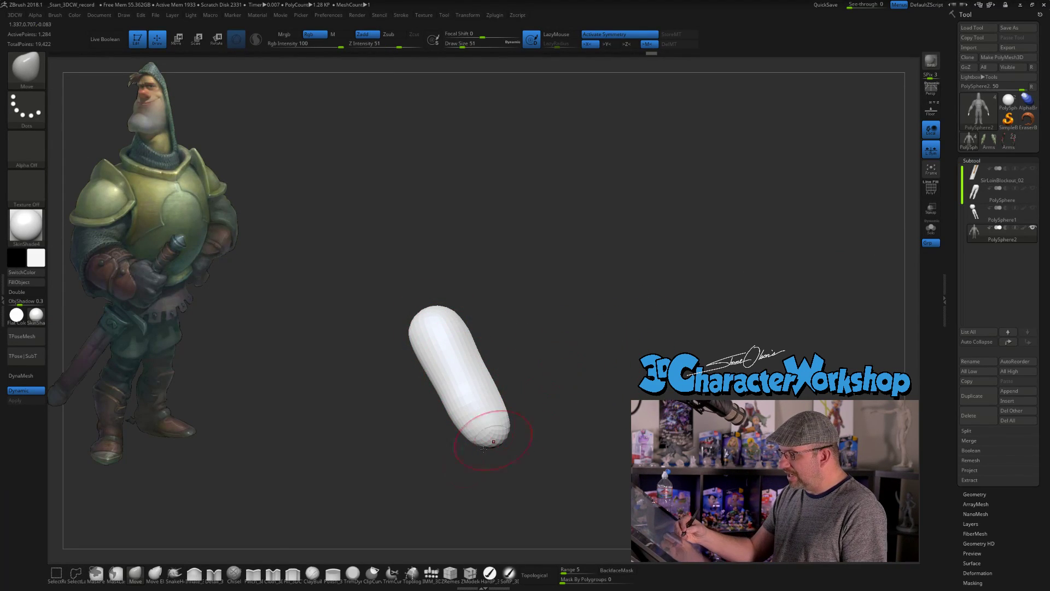
Carve a joint crease across the middle of the finger's inner side using the Pinch brush at draw size 25
{"action": "left_click", "coordinate": [253, 574]}
{"action": "mouse_move", "coordinate": [584, 330]}
{"action": "left_mouse_down"}
{"action": "mouse_move", "coordinate": [562, 316]}
{"action": "mouse_move", "coordinate": [560, 352]}
{"action": "mouse_move", "coordinate": [554, 322]}
{"action": "mouse_move", "coordinate": [560, 333]}
{"action": "mouse_move", "coordinate": [506, 318]}
{"action": "left_mouse_up"}
{"action": "key", "text": "s"}
{"action": "key", "text": "s"}
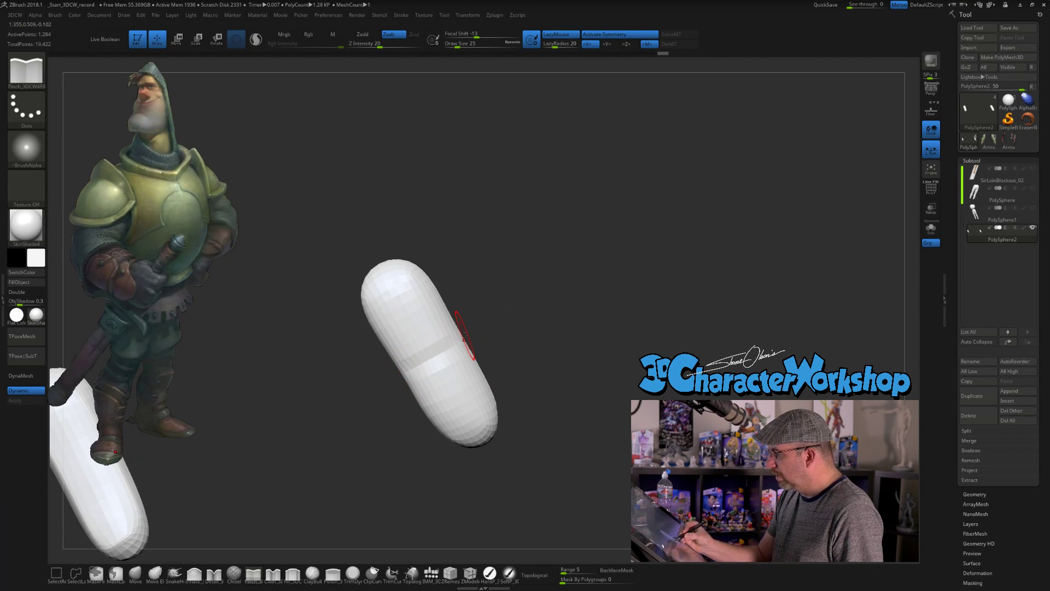
{"action": "mouse_move", "coordinate": [558, 361]}
{"action": "left_mouse_down"}
{"action": "mouse_move", "coordinate": [524, 396]}
{"action": "mouse_move", "coordinate": [549, 377]}
{"action": "left_mouse_up"}
{"action": "left_click_drag", "start_coordinate": [414, 372], "coordinate": [516, 327]}
{"action": "left_click_drag", "start_coordinate": [569, 335], "coordinate": [529, 372]}
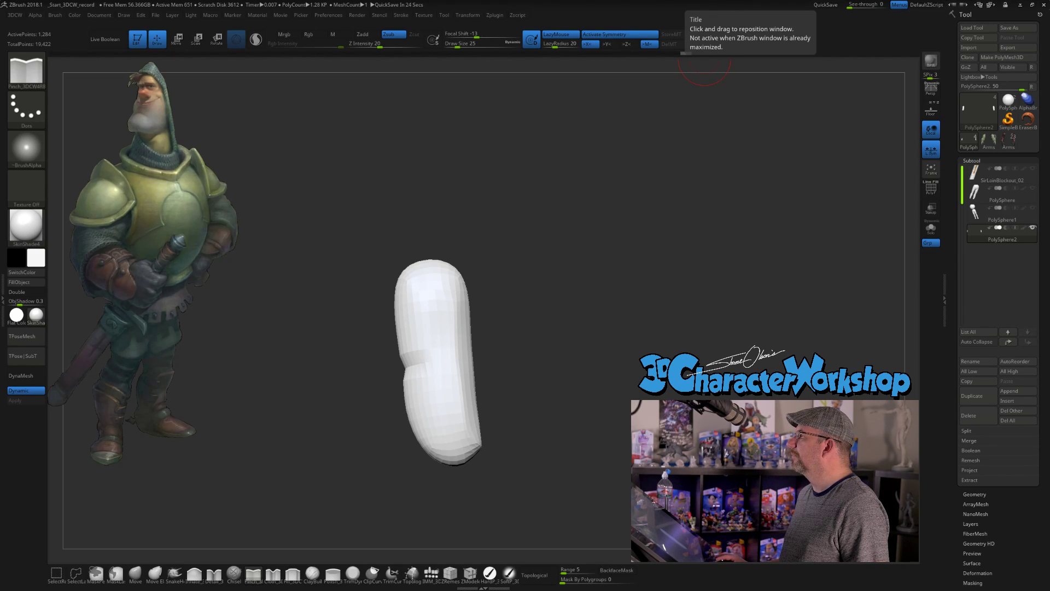
Switch to the browser's Fortnite character image results and open the Sushi Master skin render
{"action": "key", "text": "alt+Tab"}
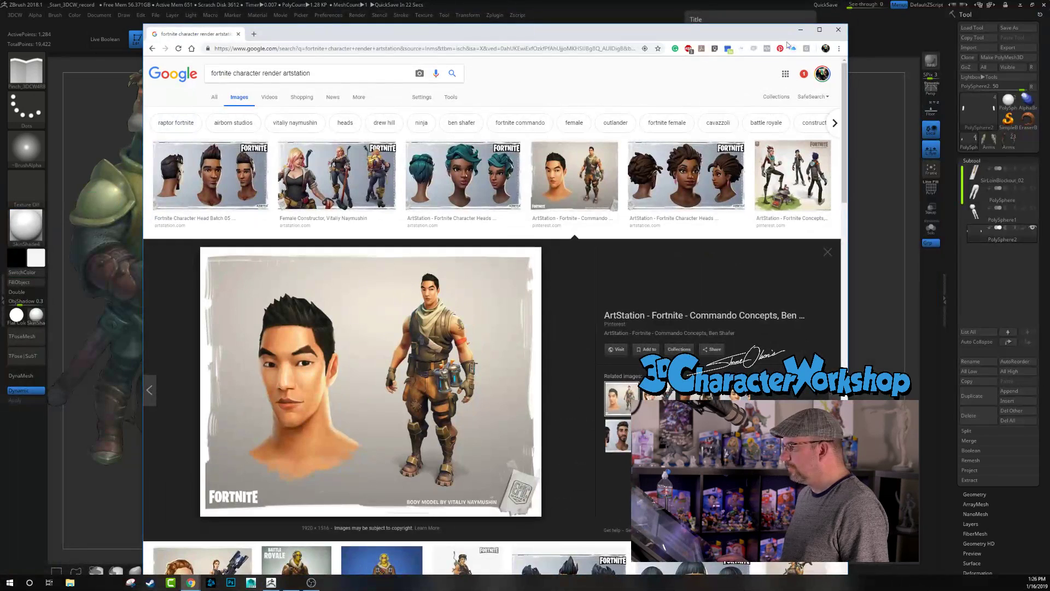
{"action": "left_click", "coordinate": [820, 30]}
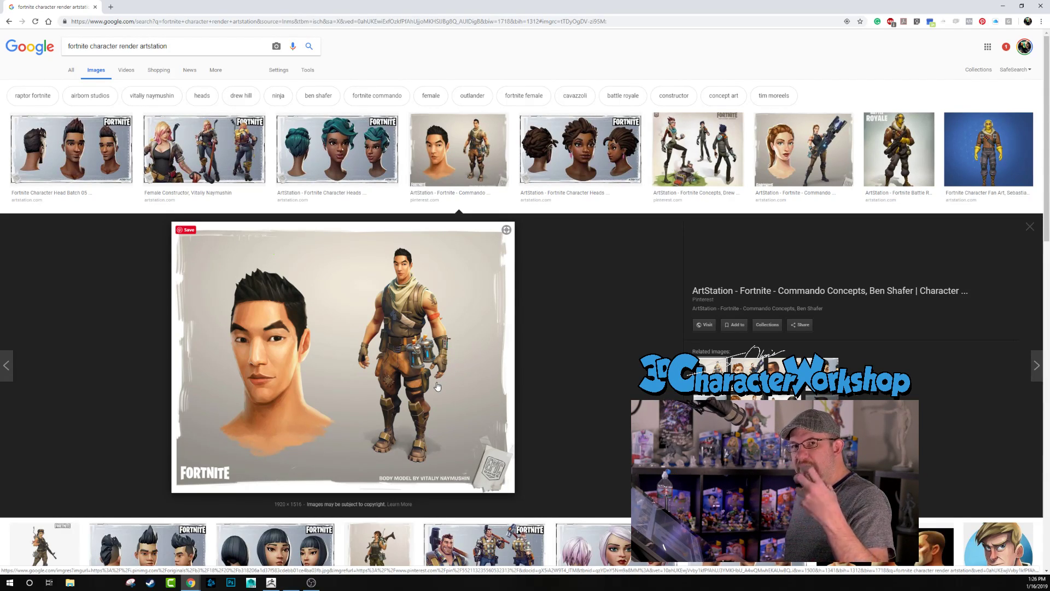
{"action": "scroll", "coordinate": [395, 371], "scroll_direction": "down", "scroll_amount": 2}
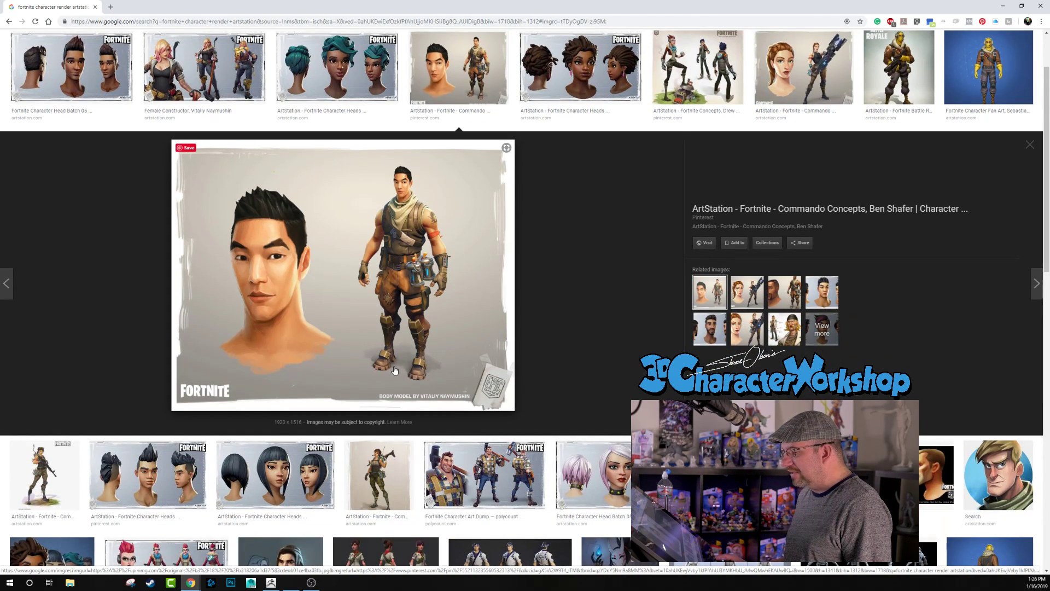
{"action": "scroll", "coordinate": [408, 333], "scroll_direction": "down", "scroll_amount": 2}
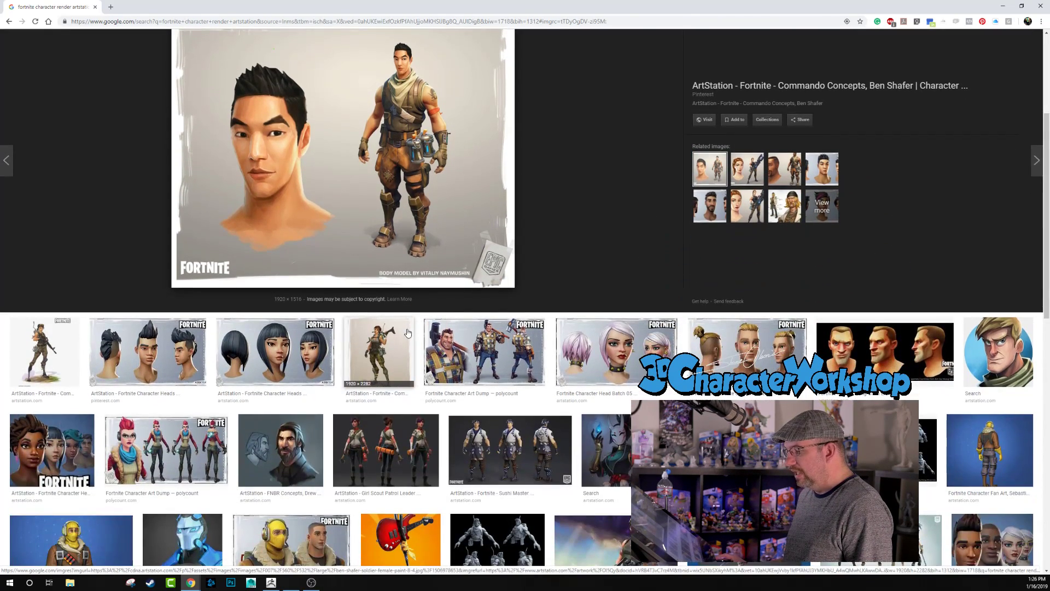
{"action": "left_click", "coordinate": [510, 449]}
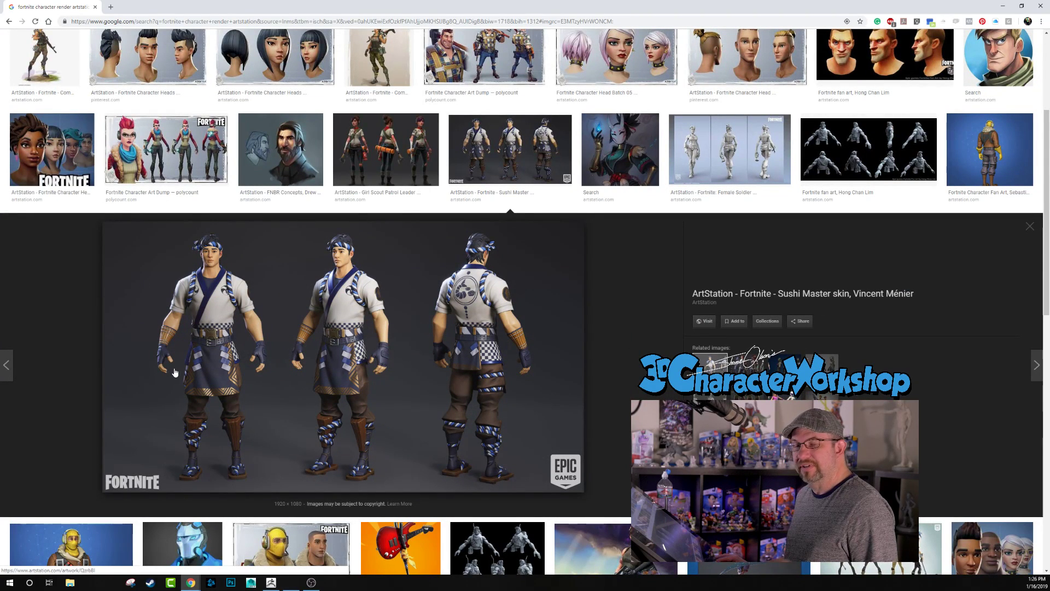
Examine the Sushi Master character's hands and the other Fortnite renders, and return to ZBrush
{"action": "scroll", "coordinate": [226, 357], "scroll_direction": "down", "scroll_amount": 2}
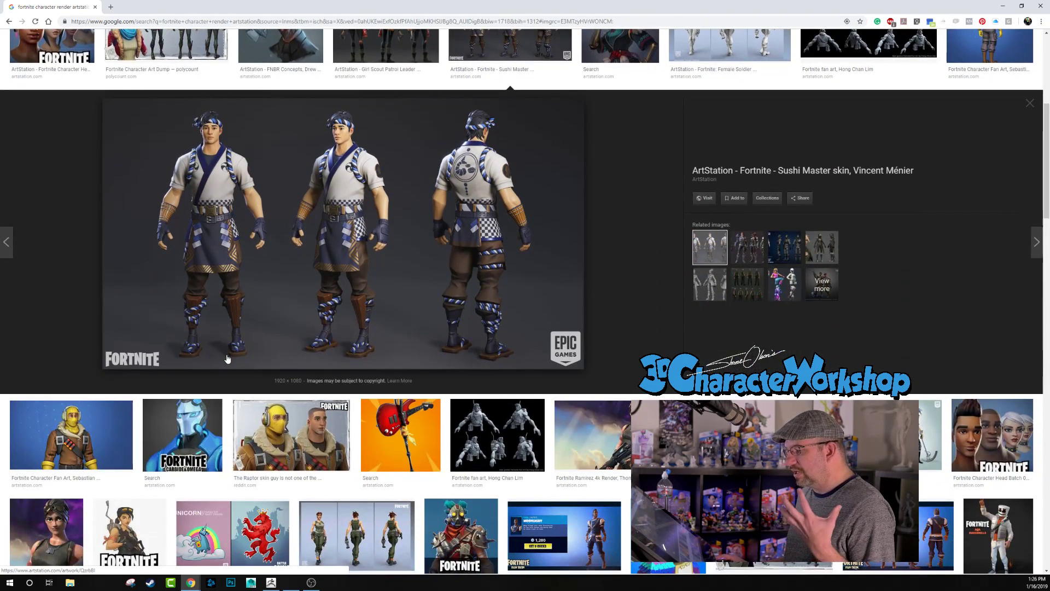
{"action": "scroll", "coordinate": [229, 350], "scroll_direction": "down", "scroll_amount": 1}
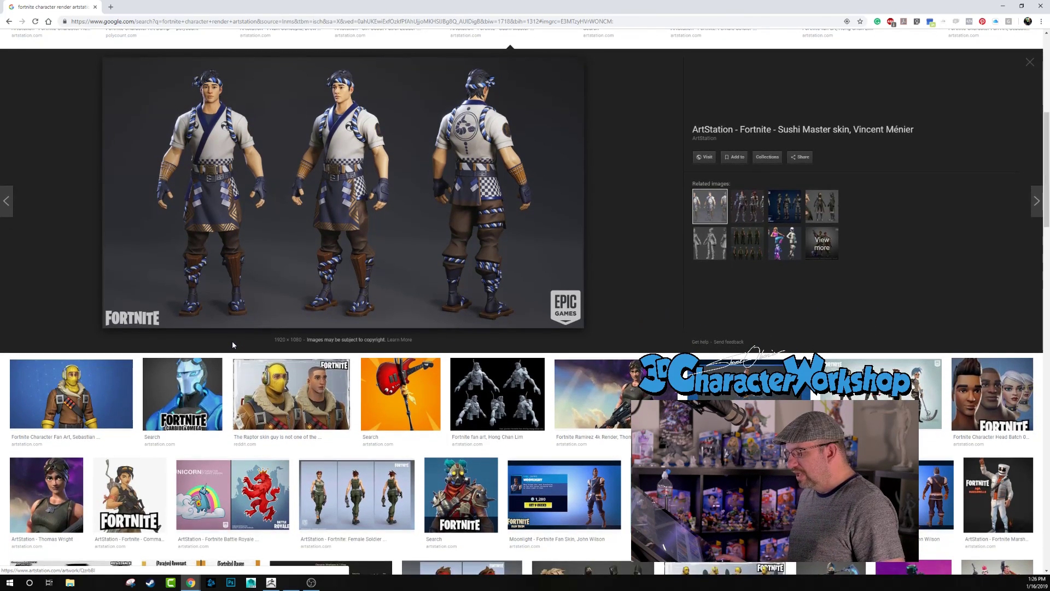
{"action": "scroll", "coordinate": [232, 342], "scroll_direction": "down", "scroll_amount": 1}
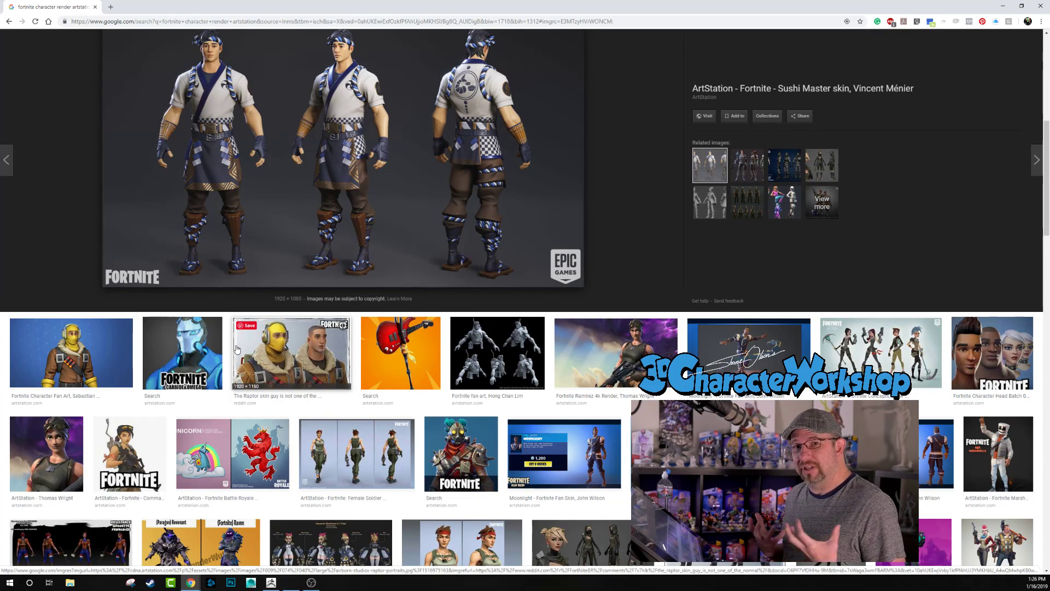
{"action": "scroll", "coordinate": [235, 352], "scroll_direction": "down", "scroll_amount": 4}
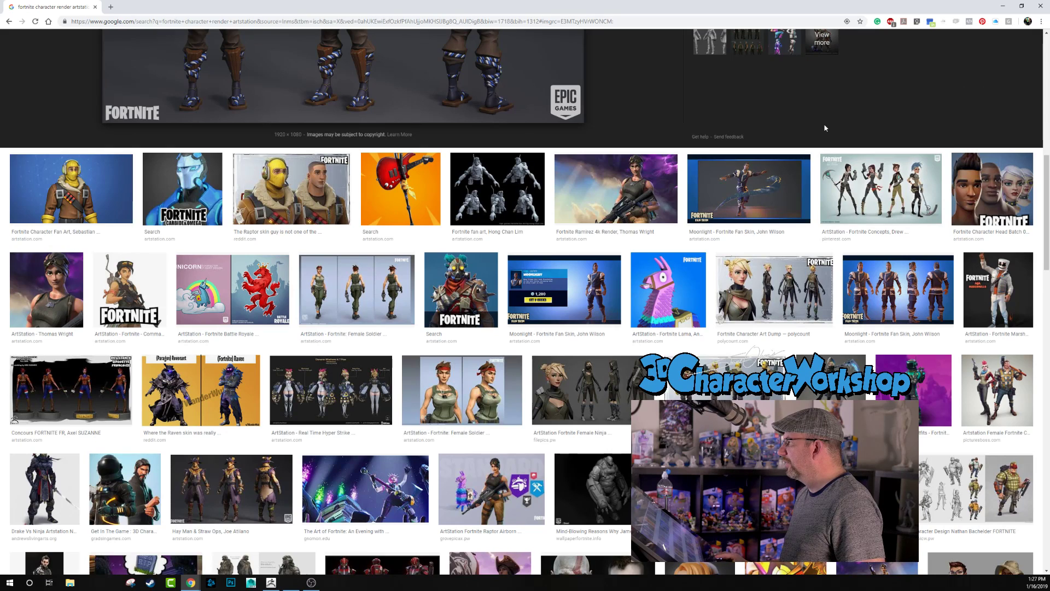
{"action": "left_click", "coordinate": [1009, 9]}
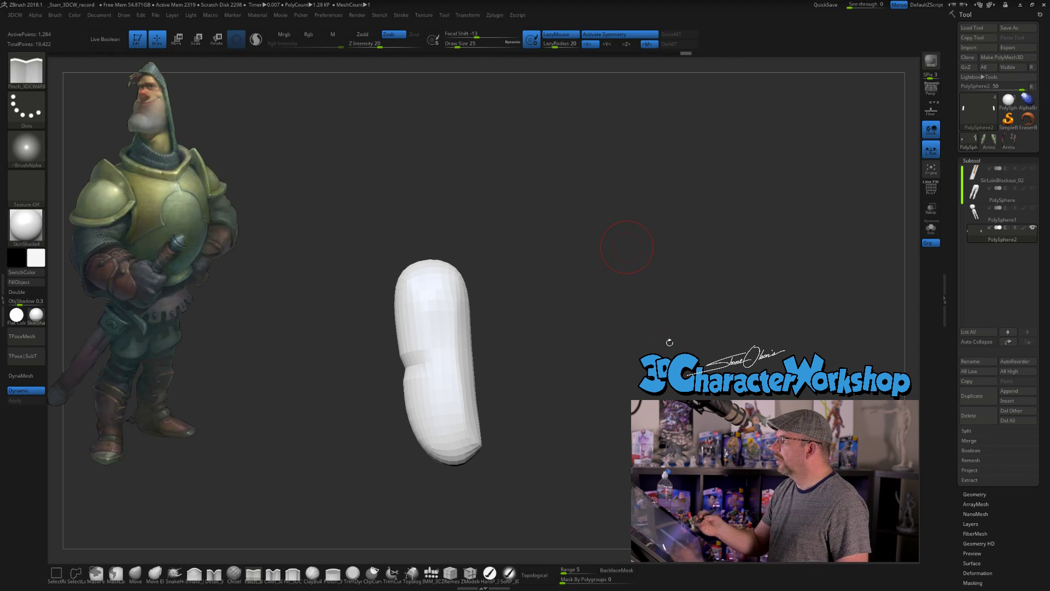
Smooth the surface around the joint crease on the finger's inner side from several angles
{"action": "left_click_drag", "start_coordinate": [627, 246], "coordinate": [649, 353], "text": "alt"}
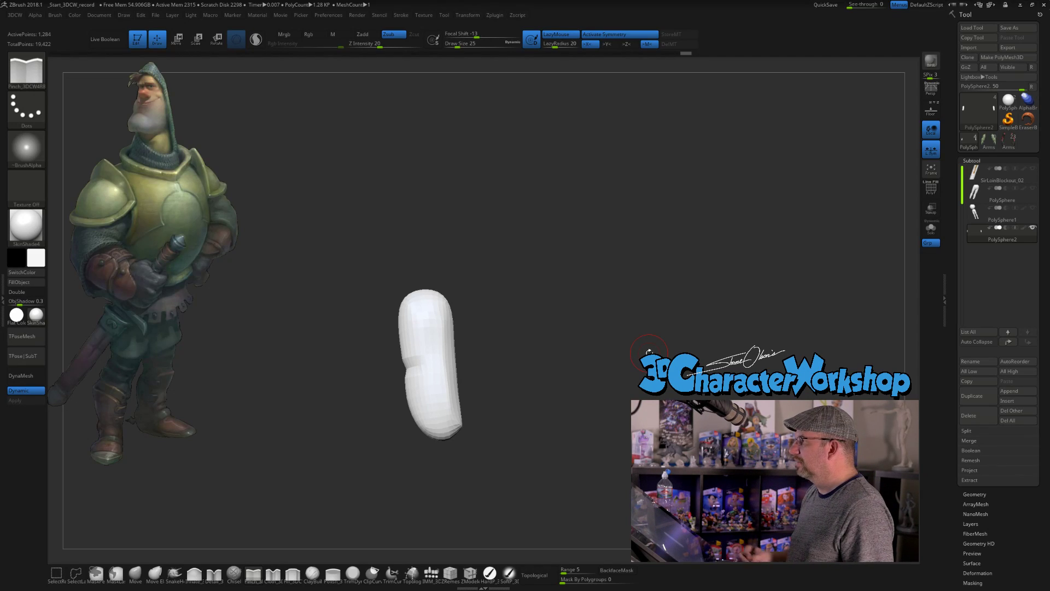
{"action": "left_click_drag", "start_coordinate": [537, 344], "coordinate": [520, 339]}
{"action": "key", "text": "shift"}
{"action": "left_click_drag", "start_coordinate": [424, 339], "coordinate": [437, 336], "text": "shift"}
{"action": "left_click_drag", "start_coordinate": [509, 334], "coordinate": [553, 346]}
{"action": "mouse_move", "coordinate": [394, 350]}
{"action": "left_mouse_down", "text": "shift"}
{"action": "mouse_move", "coordinate": [383, 346]}
{"action": "mouse_move", "coordinate": [415, 350]}
{"action": "left_mouse_up", "text": "shift"}
{"action": "mouse_move", "coordinate": [531, 345]}
{"action": "left_mouse_down"}
{"action": "mouse_move", "coordinate": [506, 359]}
{"action": "mouse_move", "coordinate": [552, 367]}
{"action": "mouse_move", "coordinate": [581, 342]}
{"action": "mouse_move", "coordinate": [533, 375]}
{"action": "mouse_move", "coordinate": [514, 355]}
{"action": "mouse_move", "coordinate": [517, 383]}
{"action": "mouse_move", "coordinate": [522, 350]}
{"action": "left_mouse_up"}
{"action": "key", "text": "shift"}
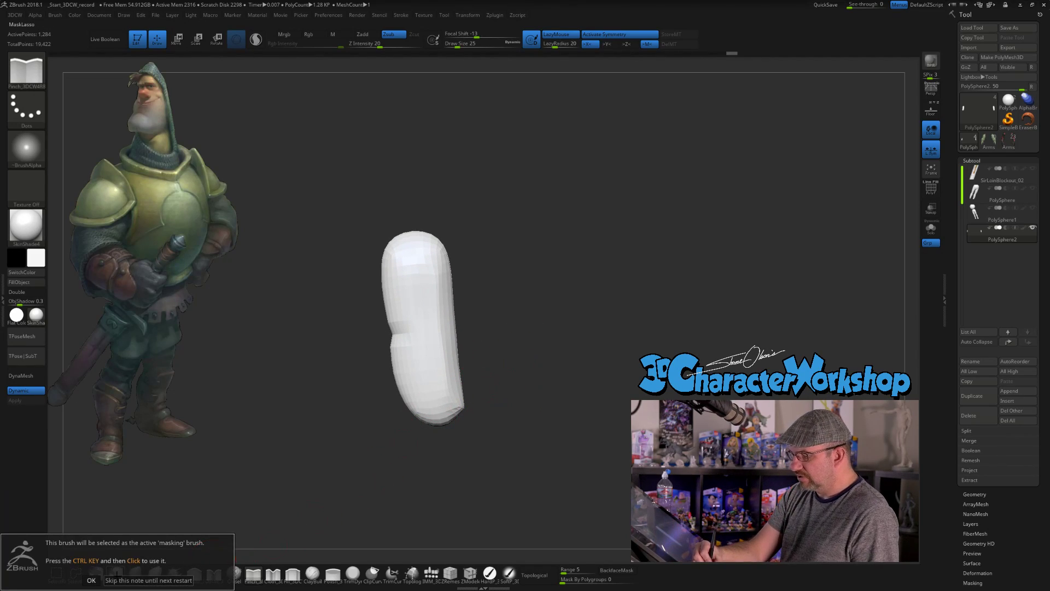
Mask the finger's upper segment with MaskLasso and bend the lower segment inward at the joint with the transform gizmo
{"action": "mouse_move", "coordinate": [370, 335]}
{"action": "left_mouse_down", "text": "ctrl"}
{"action": "mouse_move", "coordinate": [347, 333]}
{"action": "mouse_move", "coordinate": [501, 437]}
{"action": "left_mouse_up", "text": "ctrl"}
{"action": "left_click", "coordinate": [543, 442], "text": "ctrl"}
{"action": "key", "text": "e"}
{"action": "left_click_drag", "start_coordinate": [445, 199], "coordinate": [419, 335], "text": "alt"}
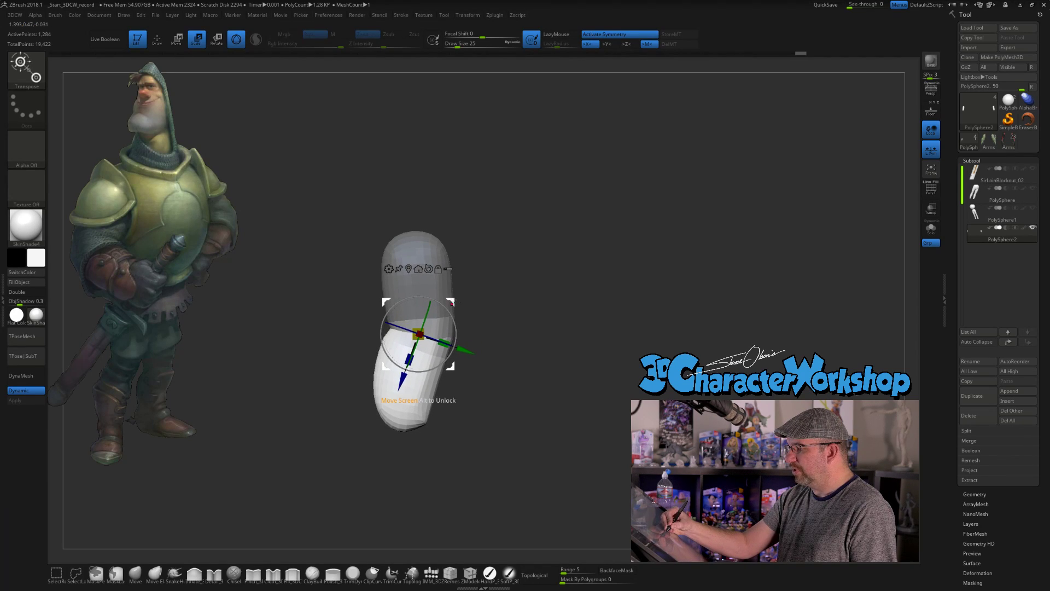
{"action": "mouse_move", "coordinate": [520, 358]}
{"action": "left_mouse_down", "text": "alt"}
{"action": "mouse_move", "coordinate": [545, 404]}
{"action": "mouse_move", "coordinate": [509, 403]}
{"action": "mouse_move", "coordinate": [549, 401]}
{"action": "mouse_move", "coordinate": [541, 387]}
{"action": "mouse_move", "coordinate": [511, 387]}
{"action": "mouse_move", "coordinate": [487, 434]}
{"action": "left_mouse_up", "text": "alt"}
{"action": "key", "text": "q"}
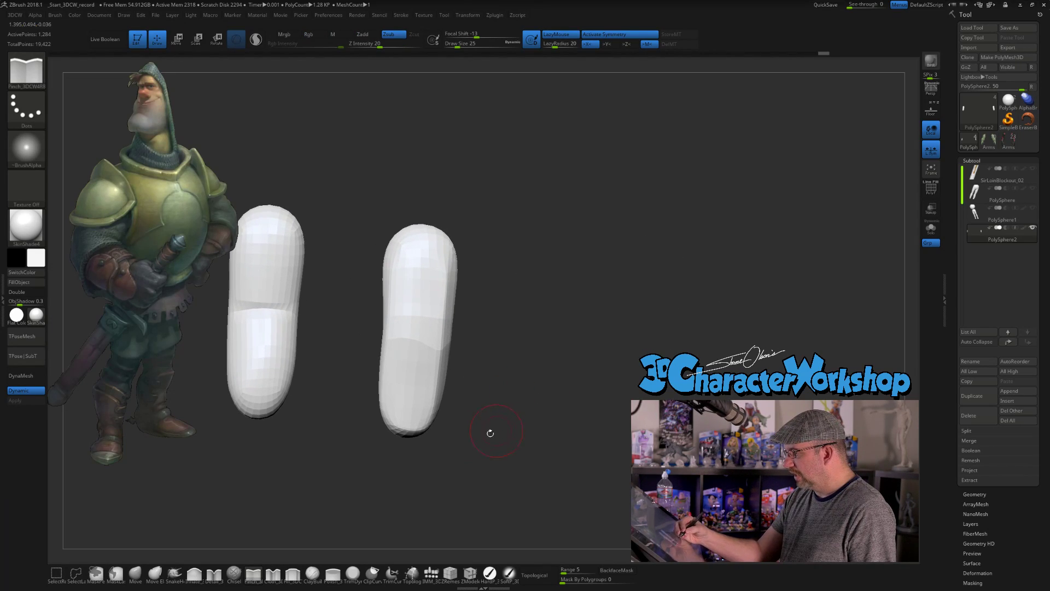
Show the wireframe and sharpen the crease at the finger's joint with a pinching brush
{"action": "left_click", "coordinate": [136, 574]}
{"action": "key", "text": "shift+f"}
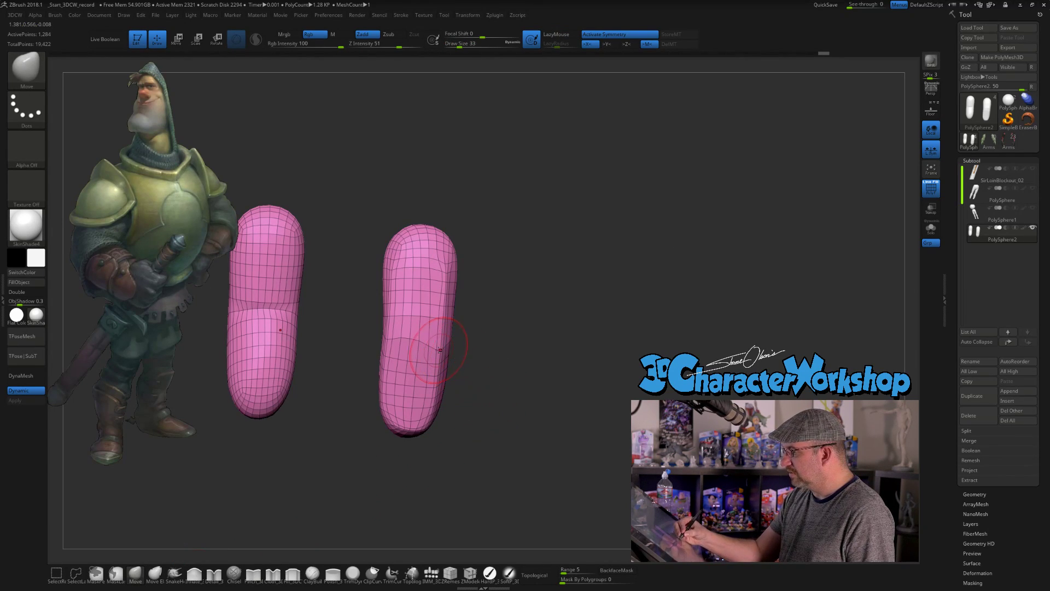
{"action": "left_click_drag", "start_coordinate": [512, 345], "coordinate": [509, 382]}
{"action": "left_click", "coordinate": [263, 579]}
{"action": "left_click_drag", "start_coordinate": [356, 483], "coordinate": [492, 410]}
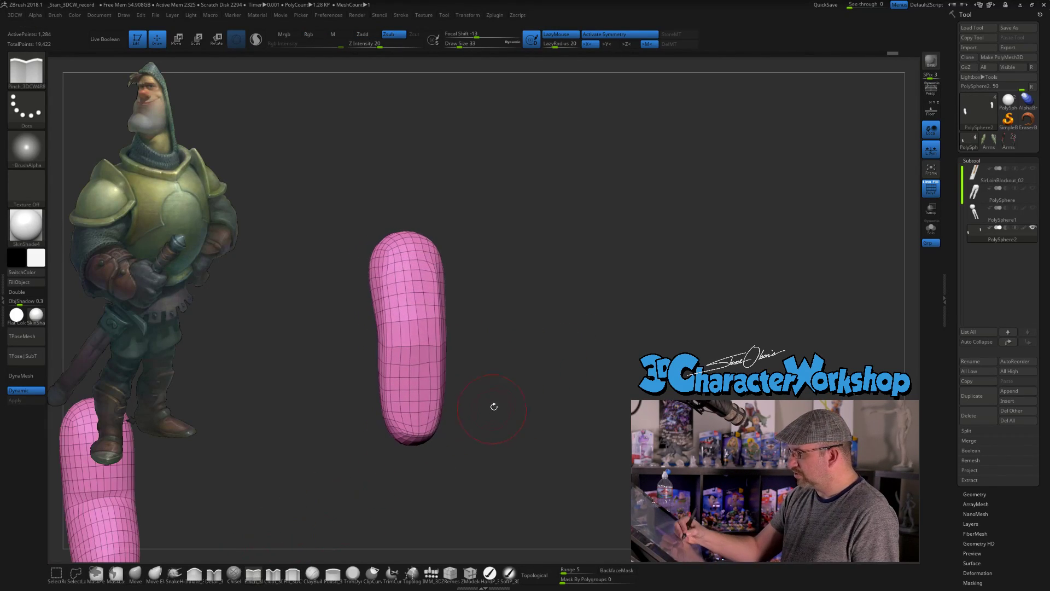
{"action": "mouse_move", "coordinate": [390, 346]}
{"action": "left_mouse_down"}
{"action": "mouse_move", "coordinate": [568, 349]}
{"action": "mouse_move", "coordinate": [471, 368]}
{"action": "mouse_move", "coordinate": [439, 389]}
{"action": "mouse_move", "coordinate": [490, 376]}
{"action": "mouse_move", "coordinate": [471, 420]}
{"action": "left_mouse_up"}
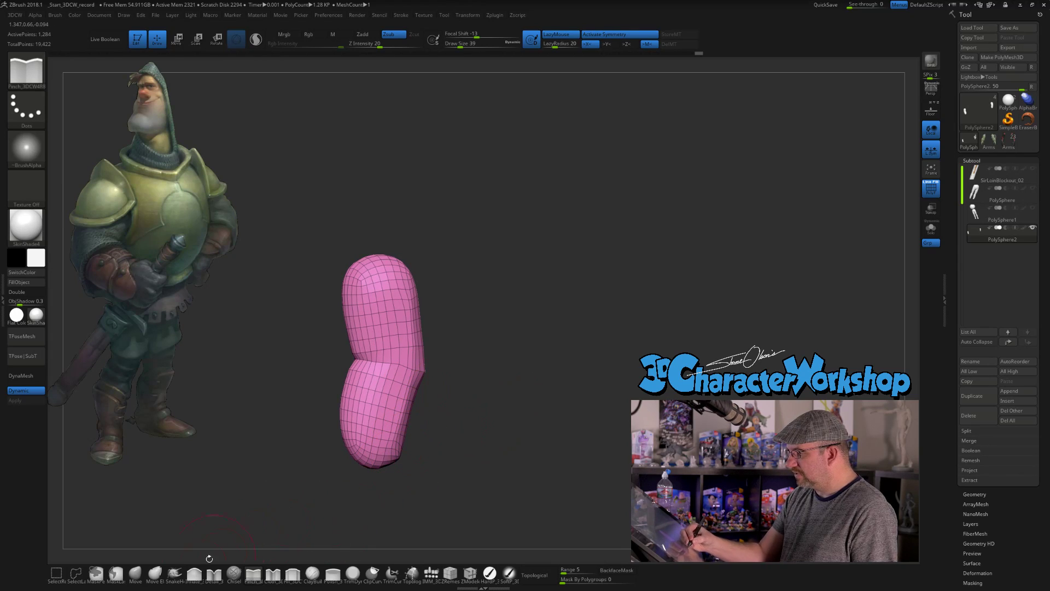
Reshape the knuckle and outer contour of the bent finger with the Move brush at draw size 51, and hide the wireframe
{"action": "left_click", "coordinate": [132, 574]}
{"action": "key", "text": "s"}
{"action": "left_click_drag", "start_coordinate": [486, 308], "coordinate": [444, 324]}
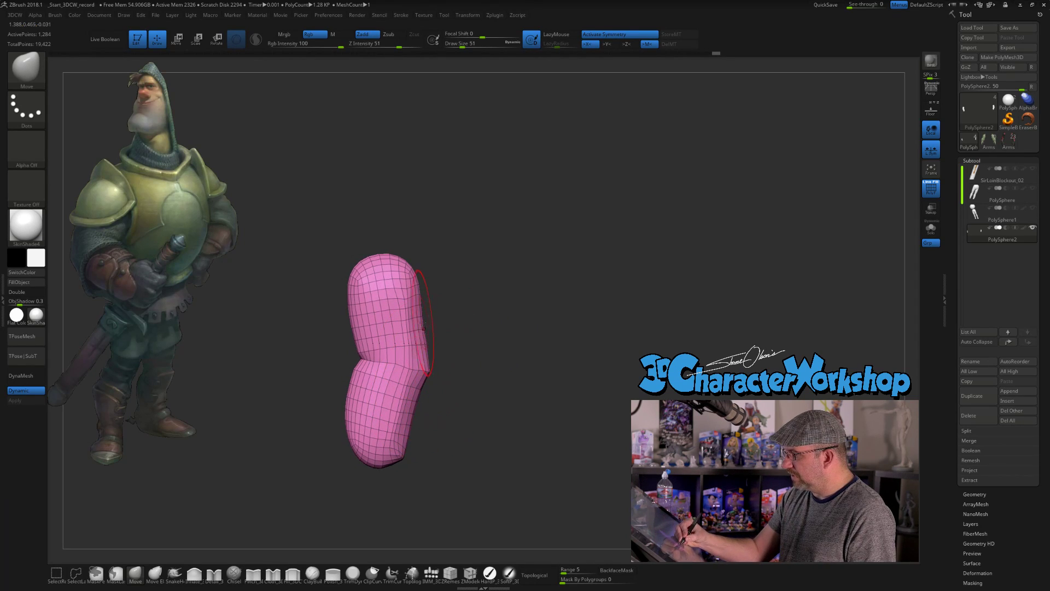
{"action": "left_click_drag", "start_coordinate": [490, 389], "coordinate": [469, 382]}
{"action": "mouse_move", "coordinate": [442, 315]}
{"action": "left_mouse_down", "text": "shift"}
{"action": "mouse_move", "coordinate": [432, 329]}
{"action": "mouse_move", "coordinate": [438, 350]}
{"action": "left_mouse_up", "text": "shift"}
{"action": "mouse_move", "coordinate": [495, 383]}
{"action": "left_mouse_down"}
{"action": "mouse_move", "coordinate": [531, 391]}
{"action": "mouse_move", "coordinate": [537, 432]}
{"action": "left_mouse_up"}
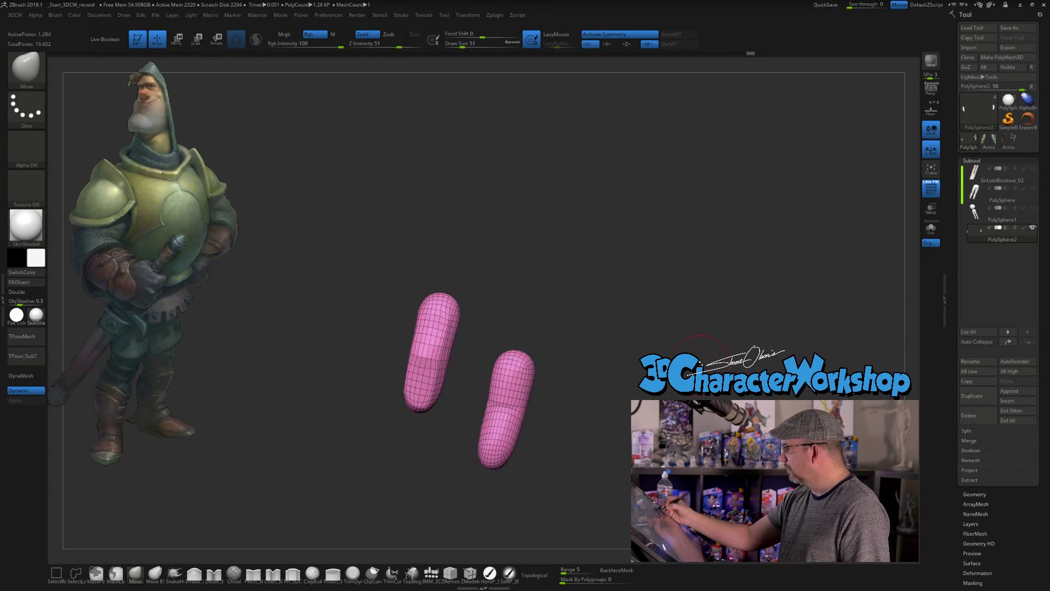
{"action": "key", "text": "shift+f"}
{"action": "mouse_move", "coordinate": [583, 350]}
{"action": "left_mouse_down", "text": "shift"}
{"action": "mouse_move", "coordinate": [602, 356]}
{"action": "mouse_move", "coordinate": [606, 329]}
{"action": "mouse_move", "coordinate": [587, 370]}
{"action": "left_mouse_up", "text": "shift"}
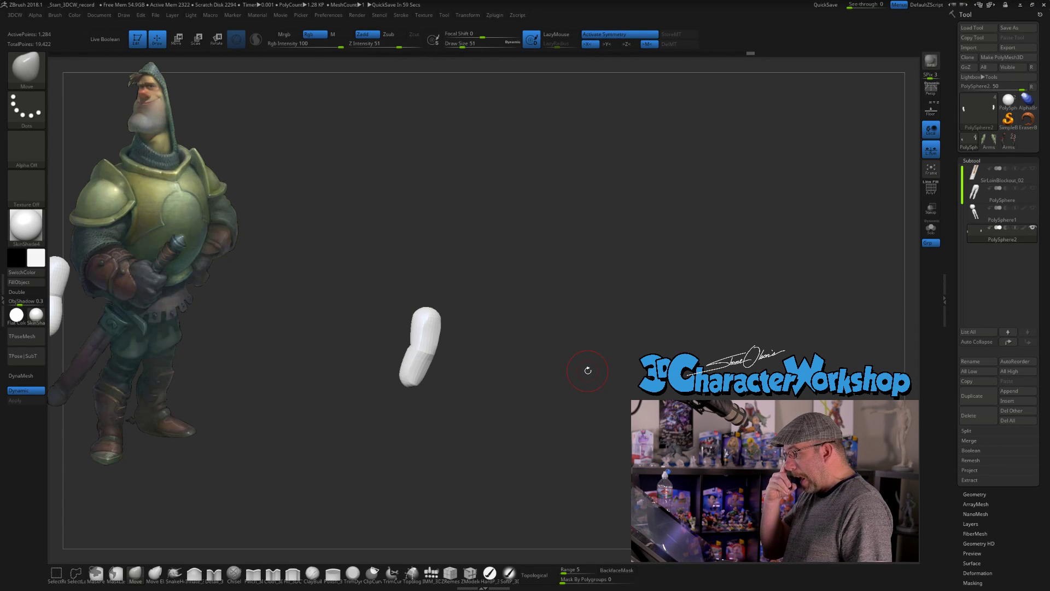
Reshape the rounded end of the finger with the Move brush at draw size 25
{"action": "left_click_drag", "start_coordinate": [572, 361], "coordinate": [559, 366]}
{"action": "mouse_move", "coordinate": [460, 358]}
{"action": "left_mouse_down"}
{"action": "mouse_move", "coordinate": [474, 412]}
{"action": "mouse_move", "coordinate": [447, 431]}
{"action": "mouse_move", "coordinate": [506, 399]}
{"action": "mouse_move", "coordinate": [516, 366]}
{"action": "mouse_move", "coordinate": [510, 427]}
{"action": "mouse_move", "coordinate": [525, 387]}
{"action": "mouse_move", "coordinate": [522, 405]}
{"action": "mouse_move", "coordinate": [506, 387]}
{"action": "mouse_move", "coordinate": [411, 391]}
{"action": "left_mouse_up"}
{"action": "key", "text": "s"}
{"action": "mouse_move", "coordinate": [397, 377]}
{"action": "left_mouse_down"}
{"action": "mouse_move", "coordinate": [448, 383]}
{"action": "mouse_move", "coordinate": [485, 418]}
{"action": "mouse_move", "coordinate": [462, 360]}
{"action": "mouse_move", "coordinate": [495, 351]}
{"action": "mouse_move", "coordinate": [510, 376]}
{"action": "left_mouse_up"}
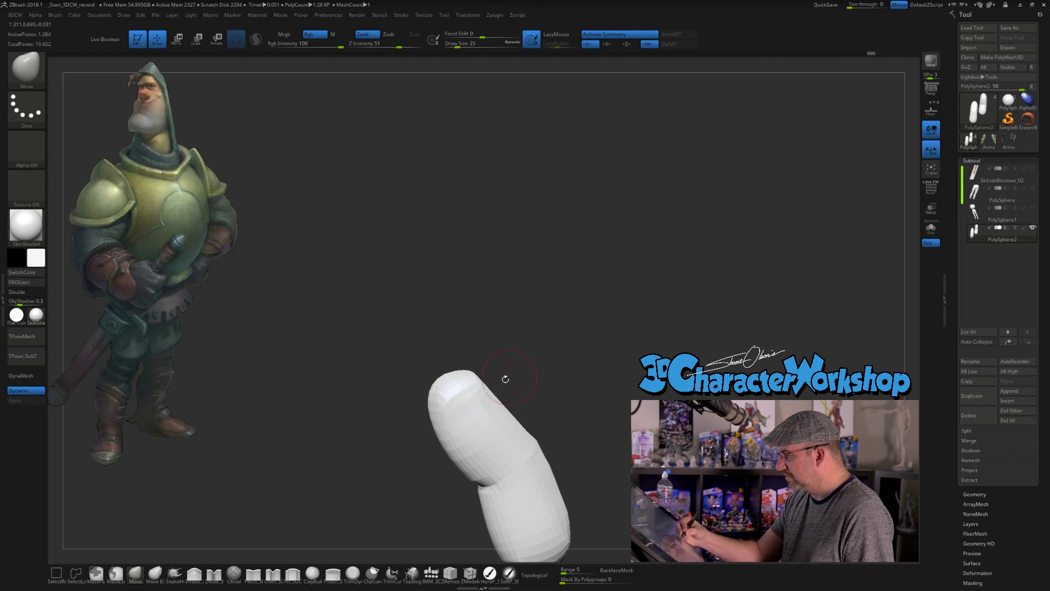
{"action": "left_click_drag", "start_coordinate": [431, 400], "coordinate": [436, 402]}
{"action": "mouse_move", "coordinate": [503, 363]}
{"action": "left_mouse_down"}
{"action": "mouse_move", "coordinate": [511, 358]}
{"action": "mouse_move", "coordinate": [496, 361]}
{"action": "left_mouse_up"}
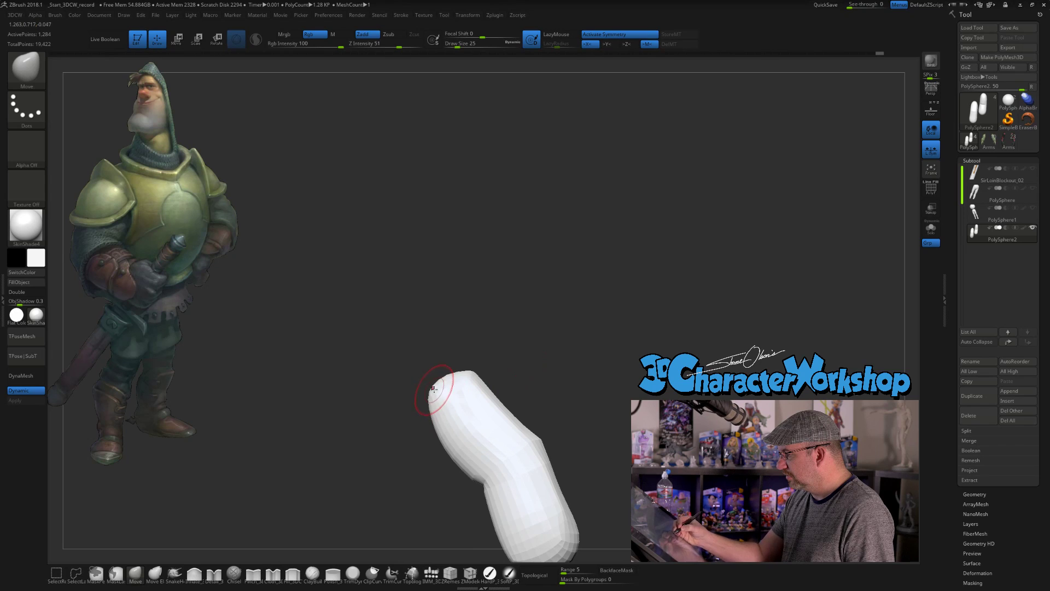
{"action": "left_click_drag", "start_coordinate": [561, 348], "coordinate": [517, 387]}
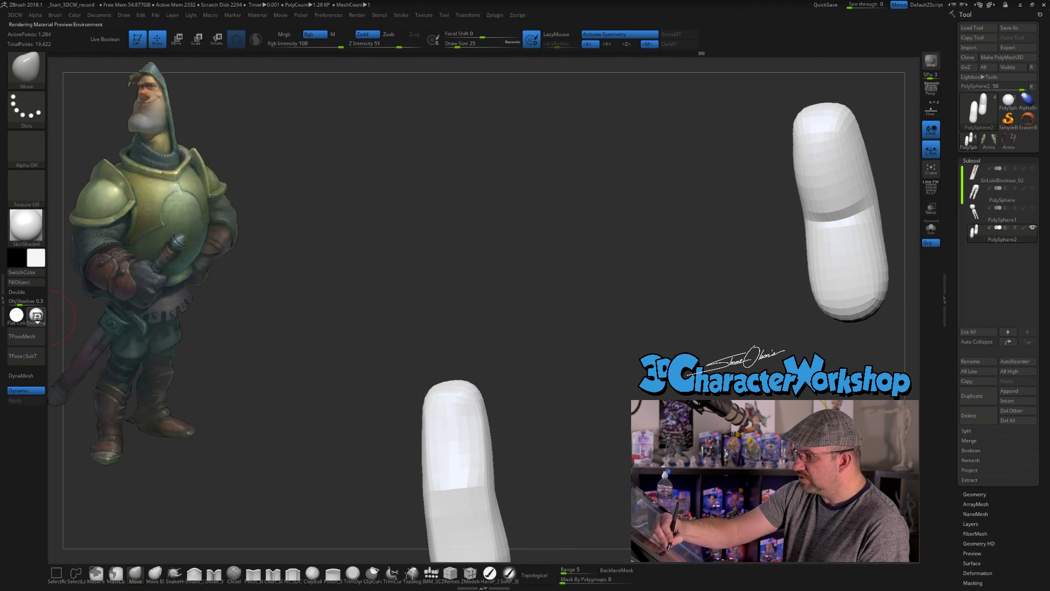
Switch the finger to the gray zbro material and refine the contour of its end with the Move brush
{"action": "key", "text": "m"}
{"action": "left_click", "coordinate": [273, 442]}
{"action": "mouse_move", "coordinate": [563, 412]}
{"action": "left_mouse_down"}
{"action": "mouse_move", "coordinate": [534, 430]}
{"action": "mouse_move", "coordinate": [414, 346]}
{"action": "left_mouse_up"}
{"action": "key", "text": "ctrl+shift+z"}
{"action": "key", "text": "ctrl+shift+z"}
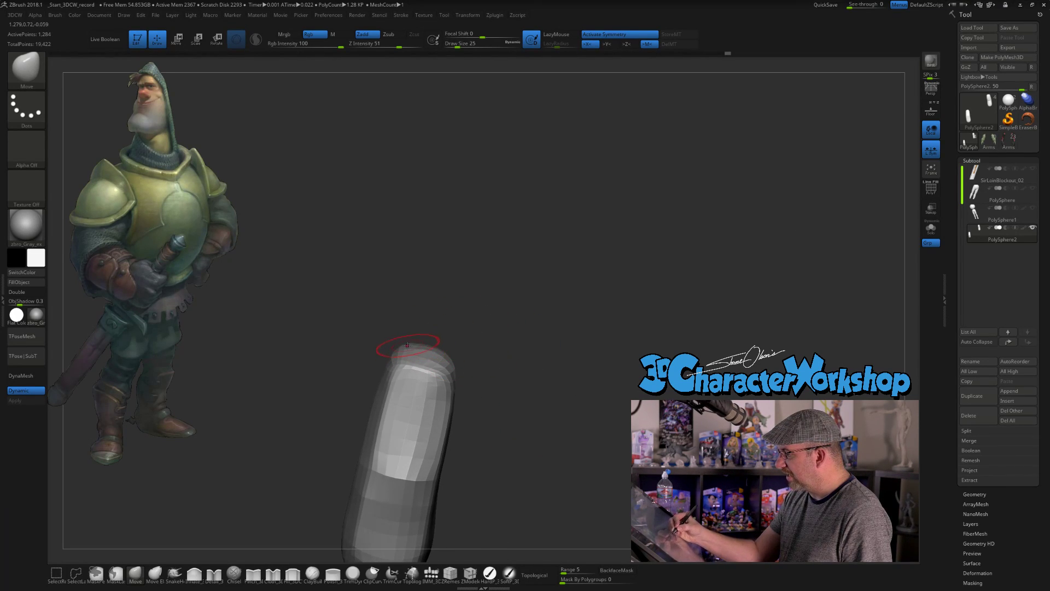
{"action": "key", "text": "ctrl+shift+z"}
{"action": "key", "text": "ctrl+shift+z"}
{"action": "key", "text": "ctrl+shift+z"}
{"action": "key", "text": "ctrl+shift+z"}
{"action": "key", "text": "ctrl+shift+z"}
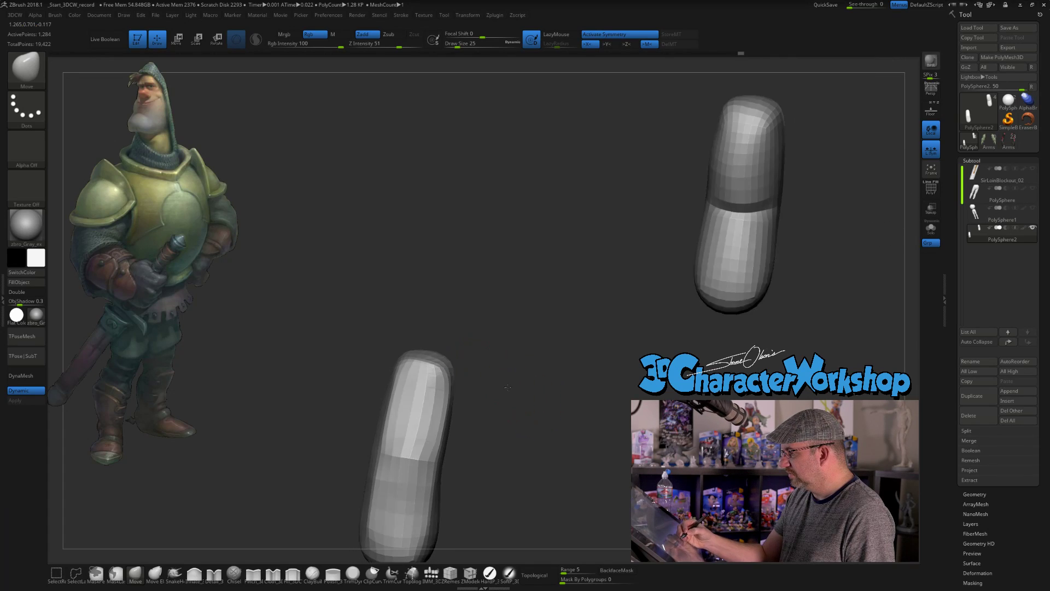
{"action": "key", "text": "ctrl+shift+z"}
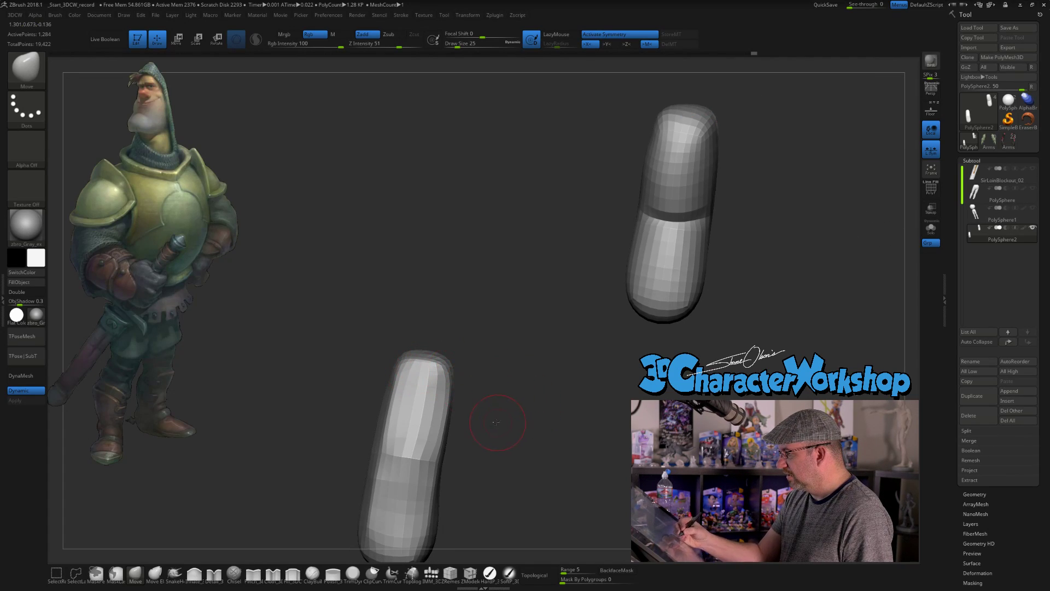
{"action": "key", "text": "ctrl+shift+z"}
{"action": "key", "text": "ctrl+shift+z"}
Mask the finger except its end and bend that end with the transform gizmo
{"action": "left_click_drag", "start_coordinate": [516, 428], "coordinate": [493, 443]}
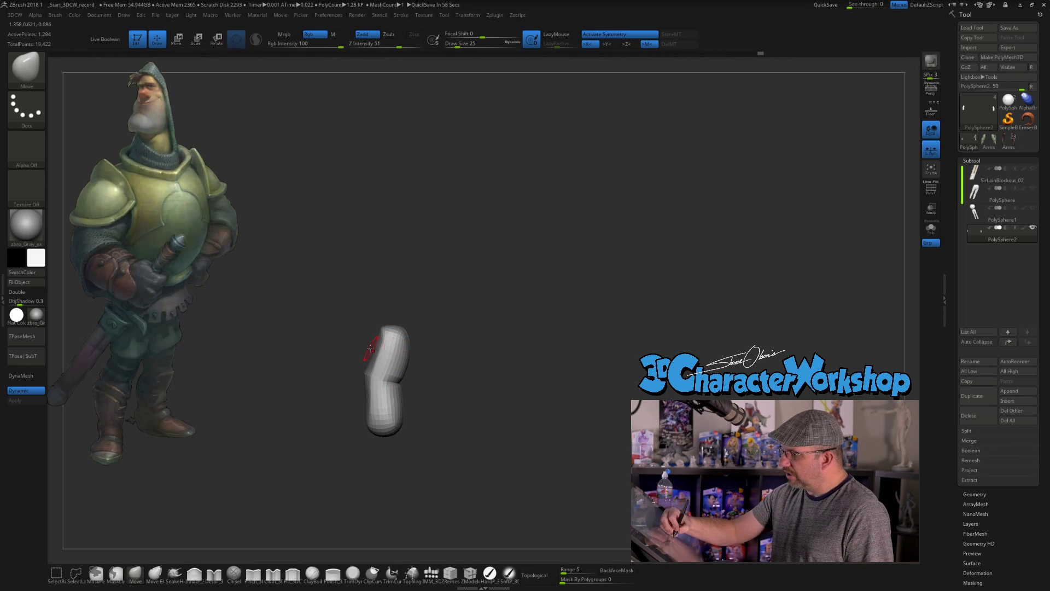
{"action": "mouse_move", "coordinate": [364, 345]}
{"action": "left_mouse_down", "text": "ctrl"}
{"action": "mouse_move", "coordinate": [421, 323]}
{"action": "mouse_move", "coordinate": [429, 364]}
{"action": "mouse_move", "coordinate": [474, 415]}
{"action": "left_mouse_up", "text": "ctrl"}
{"action": "left_click", "coordinate": [483, 414], "text": "ctrl"}
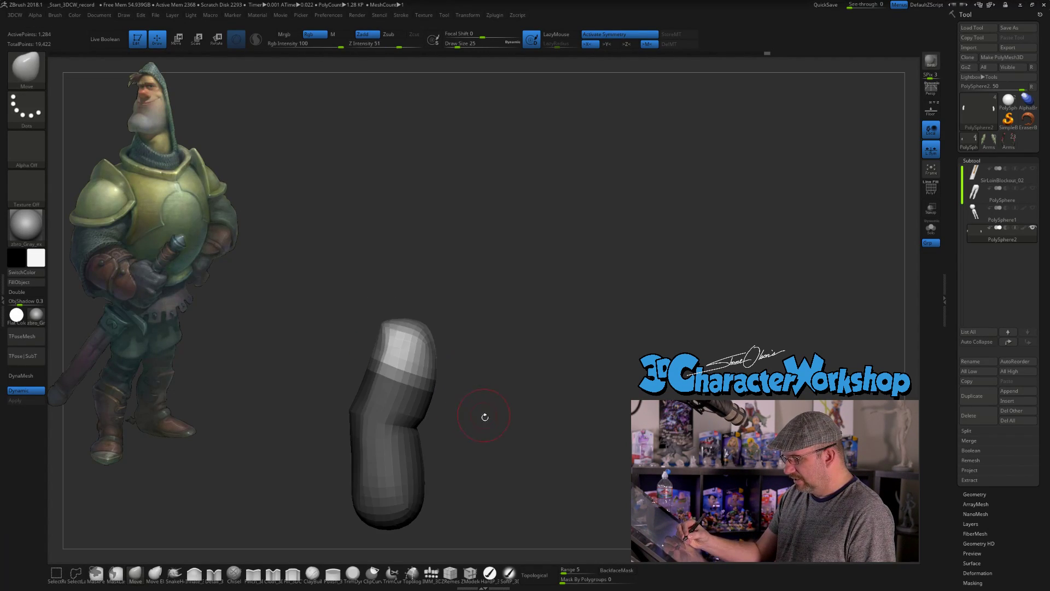
{"action": "key", "text": "w"}
{"action": "mouse_move", "coordinate": [419, 386]}
{"action": "left_mouse_down", "text": "alt"}
{"action": "mouse_move", "coordinate": [434, 343]}
{"action": "mouse_move", "coordinate": [439, 377]}
{"action": "left_mouse_up", "text": "alt"}
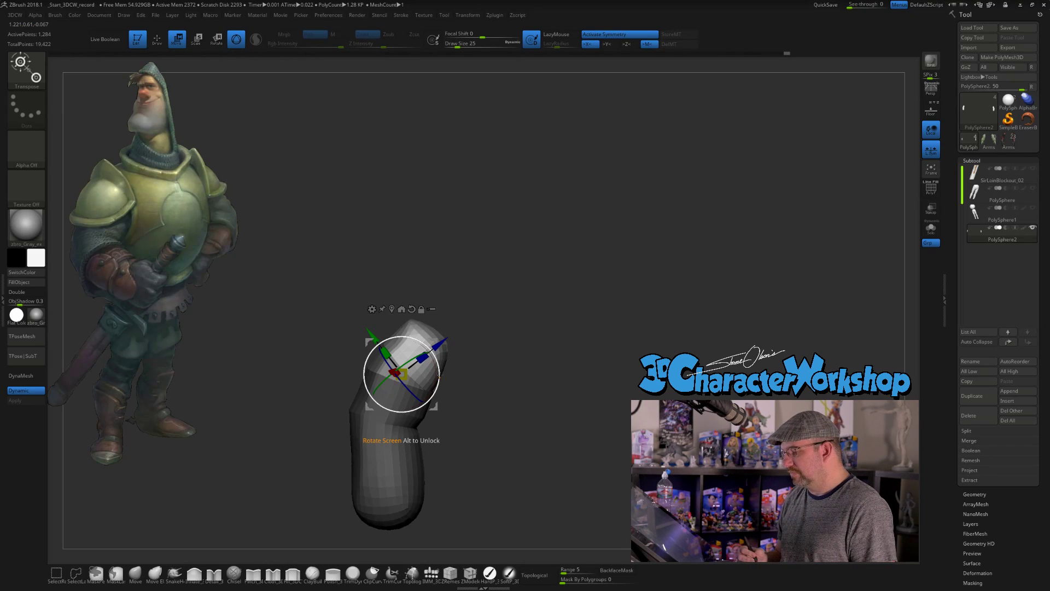
{"action": "key", "text": "ctrl+z"}
{"action": "mouse_move", "coordinate": [493, 411]}
{"action": "left_mouse_down", "text": "alt"}
{"action": "mouse_move", "coordinate": [502, 383]}
{"action": "mouse_move", "coordinate": [506, 411]}
{"action": "left_mouse_up", "text": "alt"}
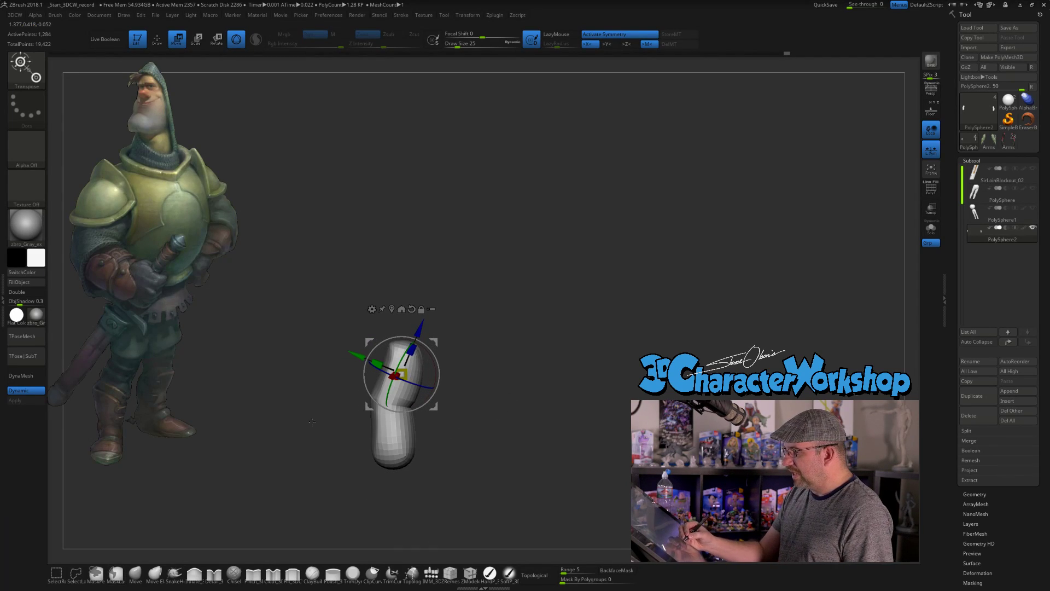
{"action": "key", "text": "ctrl+z"}
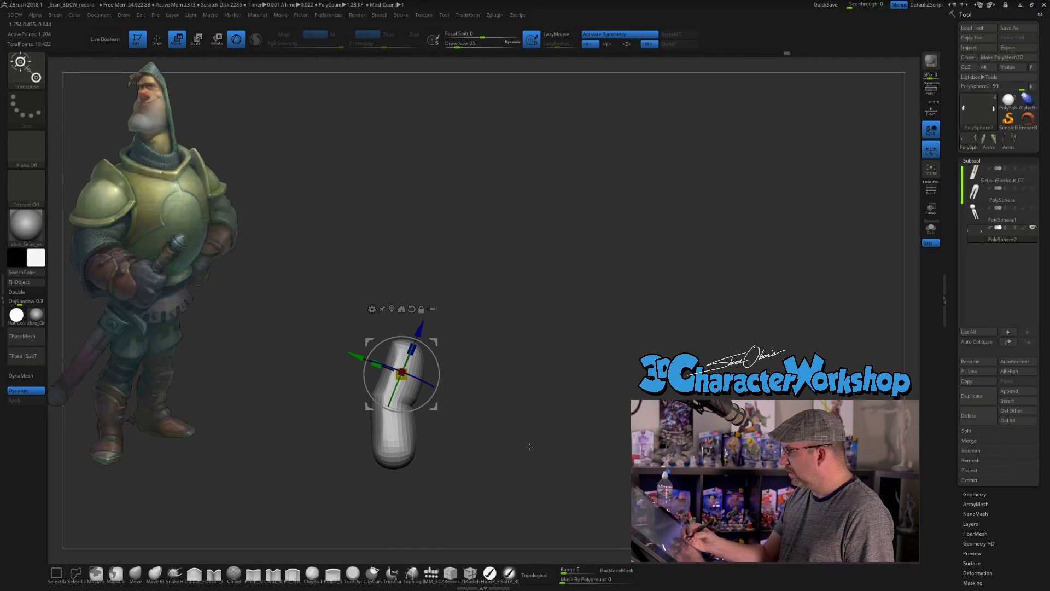
Turn on dynamic subdivision and unhide the rest of the character around the finger
{"action": "key", "text": "d"}
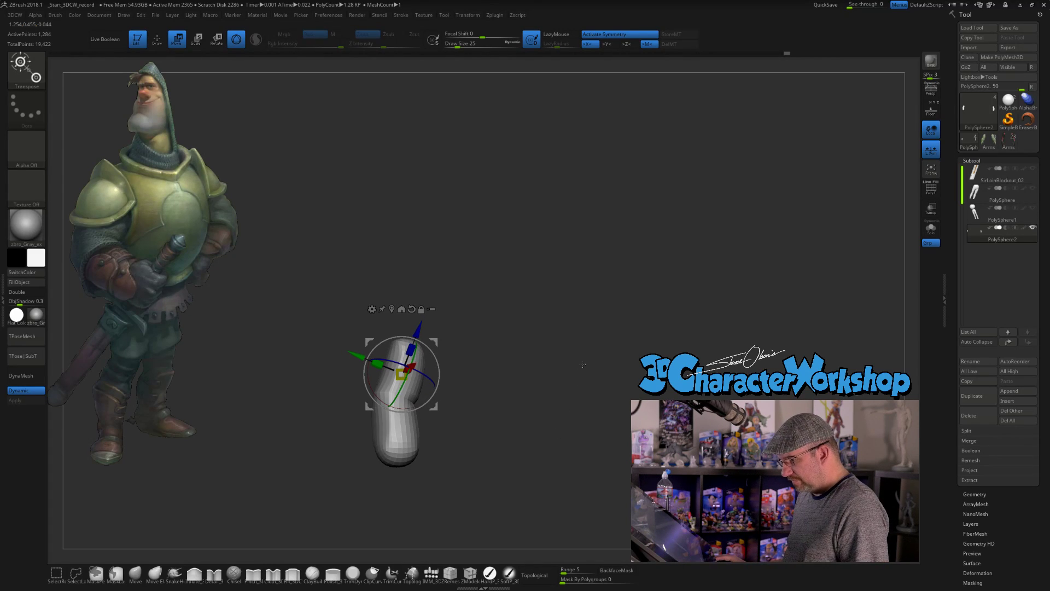
{"action": "key", "text": "q"}
{"action": "left_click", "coordinate": [521, 377], "text": "ctrl+shift"}
{"action": "left_click_drag", "start_coordinate": [521, 377], "coordinate": [548, 384]}
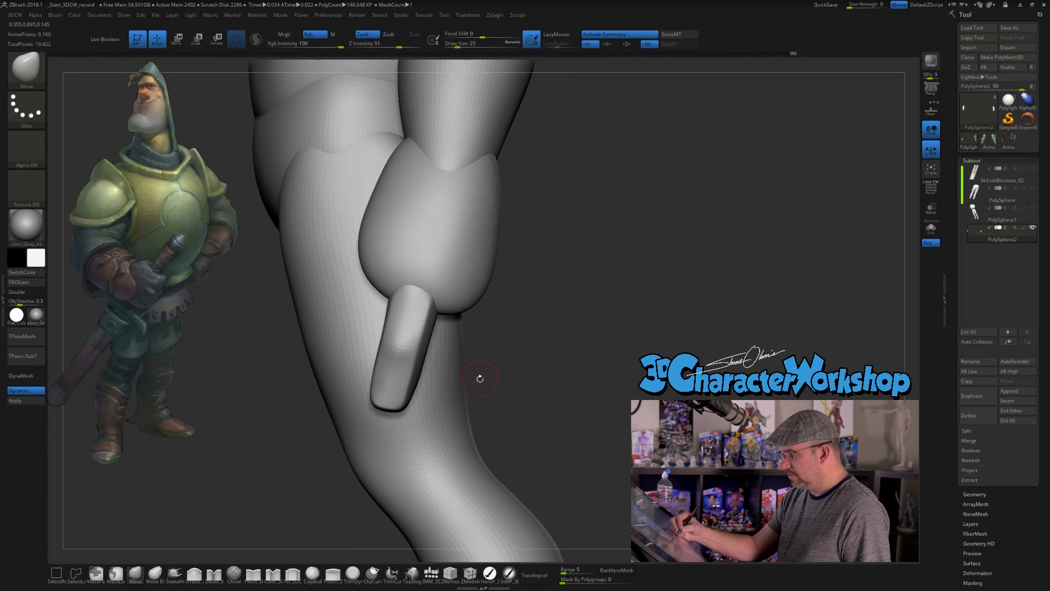
Mask everything except the finger with the transform gizmo and show the coloured polygroup wireframe
{"action": "key", "text": "w"}
{"action": "left_click_drag", "start_coordinate": [435, 345], "coordinate": [607, 291], "text": "alt"}
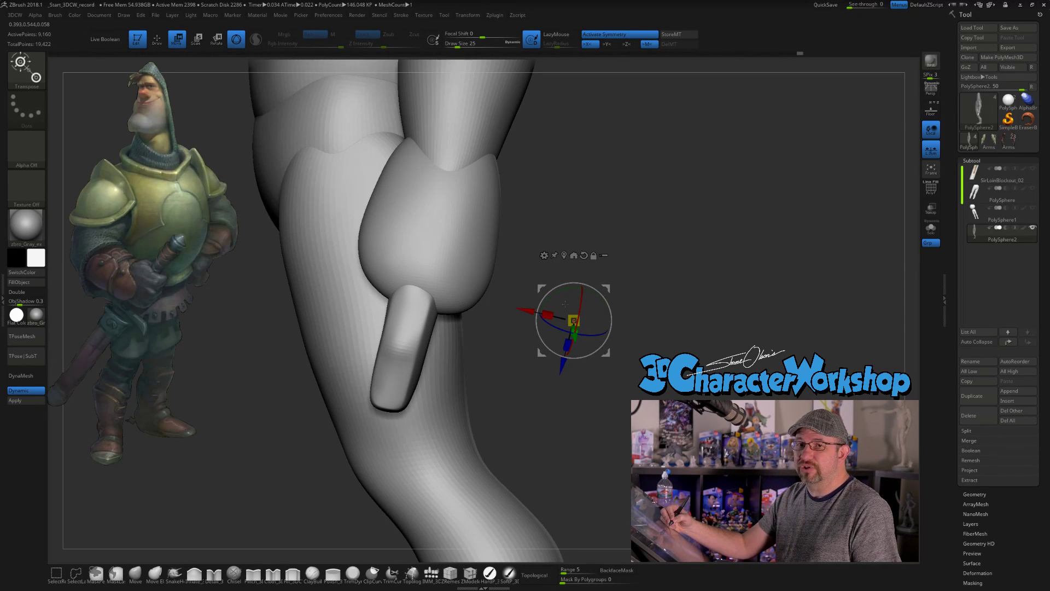
{"action": "left_click", "coordinate": [411, 353], "text": "ctrl"}
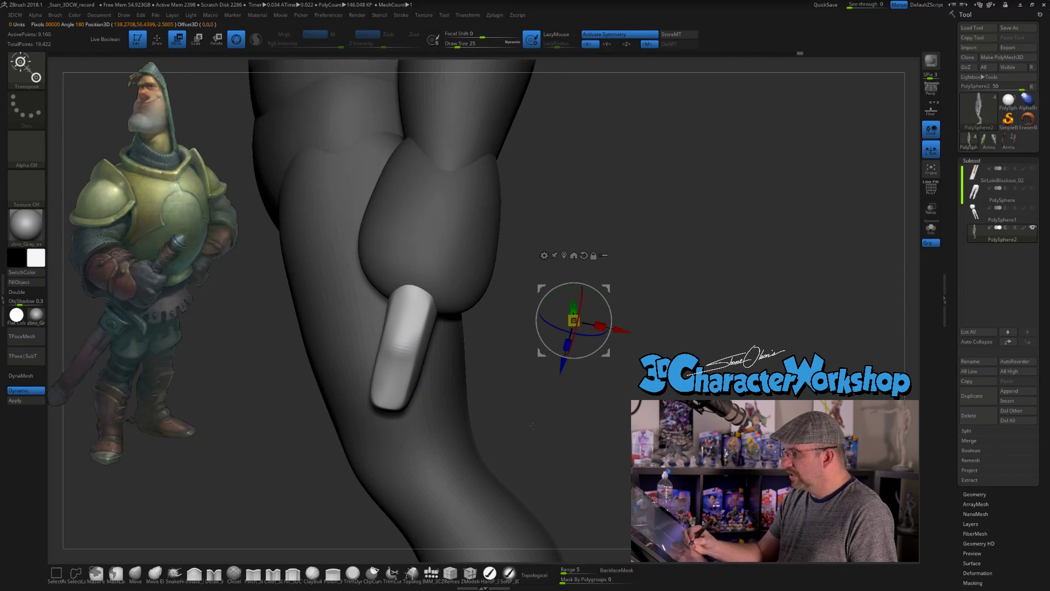
{"action": "left_click_drag", "start_coordinate": [534, 410], "coordinate": [535, 442], "text": "alt"}
{"action": "key", "text": "shift+f"}
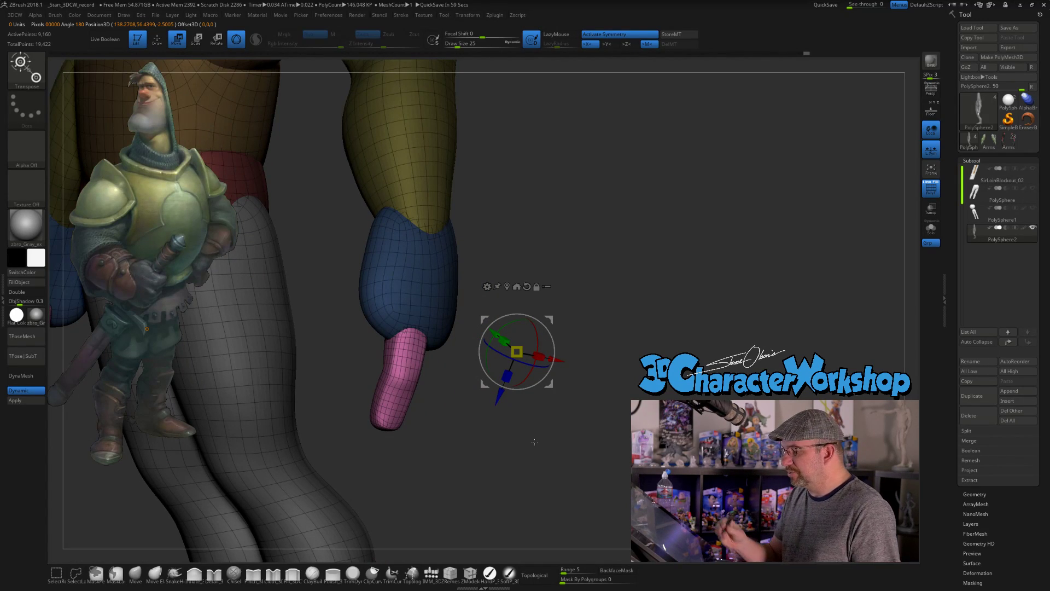
Place the transform gizmo clear of the hand and duplicate the finger alongside the original
{"action": "left_click_drag", "start_coordinate": [522, 444], "coordinate": [514, 372], "text": "alt"}
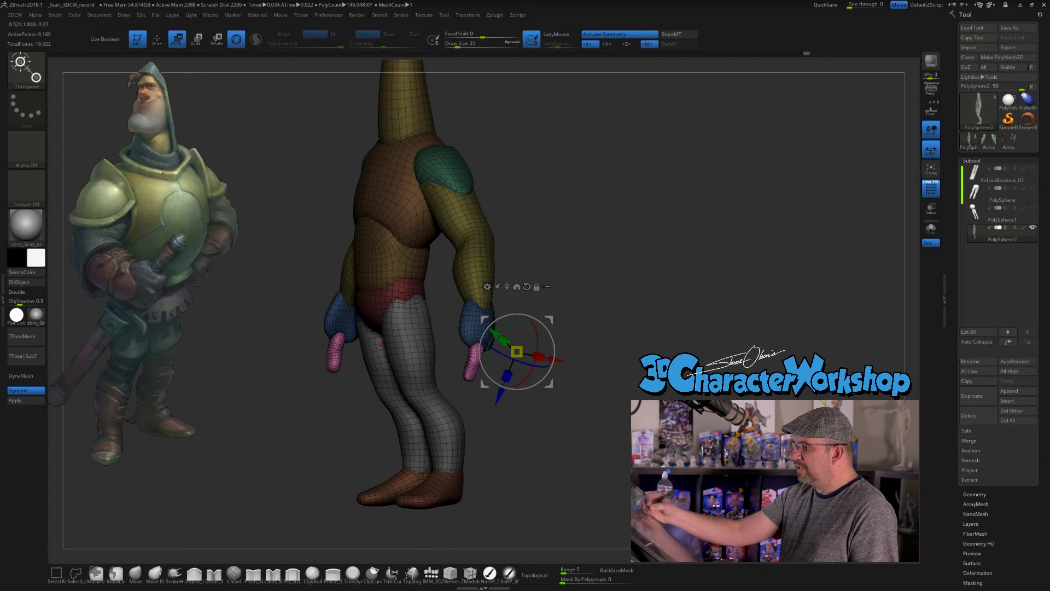
{"action": "left_click_drag", "start_coordinate": [593, 352], "coordinate": [635, 391]}
{"action": "left_click", "coordinate": [572, 284]}
{"action": "left_click_drag", "start_coordinate": [586, 316], "coordinate": [596, 251]}
{"action": "left_click_drag", "start_coordinate": [562, 282], "coordinate": [531, 291]}
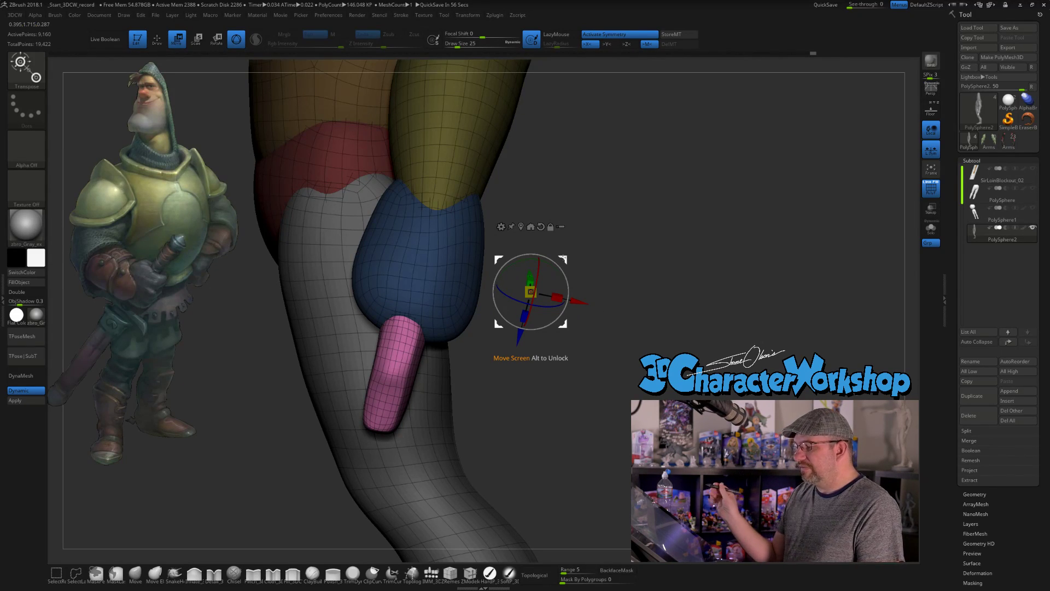
{"action": "left_click_drag", "start_coordinate": [533, 331], "coordinate": [715, 229], "text": "alt"}
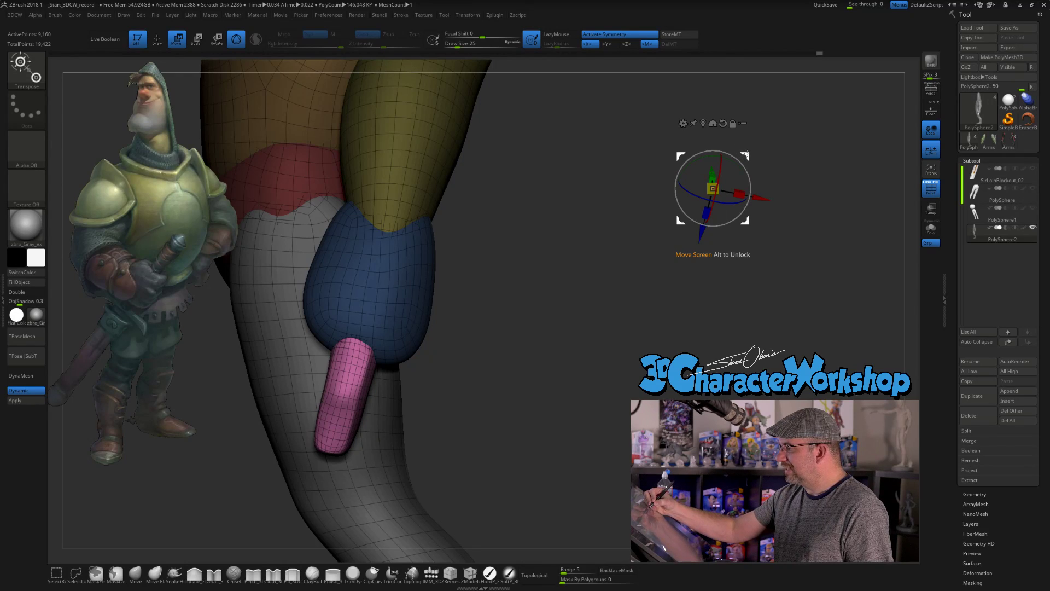
{"action": "key", "text": "ctrl"}
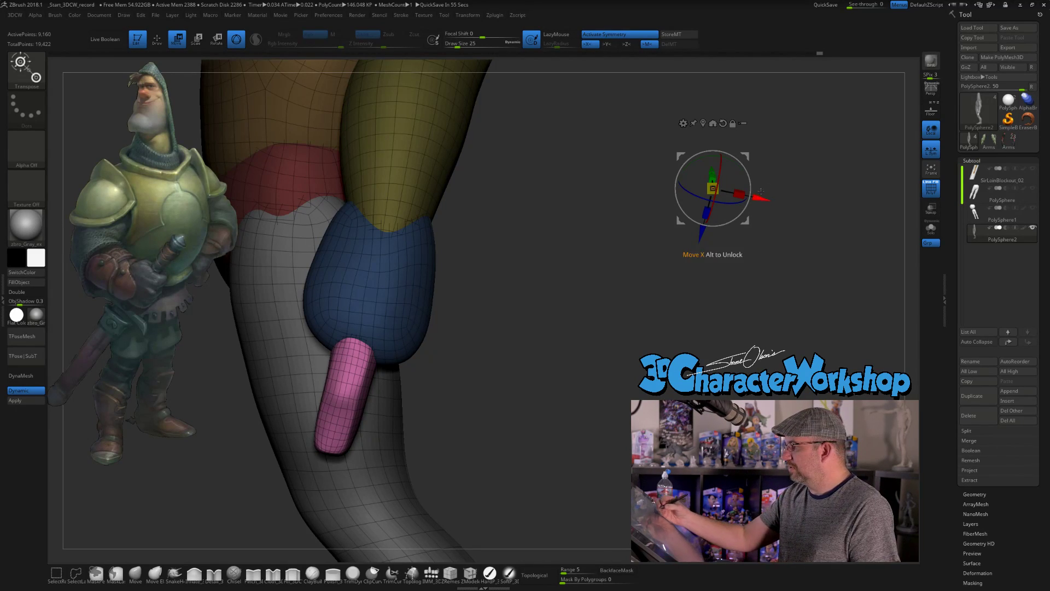
{"action": "key", "text": "ctrl"}
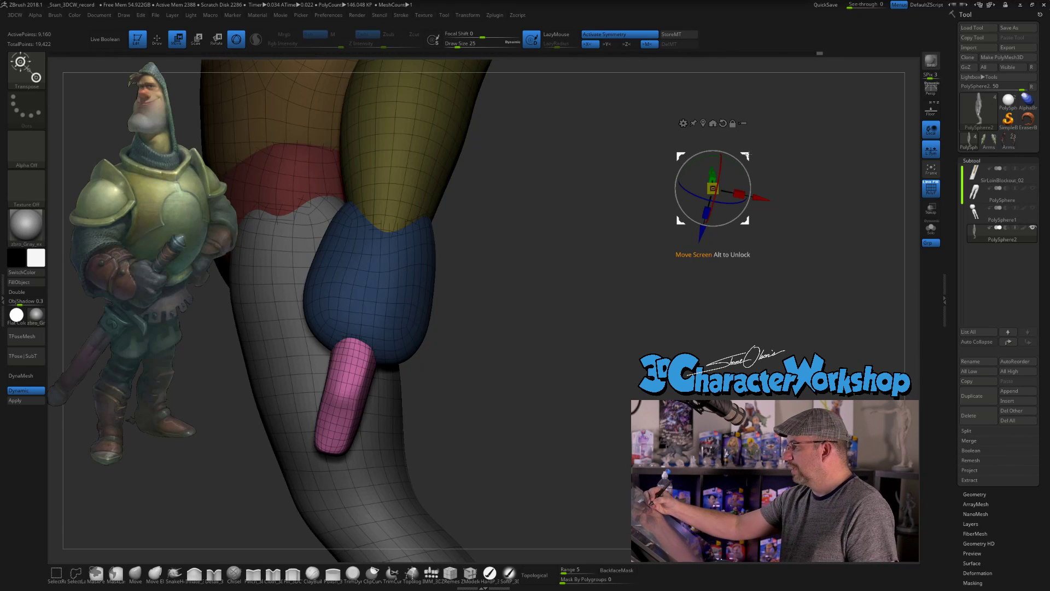
{"action": "left_click_drag", "start_coordinate": [748, 154], "coordinate": [714, 147], "text": "ctrl"}
Relocate the transform gizmo to the base of the duplicated finger
{"action": "mouse_move", "coordinate": [514, 410]}
{"action": "left_mouse_down"}
{"action": "mouse_move", "coordinate": [634, 405]}
{"action": "mouse_move", "coordinate": [515, 410]}
{"action": "left_mouse_up"}
{"action": "left_click_drag", "start_coordinate": [614, 343], "coordinate": [611, 375], "text": "alt"}
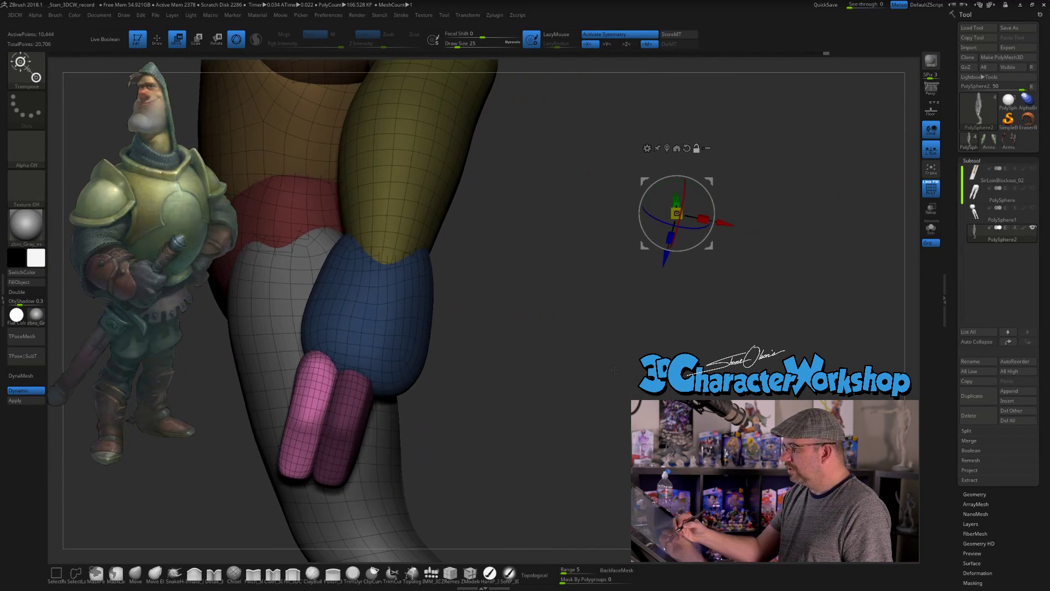
{"action": "left_click_drag", "start_coordinate": [710, 180], "coordinate": [355, 323], "text": "alt"}
{"action": "left_click_drag", "start_coordinate": [457, 373], "coordinate": [574, 370]}
{"action": "left_click_drag", "start_coordinate": [353, 324], "coordinate": [467, 363], "text": "alt"}
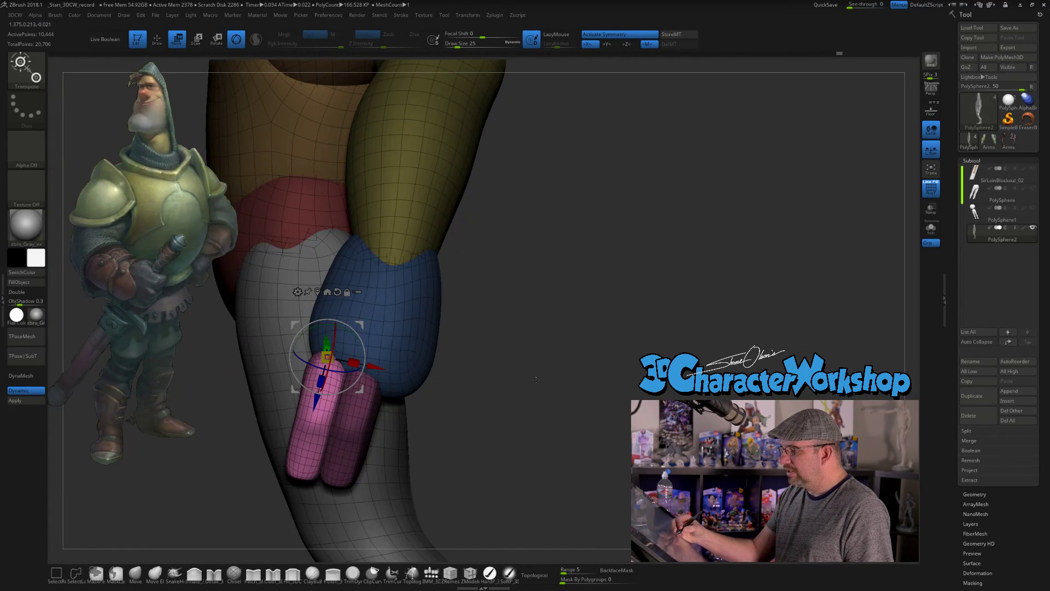
Position and rotate the duplicated finger at its base so it spreads away from the first finger
{"action": "left_click_drag", "start_coordinate": [536, 381], "coordinate": [566, 351], "text": "alt"}
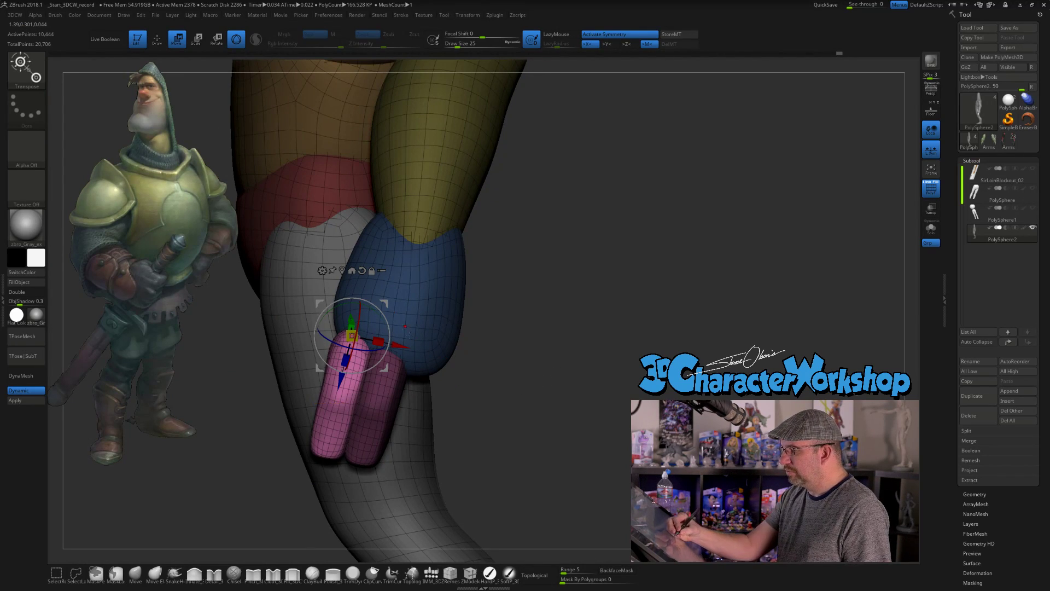
{"action": "left_click_drag", "start_coordinate": [381, 312], "coordinate": [386, 298]}
{"action": "left_click_drag", "start_coordinate": [352, 331], "coordinate": [381, 298]}
{"action": "left_click_drag", "start_coordinate": [365, 355], "coordinate": [565, 381]}
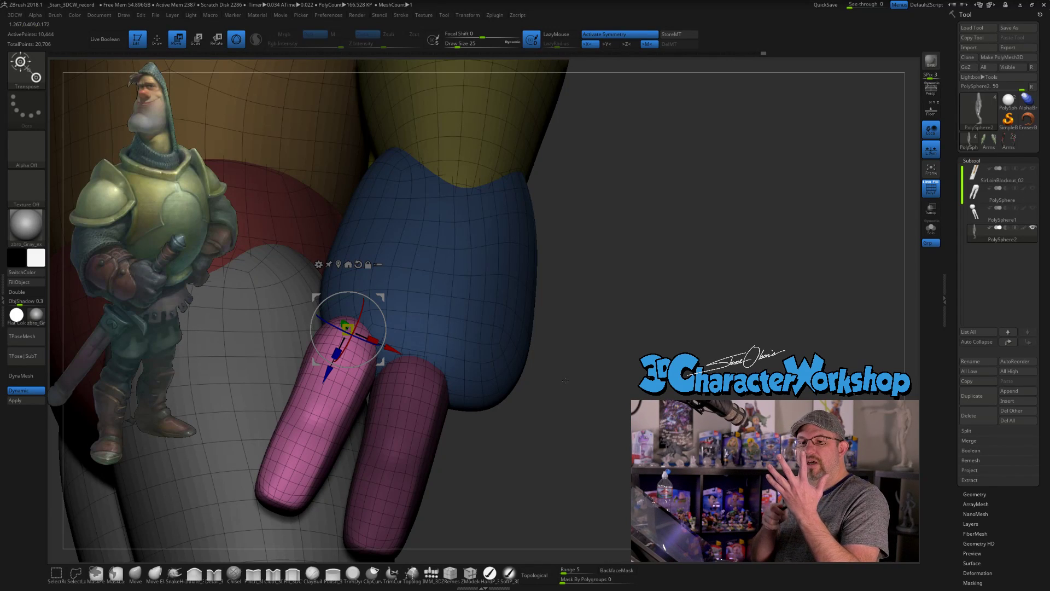
{"action": "left_click_drag", "start_coordinate": [565, 381], "coordinate": [540, 305]}
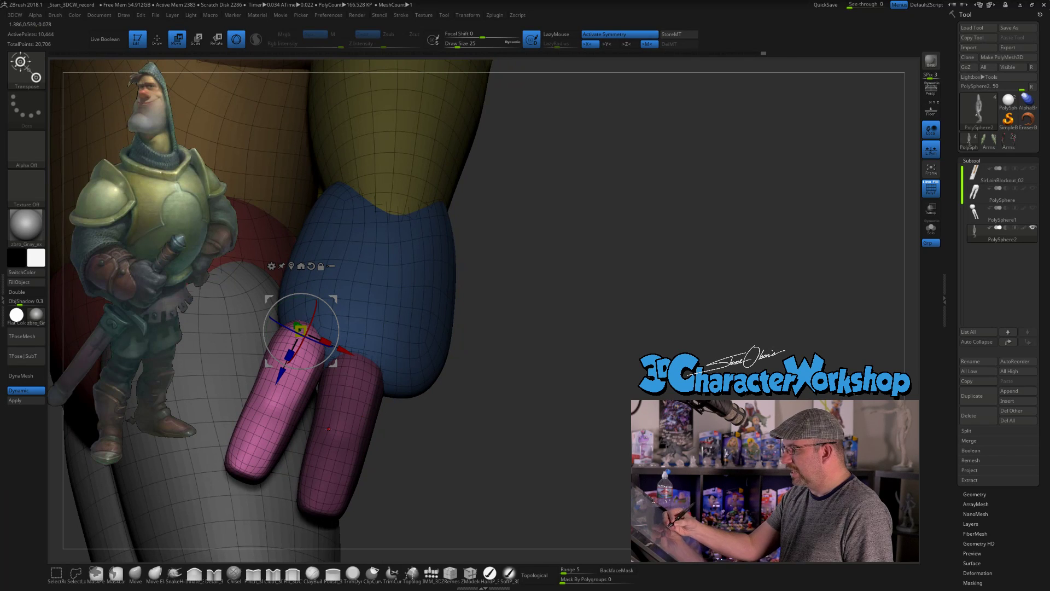
{"action": "left_click", "coordinate": [76, 572]}
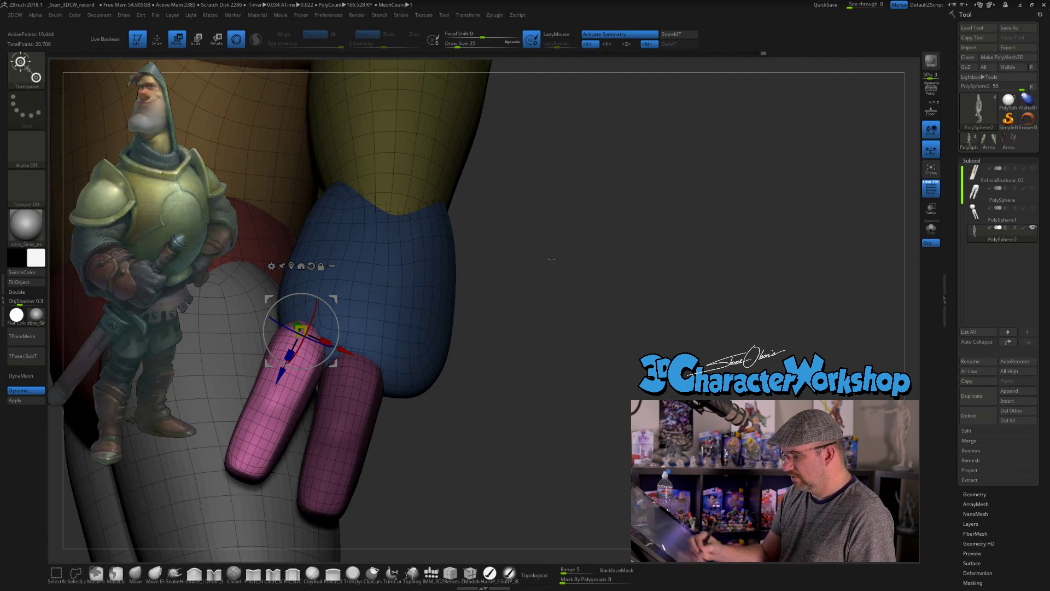
{"action": "key", "text": "ctrl+shift"}
{"action": "mouse_move", "coordinate": [505, 277]}
{"action": "left_mouse_down", "text": "ctrl+shift"}
{"action": "mouse_move", "coordinate": [513, 160]}
{"action": "mouse_move", "coordinate": [538, 197]}
{"action": "mouse_move", "coordinate": [544, 278]}
{"action": "mouse_move", "coordinate": [569, 156]}
{"action": "mouse_move", "coordinate": [592, 277]}
{"action": "mouse_move", "coordinate": [577, 299]}
{"action": "mouse_move", "coordinate": [495, 344]}
{"action": "mouse_move", "coordinate": [510, 266]}
{"action": "mouse_move", "coordinate": [570, 257]}
{"action": "mouse_move", "coordinate": [578, 292]}
{"action": "mouse_move", "coordinate": [627, 118]}
{"action": "mouse_move", "coordinate": [634, 386]}
{"action": "mouse_move", "coordinate": [645, 395]}
{"action": "mouse_move", "coordinate": [642, 375]}
{"action": "left_mouse_up", "text": "ctrl+shift"}
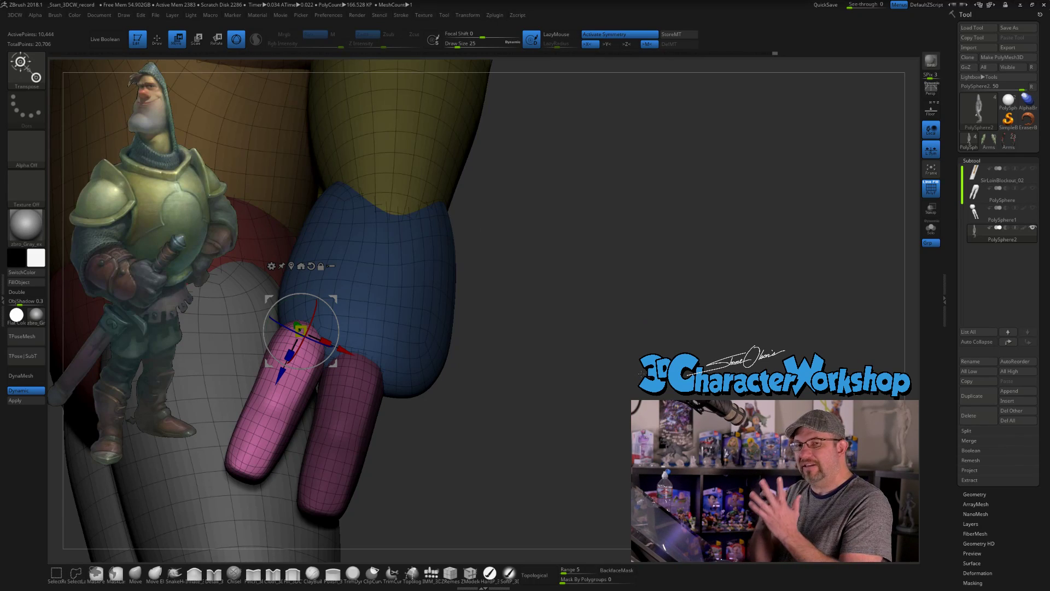
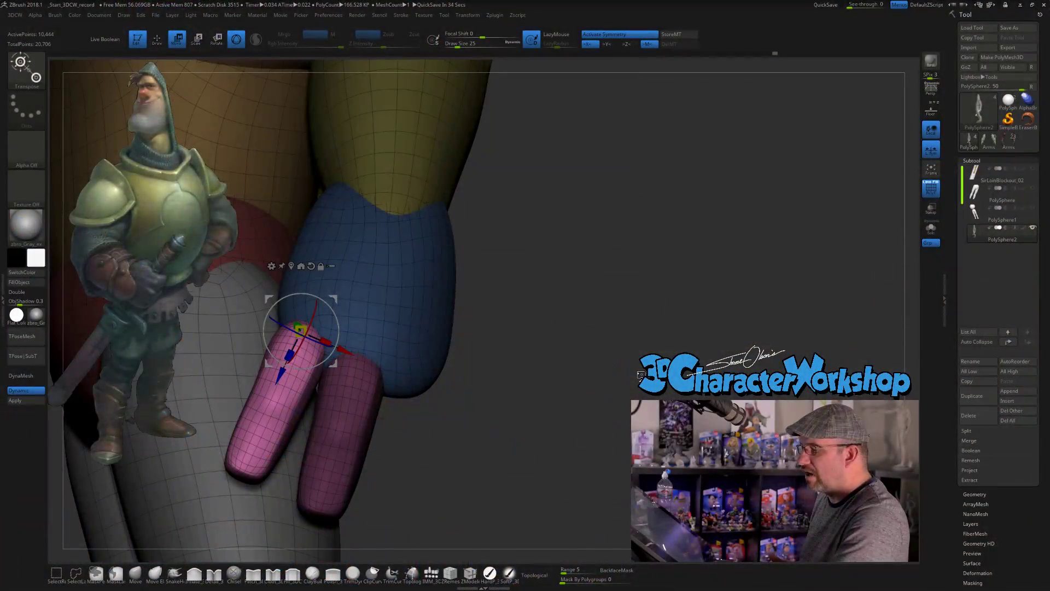
Refine the rotation and placement of the duplicated finger where its base meets the palm
{"action": "left_click_drag", "start_coordinate": [523, 398], "coordinate": [536, 367]}
{"action": "left_click_drag", "start_coordinate": [339, 311], "coordinate": [334, 309]}
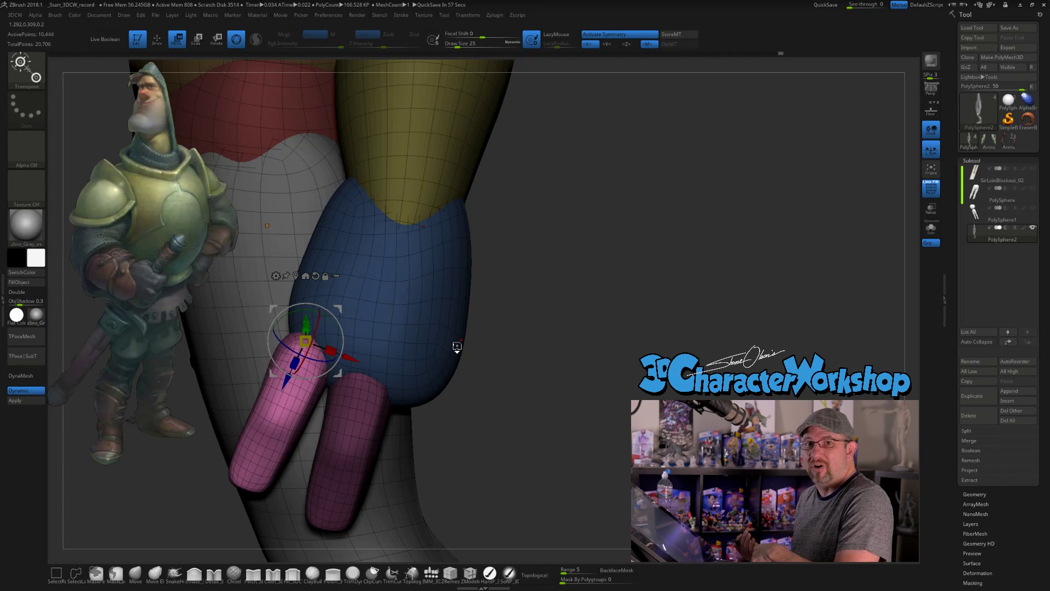
{"action": "left_click_drag", "start_coordinate": [338, 373], "coordinate": [335, 371]}
{"action": "left_click_drag", "start_coordinate": [505, 399], "coordinate": [457, 546]}
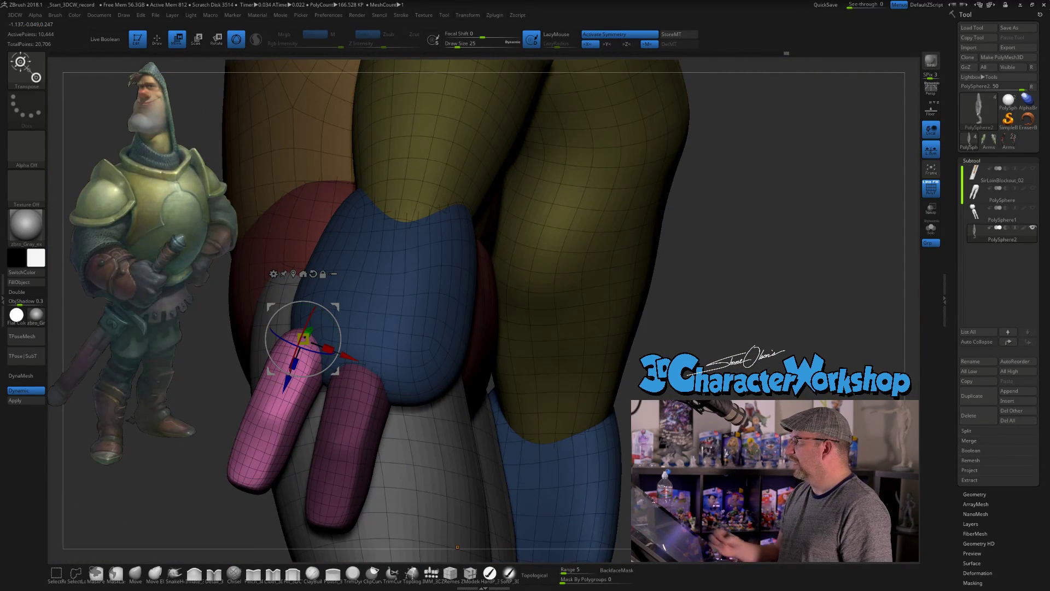
Rotate and reposition the duplicated finger as seen from the fingertips so it follows the curve of the knuckles
{"action": "left_click_drag", "start_coordinate": [707, 322], "coordinate": [708, 299]}
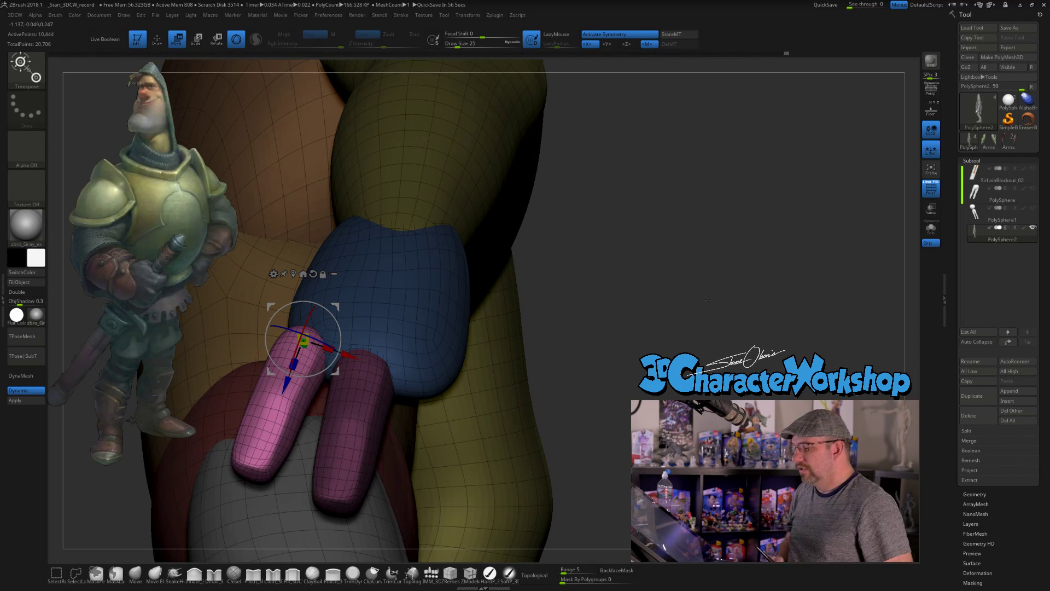
{"action": "left_click_drag", "start_coordinate": [708, 300], "coordinate": [424, 284]}
{"action": "left_click_drag", "start_coordinate": [349, 284], "coordinate": [352, 296]}
{"action": "left_click_drag", "start_coordinate": [449, 267], "coordinate": [457, 258]}
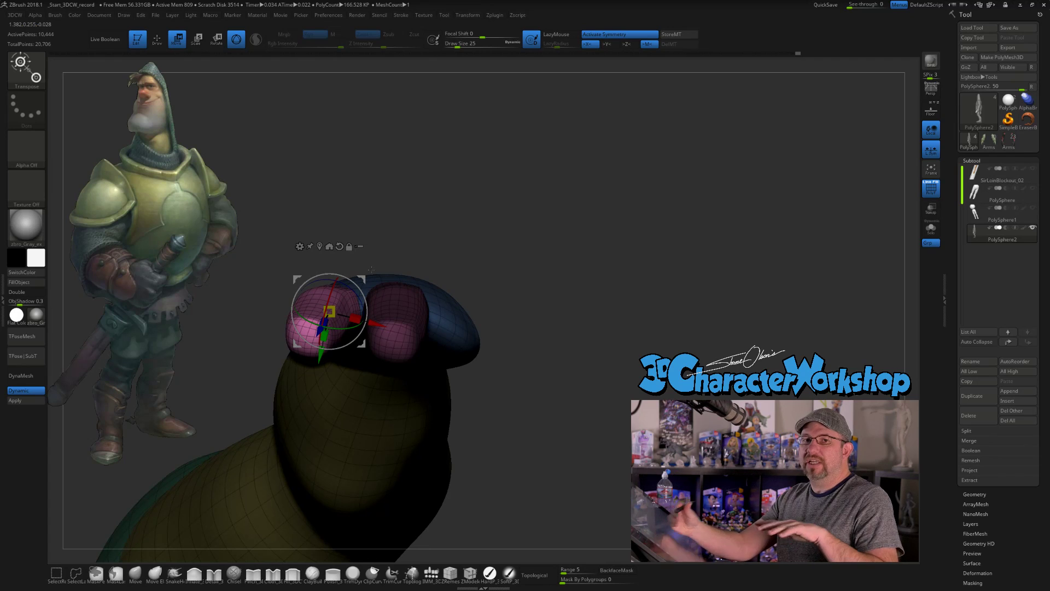
{"action": "left_click_drag", "start_coordinate": [378, 265], "coordinate": [392, 246]}
{"action": "left_click_drag", "start_coordinate": [352, 280], "coordinate": [356, 282]}
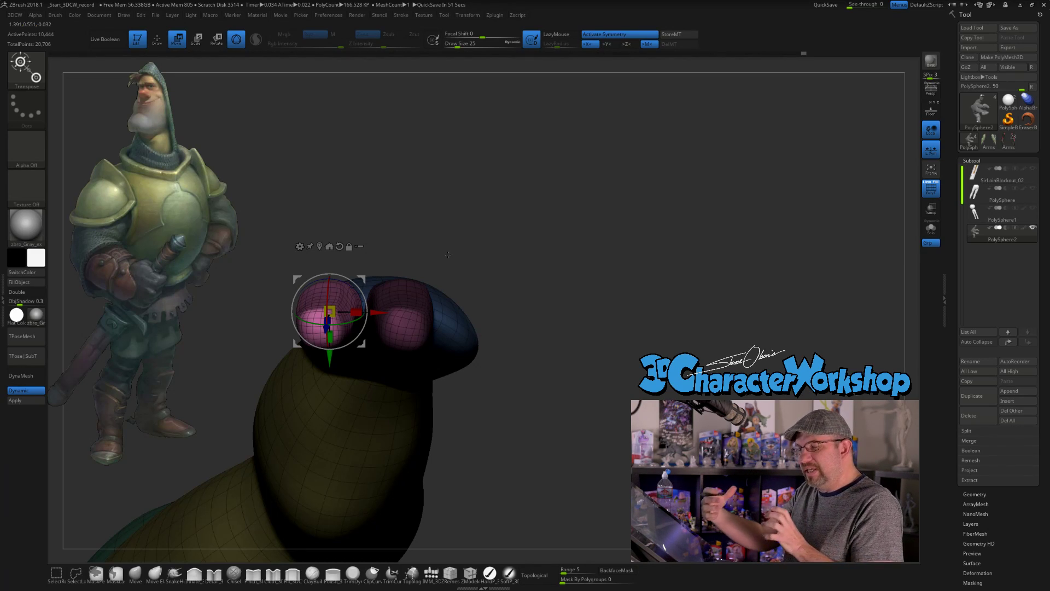
{"action": "key", "text": "ctrl+shift"}
{"action": "mouse_move", "coordinate": [497, 214]}
{"action": "left_mouse_down", "text": "ctrl+shift"}
{"action": "mouse_move", "coordinate": [501, 244]}
{"action": "mouse_move", "coordinate": [509, 212]}
{"action": "mouse_move", "coordinate": [579, 211]}
{"action": "mouse_move", "coordinate": [548, 252]}
{"action": "mouse_move", "coordinate": [550, 210]}
{"action": "left_mouse_up", "text": "ctrl+shift"}
{"action": "mouse_move", "coordinate": [616, 208]}
{"action": "left_mouse_down", "text": "ctrl+shift"}
{"action": "mouse_move", "coordinate": [618, 254]}
{"action": "mouse_move", "coordinate": [584, 211]}
{"action": "left_mouse_up", "text": "ctrl+shift"}
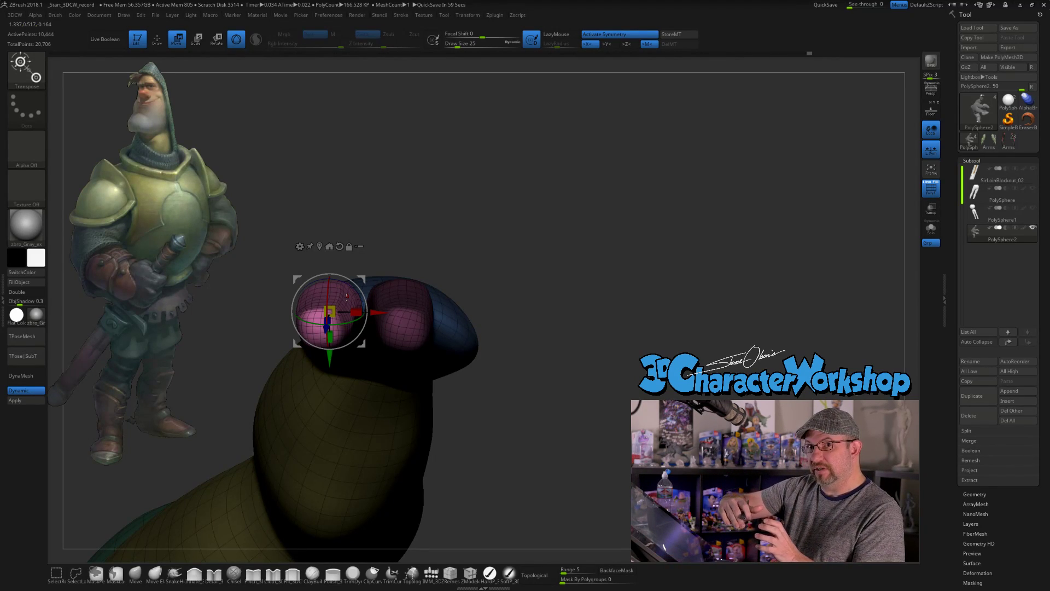
Invert the mask, assign the duplicated finger its own polygroup and clear the mask
{"action": "left_click_drag", "start_coordinate": [526, 285], "coordinate": [563, 371]}
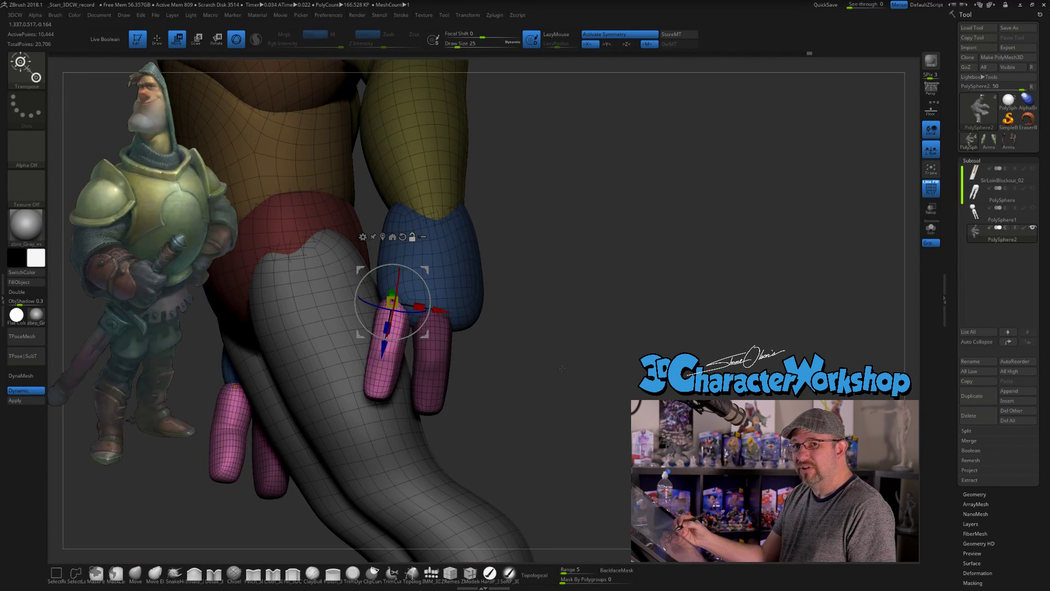
{"action": "key", "text": "ctrl"}
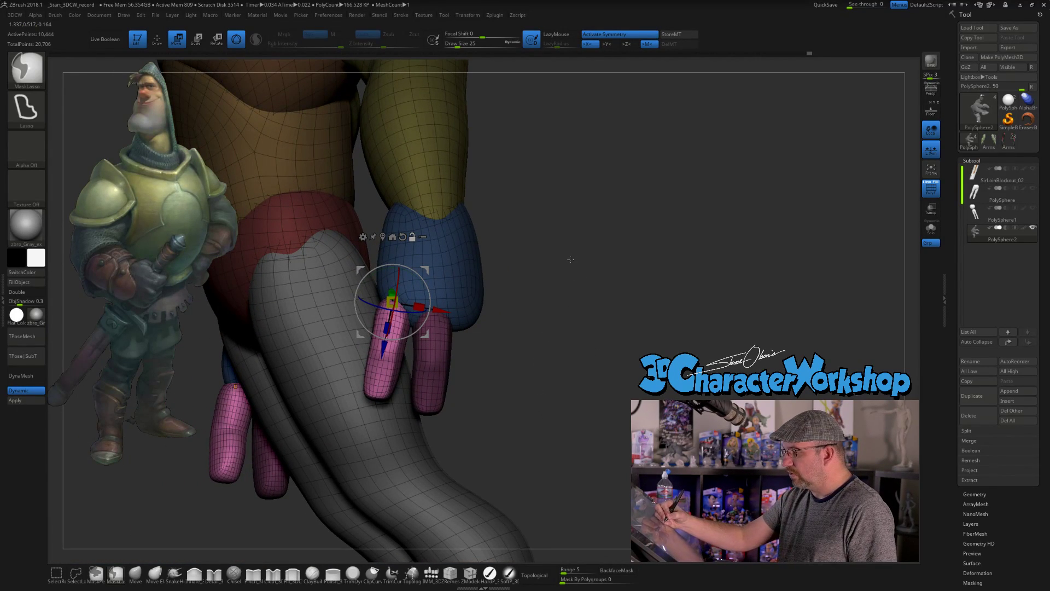
{"action": "left_click", "coordinate": [569, 259], "text": "ctrl"}
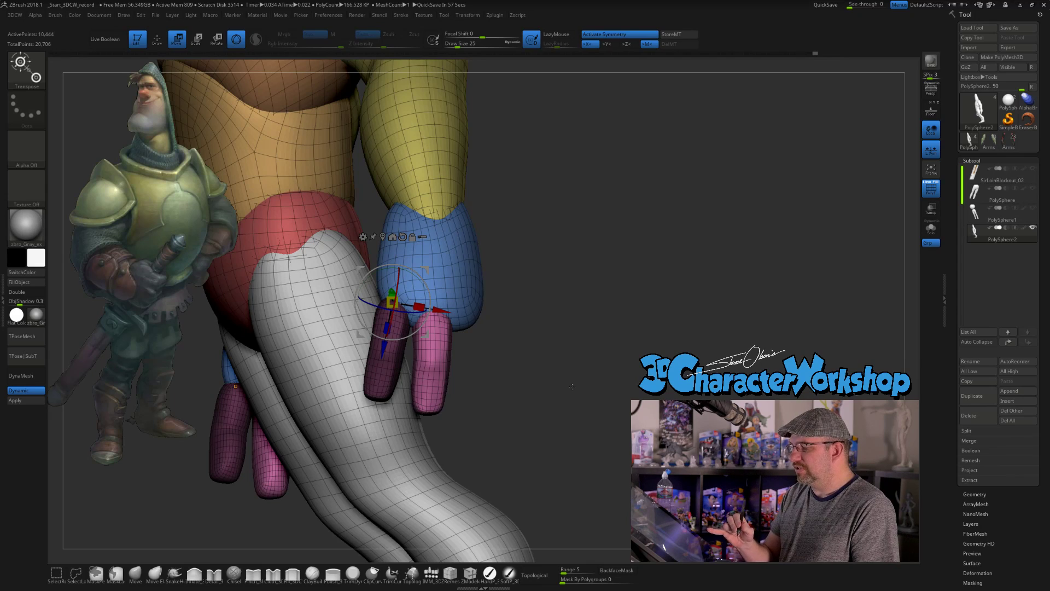
{"action": "key", "text": "ctrl"}
{"action": "left_click", "coordinate": [572, 387], "text": "ctrl"}
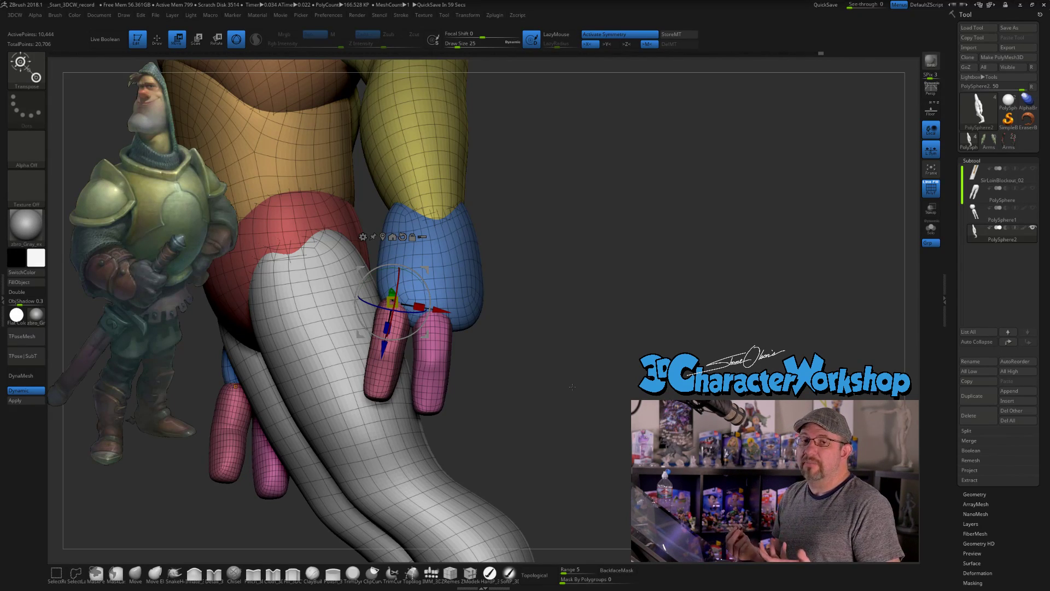
Mask everything except the original finger and duplicate it to the opposite side of the palm as a third finger
{"action": "left_click_drag", "start_coordinate": [572, 387], "coordinate": [531, 348]}
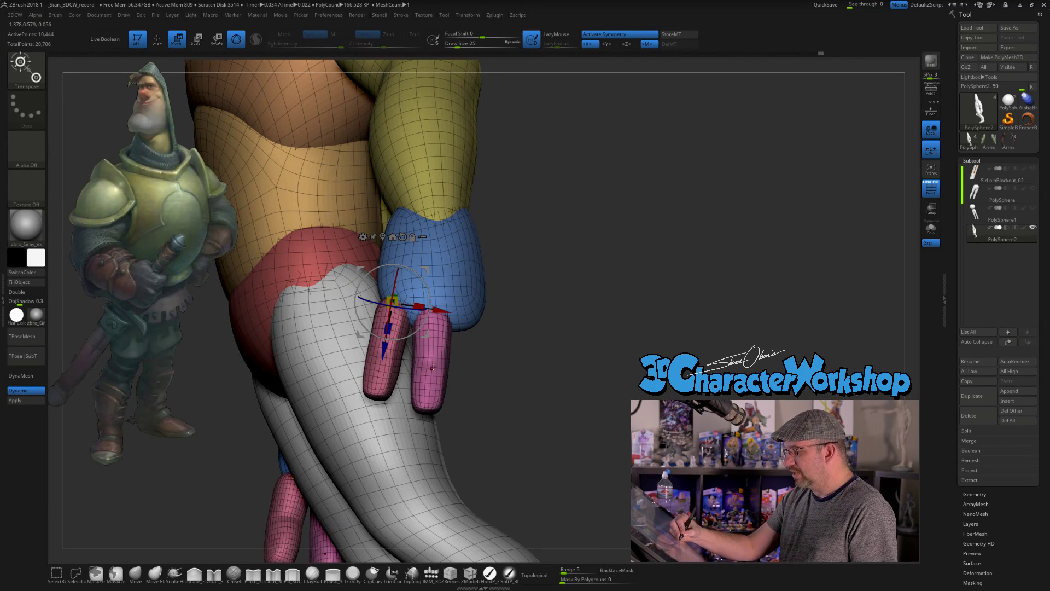
{"action": "left_click", "coordinate": [428, 346], "text": "ctrl"}
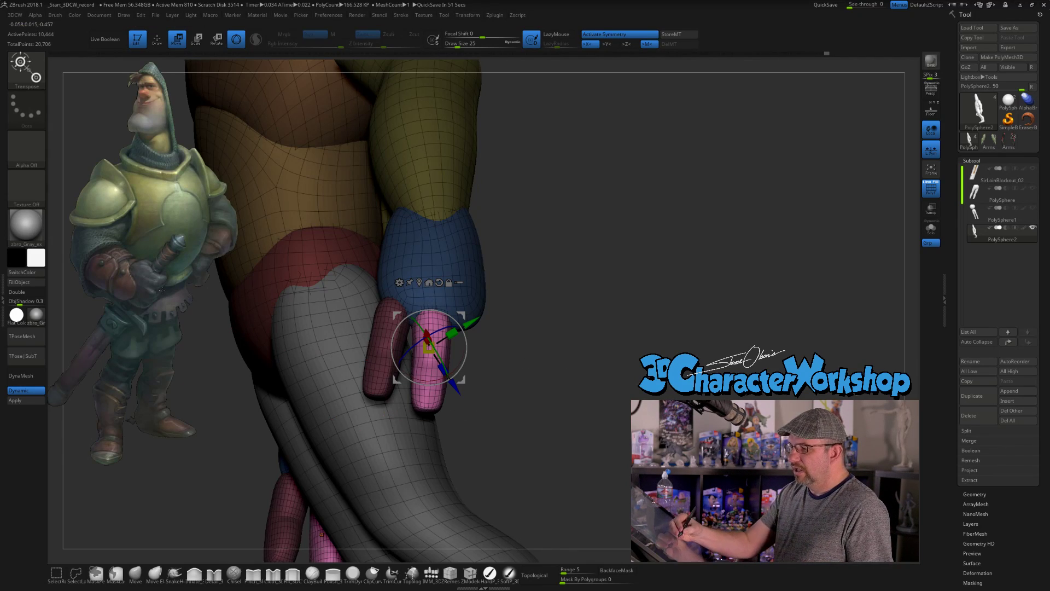
{"action": "left_click_drag", "start_coordinate": [526, 377], "coordinate": [612, 341]}
{"action": "right_click_drag", "start_coordinate": [613, 340], "coordinate": [589, 360], "text": "alt"}
{"action": "left_click_drag", "start_coordinate": [590, 359], "coordinate": [470, 328]}
{"action": "left_click_drag", "start_coordinate": [379, 316], "coordinate": [482, 362], "text": "ctrl"}
Relocate the transform gizmo to the third finger's base and rotate the finger to fit the palm
{"action": "left_click_drag", "start_coordinate": [428, 308], "coordinate": [435, 246], "text": "alt"}
{"action": "left_click_drag", "start_coordinate": [439, 285], "coordinate": [492, 398]}
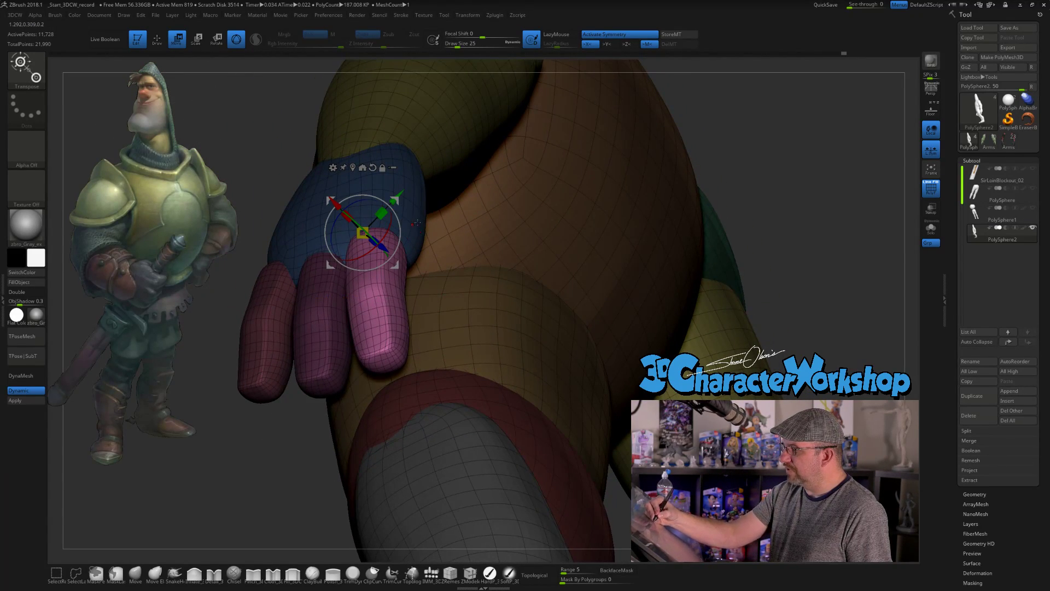
{"action": "left_click_drag", "start_coordinate": [408, 211], "coordinate": [397, 129]}
{"action": "left_click_drag", "start_coordinate": [394, 177], "coordinate": [398, 182]}
{"action": "left_click_drag", "start_coordinate": [465, 123], "coordinate": [515, 238]}
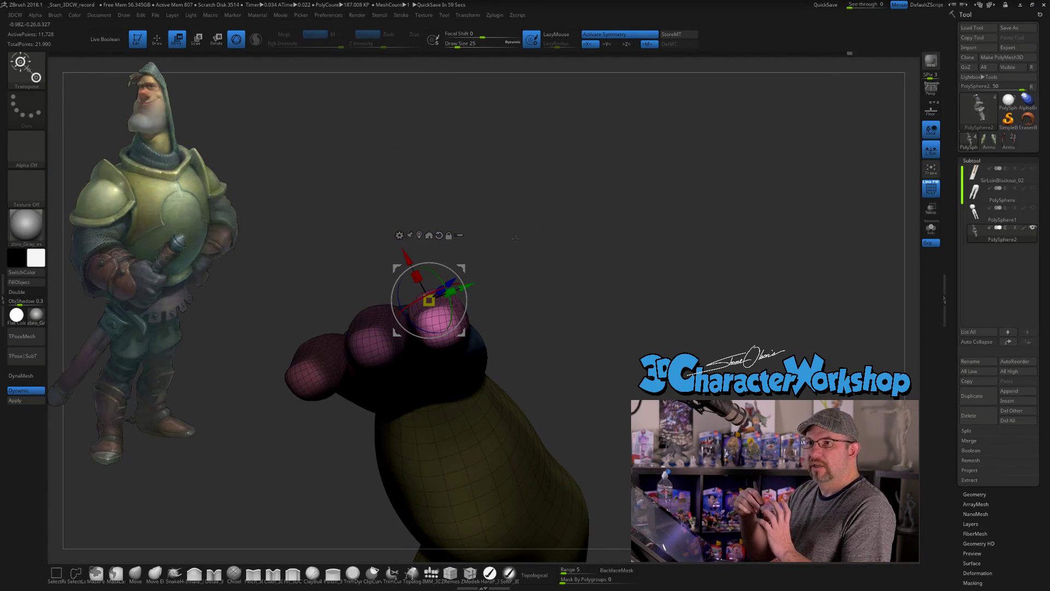
Reposition the gizmo on the third finger and fine-tune the finger's rotation and offset along the knuckle arc
{"action": "left_click_drag", "start_coordinate": [516, 238], "coordinate": [574, 326]}
{"action": "left_click_drag", "start_coordinate": [462, 268], "coordinate": [475, 279], "text": "alt"}
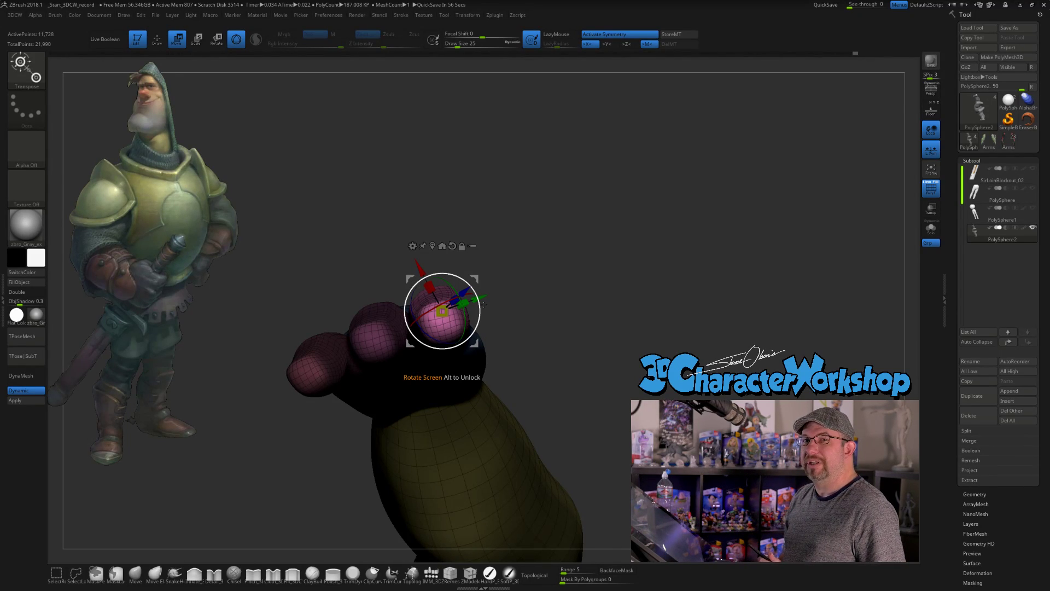
{"action": "left_click_drag", "start_coordinate": [472, 290], "coordinate": [526, 398]}
{"action": "left_click_drag", "start_coordinate": [442, 314], "coordinate": [442, 322]}
{"action": "left_click_drag", "start_coordinate": [474, 282], "coordinate": [482, 287]}
{"action": "mouse_move", "coordinate": [569, 271]}
{"action": "left_mouse_down"}
{"action": "mouse_move", "coordinate": [646, 298]}
{"action": "mouse_move", "coordinate": [615, 301]}
{"action": "mouse_move", "coordinate": [537, 276]}
{"action": "mouse_move", "coordinate": [619, 330]}
{"action": "mouse_move", "coordinate": [598, 293]}
{"action": "left_mouse_up"}
Switch to the Move brush, clear the mask and give the third finger its own polygroup
{"action": "key", "text": "q"}
{"action": "key", "text": "s"}
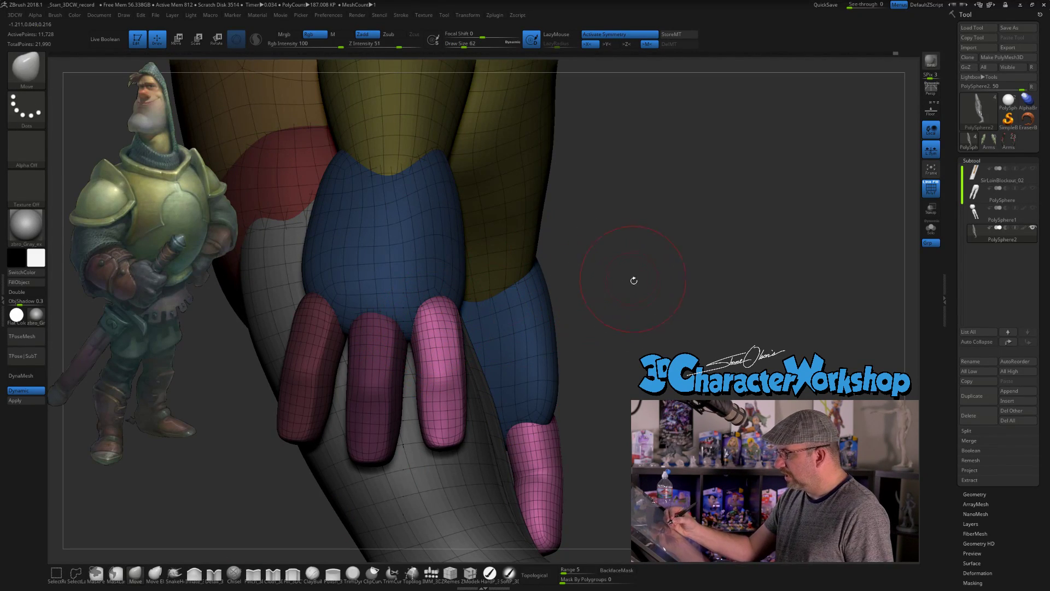
{"action": "left_click", "coordinate": [629, 292], "text": "ctrl"}
{"action": "key", "text": "ctrl+w"}
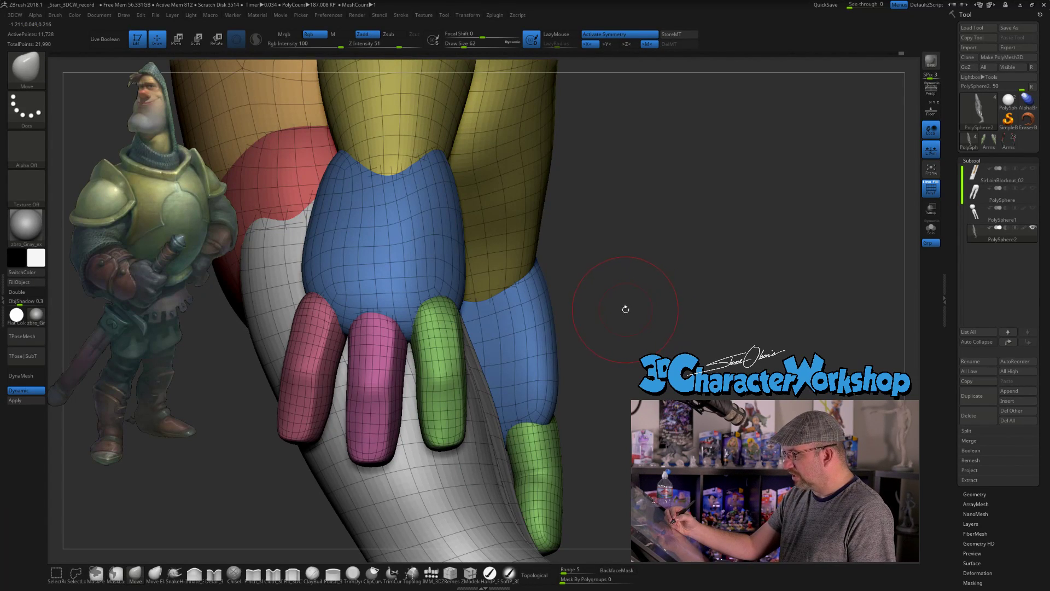
Enable topological masking for the Move brush, set its draw size to 68 and nudge the red finger near its base
{"action": "left_click_drag", "start_coordinate": [624, 318], "coordinate": [623, 315]}
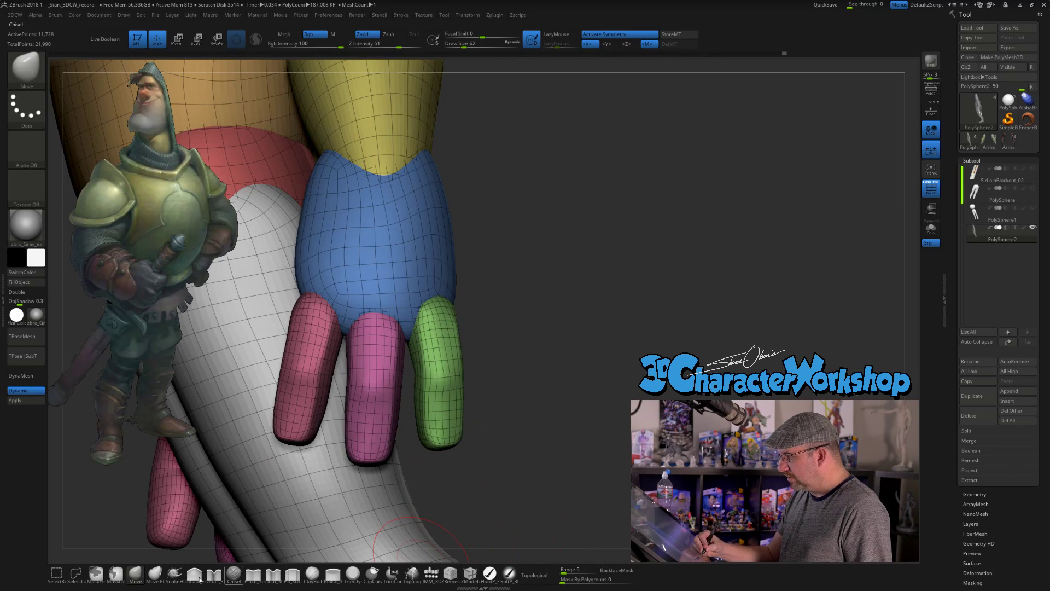
{"action": "left_click", "coordinate": [529, 576]}
{"action": "key", "text": "s"}
{"action": "left_click", "coordinate": [511, 355]}
{"action": "key", "text": "s"}
{"action": "left_click", "coordinate": [503, 333]}
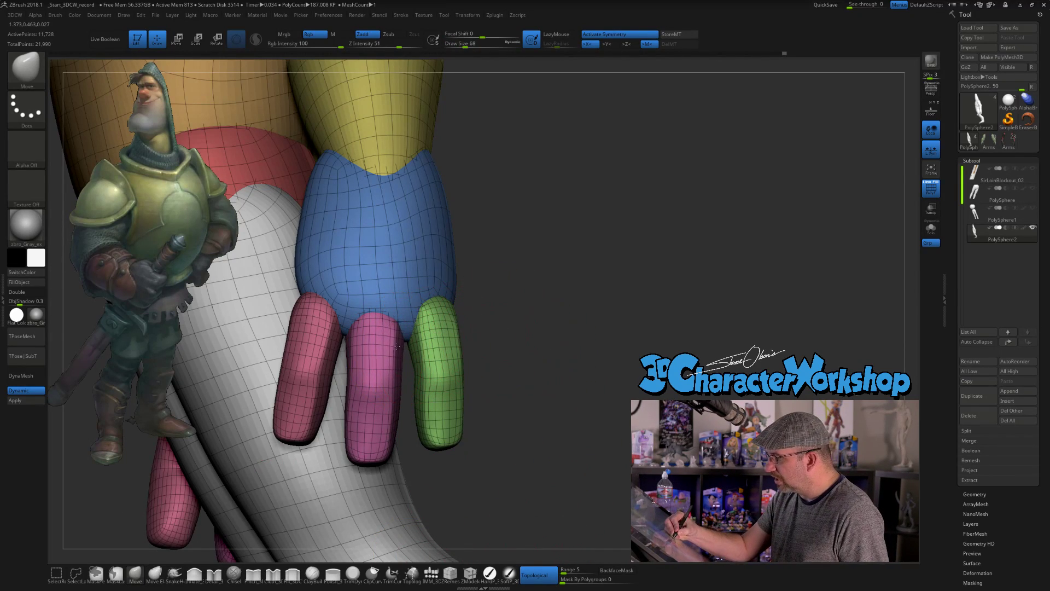
{"action": "left_click_drag", "start_coordinate": [344, 333], "coordinate": [338, 336]}
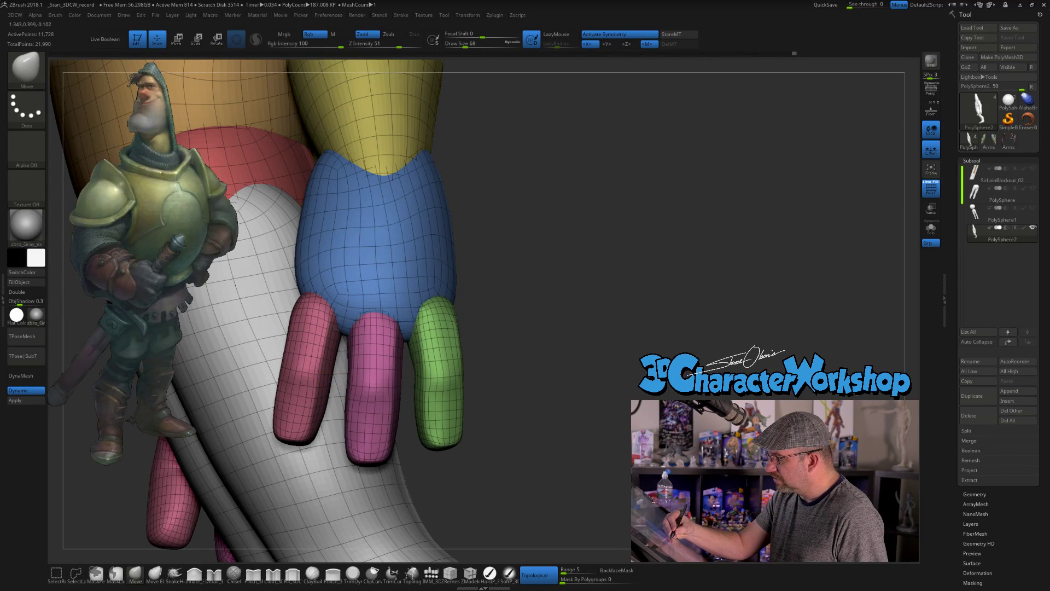
Adjust the shape and spacing of the fingers with the topological Move brush, focusing on the green finger
{"action": "mouse_move", "coordinate": [515, 359]}
{"action": "left_mouse_down"}
{"action": "mouse_move", "coordinate": [579, 352]}
{"action": "mouse_move", "coordinate": [552, 347]}
{"action": "left_mouse_up"}
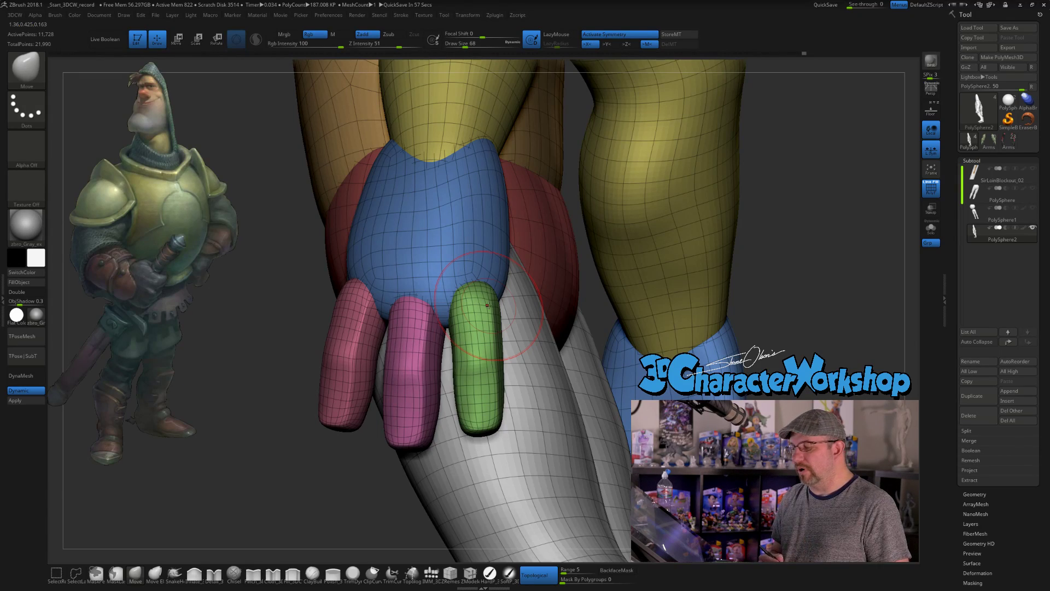
{"action": "left_click_drag", "start_coordinate": [608, 304], "coordinate": [604, 345]}
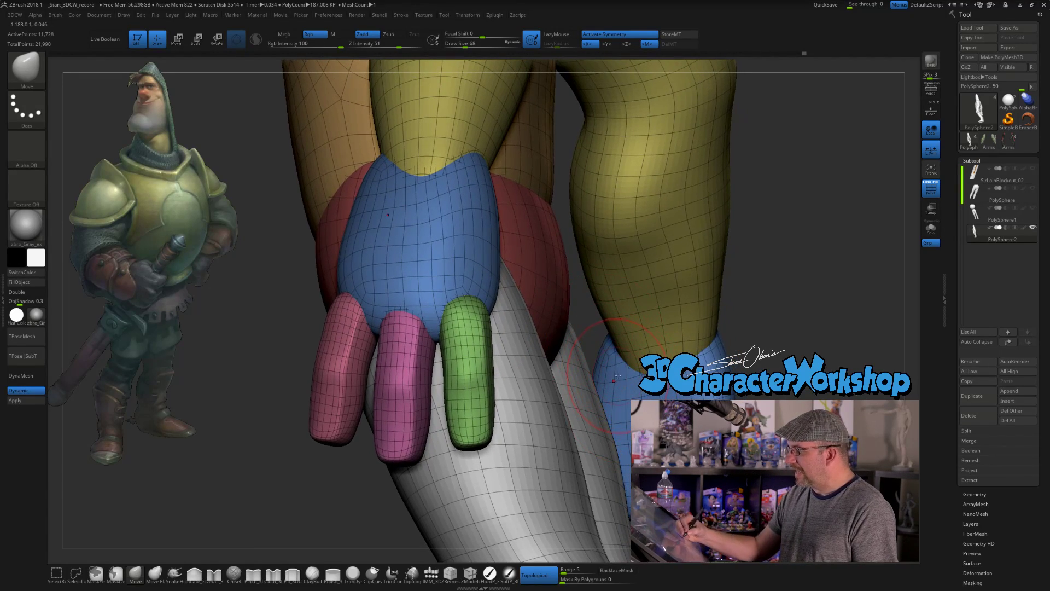
{"action": "right_click_drag", "start_coordinate": [528, 481], "coordinate": [564, 490]}
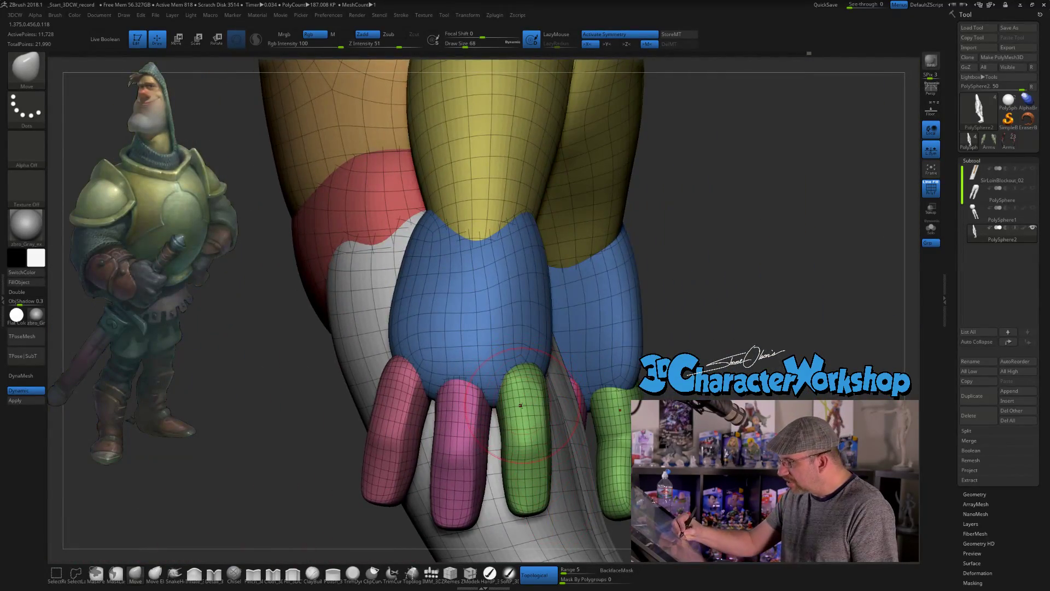
{"action": "right_click_drag", "start_coordinate": [528, 404], "coordinate": [504, 391], "text": "alt"}
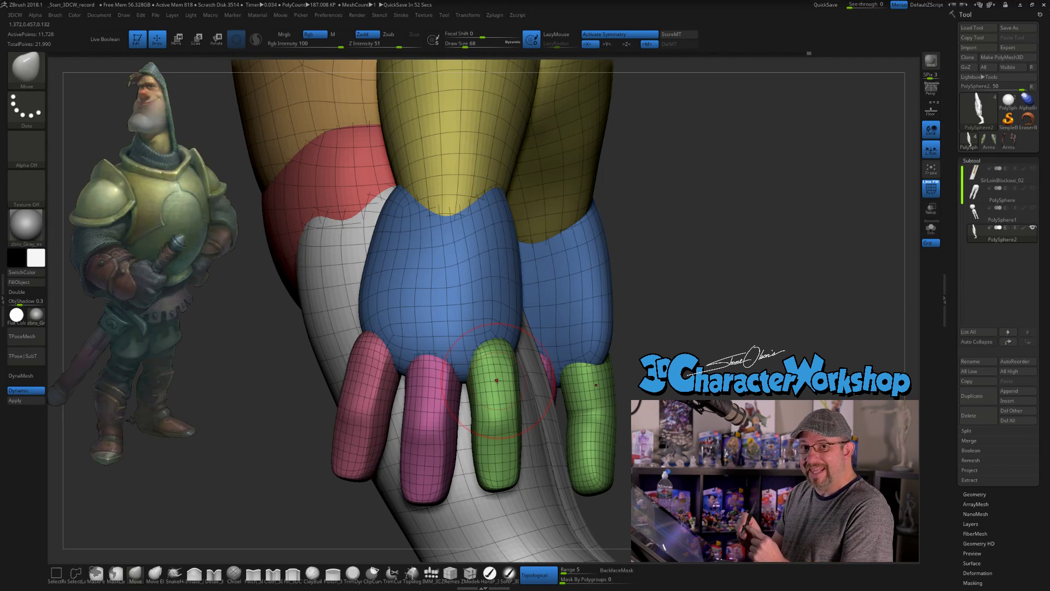
{"action": "right_click_drag", "start_coordinate": [496, 364], "coordinate": [481, 370]}
{"action": "right_click_drag", "start_coordinate": [258, 274], "coordinate": [258, 287]}
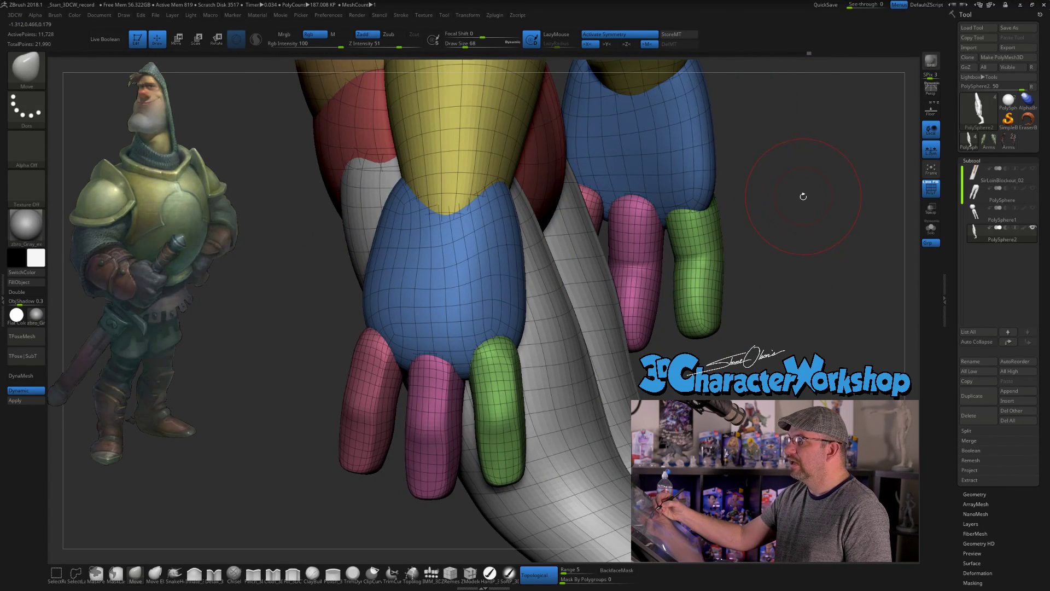
{"action": "right_click_drag", "start_coordinate": [804, 194], "coordinate": [688, 225]}
{"action": "right_click_drag", "start_coordinate": [493, 365], "coordinate": [378, 372]}
{"action": "key", "text": "space"}
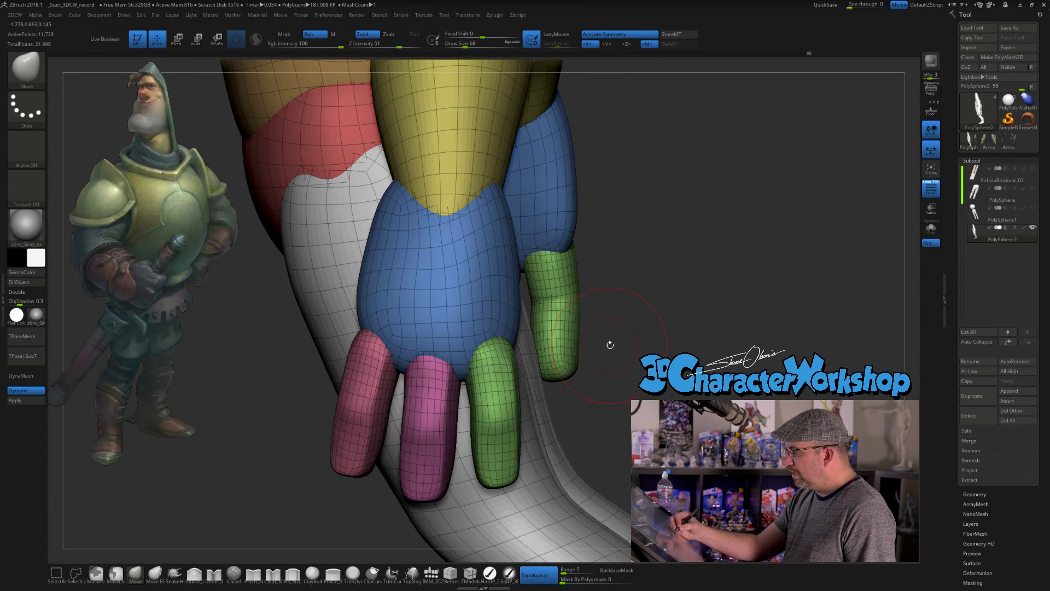
{"action": "right_click_drag", "start_coordinate": [610, 359], "coordinate": [606, 335], "text": "alt"}
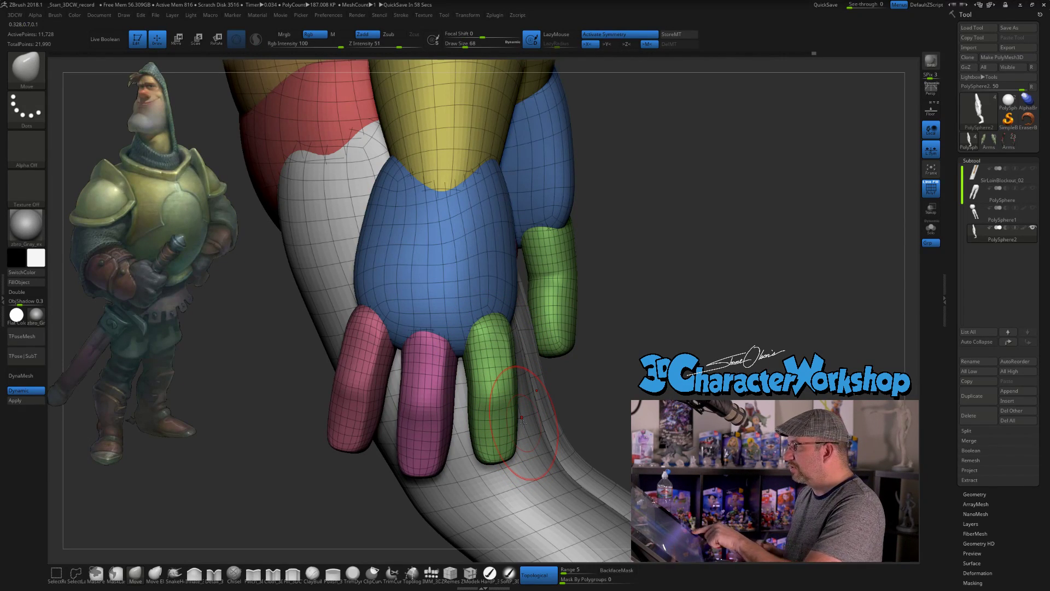
Check the three fingers from several angles and refine the green finger's position and silhouette with the Move brush
{"action": "left_click_drag", "start_coordinate": [715, 300], "coordinate": [700, 249]}
{"action": "left_click_drag", "start_coordinate": [709, 212], "coordinate": [711, 219]}
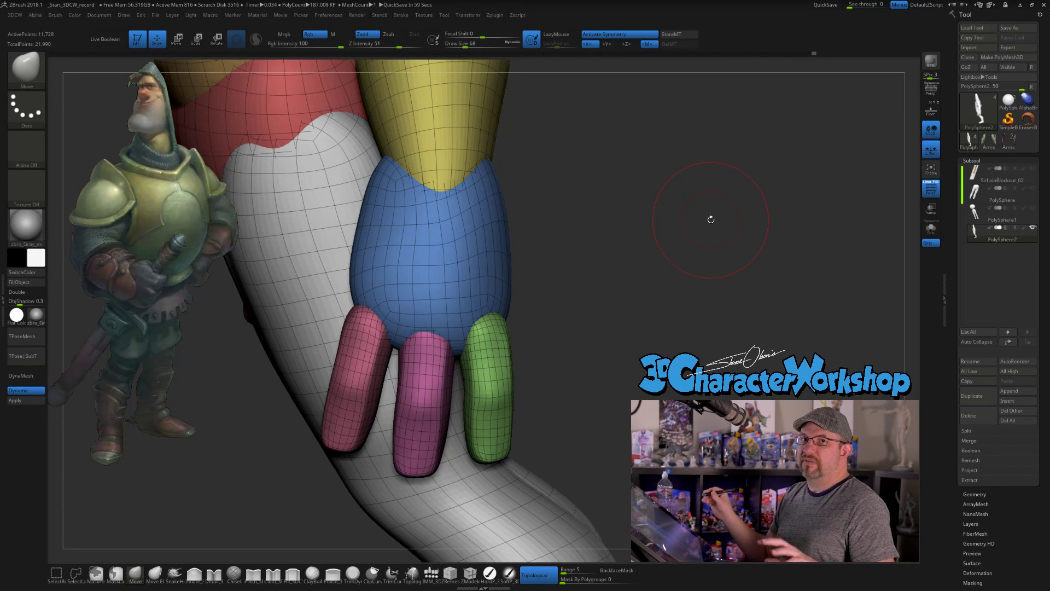
{"action": "left_click_drag", "start_coordinate": [727, 248], "coordinate": [731, 249]}
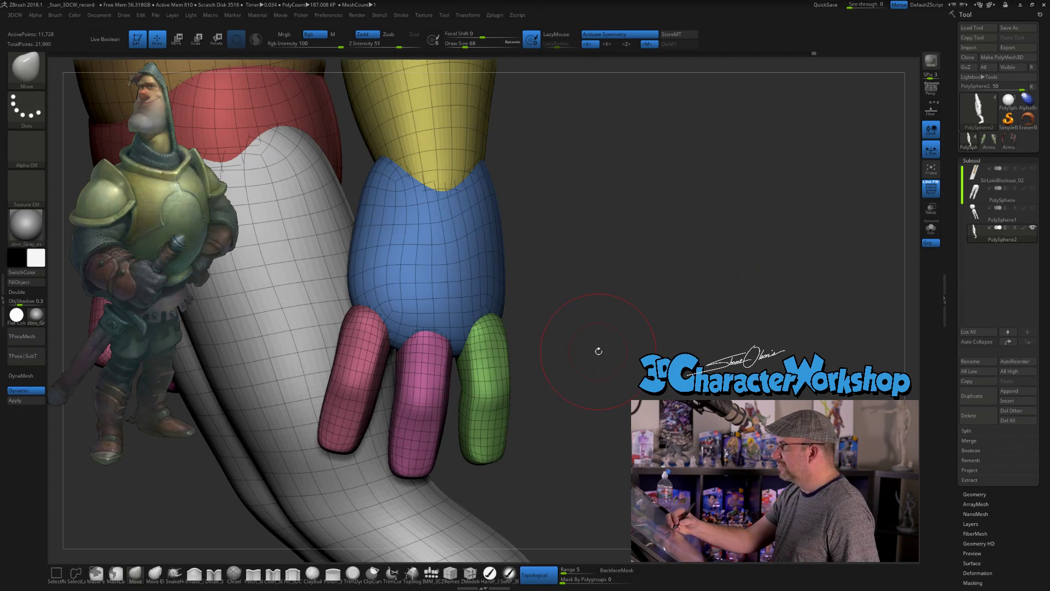
{"action": "left_click_drag", "start_coordinate": [626, 312], "coordinate": [573, 323]}
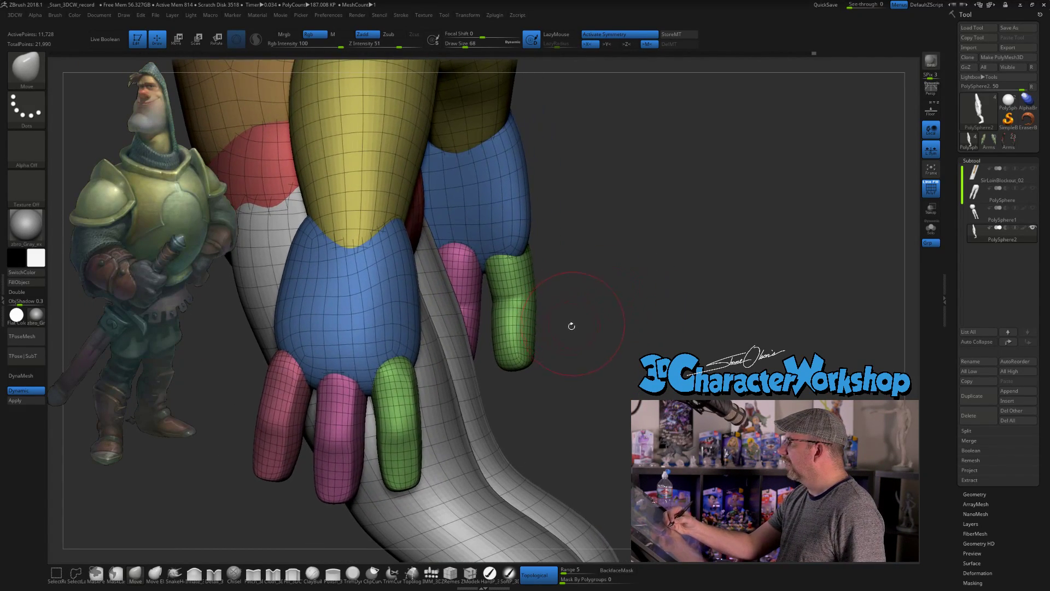
{"action": "left_click_drag", "start_coordinate": [572, 364], "coordinate": [563, 387]}
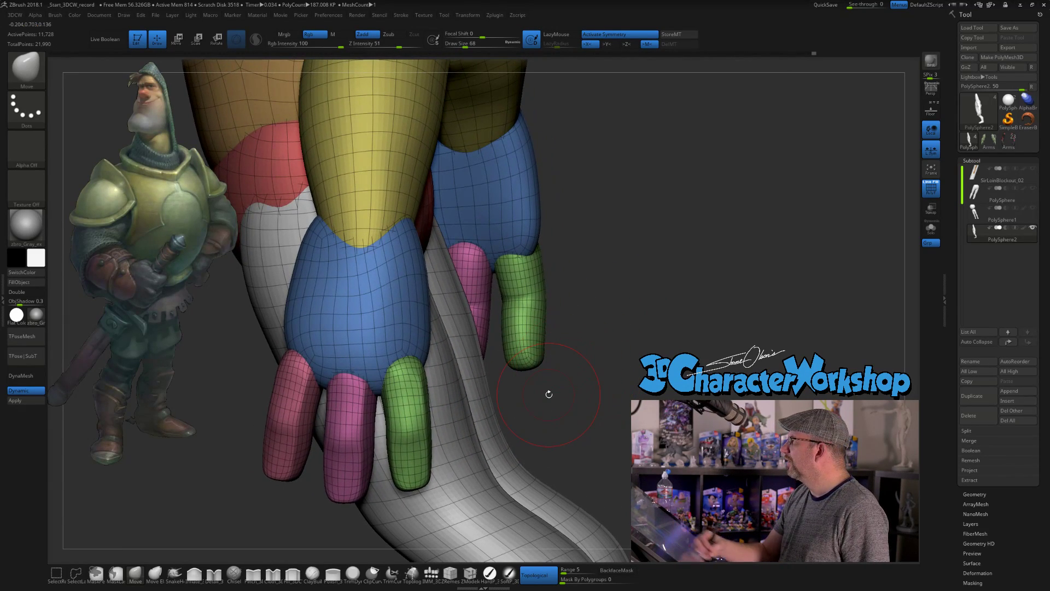
{"action": "left_click_drag", "start_coordinate": [619, 319], "coordinate": [553, 362]}
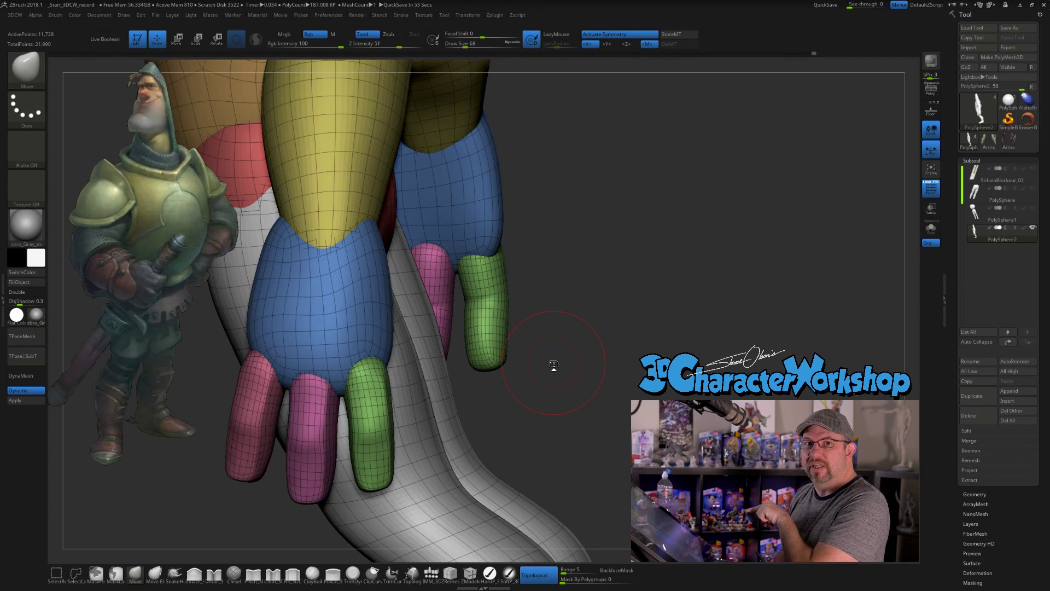
{"action": "mouse_move", "coordinate": [596, 352]}
{"action": "left_mouse_down"}
{"action": "mouse_move", "coordinate": [598, 294]}
{"action": "mouse_move", "coordinate": [541, 371]}
{"action": "mouse_move", "coordinate": [546, 339]}
{"action": "mouse_move", "coordinate": [577, 356]}
{"action": "mouse_move", "coordinate": [571, 331]}
{"action": "left_mouse_up"}
{"action": "left_click_drag", "start_coordinate": [445, 317], "coordinate": [416, 312]}
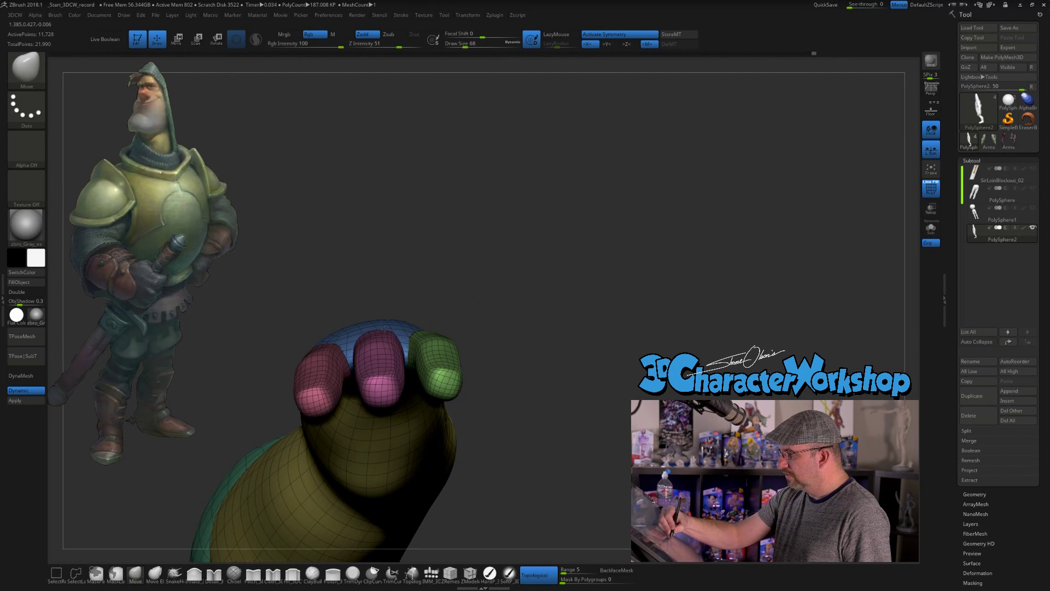
{"action": "mouse_move", "coordinate": [427, 323]}
{"action": "left_mouse_down"}
{"action": "mouse_move", "coordinate": [537, 307]}
{"action": "mouse_move", "coordinate": [552, 339]}
{"action": "mouse_move", "coordinate": [569, 315]}
{"action": "mouse_move", "coordinate": [572, 324]}
{"action": "mouse_move", "coordinate": [569, 309]}
{"action": "mouse_move", "coordinate": [572, 389]}
{"action": "mouse_move", "coordinate": [495, 446]}
{"action": "left_mouse_up"}
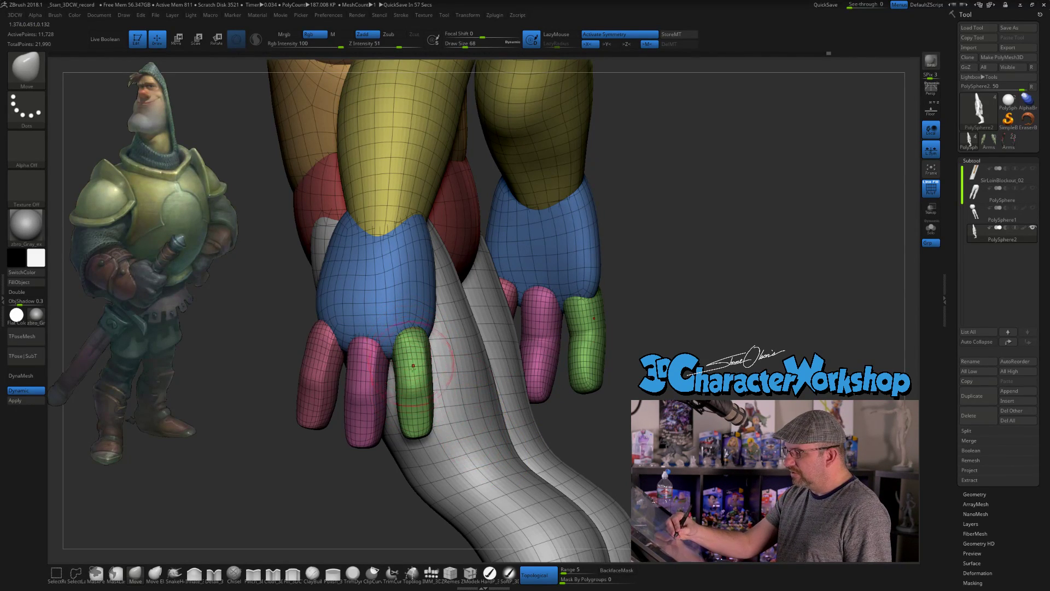
{"action": "right_click_drag", "start_coordinate": [418, 442], "coordinate": [429, 378], "text": "ctrl"}
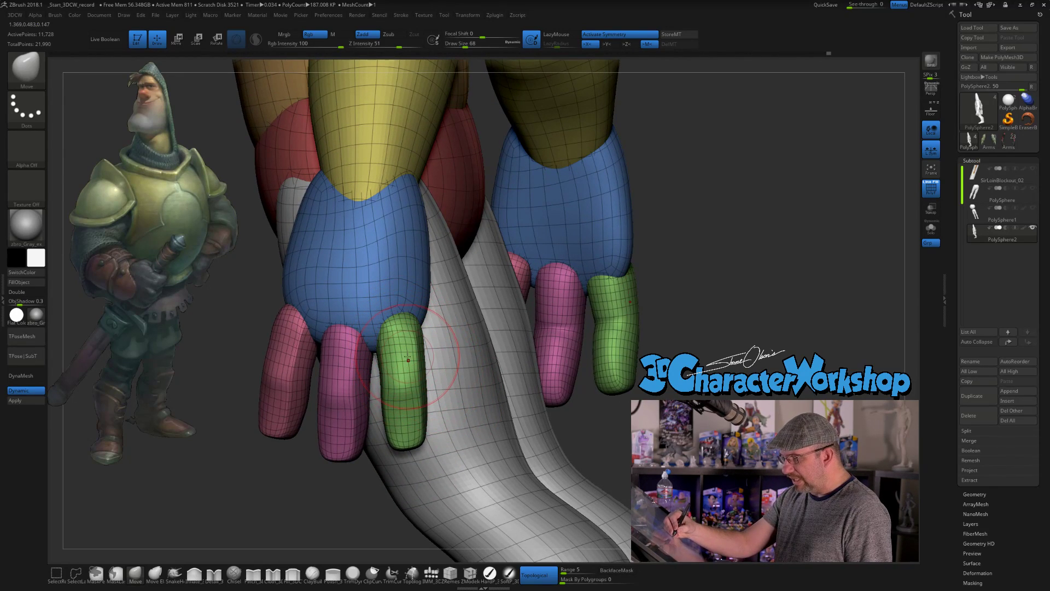
Mask everything except the green finger and duplicate that finger beside itself with the Move gizmo to start the little finger
{"action": "key", "text": "w"}
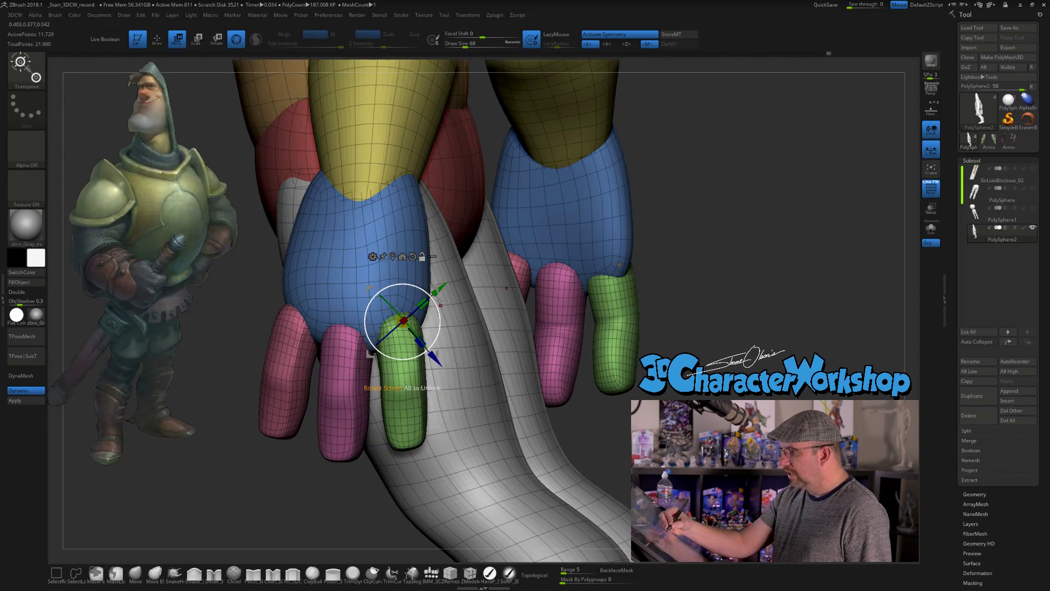
{"action": "left_click_drag", "start_coordinate": [435, 286], "coordinate": [480, 207], "text": "alt"}
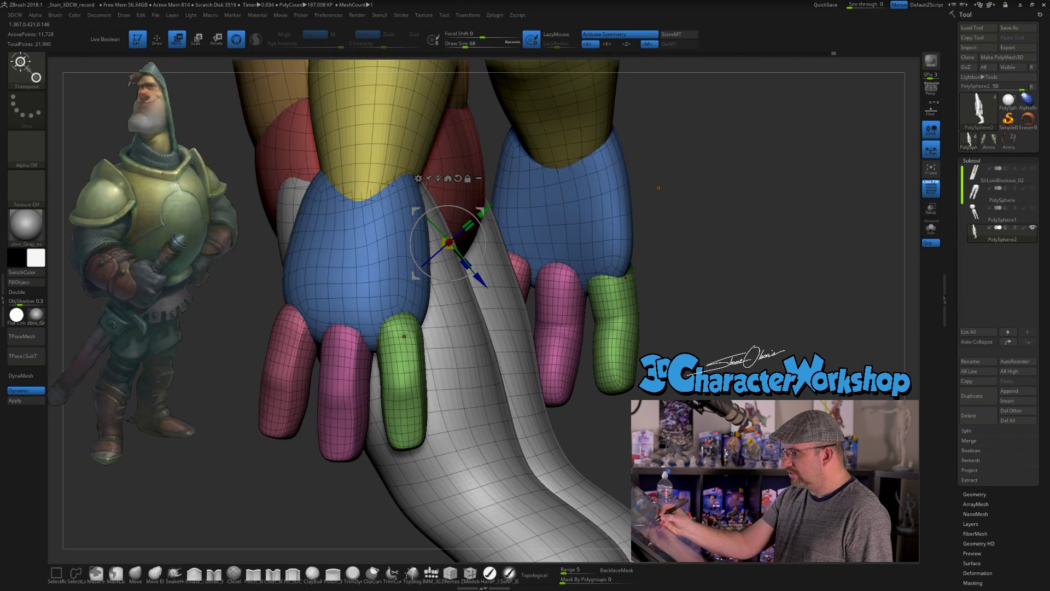
{"action": "left_click", "coordinate": [397, 331], "text": "ctrl"}
{"action": "right_click_drag", "start_coordinate": [436, 297], "coordinate": [382, 299]}
{"action": "left_click_drag", "start_coordinate": [379, 301], "coordinate": [427, 293], "text": "ctrl"}
{"action": "right_click_drag", "start_coordinate": [402, 335], "coordinate": [459, 348]}
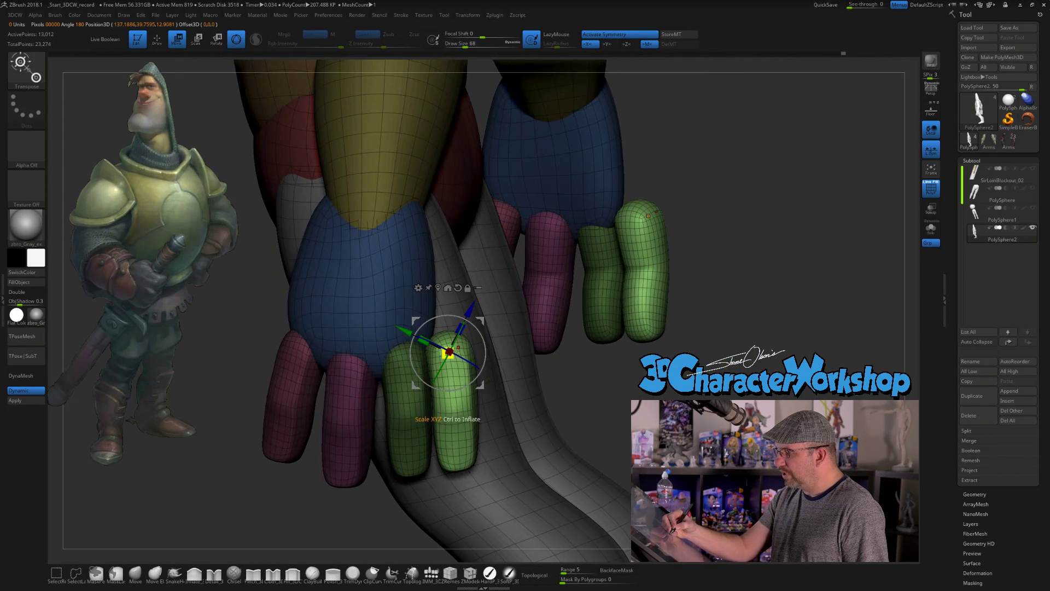
Scale down the duplicated green finger and tilt it into place as the little finger at the palm's outer edge
{"action": "left_click_drag", "start_coordinate": [451, 354], "coordinate": [406, 254]}
{"action": "left_click_drag", "start_coordinate": [484, 318], "coordinate": [490, 316]}
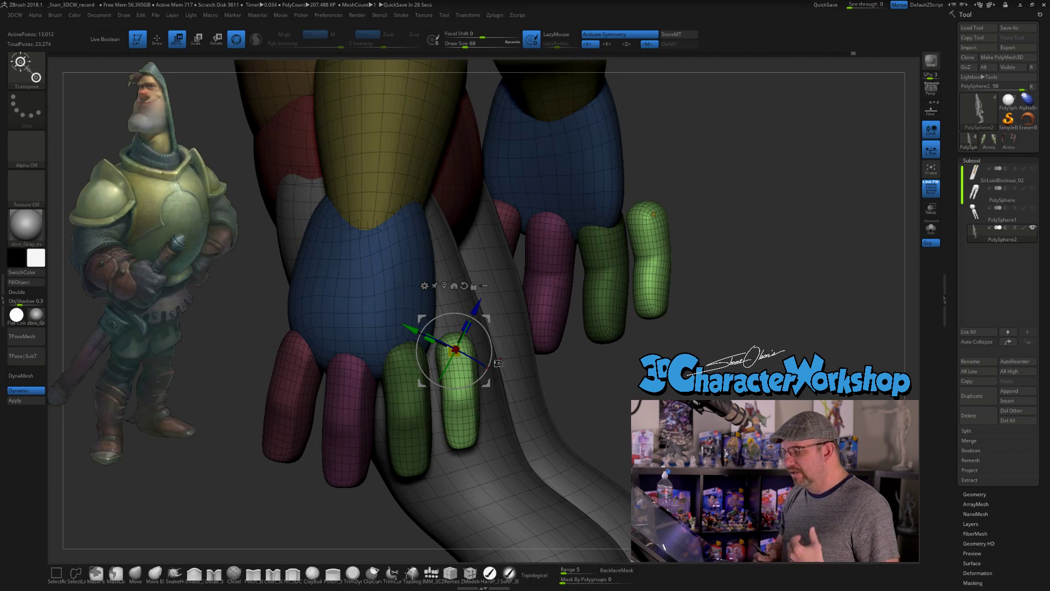
{"action": "left_click_drag", "start_coordinate": [488, 331], "coordinate": [483, 318]}
{"action": "left_click_drag", "start_coordinate": [558, 373], "coordinate": [522, 374]}
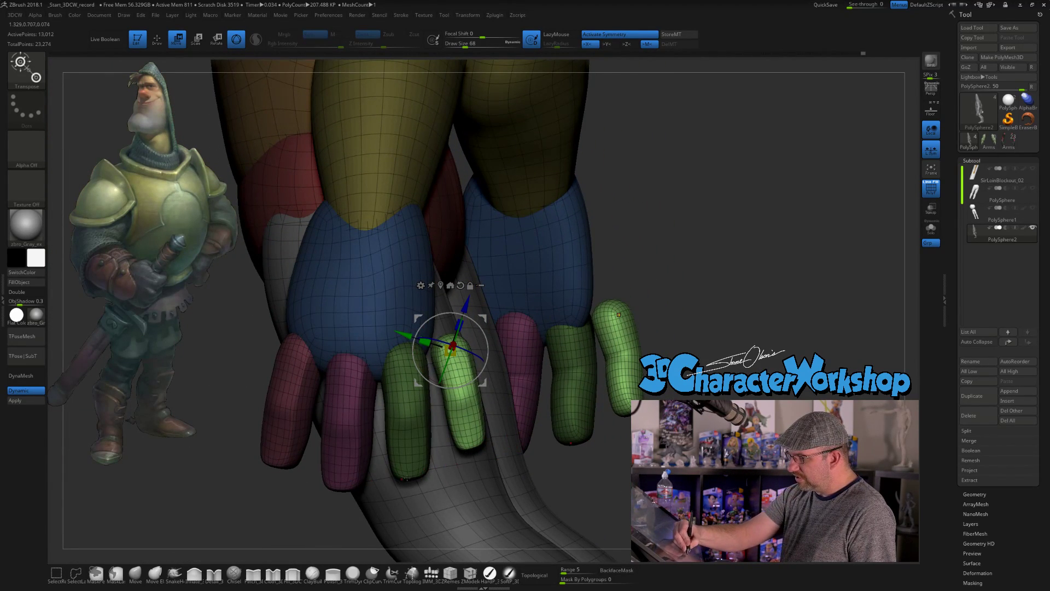
Refine the little finger's position and angle on the palm from several viewpoints, then clear the mask
{"action": "left_click_drag", "start_coordinate": [303, 513], "coordinate": [304, 512]}
{"action": "key", "text": "space"}
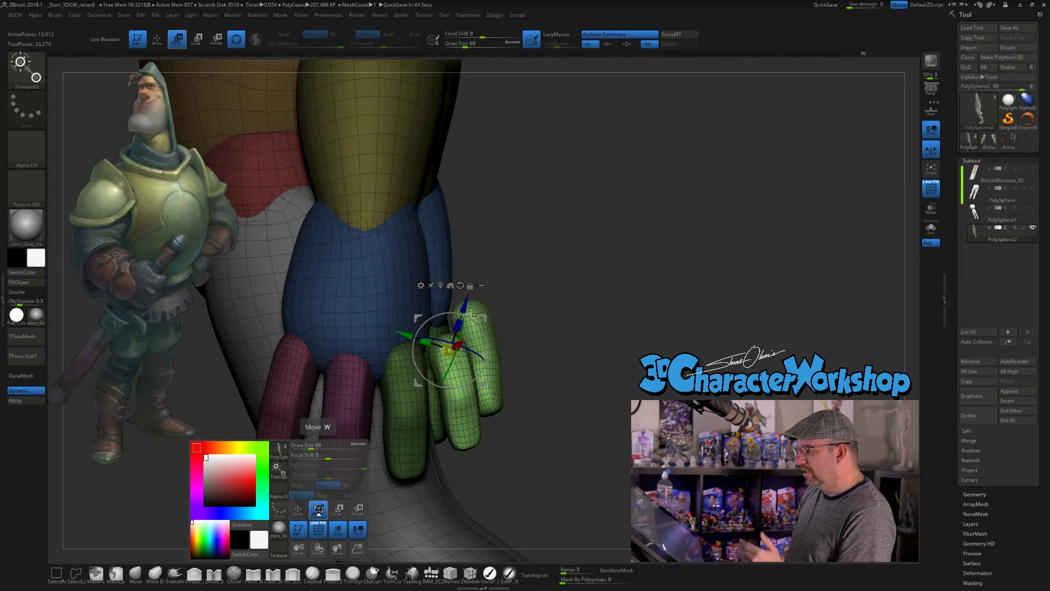
{"action": "left_click_drag", "start_coordinate": [569, 308], "coordinate": [557, 326]}
{"action": "left_click_drag", "start_coordinate": [539, 286], "coordinate": [548, 306], "text": "alt"}
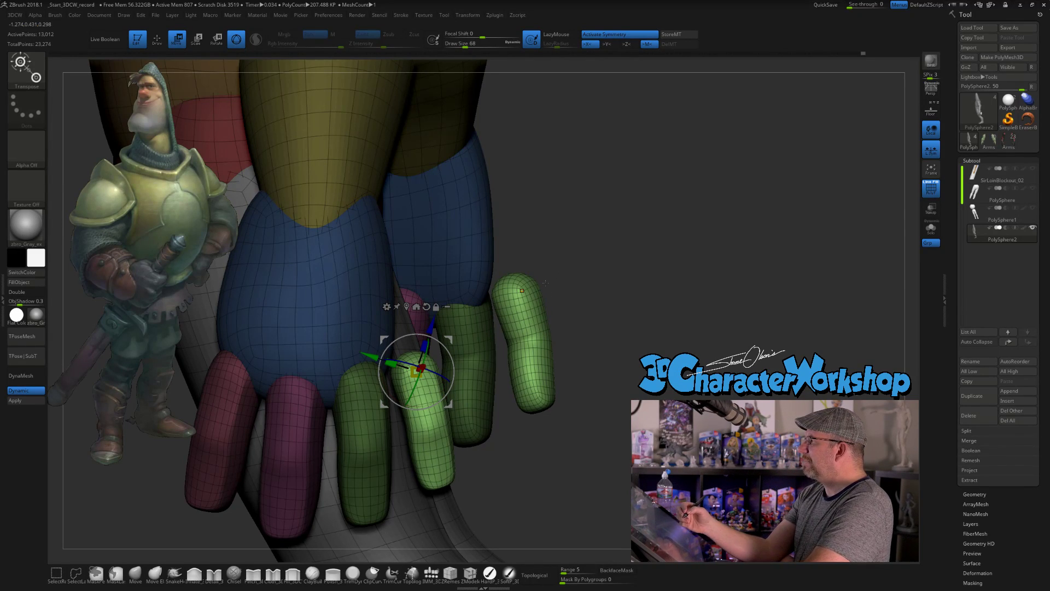
{"action": "left_click_drag", "start_coordinate": [449, 339], "coordinate": [449, 336]}
{"action": "left_click_drag", "start_coordinate": [585, 375], "coordinate": [450, 341]}
{"action": "left_click_drag", "start_coordinate": [516, 355], "coordinate": [560, 452]}
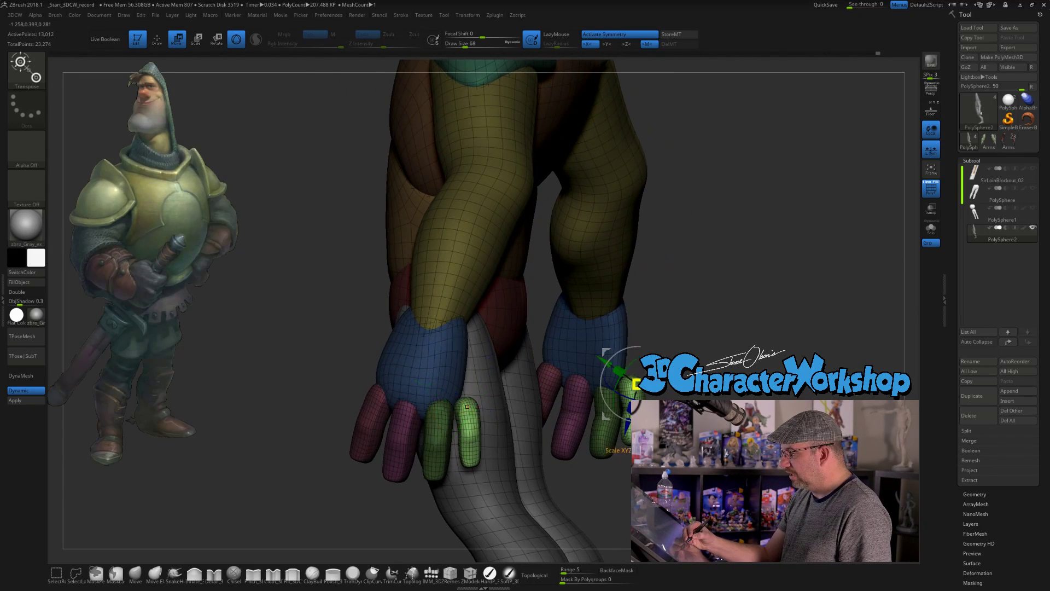
{"action": "left_click", "coordinate": [635, 381]}
{"action": "mouse_move", "coordinate": [713, 318]}
{"action": "left_mouse_down", "text": "alt"}
{"action": "mouse_move", "coordinate": [660, 271]}
{"action": "mouse_move", "coordinate": [658, 298]}
{"action": "left_mouse_up", "text": "alt"}
{"action": "left_click", "coordinate": [661, 275], "text": "ctrl"}
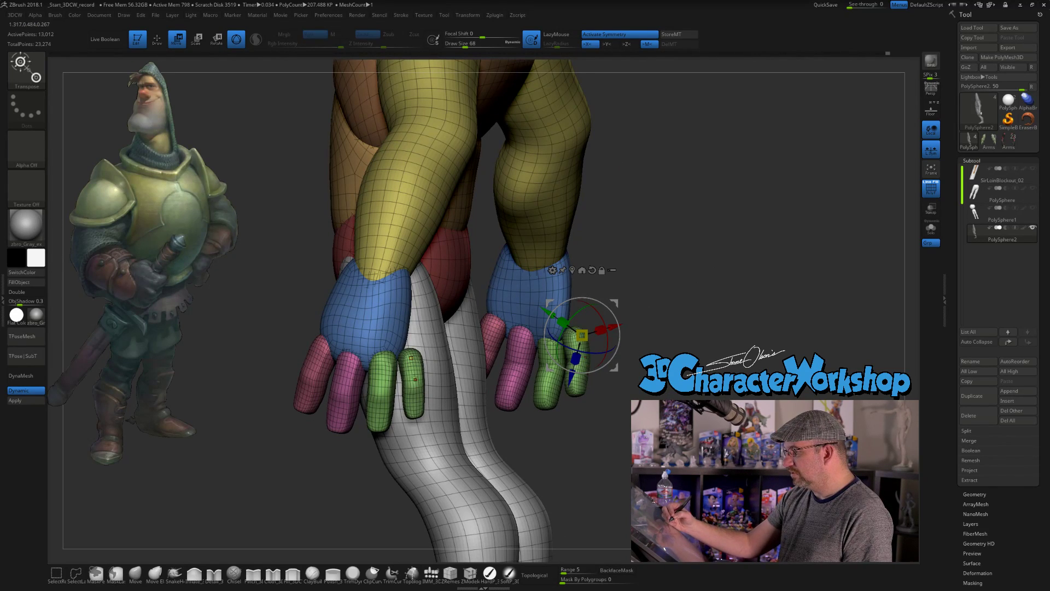
{"action": "left_click_drag", "start_coordinate": [643, 337], "coordinate": [593, 443], "text": "alt"}
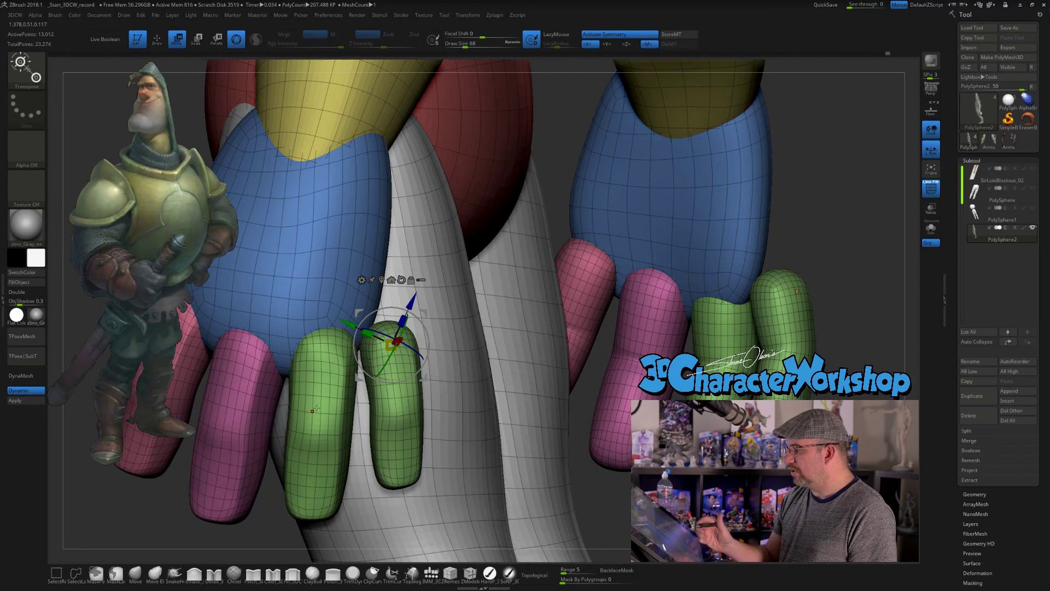
Duplicate the unmasked red index finger upward along the palm with the gizmo as the base for the thumb
{"action": "left_click", "coordinate": [403, 426], "text": "ctrl"}
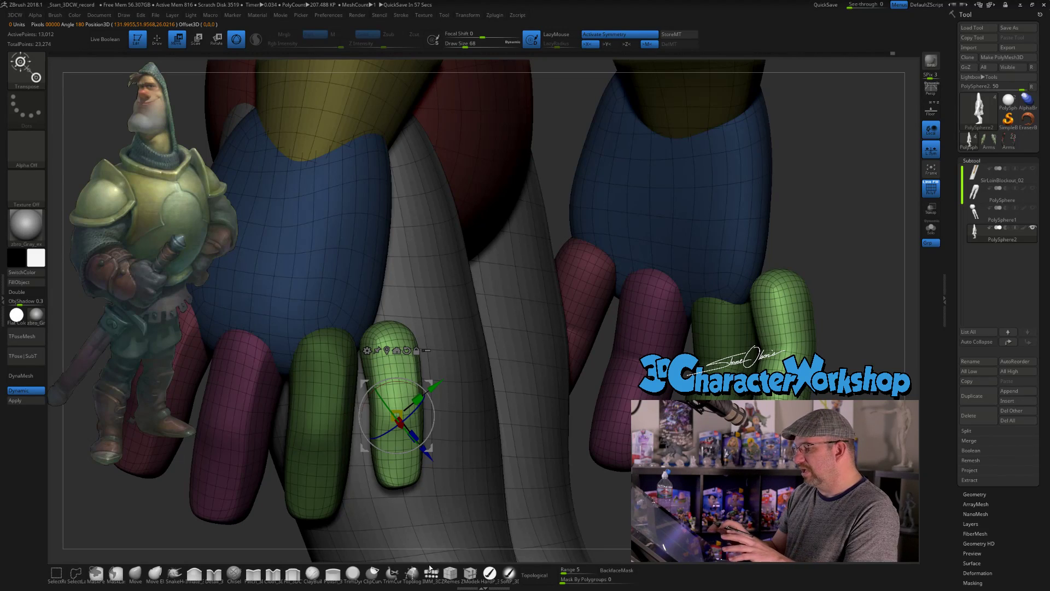
{"action": "left_click_drag", "start_coordinate": [533, 471], "coordinate": [546, 396]}
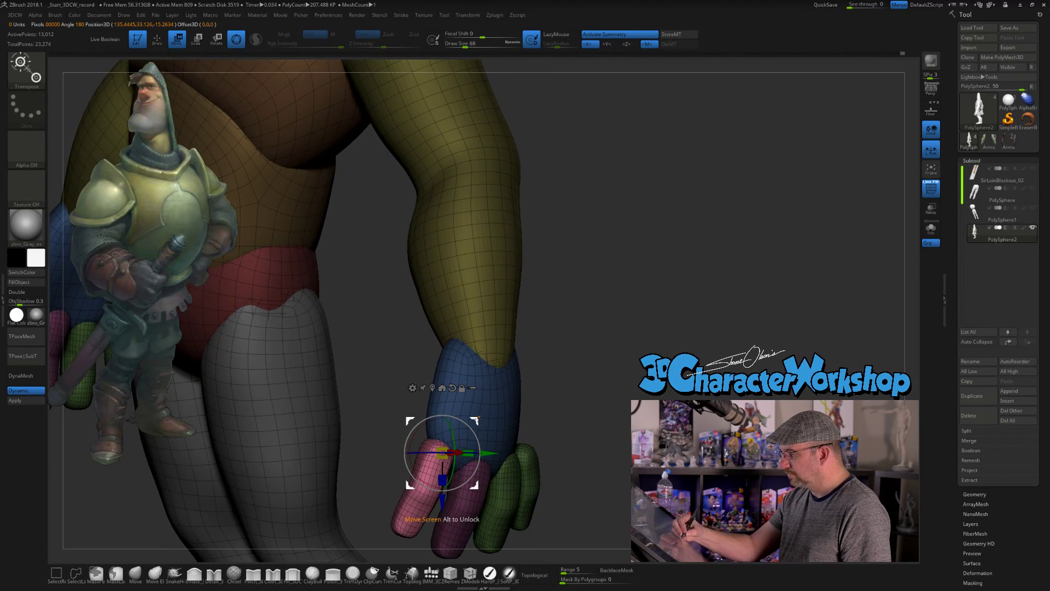
{"action": "left_click_drag", "start_coordinate": [476, 419], "coordinate": [479, 340]}
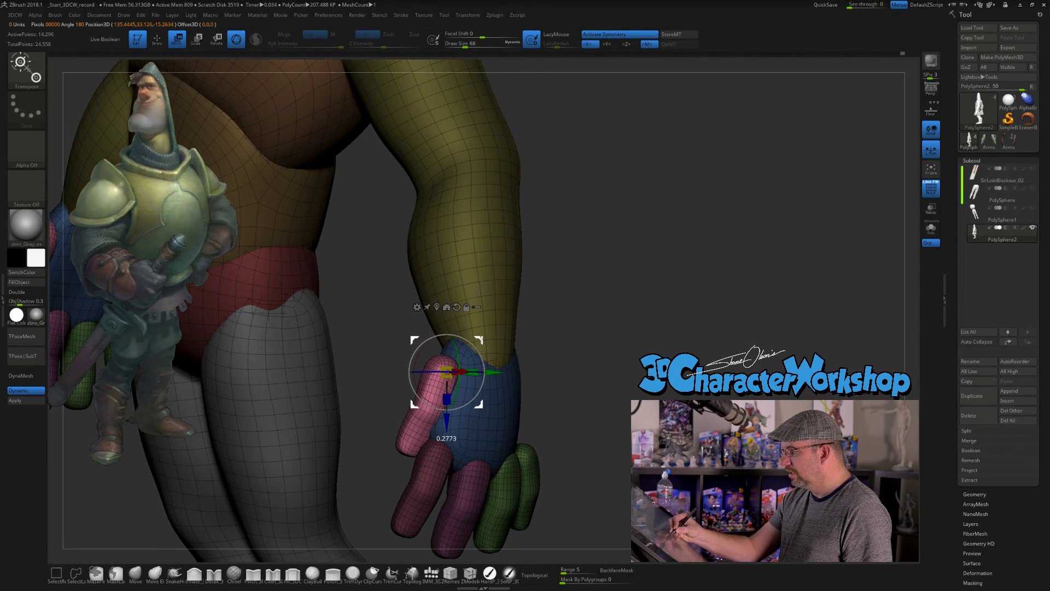
Rotate the thumb copy outward and position it against the side of the palm near the wrist, checking several angles
{"action": "left_click_drag", "start_coordinate": [596, 394], "coordinate": [589, 398]}
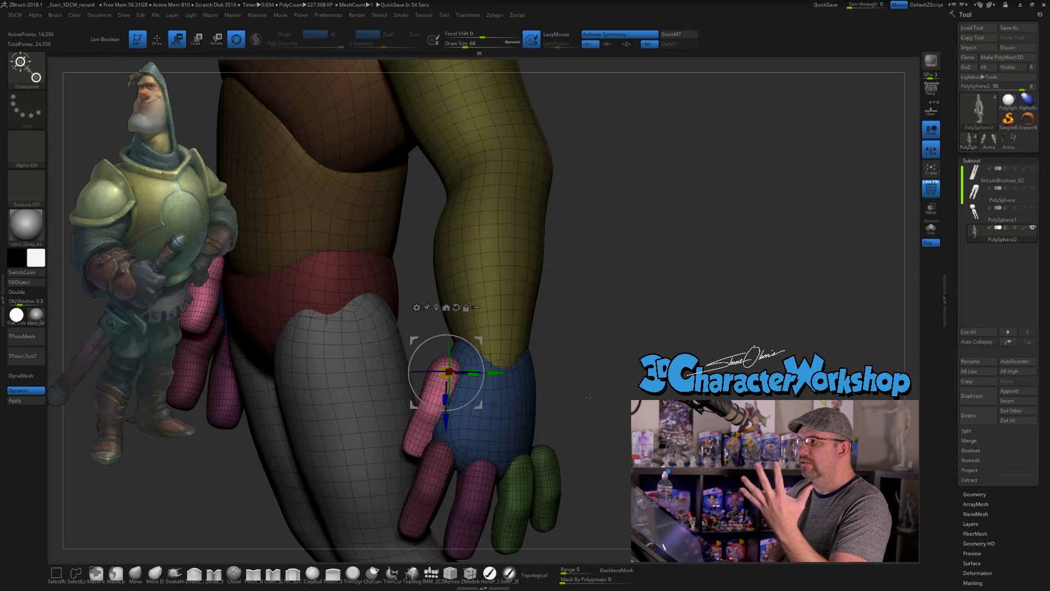
{"action": "left_click_drag", "start_coordinate": [480, 348], "coordinate": [534, 363]}
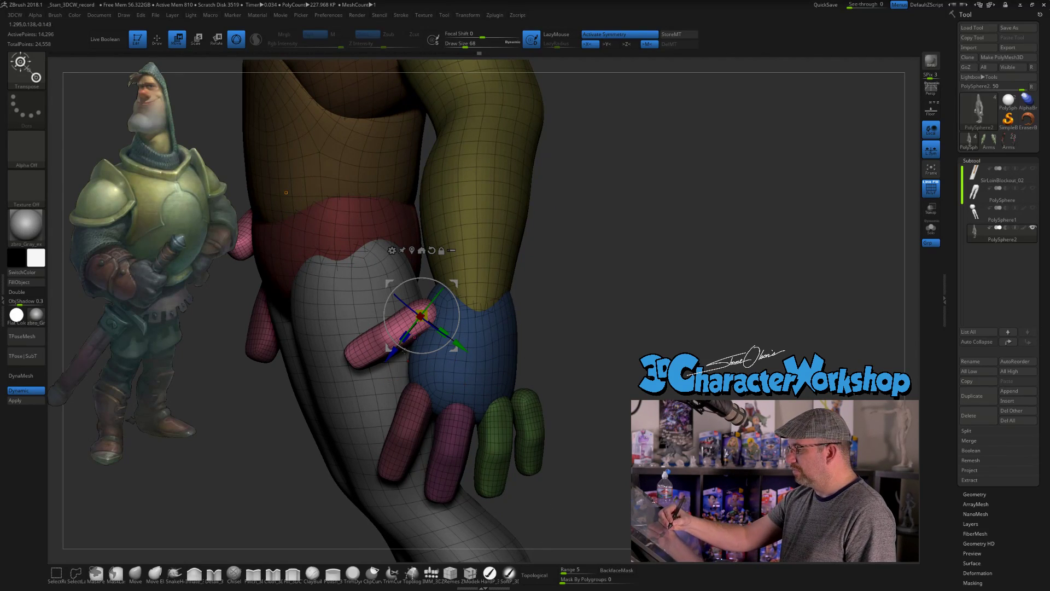
{"action": "left_click_drag", "start_coordinate": [453, 282], "coordinate": [446, 280]}
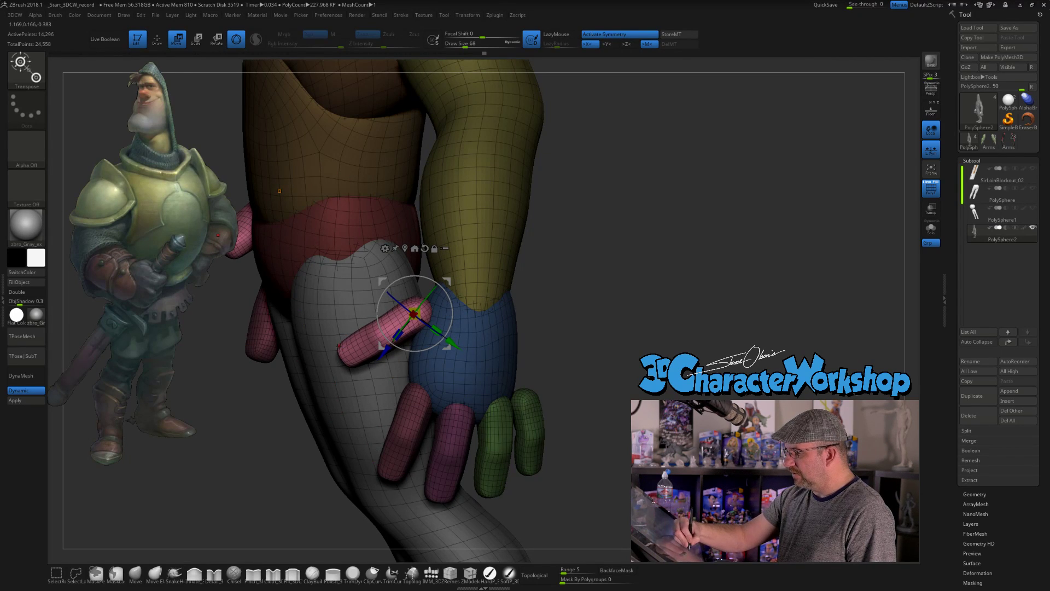
{"action": "right_click_drag", "start_coordinate": [485, 360], "coordinate": [502, 317]}
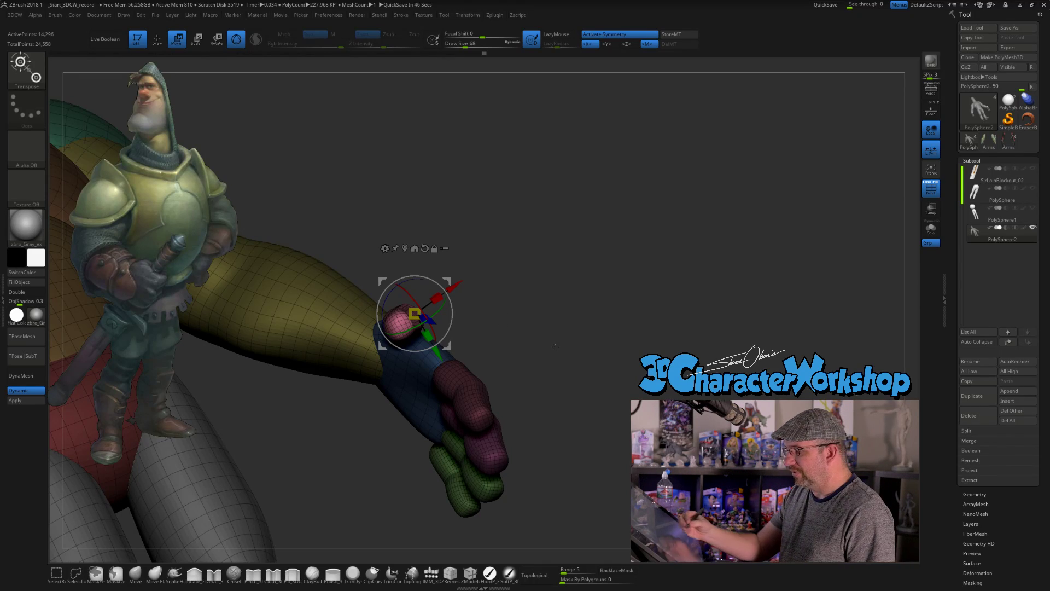
{"action": "left_click_drag", "start_coordinate": [452, 299], "coordinate": [411, 286]}
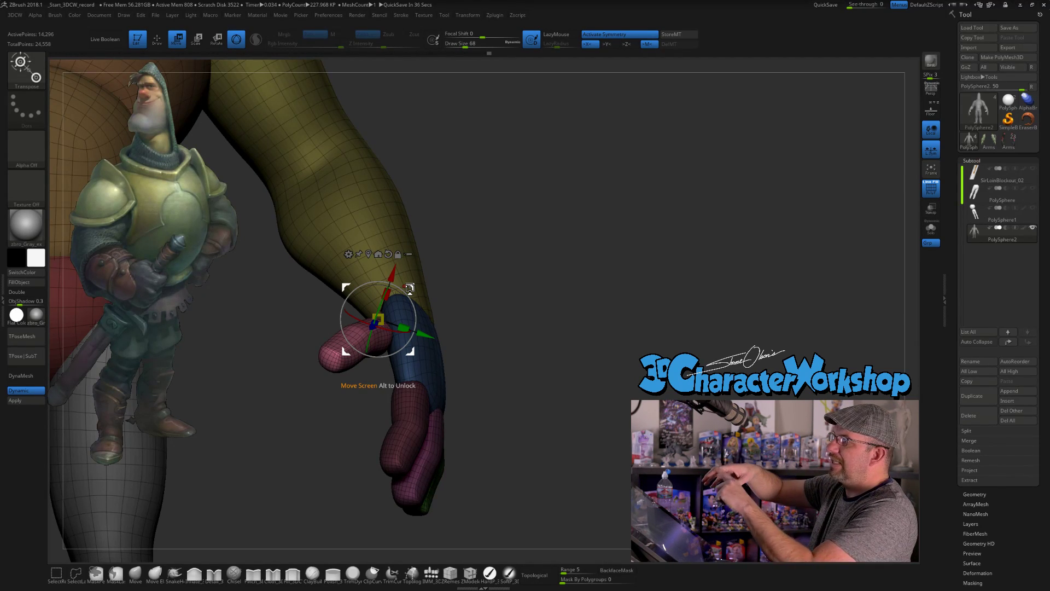
{"action": "left_click_drag", "start_coordinate": [593, 378], "coordinate": [484, 378]}
{"action": "left_click_drag", "start_coordinate": [410, 287], "coordinate": [410, 284]}
{"action": "mouse_move", "coordinate": [489, 374]}
{"action": "left_mouse_down"}
{"action": "mouse_move", "coordinate": [639, 374]}
{"action": "mouse_move", "coordinate": [475, 373]}
{"action": "left_mouse_up"}
{"action": "mouse_move", "coordinate": [491, 328]}
{"action": "left_mouse_down"}
{"action": "mouse_move", "coordinate": [518, 373]}
{"action": "mouse_move", "coordinate": [514, 366]}
{"action": "mouse_move", "coordinate": [547, 353]}
{"action": "left_mouse_up"}
Return to Draw mode and hide the body, arms and palms so only the fingers and thumbs are shown
{"action": "key", "text": "q"}
{"action": "left_click", "coordinate": [448, 347], "text": "ctrl+shift"}
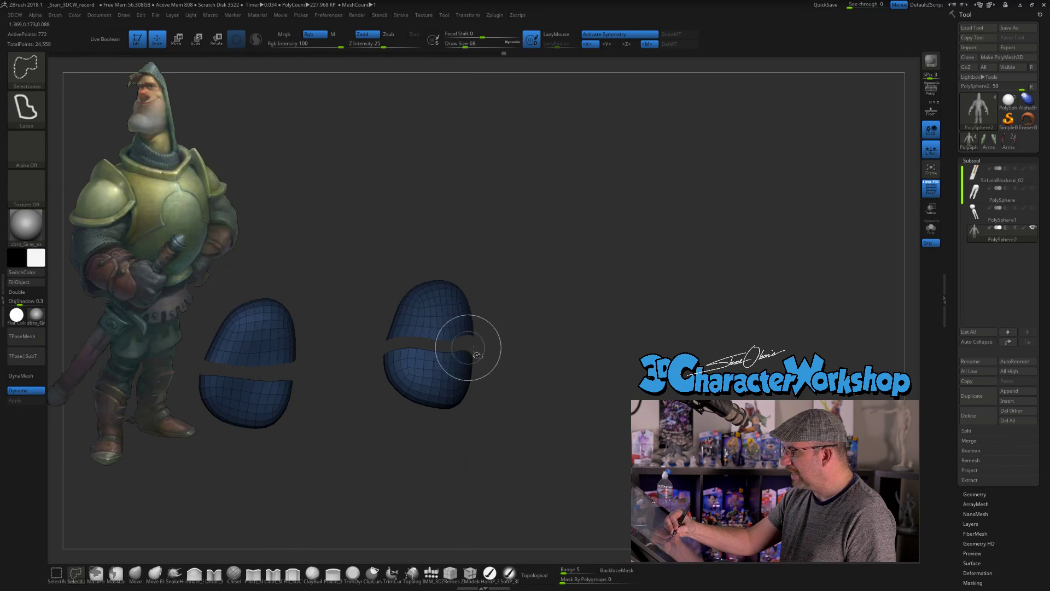
{"action": "left_click", "coordinate": [471, 352], "text": "ctrl+shift"}
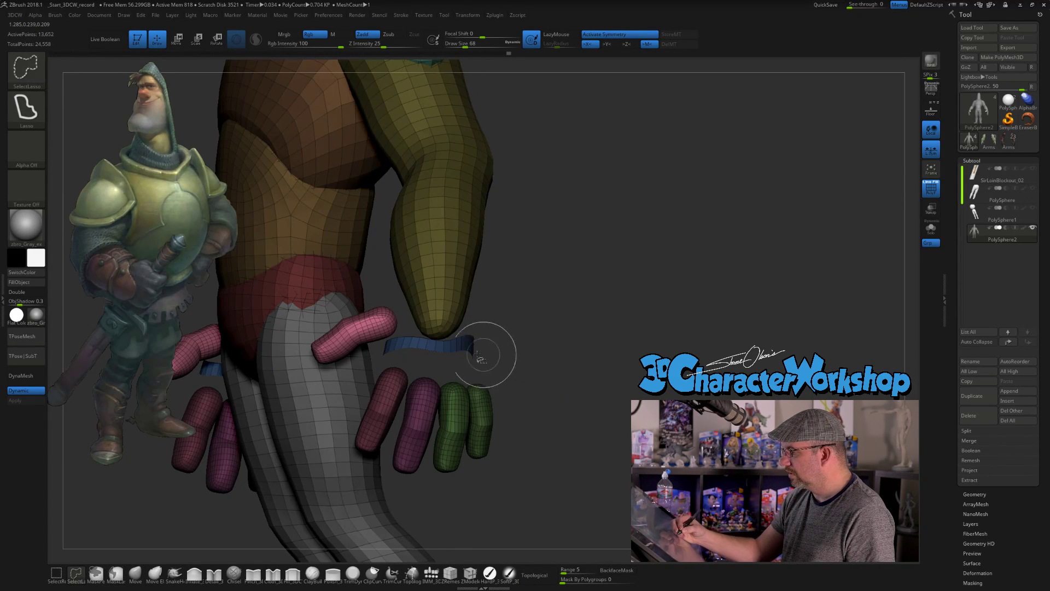
{"action": "mouse_move", "coordinate": [570, 377]}
{"action": "left_mouse_down"}
{"action": "mouse_move", "coordinate": [435, 312]}
{"action": "mouse_move", "coordinate": [551, 368]}
{"action": "mouse_move", "coordinate": [581, 367]}
{"action": "left_mouse_up"}
{"action": "left_click", "coordinate": [436, 312], "text": "ctrl+shift"}
{"action": "mouse_move", "coordinate": [385, 288]}
{"action": "left_mouse_down", "text": "ctrl+shift"}
{"action": "mouse_move", "coordinate": [498, 460]}
{"action": "mouse_move", "coordinate": [509, 257]}
{"action": "mouse_move", "coordinate": [565, 386]}
{"action": "mouse_move", "coordinate": [547, 376]}
{"action": "mouse_move", "coordinate": [554, 429]}
{"action": "mouse_move", "coordinate": [562, 415]}
{"action": "mouse_move", "coordinate": [553, 467]}
{"action": "mouse_move", "coordinate": [574, 460]}
{"action": "mouse_move", "coordinate": [568, 363]}
{"action": "mouse_move", "coordinate": [580, 393]}
{"action": "mouse_move", "coordinate": [580, 345]}
{"action": "mouse_move", "coordinate": [539, 421]}
{"action": "mouse_move", "coordinate": [525, 421]}
{"action": "left_mouse_up", "text": "ctrl+shift"}
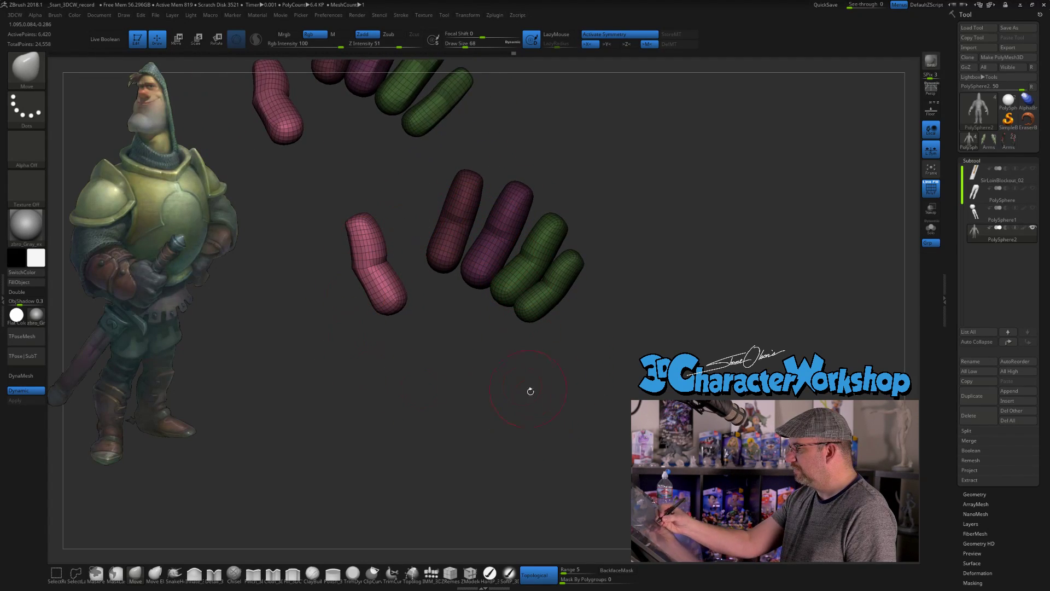
Adjust the thumb's placement relative to the fingers with the Move gizmo while the other fingers are masked
{"action": "key", "text": "w"}
{"action": "left_click_drag", "start_coordinate": [405, 274], "coordinate": [394, 270]}
{"action": "left_click_drag", "start_coordinate": [539, 444], "coordinate": [481, 462]}
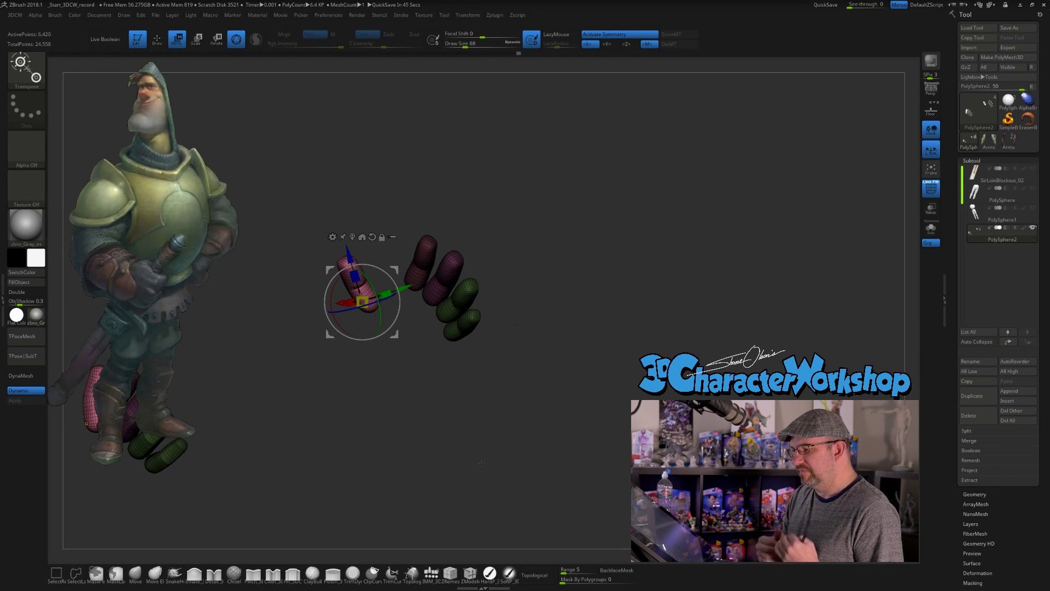
Isolate the fingertips, examine the arc they form with the thumb from several angles, and show the whole model again
{"action": "mouse_move", "coordinate": [502, 378]}
{"action": "left_mouse_down"}
{"action": "mouse_move", "coordinate": [527, 356]}
{"action": "mouse_move", "coordinate": [525, 399]}
{"action": "mouse_move", "coordinate": [530, 364]}
{"action": "mouse_move", "coordinate": [487, 454]}
{"action": "mouse_move", "coordinate": [589, 424]}
{"action": "mouse_move", "coordinate": [565, 403]}
{"action": "mouse_move", "coordinate": [553, 431]}
{"action": "mouse_move", "coordinate": [543, 429]}
{"action": "mouse_move", "coordinate": [495, 352]}
{"action": "mouse_move", "coordinate": [424, 319]}
{"action": "mouse_move", "coordinate": [359, 324]}
{"action": "mouse_move", "coordinate": [329, 350]}
{"action": "mouse_move", "coordinate": [315, 438]}
{"action": "left_mouse_up"}
{"action": "key", "text": "q"}
{"action": "key", "text": "ctrl"}
{"action": "left_click_drag", "start_coordinate": [556, 464], "coordinate": [552, 439]}
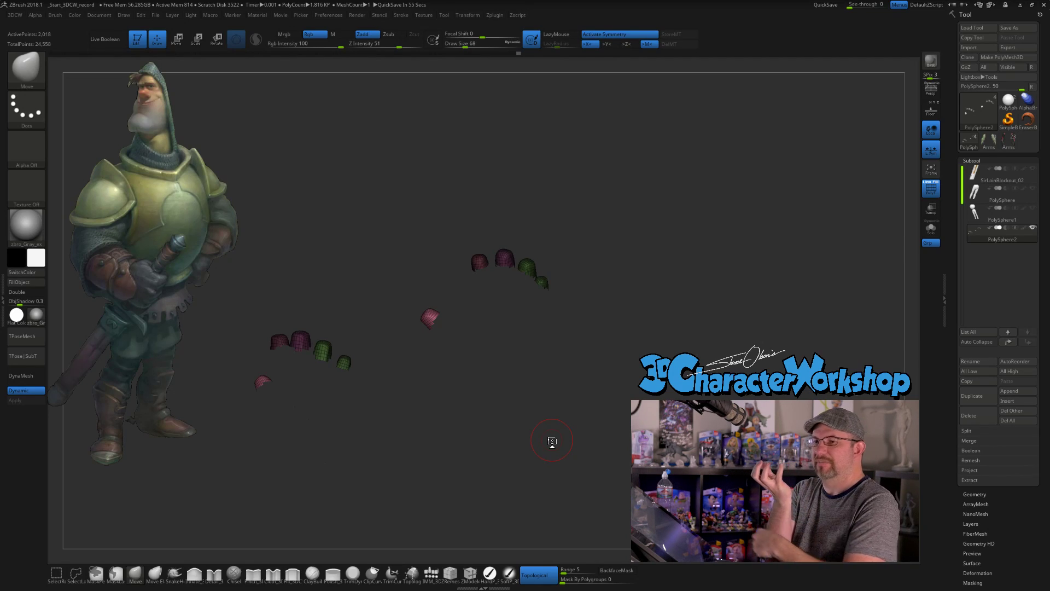
{"action": "left_click_drag", "start_coordinate": [603, 325], "coordinate": [428, 341]}
{"action": "left_click_drag", "start_coordinate": [593, 353], "coordinate": [592, 374]}
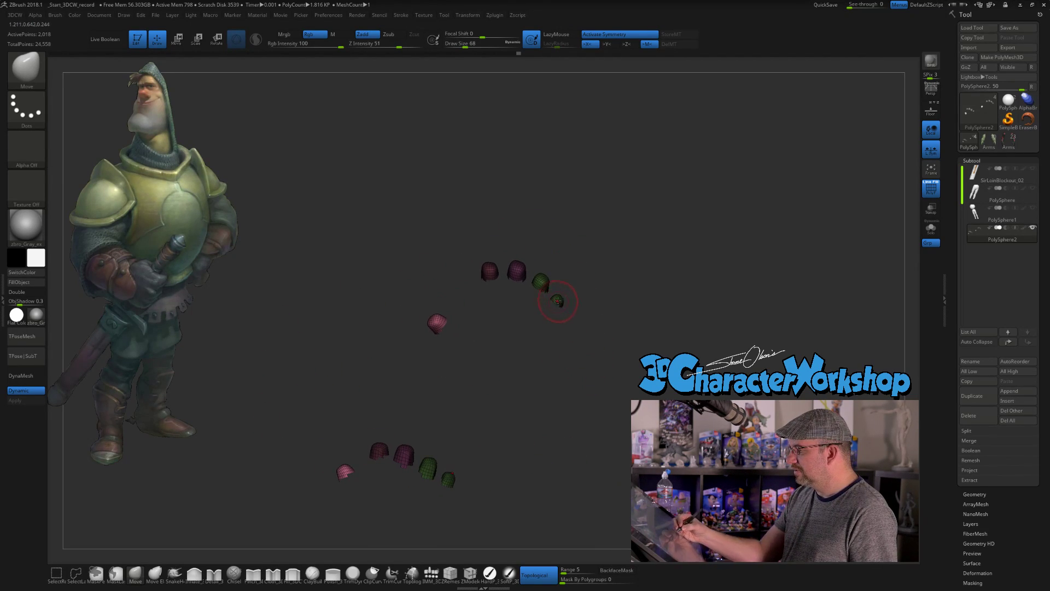
{"action": "left_click_drag", "start_coordinate": [617, 295], "coordinate": [551, 312]}
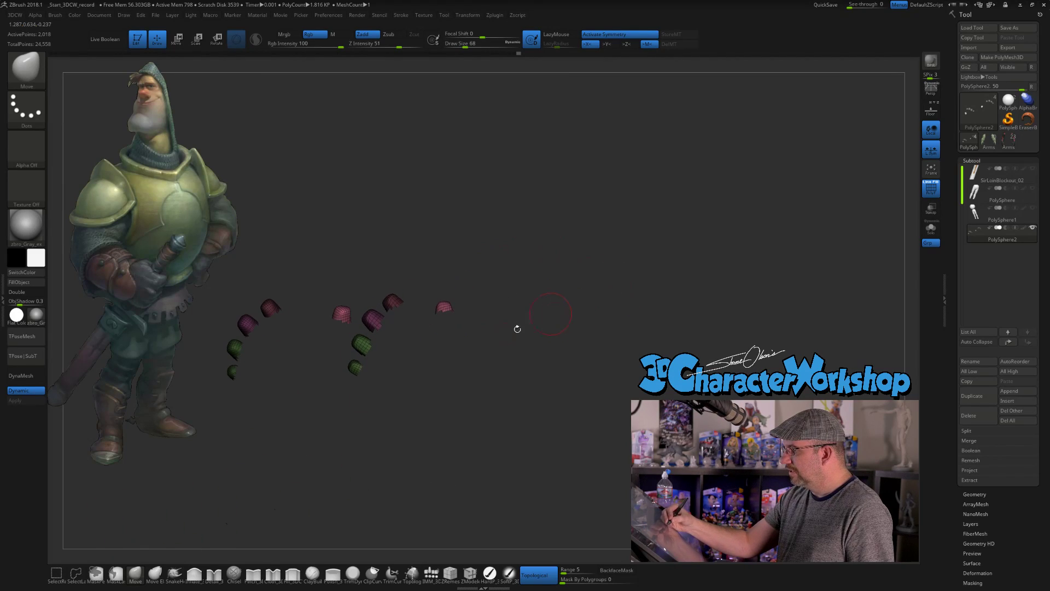
{"action": "left_click", "coordinate": [632, 300], "text": "ctrl+shift"}
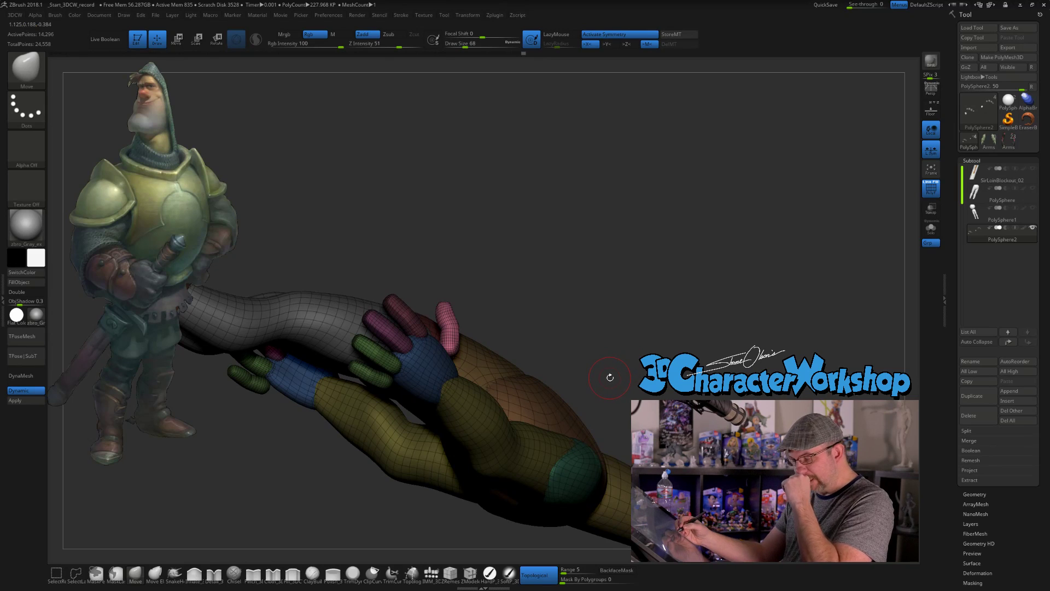
Isolate the thumb with a mask, invert it, assign the thumb its own polygroup and clear the mask
{"action": "left_click_drag", "start_coordinate": [614, 307], "coordinate": [561, 432]}
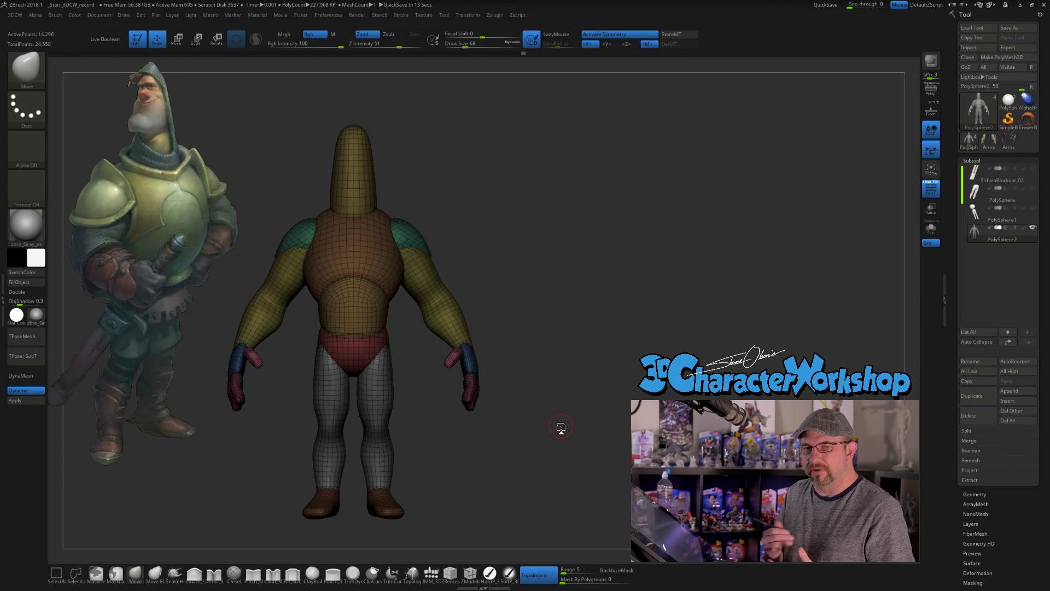
{"action": "left_click_drag", "start_coordinate": [538, 322], "coordinate": [550, 350]}
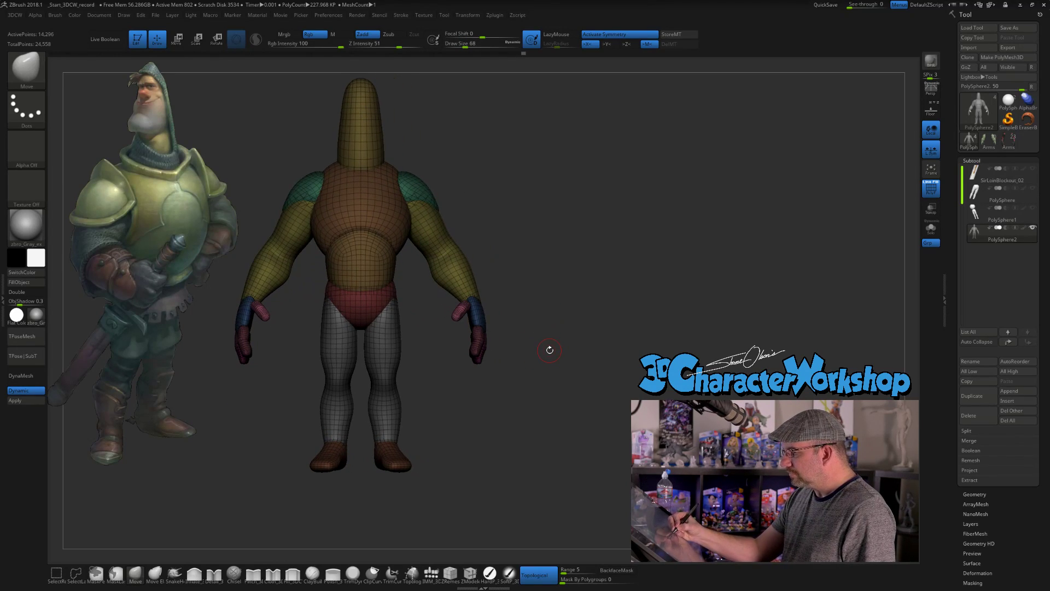
{"action": "left_click_drag", "start_coordinate": [498, 421], "coordinate": [540, 352], "text": "alt"}
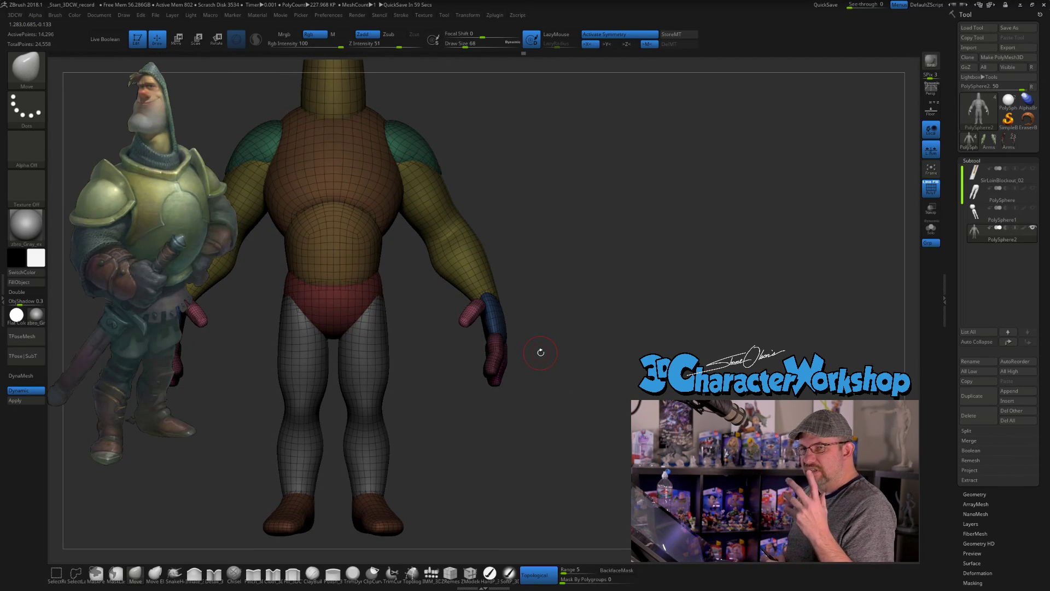
{"action": "mouse_move", "coordinate": [550, 356]}
{"action": "left_mouse_down", "text": "alt"}
{"action": "mouse_move", "coordinate": [555, 375]}
{"action": "mouse_move", "coordinate": [560, 364]}
{"action": "left_mouse_up", "text": "alt"}
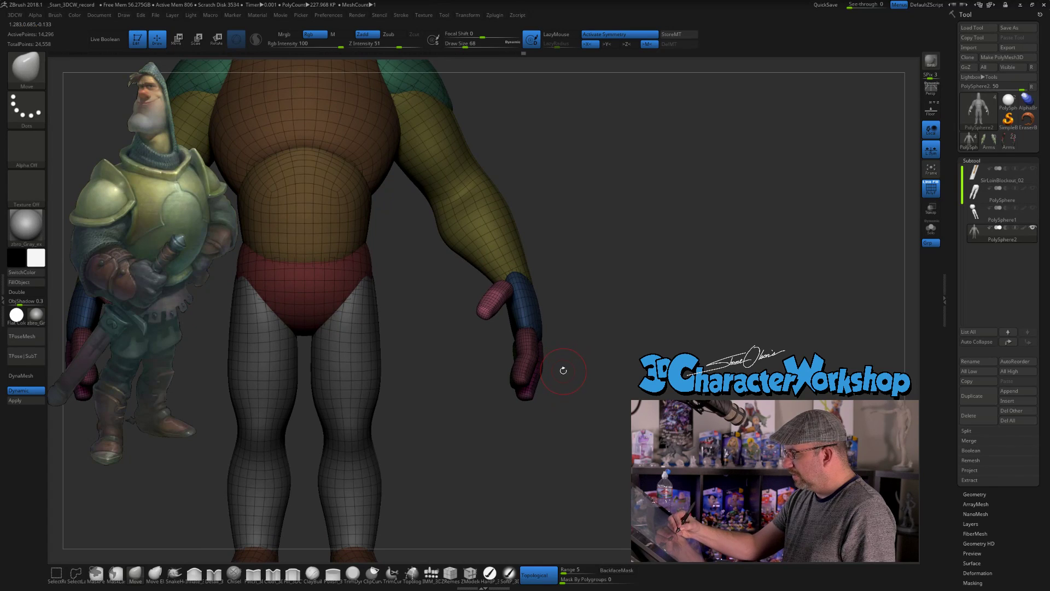
{"action": "key", "text": "w"}
{"action": "mouse_move", "coordinate": [567, 329]}
{"action": "left_mouse_down"}
{"action": "mouse_move", "coordinate": [612, 363]}
{"action": "mouse_move", "coordinate": [563, 352]}
{"action": "left_mouse_up"}
{"action": "left_click", "coordinate": [487, 306], "text": "ctrl"}
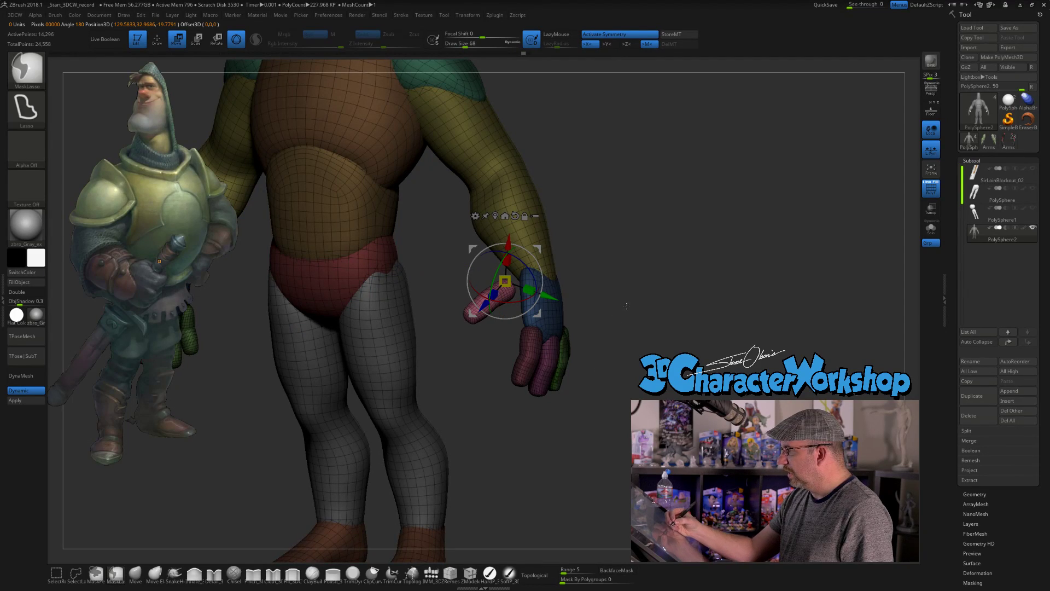
{"action": "left_click", "coordinate": [626, 306], "text": "ctrl"}
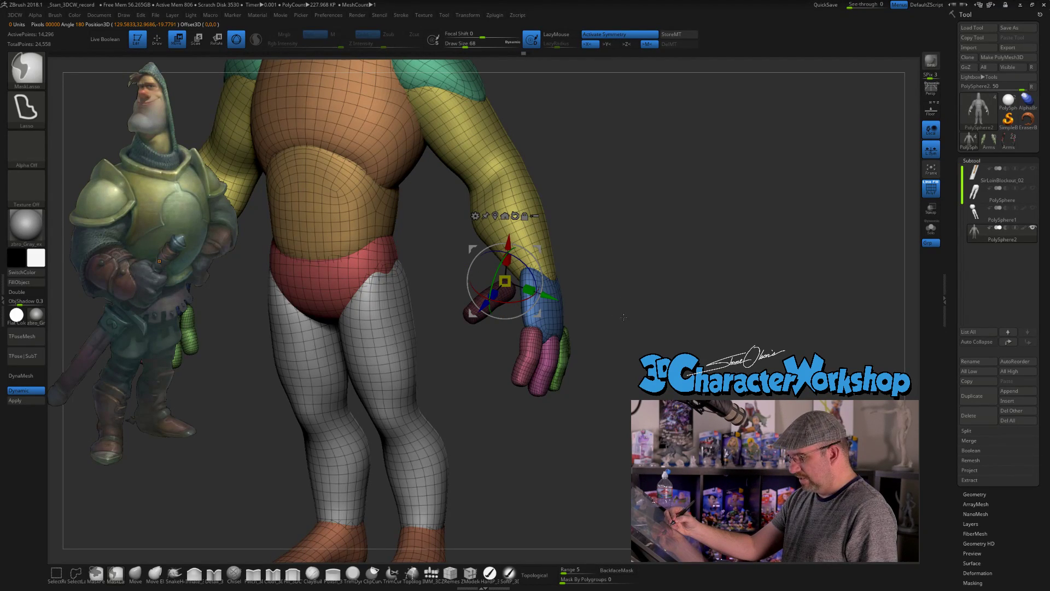
{"action": "left_click_drag", "start_coordinate": [624, 317], "coordinate": [641, 335], "text": "ctrl"}
{"action": "left_click_drag", "start_coordinate": [578, 309], "coordinate": [570, 343]}
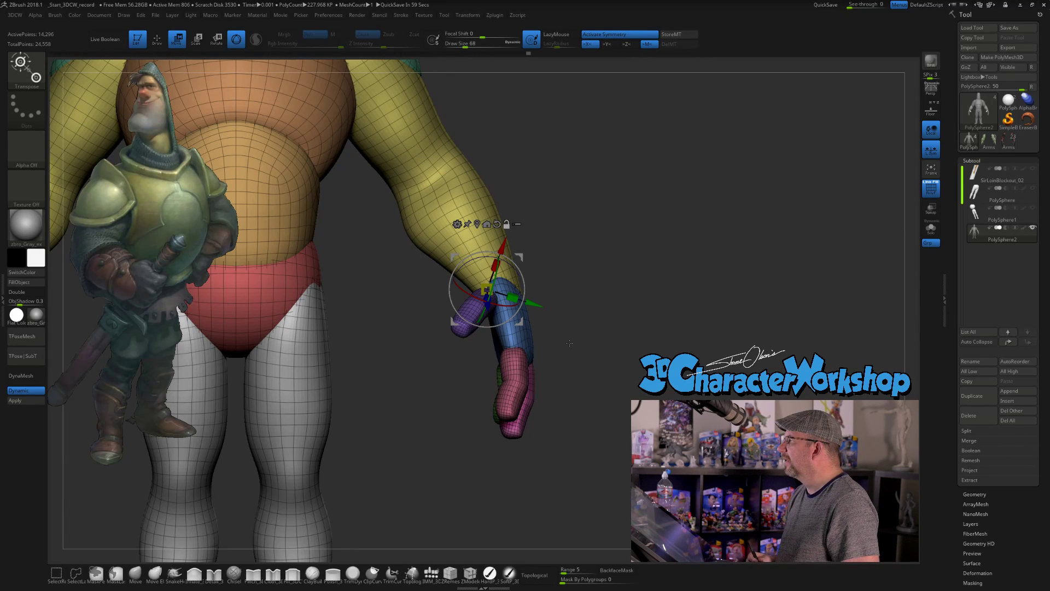
{"action": "left_click_drag", "start_coordinate": [569, 343], "coordinate": [580, 318]}
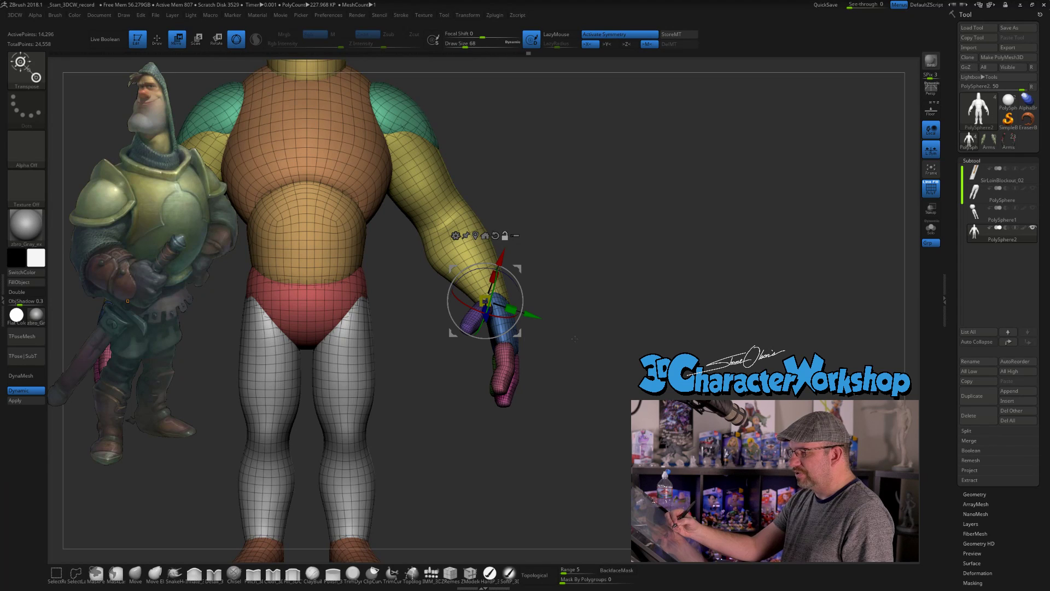
Mask everything except the index finger and rotate that finger inward about 12 degrees at its base
{"action": "key", "text": "q"}
{"action": "left_click_drag", "start_coordinate": [584, 349], "coordinate": [579, 356], "text": "alt"}
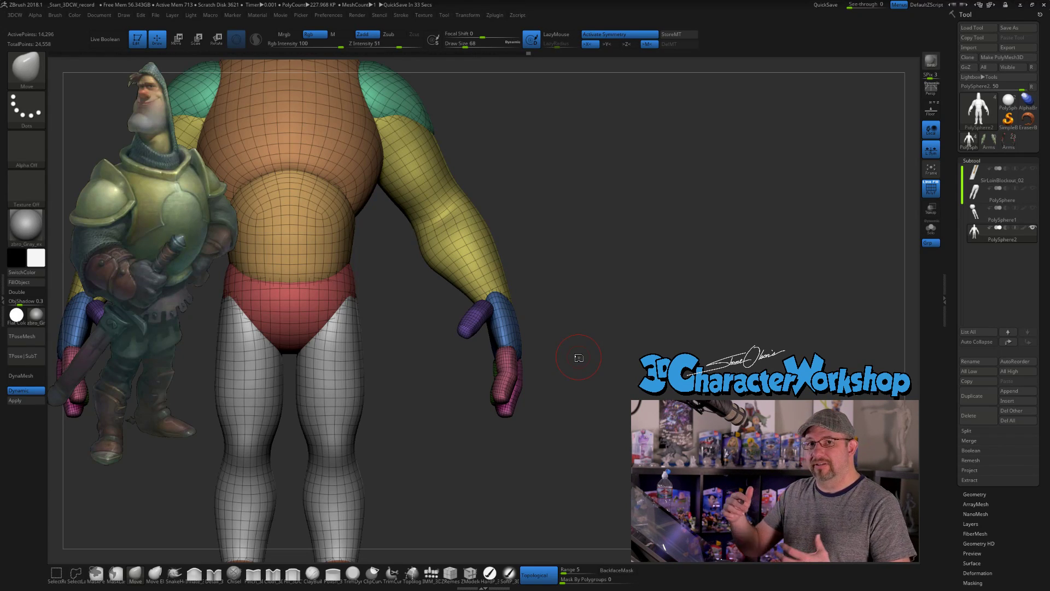
{"action": "left_click_drag", "start_coordinate": [596, 360], "coordinate": [627, 336], "text": "alt"}
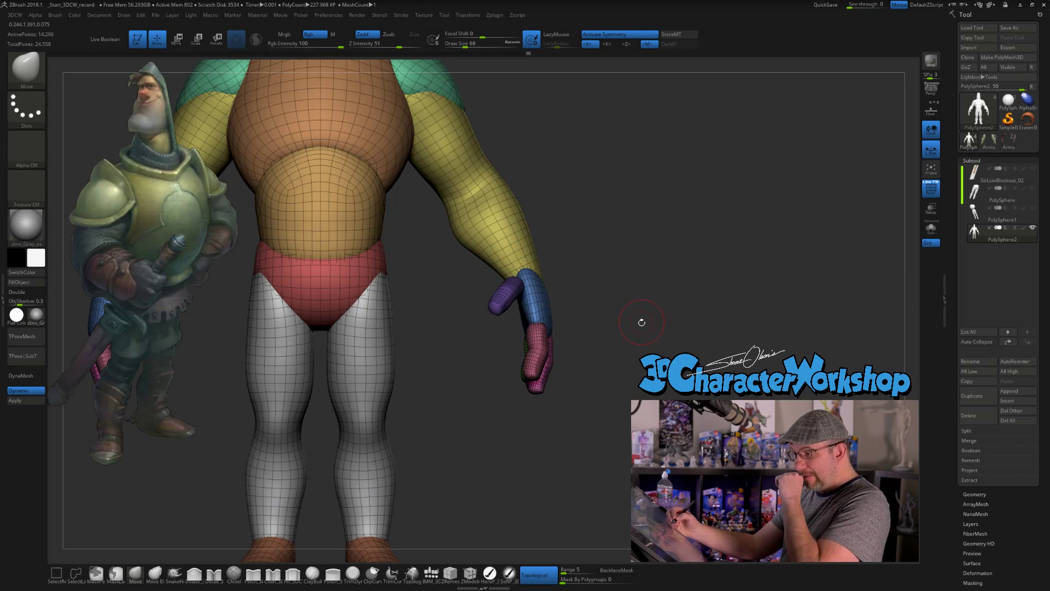
{"action": "mouse_move", "coordinate": [605, 296]}
{"action": "left_mouse_down"}
{"action": "mouse_move", "coordinate": [629, 355]}
{"action": "mouse_move", "coordinate": [620, 329]}
{"action": "left_mouse_up"}
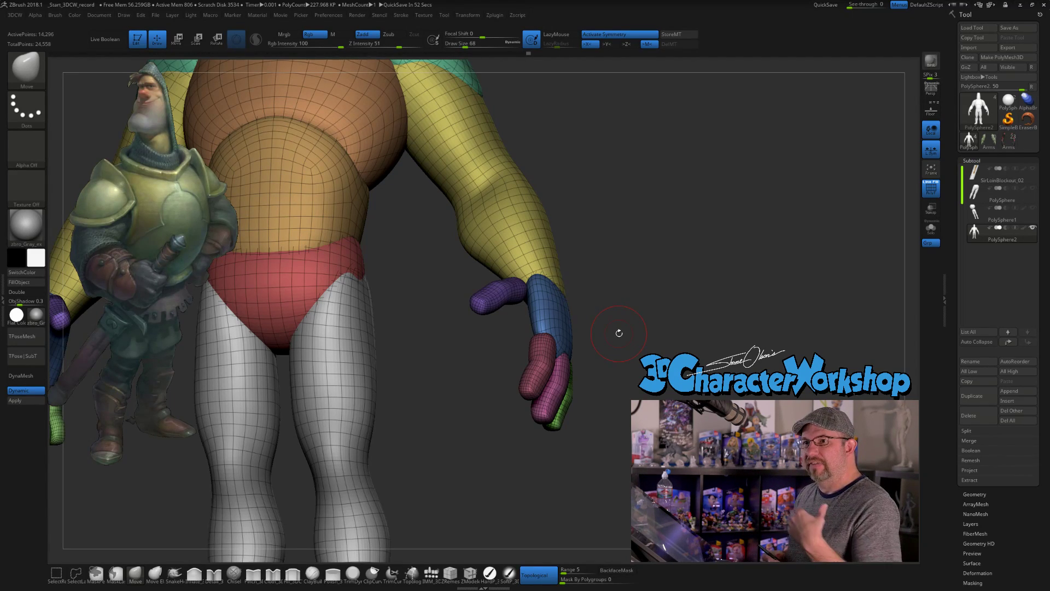
{"action": "left_click_drag", "start_coordinate": [650, 327], "coordinate": [626, 342]}
{"action": "key", "text": "w"}
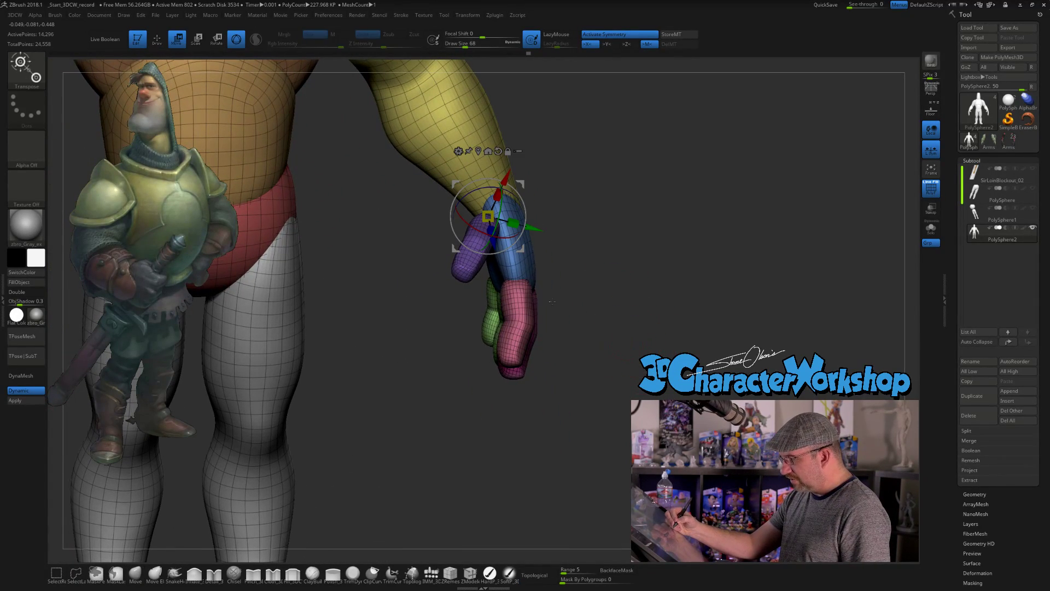
{"action": "left_click", "coordinate": [517, 327], "text": "ctrl"}
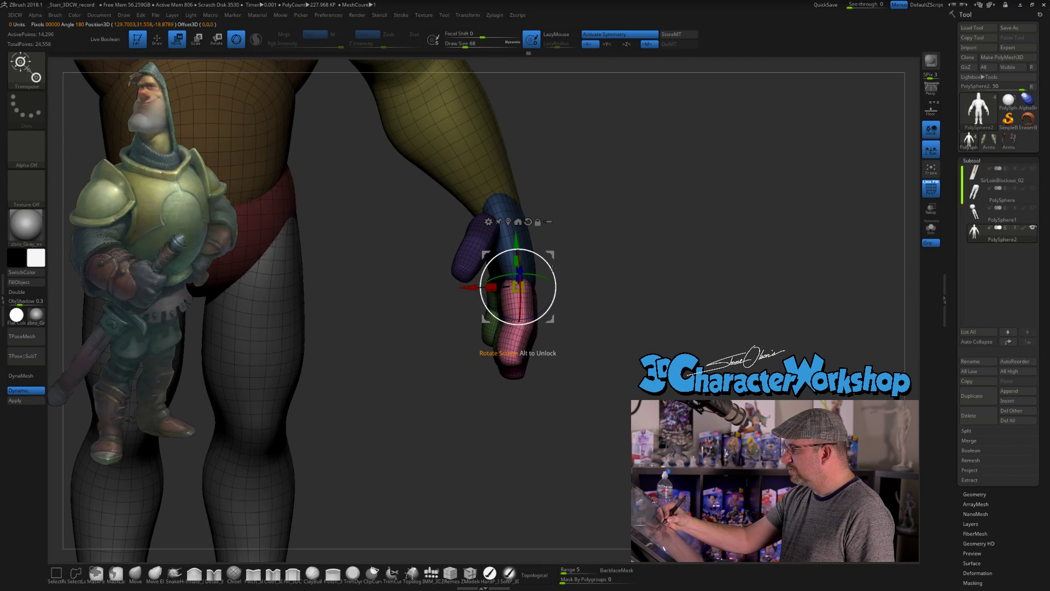
{"action": "left_click_drag", "start_coordinate": [552, 268], "coordinate": [553, 277]}
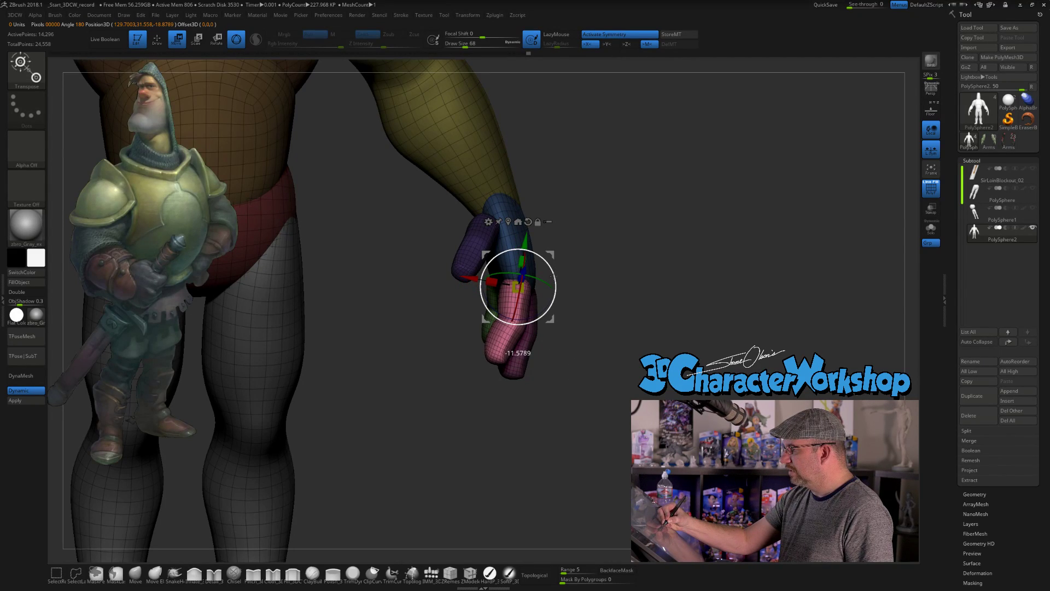
Mask everything except the middle finger and rotate it inward to curl it slightly more than the index finger
{"action": "left_click_drag", "start_coordinate": [620, 319], "coordinate": [578, 315]}
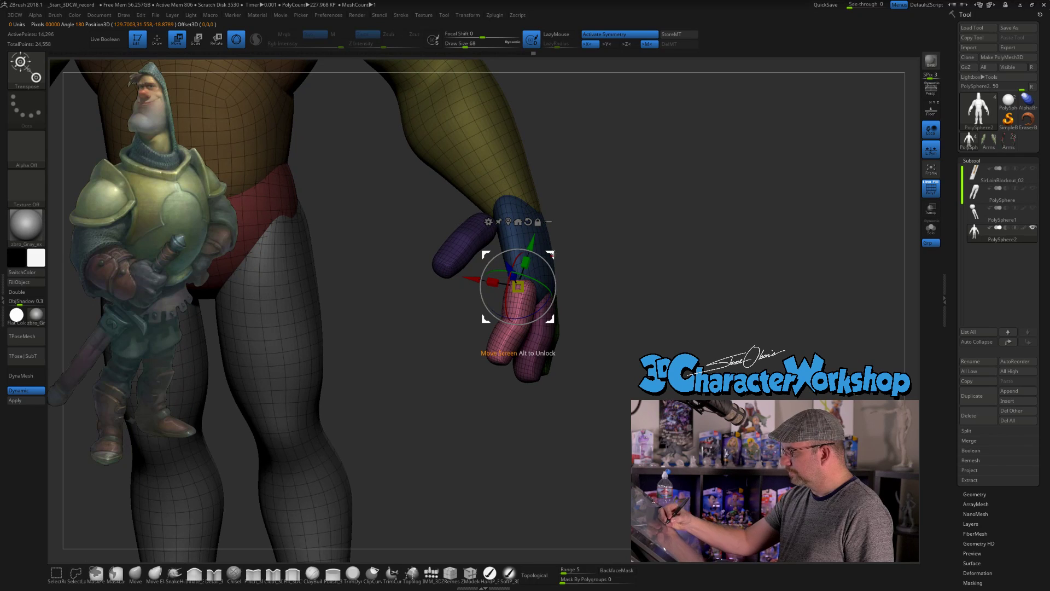
{"action": "left_click_drag", "start_coordinate": [670, 295], "coordinate": [572, 300]}
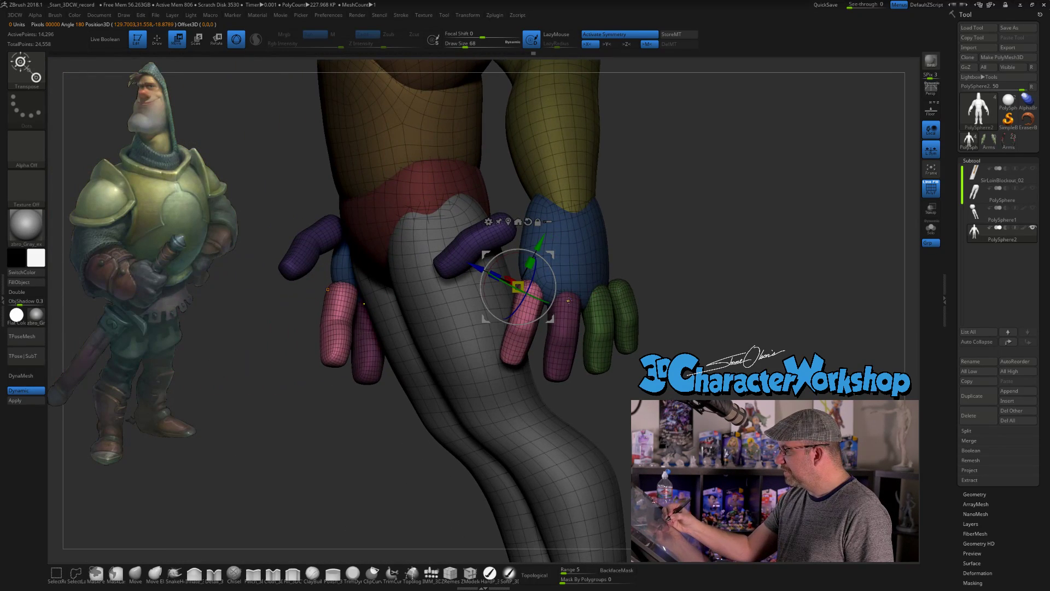
{"action": "left_click", "coordinate": [568, 300], "text": "ctrl"}
{"action": "left_click_drag", "start_coordinate": [615, 267], "coordinate": [586, 290]}
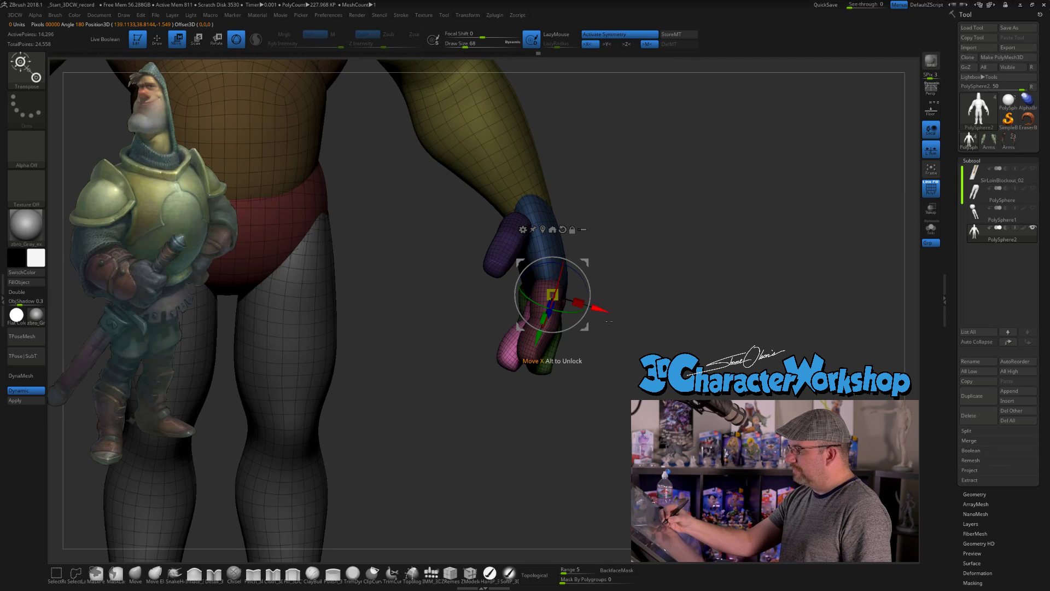
Leave only the ring finger unmasked and rotate it inward past the middle finger
{"action": "left_click_drag", "start_coordinate": [623, 364], "coordinate": [599, 303]}
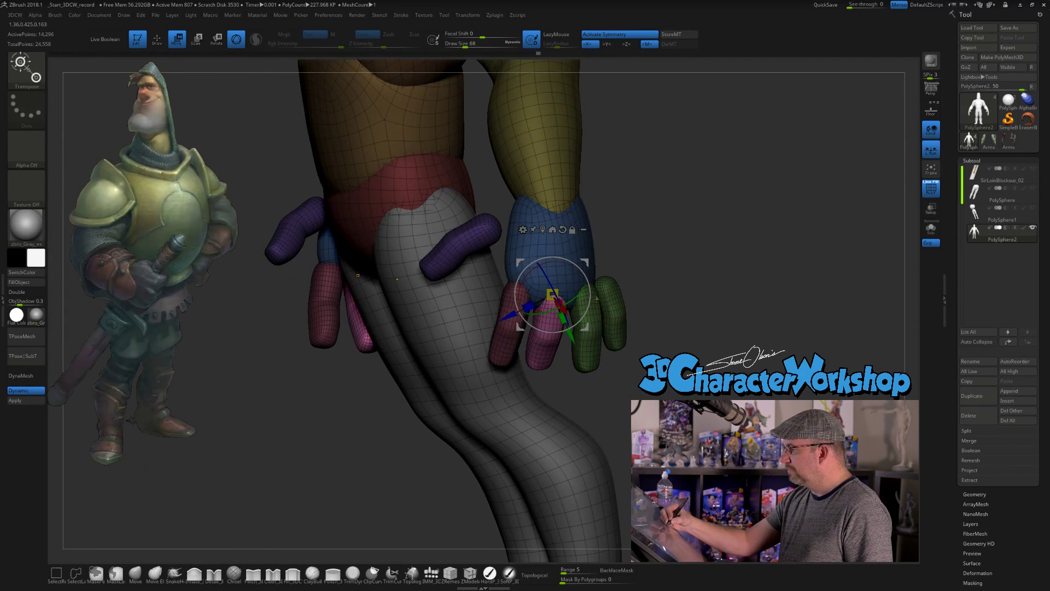
{"action": "left_click", "coordinate": [597, 298], "text": "ctrl"}
{"action": "left_click_drag", "start_coordinate": [659, 286], "coordinate": [726, 296]}
{"action": "left_click_drag", "start_coordinate": [630, 265], "coordinate": [618, 260]}
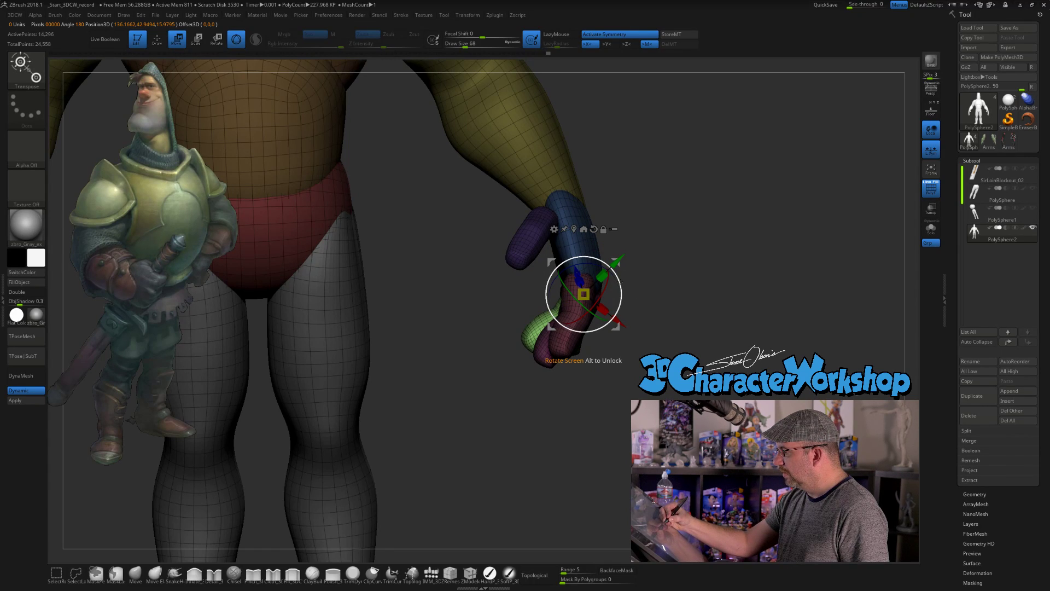
{"action": "left_click_drag", "start_coordinate": [620, 280], "coordinate": [536, 334]}
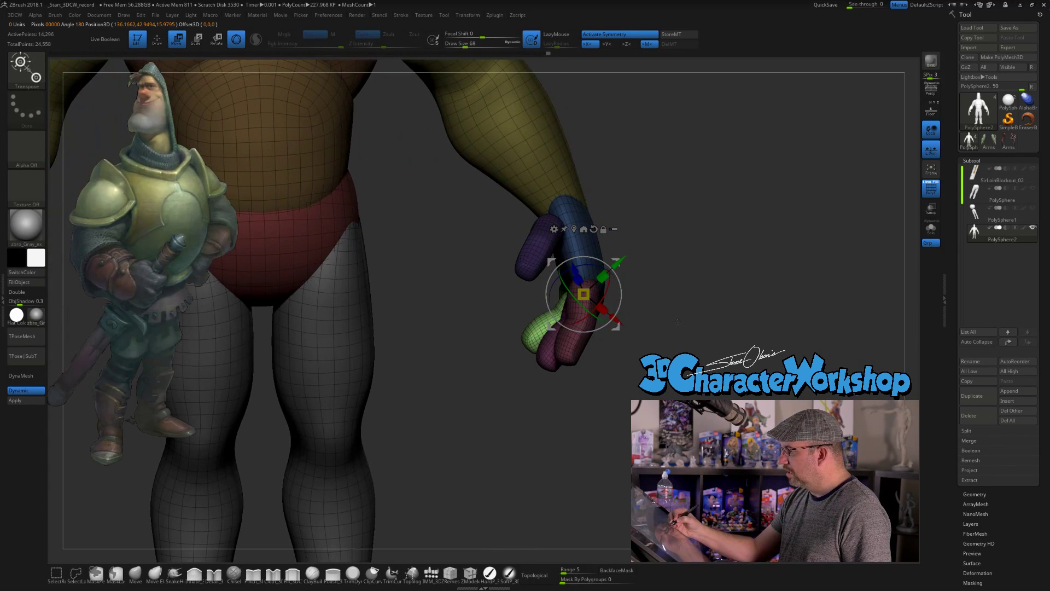
Leave only the pinky unmasked, then rotate and shift it inward to finish the relaxed curl of the hand
{"action": "left_click_drag", "start_coordinate": [777, 383], "coordinate": [576, 422]}
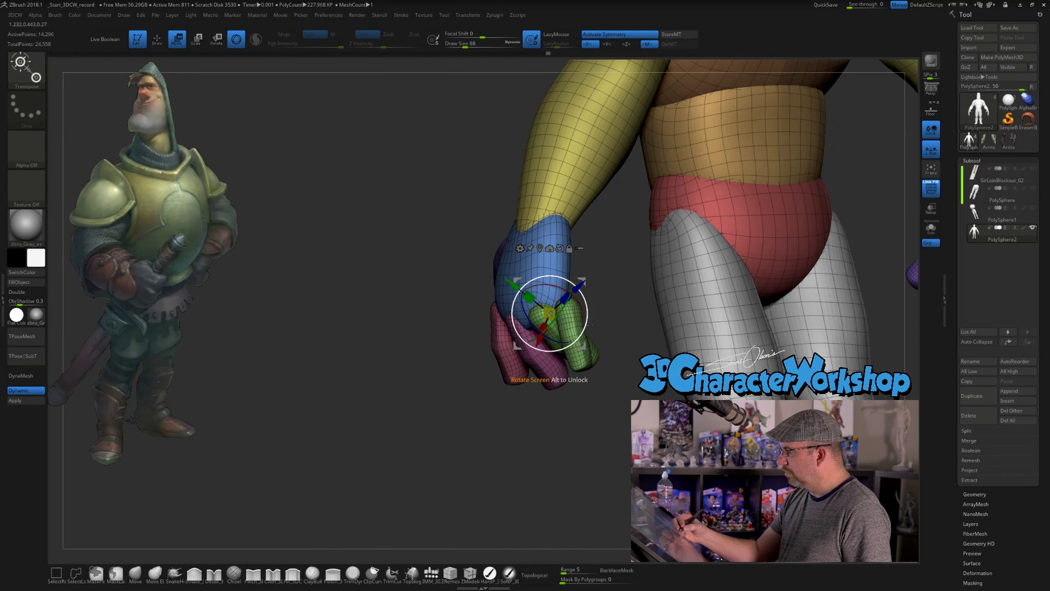
{"action": "left_click_drag", "start_coordinate": [583, 346], "coordinate": [618, 408]}
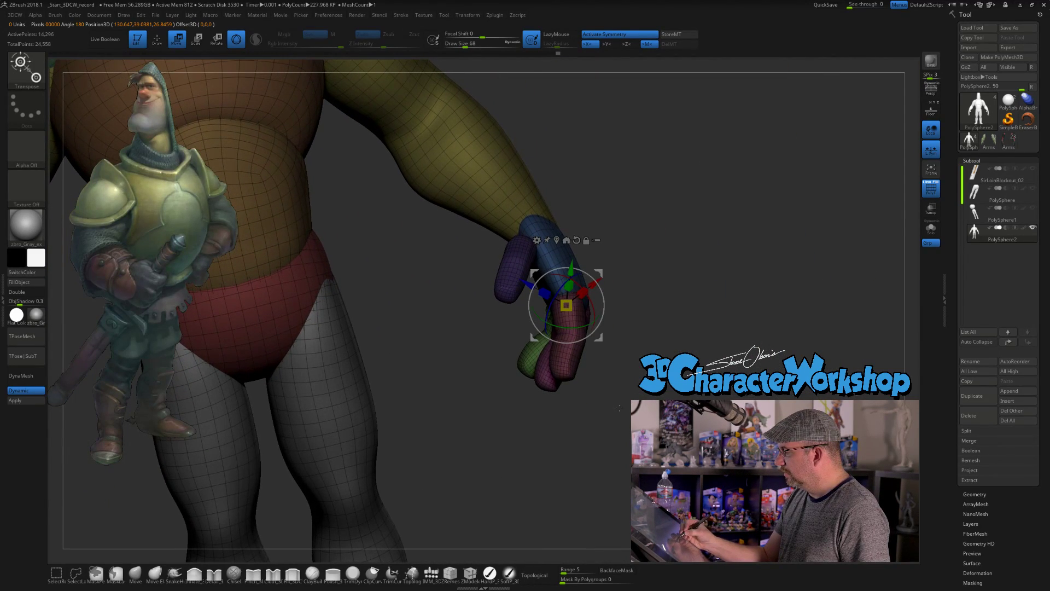
{"action": "left_click_drag", "start_coordinate": [597, 273], "coordinate": [593, 324], "text": "alt"}
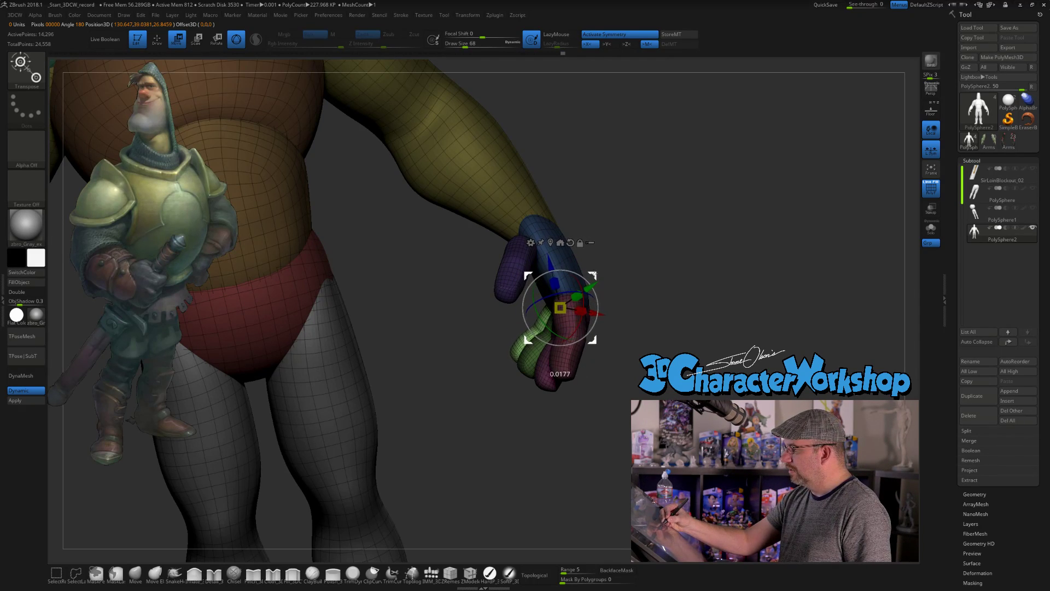
{"action": "left_click_drag", "start_coordinate": [600, 268], "coordinate": [682, 211], "text": "alt"}
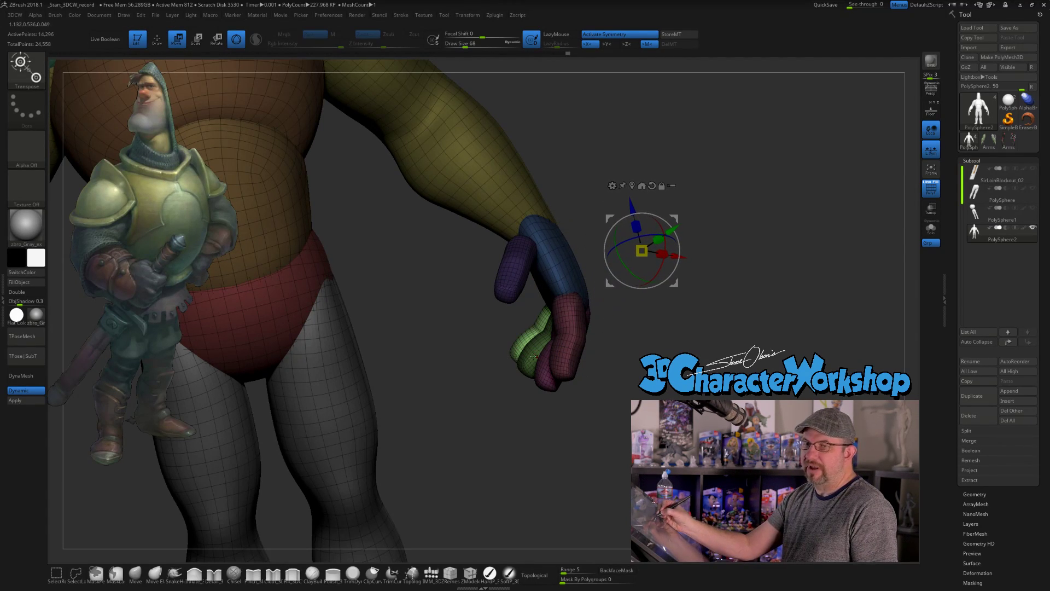
{"action": "mouse_move", "coordinate": [647, 335]}
{"action": "left_mouse_down"}
{"action": "mouse_move", "coordinate": [572, 340]}
{"action": "mouse_move", "coordinate": [747, 311]}
{"action": "left_mouse_up"}
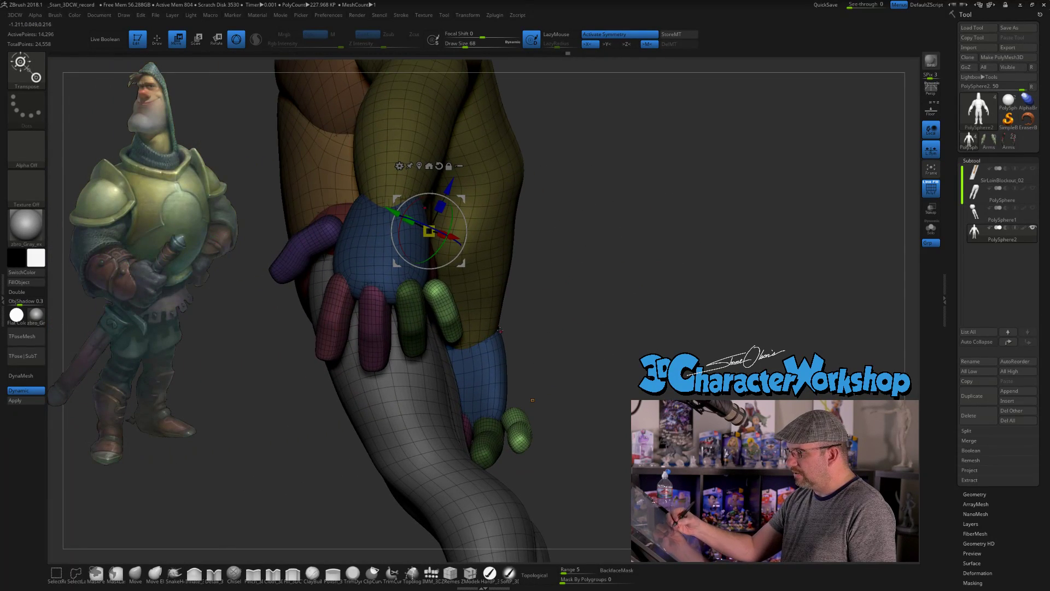
Change the model's material to SkinShade4
{"action": "key", "text": "q"}
{"action": "left_click_drag", "start_coordinate": [621, 302], "coordinate": [609, 334]}
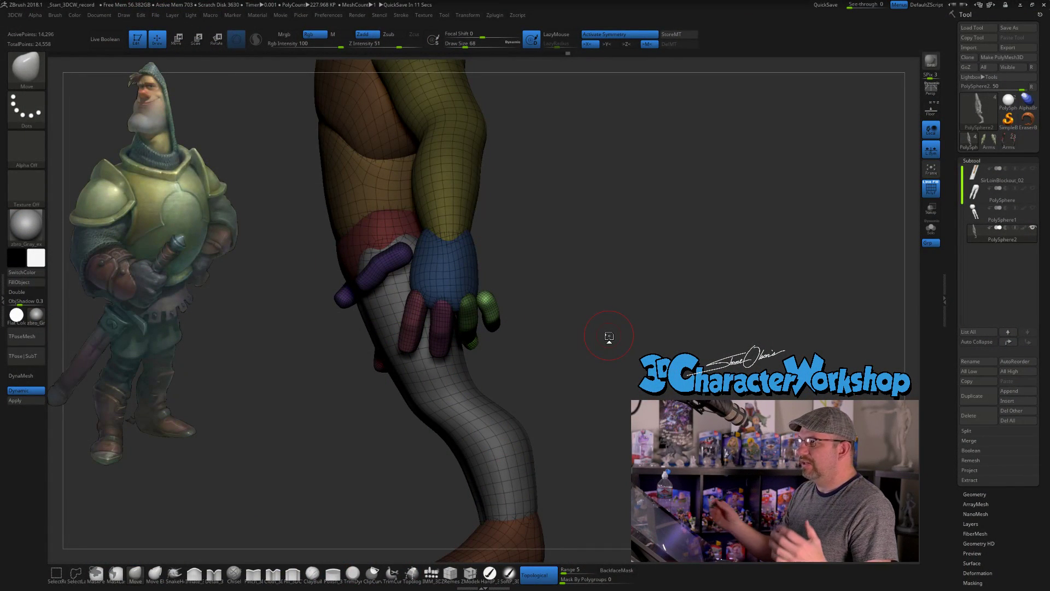
{"action": "left_click", "coordinate": [36, 316]}
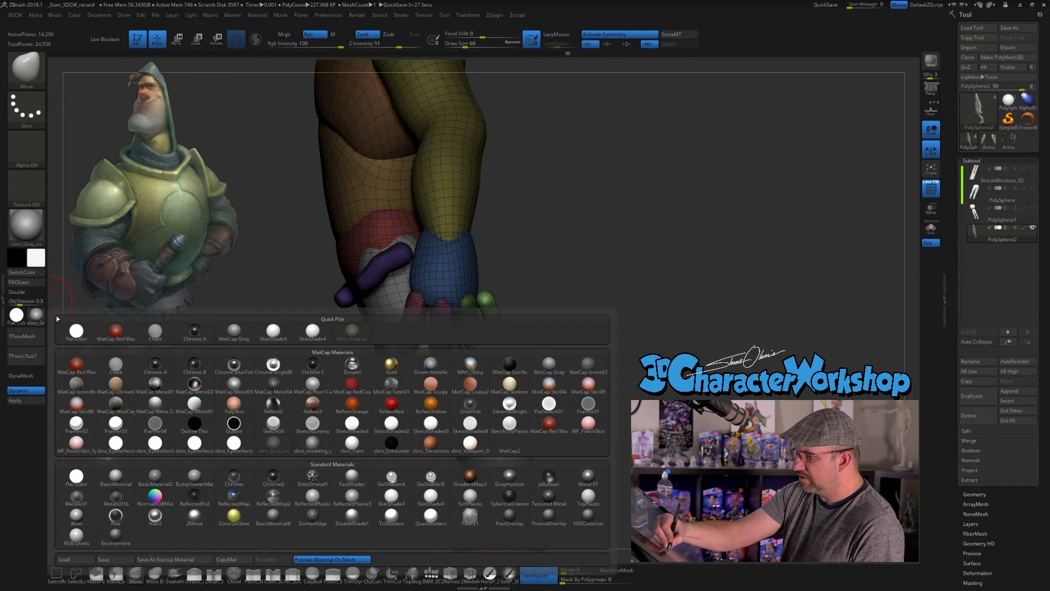
{"action": "left_click", "coordinate": [273, 331]}
{"action": "left_click_drag", "start_coordinate": [621, 332], "coordinate": [567, 335]}
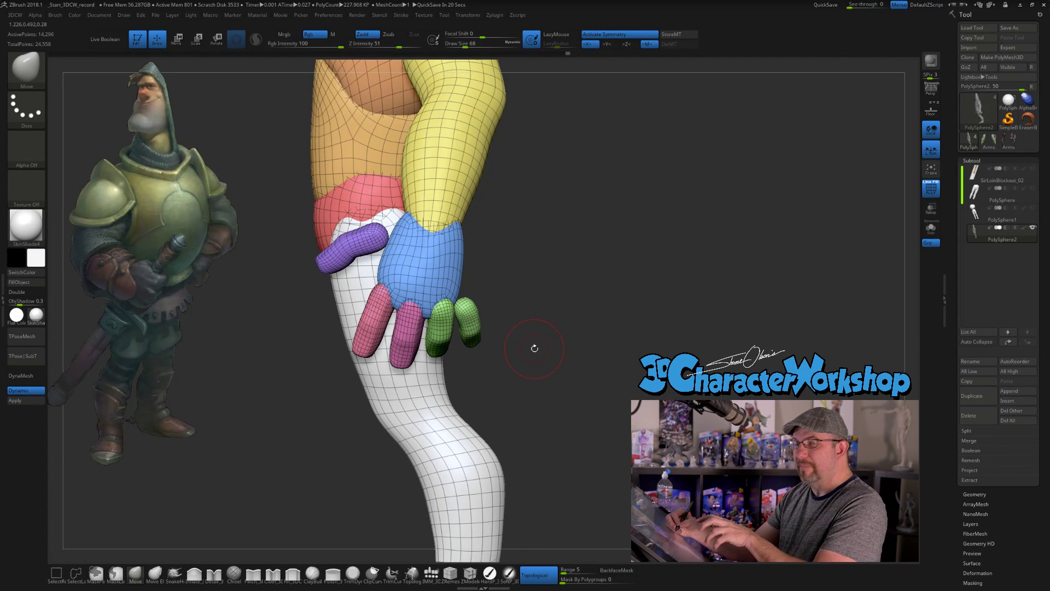
Hide the palms and the rest of the body so only the thumbs and fingers show, and mask them
{"action": "key", "text": "ctrl+shift"}
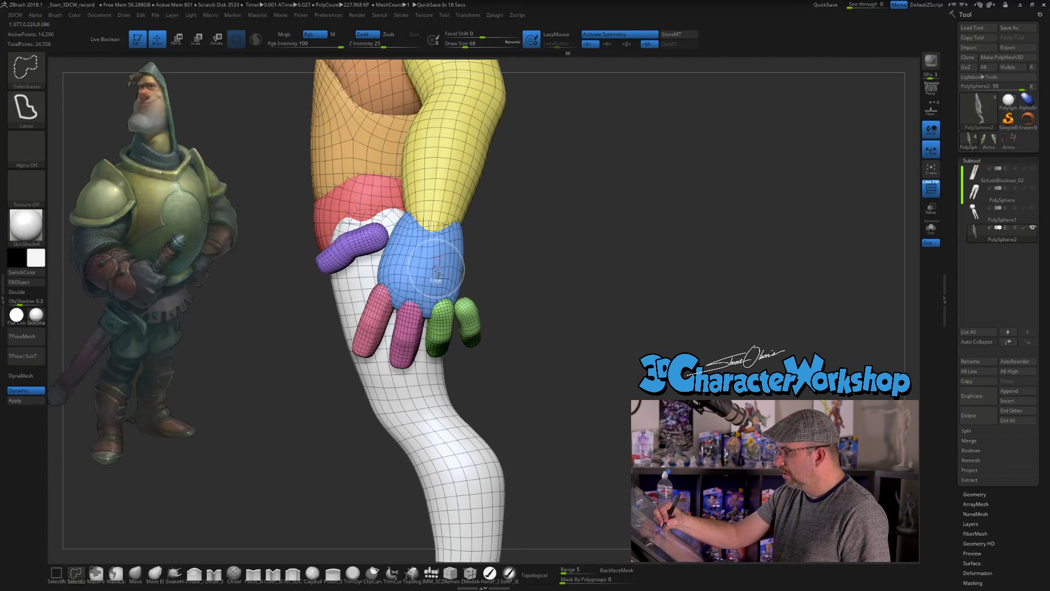
{"action": "left_click", "coordinate": [438, 268], "text": "ctrl+shift"}
{"action": "left_click", "coordinate": [528, 325], "text": "ctrl+shift"}
{"action": "mouse_move", "coordinate": [530, 326]}
{"action": "left_mouse_down"}
{"action": "mouse_move", "coordinate": [562, 323]}
{"action": "mouse_move", "coordinate": [502, 277]}
{"action": "left_mouse_up"}
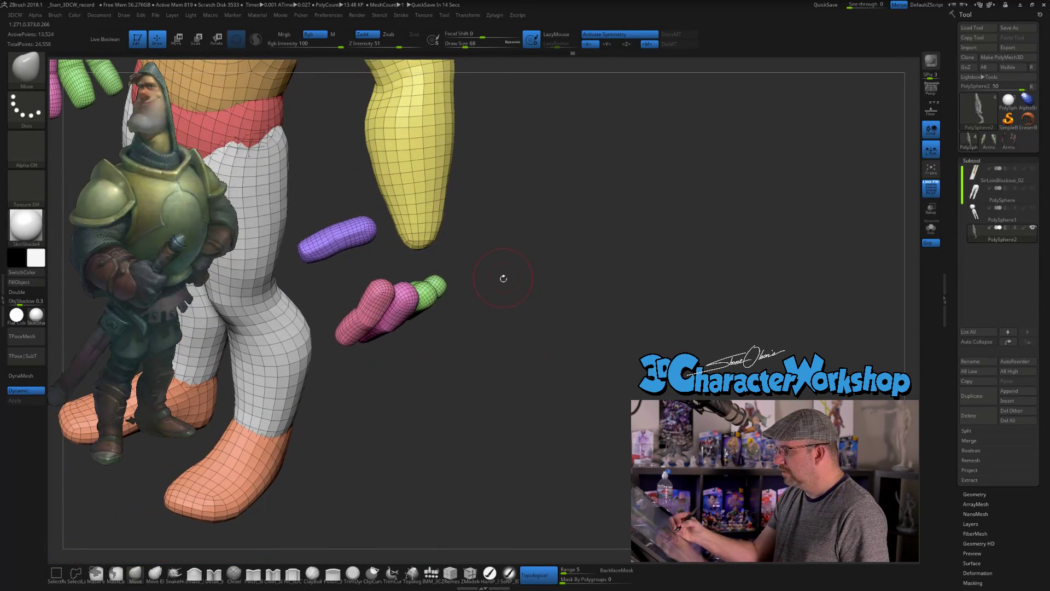
{"action": "key", "text": "ctrl+shift"}
{"action": "mouse_move", "coordinate": [392, 253]}
{"action": "left_mouse_down", "text": "ctrl+shift"}
{"action": "mouse_move", "coordinate": [361, 211]}
{"action": "mouse_move", "coordinate": [298, 243]}
{"action": "mouse_move", "coordinate": [350, 369]}
{"action": "mouse_move", "coordinate": [453, 258]}
{"action": "mouse_move", "coordinate": [421, 257]}
{"action": "left_mouse_up", "text": "ctrl+shift"}
{"action": "mouse_move", "coordinate": [555, 335]}
{"action": "left_mouse_down"}
{"action": "mouse_move", "coordinate": [550, 315]}
{"action": "mouse_move", "coordinate": [572, 378]}
{"action": "mouse_move", "coordinate": [311, 448]}
{"action": "mouse_move", "coordinate": [542, 386]}
{"action": "left_mouse_up"}
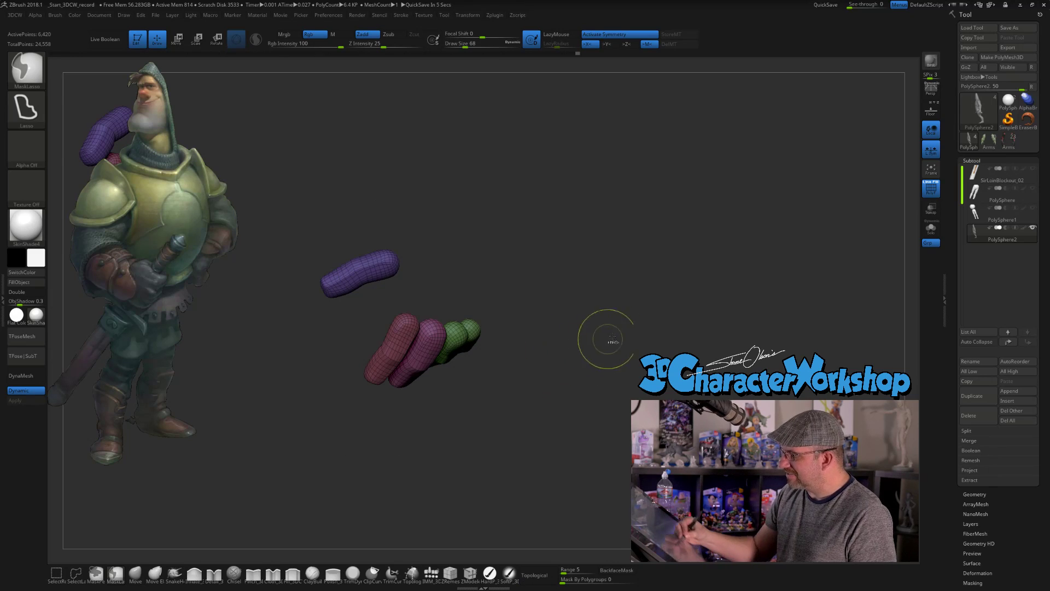
Show the whole model again and invert the mask so only the thumbs and fingers are unmasked
{"action": "left_click", "coordinate": [600, 344], "text": "ctrl+shift"}
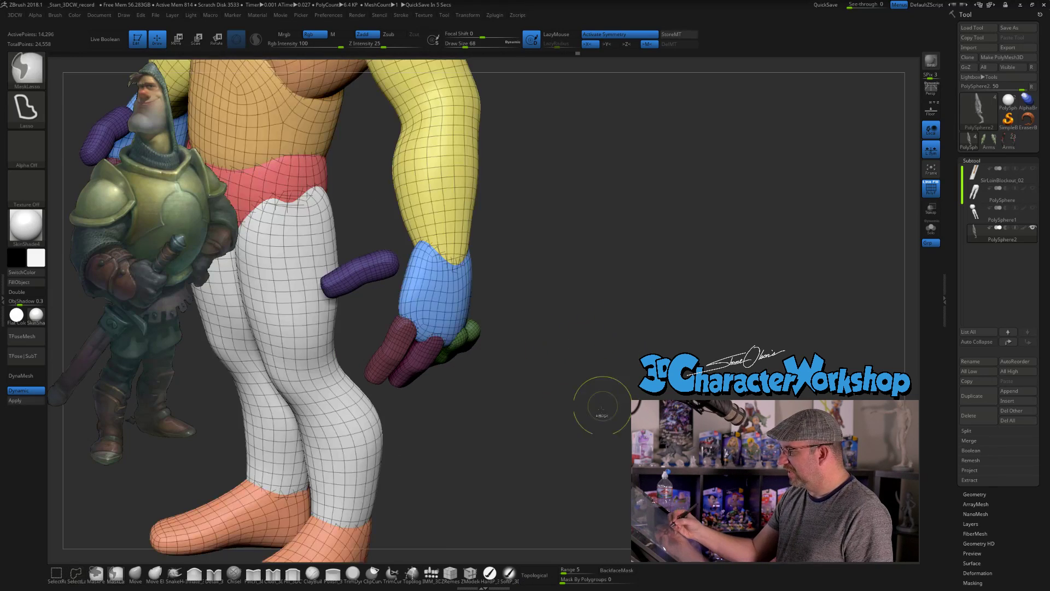
{"action": "left_click", "coordinate": [586, 347], "text": "ctrl"}
{"action": "left_click_drag", "start_coordinate": [587, 350], "coordinate": [581, 392]}
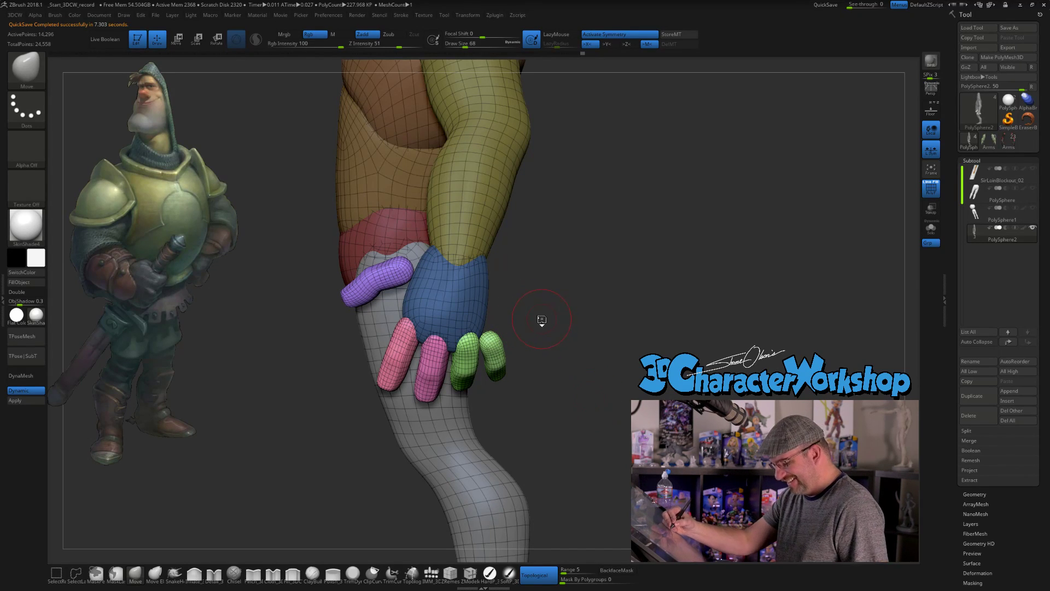
Reorient the transform gizmo and move the unmasked thumbs and fingers slightly forward relative to the palms
{"action": "key", "text": "w"}
{"action": "left_click", "coordinate": [508, 241]}
{"action": "left_click", "coordinate": [518, 241]}
{"action": "left_click_drag", "start_coordinate": [531, 275], "coordinate": [511, 278]}
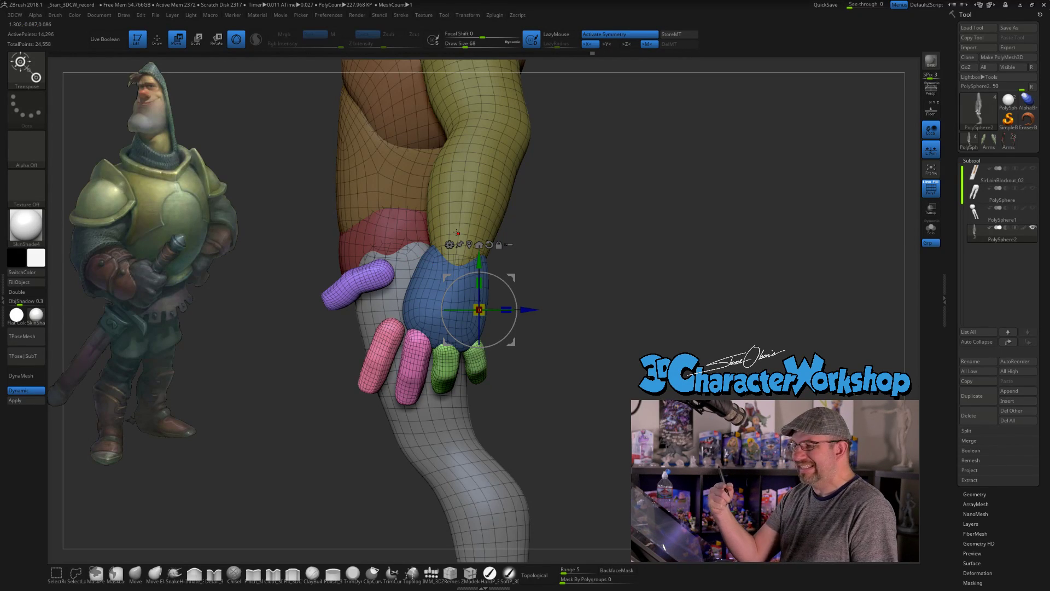
{"action": "left_click_drag", "start_coordinate": [560, 295], "coordinate": [548, 325]}
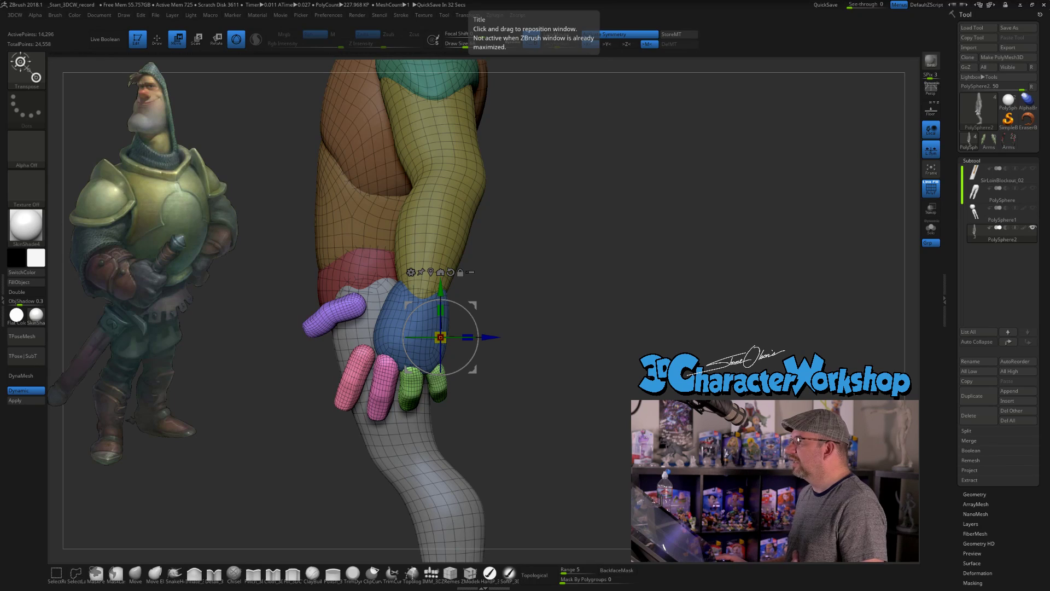
Switch to the browser and study the Spider-Man: Into the Spider-Verse maquette photos on ArtStation, then return to ZBrush
{"action": "left_click_drag", "start_coordinate": [525, 1], "coordinate": [605, 103]}
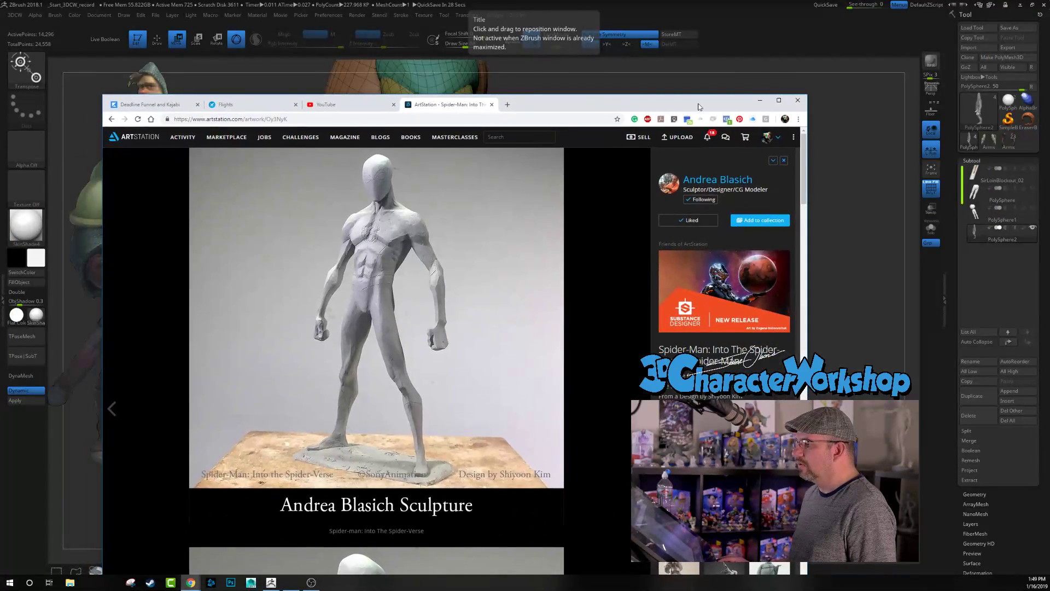
{"action": "left_click", "coordinate": [786, 104]}
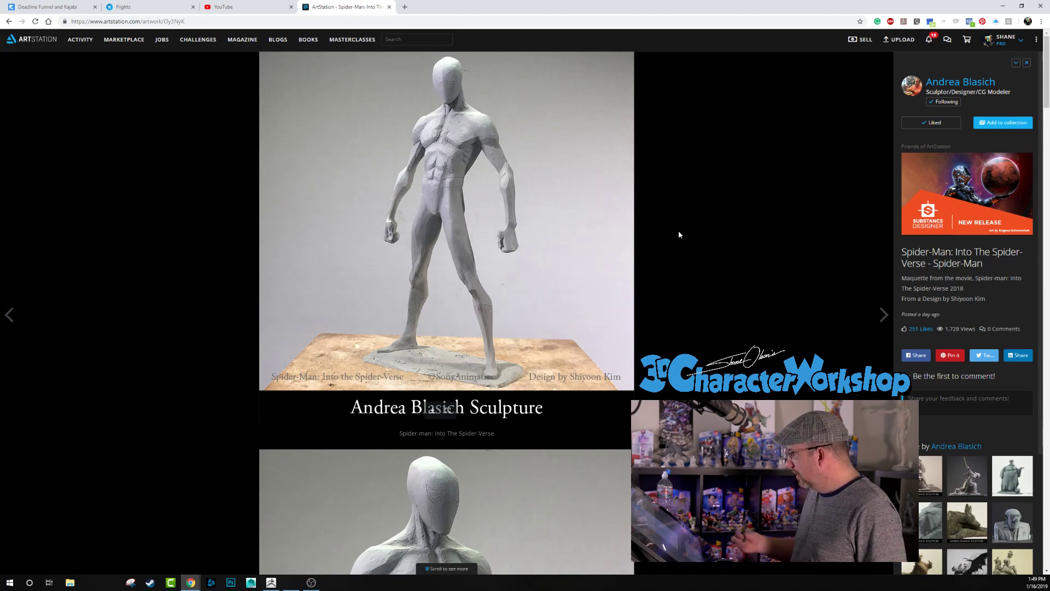
{"action": "scroll", "coordinate": [422, 306], "scroll_direction": "down", "scroll_amount": 5}
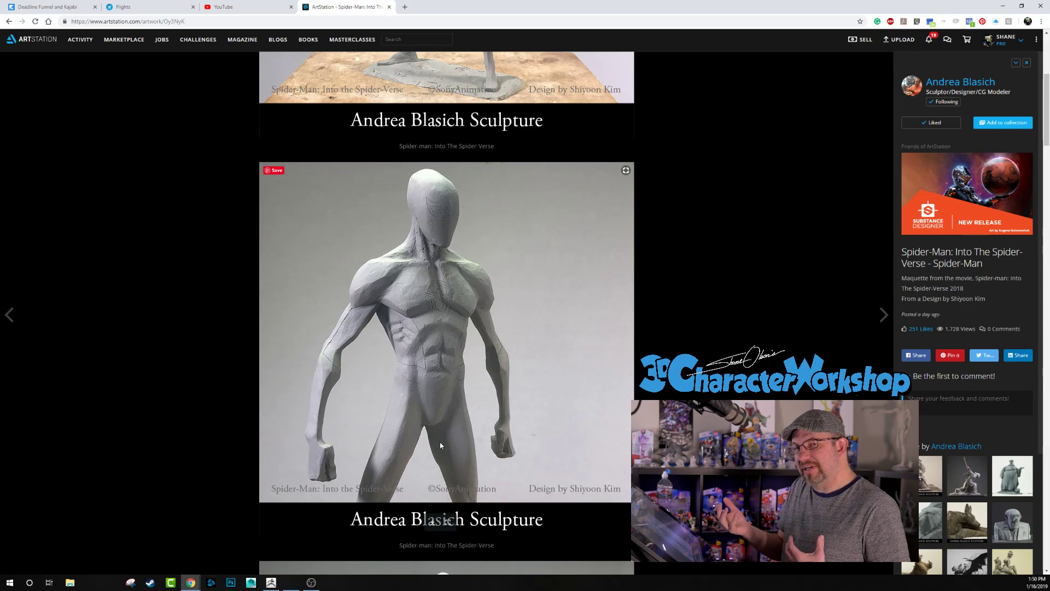
{"action": "left_click_drag", "start_coordinate": [1038, 104], "coordinate": [1038, 162]}
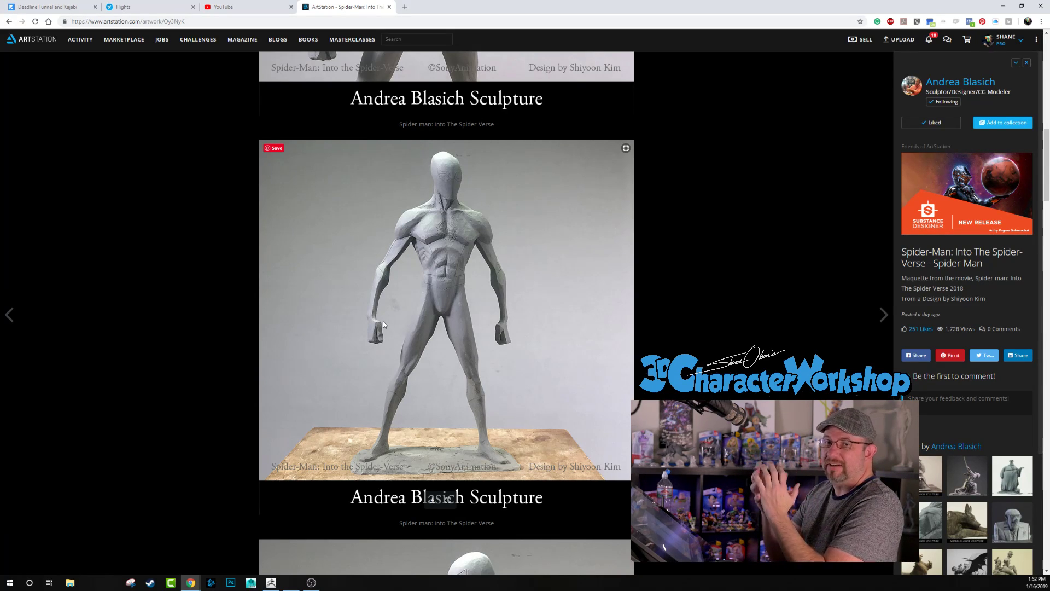
{"action": "scroll", "coordinate": [388, 322], "scroll_direction": "down", "scroll_amount": 6}
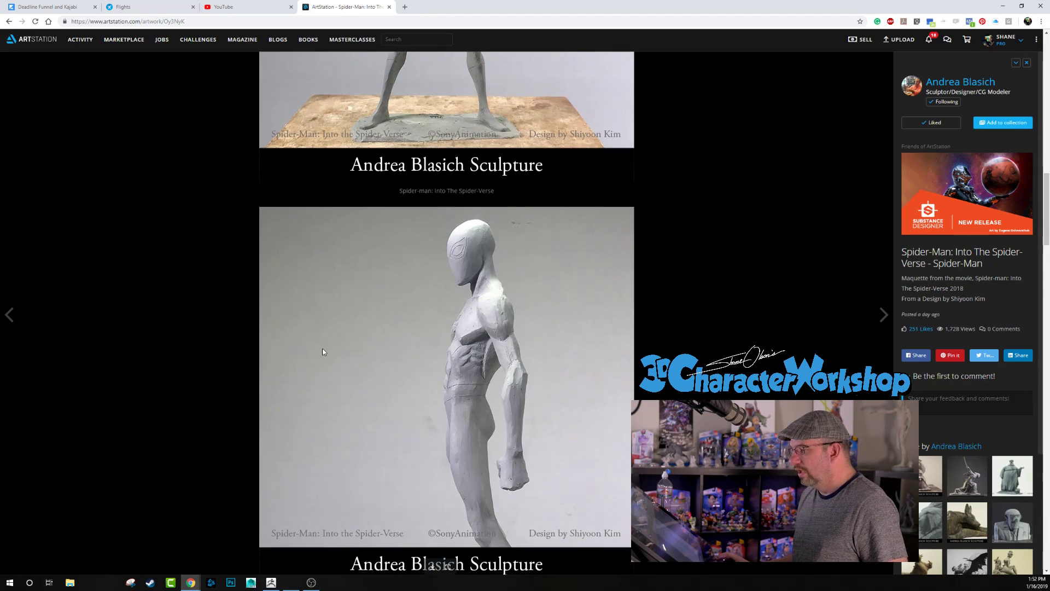
{"action": "scroll", "coordinate": [323, 351], "scroll_direction": "down", "scroll_amount": 1}
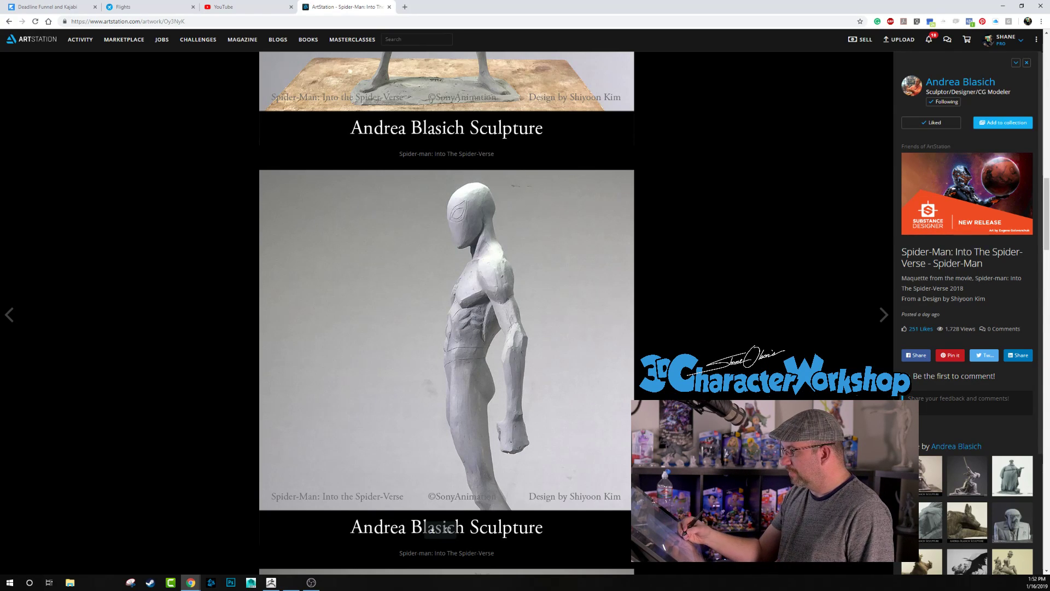
{"action": "left_click_drag", "start_coordinate": [1045, 226], "coordinate": [1040, 345]}
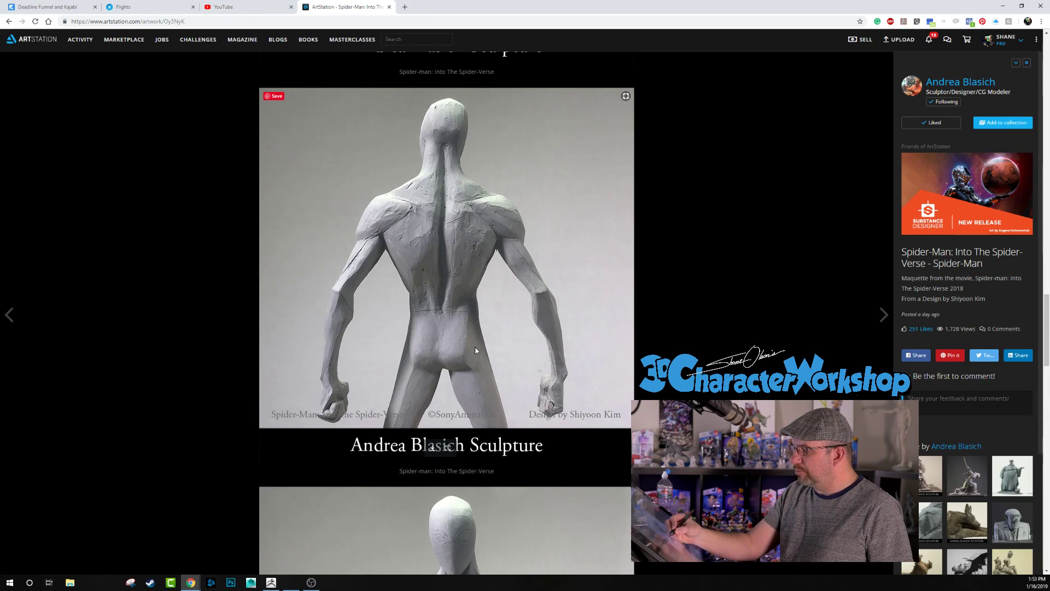
{"action": "scroll", "coordinate": [92, 346], "scroll_direction": "down", "scroll_amount": 1}
{"action": "scroll", "coordinate": [274, 336], "scroll_direction": "down", "scroll_amount": 5}
{"action": "scroll", "coordinate": [223, 338], "scroll_direction": "down", "scroll_amount": 1}
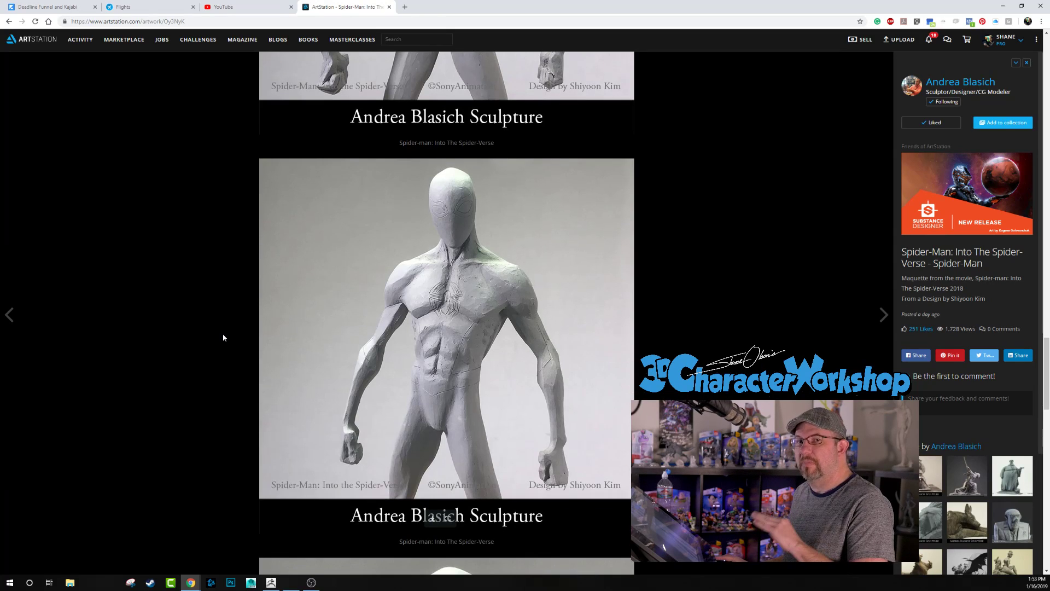
{"action": "scroll", "coordinate": [224, 337], "scroll_direction": "down", "scroll_amount": 6}
{"action": "scroll", "coordinate": [222, 338], "scroll_direction": "down", "scroll_amount": 10}
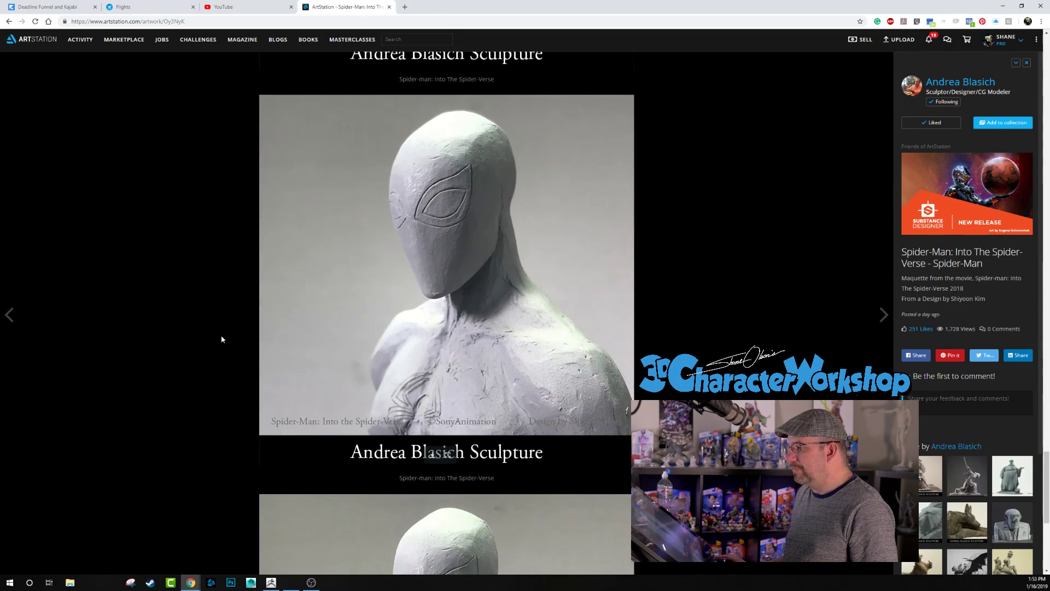
{"action": "scroll", "coordinate": [222, 339], "scroll_direction": "down", "scroll_amount": 6}
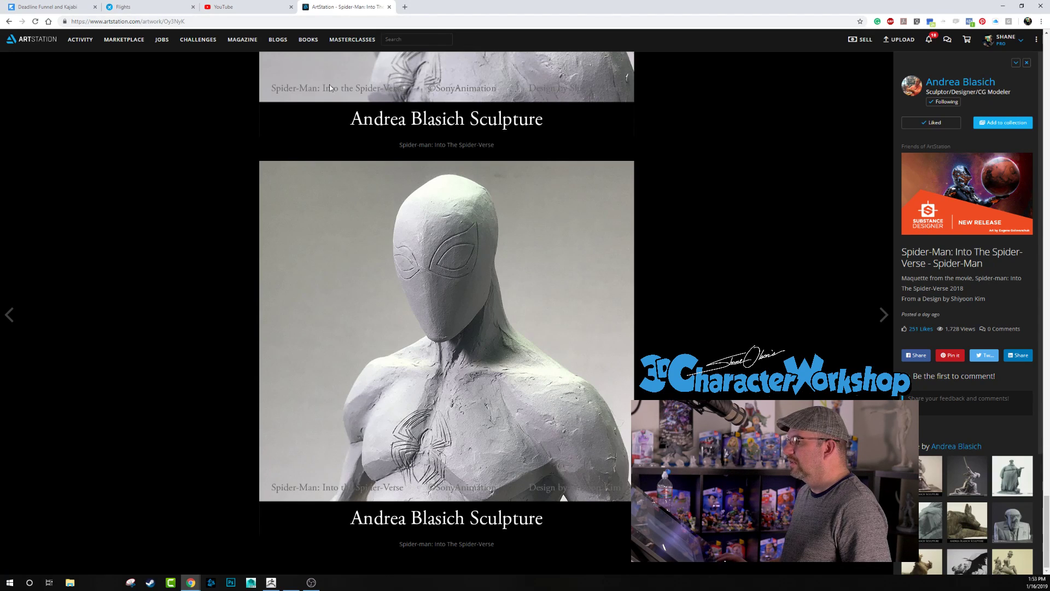
{"action": "left_click", "coordinate": [243, 6]}
{"action": "left_click_drag", "start_coordinate": [549, 8], "coordinate": [1049, 0]}
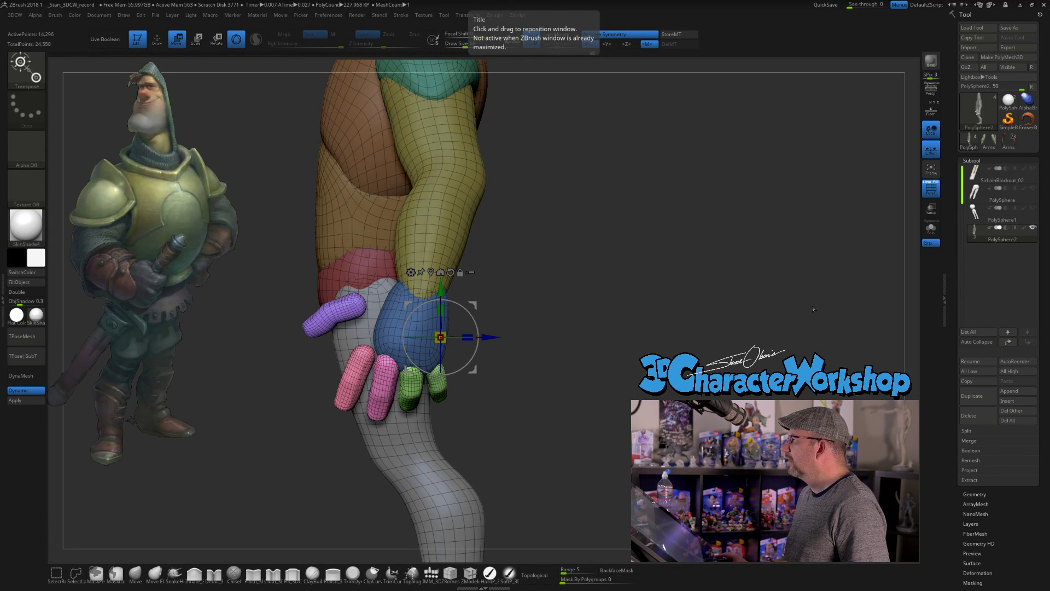
Mask the whole figure except the palms
{"action": "left_click", "coordinate": [710, 304]}
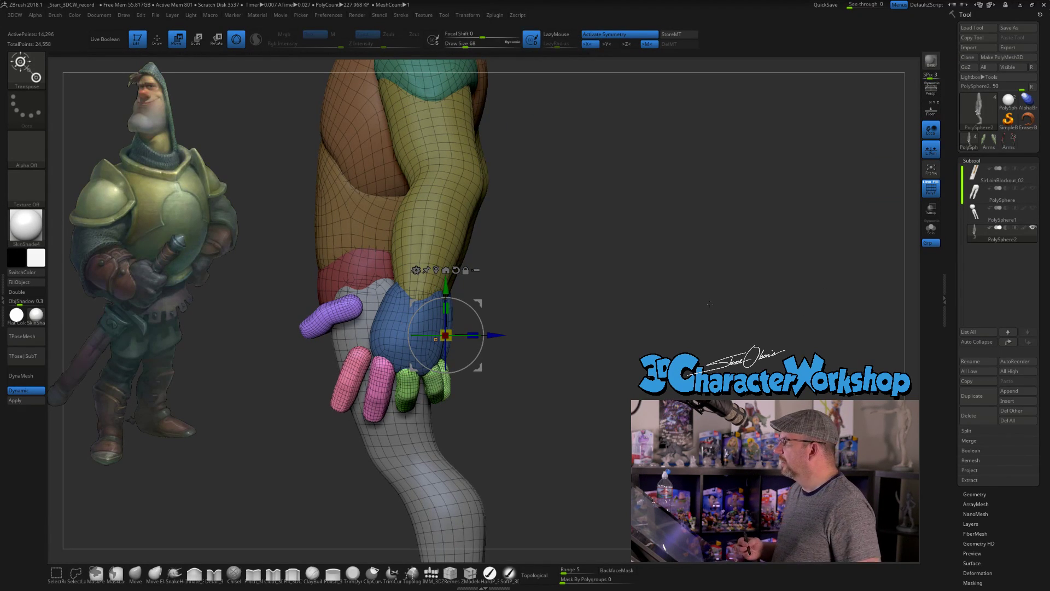
{"action": "left_click_drag", "start_coordinate": [636, 278], "coordinate": [618, 293]}
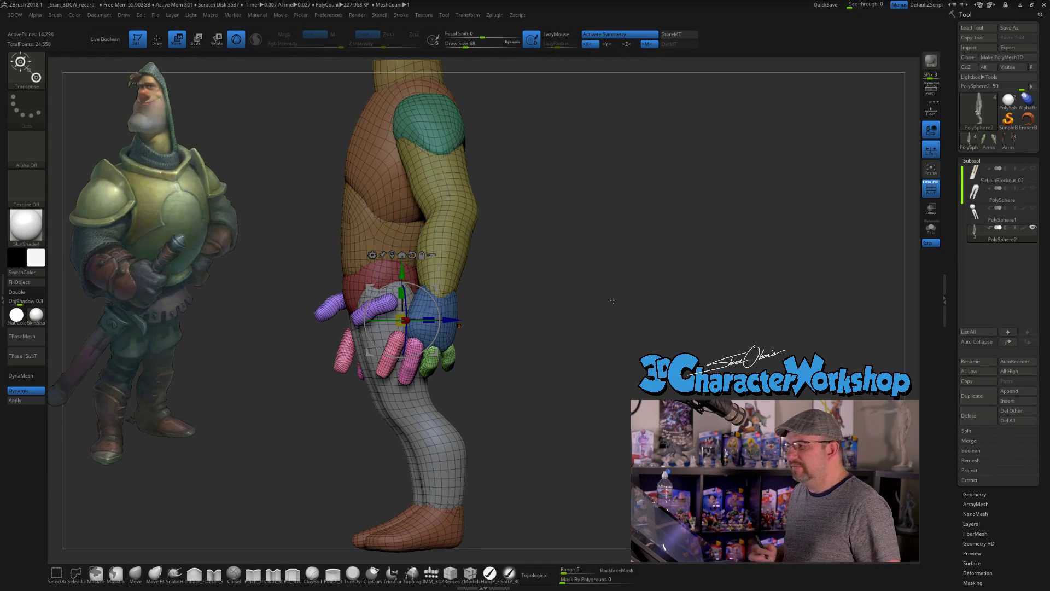
{"action": "left_click_drag", "start_coordinate": [613, 300], "coordinate": [540, 327]}
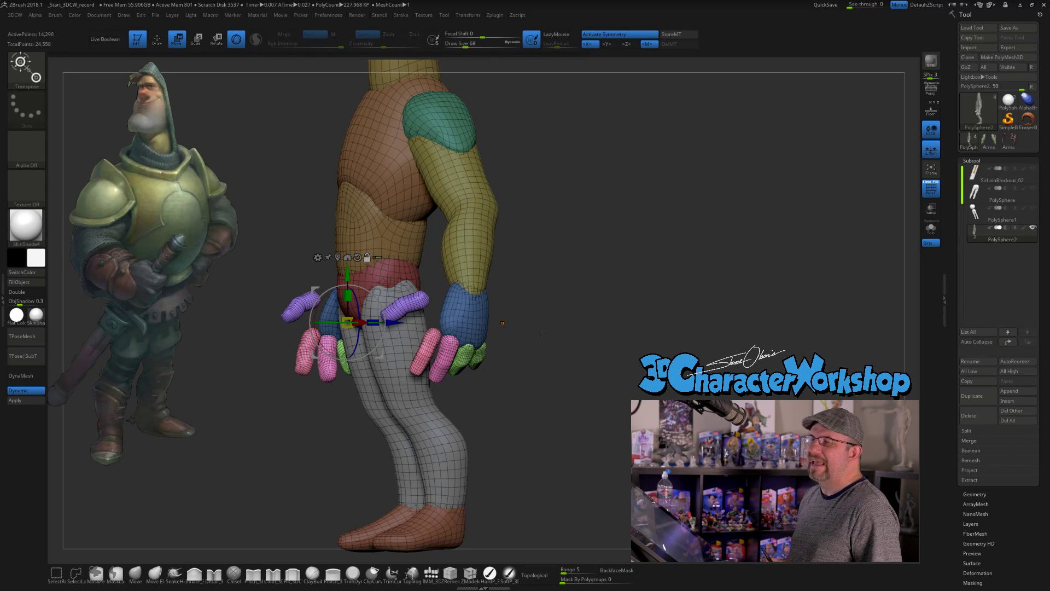
{"action": "left_click_drag", "start_coordinate": [529, 340], "coordinate": [535, 344]}
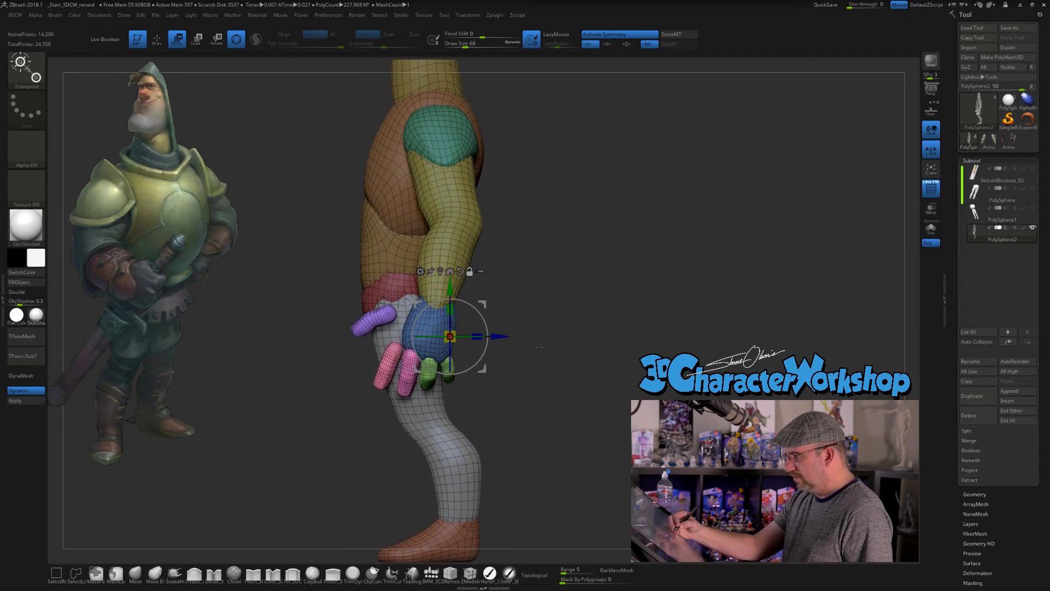
{"action": "key", "text": "q"}
{"action": "key", "text": "w"}
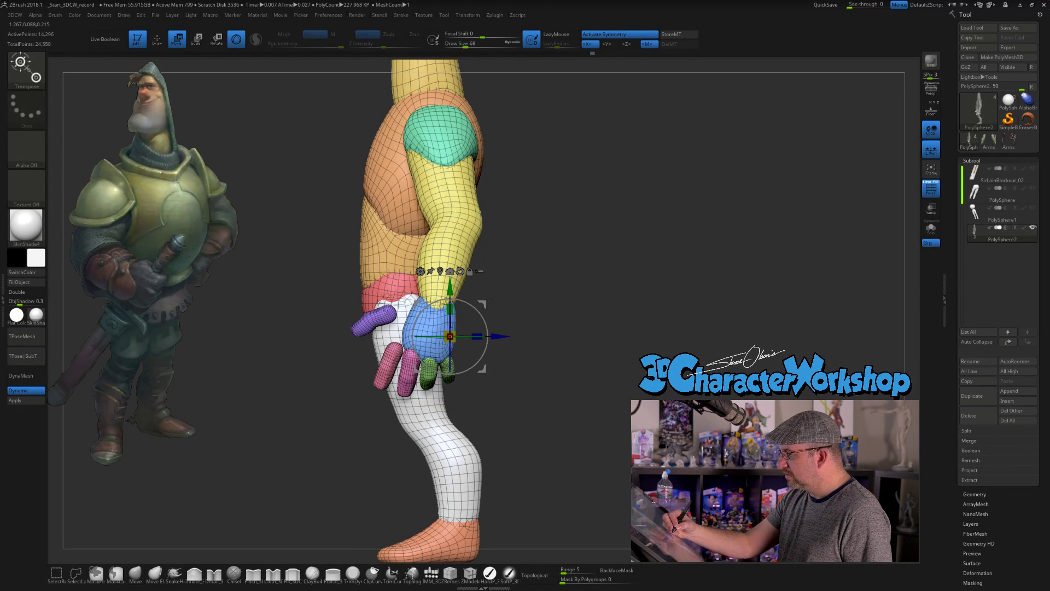
{"action": "left_click_drag", "start_coordinate": [447, 332], "coordinate": [498, 299], "text": "alt"}
{"action": "key", "text": "q"}
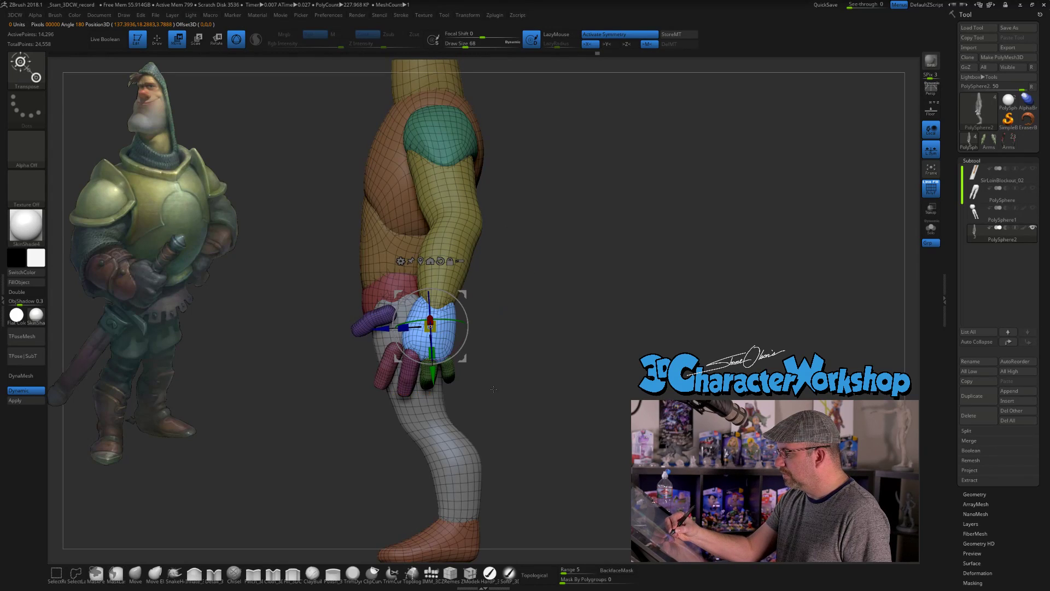
Reshape the unmasked palms between the wrists and fingers using the Move brush at draw size 124
{"action": "left_click_drag", "start_coordinate": [525, 312], "coordinate": [558, 359], "text": "alt"}
{"action": "key", "text": "s"}
{"action": "mouse_move", "coordinate": [432, 384]}
{"action": "left_mouse_down"}
{"action": "mouse_move", "coordinate": [417, 377]}
{"action": "mouse_move", "coordinate": [431, 366]}
{"action": "left_mouse_up"}
{"action": "mouse_move", "coordinate": [432, 363]}
{"action": "right_mouse_down"}
{"action": "mouse_move", "coordinate": [501, 349]}
{"action": "mouse_move", "coordinate": [519, 328]}
{"action": "mouse_move", "coordinate": [482, 356]}
{"action": "mouse_move", "coordinate": [503, 323]}
{"action": "mouse_move", "coordinate": [505, 334]}
{"action": "mouse_move", "coordinate": [486, 328]}
{"action": "right_mouse_up"}
{"action": "right_click_drag", "start_coordinate": [539, 365], "coordinate": [489, 347]}
{"action": "mouse_move", "coordinate": [582, 398]}
{"action": "right_mouse_down"}
{"action": "mouse_move", "coordinate": [569, 406]}
{"action": "mouse_move", "coordinate": [551, 369]}
{"action": "mouse_move", "coordinate": [516, 375]}
{"action": "mouse_move", "coordinate": [509, 397]}
{"action": "mouse_move", "coordinate": [512, 384]}
{"action": "right_mouse_up"}
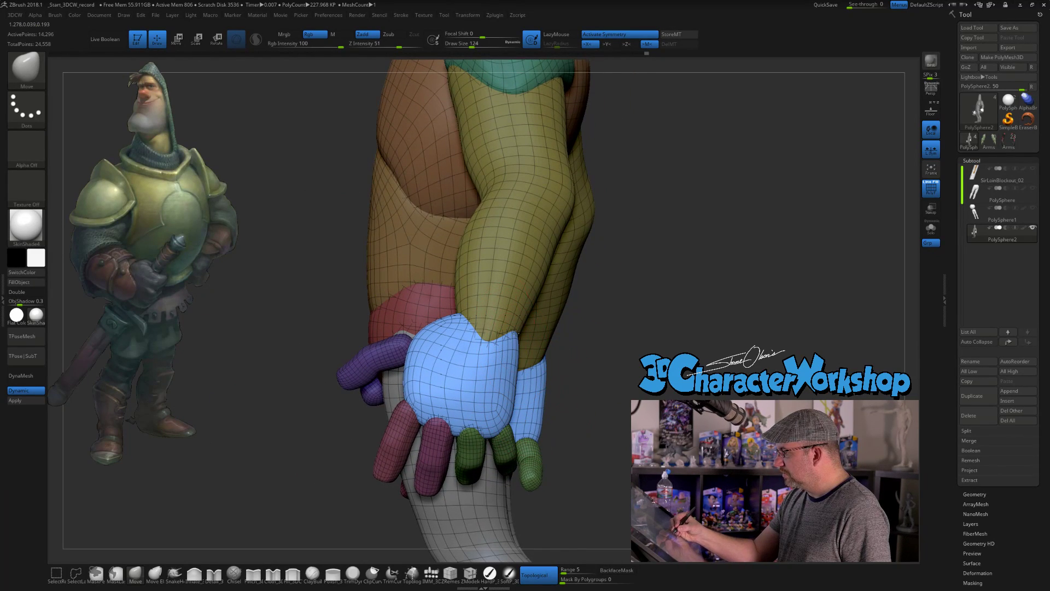
{"action": "right_click_drag", "start_coordinate": [522, 363], "coordinate": [532, 335]}
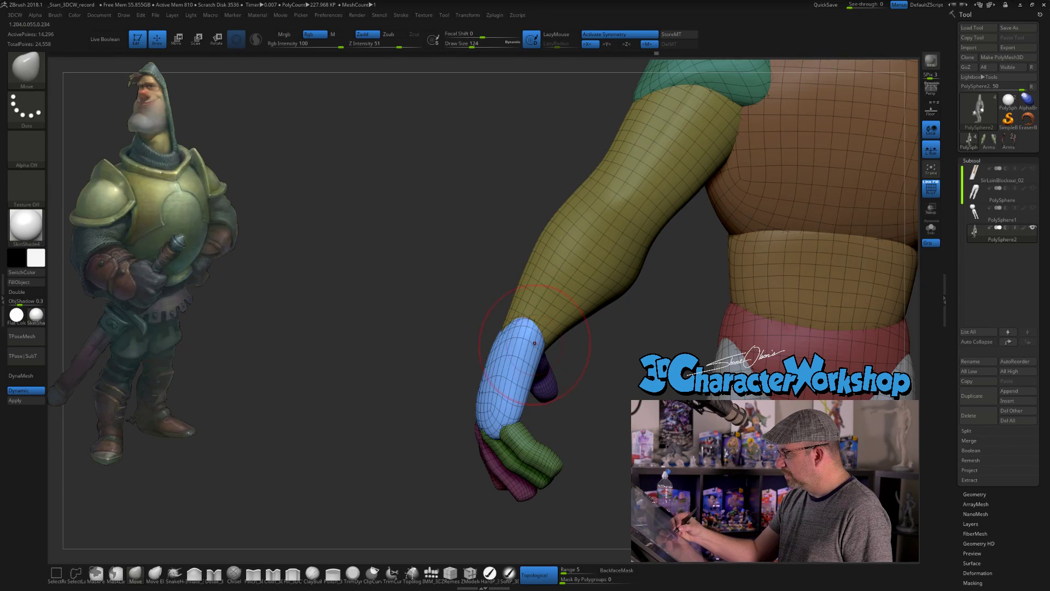
{"action": "right_click_drag", "start_coordinate": [509, 389], "coordinate": [509, 432]}
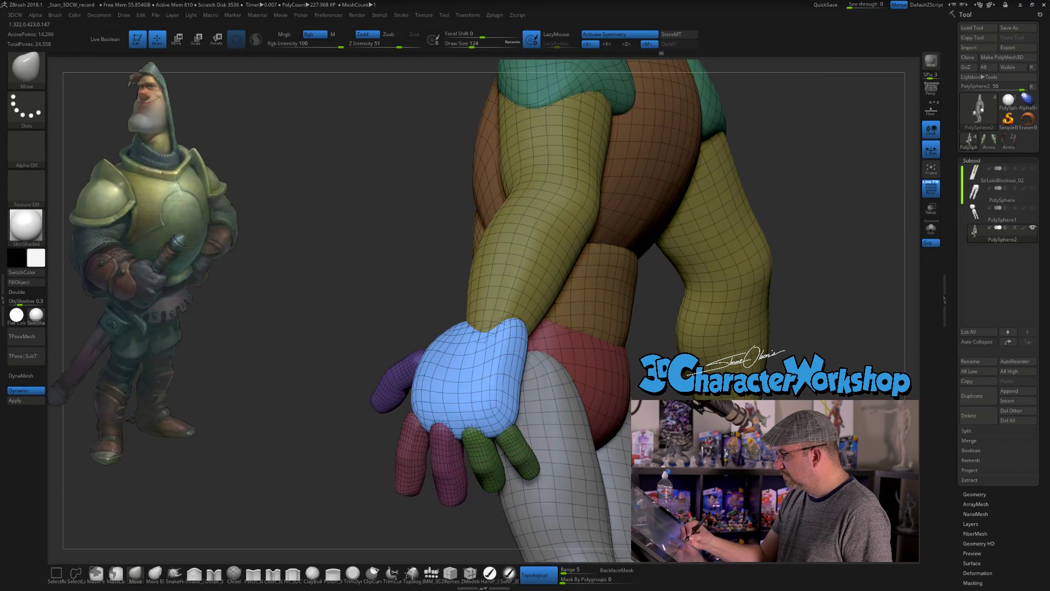
{"action": "right_click_drag", "start_coordinate": [512, 397], "coordinate": [486, 428]}
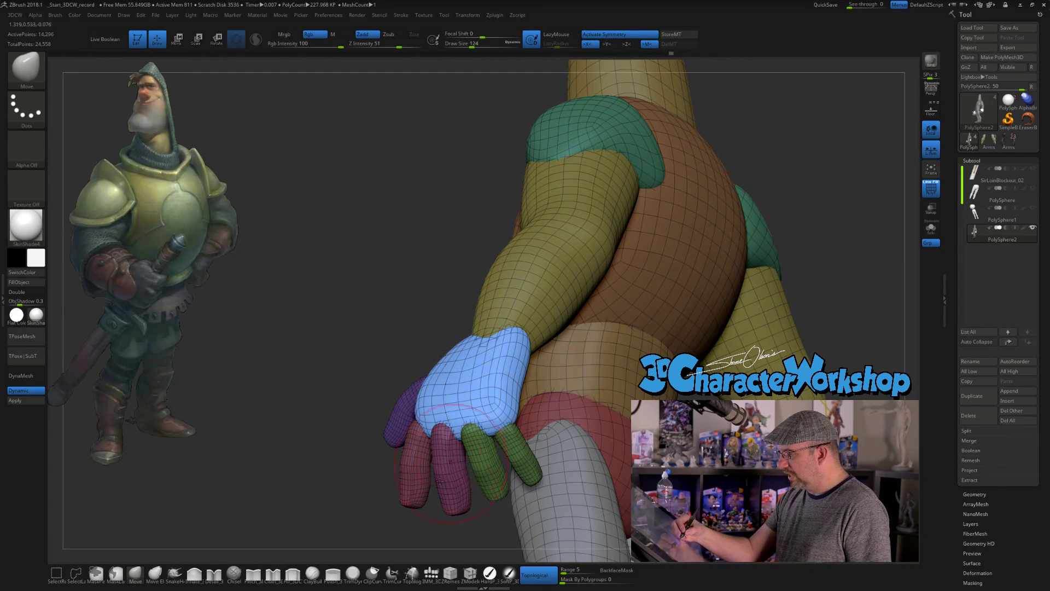
Sharpen the outer edge and knuckle side of the palms using the Pinch brush at draw size 46
{"action": "left_click", "coordinate": [253, 573]}
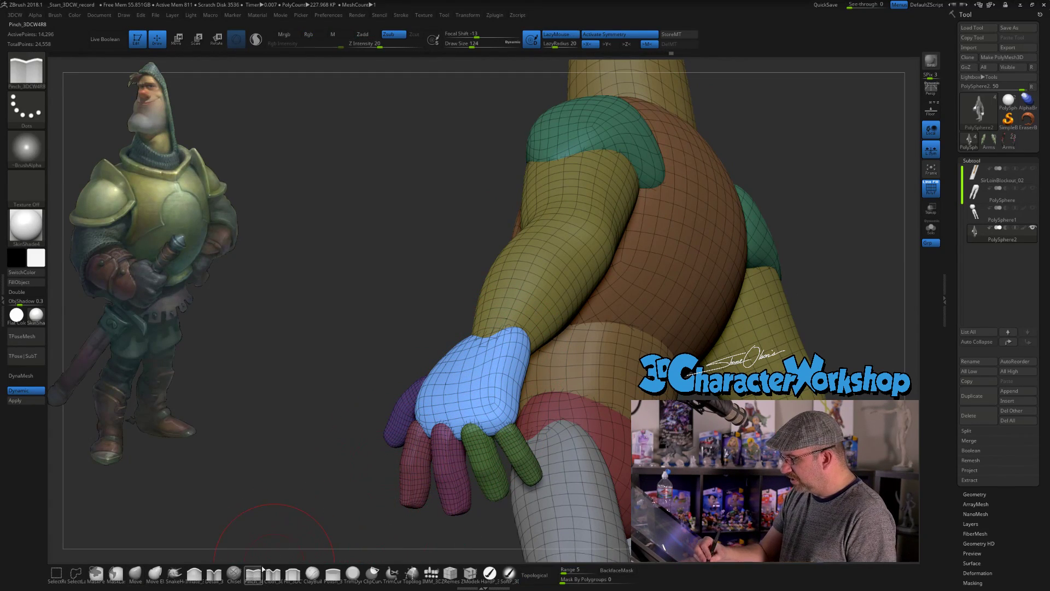
{"action": "key", "text": "s"}
{"action": "left_click_drag", "start_coordinate": [509, 349], "coordinate": [506, 349]}
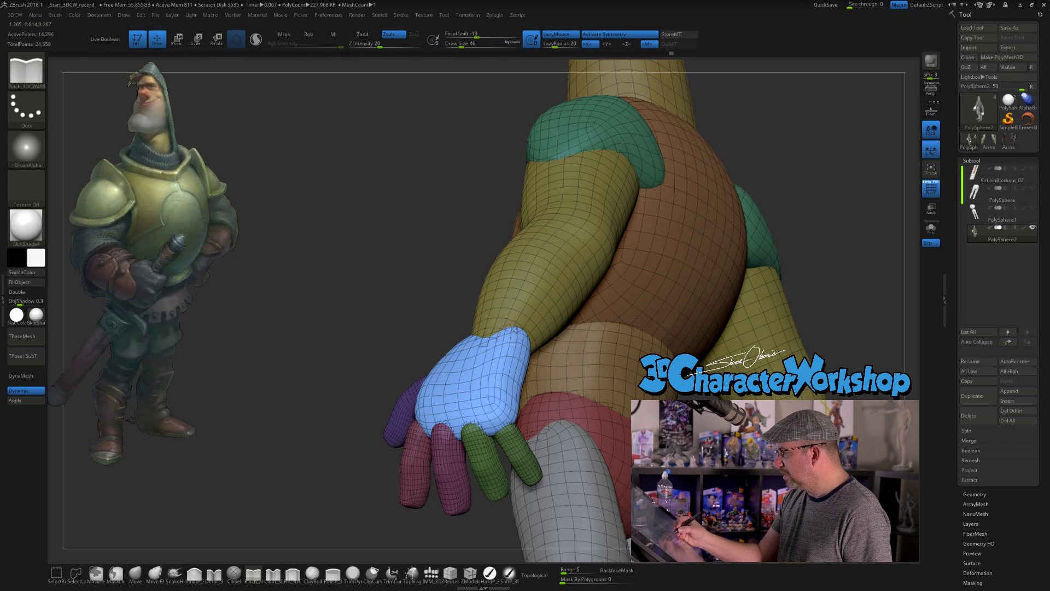
{"action": "left_click_drag", "start_coordinate": [496, 407], "coordinate": [493, 412]}
{"action": "right_click_drag", "start_coordinate": [459, 384], "coordinate": [495, 397]}
{"action": "left_click_drag", "start_coordinate": [415, 416], "coordinate": [495, 410]}
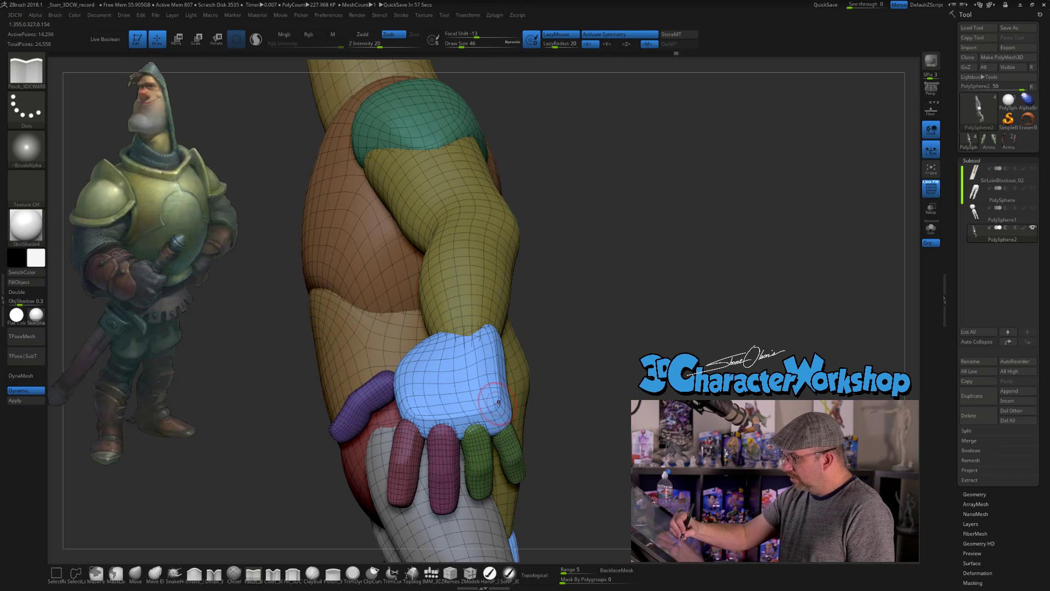
Refine the palms' silhouette around the thumb side using the Move brush at draw size 87
{"action": "mouse_move", "coordinate": [514, 361]}
{"action": "right_mouse_down"}
{"action": "mouse_move", "coordinate": [494, 348]}
{"action": "mouse_move", "coordinate": [509, 369]}
{"action": "mouse_move", "coordinate": [438, 337]}
{"action": "right_mouse_up"}
{"action": "right_click_drag", "start_coordinate": [547, 377], "coordinate": [449, 382]}
{"action": "left_click", "coordinate": [135, 572]}
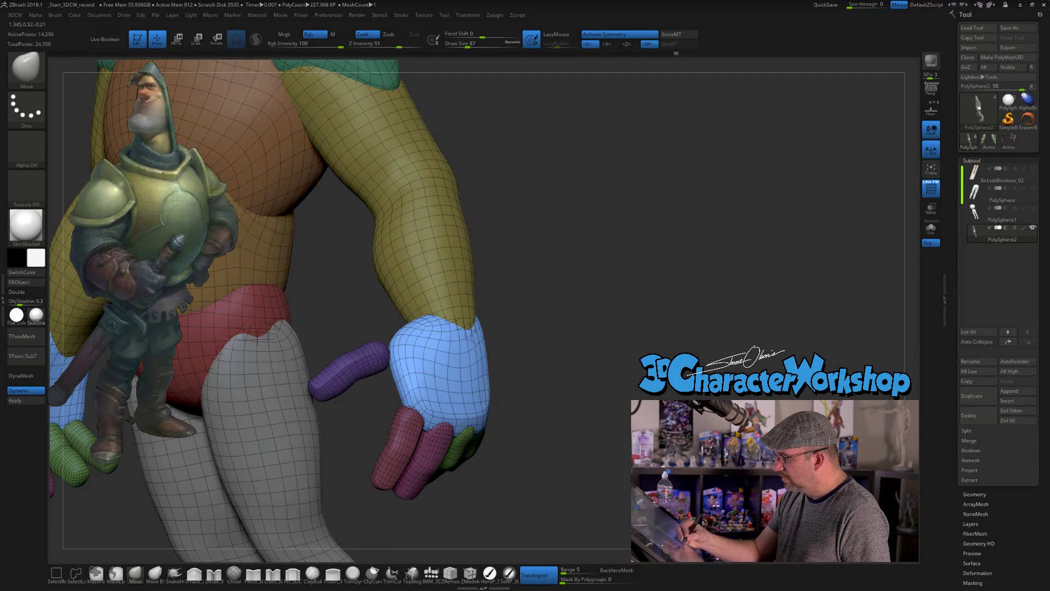
{"action": "right_click_drag", "start_coordinate": [509, 417], "coordinate": [549, 380]}
{"action": "right_click_drag", "start_coordinate": [470, 394], "coordinate": [409, 404]}
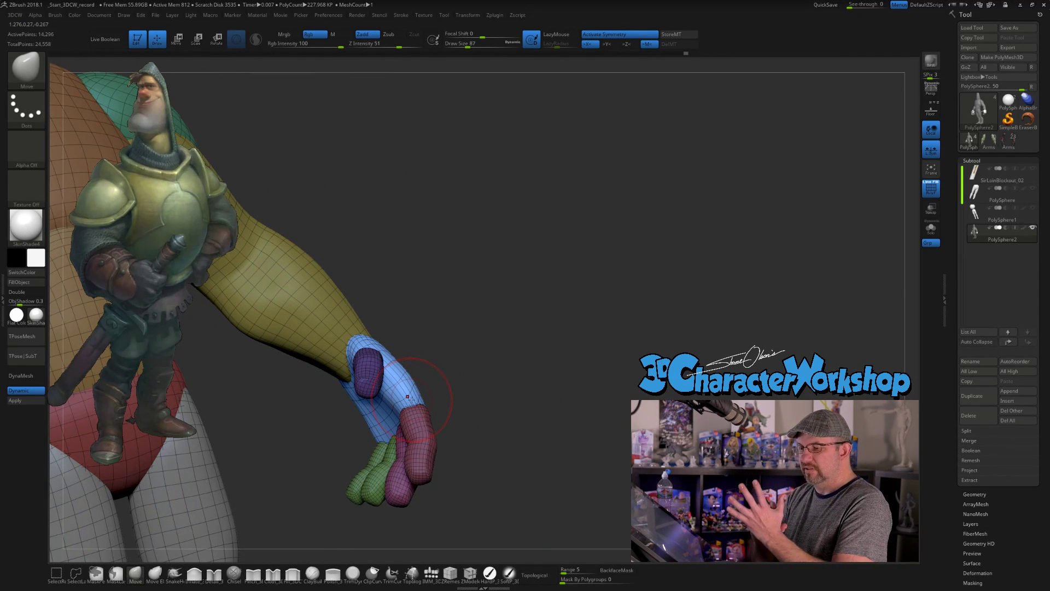
{"action": "right_click_drag", "start_coordinate": [474, 375], "coordinate": [445, 403]}
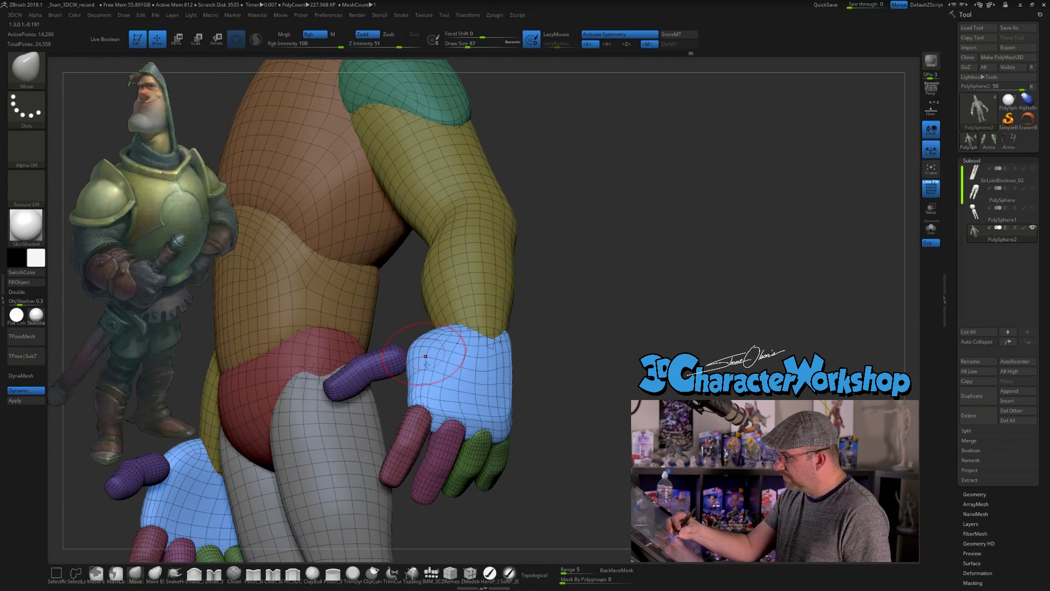
{"action": "right_click_drag", "start_coordinate": [454, 355], "coordinate": [417, 341]}
{"action": "right_click_drag", "start_coordinate": [539, 370], "coordinate": [562, 350]}
Mask everything except the thumbs and adjust their position and angle against the palms
{"action": "left_click", "coordinate": [556, 342], "text": "ctrl"}
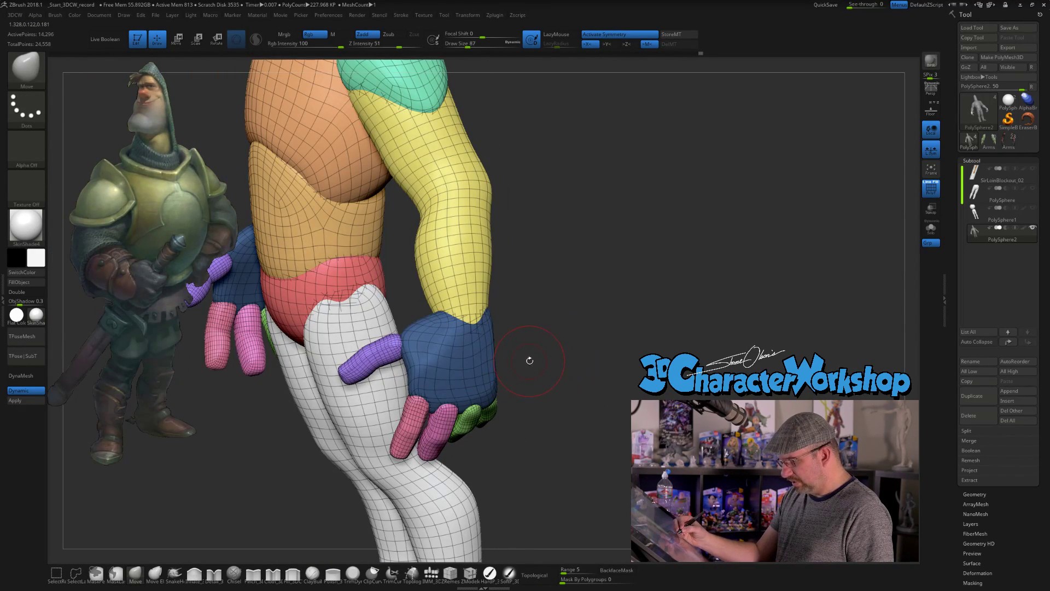
{"action": "key", "text": "w"}
{"action": "left_click_drag", "start_coordinate": [423, 382], "coordinate": [436, 377]}
{"action": "left_click_drag", "start_coordinate": [577, 391], "coordinate": [557, 374]}
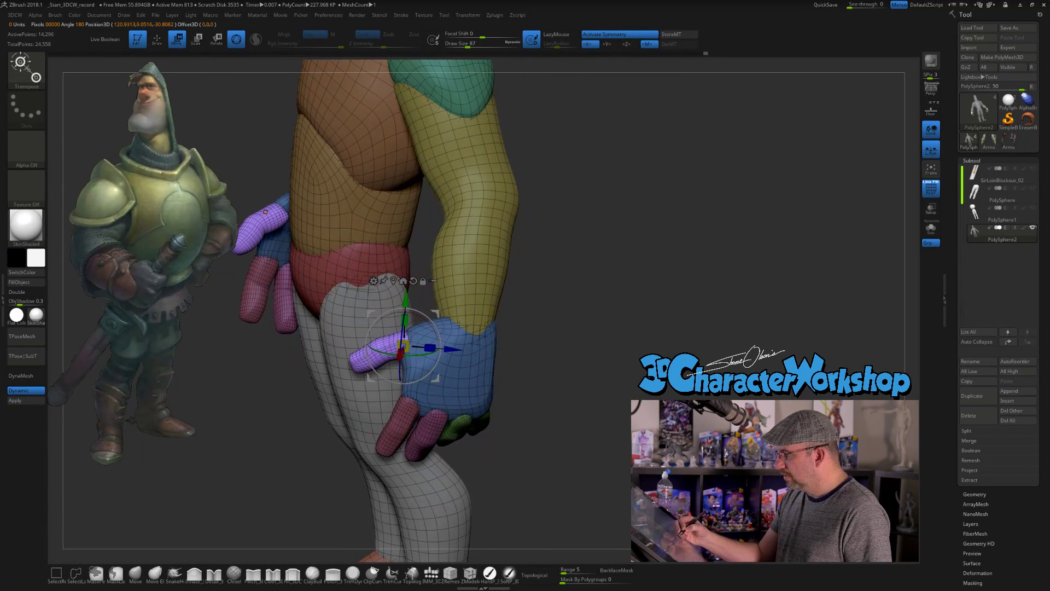
{"action": "left_click_drag", "start_coordinate": [435, 323], "coordinate": [436, 317]}
{"action": "left_click_drag", "start_coordinate": [563, 396], "coordinate": [475, 341]}
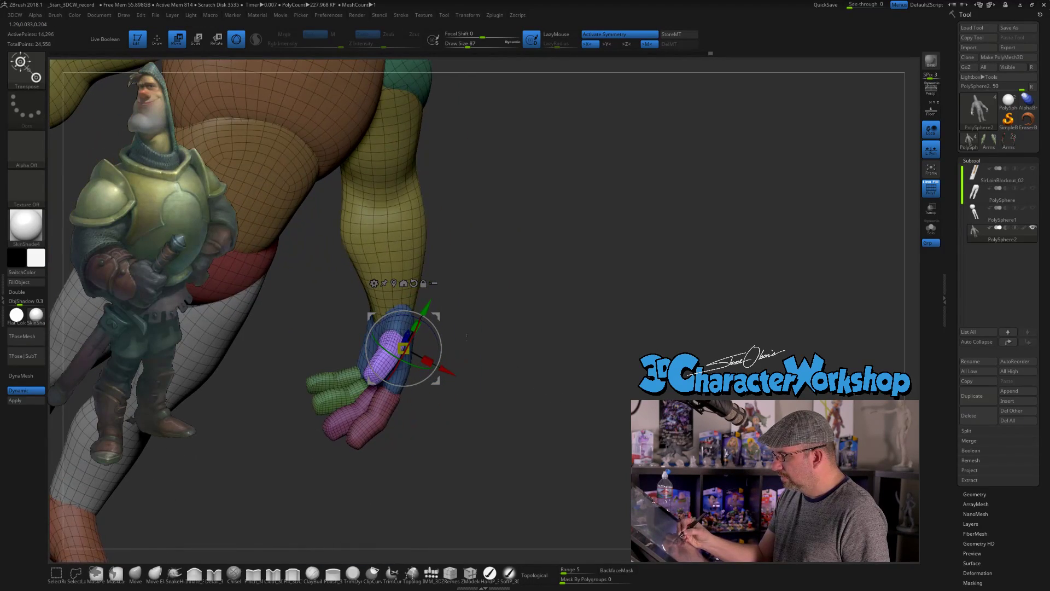
{"action": "left_click_drag", "start_coordinate": [540, 395], "coordinate": [510, 382]}
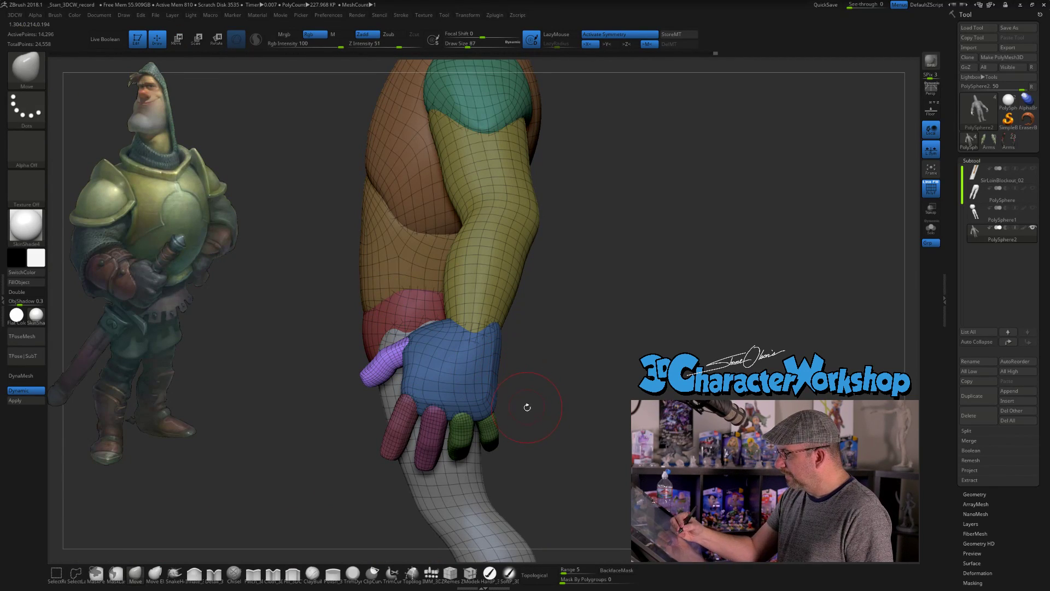
Mask everything except the palms and pull their forms toward the thumb bases using the Move brush at draw size 120
{"action": "left_click", "coordinate": [488, 363], "text": "ctrl"}
{"action": "left_click_drag", "start_coordinate": [545, 395], "coordinate": [497, 380]}
{"action": "key", "text": "q"}
{"action": "left_click_drag", "start_coordinate": [513, 342], "coordinate": [516, 344]}
{"action": "key", "text": "s"}
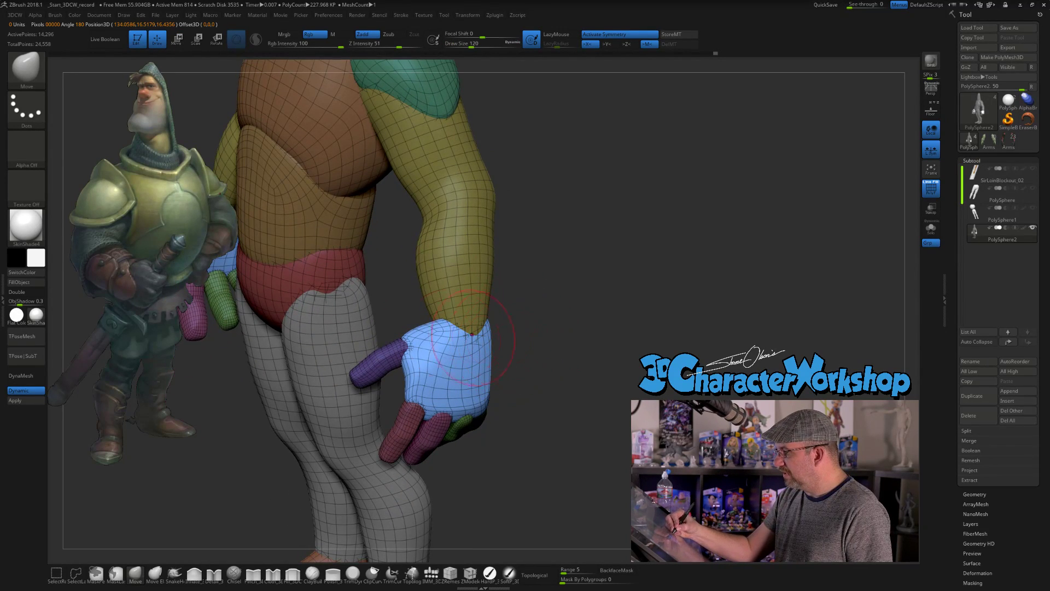
{"action": "mouse_move", "coordinate": [404, 332]}
{"action": "left_mouse_down"}
{"action": "mouse_move", "coordinate": [419, 382]}
{"action": "mouse_move", "coordinate": [419, 326]}
{"action": "left_mouse_up"}
Reshape the palms between the wrist and thumb base using the Move brush at draw size 77
{"action": "key", "text": "s"}
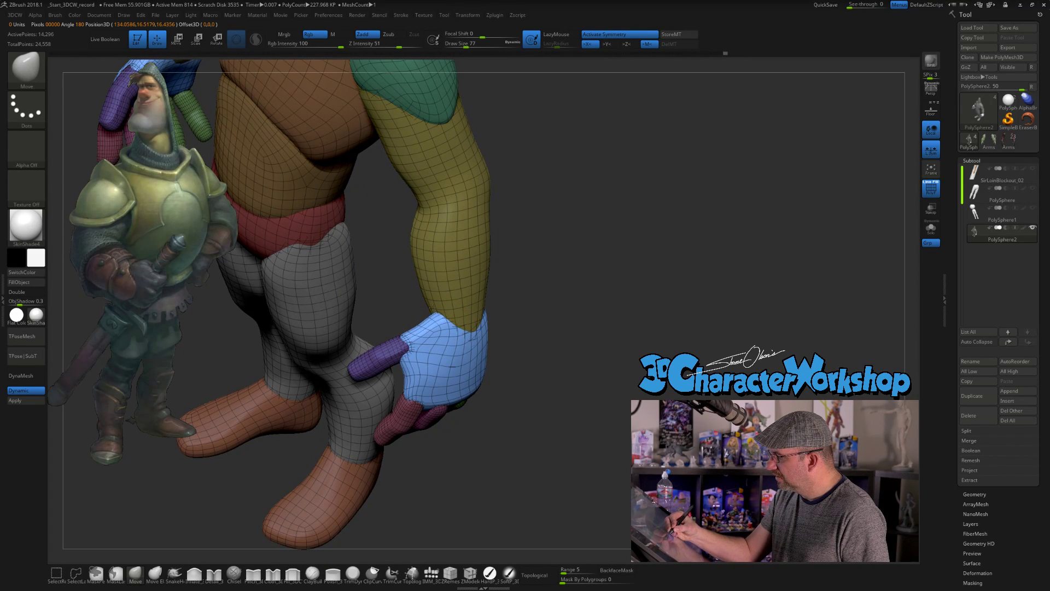
{"action": "left_click_drag", "start_coordinate": [430, 310], "coordinate": [430, 315]}
{"action": "left_click_drag", "start_coordinate": [524, 344], "coordinate": [473, 323]}
{"action": "left_click_drag", "start_coordinate": [551, 368], "coordinate": [462, 353]}
{"action": "left_click_drag", "start_coordinate": [555, 356], "coordinate": [567, 296]}
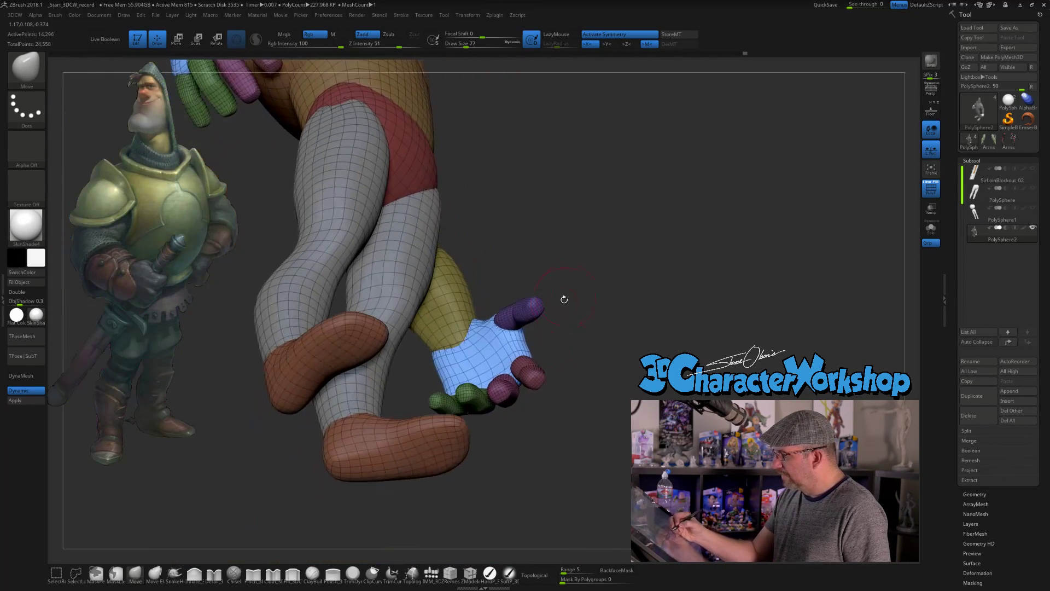
{"action": "left_click_drag", "start_coordinate": [481, 333], "coordinate": [494, 332]}
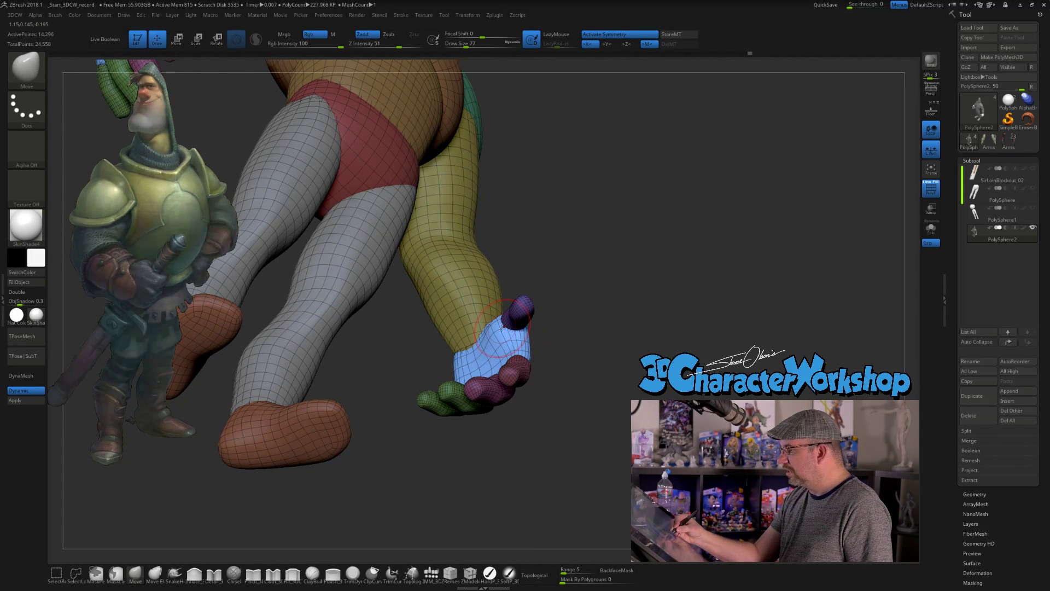
{"action": "left_click_drag", "start_coordinate": [578, 361], "coordinate": [584, 385]}
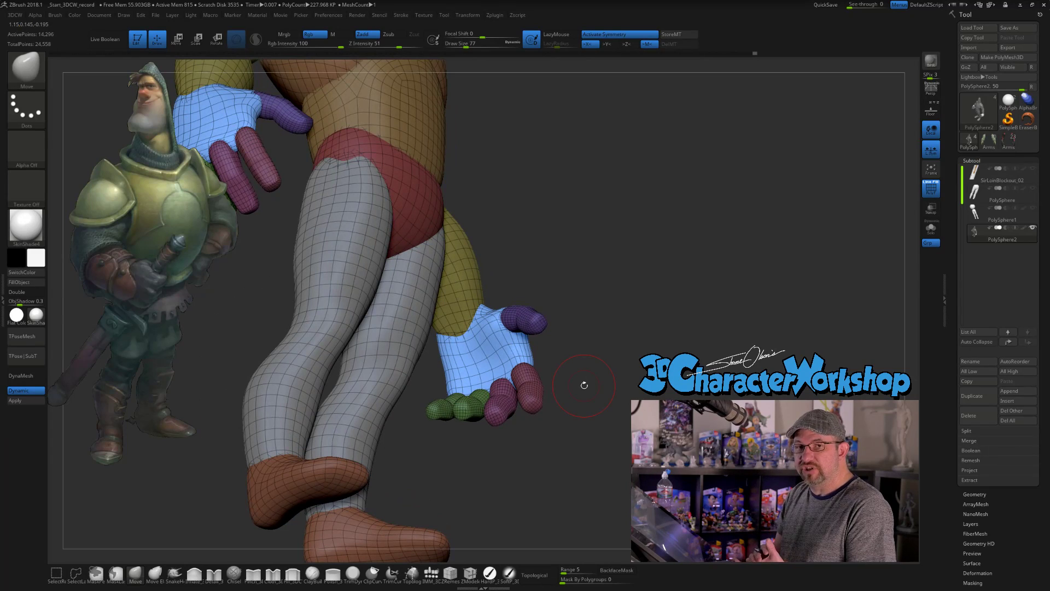
Adjust the inner surface and heel of the palms with the Move brush
{"action": "left_click_drag", "start_coordinate": [584, 385], "coordinate": [516, 325]}
{"action": "left_click_drag", "start_coordinate": [567, 273], "coordinate": [514, 332]}
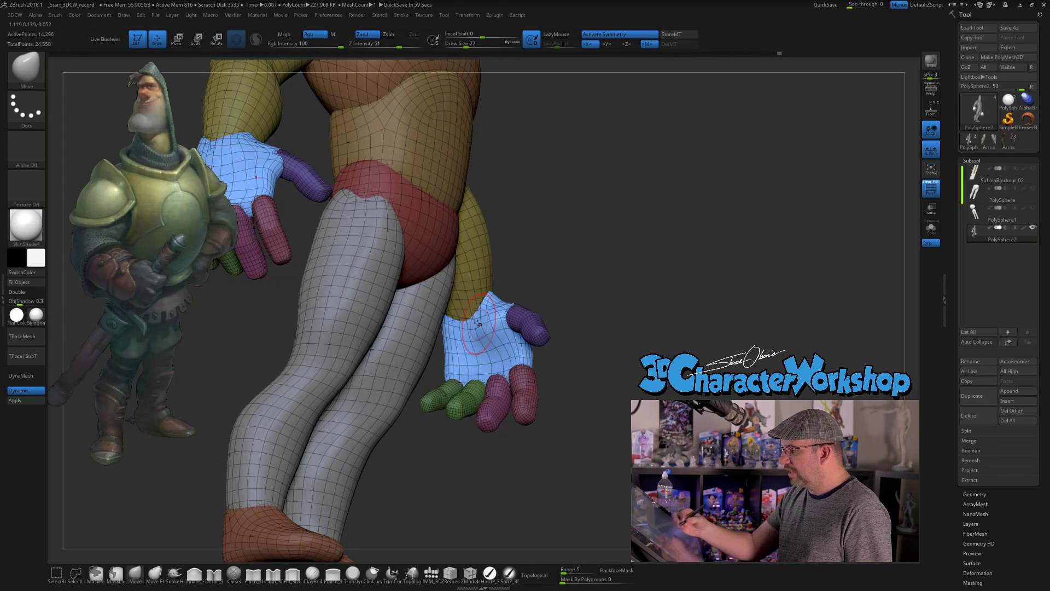
{"action": "left_click_drag", "start_coordinate": [562, 300], "coordinate": [525, 322]}
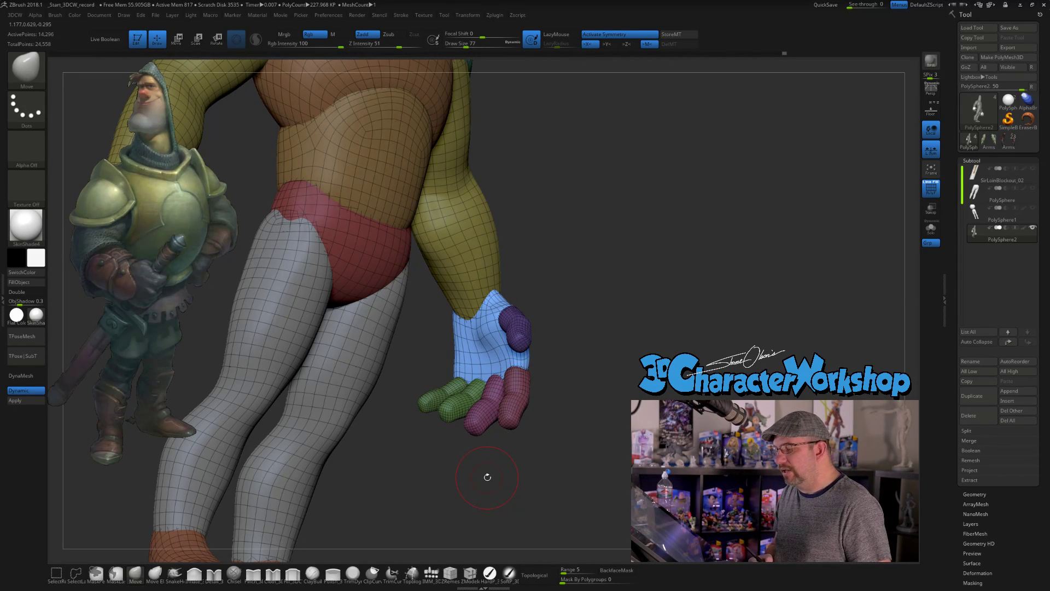
{"action": "left_click_drag", "start_coordinate": [488, 477], "coordinate": [470, 470]}
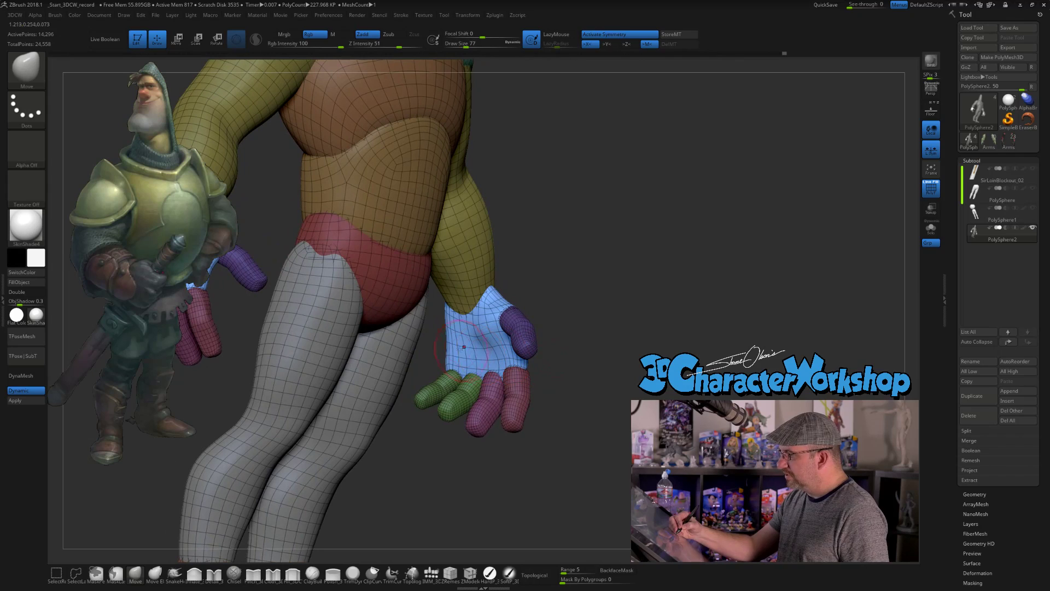
{"action": "left_click_drag", "start_coordinate": [454, 335], "coordinate": [463, 336]}
{"action": "left_click_drag", "start_coordinate": [476, 473], "coordinate": [607, 465]}
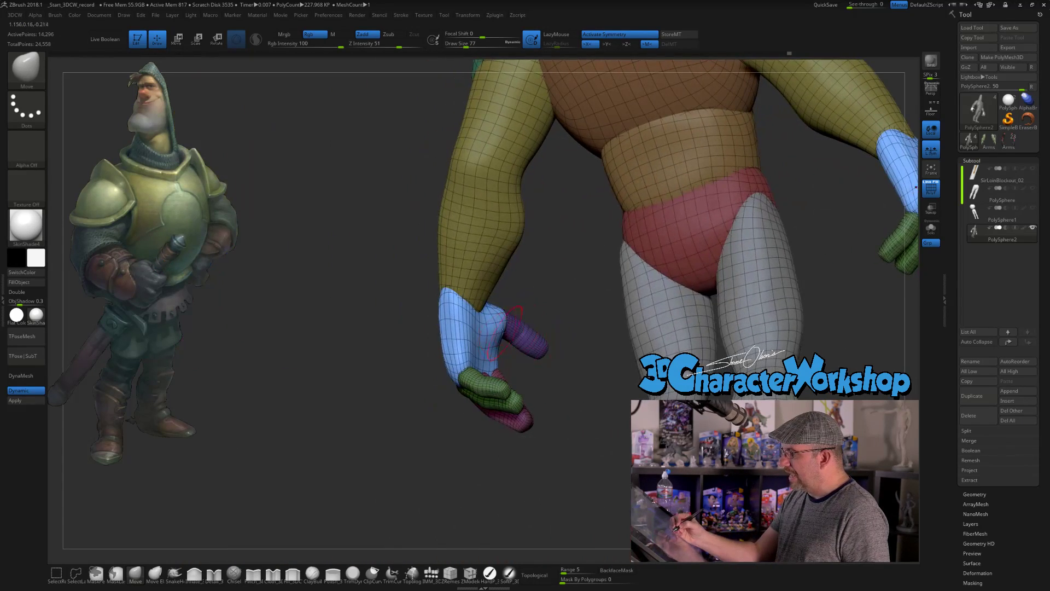
Refine the palms' thickness between the thumbs and fingers with the Move brush
{"action": "left_click_drag", "start_coordinate": [471, 331], "coordinate": [468, 331]}
{"action": "left_click_drag", "start_coordinate": [481, 471], "coordinate": [520, 484]}
{"action": "left_click_drag", "start_coordinate": [508, 362], "coordinate": [497, 364]}
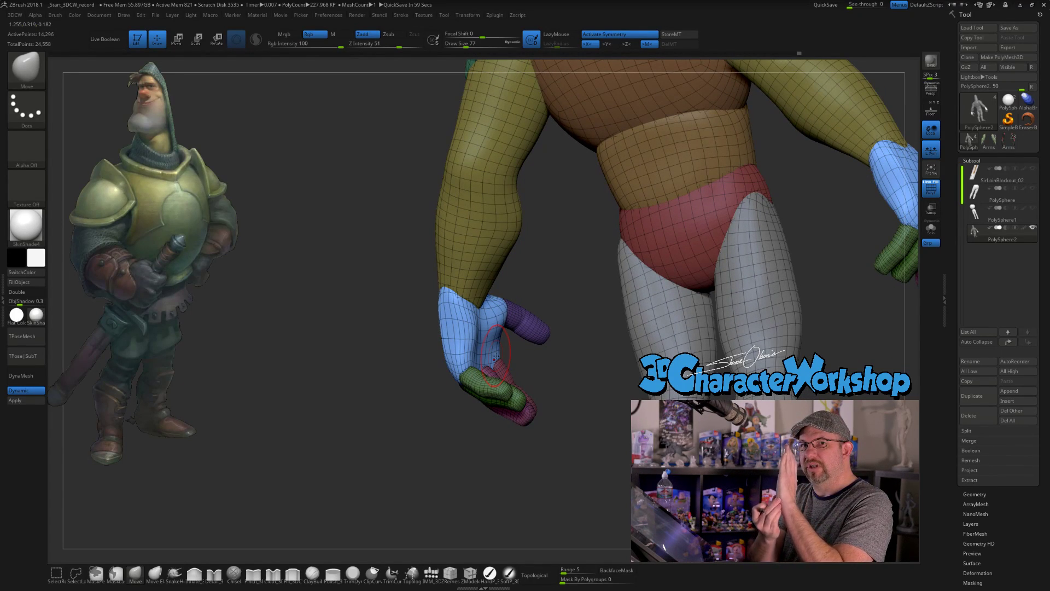
{"action": "mouse_move", "coordinate": [533, 353]}
{"action": "left_mouse_down"}
{"action": "mouse_move", "coordinate": [464, 344]}
{"action": "mouse_move", "coordinate": [513, 365]}
{"action": "mouse_move", "coordinate": [556, 351]}
{"action": "mouse_move", "coordinate": [530, 349]}
{"action": "mouse_move", "coordinate": [510, 311]}
{"action": "mouse_move", "coordinate": [567, 387]}
{"action": "mouse_move", "coordinate": [546, 352]}
{"action": "left_mouse_up"}
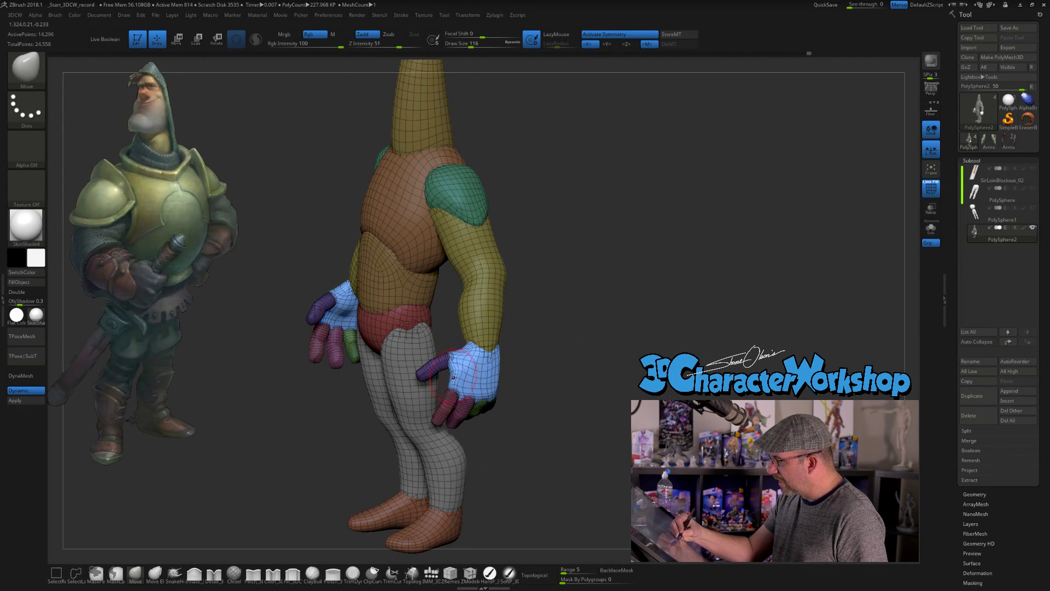
Turn off the PolyFrame display to show the figure in plain shading
{"action": "mouse_move", "coordinate": [552, 378]}
{"action": "left_mouse_down"}
{"action": "mouse_move", "coordinate": [560, 382]}
{"action": "mouse_move", "coordinate": [541, 386]}
{"action": "mouse_move", "coordinate": [553, 383]}
{"action": "mouse_move", "coordinate": [556, 350]}
{"action": "mouse_move", "coordinate": [570, 370]}
{"action": "left_mouse_up"}
{"action": "key", "text": "shift+f"}
{"action": "left_click_drag", "start_coordinate": [570, 370], "coordinate": [604, 374]}
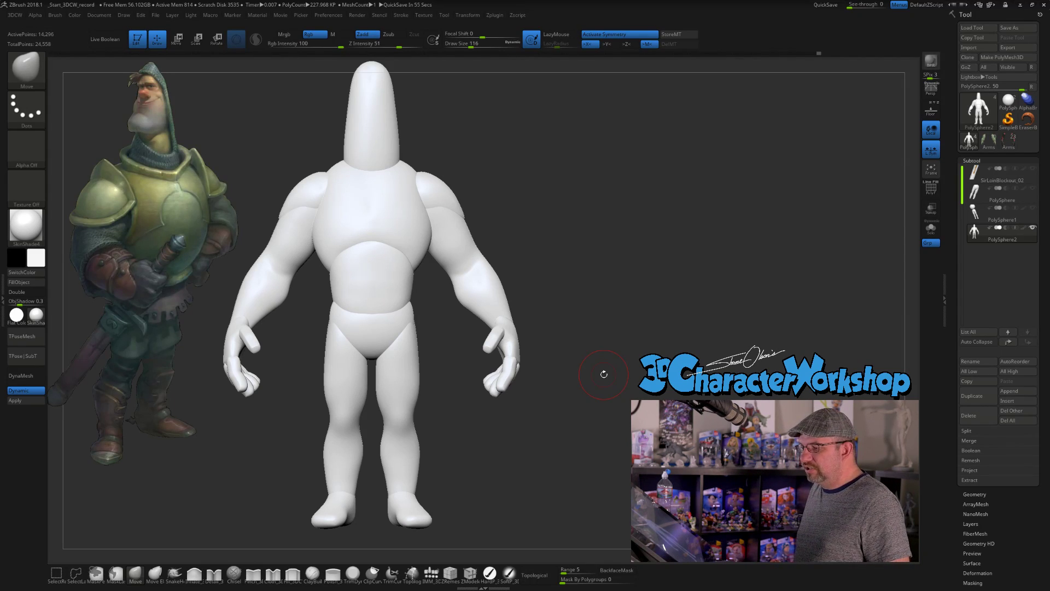
Enable Topological masking at range 5 and reshape the knuckle area of the hands using the Move brush at draw size 74
{"action": "mouse_move", "coordinate": [576, 394]}
{"action": "left_mouse_down"}
{"action": "mouse_move", "coordinate": [555, 396]}
{"action": "mouse_move", "coordinate": [566, 396]}
{"action": "mouse_move", "coordinate": [573, 445]}
{"action": "mouse_move", "coordinate": [584, 429]}
{"action": "mouse_move", "coordinate": [559, 431]}
{"action": "mouse_move", "coordinate": [595, 429]}
{"action": "mouse_move", "coordinate": [585, 361]}
{"action": "mouse_move", "coordinate": [565, 389]}
{"action": "mouse_move", "coordinate": [427, 410]}
{"action": "left_mouse_up"}
{"action": "key", "text": "s"}
{"action": "left_click", "coordinate": [576, 433]}
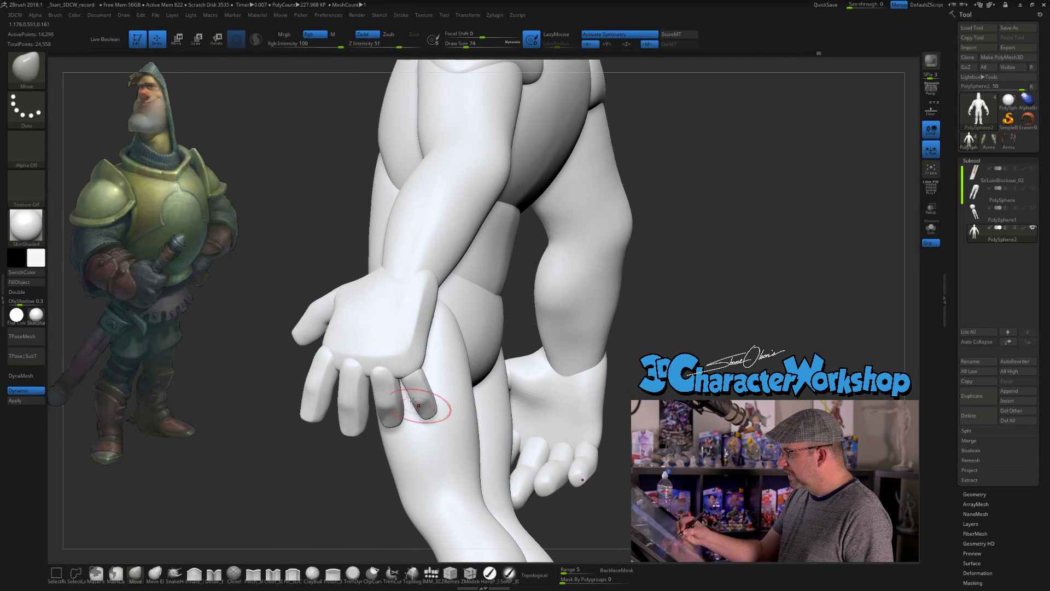
{"action": "left_click_drag", "start_coordinate": [388, 470], "coordinate": [403, 493], "text": "alt"}
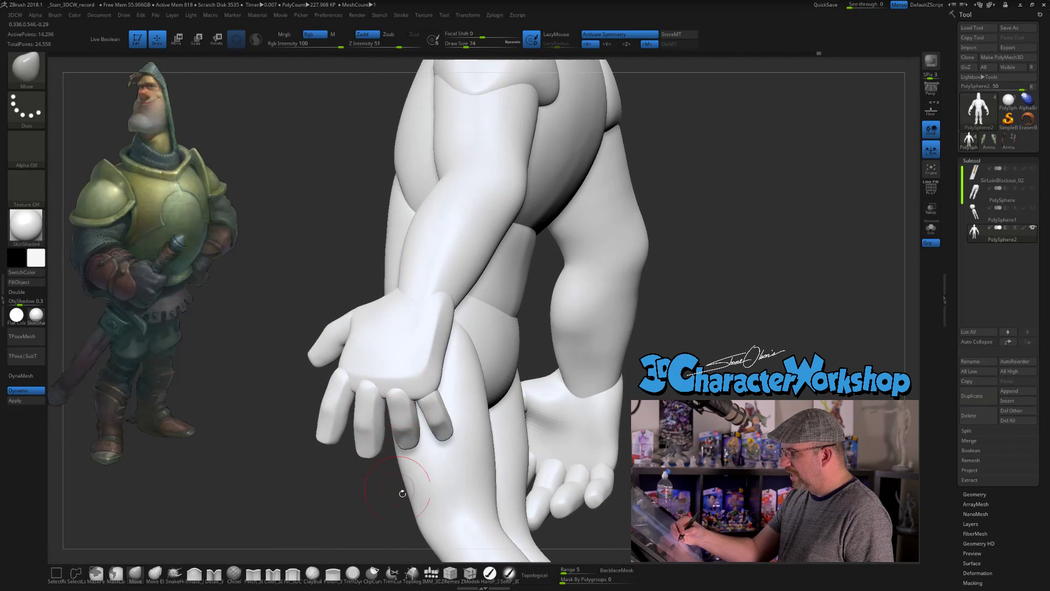
{"action": "left_click", "coordinate": [535, 575]}
{"action": "left_click_drag", "start_coordinate": [317, 482], "coordinate": [353, 390]}
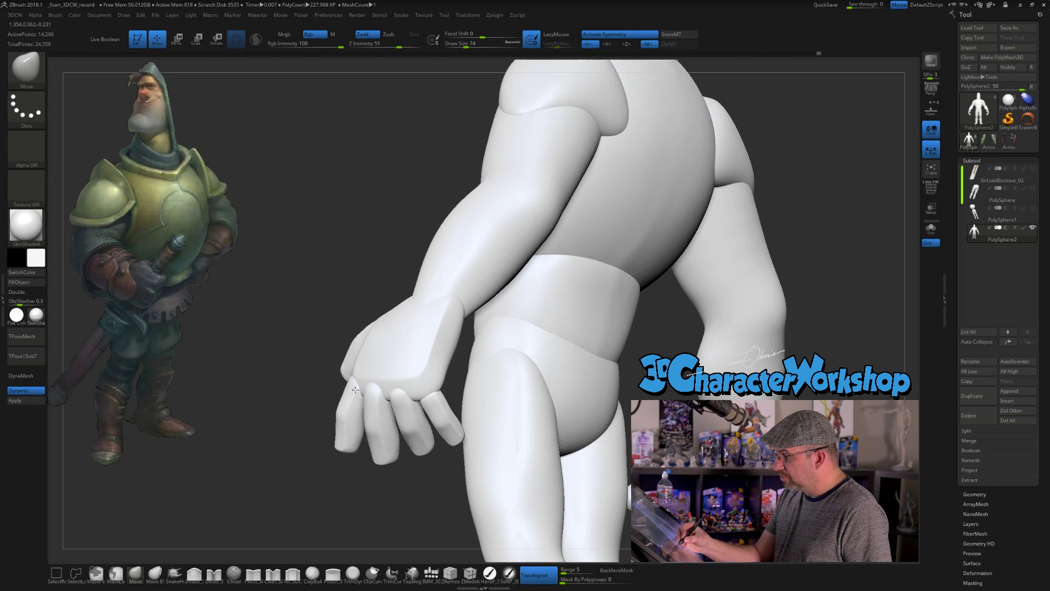
{"action": "left_click_drag", "start_coordinate": [262, 421], "coordinate": [380, 379]}
{"action": "mouse_move", "coordinate": [465, 386]}
{"action": "left_mouse_down"}
{"action": "mouse_move", "coordinate": [273, 382]}
{"action": "mouse_move", "coordinate": [390, 388]}
{"action": "mouse_move", "coordinate": [389, 374]}
{"action": "left_mouse_up"}
{"action": "right_click_drag", "start_coordinate": [391, 383], "coordinate": [333, 390]}
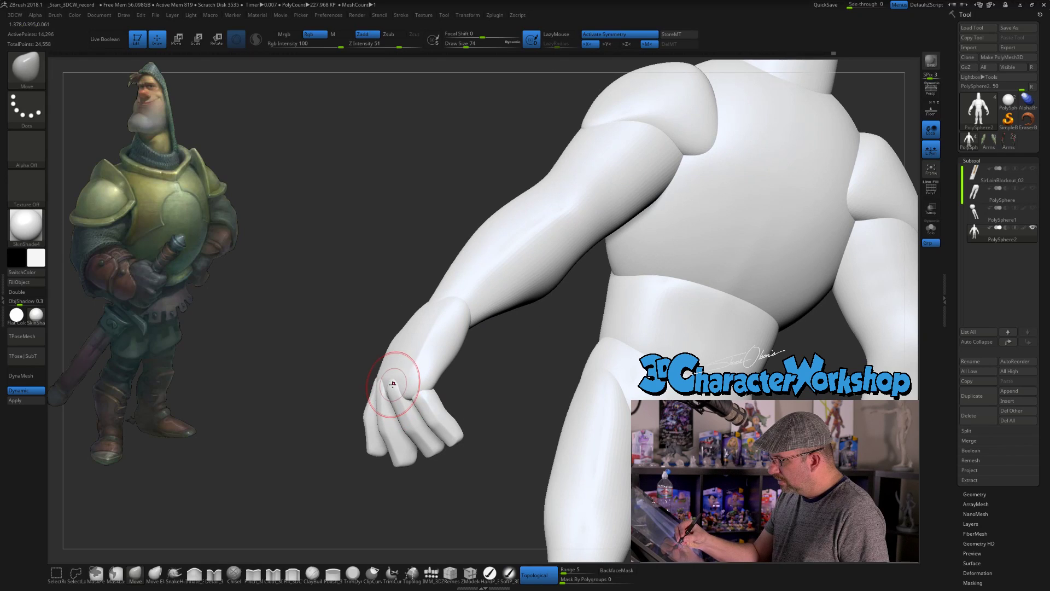
{"action": "right_click_drag", "start_coordinate": [411, 385], "coordinate": [462, 388]}
{"action": "right_click_drag", "start_coordinate": [389, 394], "coordinate": [420, 408]}
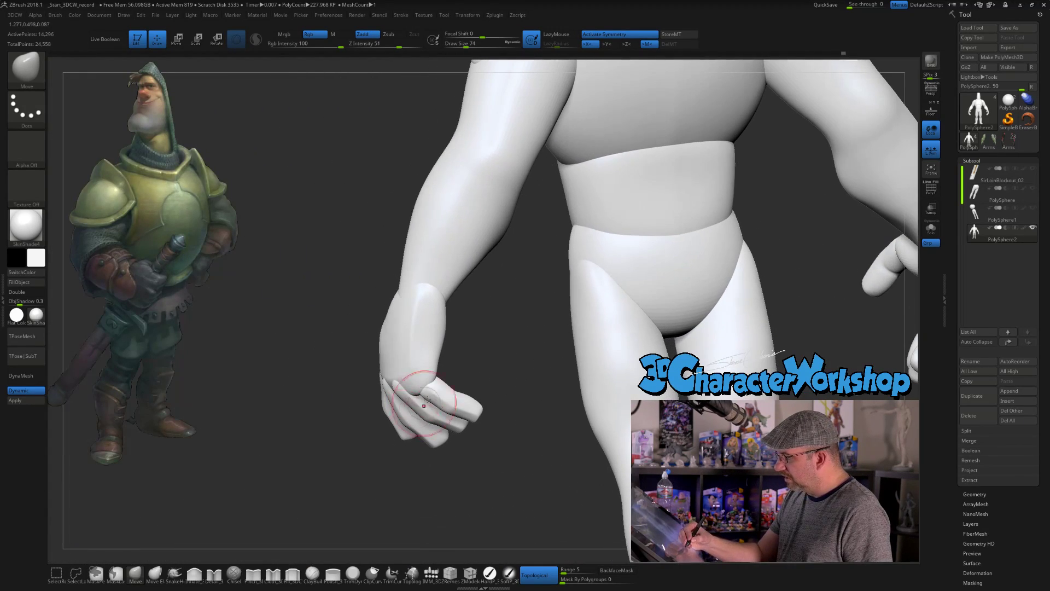
Adjust the little-finger side of the palms and the knuckles using the Move brush at draw size 90
{"action": "key", "text": "s"}
{"action": "left_click", "coordinate": [444, 385]}
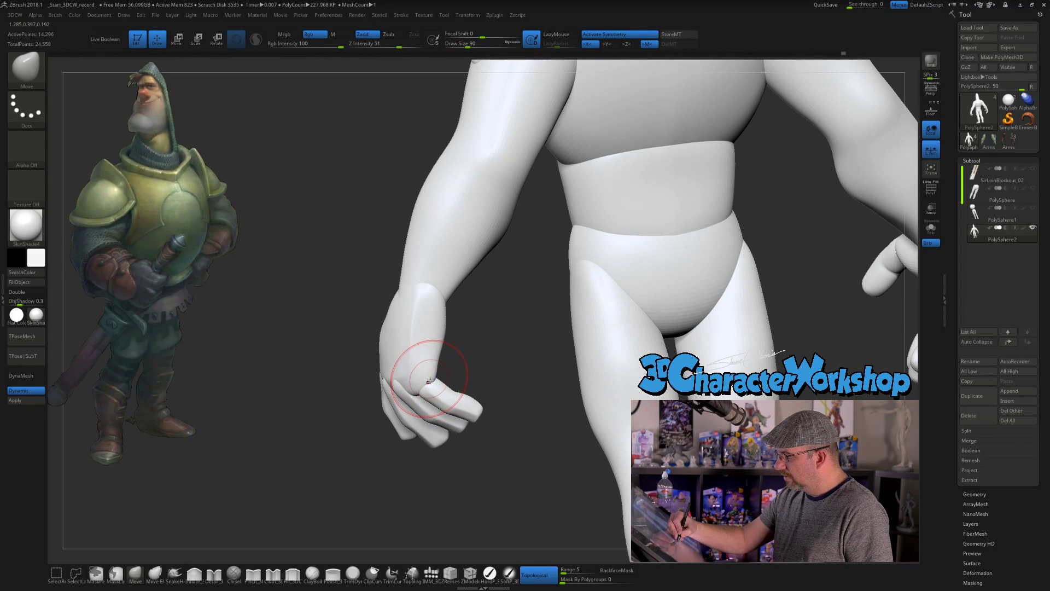
{"action": "right_click_drag", "start_coordinate": [449, 373], "coordinate": [428, 378]}
{"action": "mouse_move", "coordinate": [455, 325]}
{"action": "right_mouse_down"}
{"action": "mouse_move", "coordinate": [465, 313]}
{"action": "mouse_move", "coordinate": [395, 394]}
{"action": "right_mouse_up"}
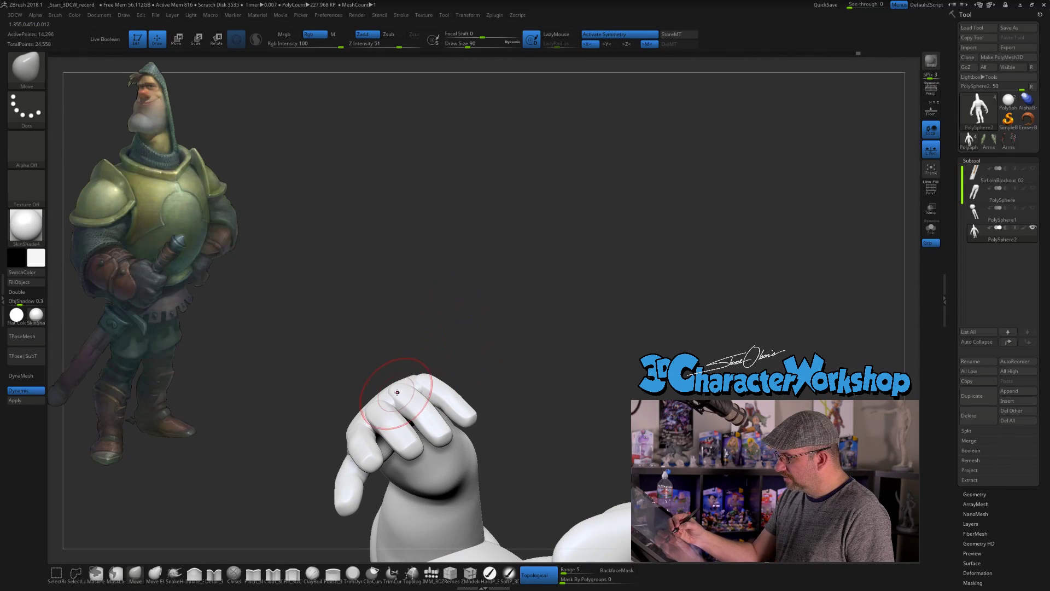
{"action": "mouse_move", "coordinate": [438, 361]}
{"action": "right_mouse_down"}
{"action": "mouse_move", "coordinate": [394, 389]}
{"action": "mouse_move", "coordinate": [504, 361]}
{"action": "mouse_move", "coordinate": [503, 389]}
{"action": "right_mouse_up"}
Reshape the thumbs and their bend against the palms using the Move brush at draw size 132
{"action": "key", "text": "s"}
{"action": "left_click_drag", "start_coordinate": [535, 446], "coordinate": [537, 446]}
{"action": "mouse_move", "coordinate": [551, 460]}
{"action": "right_mouse_down"}
{"action": "mouse_move", "coordinate": [530, 435]}
{"action": "mouse_move", "coordinate": [643, 413]}
{"action": "right_mouse_up"}
{"action": "mouse_move", "coordinate": [658, 332]}
{"action": "right_mouse_down"}
{"action": "mouse_move", "coordinate": [686, 331]}
{"action": "mouse_move", "coordinate": [631, 363]}
{"action": "mouse_move", "coordinate": [648, 350]}
{"action": "right_mouse_up"}
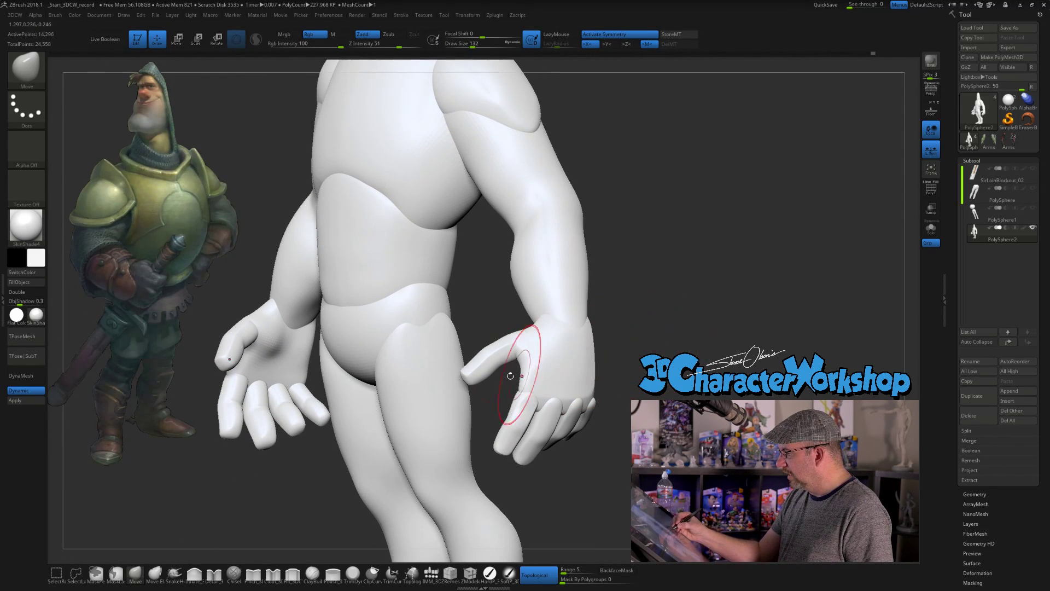
{"action": "left_click_drag", "start_coordinate": [486, 366], "coordinate": [481, 371]}
{"action": "mouse_move", "coordinate": [624, 321]}
{"action": "right_mouse_down"}
{"action": "mouse_move", "coordinate": [651, 350]}
{"action": "mouse_move", "coordinate": [640, 340]}
{"action": "mouse_move", "coordinate": [658, 344]}
{"action": "mouse_move", "coordinate": [567, 334]}
{"action": "mouse_move", "coordinate": [594, 334]}
{"action": "right_mouse_up"}
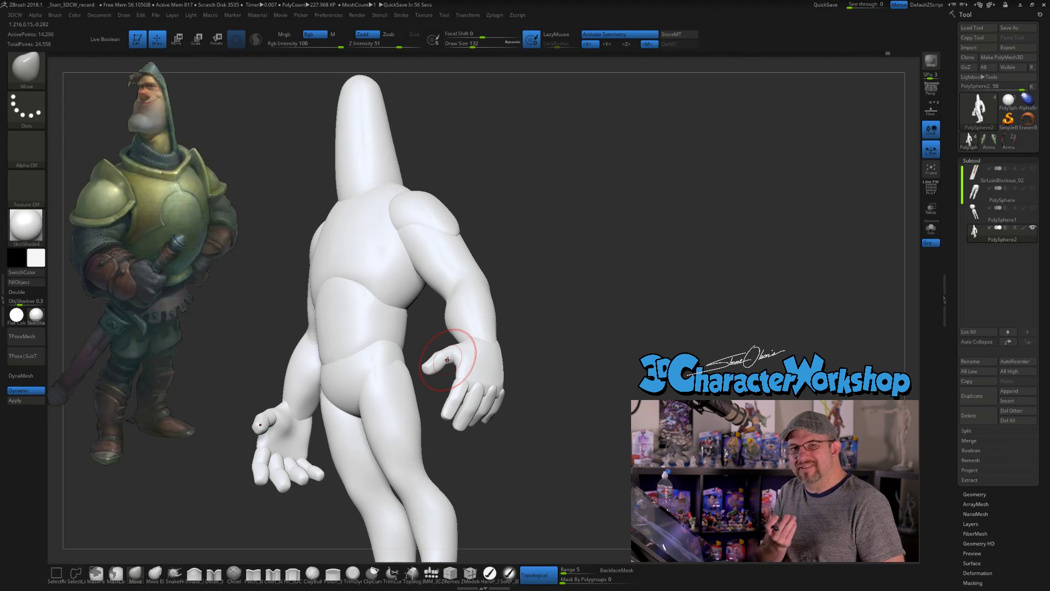
{"action": "mouse_move", "coordinate": [573, 357]}
{"action": "right_mouse_down"}
{"action": "mouse_move", "coordinate": [586, 363]}
{"action": "mouse_move", "coordinate": [567, 368]}
{"action": "mouse_move", "coordinate": [574, 361]}
{"action": "right_mouse_up"}
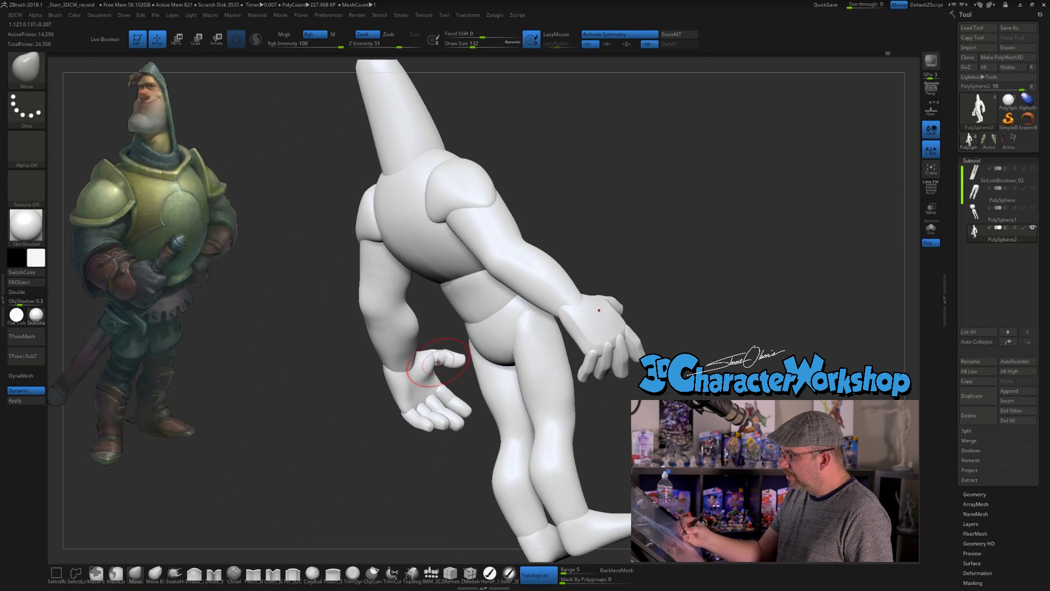
{"action": "right_click_drag", "start_coordinate": [451, 384], "coordinate": [511, 448]}
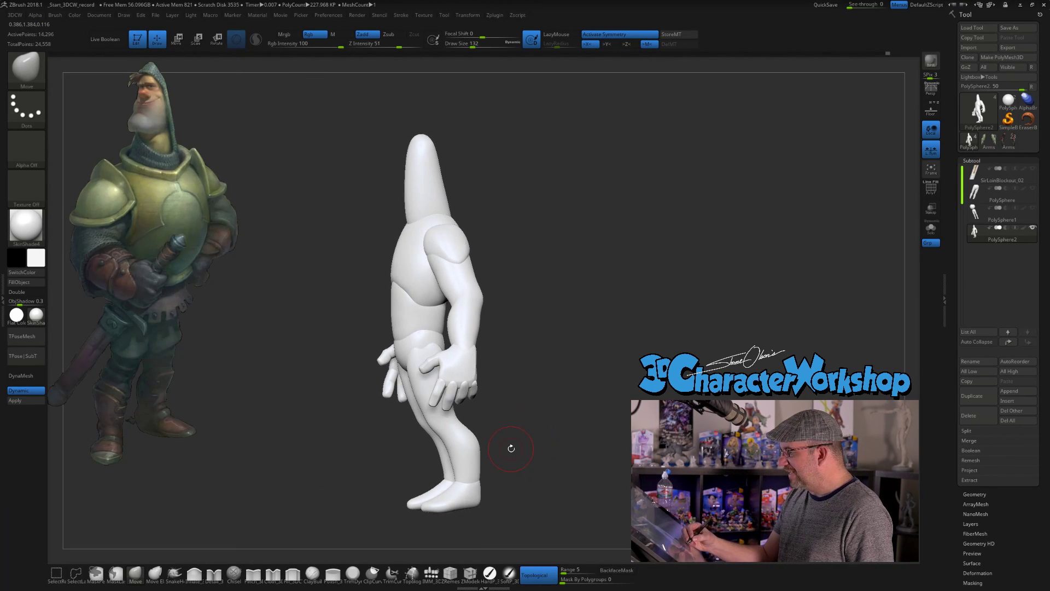
Refine the overall shape of the hands near the thumb base using the Move brush at draw size 108
{"action": "right_click_drag", "start_coordinate": [524, 377], "coordinate": [530, 410], "text": "ctrl"}
{"action": "key", "text": "s"}
{"action": "left_click_drag", "start_coordinate": [540, 375], "coordinate": [537, 377]}
{"action": "right_click_drag", "start_coordinate": [535, 382], "coordinate": [557, 383]}
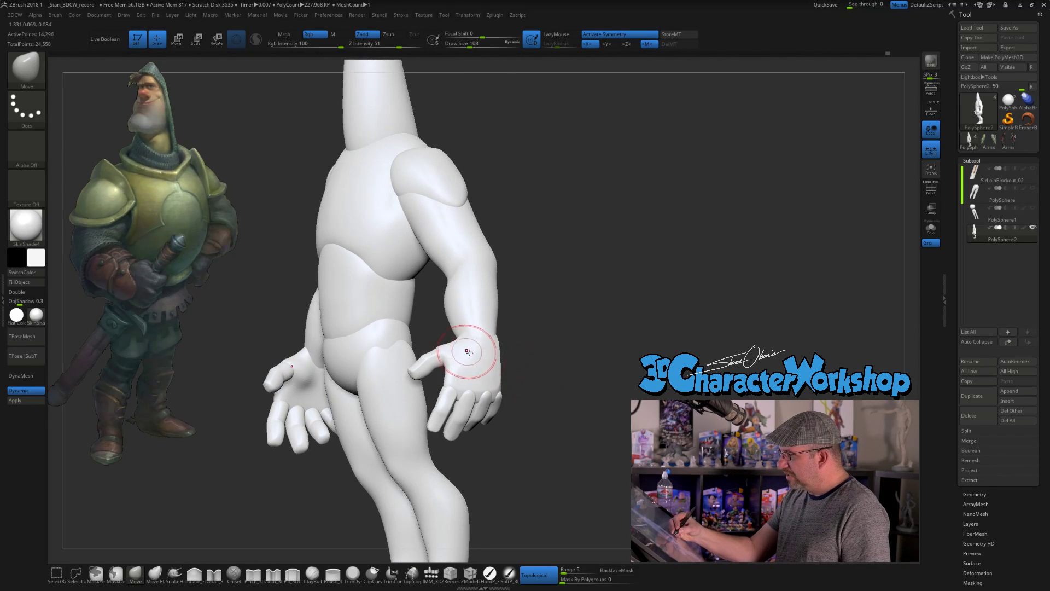
Smooth out the transition from the wrists to the thumbs using the Move brush at draw size 77
{"action": "right_click_drag", "start_coordinate": [468, 346], "coordinate": [556, 375]}
{"action": "key", "text": "s"}
{"action": "left_click_drag", "start_coordinate": [519, 363], "coordinate": [454, 350]}
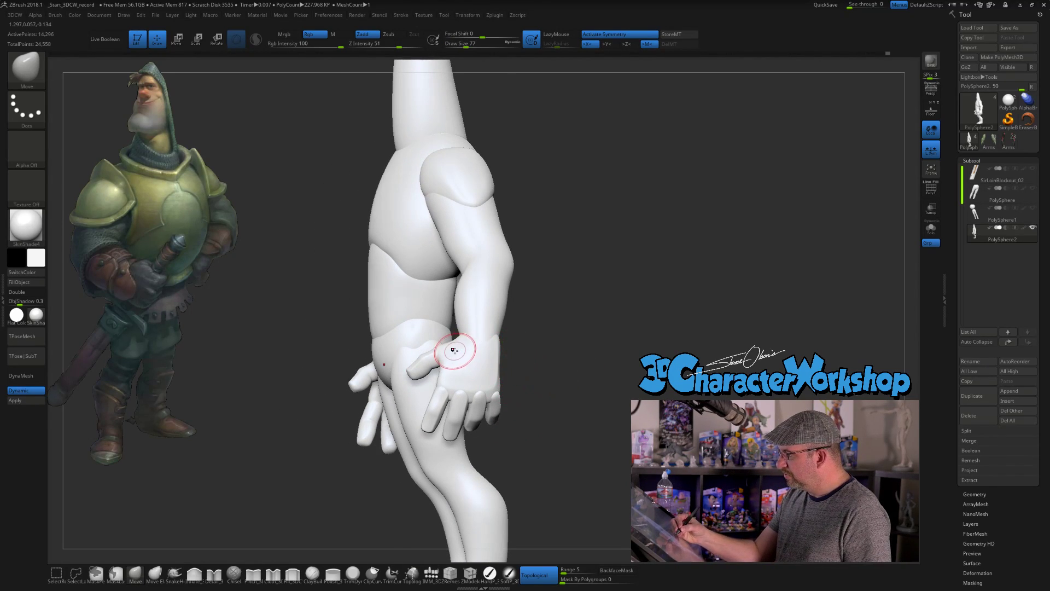
{"action": "right_click_drag", "start_coordinate": [480, 352], "coordinate": [463, 348]}
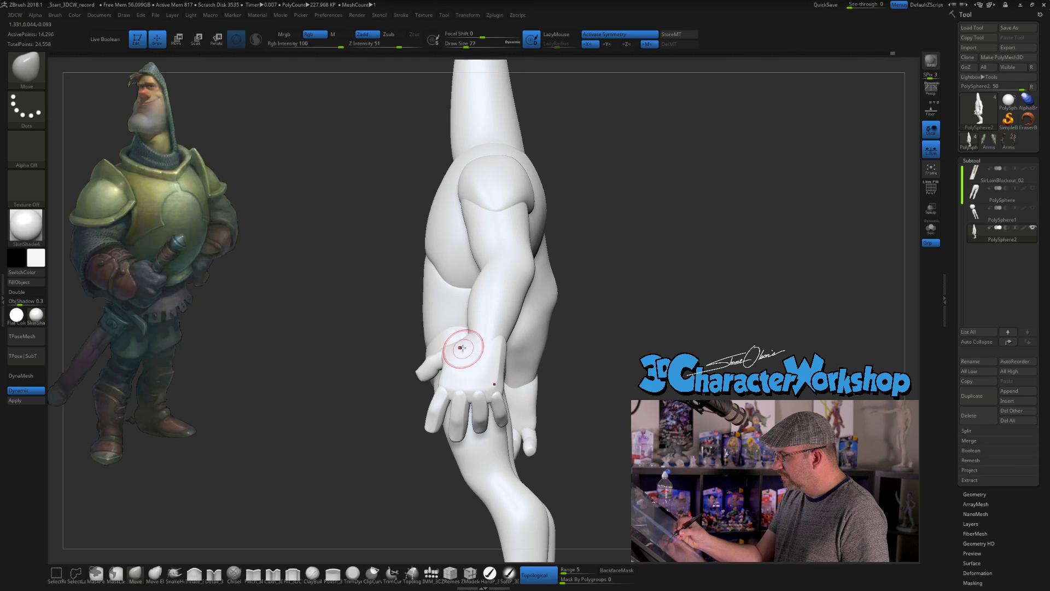
{"action": "left_click_drag", "start_coordinate": [563, 345], "coordinate": [519, 353]}
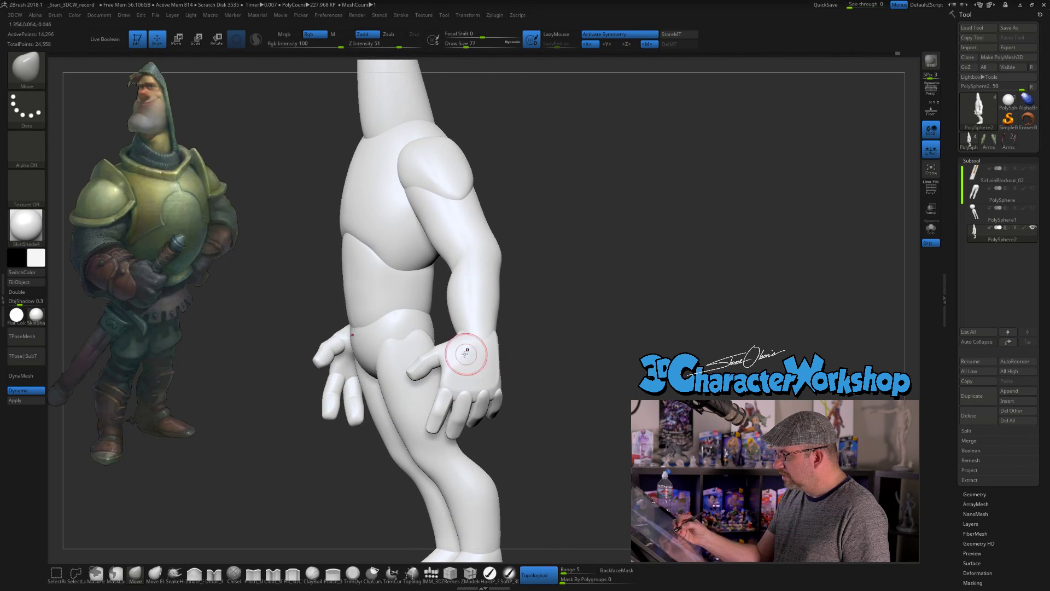
{"action": "right_click_drag", "start_coordinate": [478, 356], "coordinate": [485, 343]}
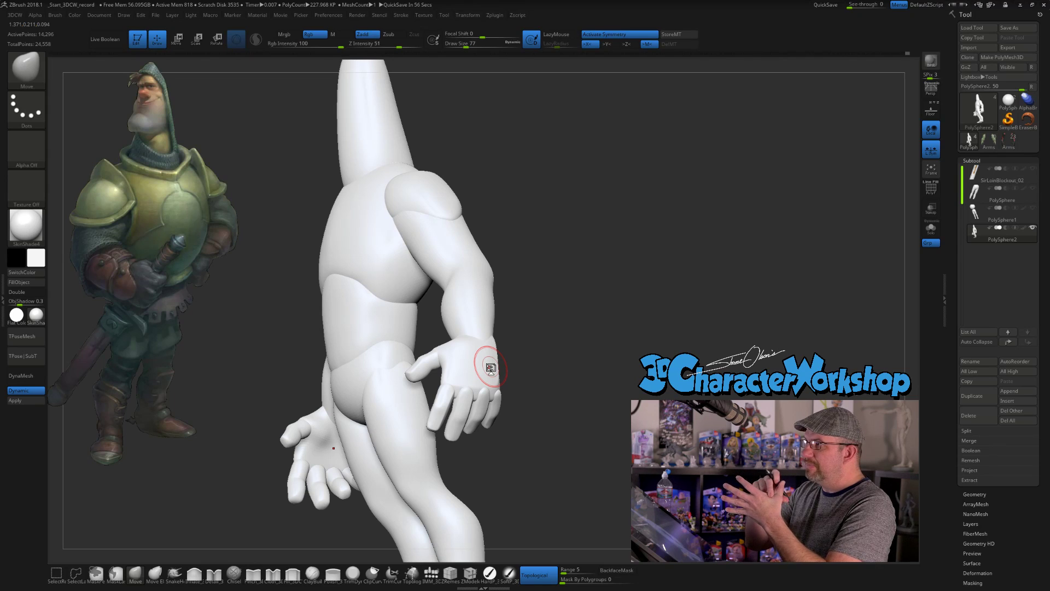
Shape the area between the thumbs and index fingers using the Move brush at draw size 54
{"action": "left_click_drag", "start_coordinate": [535, 353], "coordinate": [499, 403]}
{"action": "right_click", "coordinate": [498, 404]}
{"action": "mouse_move", "coordinate": [572, 302]}
{"action": "left_mouse_down"}
{"action": "mouse_move", "coordinate": [567, 350]}
{"action": "mouse_move", "coordinate": [540, 332]}
{"action": "mouse_move", "coordinate": [518, 365]}
{"action": "left_mouse_up"}
{"action": "key", "text": "s"}
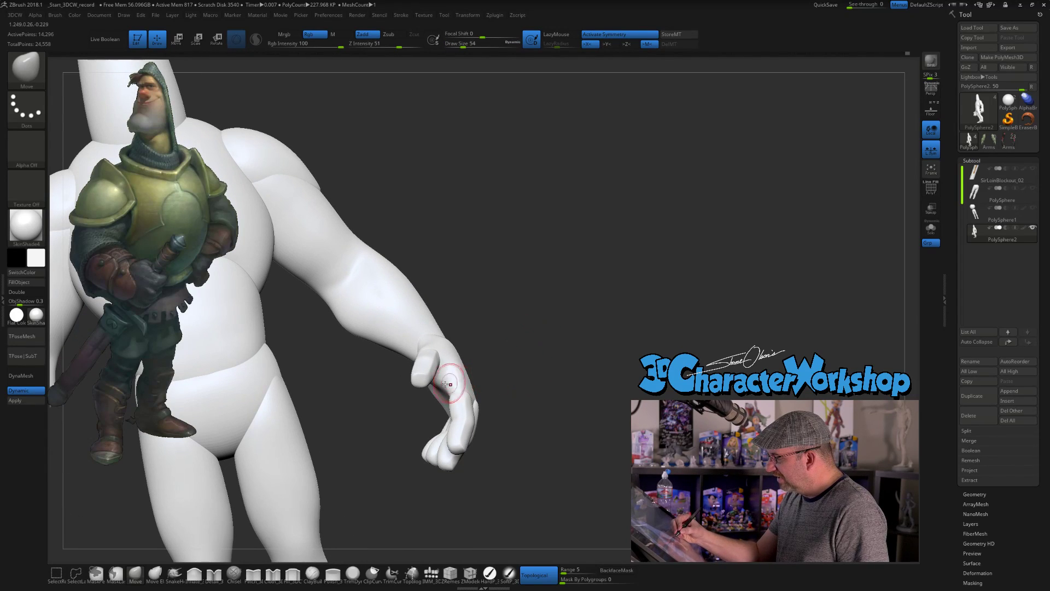
{"action": "left_click_drag", "start_coordinate": [446, 378], "coordinate": [453, 380]}
{"action": "mouse_move", "coordinate": [525, 372]}
{"action": "left_mouse_down"}
{"action": "mouse_move", "coordinate": [547, 358]}
{"action": "mouse_move", "coordinate": [520, 368]}
{"action": "mouse_move", "coordinate": [520, 344]}
{"action": "left_mouse_up"}
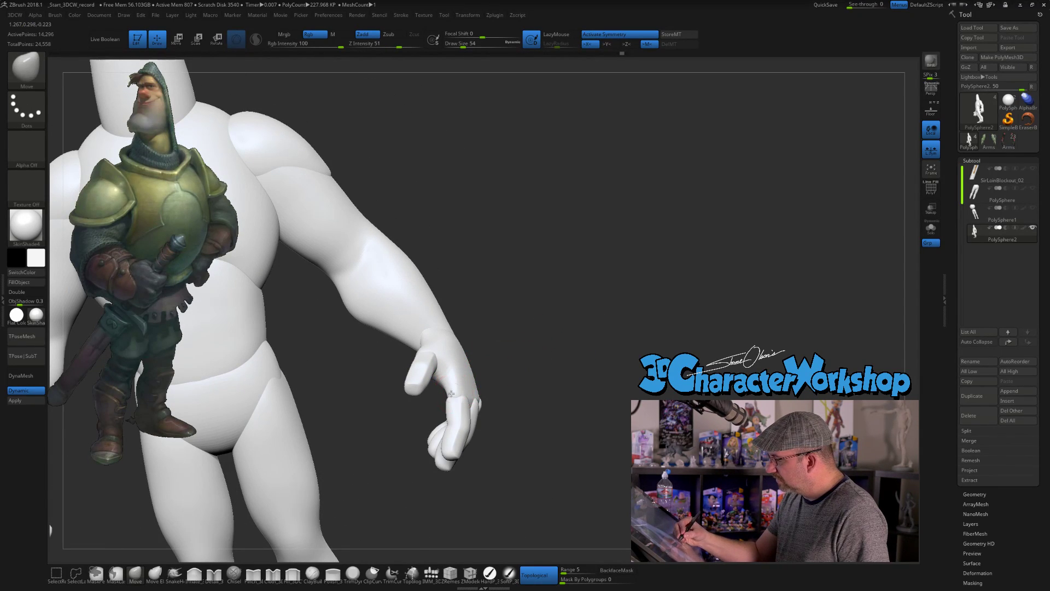
{"action": "left_click_drag", "start_coordinate": [475, 380], "coordinate": [495, 459]}
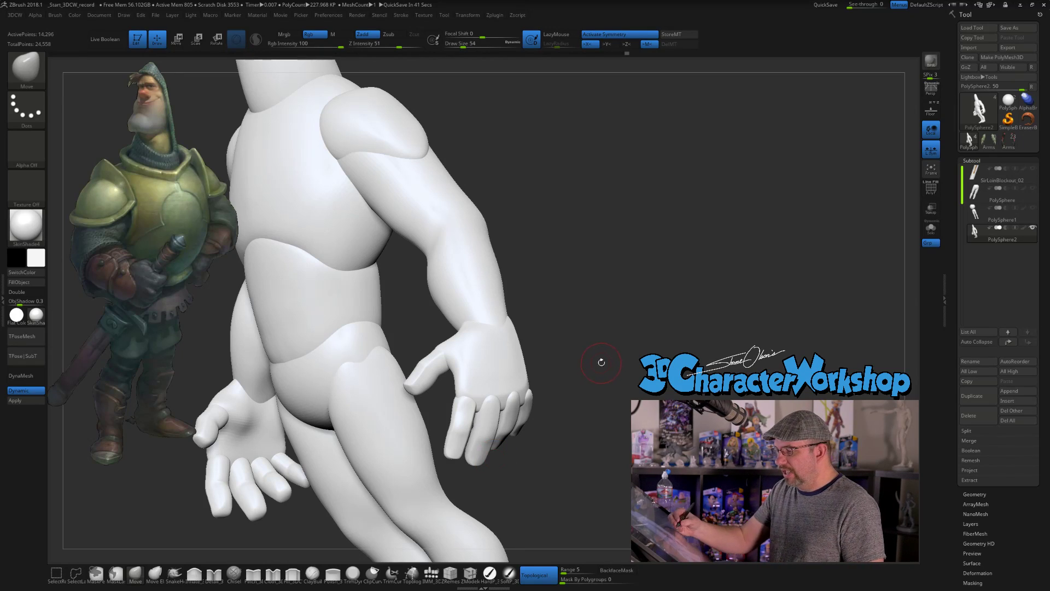
Sharpen the thumb-side forms and heel of the palms using the Pinch brush at draw size 44
{"action": "left_click_drag", "start_coordinate": [600, 363], "coordinate": [662, 365]}
{"action": "mouse_move", "coordinate": [603, 344]}
{"action": "left_mouse_down", "text": "alt"}
{"action": "mouse_move", "coordinate": [628, 305]}
{"action": "mouse_move", "coordinate": [603, 315]}
{"action": "left_mouse_up", "text": "alt"}
{"action": "left_click", "coordinate": [253, 572]}
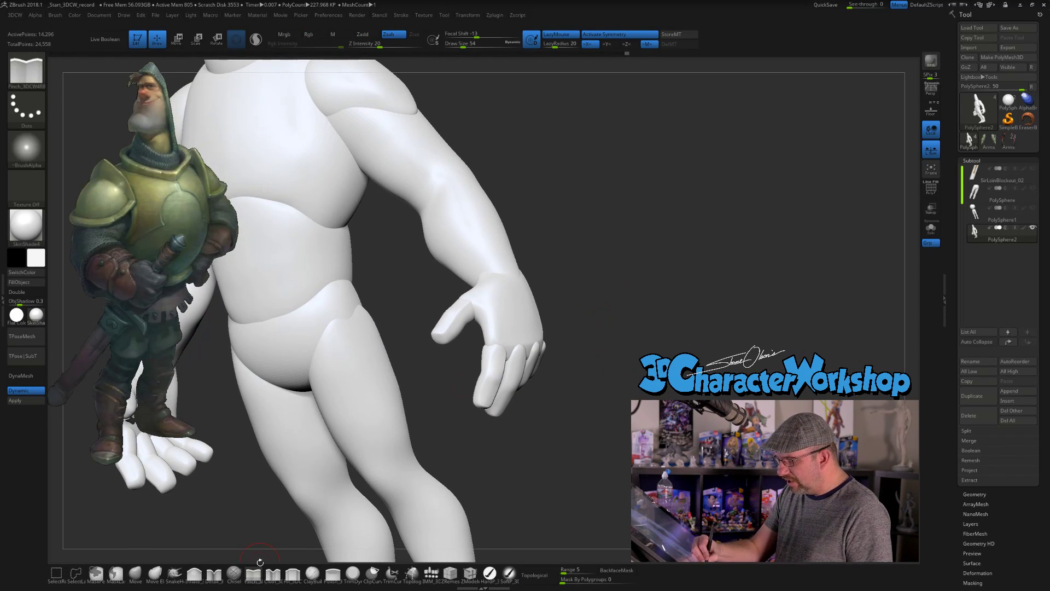
{"action": "left_click_drag", "start_coordinate": [480, 304], "coordinate": [482, 300]}
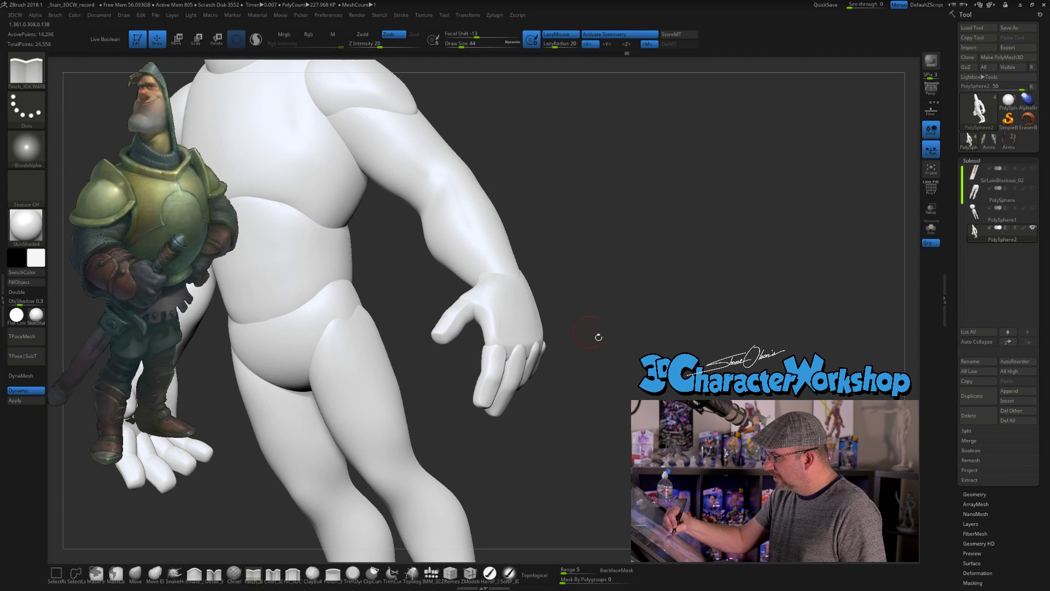
{"action": "left_click_drag", "start_coordinate": [596, 335], "coordinate": [517, 349]}
{"action": "mouse_move", "coordinate": [612, 349]}
{"action": "left_mouse_down"}
{"action": "mouse_move", "coordinate": [605, 301]}
{"action": "mouse_move", "coordinate": [628, 305]}
{"action": "mouse_move", "coordinate": [568, 304]}
{"action": "mouse_move", "coordinate": [551, 281]}
{"action": "mouse_move", "coordinate": [547, 297]}
{"action": "mouse_move", "coordinate": [564, 295]}
{"action": "left_mouse_up"}
{"action": "left_click_drag", "start_coordinate": [447, 261], "coordinate": [432, 234]}
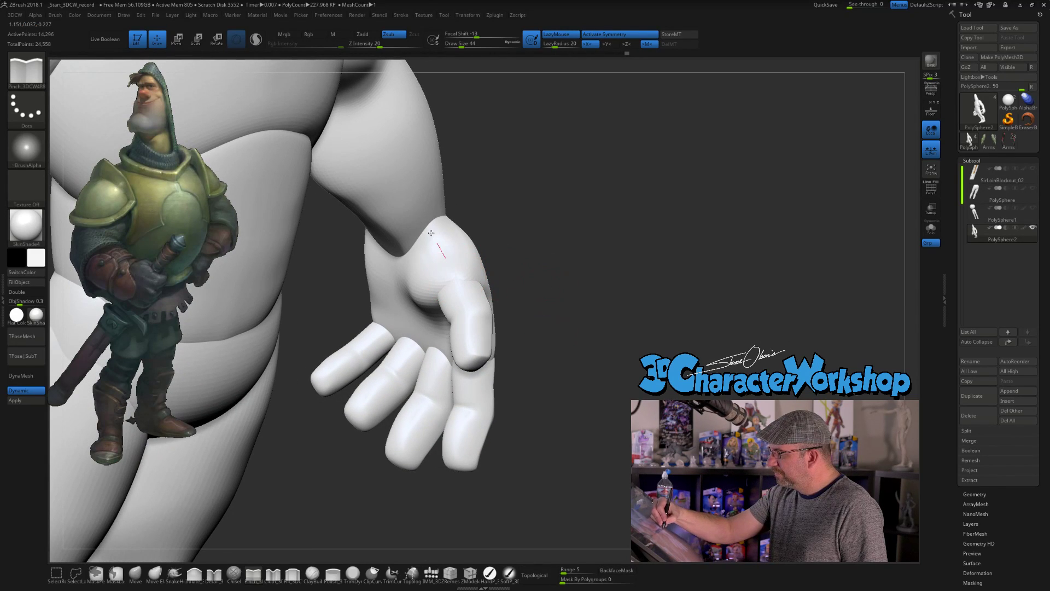
{"action": "left_click_drag", "start_coordinate": [530, 261], "coordinate": [635, 317]}
{"action": "mouse_move", "coordinate": [592, 284]}
{"action": "left_mouse_down"}
{"action": "mouse_move", "coordinate": [549, 281]}
{"action": "mouse_move", "coordinate": [627, 255]}
{"action": "mouse_move", "coordinate": [604, 264]}
{"action": "left_mouse_up"}
Refine the palms' contour between the wrist and thumb using the Move brush at draw size 50
{"action": "left_click", "coordinate": [135, 573]}
{"action": "key", "text": "s"}
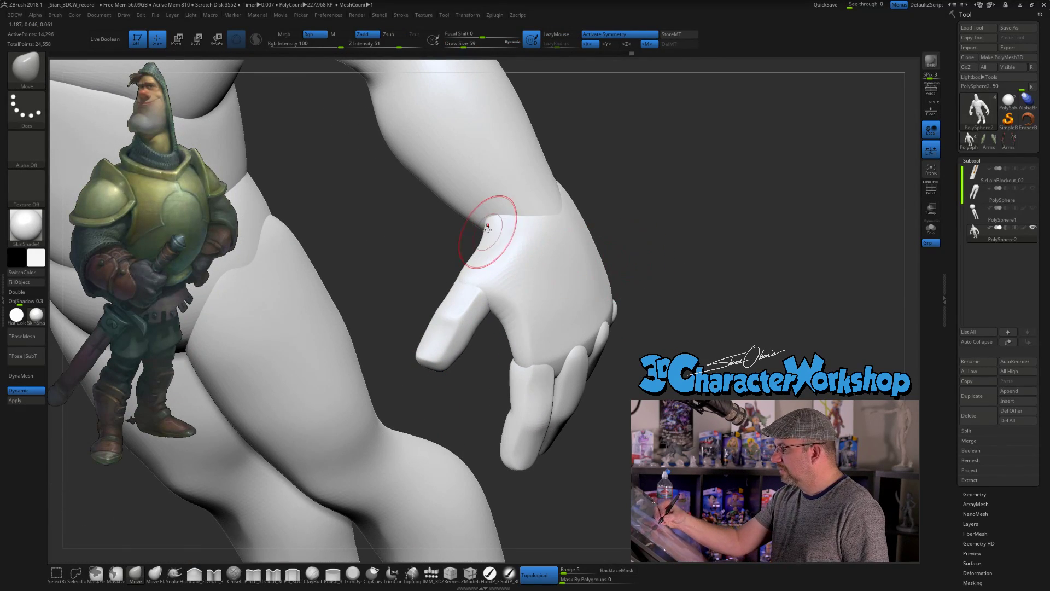
{"action": "mouse_move", "coordinate": [684, 300]}
{"action": "left_mouse_down", "text": "shift"}
{"action": "mouse_move", "coordinate": [624, 310]}
{"action": "mouse_move", "coordinate": [524, 247]}
{"action": "mouse_move", "coordinate": [546, 381]}
{"action": "mouse_move", "coordinate": [562, 382]}
{"action": "left_mouse_up", "text": "shift"}
{"action": "mouse_move", "coordinate": [672, 378]}
{"action": "left_mouse_down", "text": "alt"}
{"action": "mouse_move", "coordinate": [749, 378]}
{"action": "mouse_move", "coordinate": [681, 350]}
{"action": "left_mouse_up", "text": "alt"}
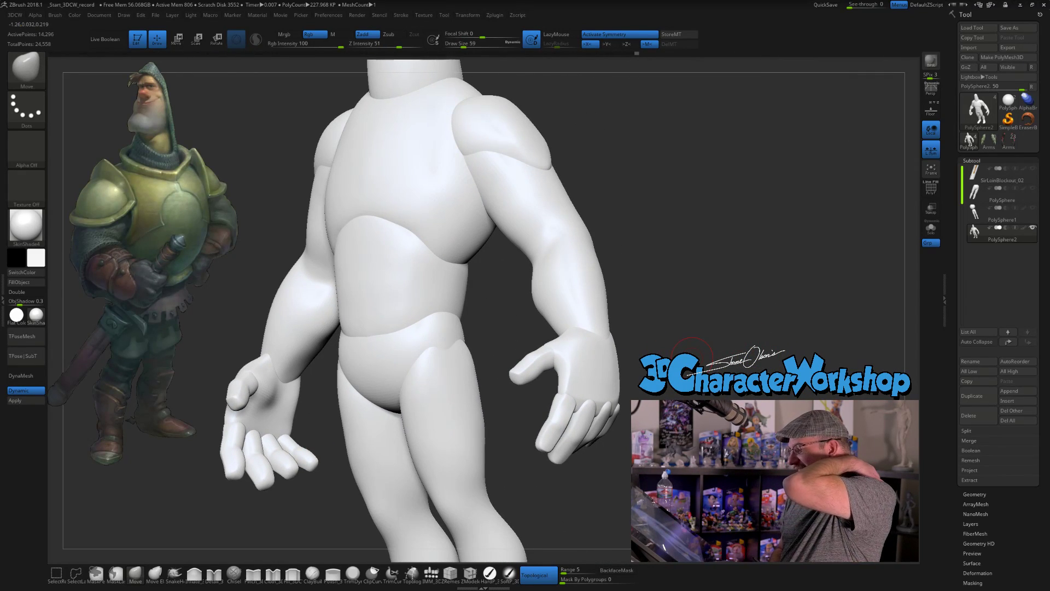
Refine the little-finger edge of the palms using the Move brush at draw size 80
{"action": "left_click_drag", "start_coordinate": [630, 405], "coordinate": [700, 403]}
{"action": "left_click_drag", "start_coordinate": [674, 373], "coordinate": [657, 366]}
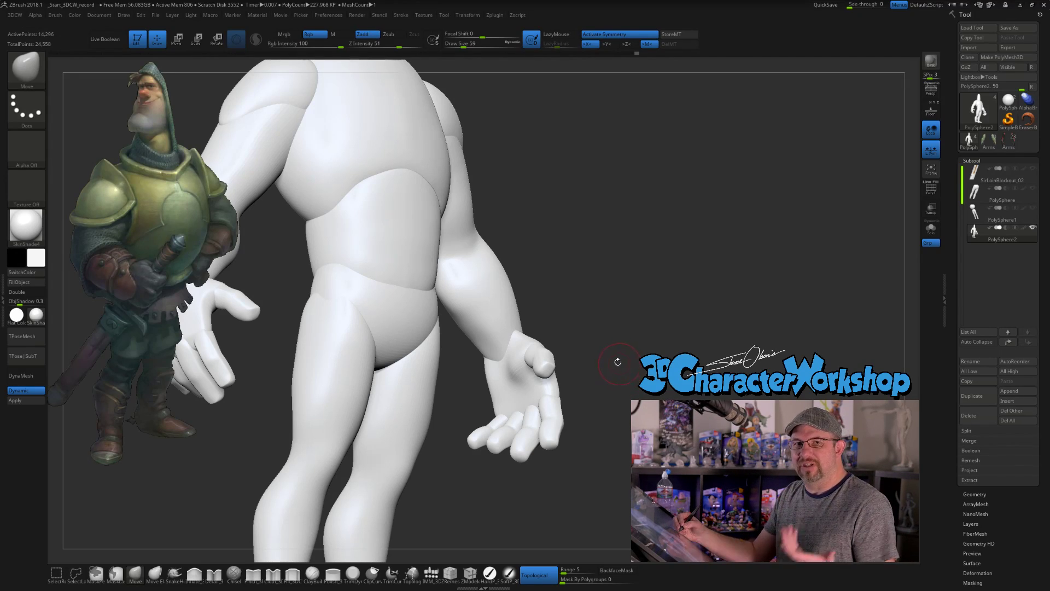
{"action": "mouse_move", "coordinate": [610, 348]}
{"action": "left_mouse_down"}
{"action": "mouse_move", "coordinate": [610, 358]}
{"action": "mouse_move", "coordinate": [621, 353]}
{"action": "mouse_move", "coordinate": [640, 303]}
{"action": "mouse_move", "coordinate": [646, 310]}
{"action": "mouse_move", "coordinate": [621, 328]}
{"action": "mouse_move", "coordinate": [638, 327]}
{"action": "mouse_move", "coordinate": [525, 383]}
{"action": "mouse_move", "coordinate": [481, 386]}
{"action": "left_mouse_up"}
{"action": "key", "text": "s"}
{"action": "mouse_move", "coordinate": [705, 383]}
{"action": "left_mouse_down"}
{"action": "mouse_move", "coordinate": [560, 386]}
{"action": "mouse_move", "coordinate": [593, 384]}
{"action": "left_mouse_up"}
{"action": "left_click_drag", "start_coordinate": [492, 363], "coordinate": [586, 352]}
{"action": "left_click_drag", "start_coordinate": [442, 364], "coordinate": [438, 360]}
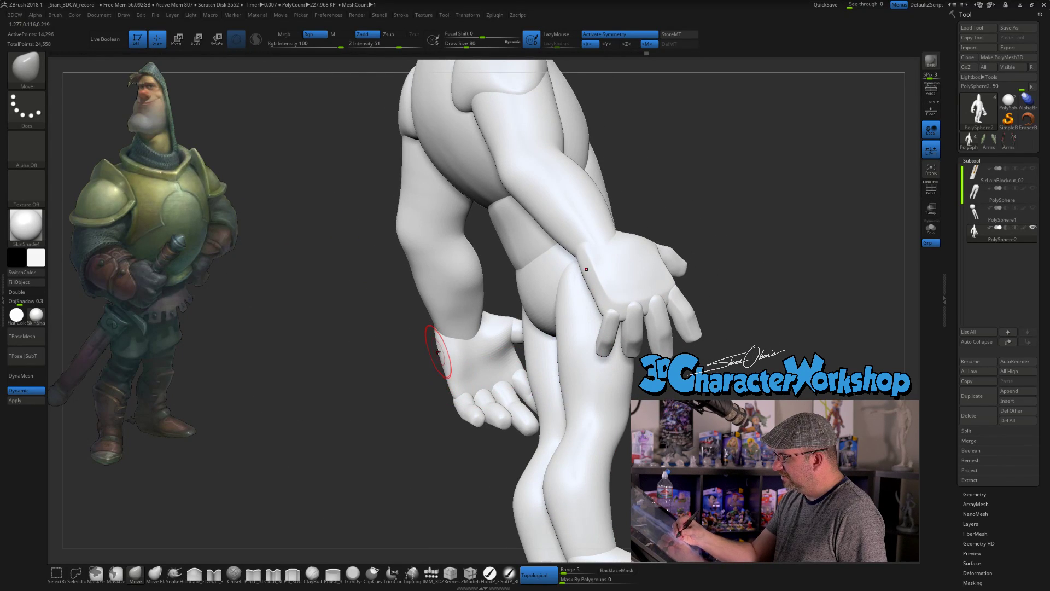
Delete the unused PolySphere and PolySphere1 subtools, keeping the blockout and the PolySphere2 body
{"action": "key", "text": "f"}
{"action": "left_click_drag", "start_coordinate": [630, 342], "coordinate": [637, 367]}
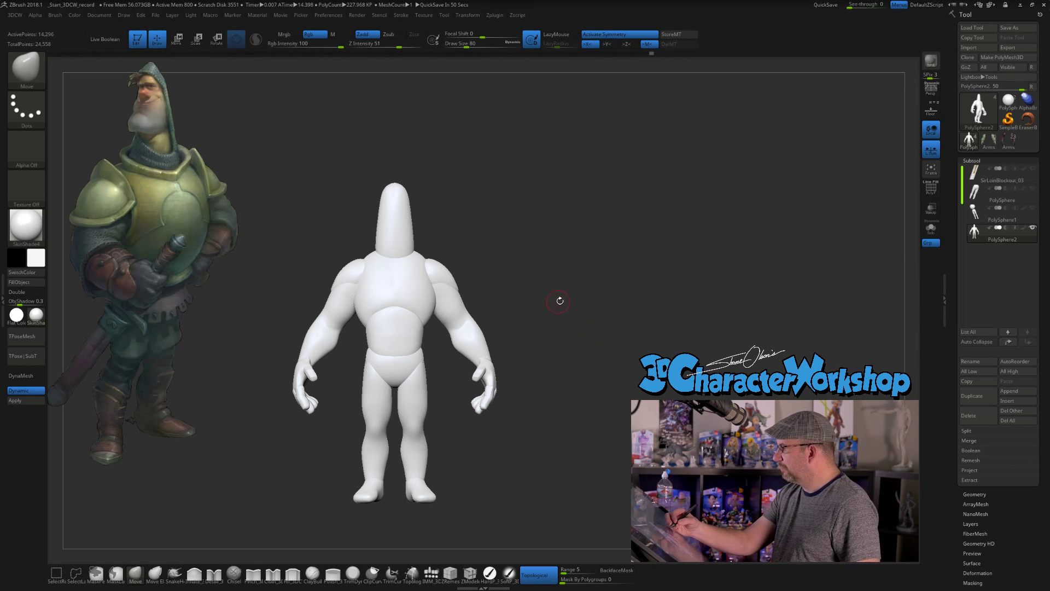
{"action": "mouse_move", "coordinate": [977, 206]}
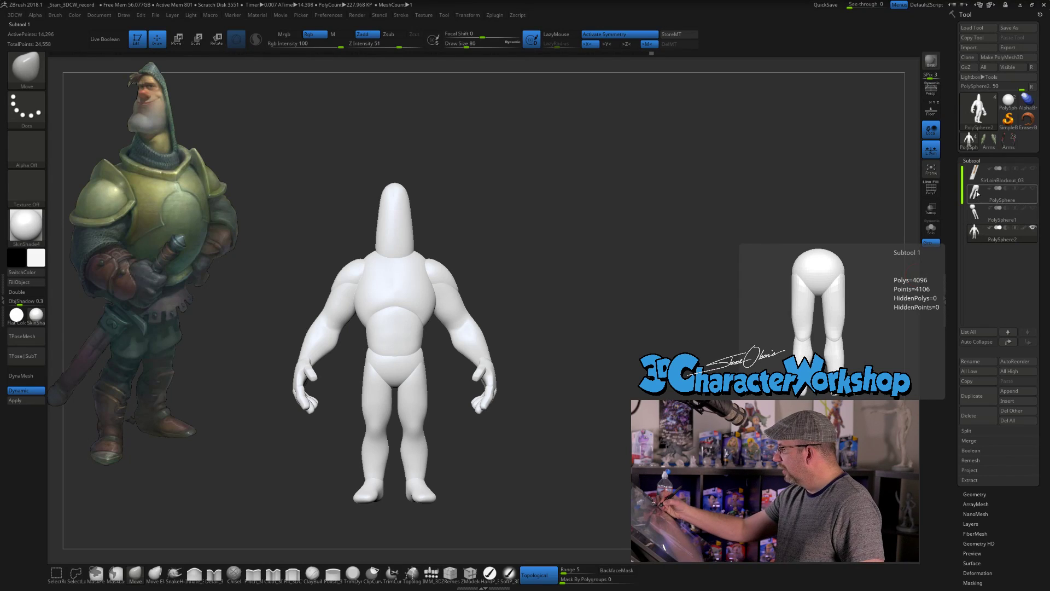
{"action": "mouse_move", "coordinate": [974, 233]}
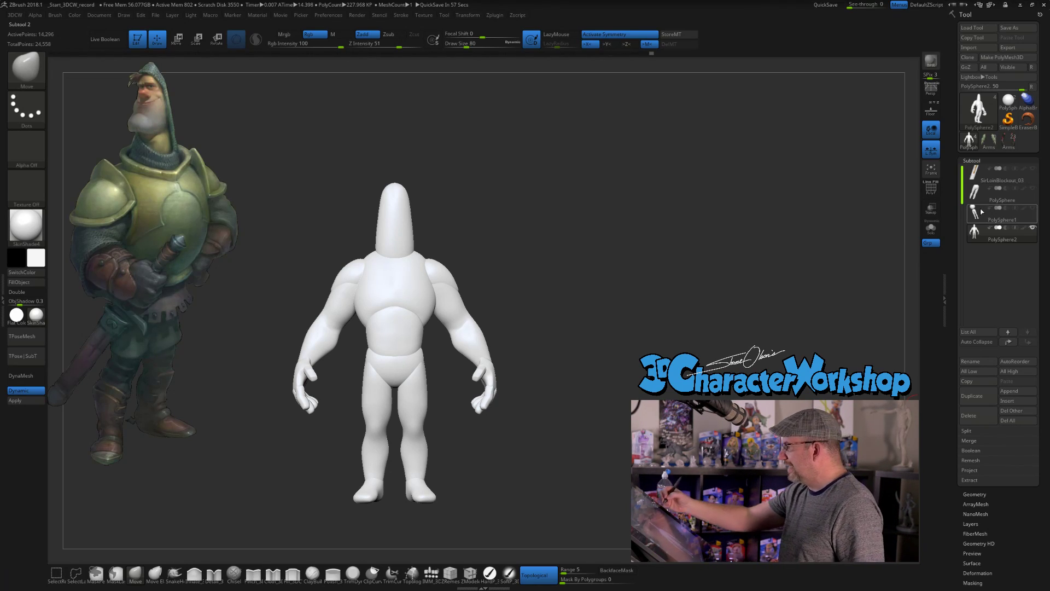
{"action": "left_click", "coordinate": [984, 192]}
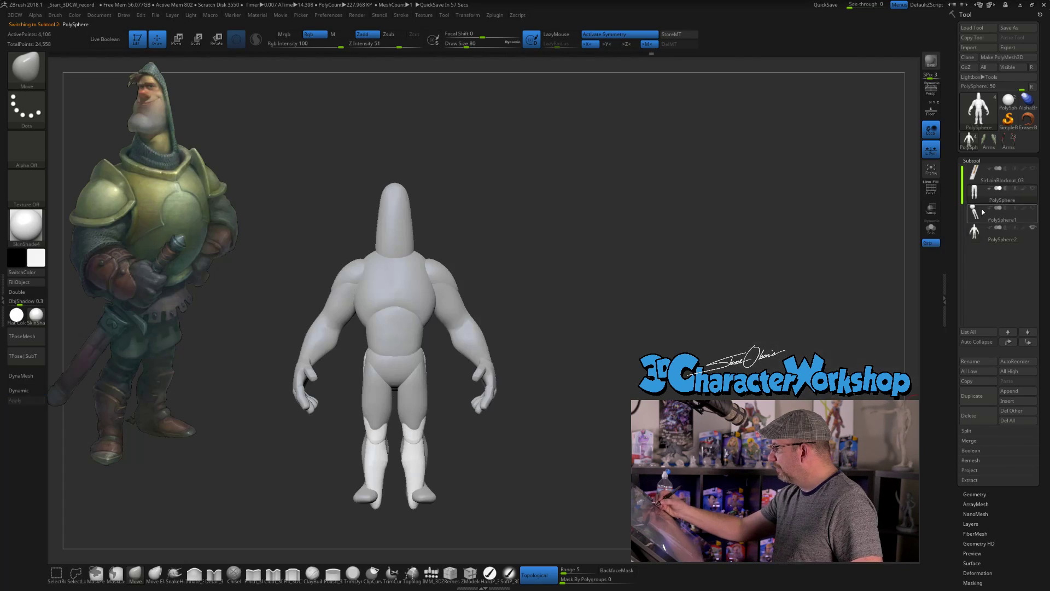
{"action": "left_click", "coordinate": [982, 420]}
{"action": "left_click", "coordinate": [944, 416]}
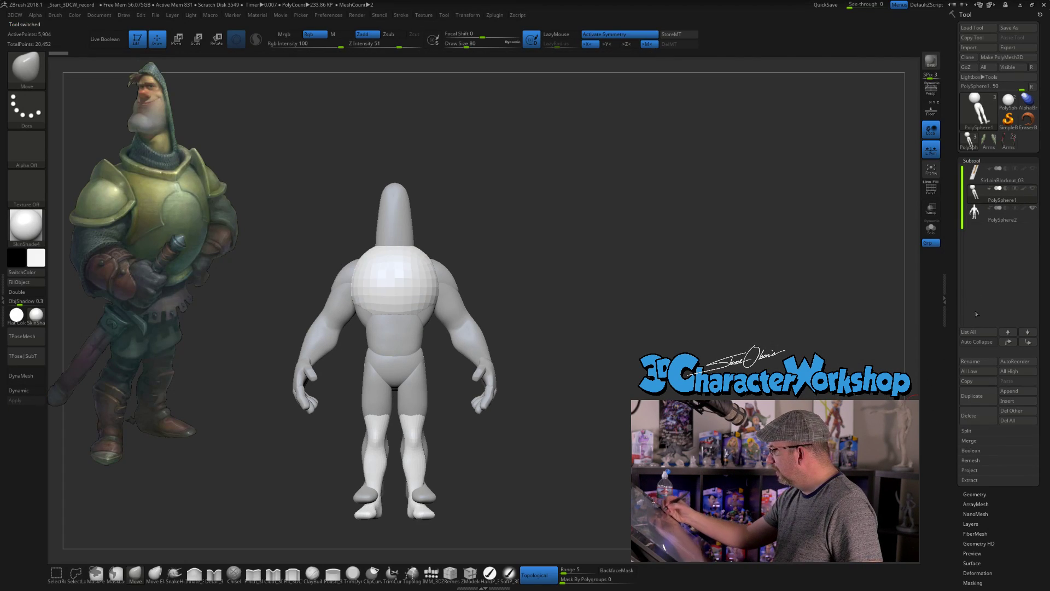
{"action": "left_click", "coordinate": [969, 415]}
{"action": "left_click", "coordinate": [820, 432]}
Adjust the contour of the curled fingers using the Move brush at draw size 90
{"action": "left_click_drag", "start_coordinate": [640, 347], "coordinate": [625, 363], "text": "alt"}
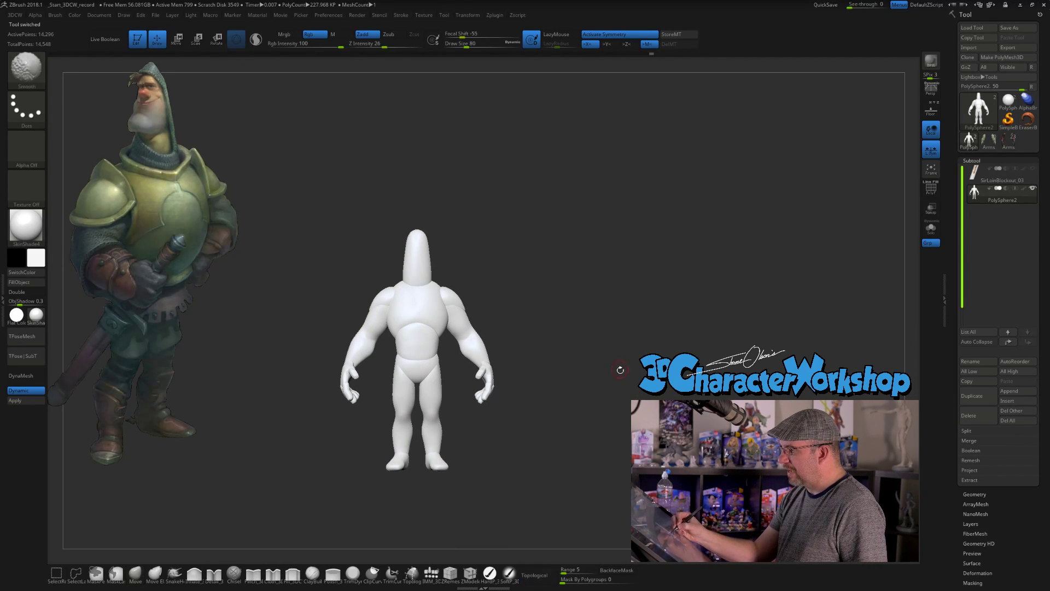
{"action": "left_click_drag", "start_coordinate": [514, 328], "coordinate": [457, 270], "text": "alt"}
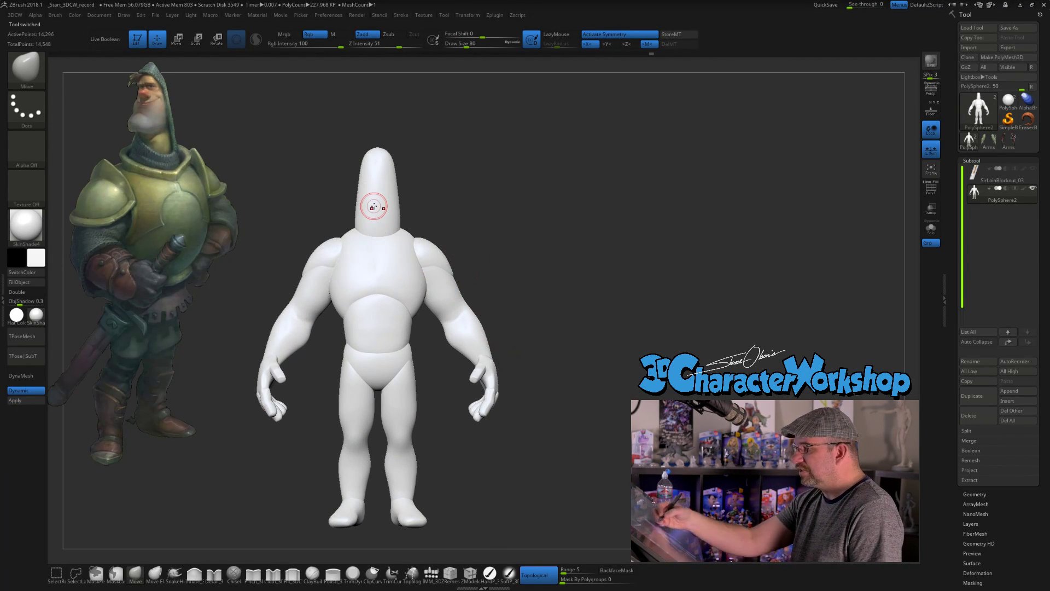
{"action": "mouse_move", "coordinate": [547, 287]}
{"action": "left_mouse_down"}
{"action": "mouse_move", "coordinate": [567, 297]}
{"action": "mouse_move", "coordinate": [548, 283]}
{"action": "left_mouse_up"}
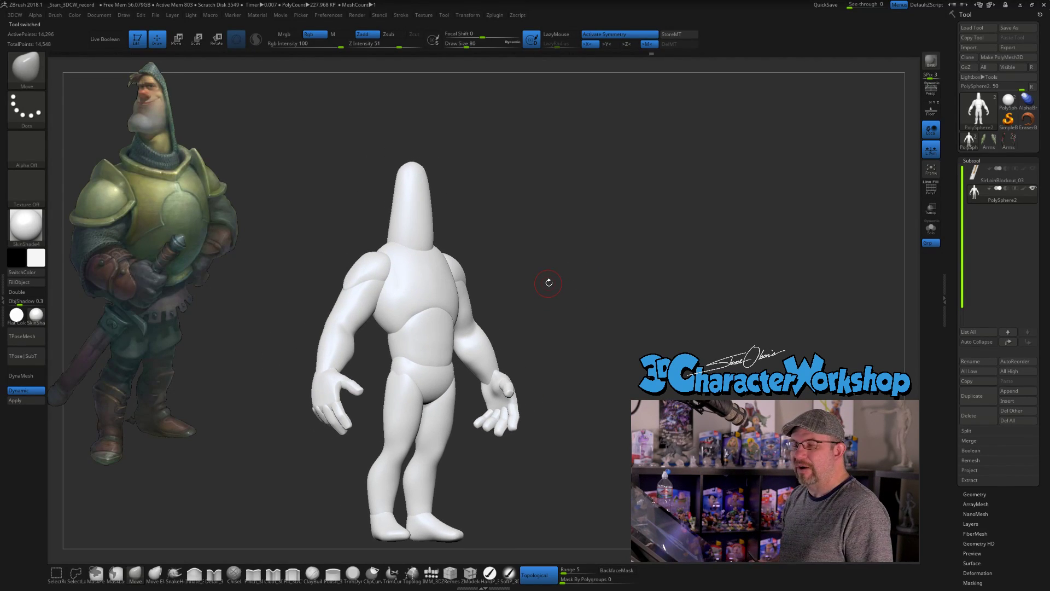
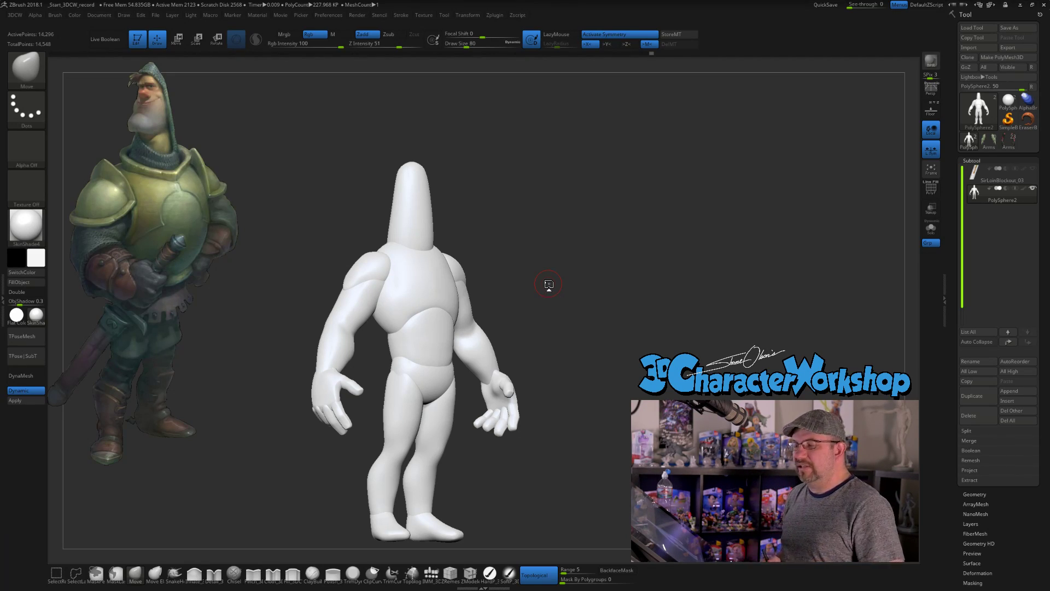
{"action": "left_click_drag", "start_coordinate": [547, 286], "coordinate": [511, 450]}
{"action": "key", "text": "s"}
{"action": "left_click_drag", "start_coordinate": [526, 380], "coordinate": [472, 404]}
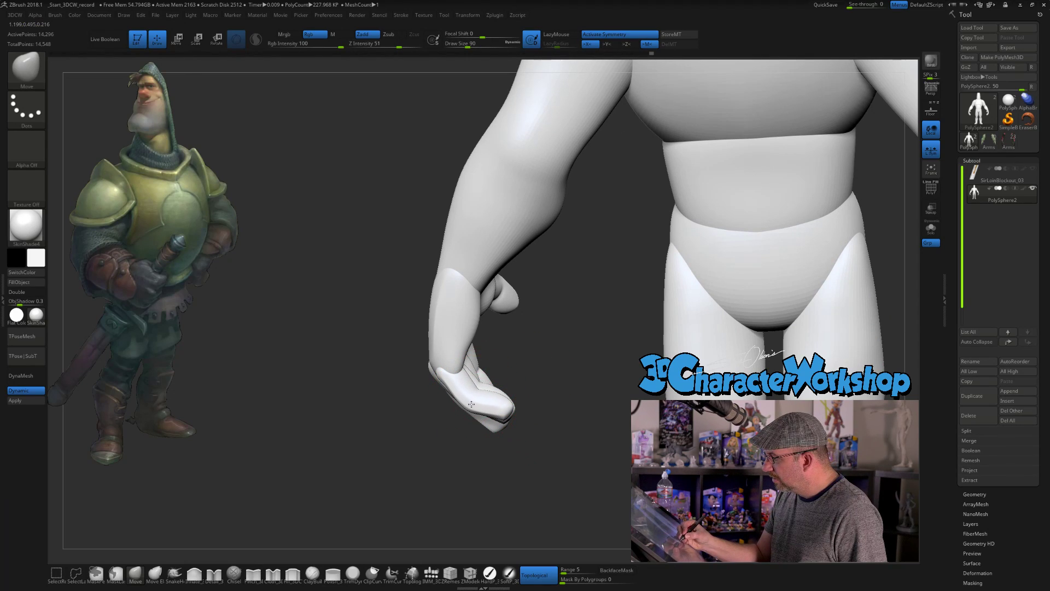
{"action": "left_click_drag", "start_coordinate": [527, 477], "coordinate": [554, 463]}
{"action": "left_click_drag", "start_coordinate": [455, 416], "coordinate": [450, 418]}
{"action": "mouse_move", "coordinate": [487, 482]}
{"action": "left_mouse_down"}
{"action": "mouse_move", "coordinate": [449, 471]}
{"action": "mouse_move", "coordinate": [410, 417]}
{"action": "left_mouse_up"}
{"action": "left_click_drag", "start_coordinate": [456, 484], "coordinate": [424, 468]}
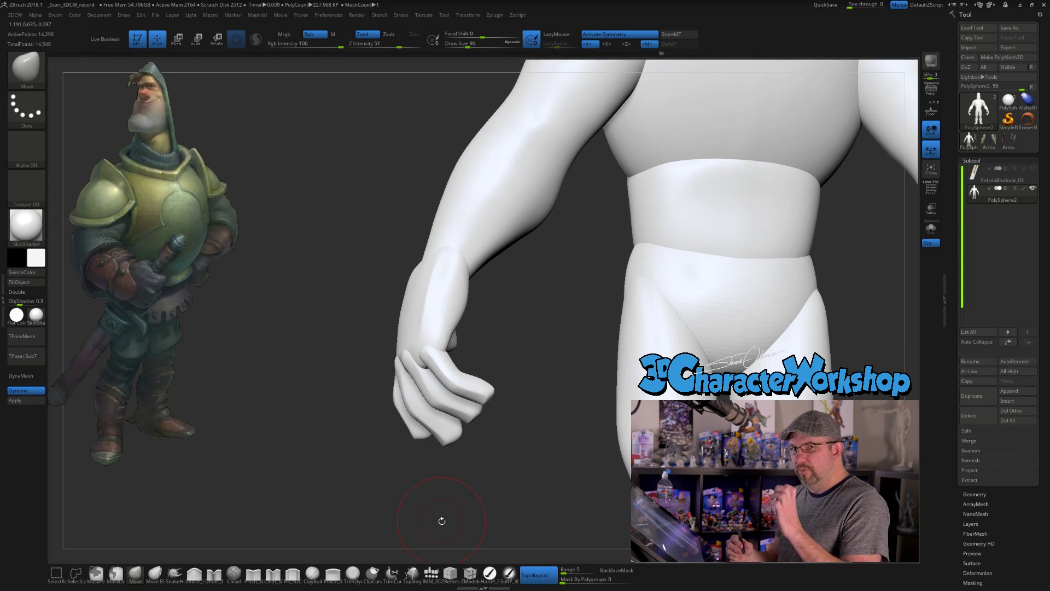
Examine the whole figure's proportions, hands and head form from front and three-quarter views
{"action": "left_click_drag", "start_coordinate": [506, 453], "coordinate": [284, 406]}
{"action": "left_click_drag", "start_coordinate": [641, 442], "coordinate": [676, 465], "text": "alt"}
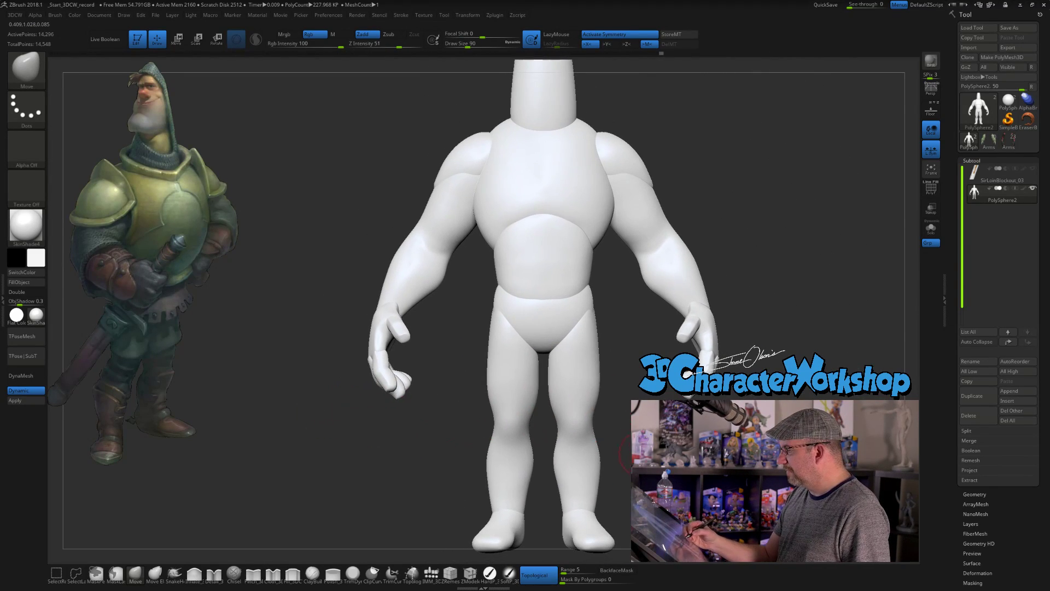
{"action": "mouse_move", "coordinate": [762, 373]}
{"action": "left_mouse_down", "text": "alt"}
{"action": "mouse_move", "coordinate": [654, 396]}
{"action": "mouse_move", "coordinate": [667, 390]}
{"action": "mouse_move", "coordinate": [668, 344]}
{"action": "mouse_move", "coordinate": [629, 342]}
{"action": "mouse_move", "coordinate": [629, 358]}
{"action": "left_mouse_up", "text": "alt"}
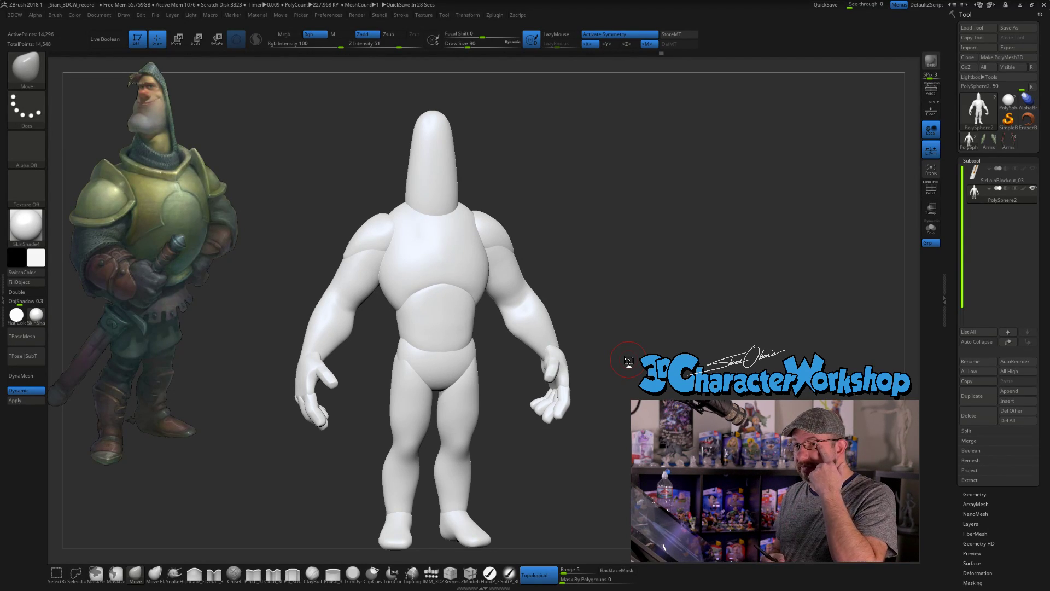
{"action": "left_click_drag", "start_coordinate": [649, 323], "coordinate": [568, 323]}
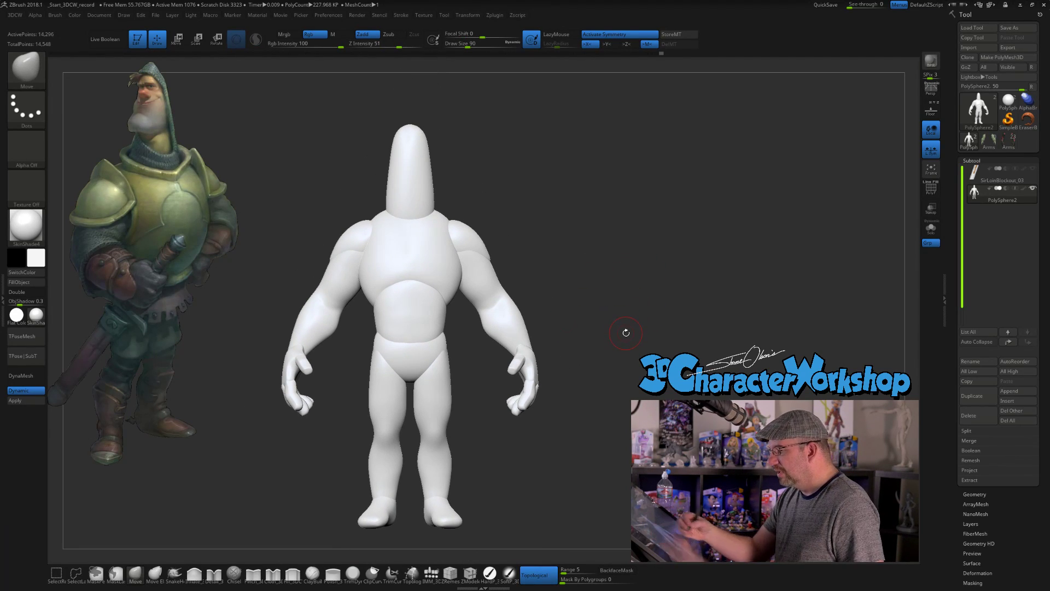
{"action": "left_click_drag", "start_coordinate": [589, 330], "coordinate": [553, 283]}
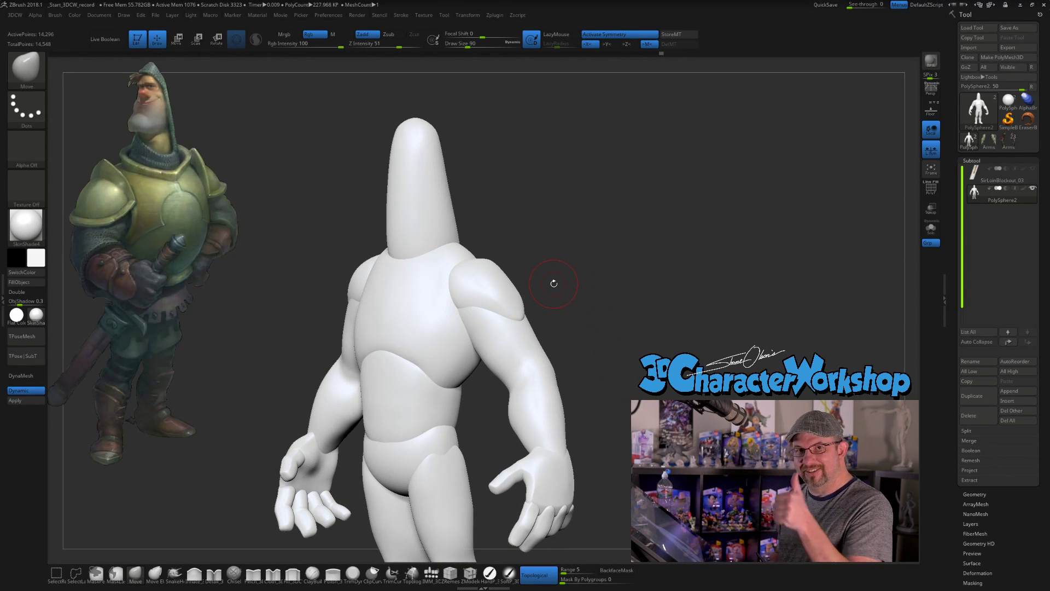
{"action": "left_click_drag", "start_coordinate": [550, 447], "coordinate": [598, 333]}
{"action": "left_click_drag", "start_coordinate": [537, 288], "coordinate": [605, 292]}
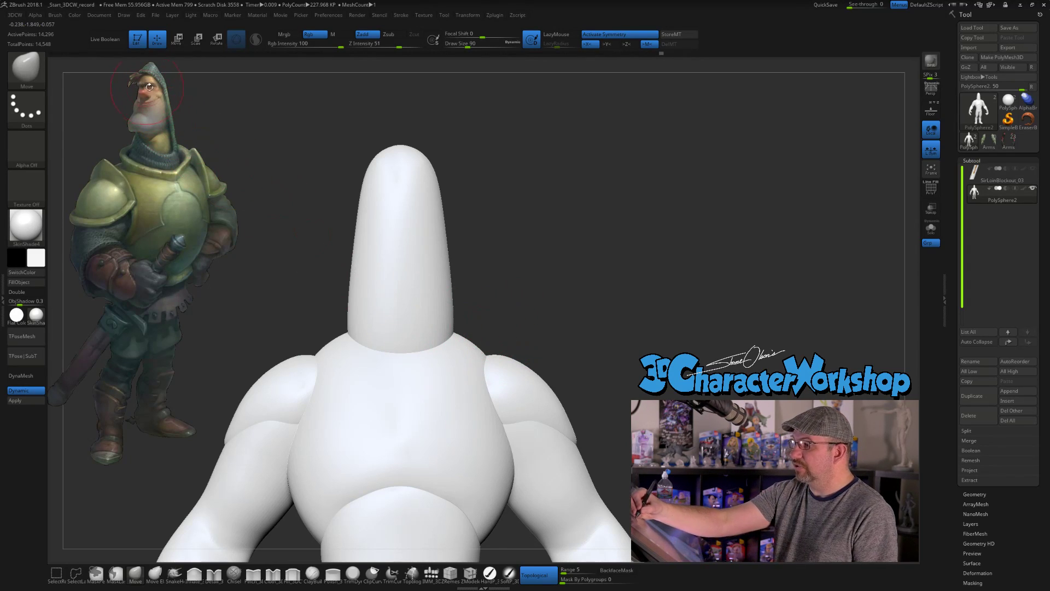
Taper the head form toward its top using the Move brush at draw sizes 149 and 172
{"action": "left_click_drag", "start_coordinate": [509, 218], "coordinate": [527, 311], "text": "alt"}
{"action": "key", "text": "s"}
{"action": "mouse_move", "coordinate": [515, 276]}
{"action": "left_mouse_down"}
{"action": "mouse_move", "coordinate": [467, 307]}
{"action": "mouse_move", "coordinate": [480, 345]}
{"action": "mouse_move", "coordinate": [544, 347]}
{"action": "mouse_move", "coordinate": [525, 260]}
{"action": "mouse_move", "coordinate": [552, 319]}
{"action": "mouse_move", "coordinate": [554, 290]}
{"action": "left_mouse_up"}
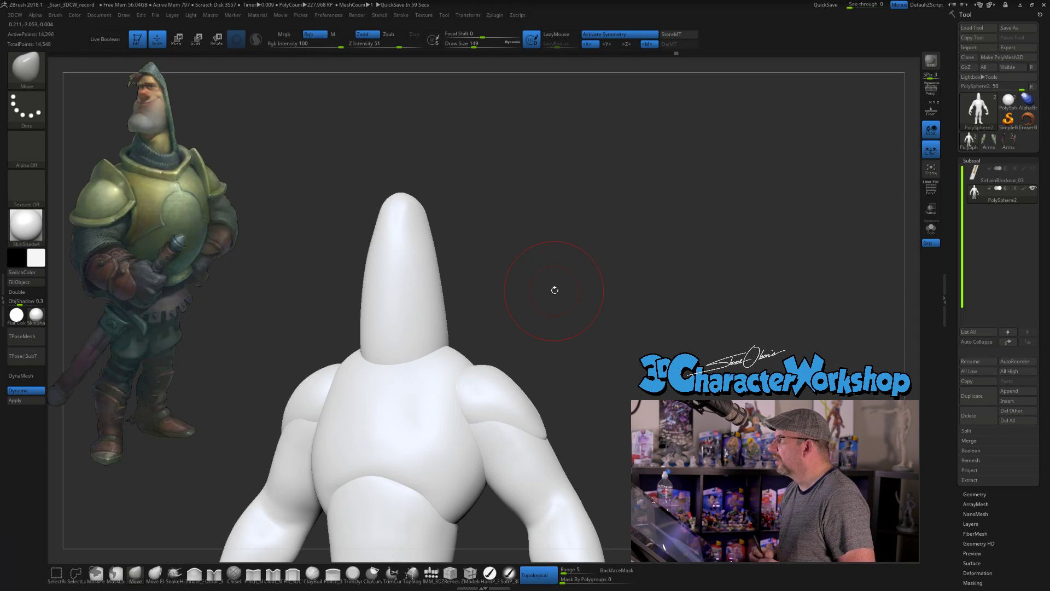
{"action": "mouse_move", "coordinate": [581, 302]}
{"action": "left_mouse_down", "text": "alt"}
{"action": "mouse_move", "coordinate": [569, 300]}
{"action": "mouse_move", "coordinate": [572, 309]}
{"action": "mouse_move", "coordinate": [560, 296]}
{"action": "mouse_move", "coordinate": [558, 319]}
{"action": "mouse_move", "coordinate": [535, 319]}
{"action": "mouse_move", "coordinate": [511, 346]}
{"action": "left_mouse_up", "text": "alt"}
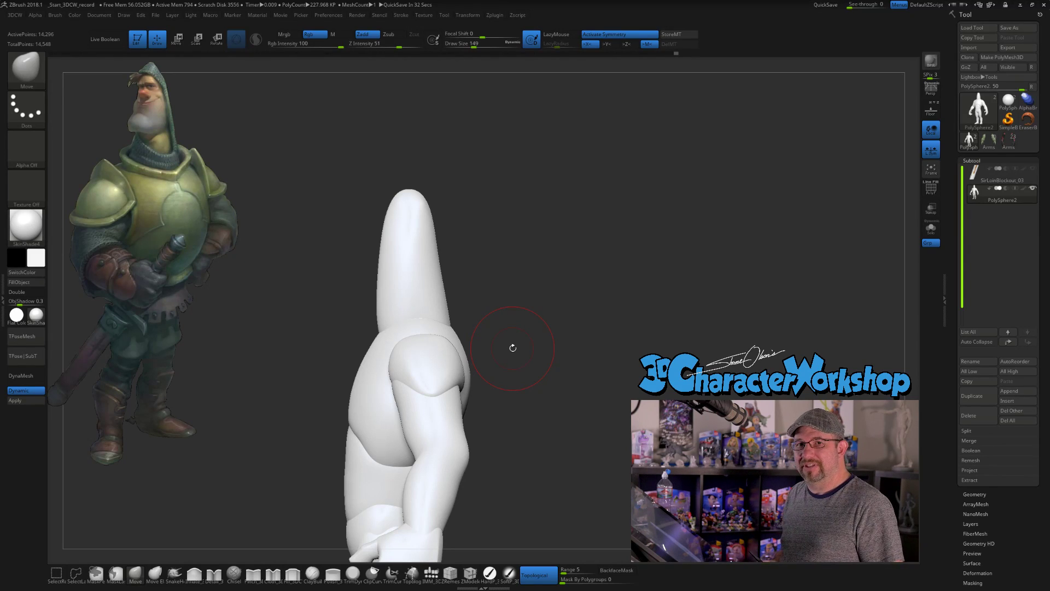
{"action": "mouse_move", "coordinate": [589, 337]}
{"action": "left_mouse_down"}
{"action": "mouse_move", "coordinate": [602, 328]}
{"action": "mouse_move", "coordinate": [567, 302]}
{"action": "mouse_move", "coordinate": [601, 271]}
{"action": "left_mouse_up"}
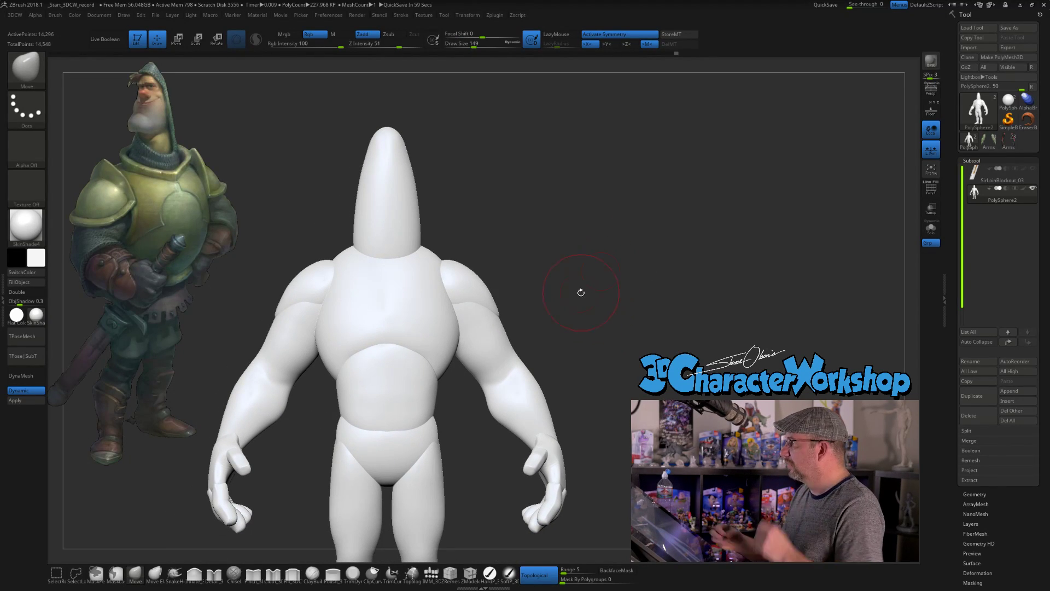
{"action": "key", "text": "s"}
{"action": "left_click", "coordinate": [436, 194]}
{"action": "left_click_drag", "start_coordinate": [415, 174], "coordinate": [410, 174]}
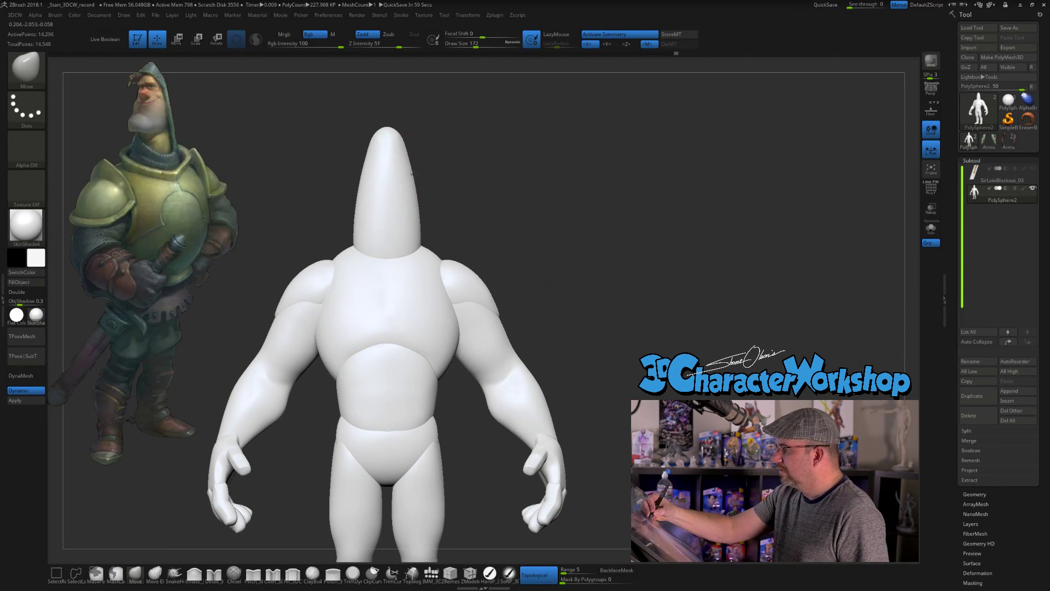
Insert a QuadSphere-2 primitive on the front of the upper head using the insert-mesh brush
{"action": "left_click_drag", "start_coordinate": [504, 229], "coordinate": [494, 274], "text": "alt"}
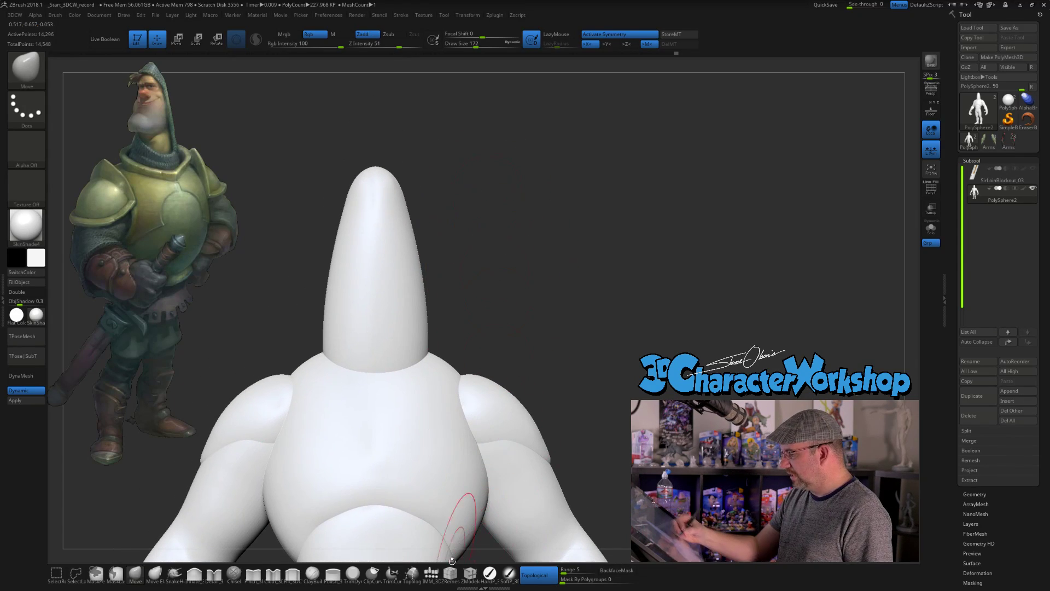
{"action": "left_click", "coordinate": [431, 574]}
{"action": "left_click", "coordinate": [101, 66]}
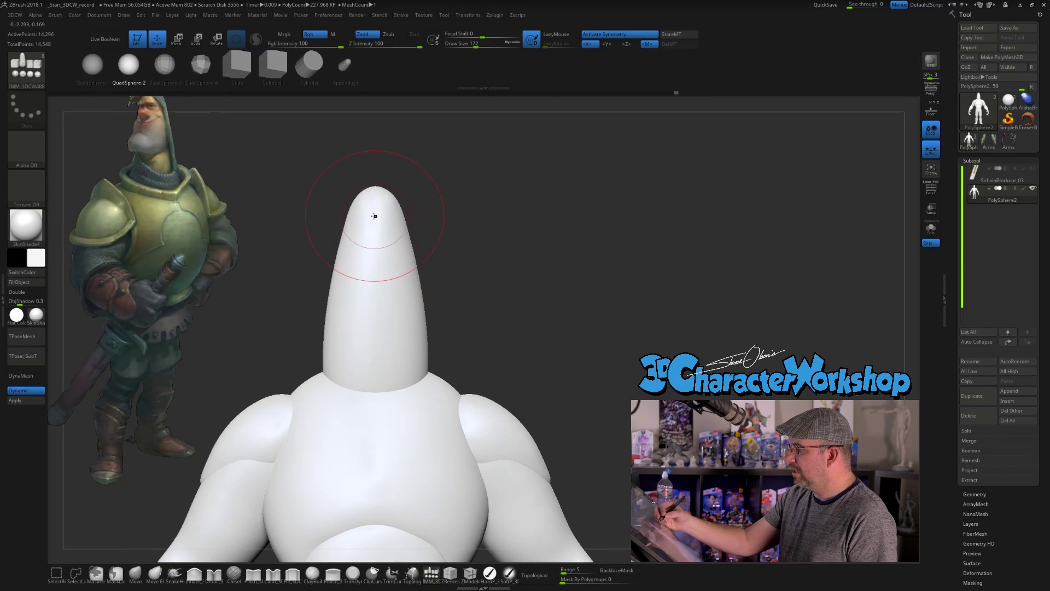
{"action": "left_click_drag", "start_coordinate": [375, 214], "coordinate": [437, 237]}
{"action": "mouse_move", "coordinate": [569, 260]}
{"action": "left_mouse_down"}
{"action": "mouse_move", "coordinate": [496, 273]}
{"action": "mouse_move", "coordinate": [499, 308]}
{"action": "left_mouse_up"}
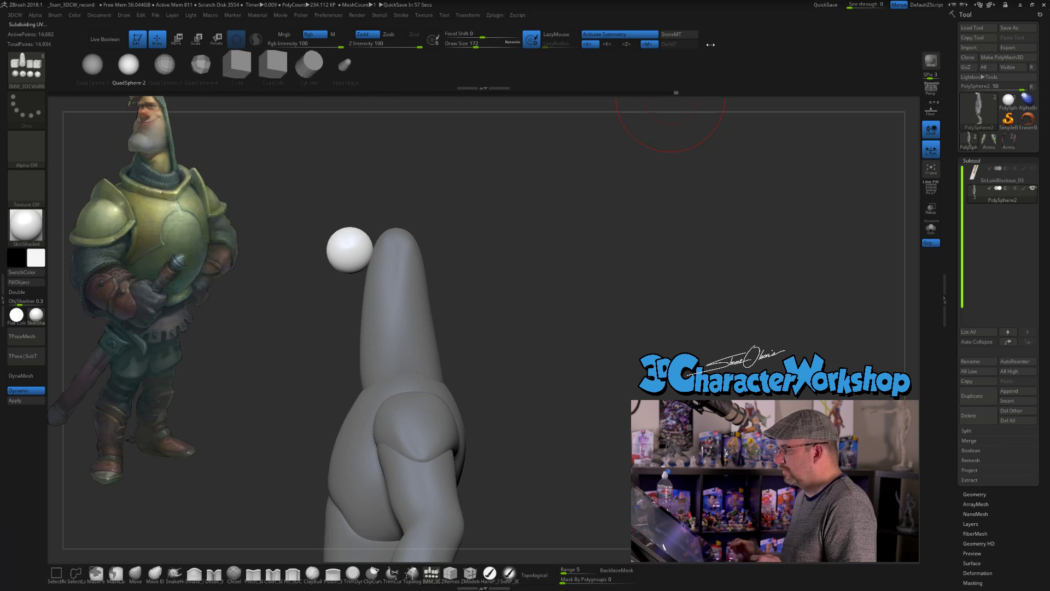
Move the inserted sphere back so it sits inside the top of the head form
{"action": "left_click_drag", "start_coordinate": [492, 257], "coordinate": [478, 341]}
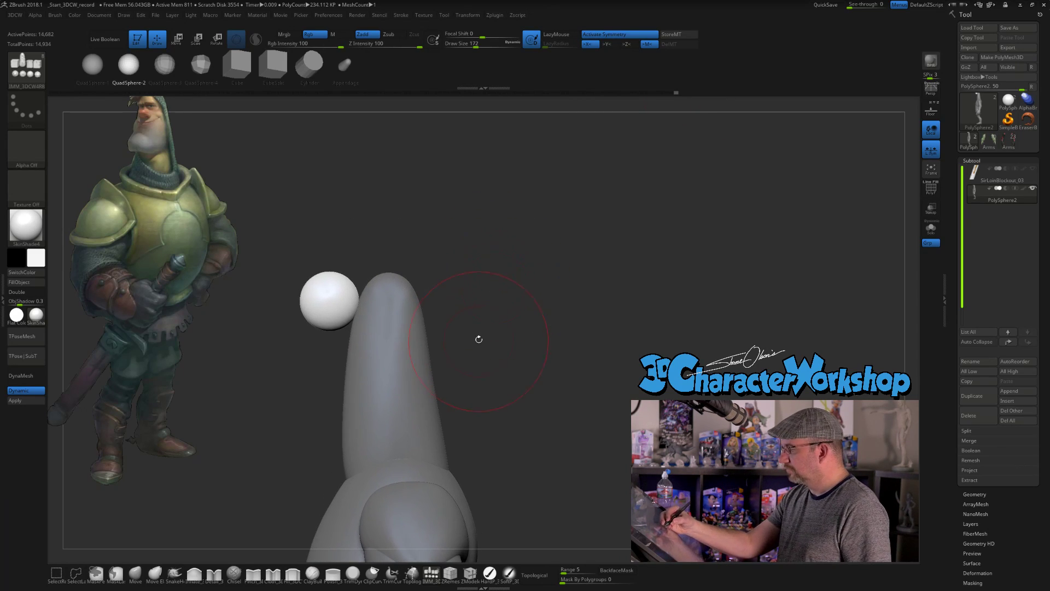
{"action": "key", "text": "w"}
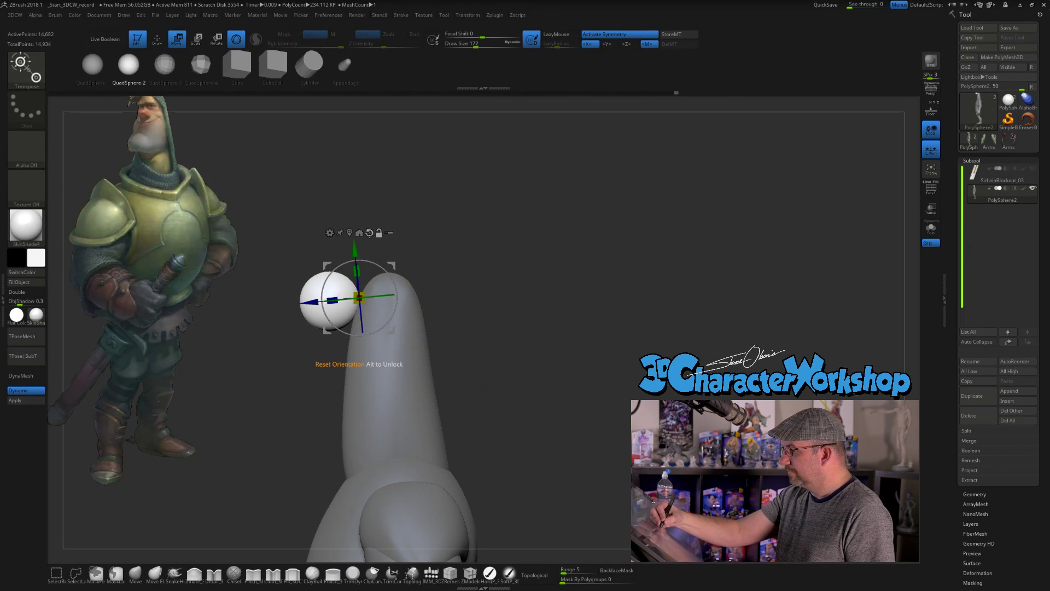
{"action": "left_click_drag", "start_coordinate": [390, 268], "coordinate": [406, 303]}
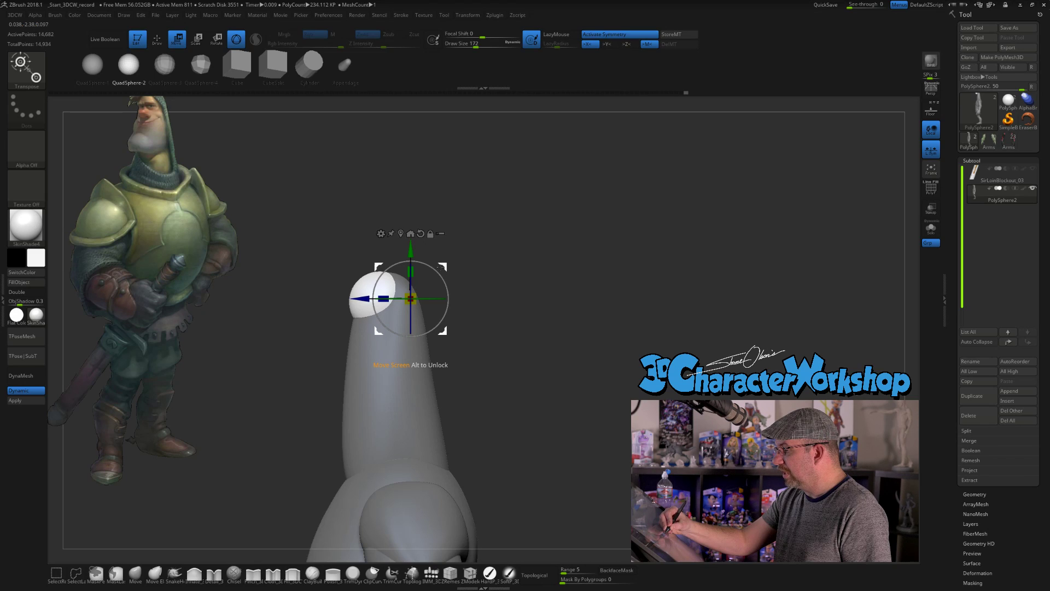
{"action": "left_click_drag", "start_coordinate": [444, 267], "coordinate": [451, 267]}
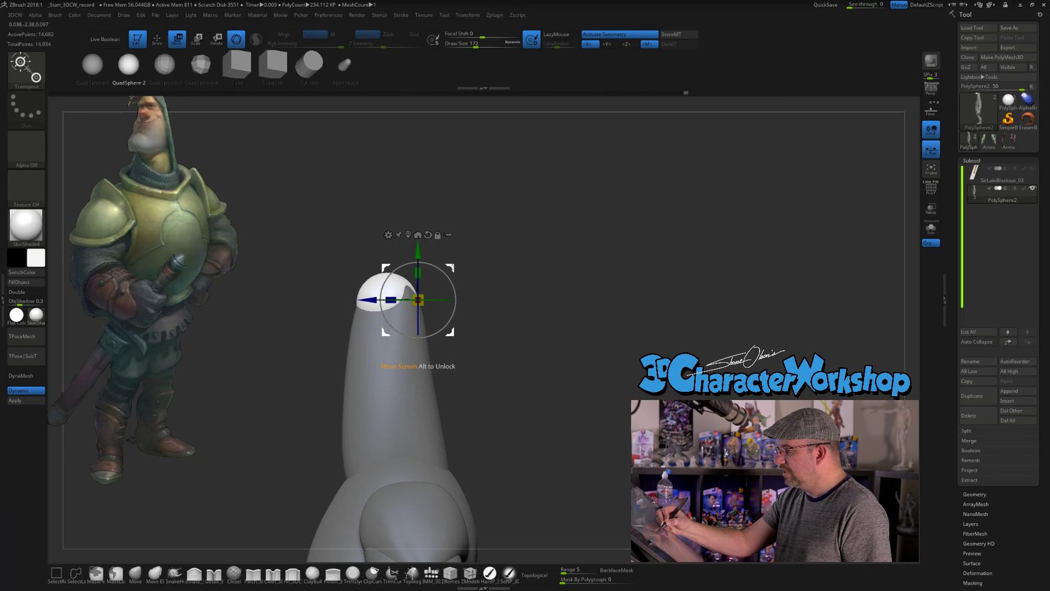
Reposition the knight concept art lower in Spotlight so its whole head is in view
{"action": "left_click_drag", "start_coordinate": [478, 328], "coordinate": [497, 371]}
{"action": "key", "text": "shift+z"}
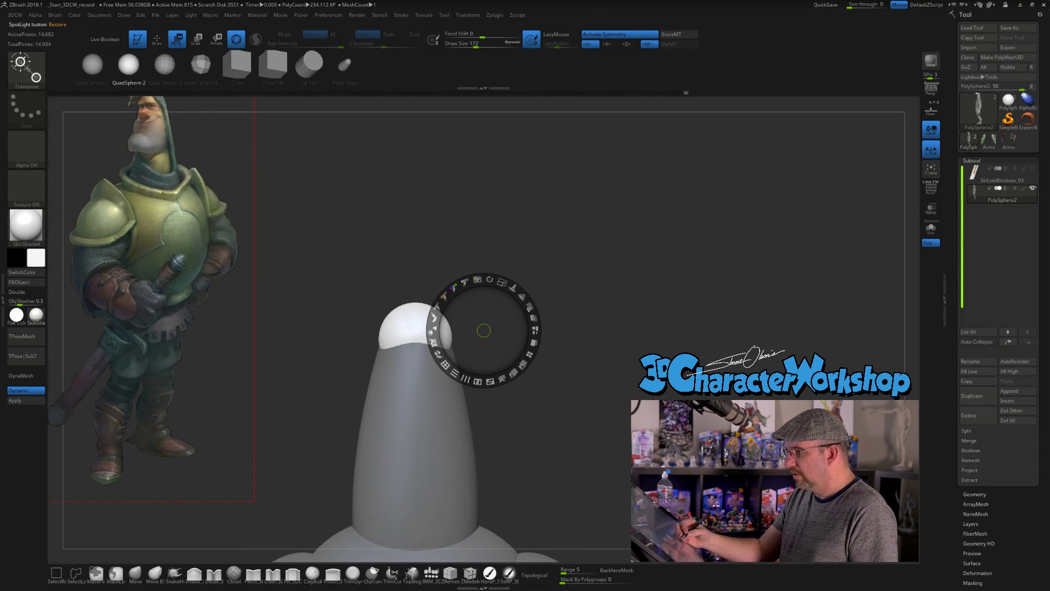
{"action": "key", "text": "shift+z"}
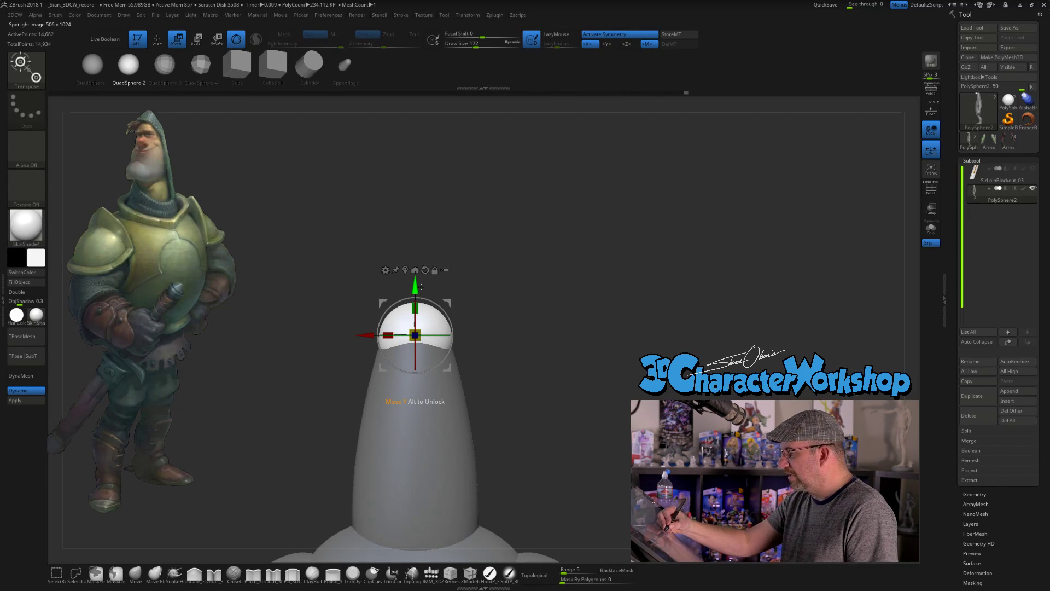
Place the transform gizmo at the sphere's top and enlarge the sphere slightly over the head form
{"action": "left_click_drag", "start_coordinate": [552, 350], "coordinate": [475, 366]}
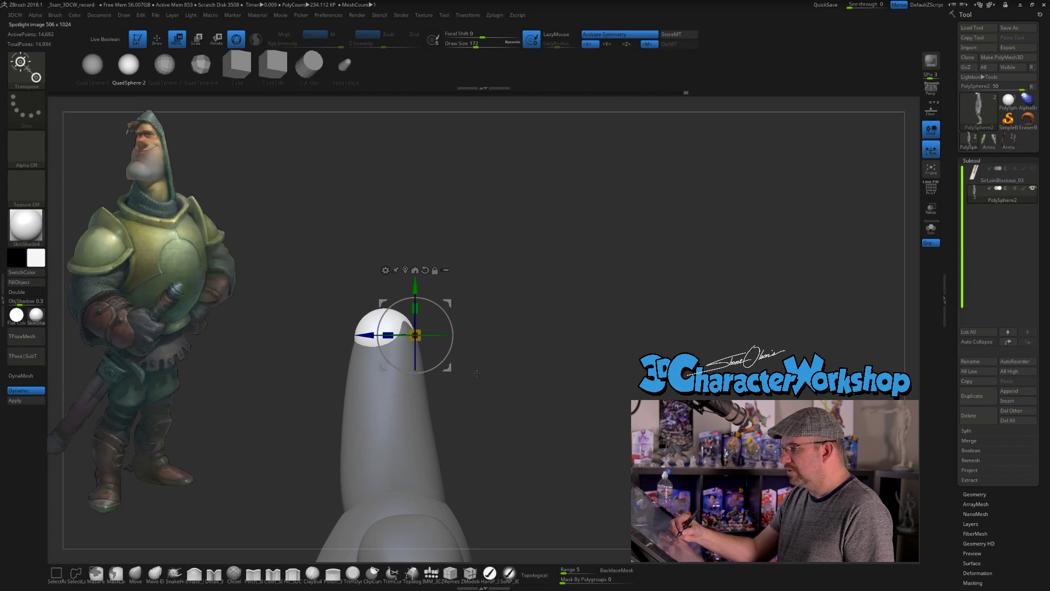
{"action": "left_click_drag", "start_coordinate": [415, 334], "coordinate": [384, 311], "text": "alt"}
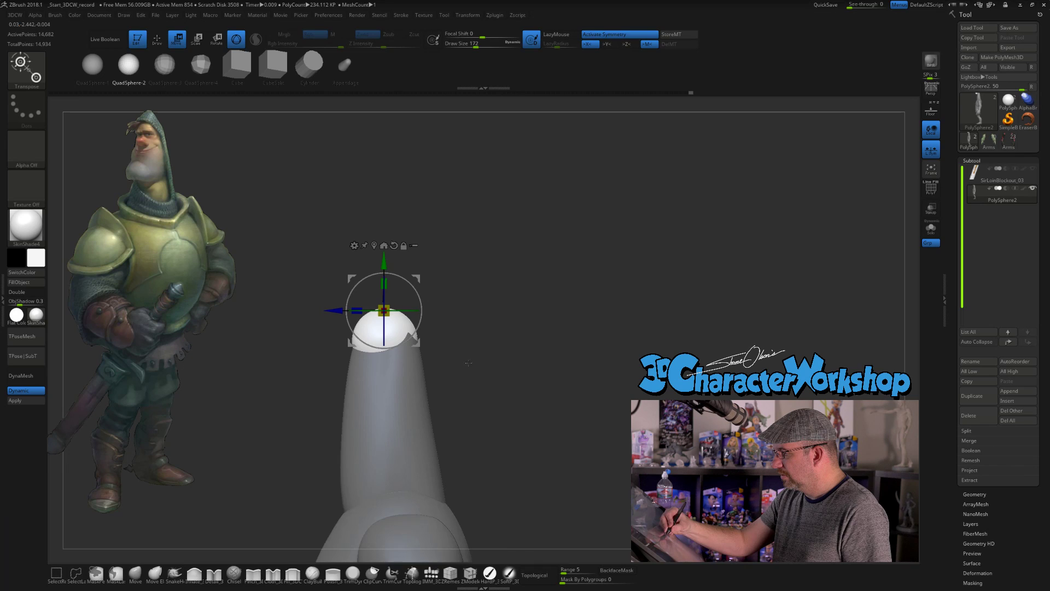
{"action": "key", "text": "ctrl+z"}
{"action": "key", "text": "ctrl+z"}
{"action": "key", "text": "ctrl+z"}
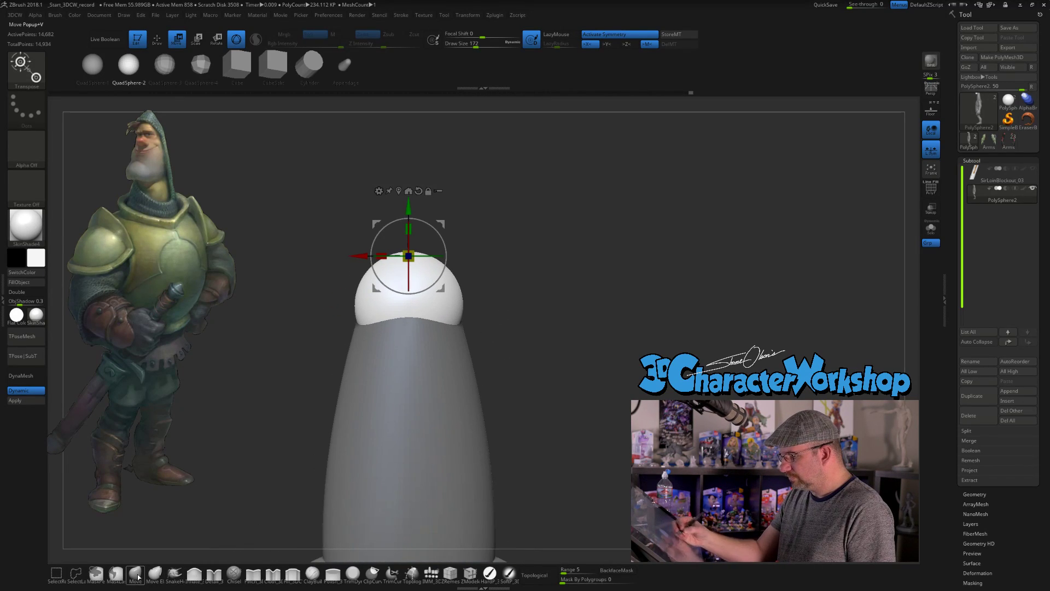
Reshape the inserted sphere with the Move brush, narrowing its sides so it sits flush on top of the head column
{"action": "left_click", "coordinate": [138, 577]}
{"action": "key", "text": "s"}
{"action": "left_click_drag", "start_coordinate": [486, 286], "coordinate": [482, 301]}
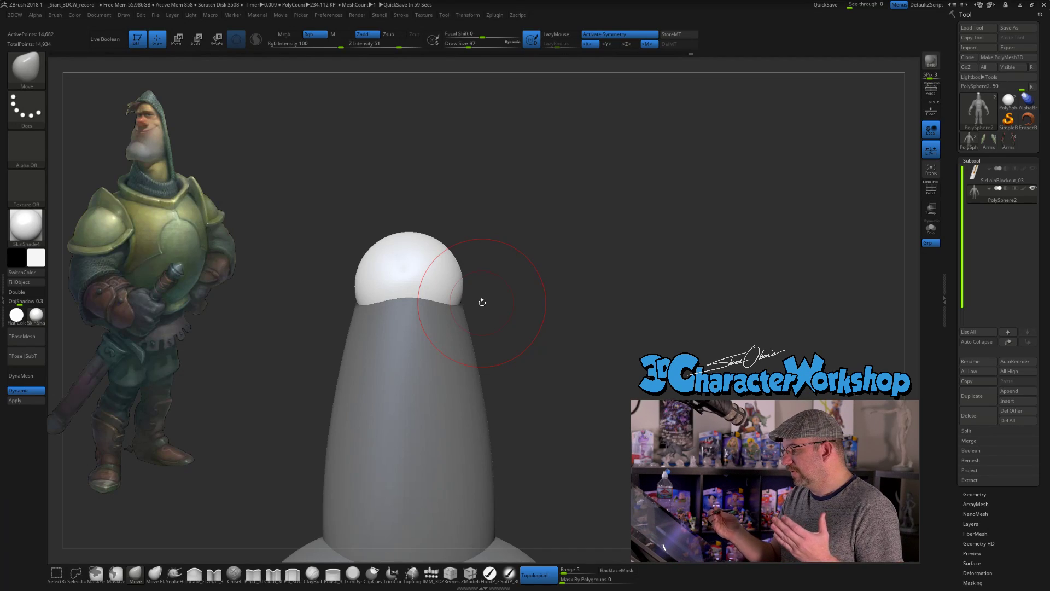
{"action": "key", "text": "s"}
{"action": "mouse_move", "coordinate": [476, 280]}
{"action": "left_mouse_down"}
{"action": "mouse_move", "coordinate": [434, 260]}
{"action": "mouse_move", "coordinate": [468, 246]}
{"action": "left_mouse_up"}
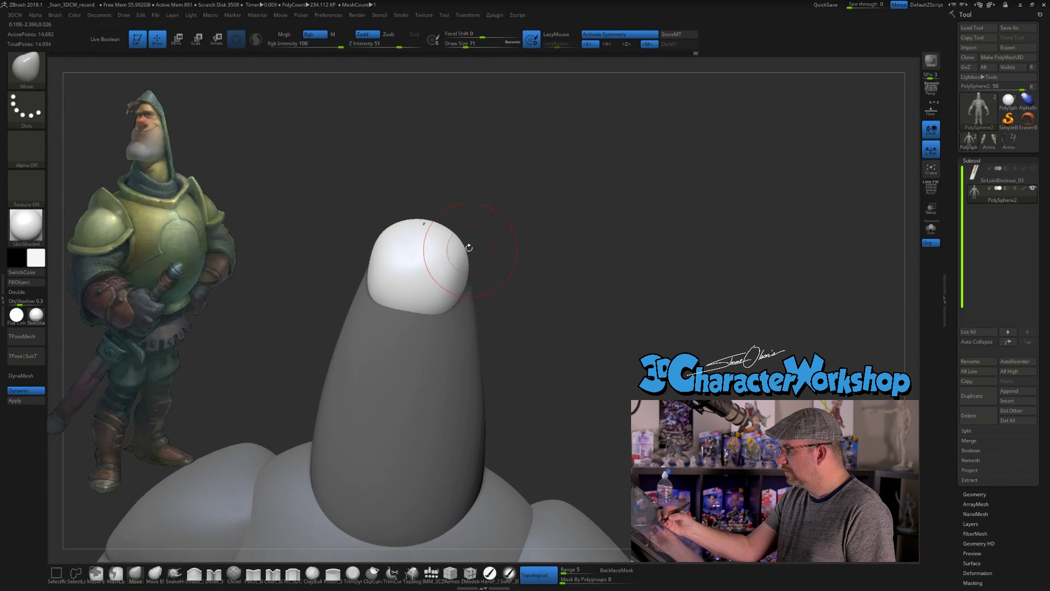
{"action": "mouse_move", "coordinate": [422, 199]}
{"action": "left_mouse_down"}
{"action": "mouse_move", "coordinate": [479, 215]}
{"action": "mouse_move", "coordinate": [462, 222]}
{"action": "mouse_move", "coordinate": [486, 223]}
{"action": "mouse_move", "coordinate": [470, 233]}
{"action": "left_mouse_up"}
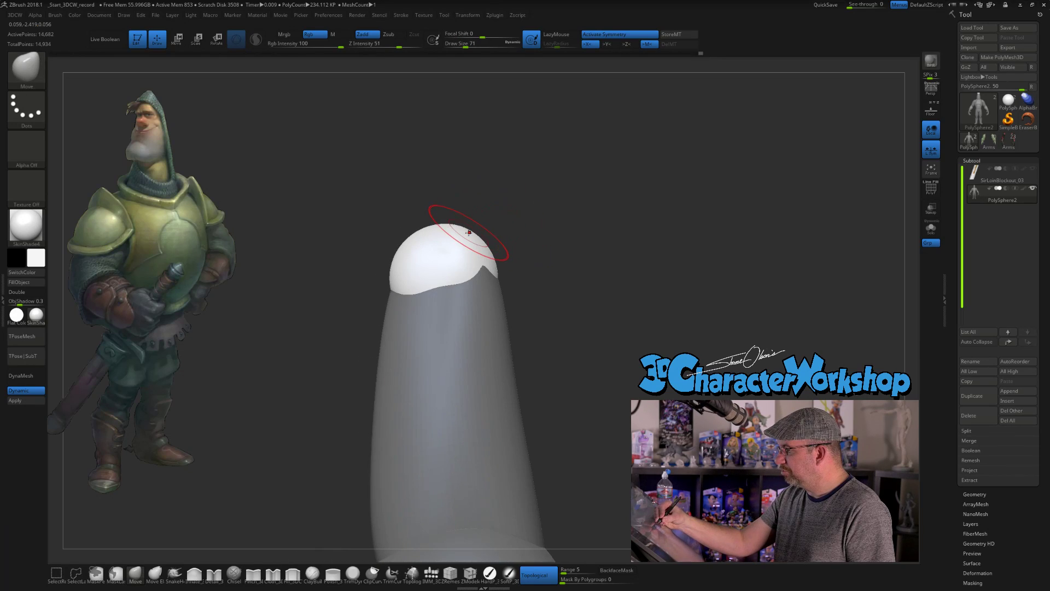
{"action": "left_click_drag", "start_coordinate": [540, 301], "coordinate": [481, 327]}
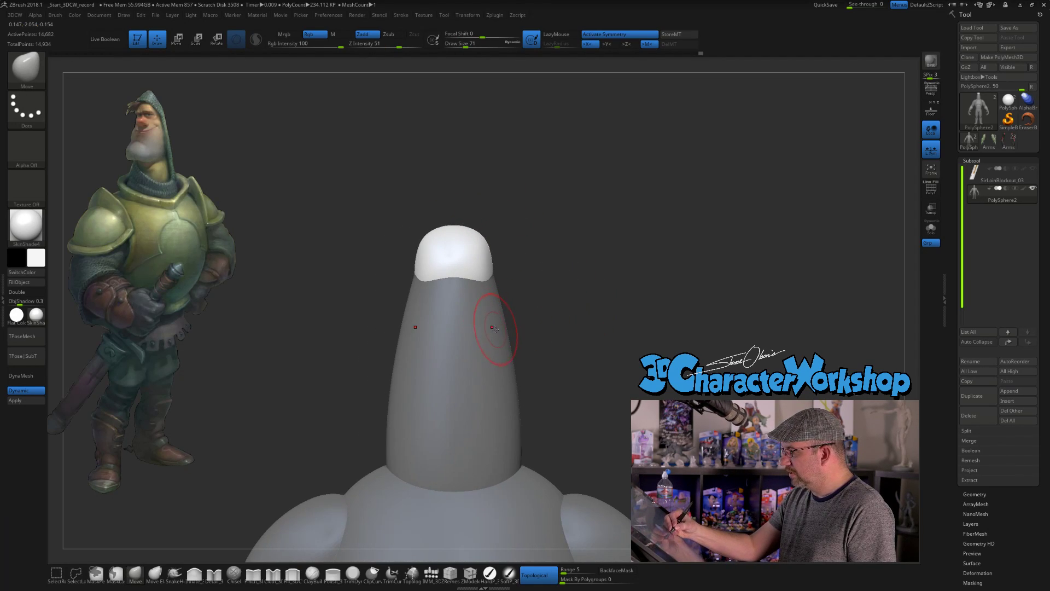
Invert the mask to free the tall head column and narrow its upper part beneath the sphere with a larger Move brush
{"action": "key", "text": "w"}
{"action": "key", "text": "ctrl+i"}
{"action": "key", "text": "q"}
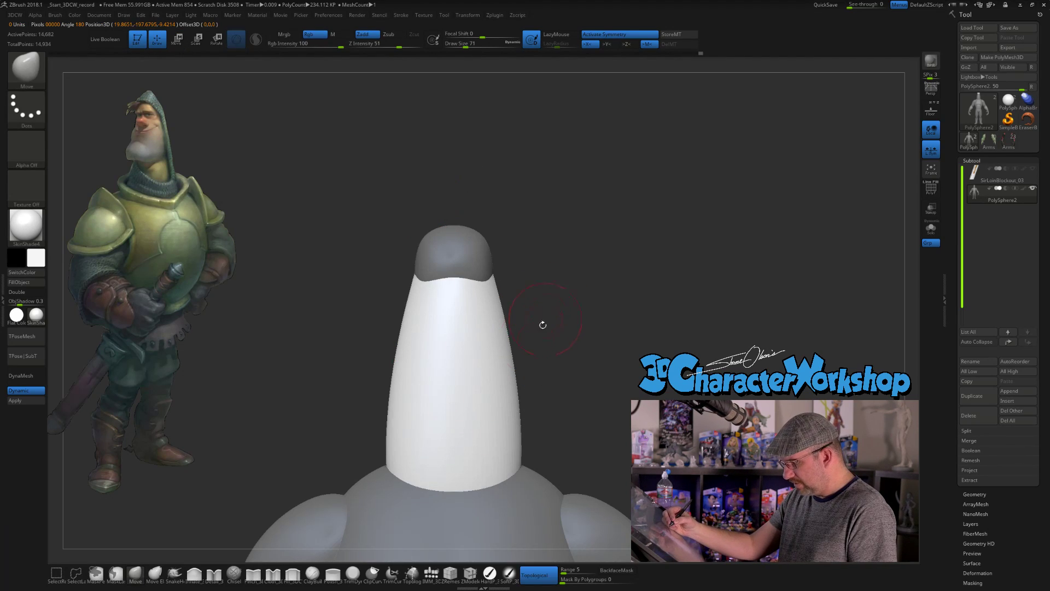
{"action": "key", "text": "s"}
{"action": "left_click_drag", "start_coordinate": [541, 286], "coordinate": [569, 285]}
{"action": "left_click_drag", "start_coordinate": [525, 328], "coordinate": [530, 327]}
{"action": "key", "text": "s"}
{"action": "left_click_drag", "start_coordinate": [533, 276], "coordinate": [547, 276]}
{"action": "left_click_drag", "start_coordinate": [452, 262], "coordinate": [478, 264]}
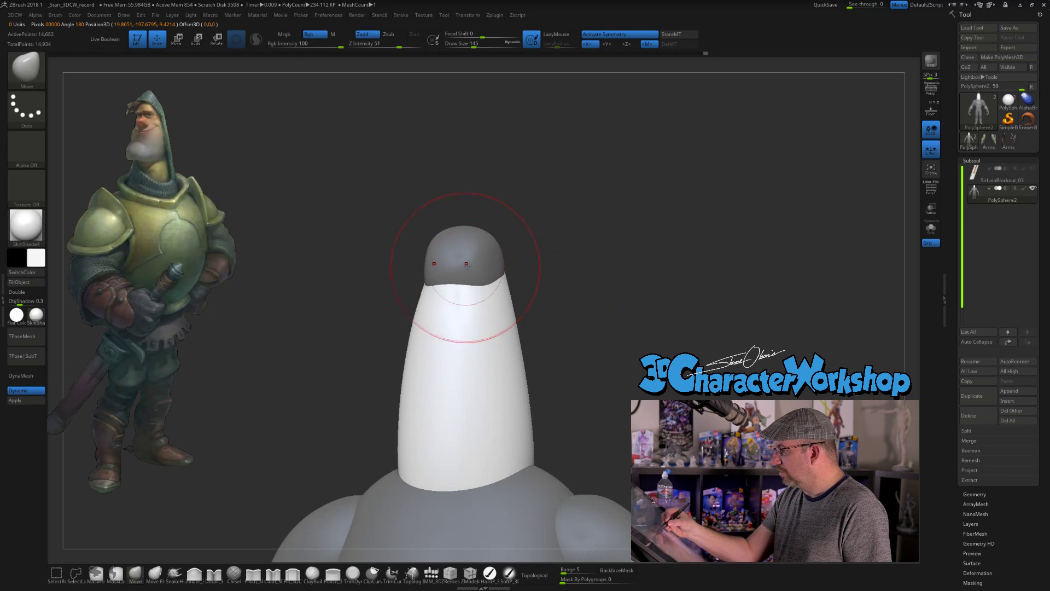
{"action": "mouse_move", "coordinate": [556, 315]}
{"action": "left_mouse_down"}
{"action": "mouse_move", "coordinate": [512, 309]}
{"action": "mouse_move", "coordinate": [553, 301]}
{"action": "left_mouse_up"}
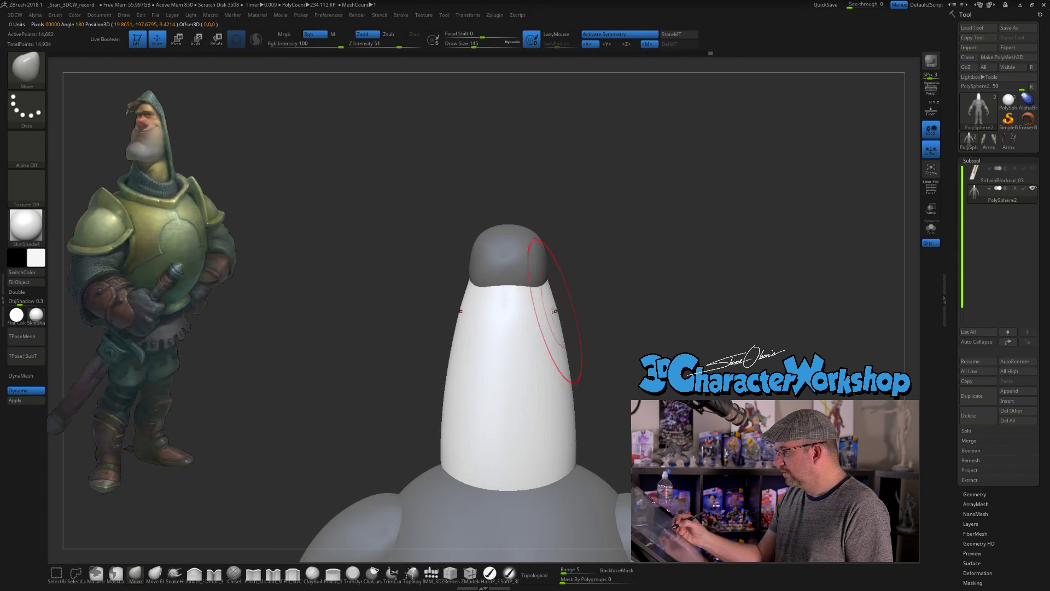
{"action": "mouse_move", "coordinate": [586, 331]}
{"action": "left_mouse_down", "text": "alt"}
{"action": "mouse_move", "coordinate": [598, 337]}
{"action": "mouse_move", "coordinate": [574, 347]}
{"action": "left_mouse_up", "text": "alt"}
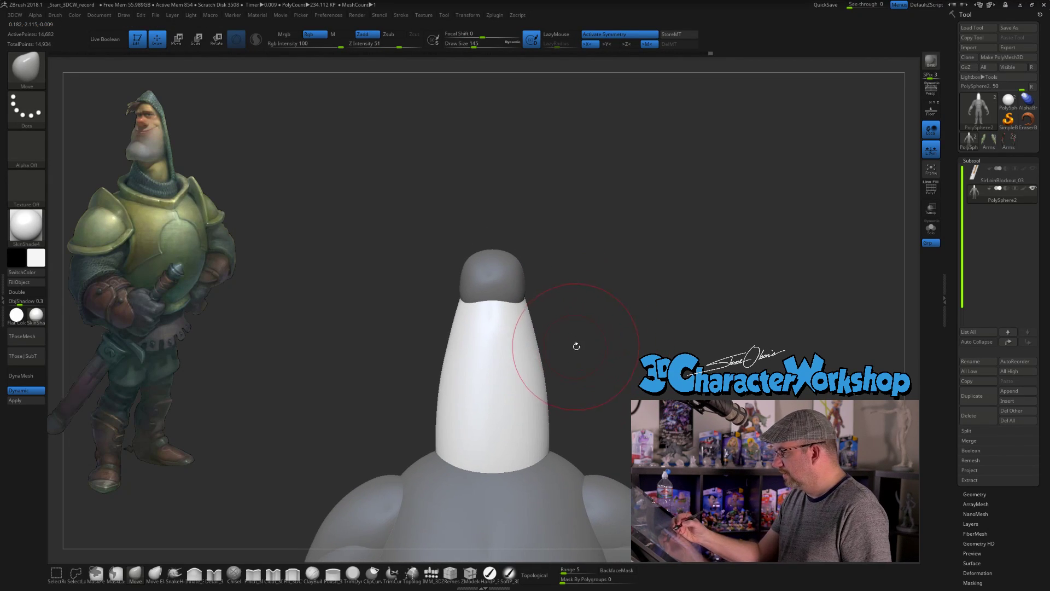
Insert another QuadSphere-2 primitive on the front of the upper head column with the insert-mesh brush
{"action": "left_click", "coordinate": [431, 574]}
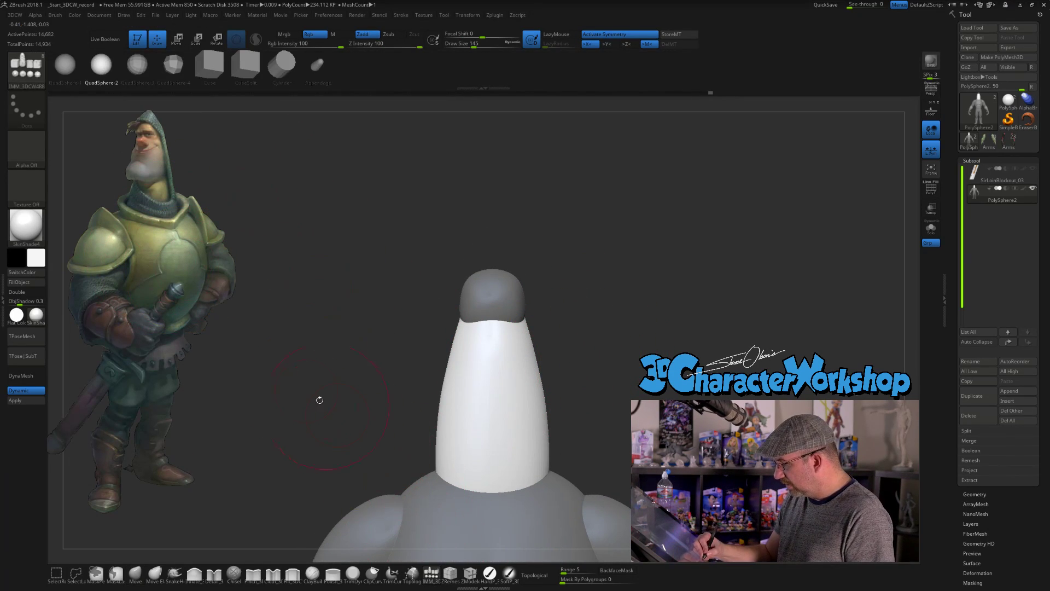
{"action": "left_click", "coordinate": [492, 343]}
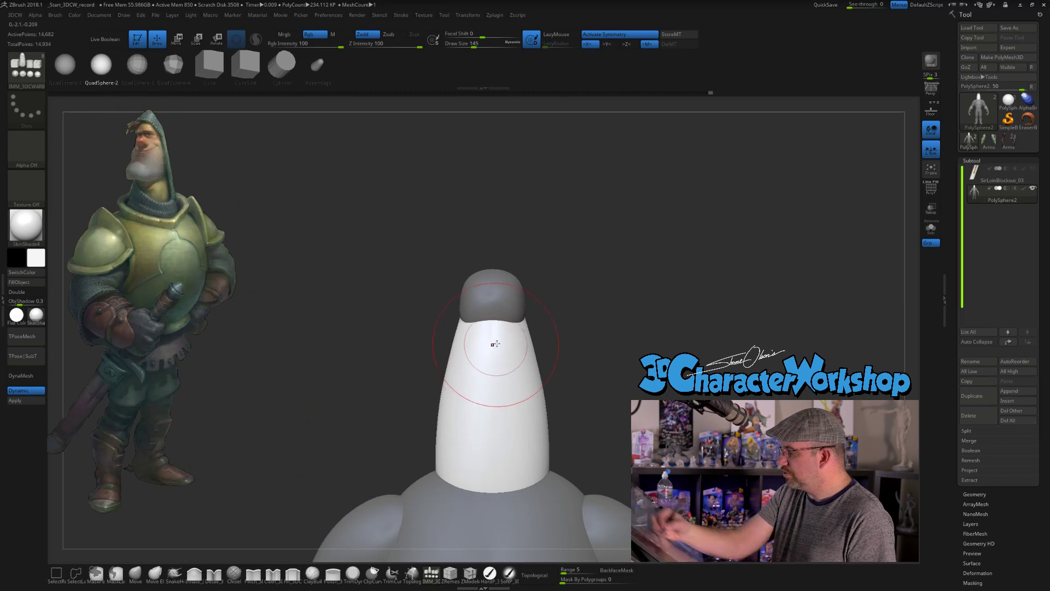
{"action": "left_click_drag", "start_coordinate": [492, 343], "coordinate": [573, 381]}
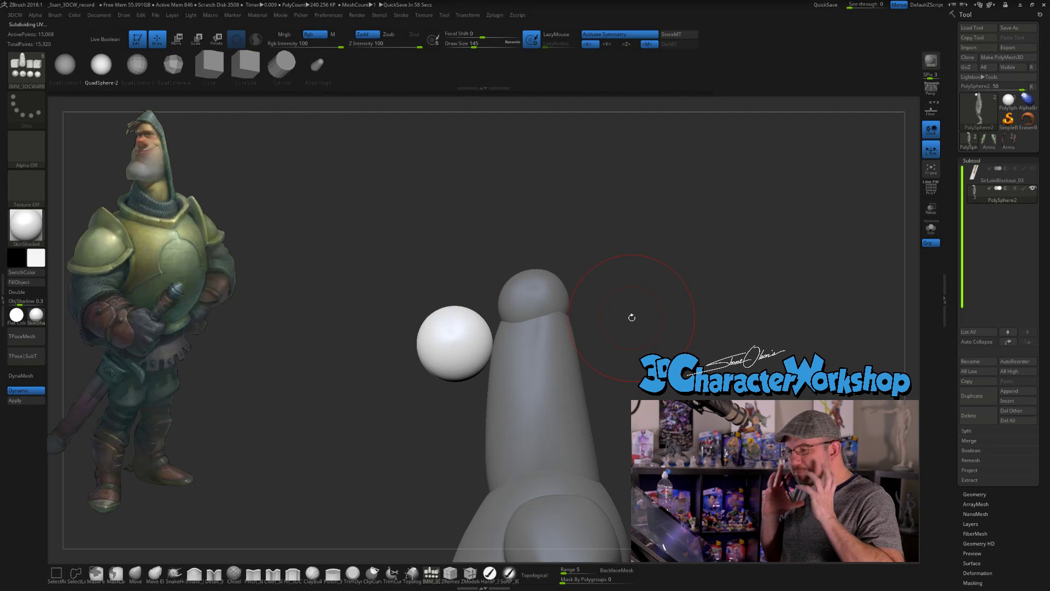
{"action": "left_click_drag", "start_coordinate": [607, 366], "coordinate": [590, 333], "text": "alt"}
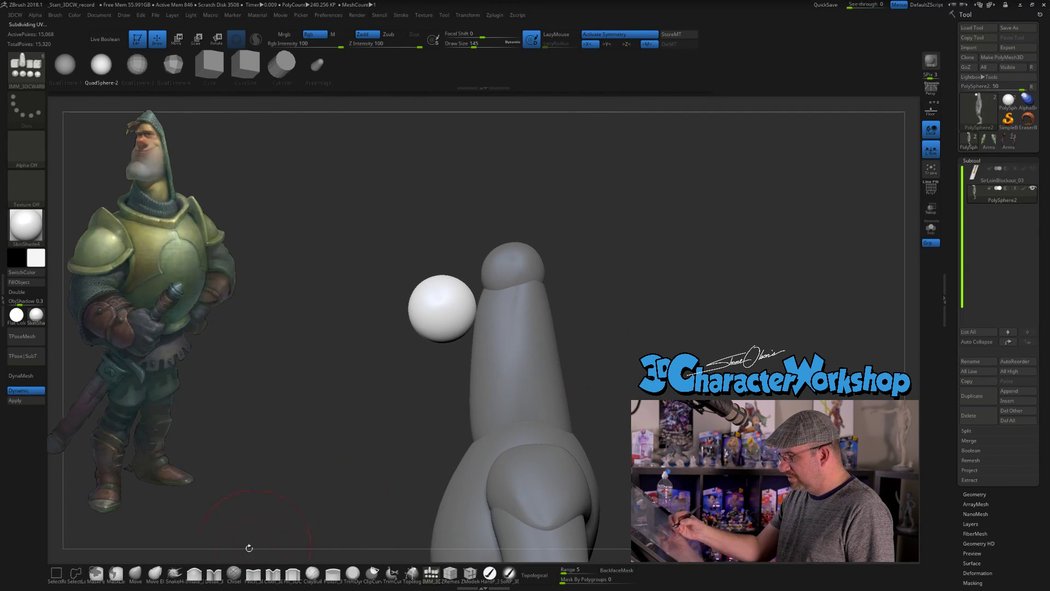
Move the new sphere back into the front of the head column and stretch it vertically into an oval face form
{"action": "left_click", "coordinate": [135, 574]}
{"action": "mouse_move", "coordinate": [602, 278]}
{"action": "left_mouse_down", "text": "alt"}
{"action": "mouse_move", "coordinate": [560, 293]}
{"action": "mouse_move", "coordinate": [578, 300]}
{"action": "mouse_move", "coordinate": [559, 312]}
{"action": "left_mouse_up", "text": "alt"}
{"action": "key", "text": "s"}
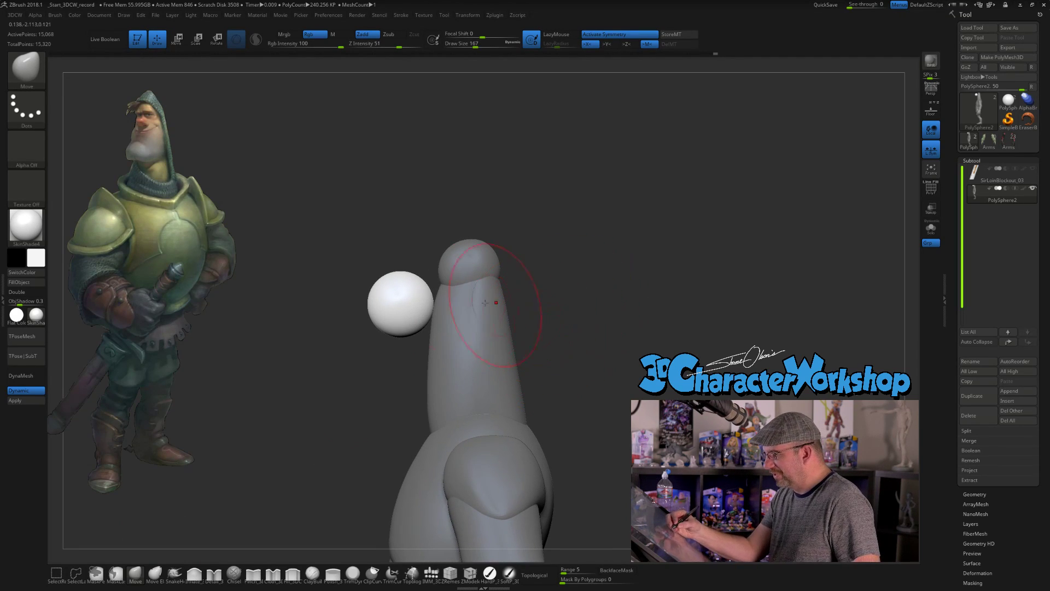
{"action": "key", "text": "w"}
{"action": "left_click_drag", "start_coordinate": [485, 284], "coordinate": [479, 251]}
{"action": "mouse_move", "coordinate": [523, 315]}
{"action": "left_mouse_down"}
{"action": "mouse_move", "coordinate": [571, 313]}
{"action": "mouse_move", "coordinate": [455, 269]}
{"action": "left_mouse_up"}
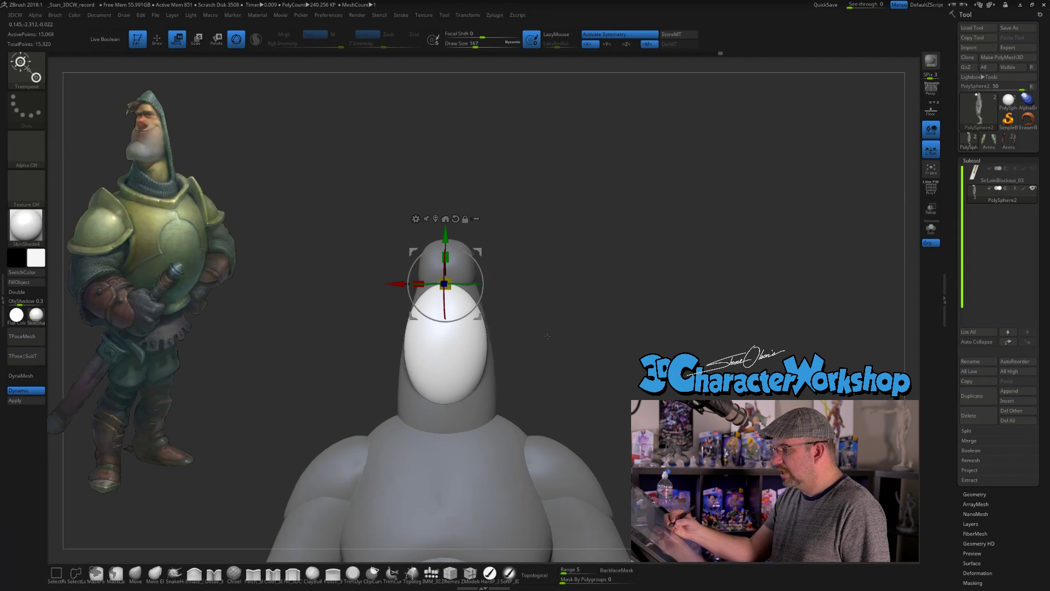
{"action": "left_click_drag", "start_coordinate": [549, 336], "coordinate": [524, 334]}
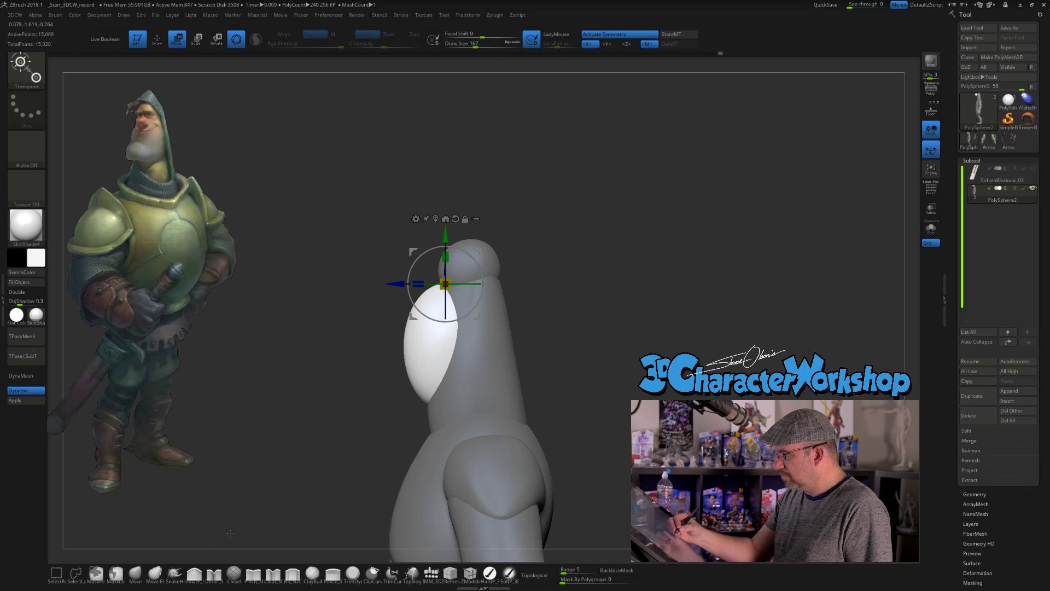
Push in the upper front of the face form with the Move brush to flatten its profile
{"action": "key", "text": "q"}
{"action": "left_click_drag", "start_coordinate": [520, 304], "coordinate": [448, 291]}
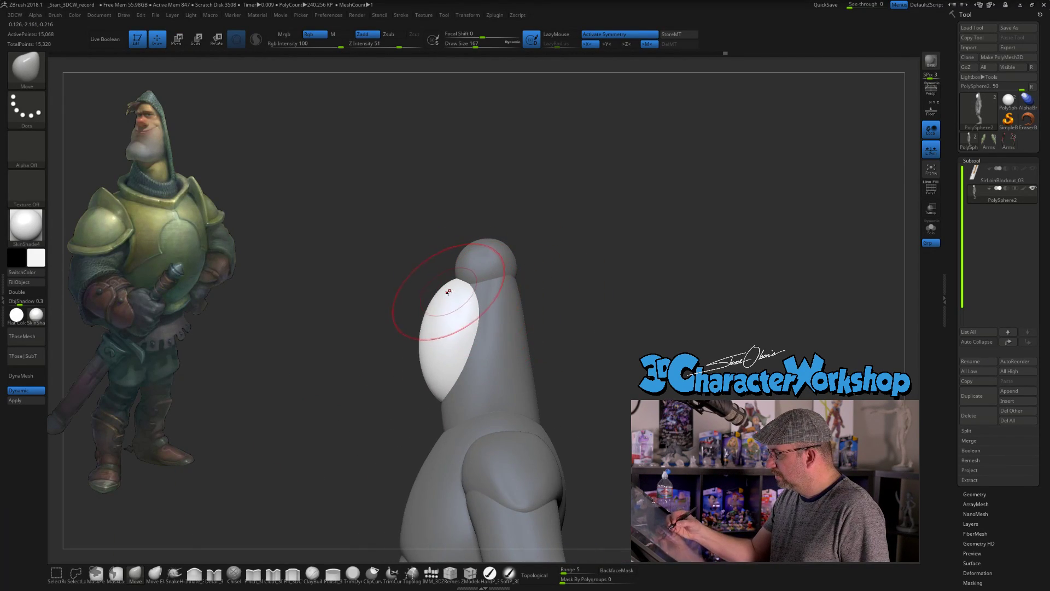
{"action": "left_click_drag", "start_coordinate": [432, 325], "coordinate": [450, 298]}
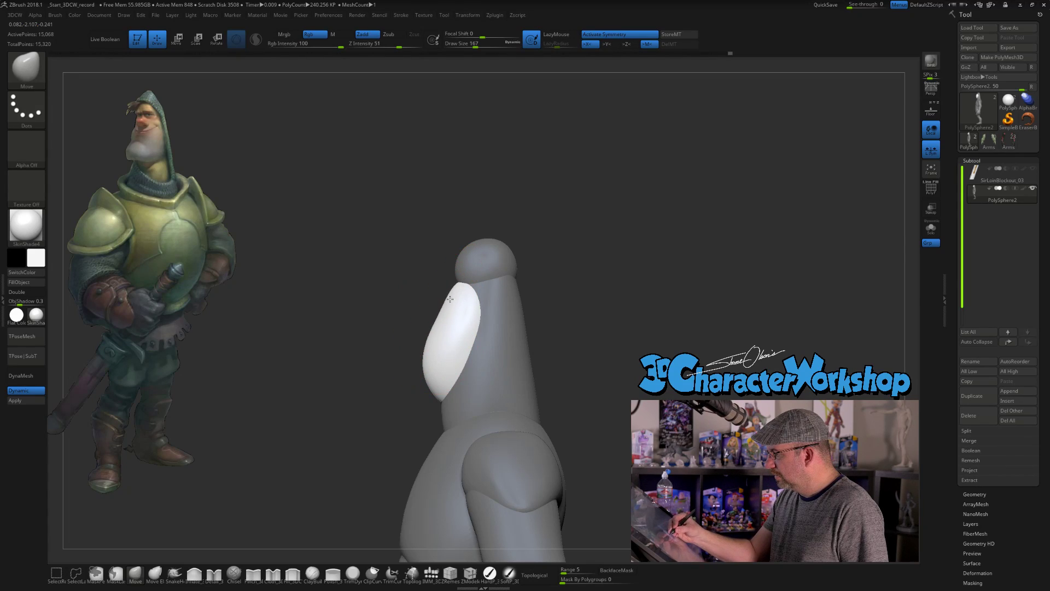
Pull the lower face form forward into a bulging chin and slope the upper face back with the Move brush
{"action": "mouse_move", "coordinate": [480, 317]}
{"action": "right_mouse_down"}
{"action": "mouse_move", "coordinate": [515, 322]}
{"action": "mouse_move", "coordinate": [527, 340]}
{"action": "mouse_move", "coordinate": [435, 372]}
{"action": "right_mouse_up"}
{"action": "key", "text": "s"}
{"action": "mouse_move", "coordinate": [435, 372]}
{"action": "left_mouse_down"}
{"action": "mouse_move", "coordinate": [420, 375]}
{"action": "mouse_move", "coordinate": [422, 340]}
{"action": "left_mouse_up"}
{"action": "right_click_drag", "start_coordinate": [471, 342], "coordinate": [483, 357]}
{"action": "key", "text": "s"}
{"action": "left_click_drag", "start_coordinate": [402, 335], "coordinate": [399, 337]}
{"action": "mouse_move", "coordinate": [478, 371]}
{"action": "right_mouse_down"}
{"action": "mouse_move", "coordinate": [432, 358]}
{"action": "mouse_move", "coordinate": [539, 334]}
{"action": "mouse_move", "coordinate": [475, 297]}
{"action": "mouse_move", "coordinate": [429, 288]}
{"action": "right_mouse_up"}
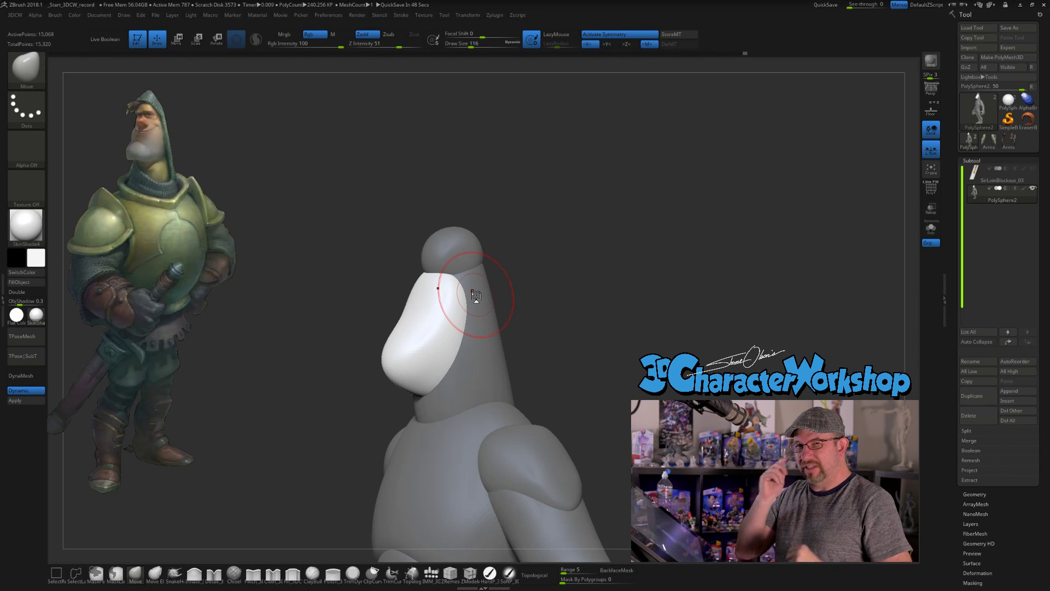
{"action": "left_click_drag", "start_coordinate": [544, 326], "coordinate": [520, 307]}
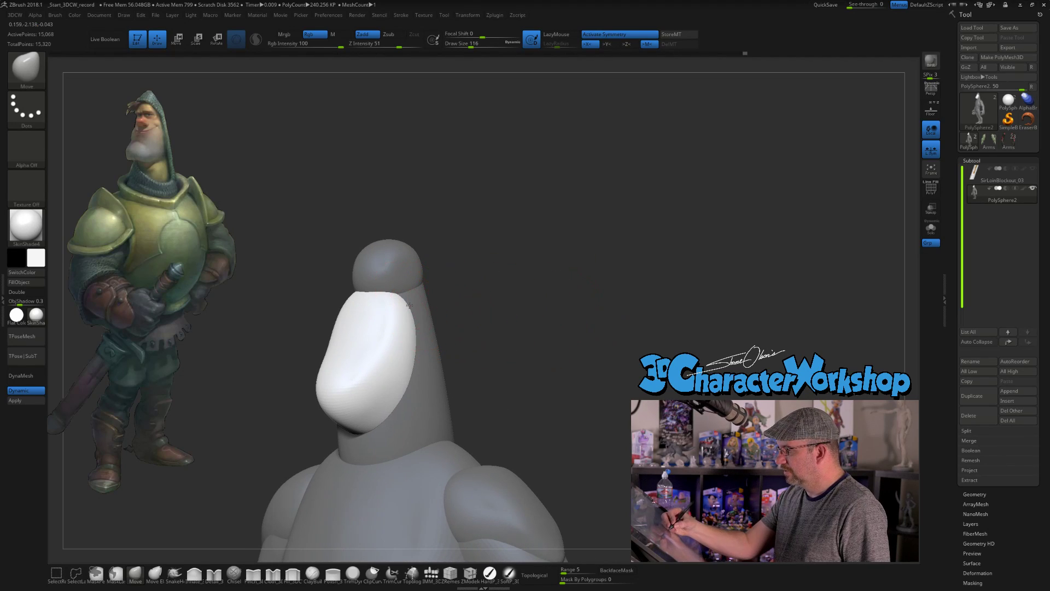
{"action": "right_click_drag", "start_coordinate": [424, 300], "coordinate": [385, 301]}
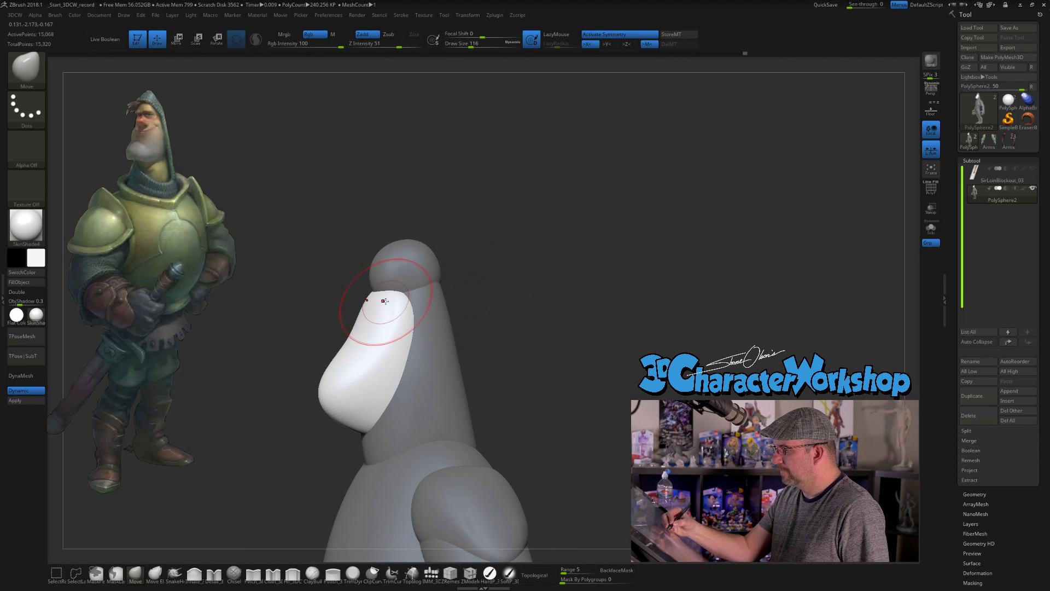
{"action": "right_click_drag", "start_coordinate": [380, 346], "coordinate": [414, 344]}
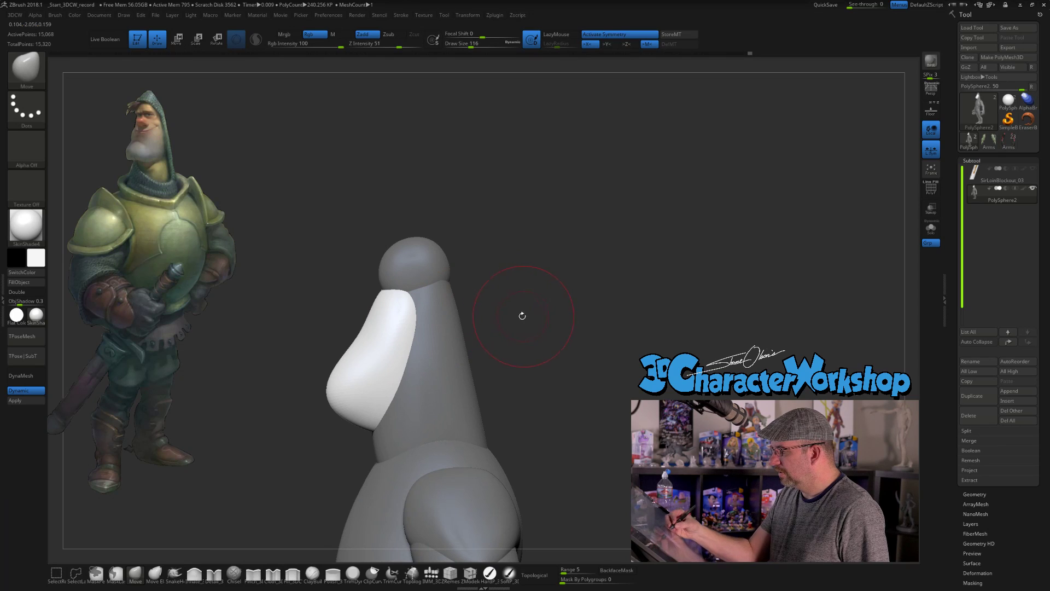
Isolate the face and top sphere, fill out the sides of the face form with a smaller Move brush, and show the whole body again
{"action": "left_click", "coordinate": [399, 333], "text": "ctrl+shift"}
{"action": "left_click_drag", "start_coordinate": [488, 324], "coordinate": [514, 333]}
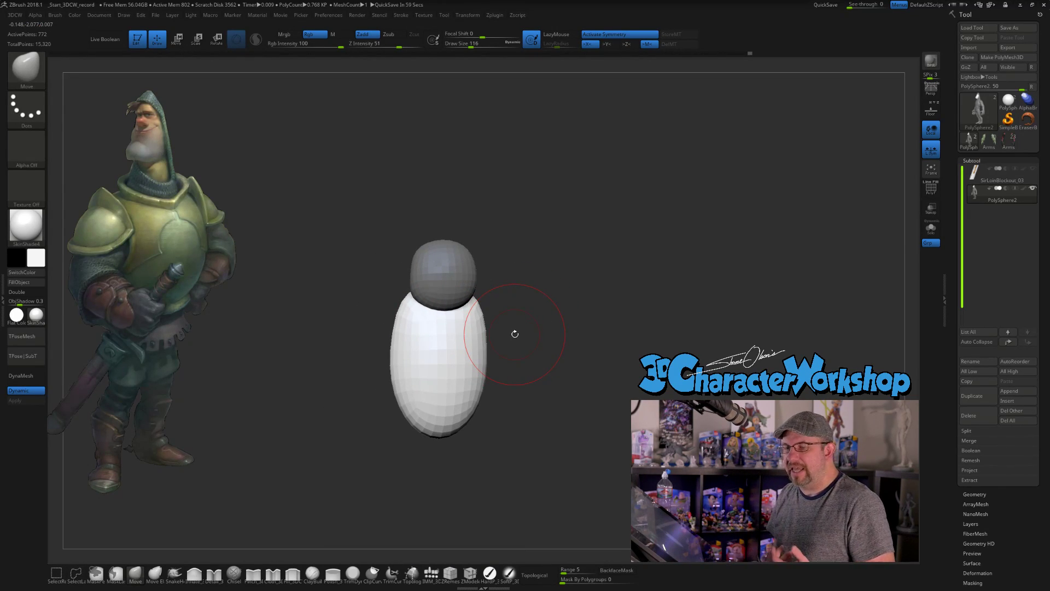
{"action": "key", "text": "["}
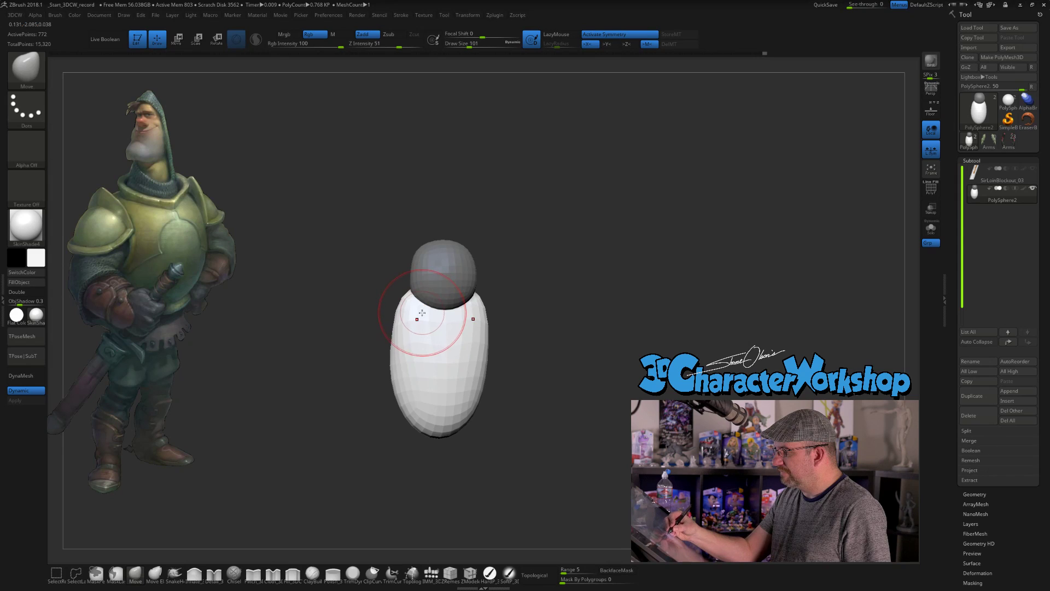
{"action": "left_click_drag", "start_coordinate": [415, 341], "coordinate": [412, 386]}
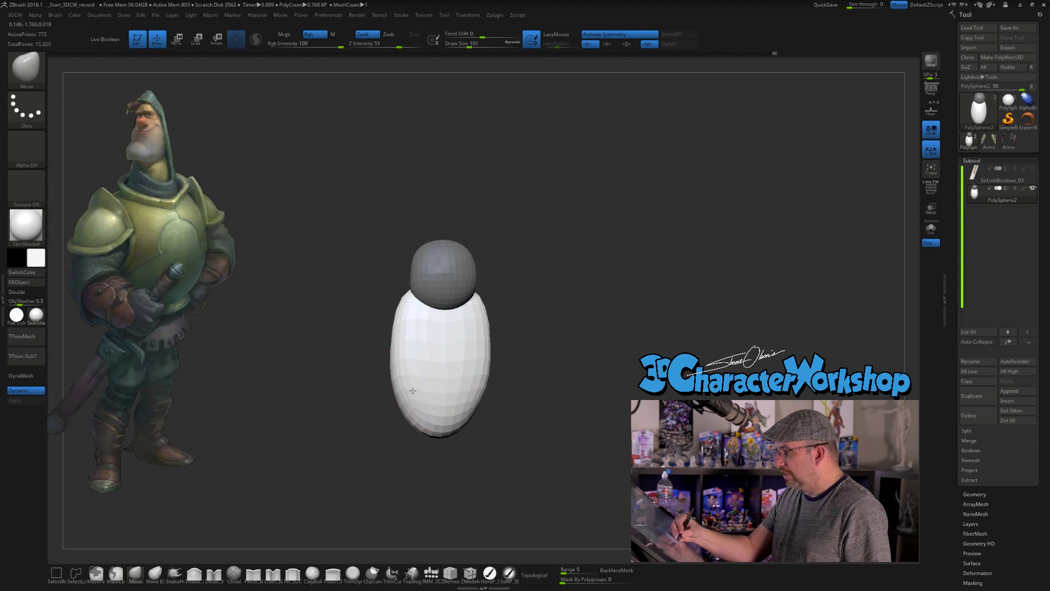
{"action": "mouse_move", "coordinate": [563, 356]}
{"action": "left_mouse_down"}
{"action": "mouse_move", "coordinate": [414, 397]}
{"action": "mouse_move", "coordinate": [404, 417]}
{"action": "left_mouse_up"}
{"action": "mouse_move", "coordinate": [610, 330]}
{"action": "left_mouse_down"}
{"action": "mouse_move", "coordinate": [553, 338]}
{"action": "mouse_move", "coordinate": [529, 364]}
{"action": "mouse_move", "coordinate": [471, 350]}
{"action": "mouse_move", "coordinate": [499, 335]}
{"action": "mouse_move", "coordinate": [508, 296]}
{"action": "left_mouse_up"}
{"action": "left_click", "coordinate": [571, 337], "text": "ctrl+shift"}
Square off the upper back edge of the face form where it meets the top sphere using the Move brush
{"action": "key", "text": "s"}
{"action": "key", "text": "s"}
{"action": "left_click_drag", "start_coordinate": [423, 266], "coordinate": [429, 253]}
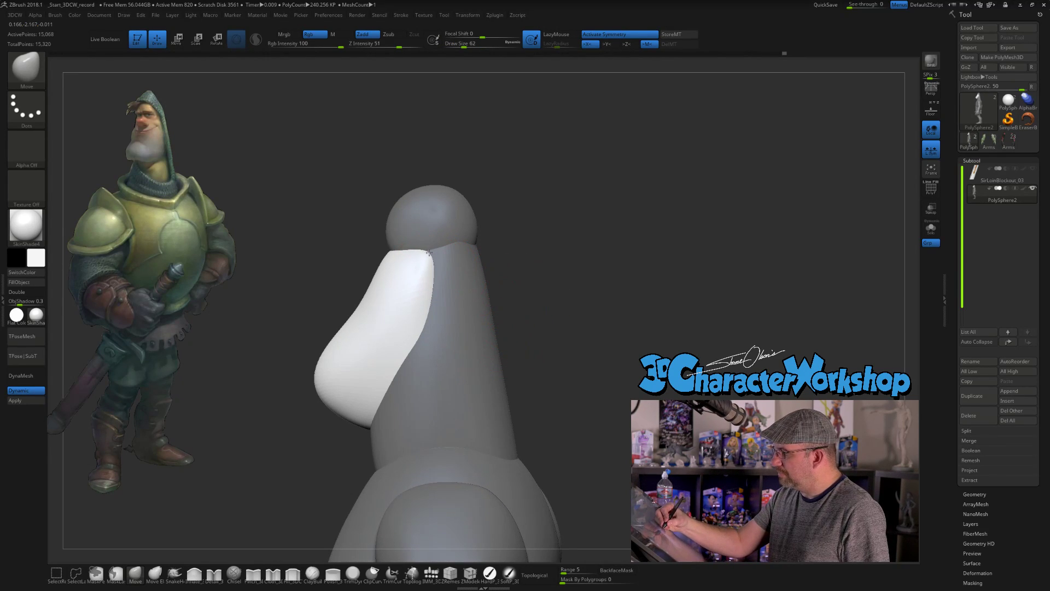
{"action": "mouse_move", "coordinate": [534, 290]}
{"action": "left_mouse_down"}
{"action": "mouse_move", "coordinate": [582, 287]}
{"action": "mouse_move", "coordinate": [524, 282]}
{"action": "mouse_move", "coordinate": [530, 277]}
{"action": "left_mouse_up"}
{"action": "key", "text": "s"}
{"action": "mouse_move", "coordinate": [430, 287]}
{"action": "left_mouse_down"}
{"action": "mouse_move", "coordinate": [433, 268]}
{"action": "mouse_move", "coordinate": [421, 265]}
{"action": "mouse_move", "coordinate": [421, 285]}
{"action": "left_mouse_up"}
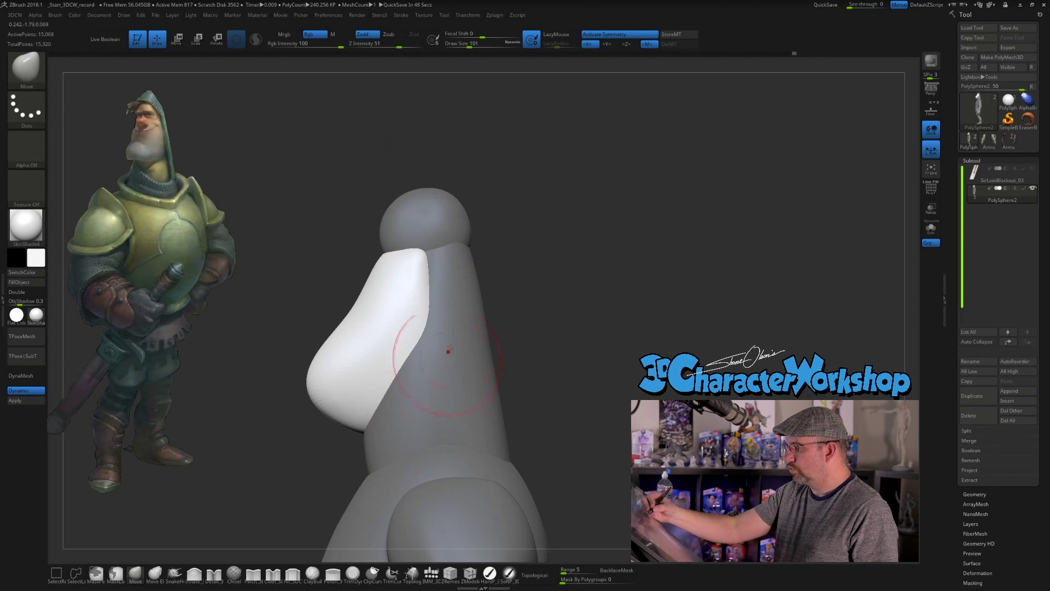
Adjust the side edges of the face form with the Move brush to broaden the cheeks and jaw against the head column
{"action": "mouse_move", "coordinate": [514, 340]}
{"action": "left_mouse_down"}
{"action": "mouse_move", "coordinate": [563, 307]}
{"action": "mouse_move", "coordinate": [563, 327]}
{"action": "mouse_move", "coordinate": [579, 337]}
{"action": "left_mouse_up"}
{"action": "key", "text": "s"}
{"action": "left_click_drag", "start_coordinate": [434, 334], "coordinate": [437, 347]}
{"action": "left_click_drag", "start_coordinate": [529, 324], "coordinate": [549, 324]}
{"action": "left_click_drag", "start_coordinate": [429, 340], "coordinate": [439, 345]}
{"action": "mouse_move", "coordinate": [539, 319]}
{"action": "left_mouse_down"}
{"action": "mouse_move", "coordinate": [522, 319]}
{"action": "mouse_move", "coordinate": [543, 319]}
{"action": "left_mouse_up"}
{"action": "left_click_drag", "start_coordinate": [439, 303], "coordinate": [449, 303]}
{"action": "mouse_move", "coordinate": [539, 318]}
{"action": "left_mouse_down"}
{"action": "mouse_move", "coordinate": [488, 347]}
{"action": "mouse_move", "coordinate": [594, 331]}
{"action": "left_mouse_up"}
{"action": "mouse_move", "coordinate": [541, 323]}
{"action": "left_mouse_down"}
{"action": "mouse_move", "coordinate": [572, 321]}
{"action": "mouse_move", "coordinate": [573, 335]}
{"action": "mouse_move", "coordinate": [558, 325]}
{"action": "left_mouse_up"}
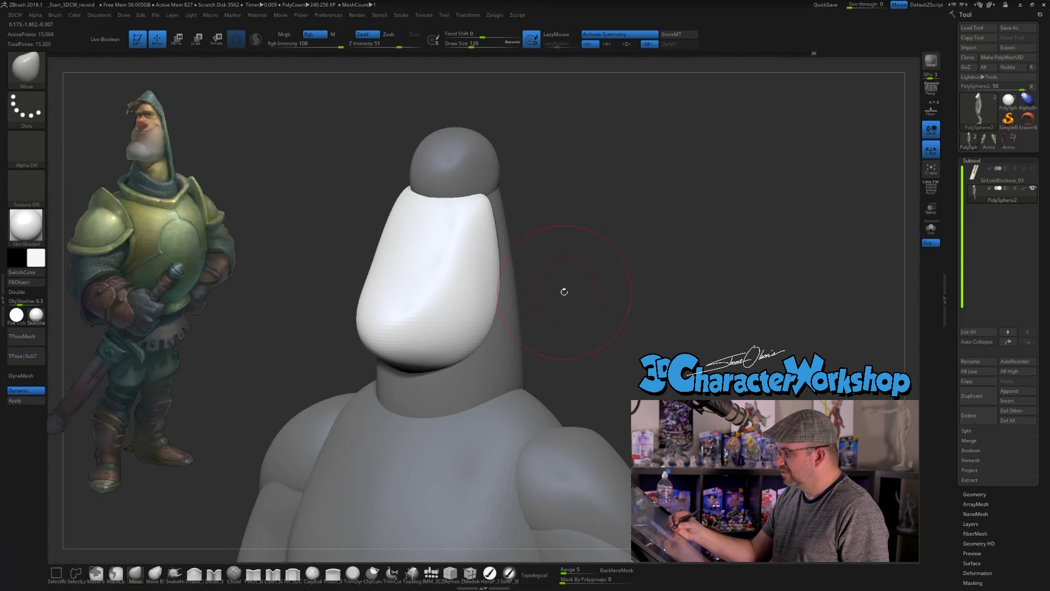
Refine the brow and upper front of the face form from the side and front with the Move brush
{"action": "mouse_move", "coordinate": [544, 263]}
{"action": "left_mouse_down"}
{"action": "mouse_move", "coordinate": [541, 244]}
{"action": "mouse_move", "coordinate": [495, 203]}
{"action": "left_mouse_up"}
{"action": "mouse_move", "coordinate": [525, 207]}
{"action": "right_mouse_down"}
{"action": "mouse_move", "coordinate": [575, 213]}
{"action": "mouse_move", "coordinate": [527, 219]}
{"action": "right_mouse_up"}
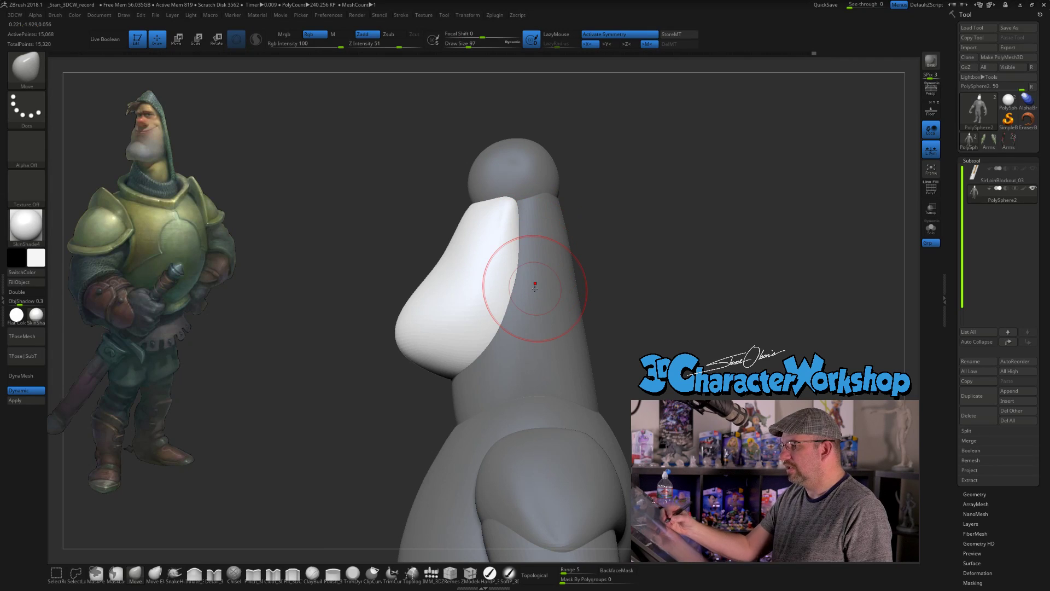
{"action": "key", "text": "s"}
{"action": "left_click_drag", "start_coordinate": [599, 230], "coordinate": [613, 230]}
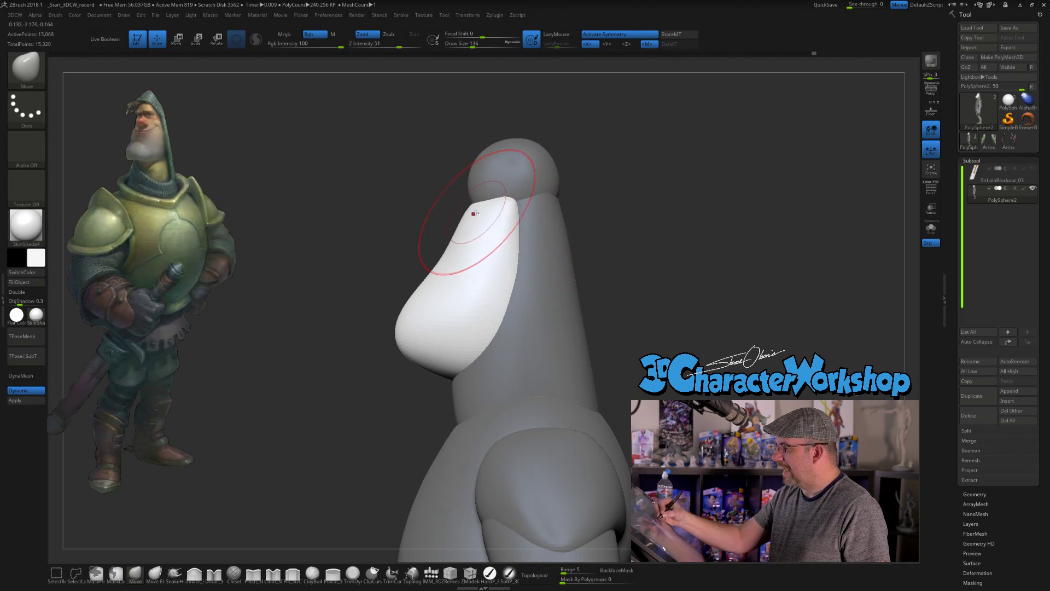
{"action": "mouse_move", "coordinate": [481, 251]}
{"action": "right_mouse_down"}
{"action": "mouse_move", "coordinate": [445, 229]}
{"action": "mouse_move", "coordinate": [483, 143]}
{"action": "right_mouse_up"}
{"action": "mouse_move", "coordinate": [476, 182]}
{"action": "right_mouse_down"}
{"action": "mouse_move", "coordinate": [519, 173]}
{"action": "mouse_move", "coordinate": [545, 199]}
{"action": "mouse_move", "coordinate": [556, 290]}
{"action": "right_mouse_up"}
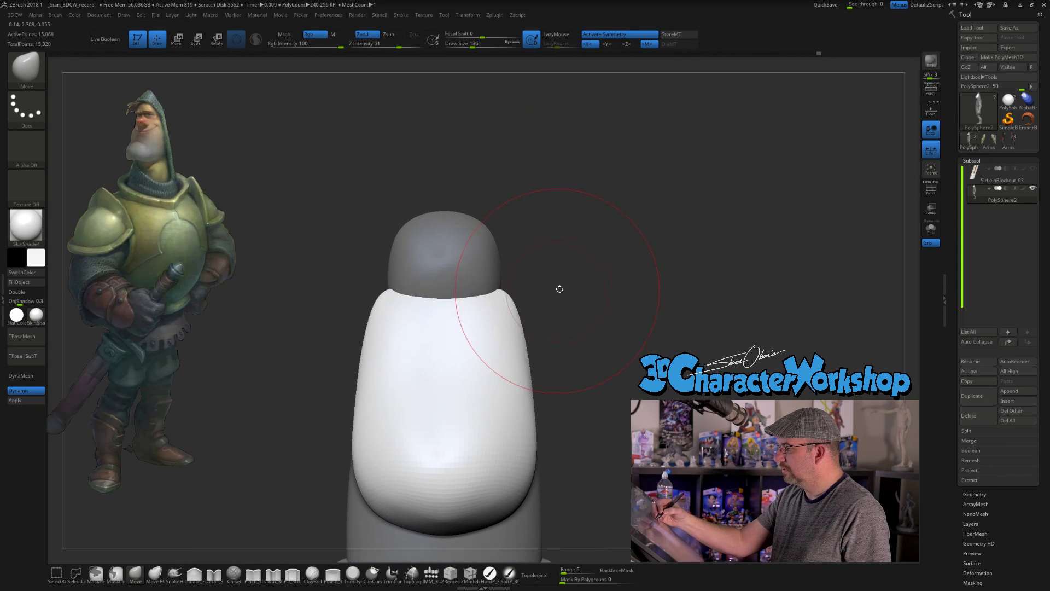
Clear the mask and nudge the top sphere and the upper face form closer together with a smaller Move brush
{"action": "key", "text": "s"}
{"action": "left_click_drag", "start_coordinate": [566, 291], "coordinate": [559, 290]}
{"action": "left_click", "coordinate": [569, 296], "text": "ctrl"}
{"action": "right_click_drag", "start_coordinate": [569, 295], "coordinate": [473, 280]}
{"action": "key", "text": "s"}
{"action": "left_click_drag", "start_coordinate": [473, 280], "coordinate": [465, 279]}
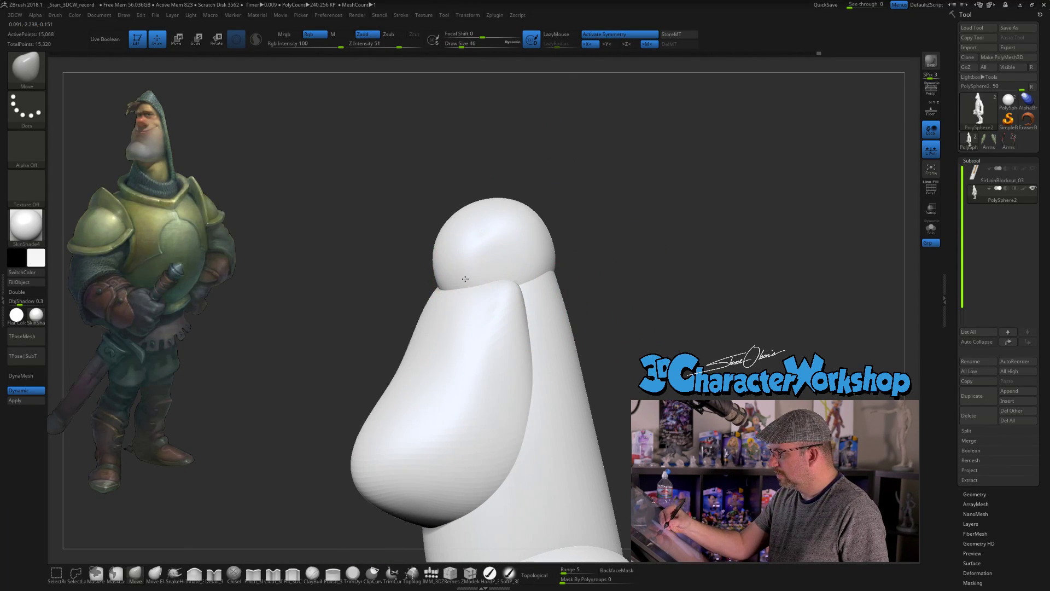
{"action": "right_click_drag", "start_coordinate": [520, 250], "coordinate": [600, 327]}
{"action": "key", "text": "s"}
{"action": "left_click_drag", "start_coordinate": [398, 252], "coordinate": [440, 284]}
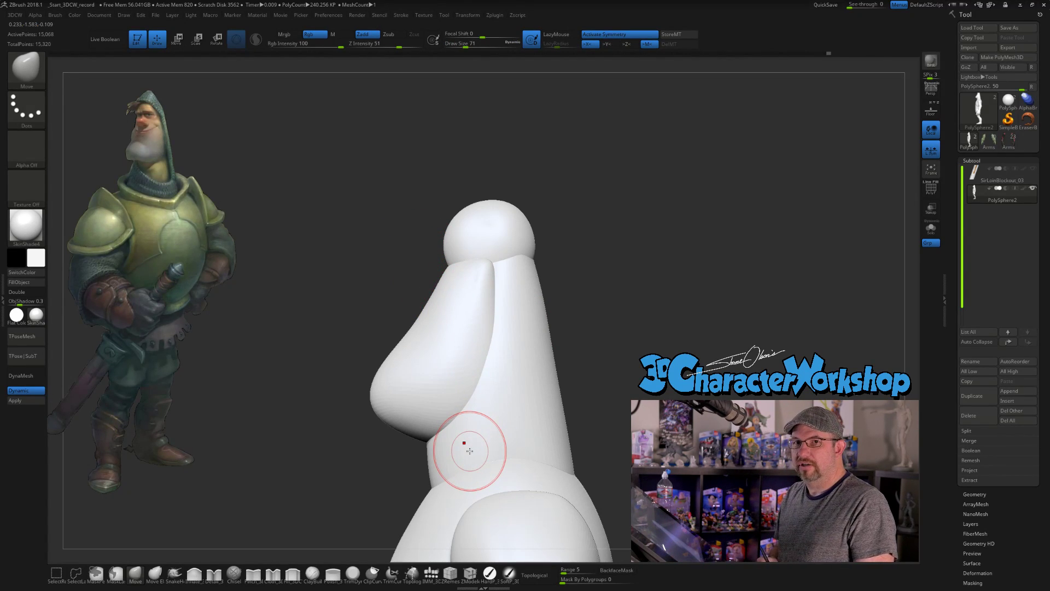
Enlarge the knight concept art in Spotlight and position its head and chest beside the model's head
{"action": "right_click_drag", "start_coordinate": [644, 332], "coordinate": [598, 283], "text": "ctrl"}
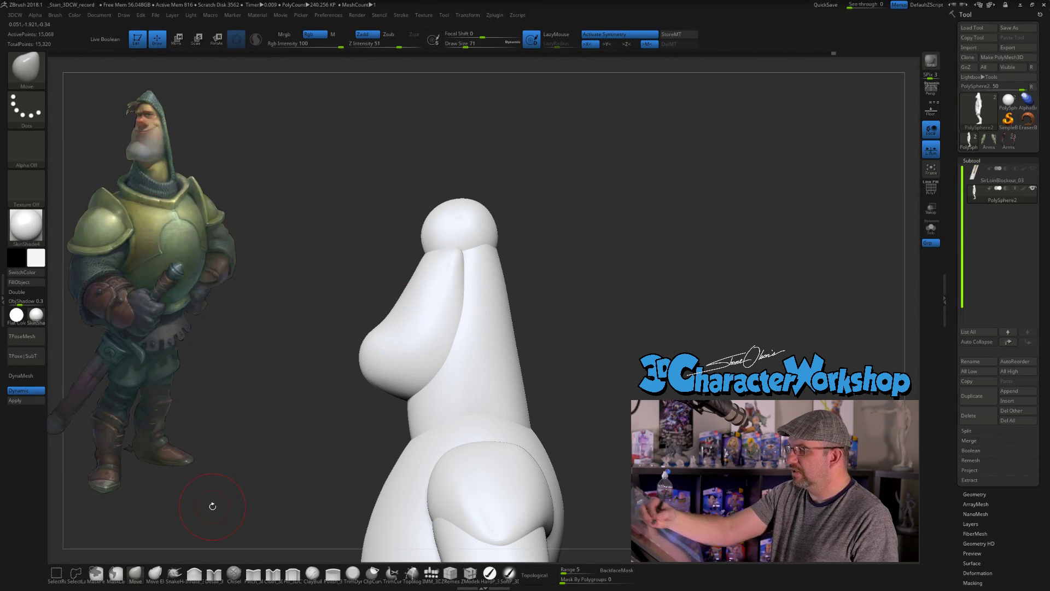
{"action": "key", "text": "z"}
{"action": "left_click", "coordinate": [210, 233]}
{"action": "left_click_drag", "start_coordinate": [210, 233], "coordinate": [217, 420]}
{"action": "left_click_drag", "start_coordinate": [234, 372], "coordinate": [247, 429]}
{"action": "left_click_drag", "start_coordinate": [218, 421], "coordinate": [279, 497]}
{"action": "left_click", "coordinate": [226, 348]}
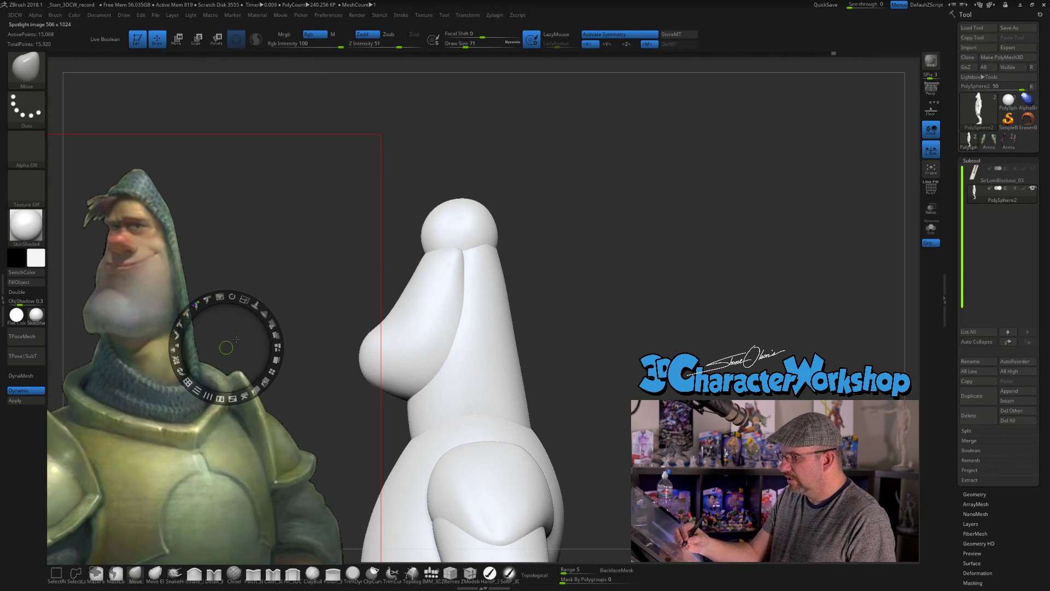
{"action": "left_click_drag", "start_coordinate": [236, 338], "coordinate": [228, 350]}
{"action": "key", "text": "z"}
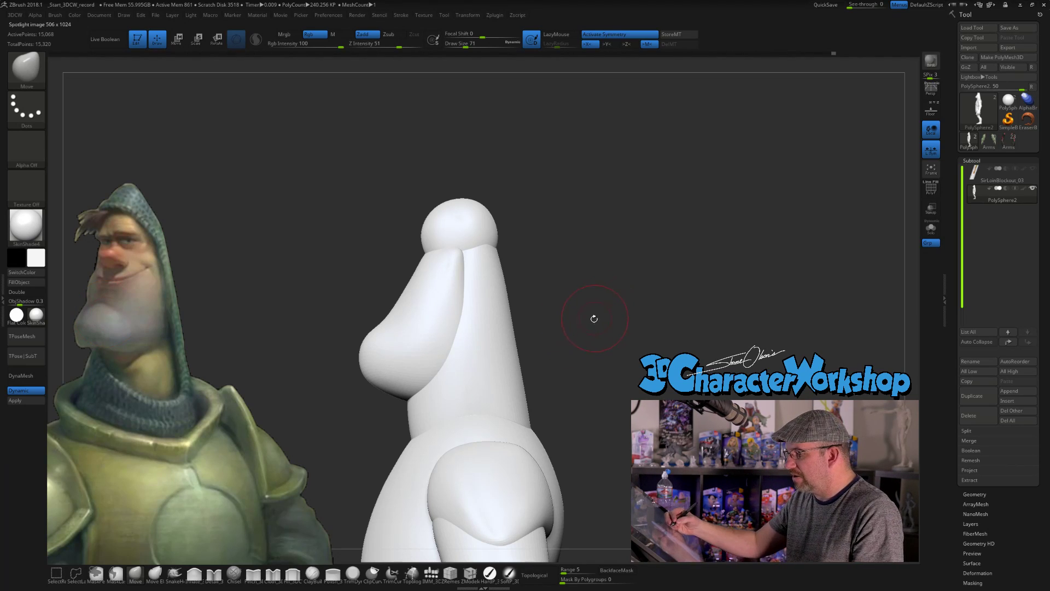
Refine the front and side of the beard form with the Move brush, raising the draw size to 80
{"action": "key", "text": "s"}
{"action": "left_click_drag", "start_coordinate": [571, 327], "coordinate": [539, 330]}
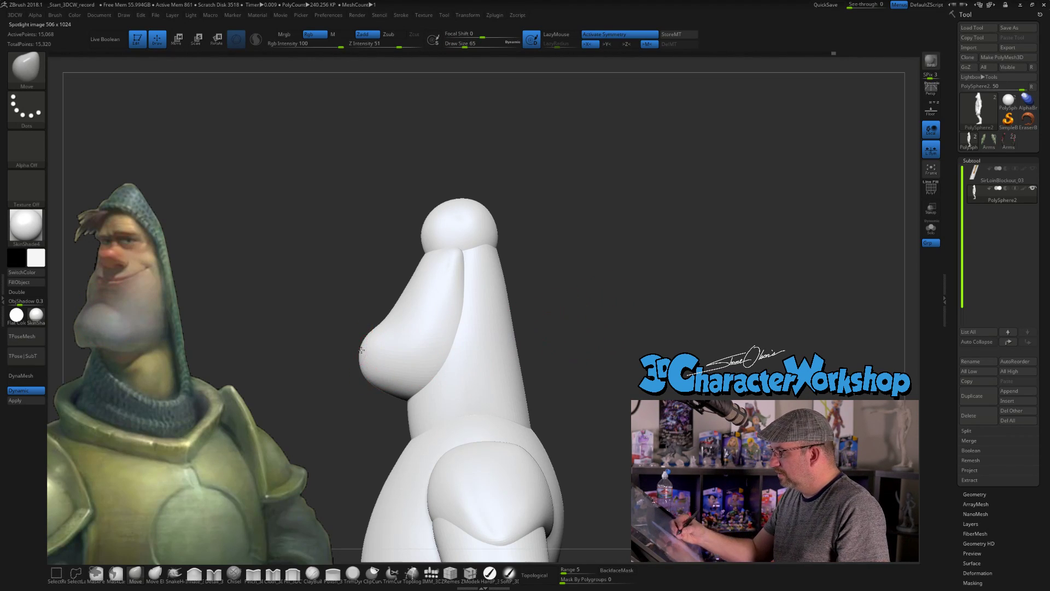
{"action": "right_click_drag", "start_coordinate": [371, 359], "coordinate": [393, 371]}
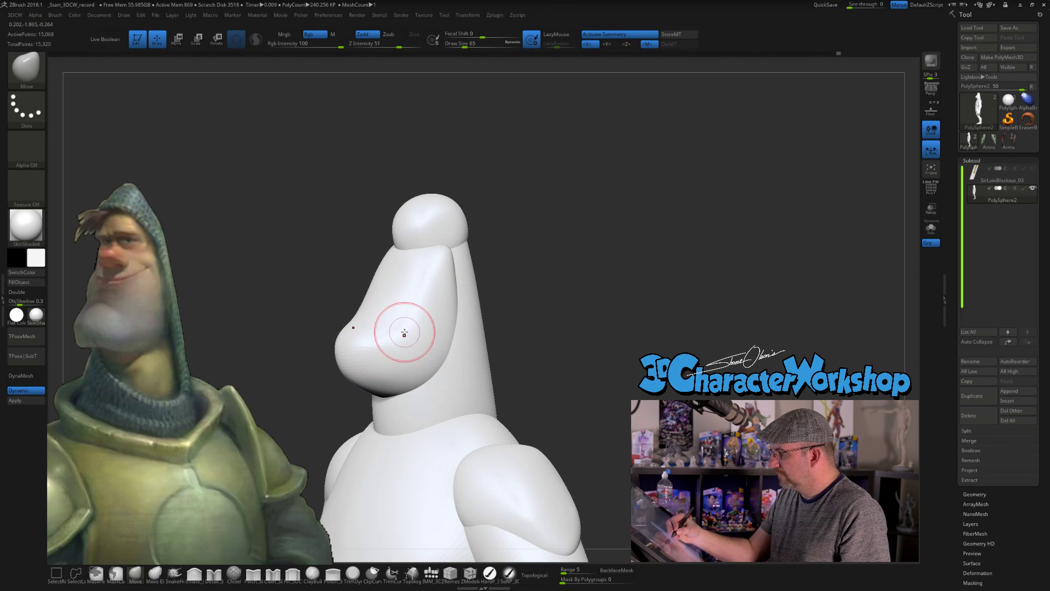
{"action": "right_click_drag", "start_coordinate": [403, 332], "coordinate": [406, 337]}
{"action": "key", "text": "s"}
{"action": "left_click_drag", "start_coordinate": [405, 337], "coordinate": [382, 336]}
{"action": "mouse_move", "coordinate": [516, 304]}
{"action": "left_mouse_down"}
{"action": "mouse_move", "coordinate": [503, 303]}
{"action": "mouse_move", "coordinate": [563, 288]}
{"action": "mouse_move", "coordinate": [553, 294]}
{"action": "mouse_move", "coordinate": [550, 283]}
{"action": "left_mouse_up"}
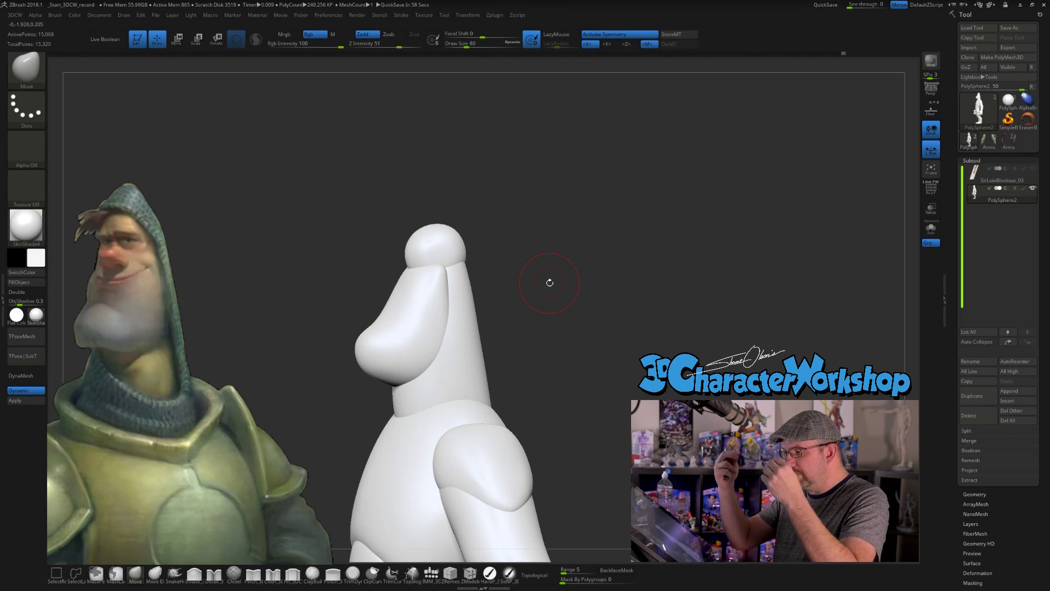
{"action": "left_click_drag", "start_coordinate": [502, 254], "coordinate": [447, 290], "text": "alt"}
{"action": "left_click_drag", "start_coordinate": [447, 289], "coordinate": [567, 306]}
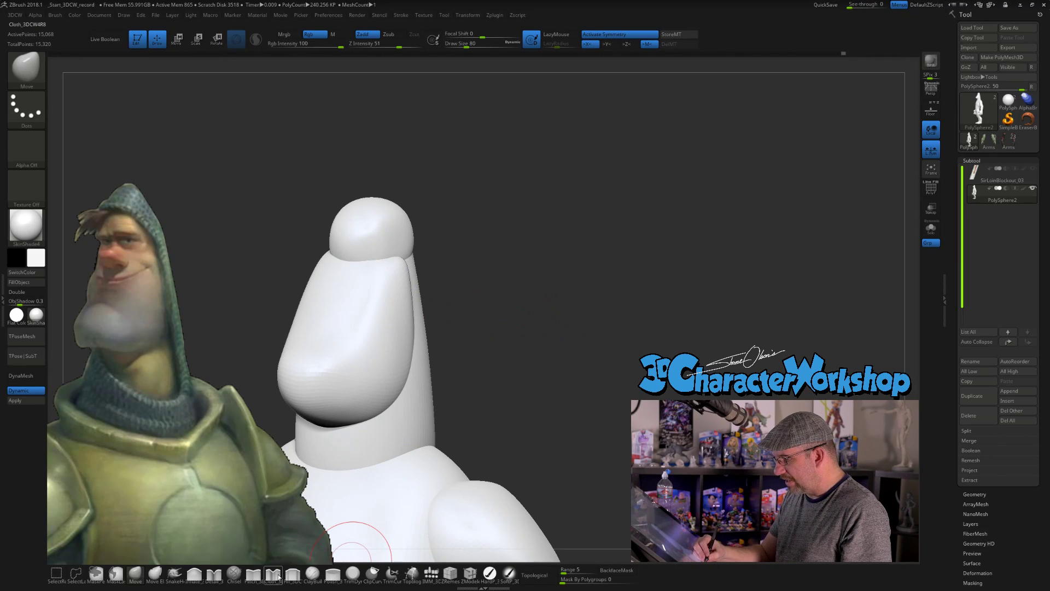
Carve a sharp horizontal brow crease around the lower front of the top sphere with a creasing brush at draw size 37
{"action": "left_click", "coordinate": [254, 574]}
{"action": "key", "text": "s"}
{"action": "left_click_drag", "start_coordinate": [472, 263], "coordinate": [466, 263]}
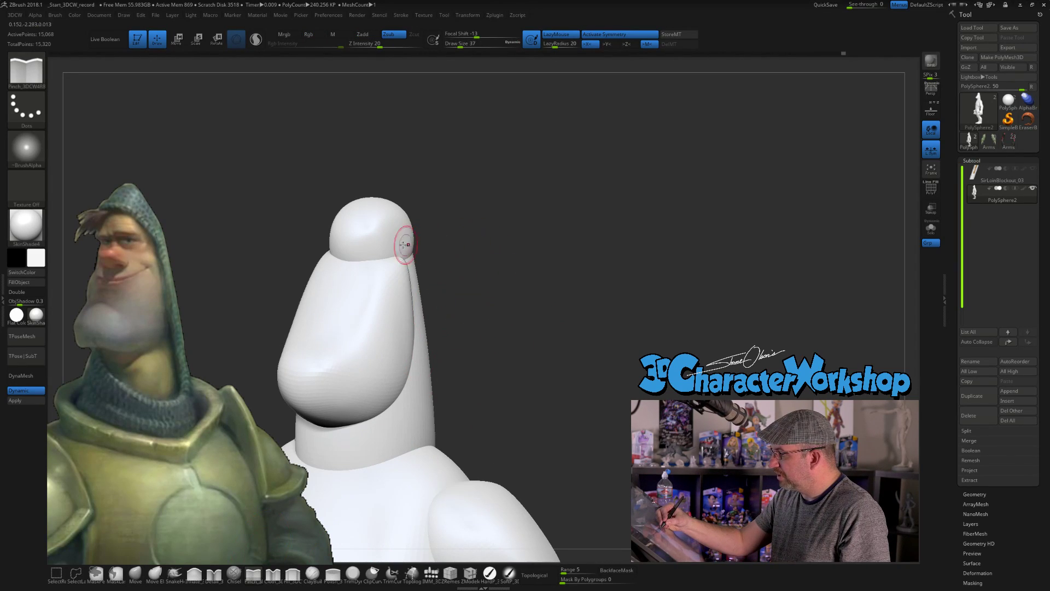
{"action": "mouse_move", "coordinate": [392, 234]}
{"action": "left_mouse_down"}
{"action": "mouse_move", "coordinate": [356, 239]}
{"action": "mouse_move", "coordinate": [383, 237]}
{"action": "left_mouse_up"}
{"action": "mouse_move", "coordinate": [488, 318]}
{"action": "left_mouse_down"}
{"action": "mouse_move", "coordinate": [495, 287]}
{"action": "mouse_move", "coordinate": [497, 304]}
{"action": "left_mouse_up"}
{"action": "left_click_drag", "start_coordinate": [381, 236], "coordinate": [397, 234]}
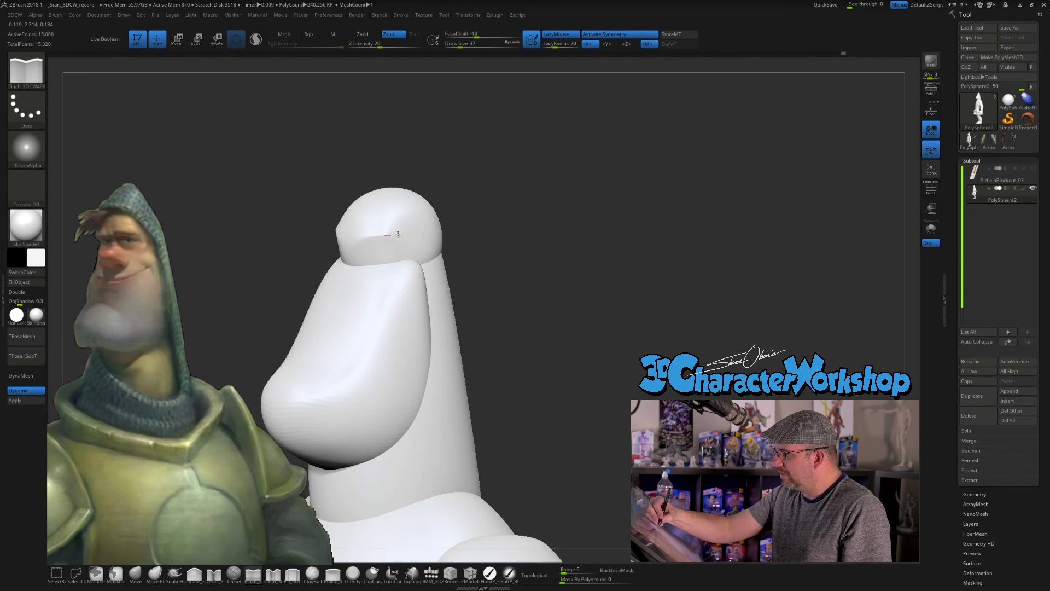
{"action": "left_click_drag", "start_coordinate": [528, 329], "coordinate": [512, 270]}
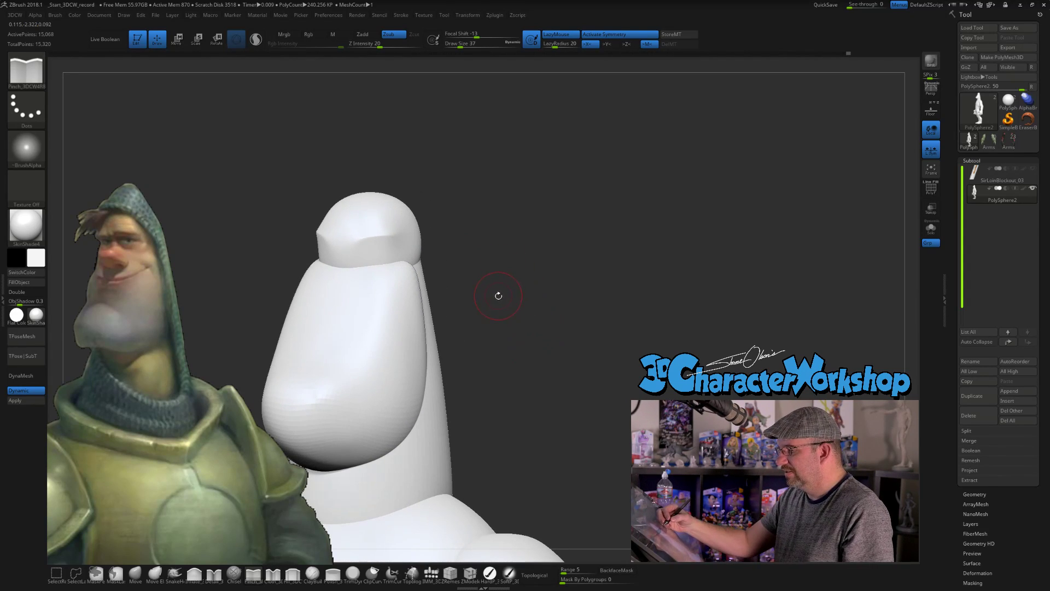
{"action": "left_click_drag", "start_coordinate": [346, 243], "coordinate": [372, 241]}
{"action": "left_click_drag", "start_coordinate": [442, 279], "coordinate": [475, 290]}
Pull the creased brow of the top sphere forward with the Move brush at draw size 62
{"action": "key", "text": "b"}
{"action": "key", "text": "m"}
{"action": "key", "text": "v"}
{"action": "key", "text": "s"}
{"action": "left_click_drag", "start_coordinate": [290, 295], "coordinate": [294, 295]}
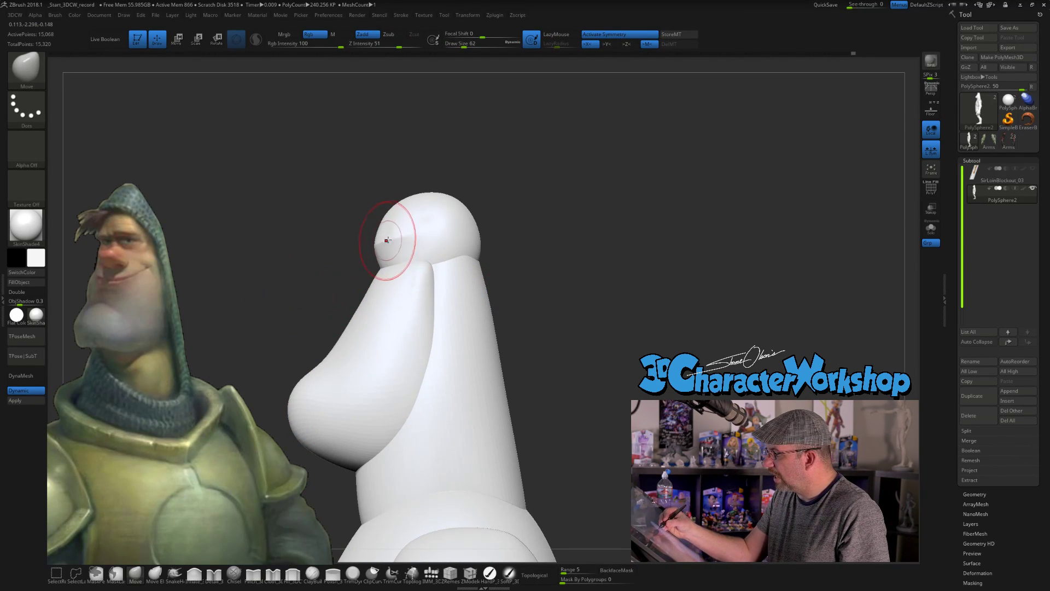
{"action": "left_click_drag", "start_coordinate": [414, 216], "coordinate": [372, 239]}
{"action": "right_click_drag", "start_coordinate": [391, 230], "coordinate": [408, 232]}
Turn on topological masking and reshape the top sphere's brow and forehead with the Move brush at draw size 80
{"action": "left_click", "coordinate": [536, 575]}
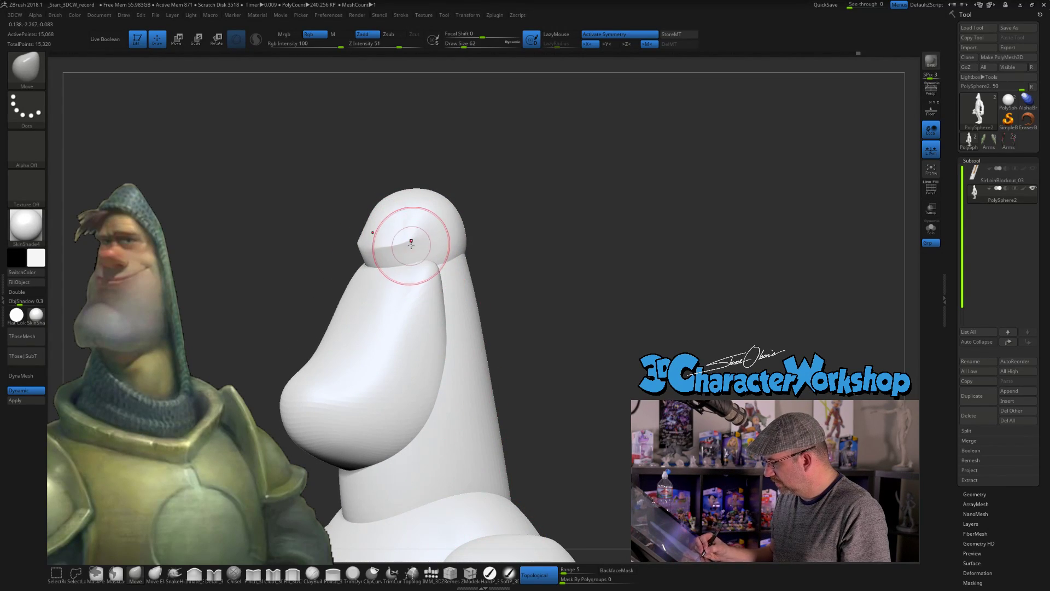
{"action": "right_click_drag", "start_coordinate": [459, 309], "coordinate": [471, 284]}
{"action": "key", "text": "bracketright"}
{"action": "key", "text": "bracketright"}
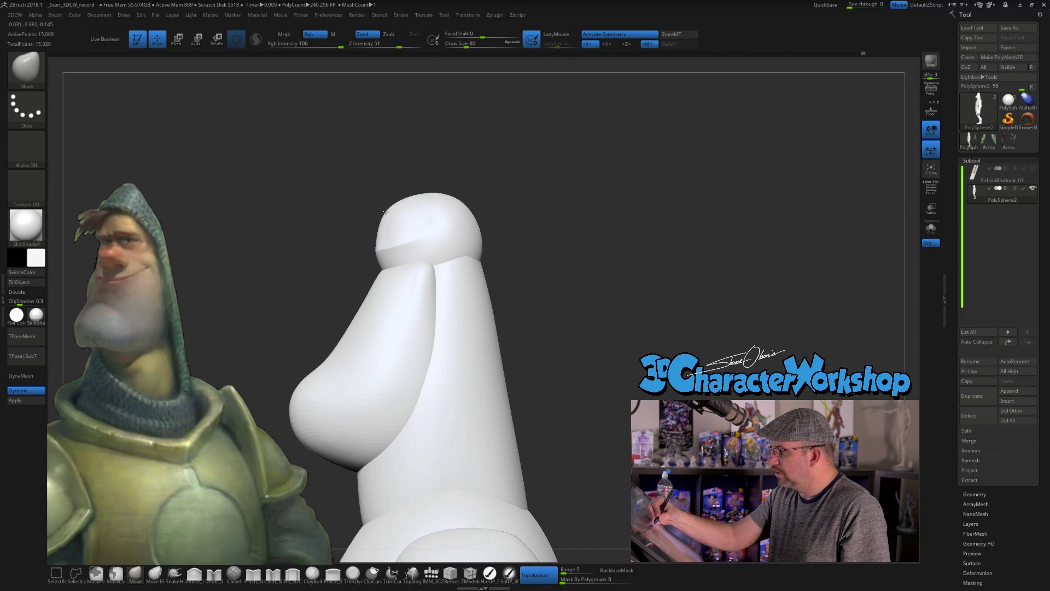
{"action": "mouse_move", "coordinate": [394, 206]}
{"action": "right_mouse_down"}
{"action": "mouse_move", "coordinate": [371, 192]}
{"action": "mouse_move", "coordinate": [530, 252]}
{"action": "right_mouse_up"}
{"action": "mouse_move", "coordinate": [540, 305]}
{"action": "left_mouse_down"}
{"action": "mouse_move", "coordinate": [510, 307]}
{"action": "mouse_move", "coordinate": [532, 303]}
{"action": "left_mouse_up"}
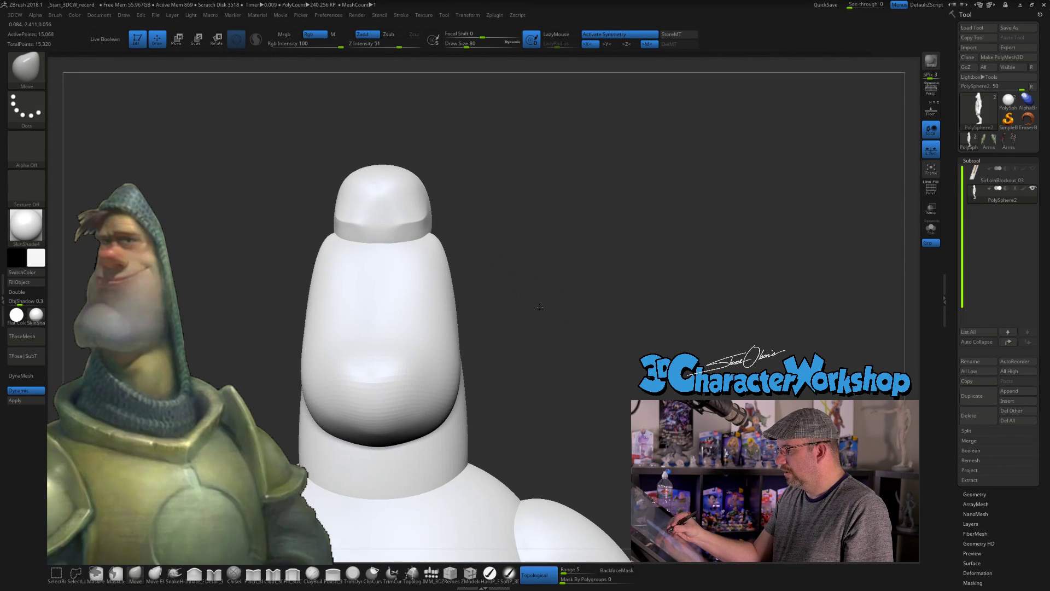
{"action": "mouse_move", "coordinate": [534, 311]}
{"action": "right_mouse_down", "text": "ctrl"}
{"action": "mouse_move", "coordinate": [524, 329]}
{"action": "mouse_move", "coordinate": [577, 293]}
{"action": "right_mouse_up", "text": "ctrl"}
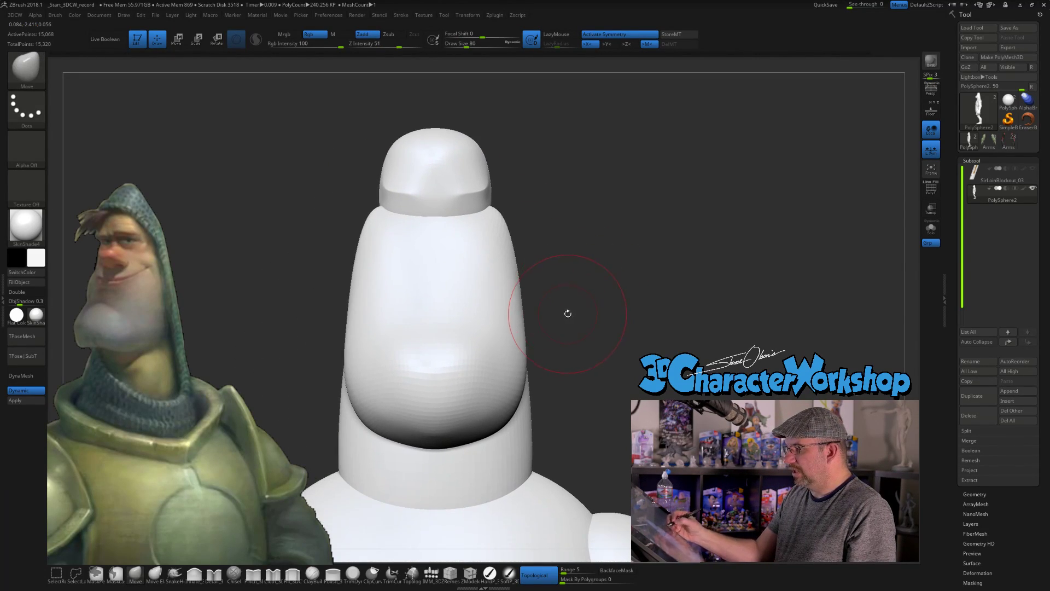
Insert the Appendage mesh at the centre of the upper face as the nose, using draw size 49
{"action": "left_click", "coordinate": [432, 572]}
{"action": "left_click", "coordinate": [317, 64]}
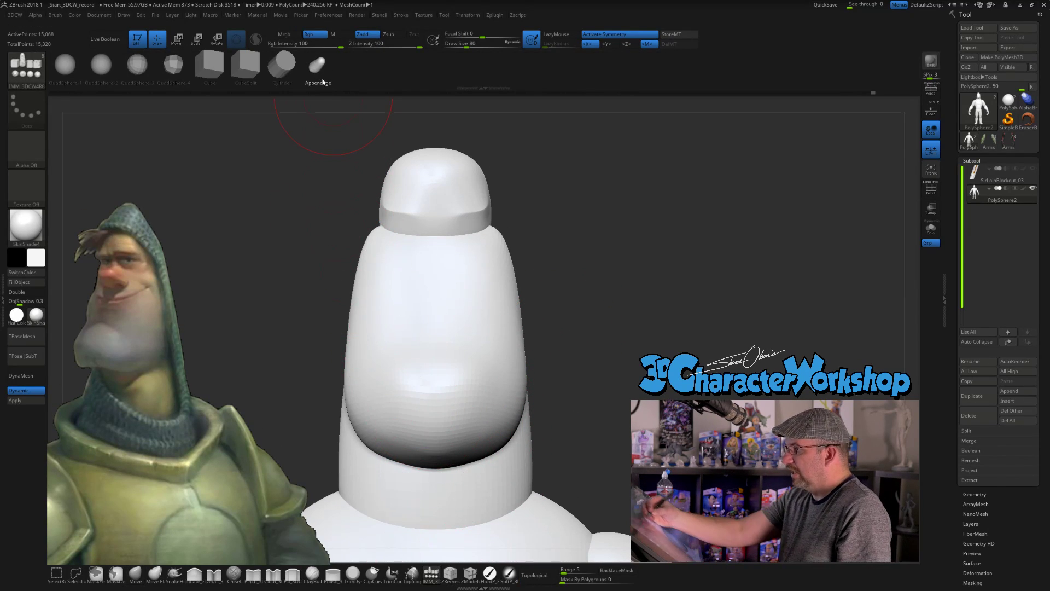
{"action": "key", "text": "s"}
{"action": "left_click_drag", "start_coordinate": [526, 320], "coordinate": [517, 320]}
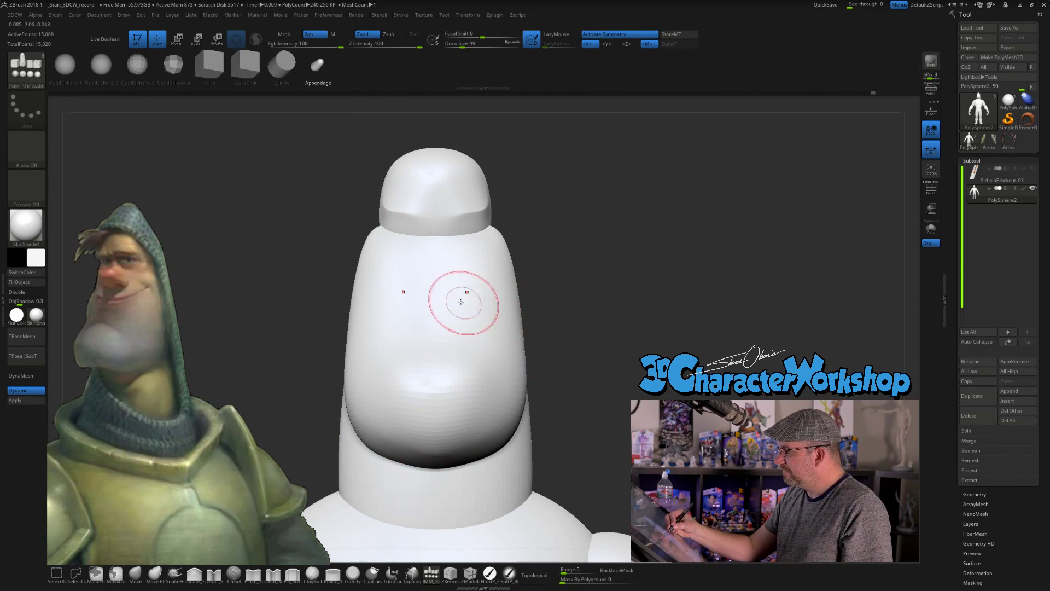
{"action": "left_click_drag", "start_coordinate": [435, 268], "coordinate": [436, 277]}
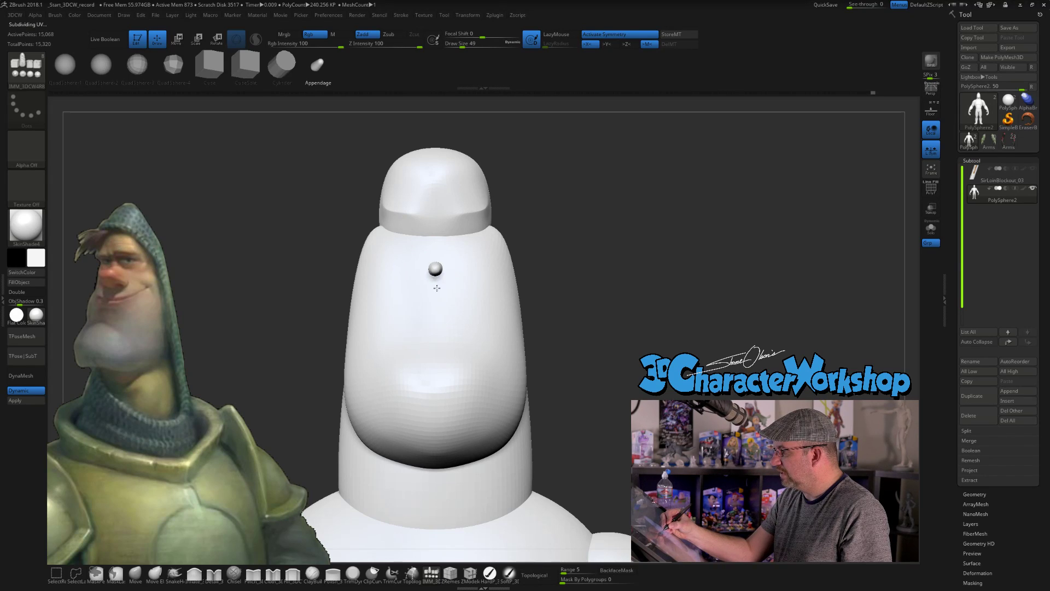
{"action": "key", "text": "shift+f"}
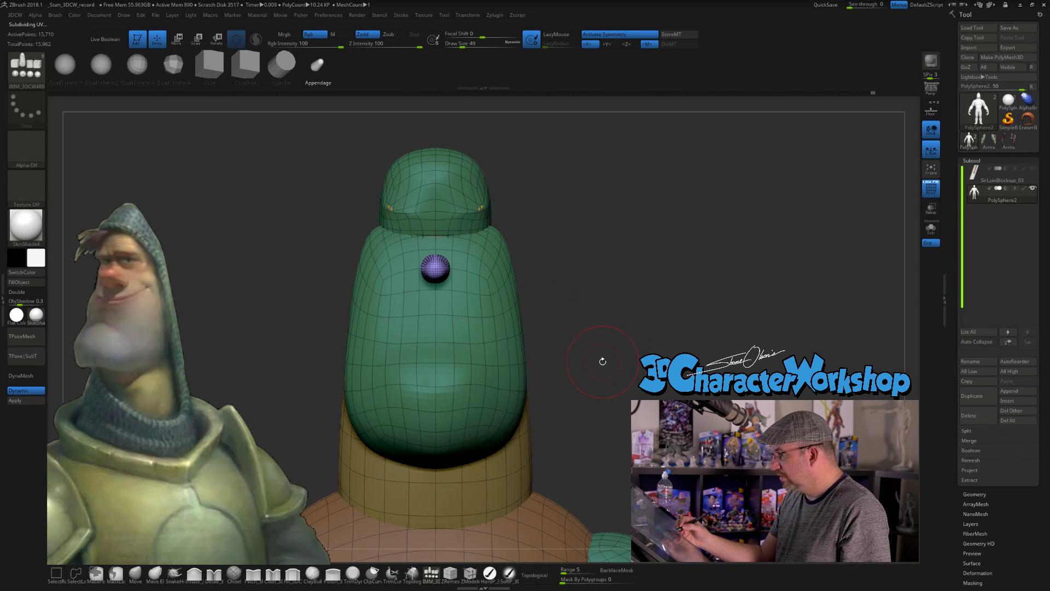
{"action": "key", "text": "shift"}
{"action": "key", "text": "shift+f"}
{"action": "left_click_drag", "start_coordinate": [562, 363], "coordinate": [442, 371]}
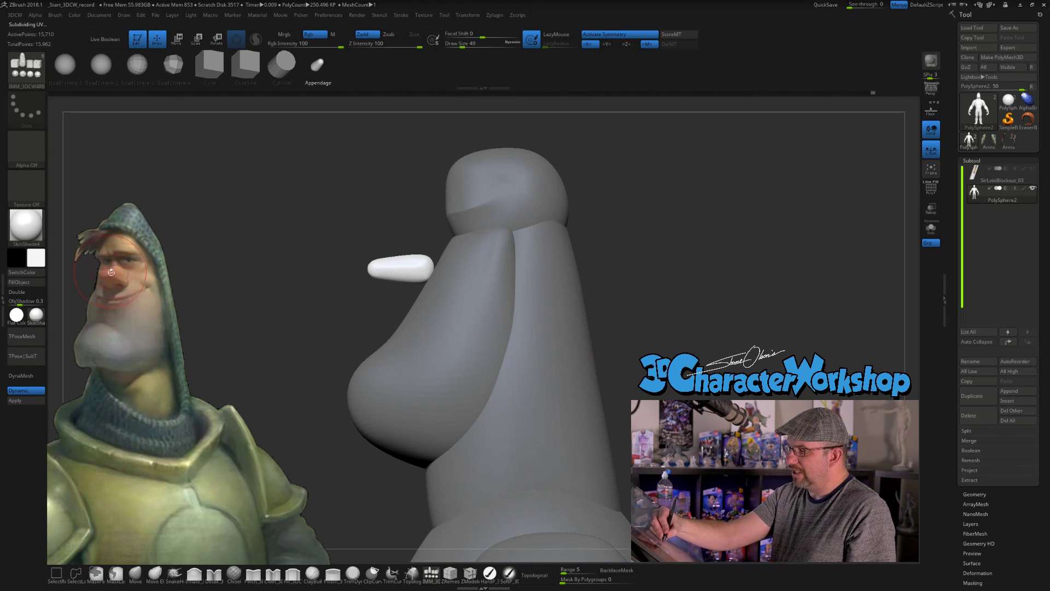
{"action": "left_click_drag", "start_coordinate": [602, 319], "coordinate": [588, 340], "text": "alt"}
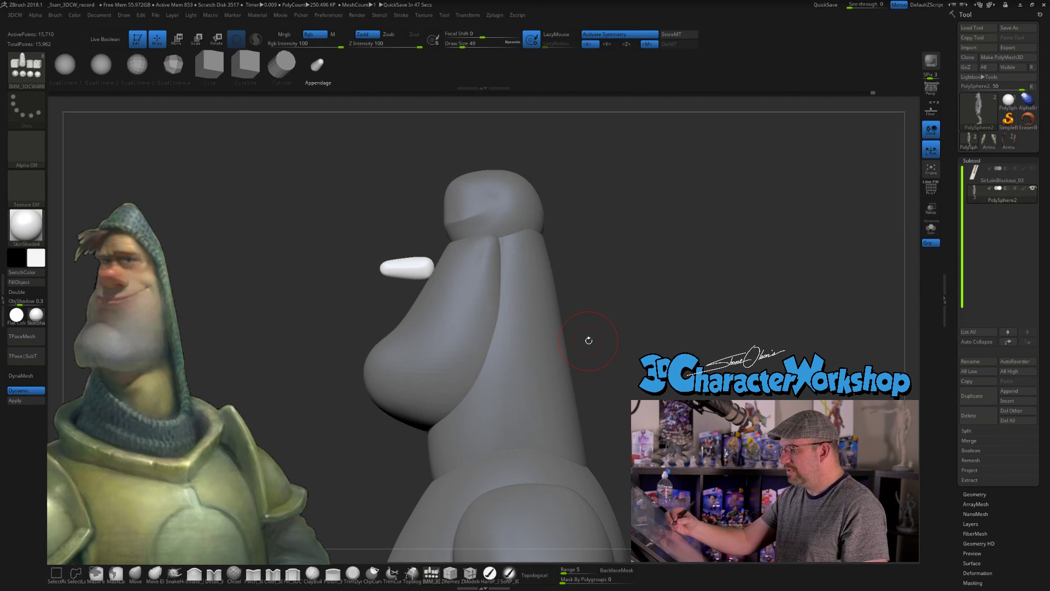
Reposition the nose against the upper face just below the brow with the transform gizmo, and return to the Move brush
{"action": "key", "text": "w"}
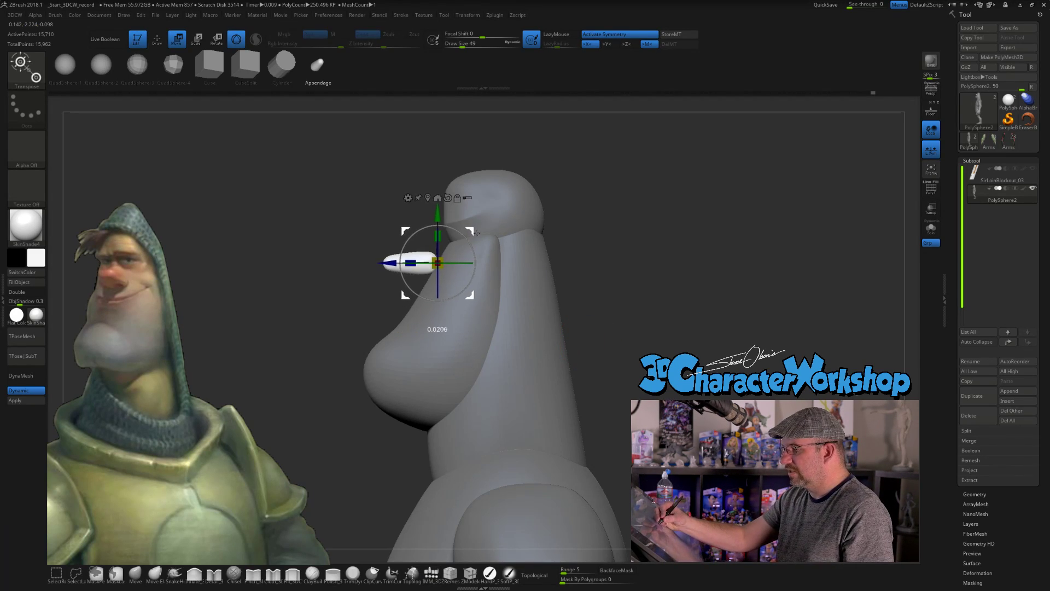
{"action": "left_click", "coordinate": [142, 574]}
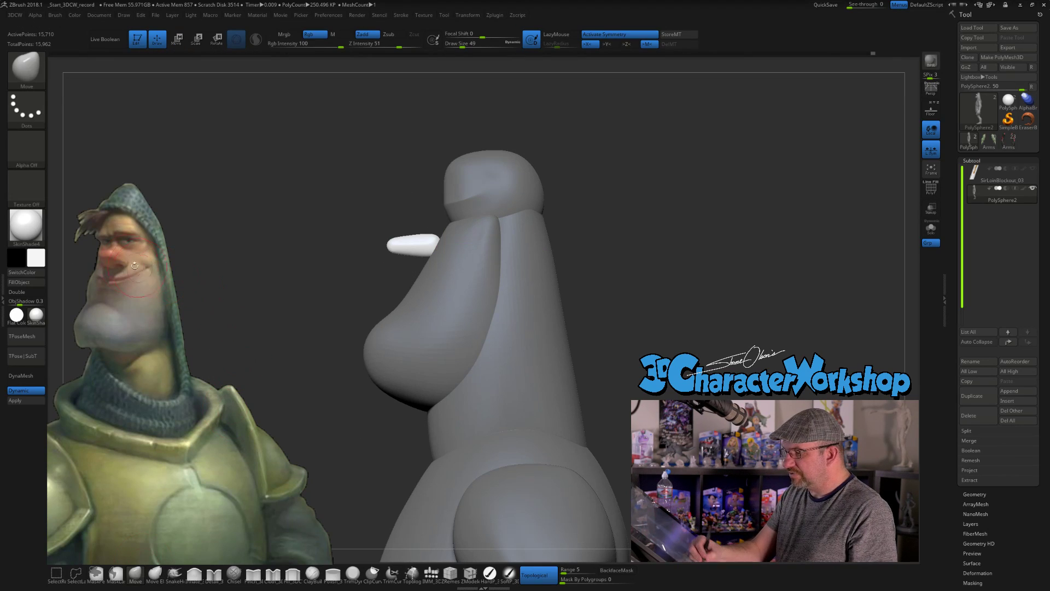
{"action": "left_click_drag", "start_coordinate": [645, 282], "coordinate": [616, 302]}
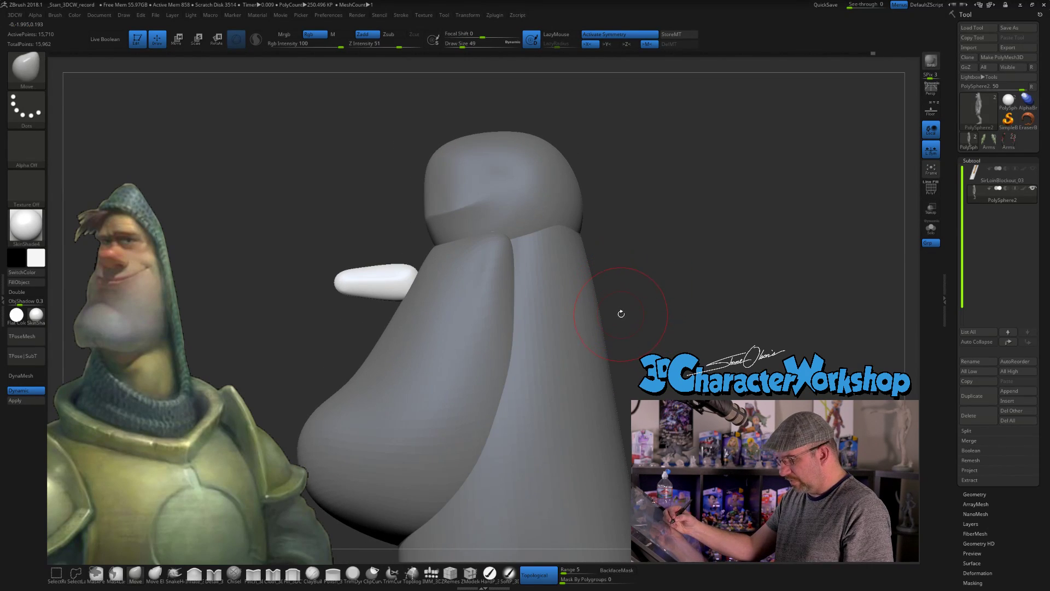
{"action": "key", "text": "e"}
{"action": "left_click_drag", "start_coordinate": [454, 263], "coordinate": [456, 256]}
{"action": "left_click_drag", "start_coordinate": [622, 298], "coordinate": [586, 282], "text": "alt"}
{"action": "key", "text": "q"}
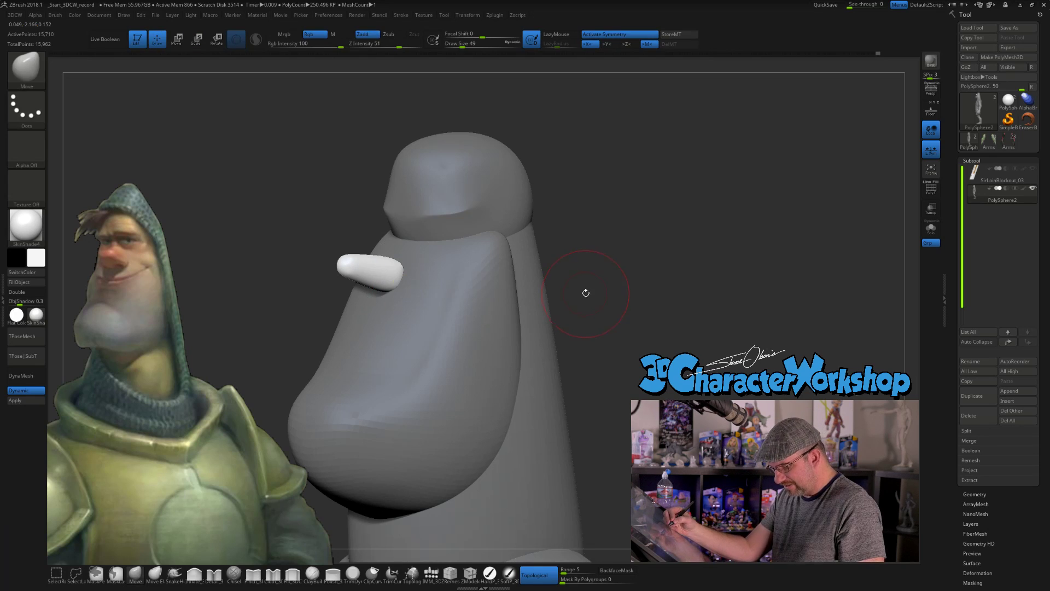
Widen the base of the nose and pull its bridge up to the brow with a small Move brush
{"action": "mouse_move", "coordinate": [466, 294]}
{"action": "right_mouse_down"}
{"action": "mouse_move", "coordinate": [436, 271]}
{"action": "mouse_move", "coordinate": [386, 258]}
{"action": "mouse_move", "coordinate": [418, 252]}
{"action": "right_mouse_up"}
{"action": "key", "text": "s"}
{"action": "mouse_move", "coordinate": [411, 268]}
{"action": "left_mouse_down"}
{"action": "mouse_move", "coordinate": [400, 268]}
{"action": "mouse_move", "coordinate": [408, 275]}
{"action": "left_mouse_up"}
{"action": "right_click_drag", "start_coordinate": [418, 281], "coordinate": [423, 279]}
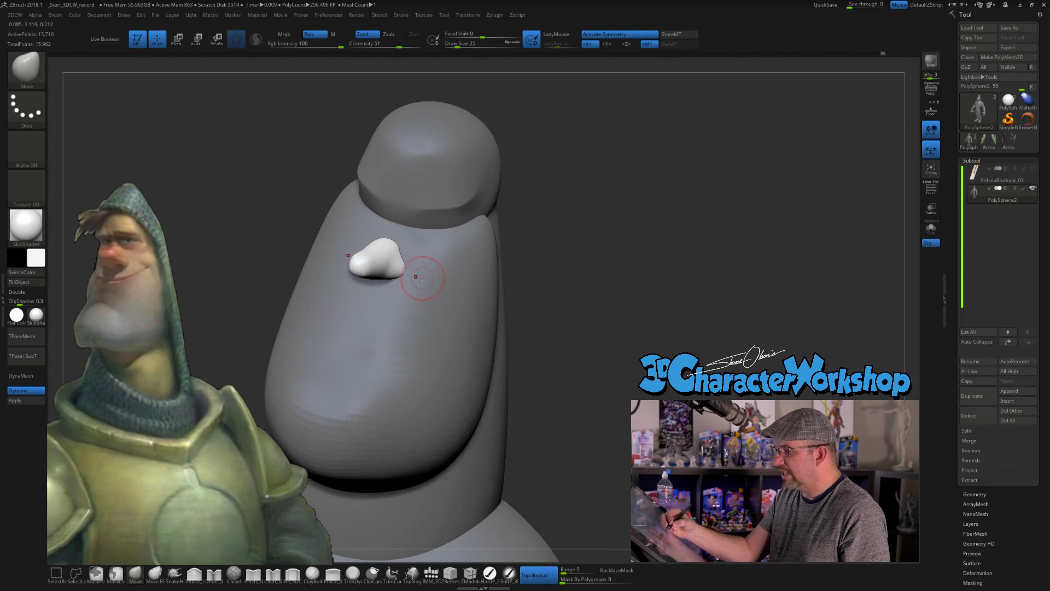
{"action": "key", "text": "s"}
{"action": "left_click_drag", "start_coordinate": [410, 246], "coordinate": [413, 246]}
{"action": "mouse_move", "coordinate": [425, 242]}
{"action": "right_mouse_down"}
{"action": "mouse_move", "coordinate": [402, 231]}
{"action": "mouse_move", "coordinate": [419, 233]}
{"action": "mouse_move", "coordinate": [407, 244]}
{"action": "mouse_move", "coordinate": [417, 239]}
{"action": "right_mouse_up"}
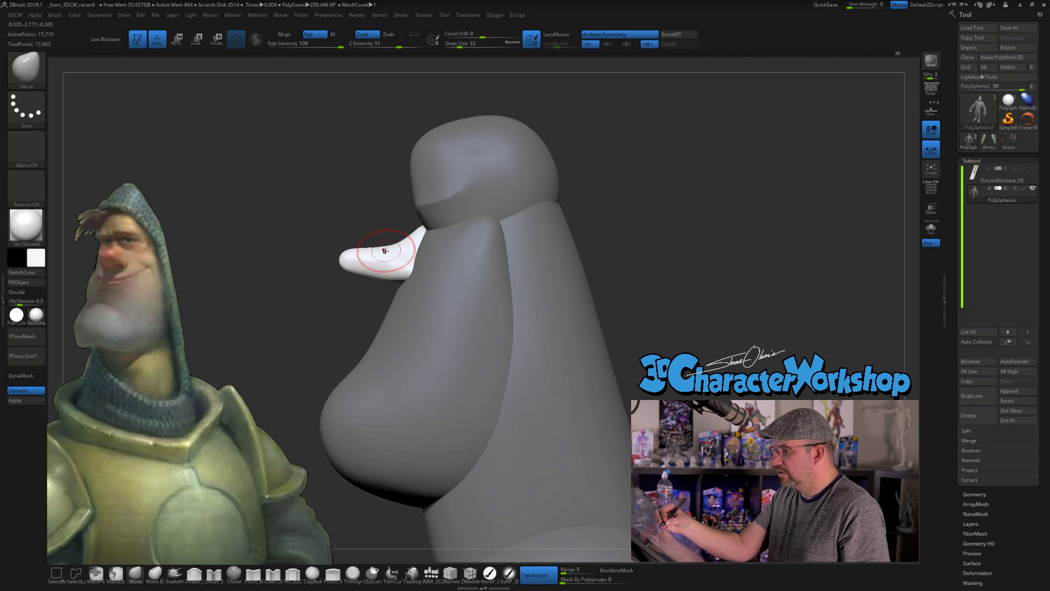
Flare the nostril wings out from the sides of the nose with the Move brush at draw size 25
{"action": "right_click_drag", "start_coordinate": [416, 280], "coordinate": [398, 269]}
{"action": "key", "text": "s"}
{"action": "left_click_drag", "start_coordinate": [392, 290], "coordinate": [374, 288]}
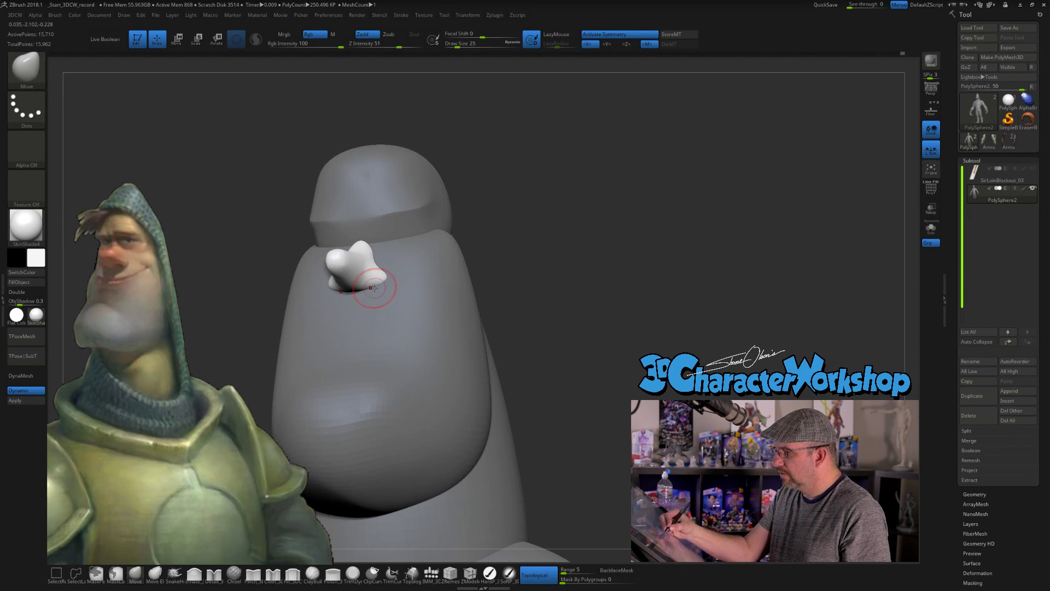
{"action": "right_click_drag", "start_coordinate": [381, 275], "coordinate": [375, 250]}
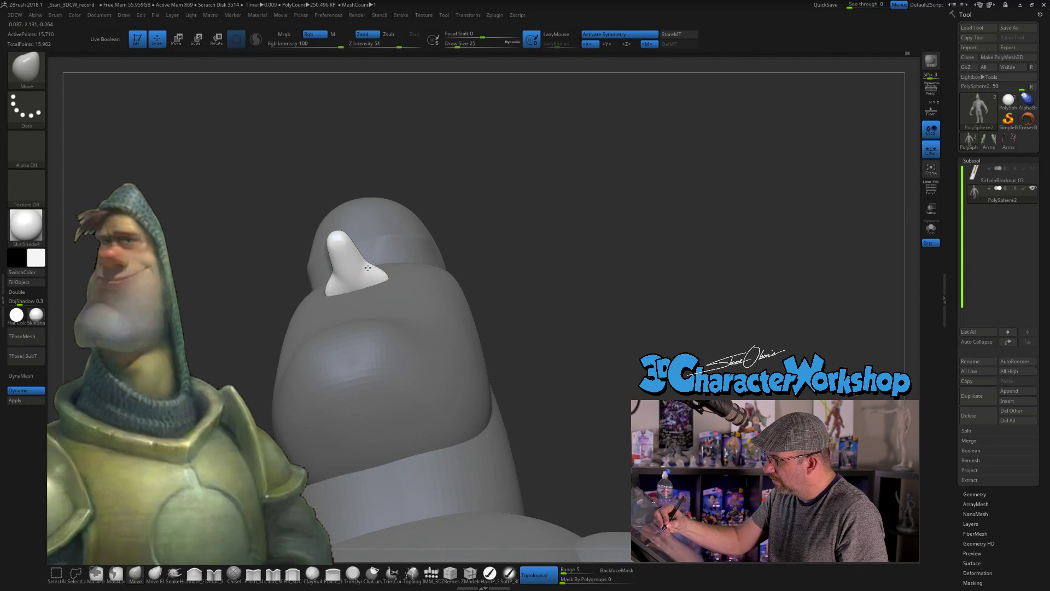
Thicken and round the tip of the nose with the Move brush, working from below at draw sizes 33 to 37
{"action": "key", "text": "s"}
{"action": "left_click_drag", "start_coordinate": [369, 256], "coordinate": [361, 255]}
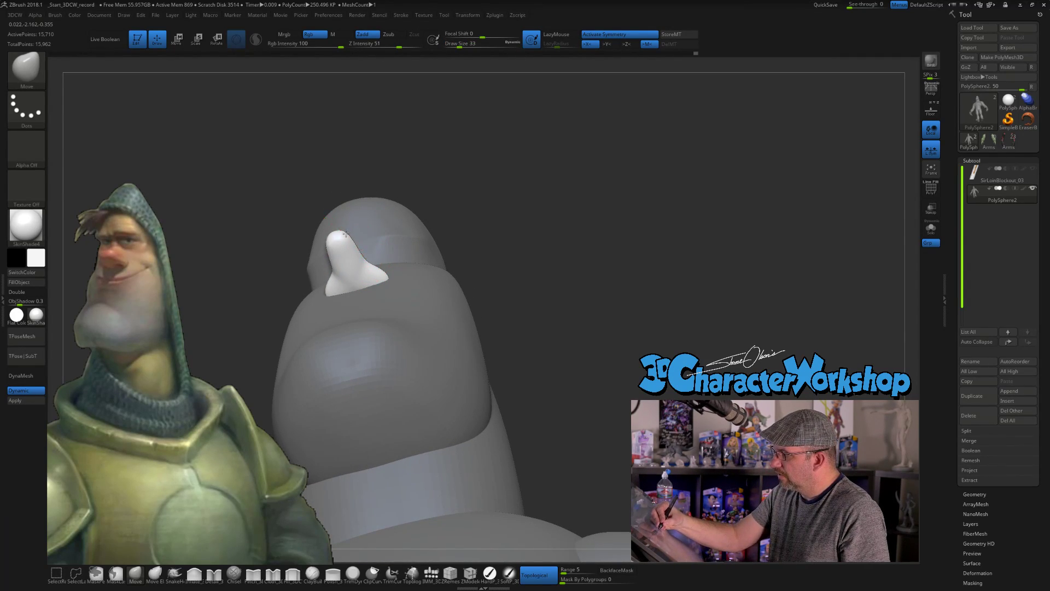
{"action": "key", "text": "bracketright"}
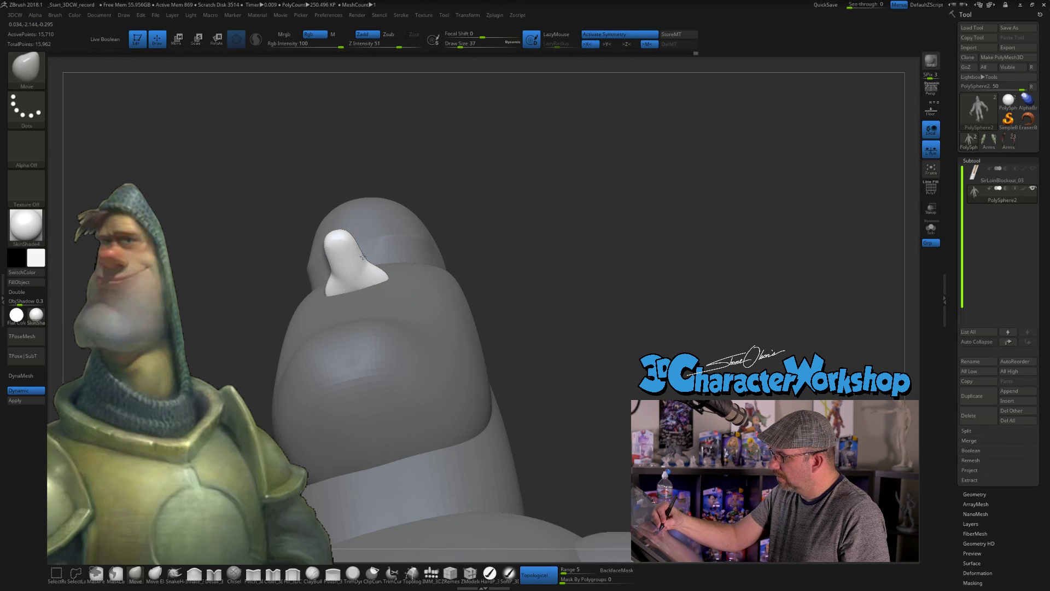
{"action": "right_click_drag", "start_coordinate": [356, 250], "coordinate": [330, 236]}
{"action": "right_click_drag", "start_coordinate": [393, 264], "coordinate": [411, 287]}
{"action": "mouse_move", "coordinate": [405, 284]}
{"action": "left_mouse_down"}
{"action": "mouse_move", "coordinate": [513, 340]}
{"action": "mouse_move", "coordinate": [480, 346]}
{"action": "left_mouse_up"}
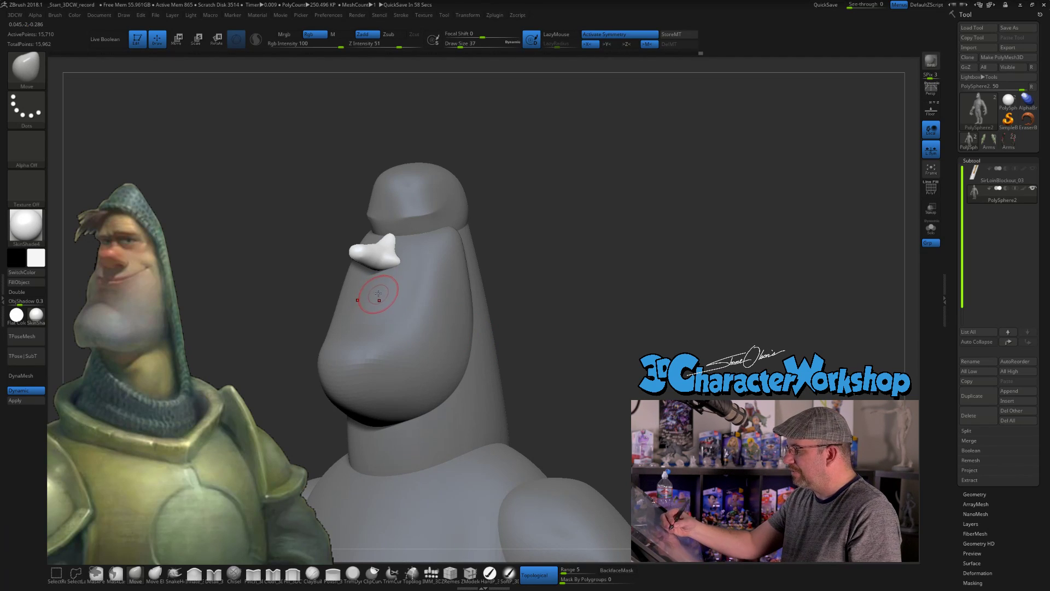
{"action": "left_click_drag", "start_coordinate": [540, 292], "coordinate": [542, 293]}
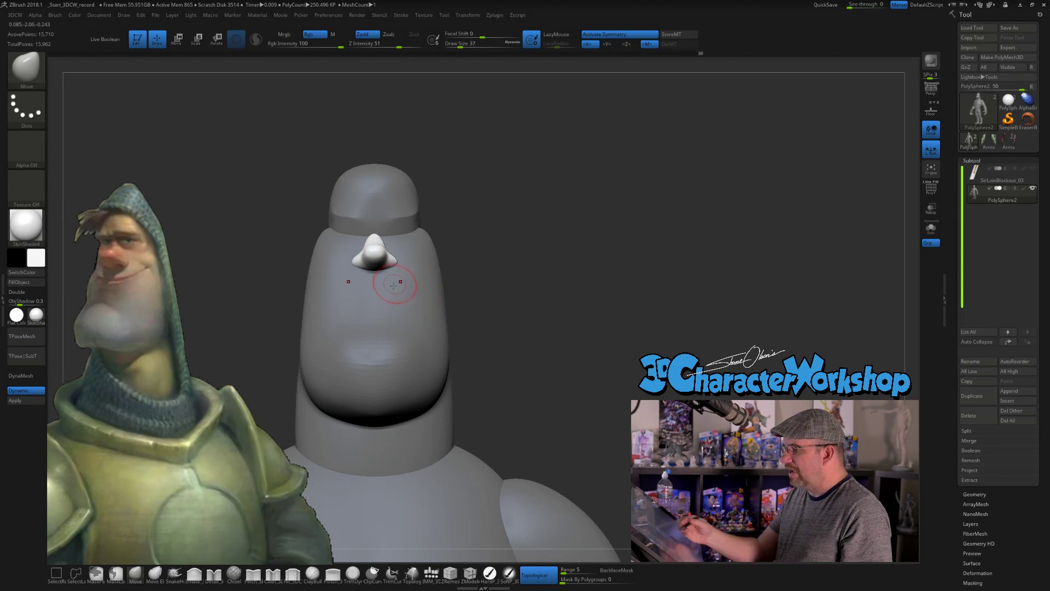
{"action": "left_click_drag", "start_coordinate": [520, 343], "coordinate": [532, 372]}
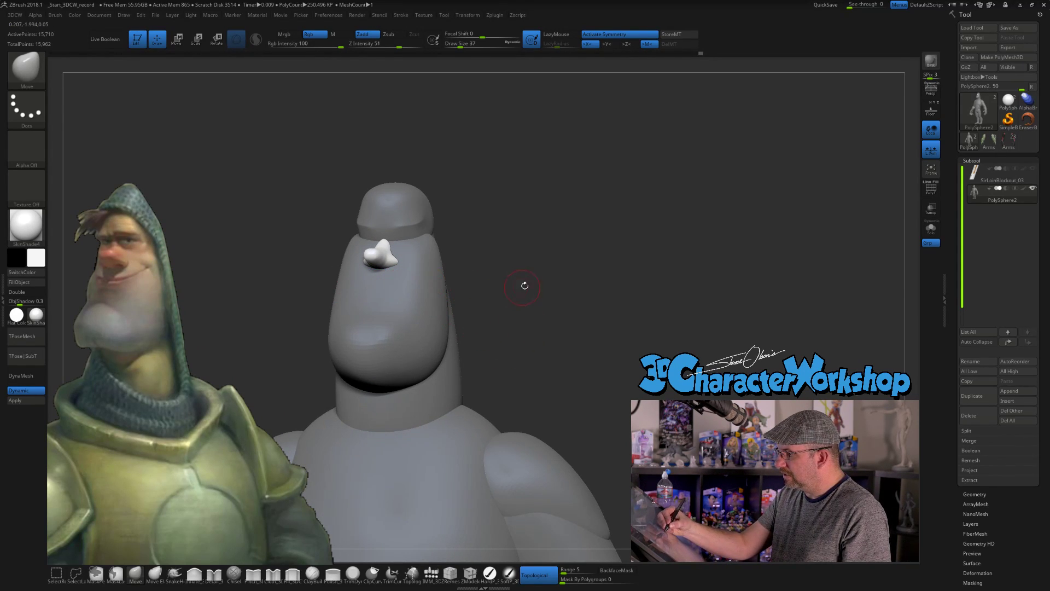
Clear the mask from the head and body around the nose
{"action": "key", "text": "ctrl+shift"}
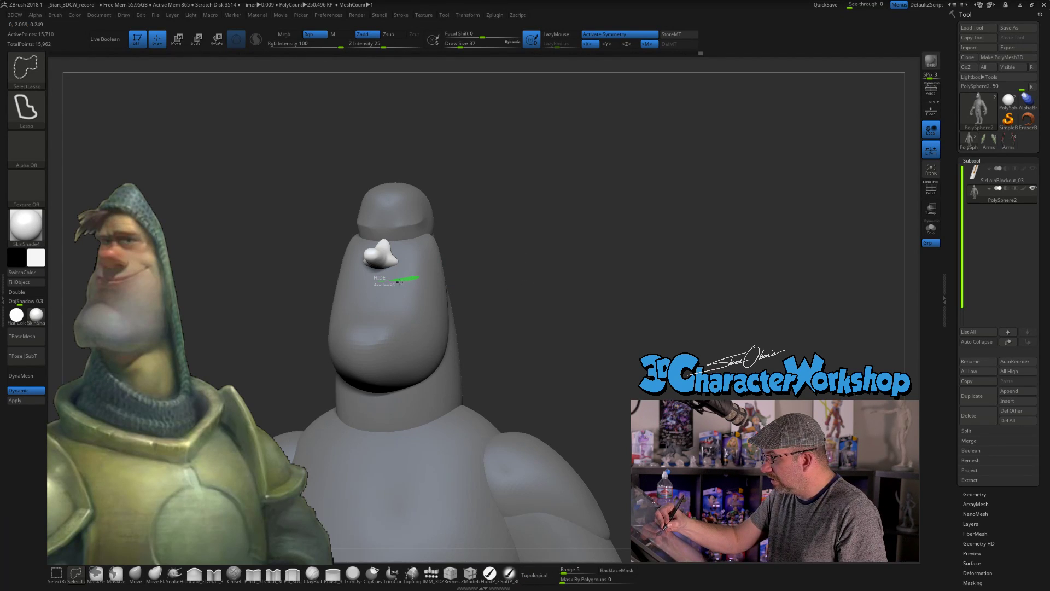
{"action": "left_click_drag", "start_coordinate": [376, 285], "coordinate": [587, 251], "text": "ctrl+shift"}
{"action": "mouse_move", "coordinate": [497, 273]}
{"action": "left_mouse_down", "text": "alt"}
{"action": "mouse_move", "coordinate": [562, 305]}
{"action": "mouse_move", "coordinate": [531, 363]}
{"action": "left_mouse_up", "text": "alt"}
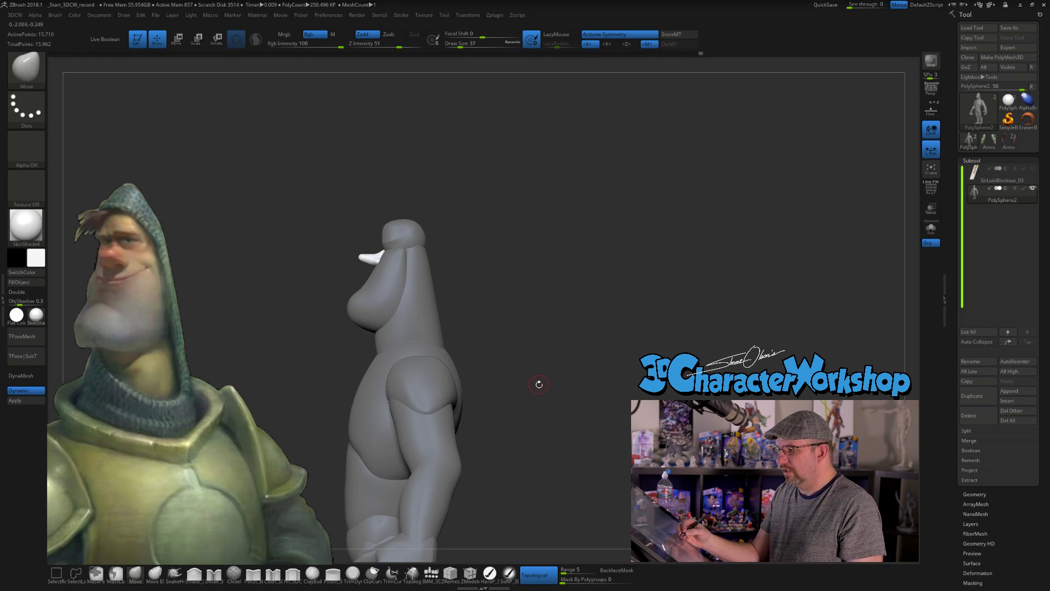
{"action": "mouse_move", "coordinate": [526, 342]}
{"action": "left_mouse_down"}
{"action": "mouse_move", "coordinate": [535, 334]}
{"action": "mouse_move", "coordinate": [522, 283]}
{"action": "mouse_move", "coordinate": [533, 376]}
{"action": "mouse_move", "coordinate": [441, 276]}
{"action": "mouse_move", "coordinate": [444, 193]}
{"action": "mouse_move", "coordinate": [478, 304]}
{"action": "mouse_move", "coordinate": [517, 310]}
{"action": "mouse_move", "coordinate": [511, 327]}
{"action": "mouse_move", "coordinate": [547, 304]}
{"action": "left_mouse_up"}
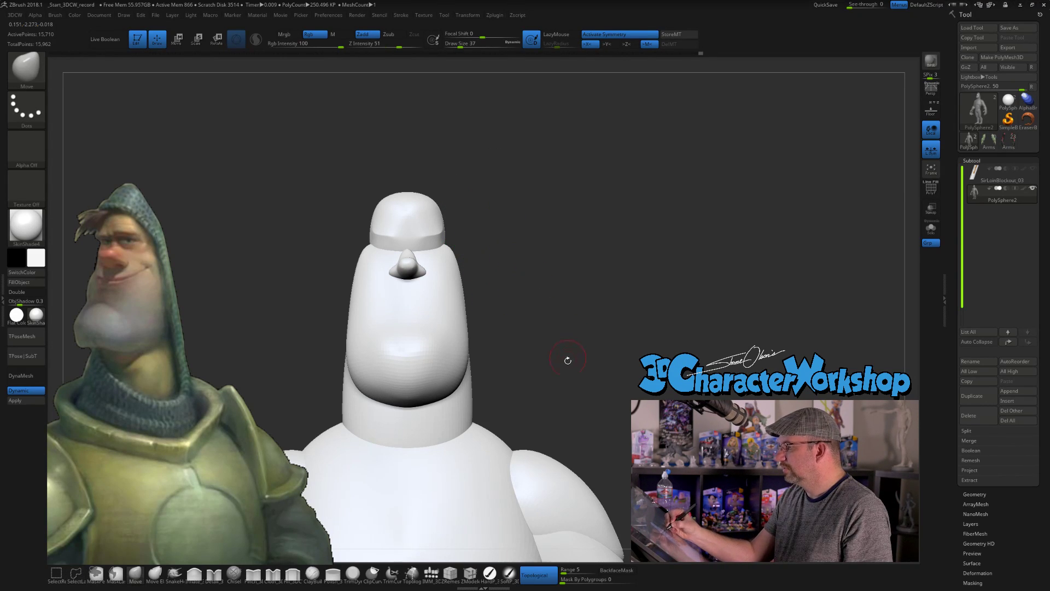
Narrow the sides of the skull and brow from the front with the Move brush at draw sizes 108 to 128
{"action": "key", "text": "s"}
{"action": "left_click_drag", "start_coordinate": [478, 248], "coordinate": [458, 264]}
{"action": "key", "text": "s"}
{"action": "key", "text": "s"}
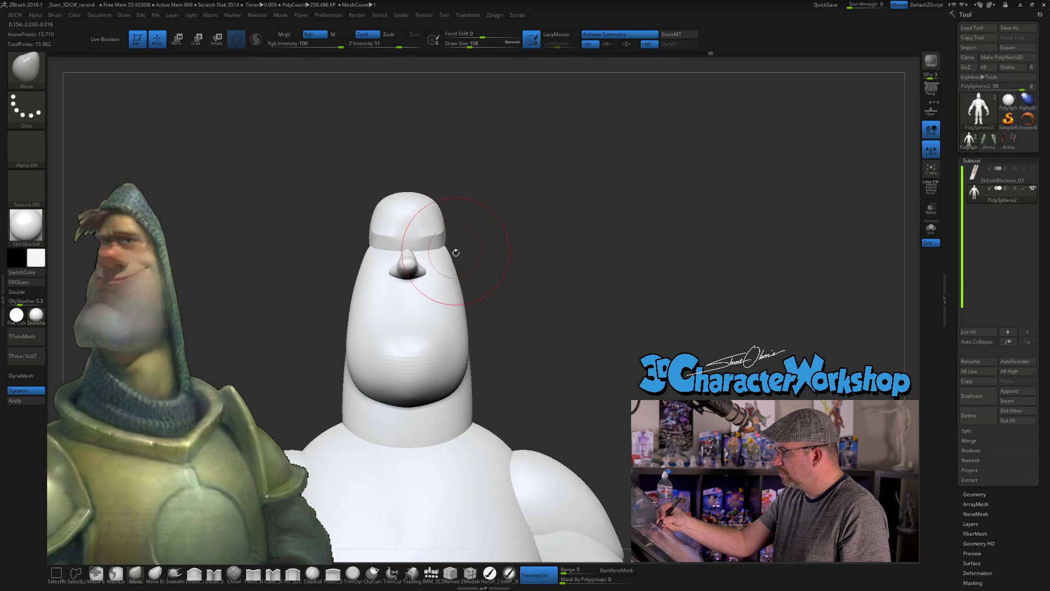
{"action": "mouse_move", "coordinate": [462, 297]}
{"action": "left_mouse_down"}
{"action": "mouse_move", "coordinate": [486, 301]}
{"action": "mouse_move", "coordinate": [453, 280]}
{"action": "left_mouse_up"}
{"action": "key", "text": "s"}
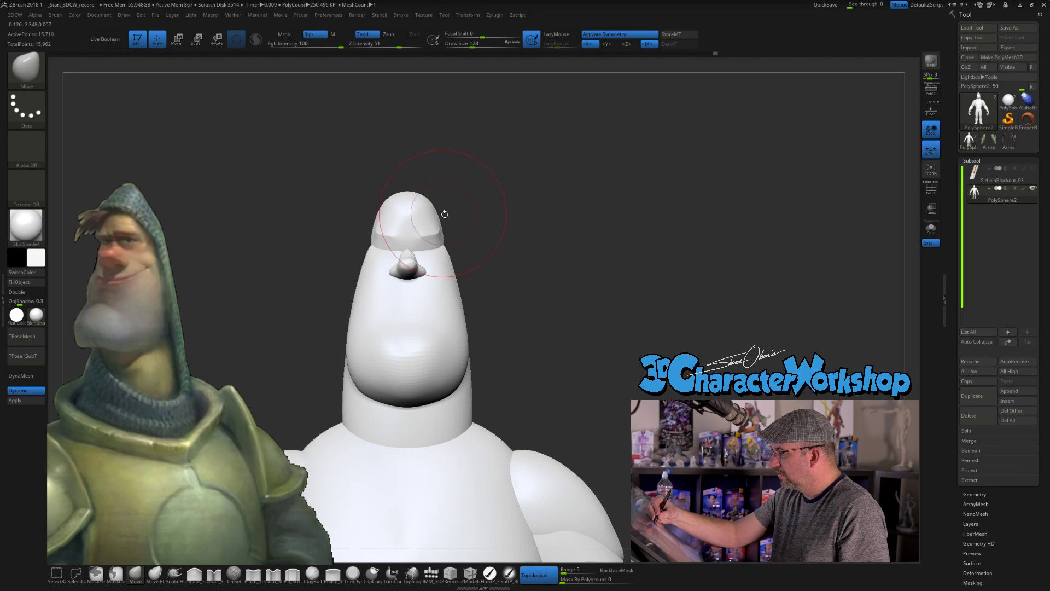
{"action": "left_click_drag", "start_coordinate": [490, 258], "coordinate": [445, 278]}
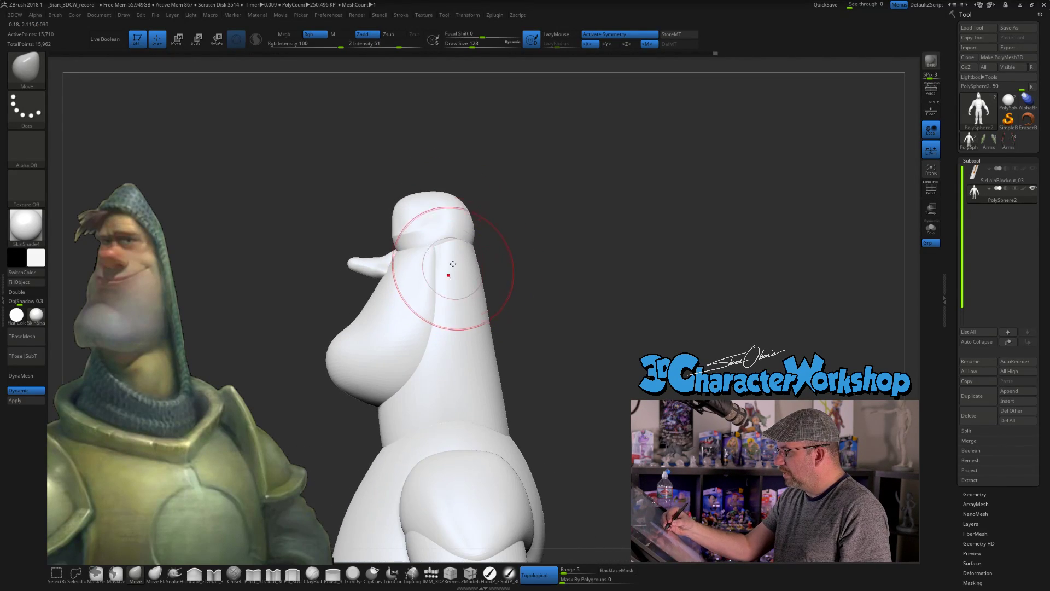
Refine the back of the skull in side view with the Move brush at draw size 87
{"action": "key", "text": "s"}
{"action": "left_click_drag", "start_coordinate": [492, 216], "coordinate": [470, 221]}
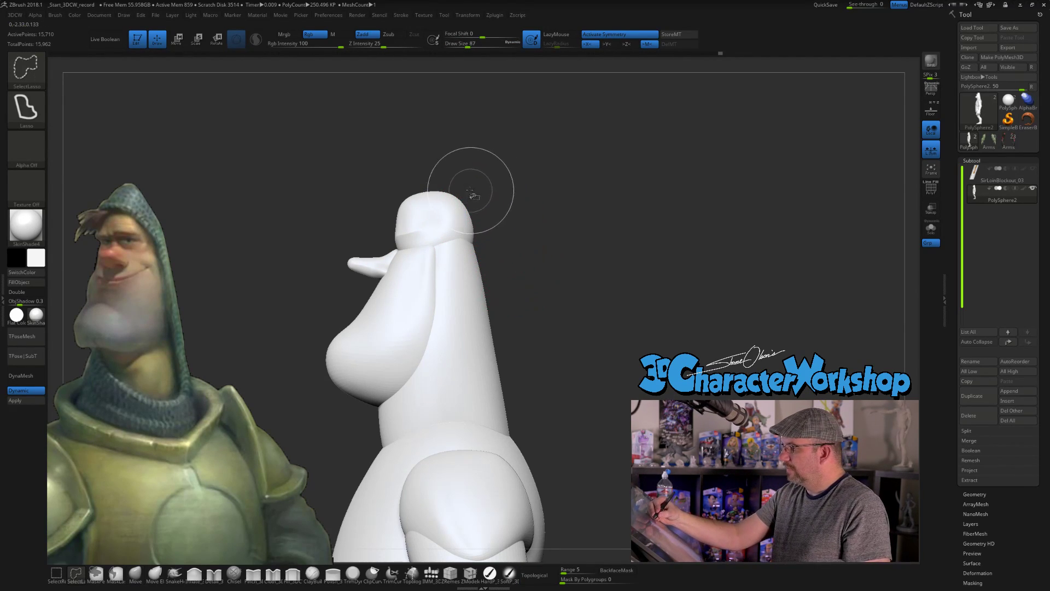
{"action": "mouse_move", "coordinate": [486, 196]}
{"action": "left_mouse_down", "text": "ctrl+shift"}
{"action": "mouse_move", "coordinate": [471, 241]}
{"action": "mouse_move", "coordinate": [522, 305]}
{"action": "mouse_move", "coordinate": [527, 295]}
{"action": "left_mouse_up", "text": "ctrl+shift"}
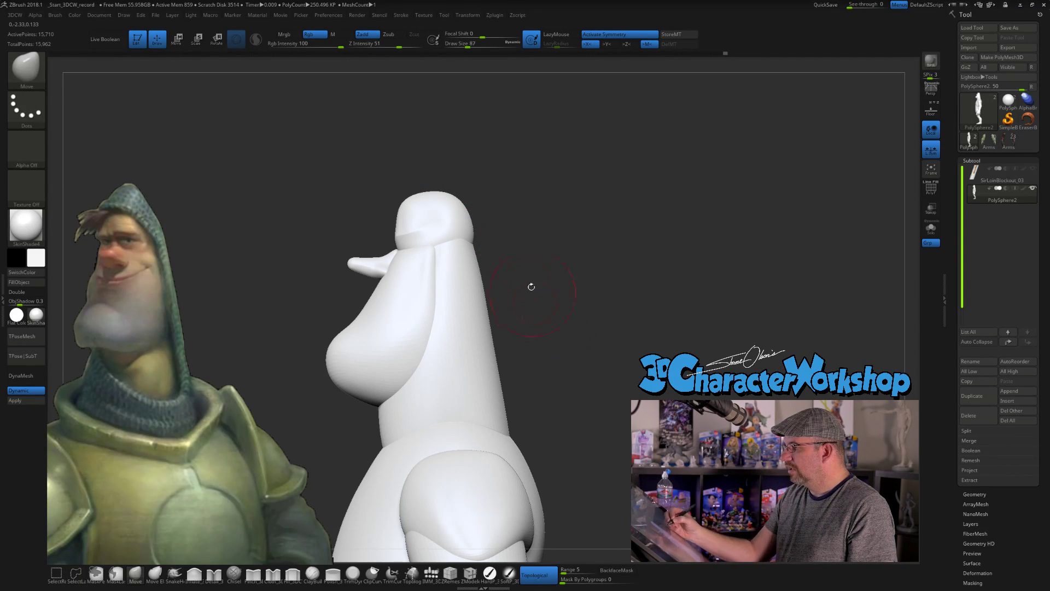
{"action": "mouse_move", "coordinate": [422, 187]}
{"action": "left_mouse_down", "text": "ctrl+shift"}
{"action": "mouse_move", "coordinate": [482, 239]}
{"action": "mouse_move", "coordinate": [499, 335]}
{"action": "mouse_move", "coordinate": [510, 286]}
{"action": "mouse_move", "coordinate": [520, 298]}
{"action": "left_mouse_up", "text": "ctrl+shift"}
Examine the head and torso shapes from the side, front and three-quarter views
{"action": "left_click_drag", "start_coordinate": [485, 235], "coordinate": [531, 249]}
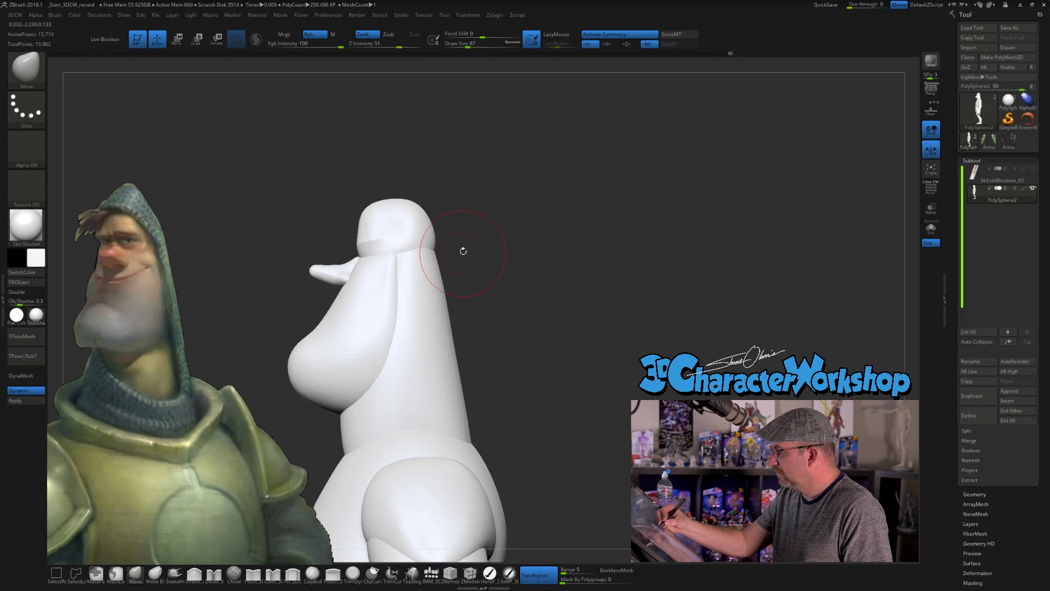
{"action": "left_click_drag", "start_coordinate": [443, 228], "coordinate": [496, 270]}
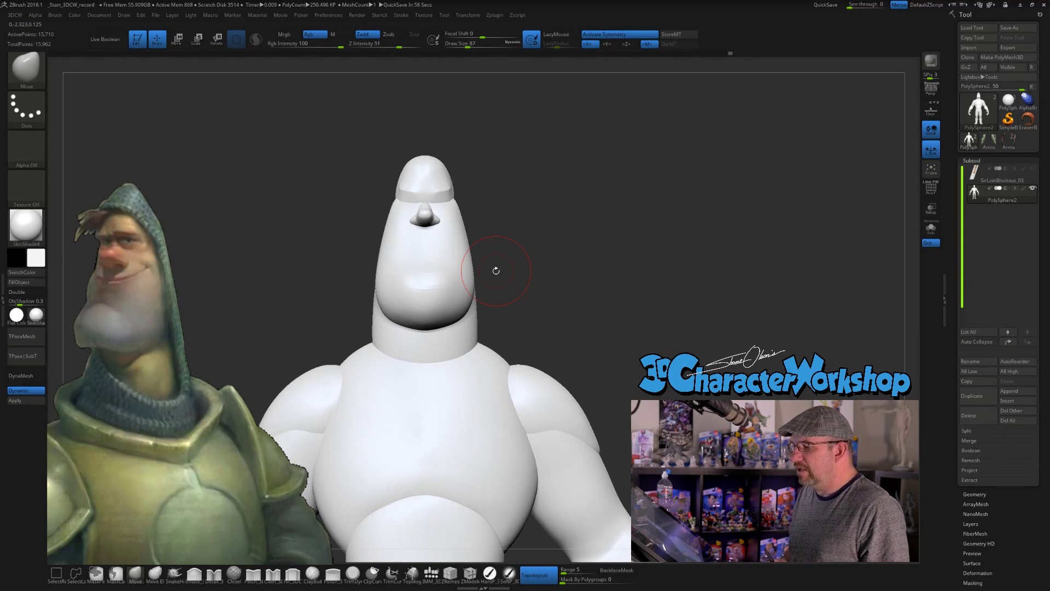
{"action": "mouse_move", "coordinate": [496, 271]}
{"action": "left_mouse_down", "text": "alt"}
{"action": "mouse_move", "coordinate": [490, 283]}
{"action": "mouse_move", "coordinate": [504, 263]}
{"action": "left_mouse_up", "text": "alt"}
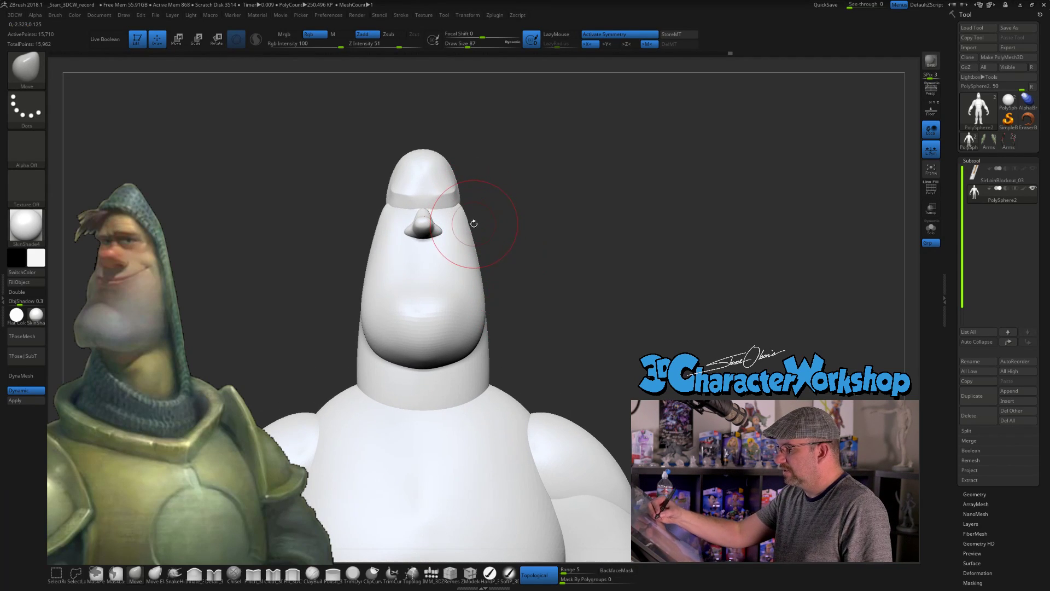
{"action": "left_click_drag", "start_coordinate": [497, 225], "coordinate": [547, 253]}
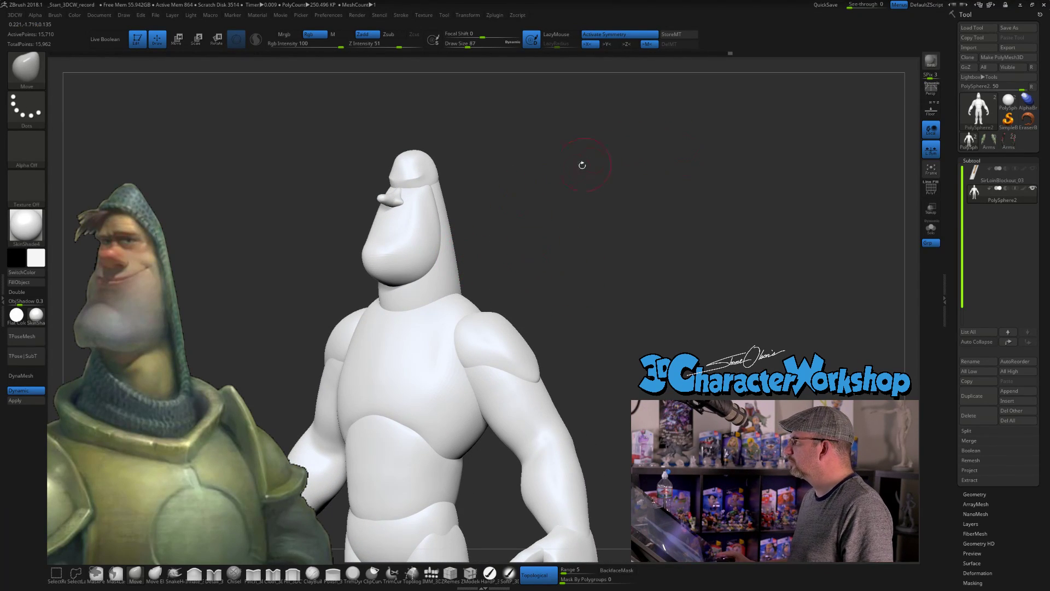
{"action": "left_click_drag", "start_coordinate": [587, 162], "coordinate": [574, 173]}
{"action": "left_click_drag", "start_coordinate": [586, 225], "coordinate": [567, 204]}
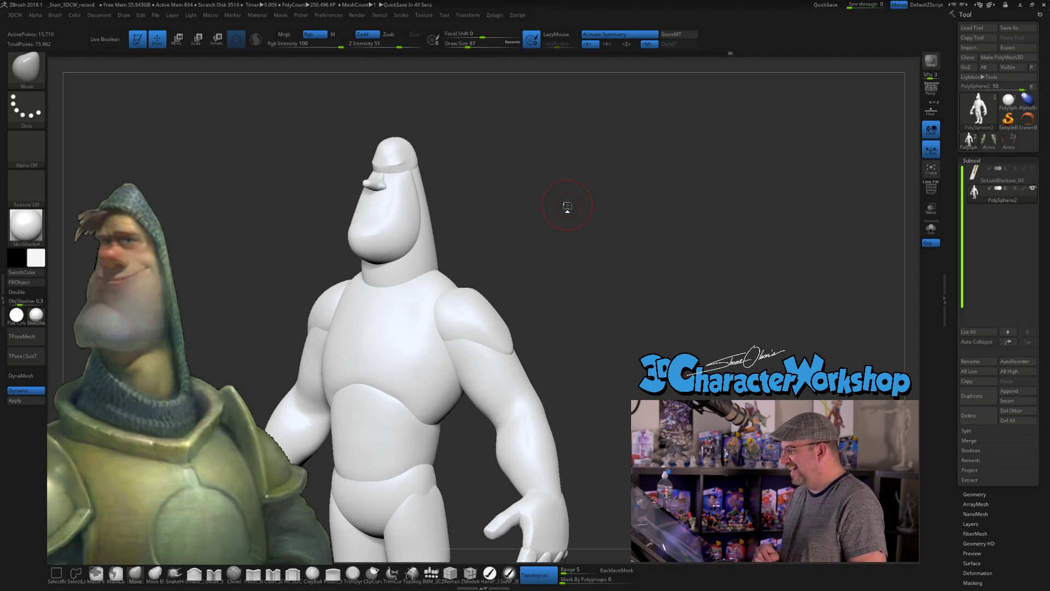
{"action": "mouse_move", "coordinate": [600, 312]}
{"action": "left_mouse_down"}
{"action": "mouse_move", "coordinate": [597, 326]}
{"action": "mouse_move", "coordinate": [569, 339]}
{"action": "mouse_move", "coordinate": [589, 332]}
{"action": "left_mouse_up"}
Adjust the upper back and the base of the neck with the Move brush at draw sizes 163 to 172
{"action": "key", "text": "s"}
{"action": "left_click_drag", "start_coordinate": [540, 296], "coordinate": [441, 302]}
{"action": "left_click_drag", "start_coordinate": [507, 297], "coordinate": [551, 285]}
{"action": "key", "text": "s"}
{"action": "left_click_drag", "start_coordinate": [477, 272], "coordinate": [482, 280]}
{"action": "mouse_move", "coordinate": [512, 282]}
{"action": "left_mouse_down"}
{"action": "mouse_move", "coordinate": [495, 286]}
{"action": "mouse_move", "coordinate": [449, 262]}
{"action": "mouse_move", "coordinate": [490, 276]}
{"action": "left_mouse_up"}
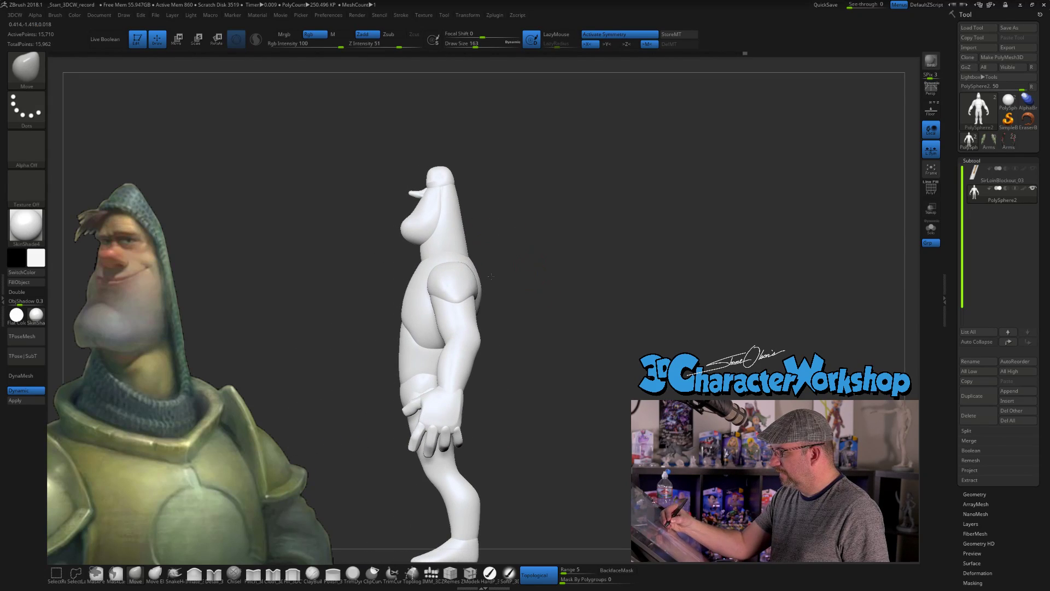
{"action": "left_click_drag", "start_coordinate": [557, 305], "coordinate": [602, 303]}
{"action": "key", "text": "s"}
{"action": "left_click_drag", "start_coordinate": [460, 236], "coordinate": [460, 250]}
{"action": "key", "text": "s"}
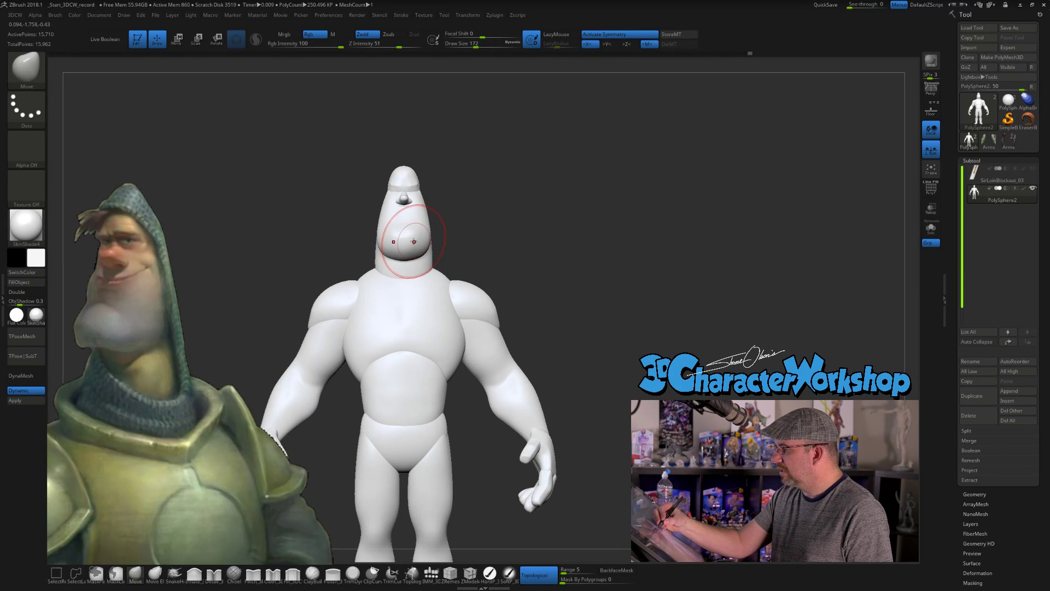
Check the proportions of the whole figure from the front and side, then at a very small scale
{"action": "left_click_drag", "start_coordinate": [548, 293], "coordinate": [486, 461]}
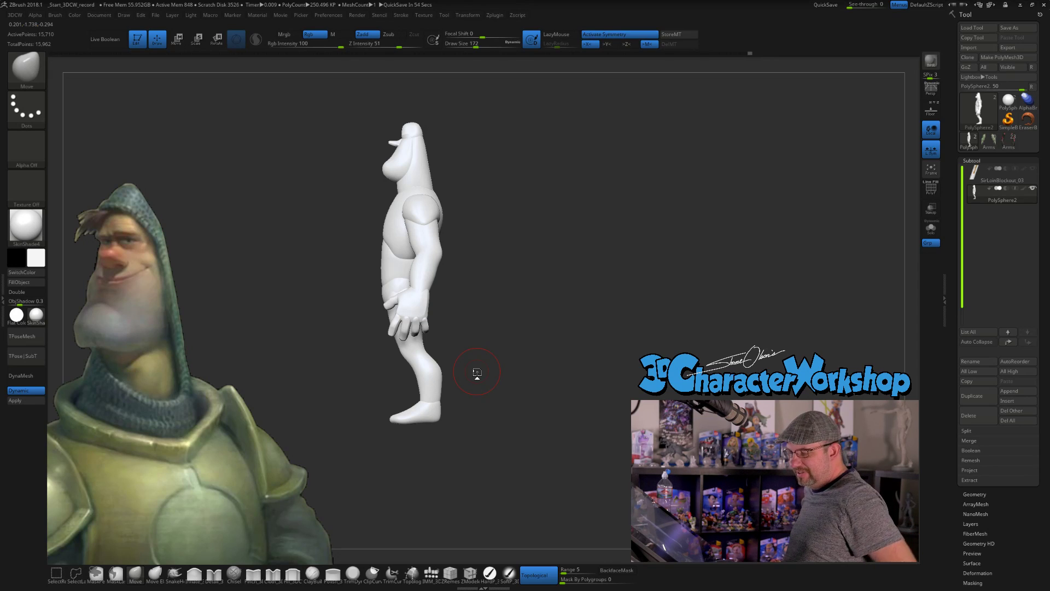
{"action": "left_click_drag", "start_coordinate": [523, 342], "coordinate": [549, 421]}
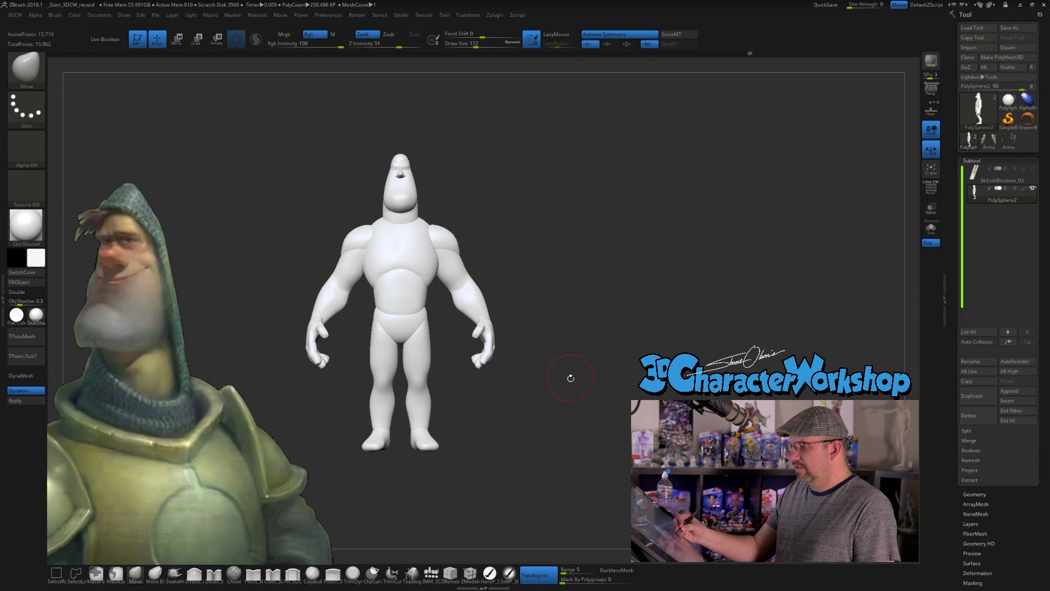
{"action": "mouse_move", "coordinate": [570, 369]}
{"action": "left_mouse_down"}
{"action": "mouse_move", "coordinate": [530, 254]}
{"action": "mouse_move", "coordinate": [493, 242]}
{"action": "mouse_move", "coordinate": [495, 229]}
{"action": "mouse_move", "coordinate": [610, 244]}
{"action": "mouse_move", "coordinate": [596, 257]}
{"action": "mouse_move", "coordinate": [575, 256]}
{"action": "mouse_move", "coordinate": [552, 204]}
{"action": "left_mouse_up"}
{"action": "key", "text": "s"}
{"action": "key", "text": "s"}
{"action": "mouse_move", "coordinate": [589, 291]}
{"action": "left_mouse_down", "text": "alt"}
{"action": "mouse_move", "coordinate": [595, 263]}
{"action": "mouse_move", "coordinate": [596, 290]}
{"action": "left_mouse_up", "text": "alt"}
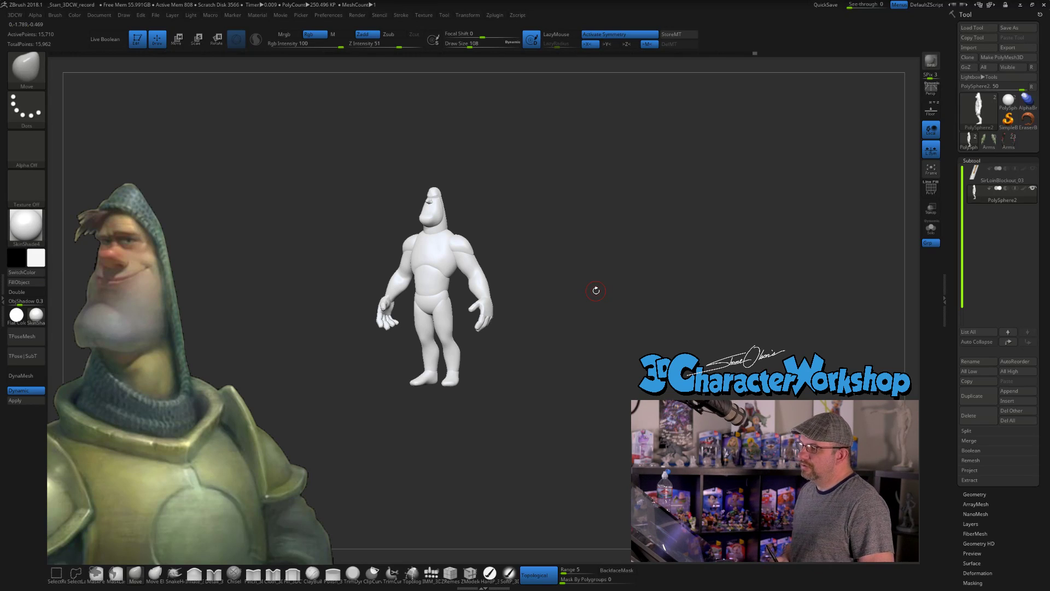
{"action": "left_click_drag", "start_coordinate": [622, 364], "coordinate": [578, 285], "text": "alt"}
{"action": "left_click_drag", "start_coordinate": [579, 331], "coordinate": [576, 380], "text": "alt"}
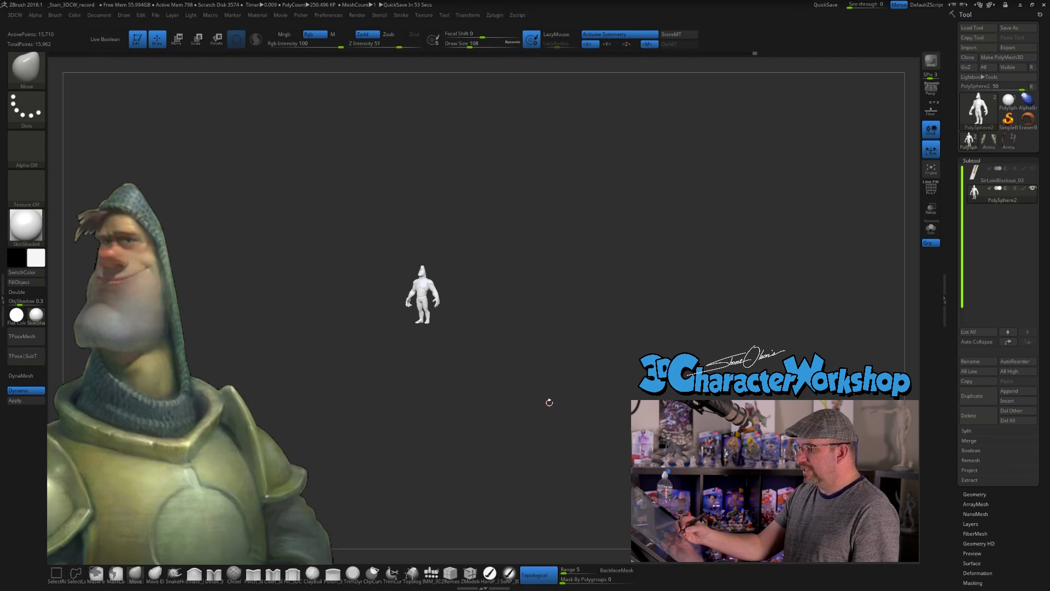
Shrink the SpotLight knight reference to thumbnail size and compare the model's silhouette beside it at the same height
{"action": "key", "text": "shift+z"}
{"action": "left_click_drag", "start_coordinate": [511, 268], "coordinate": [257, 300]}
{"action": "left_click_drag", "start_coordinate": [275, 252], "coordinate": [246, 249]}
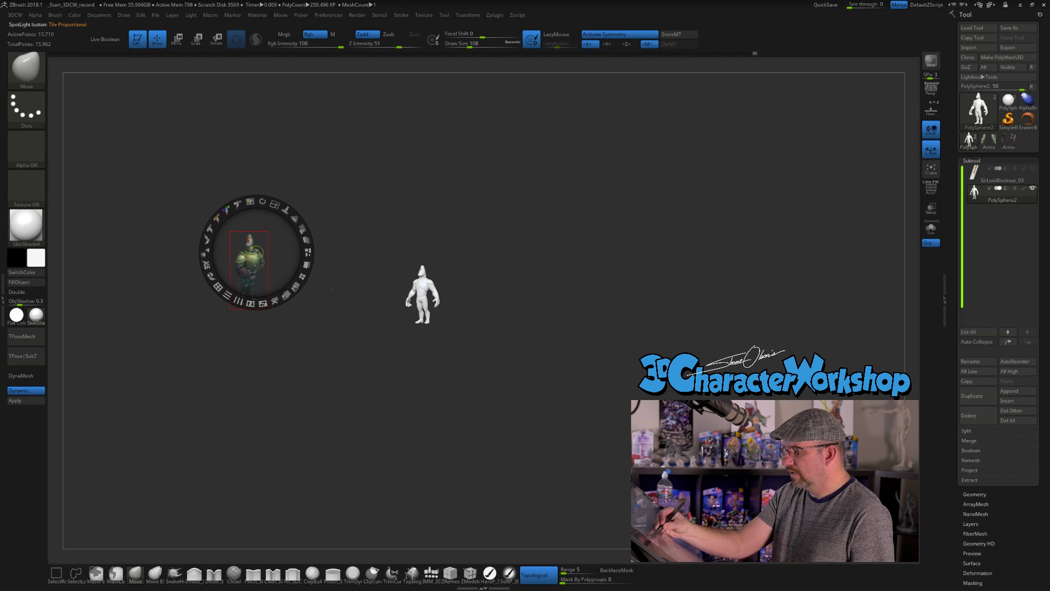
{"action": "key", "text": "z"}
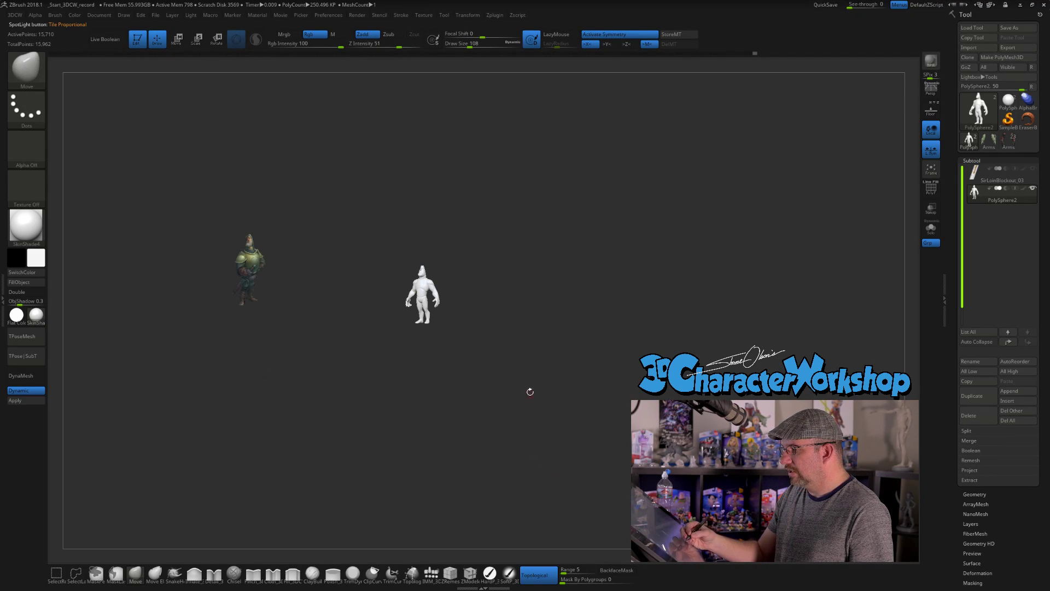
{"action": "left_click_drag", "start_coordinate": [527, 409], "coordinate": [471, 392]}
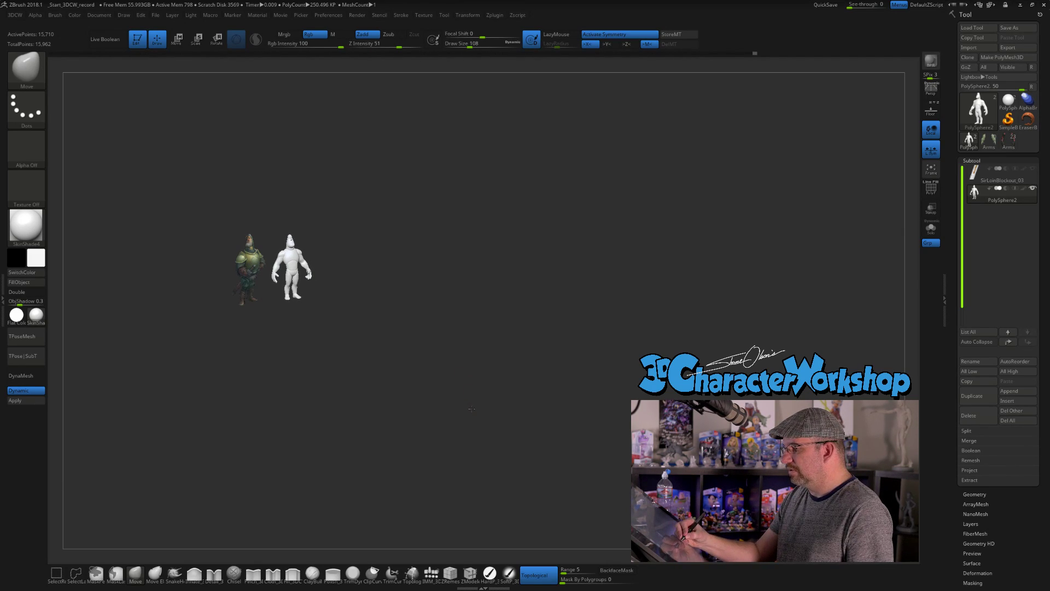
{"action": "mouse_move", "coordinate": [468, 387]}
{"action": "left_mouse_down"}
{"action": "mouse_move", "coordinate": [460, 376]}
{"action": "mouse_move", "coordinate": [465, 391]}
{"action": "left_mouse_up"}
{"action": "right_click", "coordinate": [473, 406]}
{"action": "left_click_drag", "start_coordinate": [509, 333], "coordinate": [495, 357]}
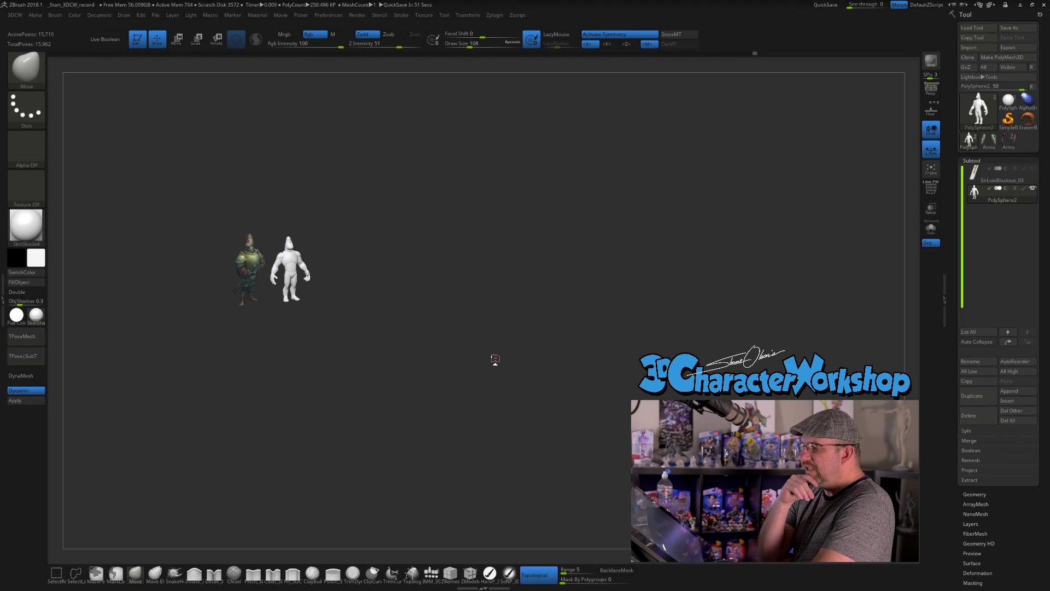
{"action": "left_click_drag", "start_coordinate": [439, 328], "coordinate": [439, 327], "text": "alt"}
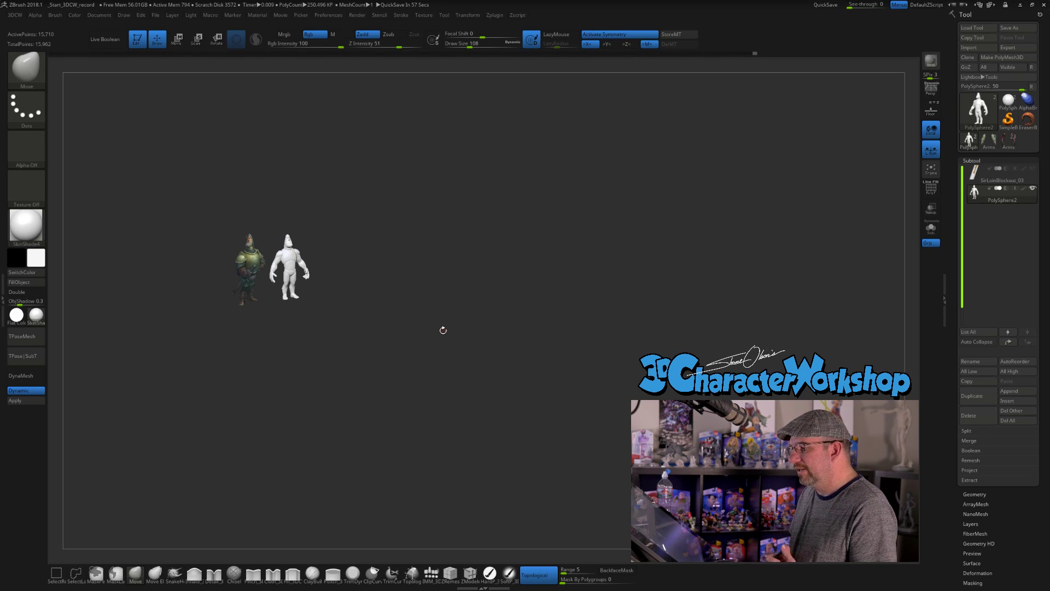
{"action": "left_click_drag", "start_coordinate": [478, 382], "coordinate": [544, 378]}
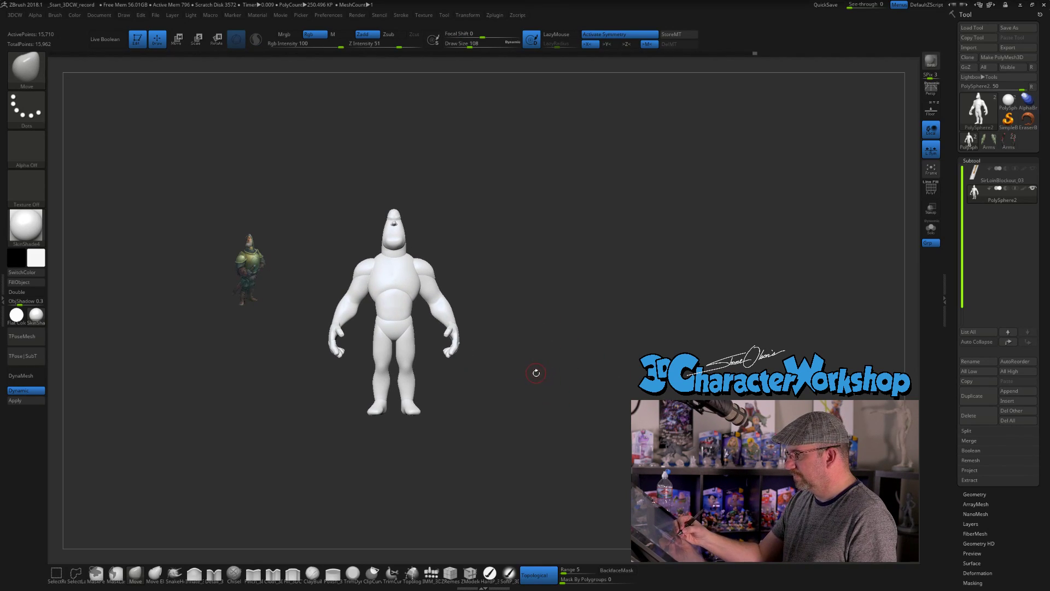
Enlarge the knight reference to show his full body at canvas height and frame the whole model beside it
{"action": "key", "text": "z"}
{"action": "left_click_drag", "start_coordinate": [275, 205], "coordinate": [232, 179]}
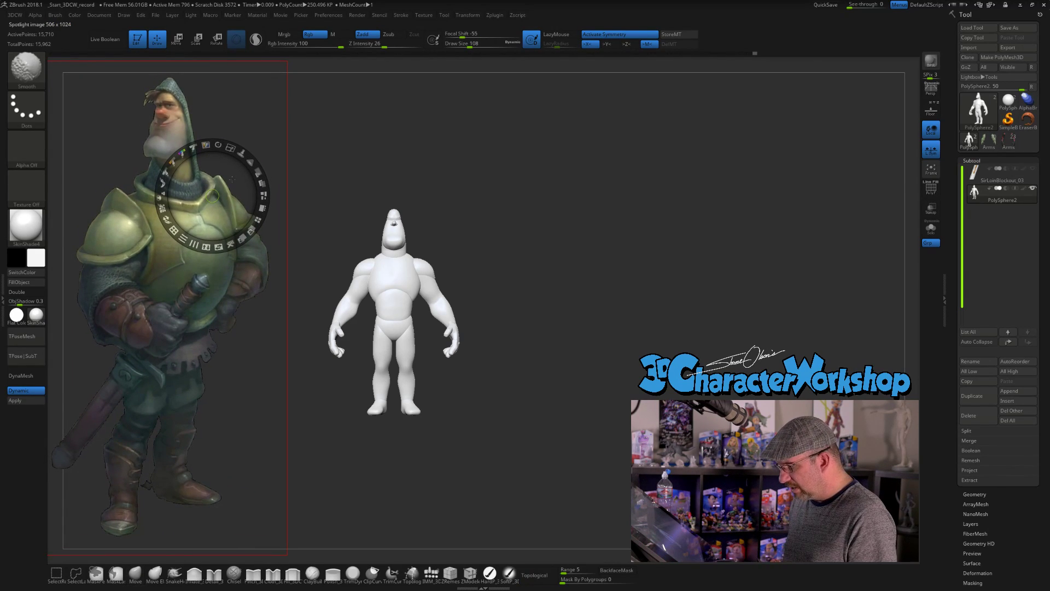
{"action": "key", "text": "shift+z"}
{"action": "key", "text": "shift+z"}
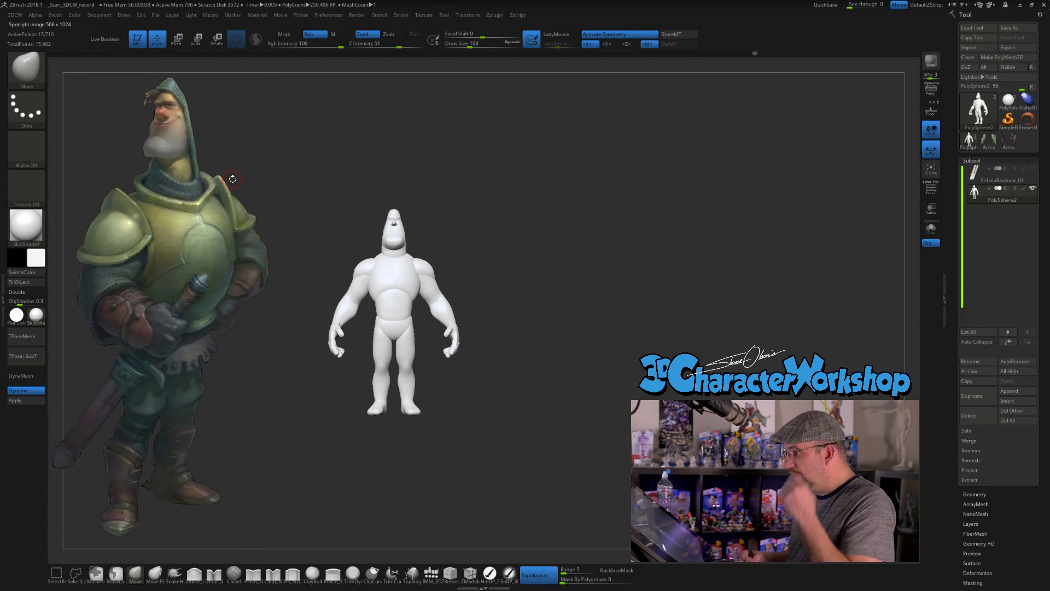
{"action": "mouse_move", "coordinate": [503, 372]}
{"action": "left_mouse_down", "text": "alt"}
{"action": "mouse_move", "coordinate": [521, 393]}
{"action": "mouse_move", "coordinate": [518, 420]}
{"action": "mouse_move", "coordinate": [523, 374]}
{"action": "left_mouse_up", "text": "alt"}
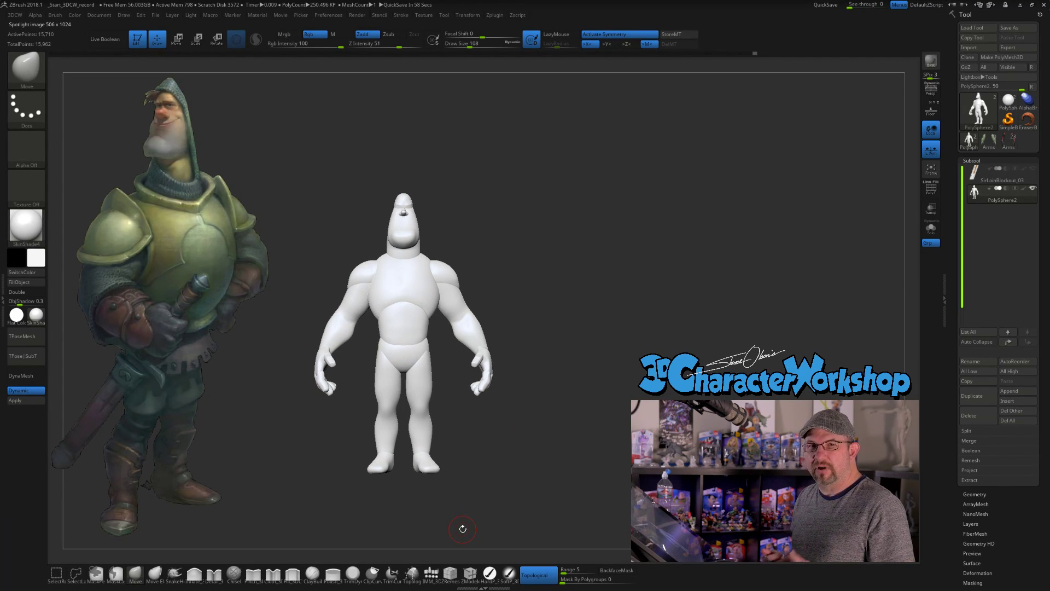
{"action": "mouse_move", "coordinate": [512, 378]}
{"action": "left_mouse_down"}
{"action": "mouse_move", "coordinate": [535, 384]}
{"action": "mouse_move", "coordinate": [516, 358]}
{"action": "left_mouse_up"}
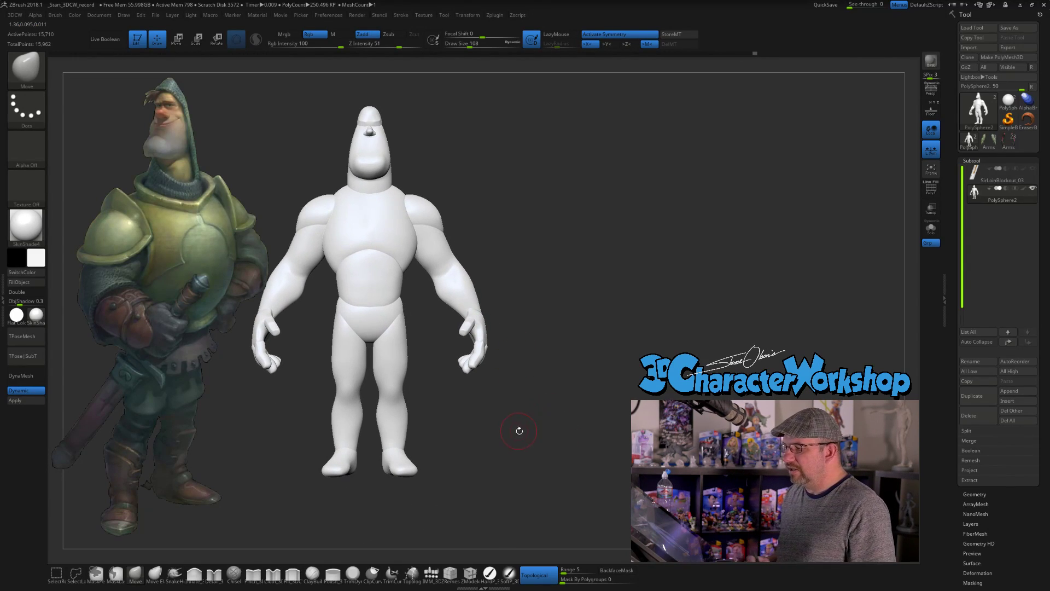
{"action": "left_click_drag", "start_coordinate": [519, 430], "coordinate": [540, 469]}
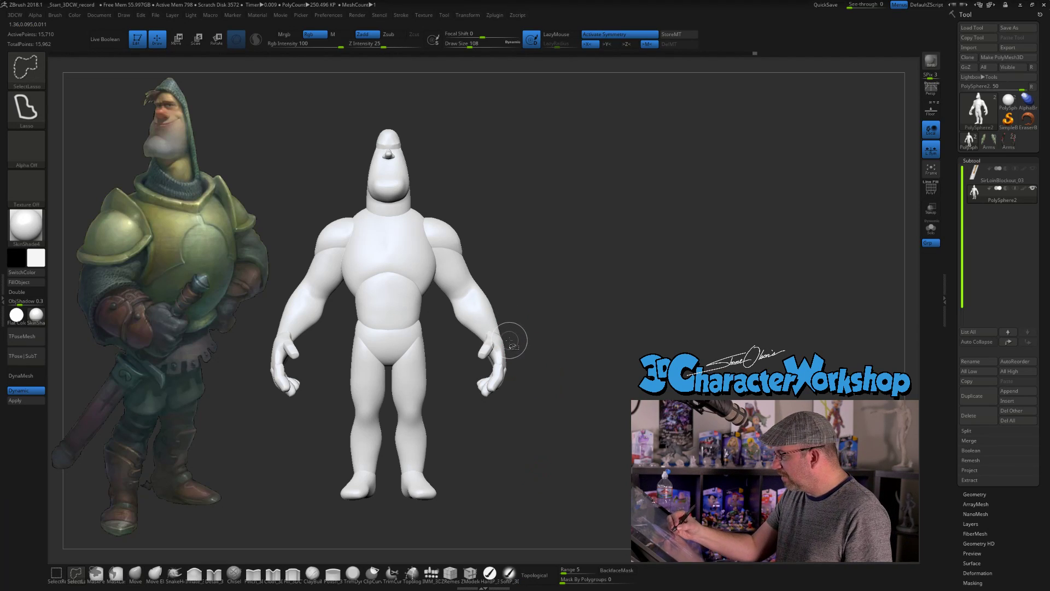
Try to hide the polygons around one wrist and hand with the lasso selection
{"action": "key", "text": "ctrl+shift"}
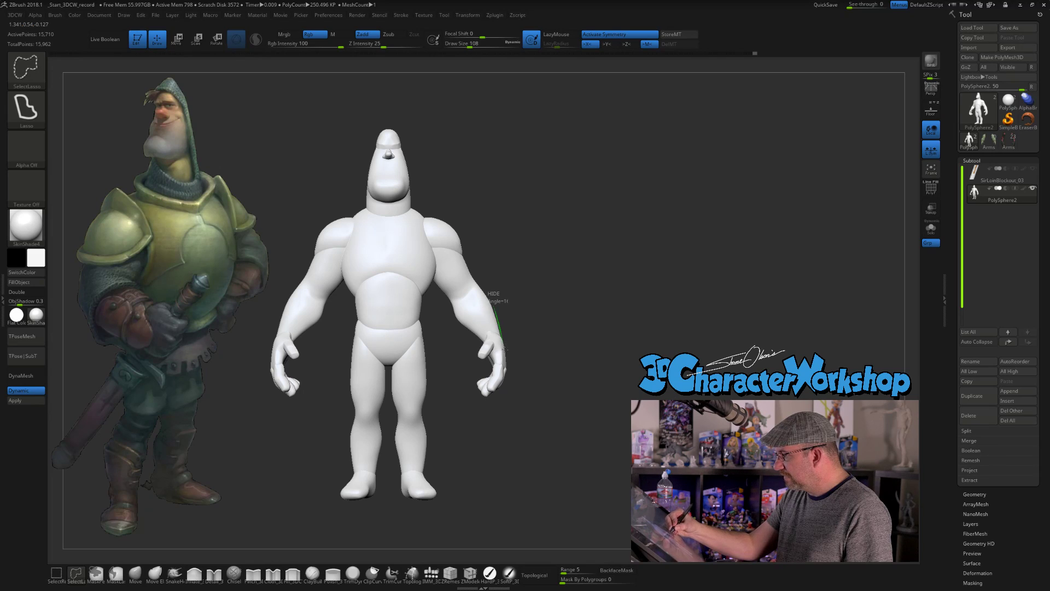
{"action": "mouse_move", "coordinate": [499, 388]}
{"action": "left_mouse_down", "text": "ctrl+shift"}
{"action": "mouse_move", "coordinate": [437, 419]}
{"action": "mouse_move", "coordinate": [539, 345]}
{"action": "mouse_move", "coordinate": [593, 327]}
{"action": "left_mouse_up", "text": "ctrl+shift"}
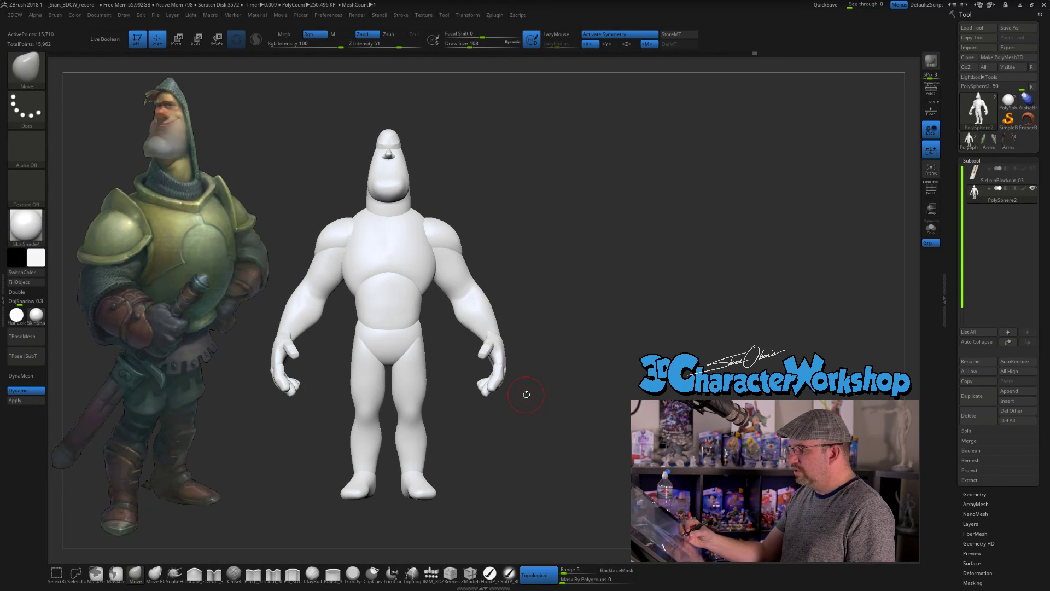
{"action": "left_click_drag", "start_coordinate": [576, 384], "coordinate": [552, 372], "text": "alt"}
Turn off topological masking for the Move brush and inspect the forearm and hand from behind and in front
{"action": "left_click", "coordinate": [541, 575]}
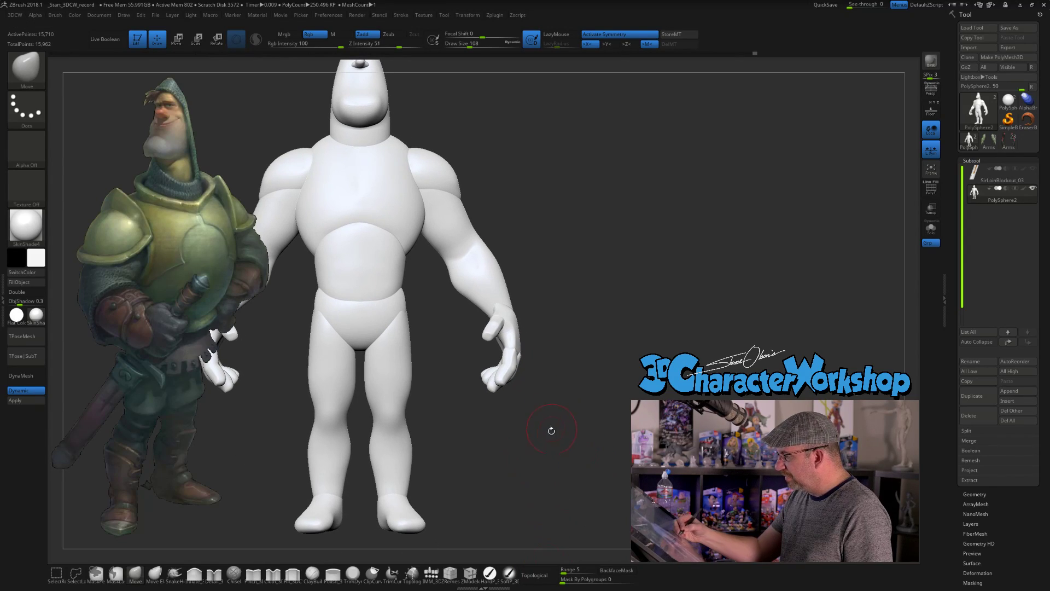
{"action": "left_click_drag", "start_coordinate": [579, 428], "coordinate": [569, 426]}
{"action": "mouse_move", "coordinate": [557, 386]}
{"action": "left_mouse_down", "text": "alt"}
{"action": "mouse_move", "coordinate": [538, 436]}
{"action": "mouse_move", "coordinate": [506, 417]}
{"action": "mouse_move", "coordinate": [539, 403]}
{"action": "mouse_move", "coordinate": [509, 386]}
{"action": "mouse_move", "coordinate": [532, 383]}
{"action": "mouse_move", "coordinate": [515, 399]}
{"action": "left_mouse_up", "text": "alt"}
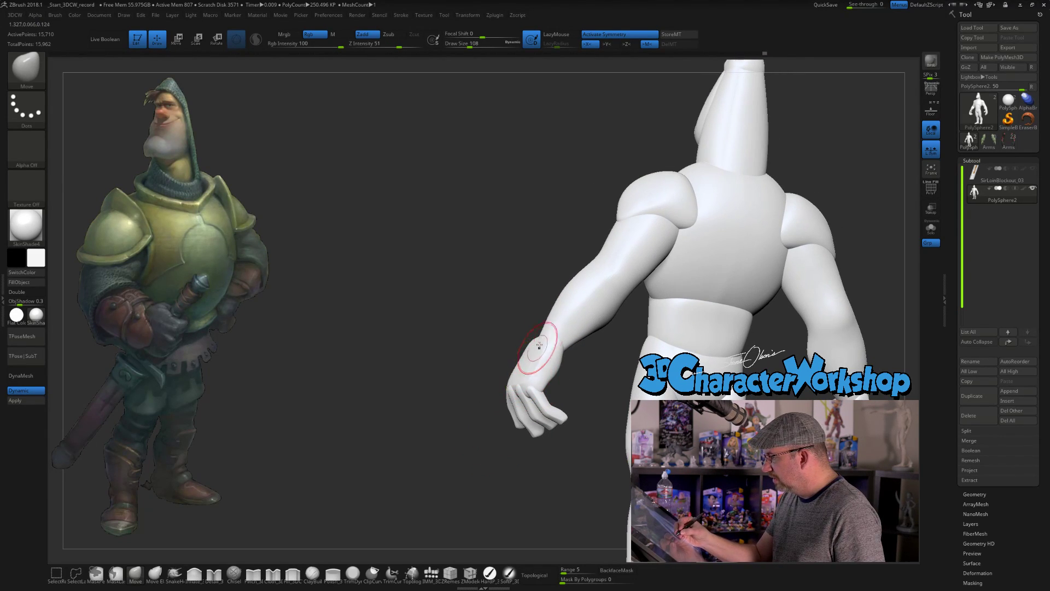
{"action": "mouse_move", "coordinate": [453, 429]}
{"action": "left_mouse_down"}
{"action": "mouse_move", "coordinate": [464, 430]}
{"action": "mouse_move", "coordinate": [461, 485]}
{"action": "mouse_move", "coordinate": [548, 481]}
{"action": "mouse_move", "coordinate": [557, 421]}
{"action": "left_mouse_up"}
{"action": "left_click_drag", "start_coordinate": [558, 370], "coordinate": [582, 385], "text": "shift"}
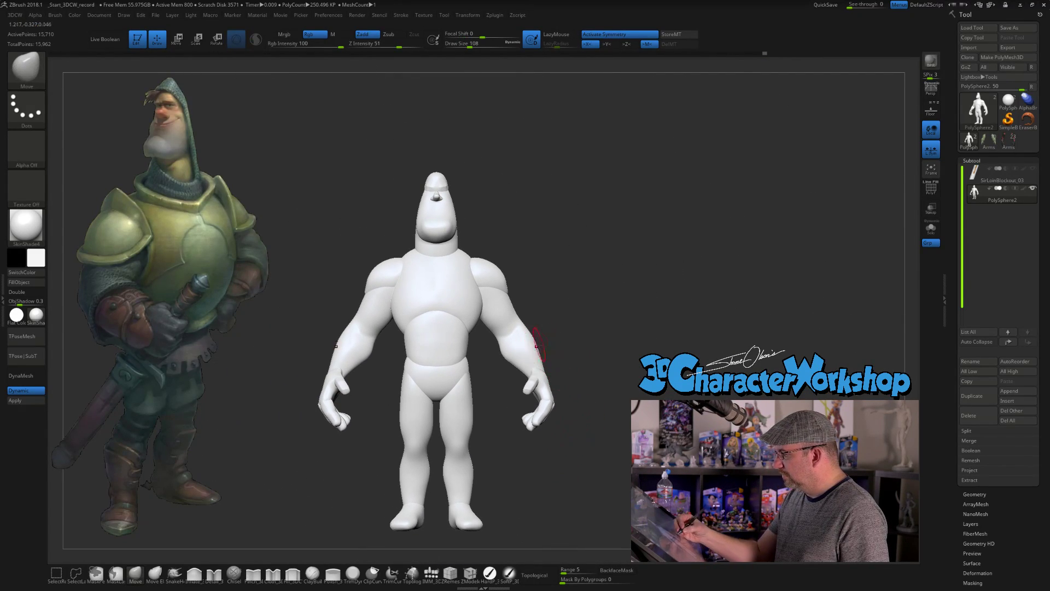
Hide the arm geometry between the shoulders and the hands with the lasso selection to isolate the hands
{"action": "key", "text": "ctrl+shift"}
{"action": "mouse_move", "coordinate": [550, 394]}
{"action": "left_mouse_down", "text": "ctrl+shift"}
{"action": "mouse_move", "coordinate": [504, 458]}
{"action": "mouse_move", "coordinate": [531, 452]}
{"action": "left_mouse_up", "text": "ctrl+shift"}
{"action": "mouse_move", "coordinate": [539, 360]}
{"action": "left_mouse_down", "text": "ctrl+shift"}
{"action": "mouse_move", "coordinate": [512, 452]}
{"action": "mouse_move", "coordinate": [496, 464]}
{"action": "mouse_move", "coordinate": [515, 464]}
{"action": "left_mouse_up", "text": "ctrl+shift"}
{"action": "mouse_move", "coordinate": [595, 419]}
{"action": "left_mouse_down", "text": "alt"}
{"action": "mouse_move", "coordinate": [559, 424]}
{"action": "mouse_move", "coordinate": [580, 437]}
{"action": "mouse_move", "coordinate": [573, 453]}
{"action": "left_mouse_up", "text": "alt"}
{"action": "left_click_drag", "start_coordinate": [532, 409], "coordinate": [534, 381], "text": "alt"}
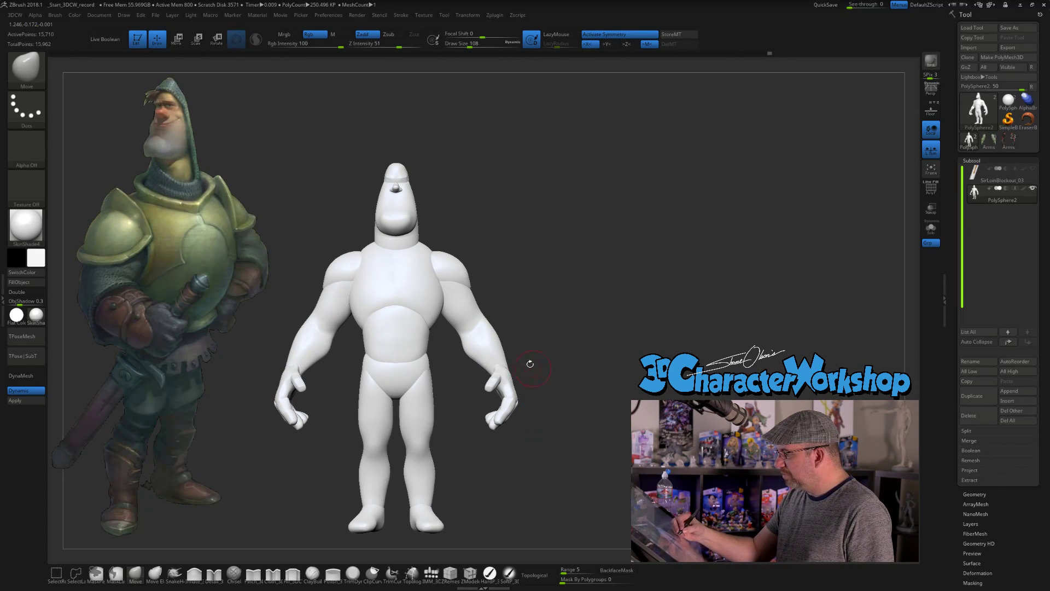
{"action": "left_click", "coordinate": [499, 353], "text": "ctrl+shift"}
{"action": "left_click", "coordinate": [502, 355], "text": "ctrl+shift"}
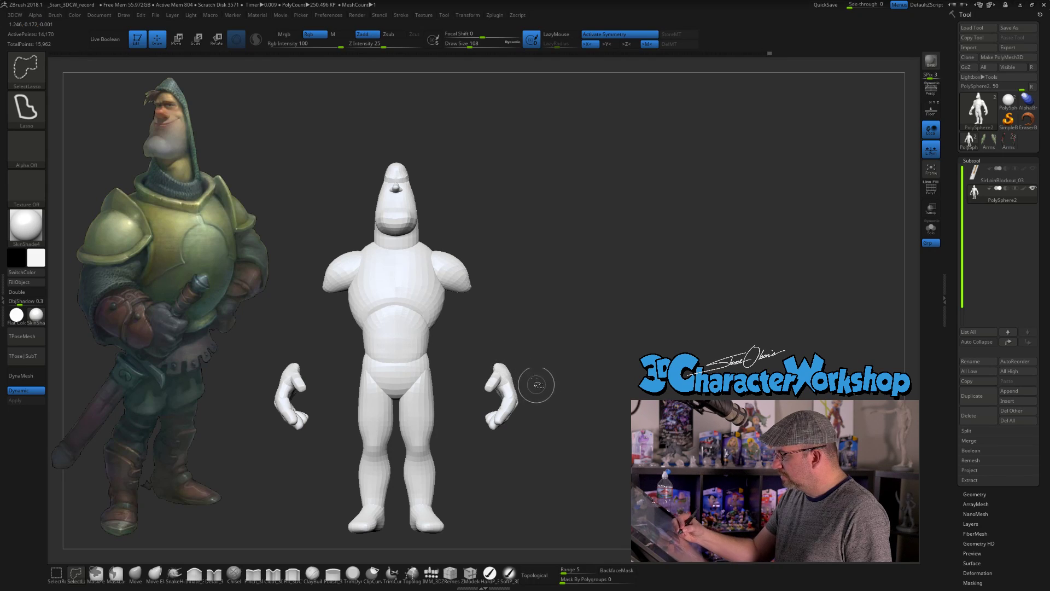
Mask the isolated hands, unhide the arms and invert the mask so only the hands stay editable
{"action": "mouse_move", "coordinate": [522, 347]}
{"action": "left_mouse_down", "text": "ctrl"}
{"action": "mouse_move", "coordinate": [449, 450]}
{"action": "mouse_move", "coordinate": [565, 398]}
{"action": "left_mouse_up", "text": "ctrl"}
{"action": "left_click", "coordinate": [580, 409], "text": "ctrl+shift"}
{"action": "left_click", "coordinate": [581, 439], "text": "ctrl"}
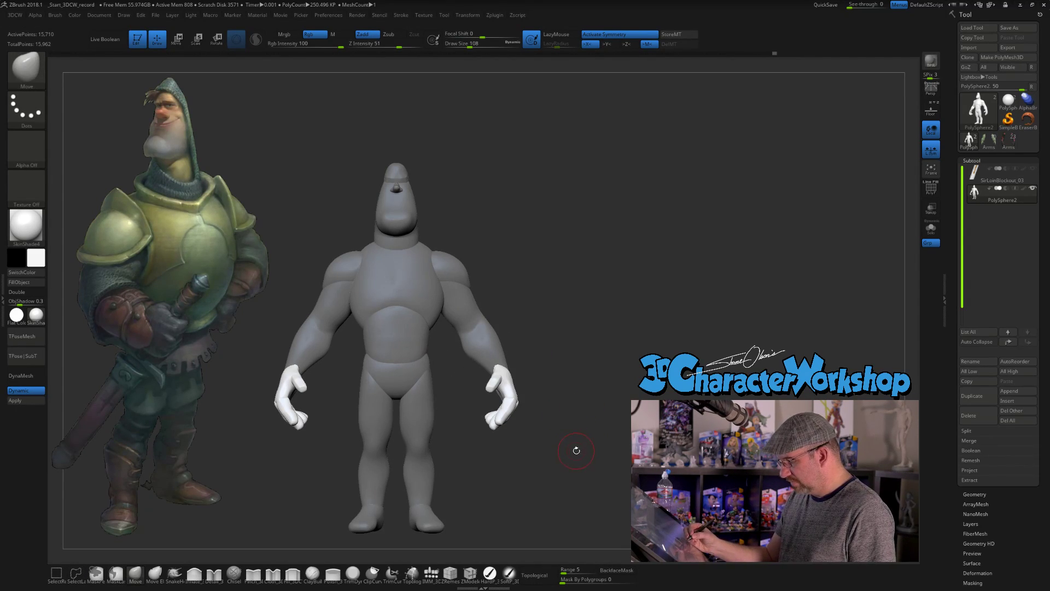
Rotate the unmasked hands at the wrists with the gizmo, checking their pose from a three-quarter and front view
{"action": "key", "text": "e"}
{"action": "left_click_drag", "start_coordinate": [532, 338], "coordinate": [554, 454]}
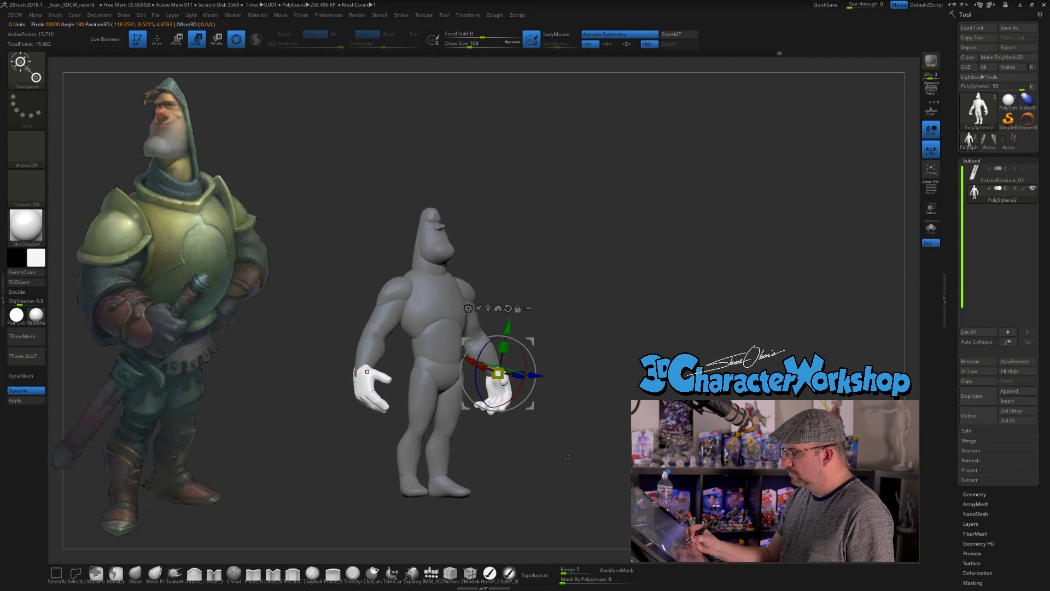
{"action": "mouse_move", "coordinate": [521, 379]}
{"action": "left_mouse_down"}
{"action": "mouse_move", "coordinate": [508, 381]}
{"action": "mouse_move", "coordinate": [556, 400]}
{"action": "mouse_move", "coordinate": [420, 453]}
{"action": "mouse_move", "coordinate": [498, 459]}
{"action": "left_mouse_up"}
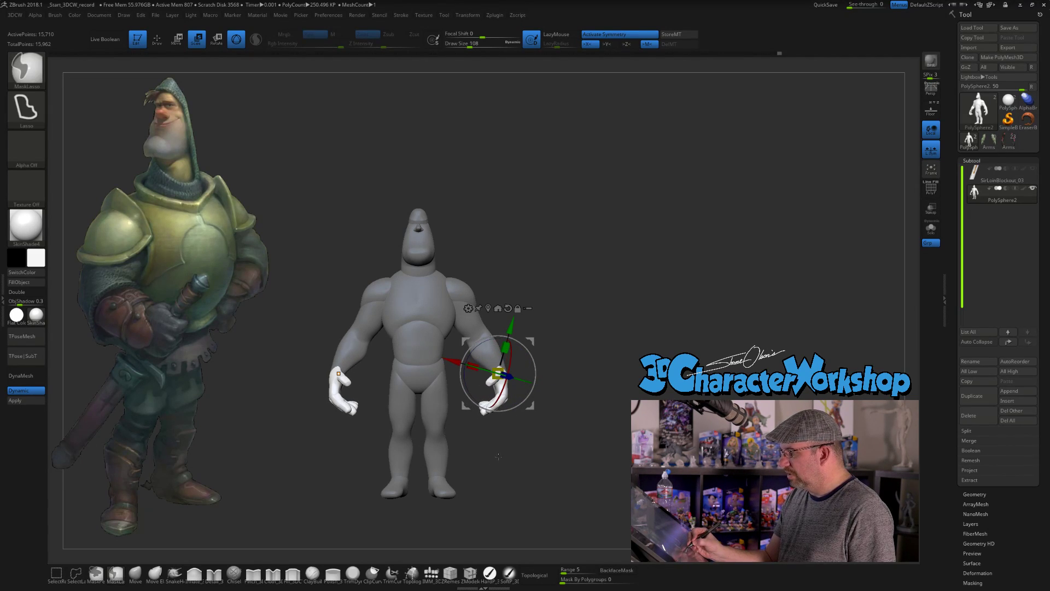
{"action": "left_click_drag", "start_coordinate": [524, 381], "coordinate": [531, 382]}
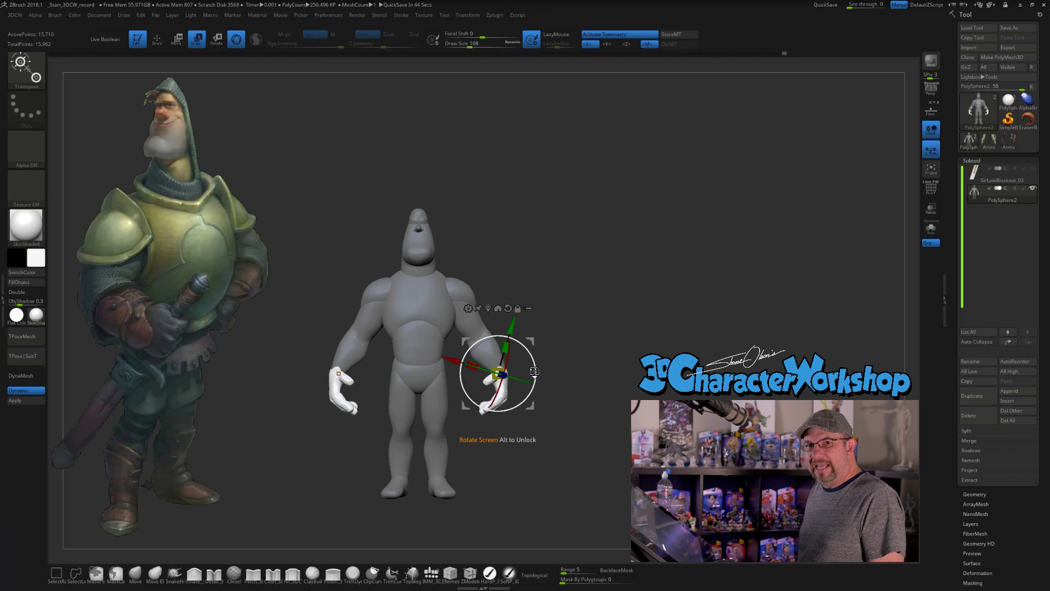
{"action": "left_click_drag", "start_coordinate": [534, 371], "coordinate": [512, 377]}
{"action": "left_click_drag", "start_coordinate": [530, 342], "coordinate": [529, 343]}
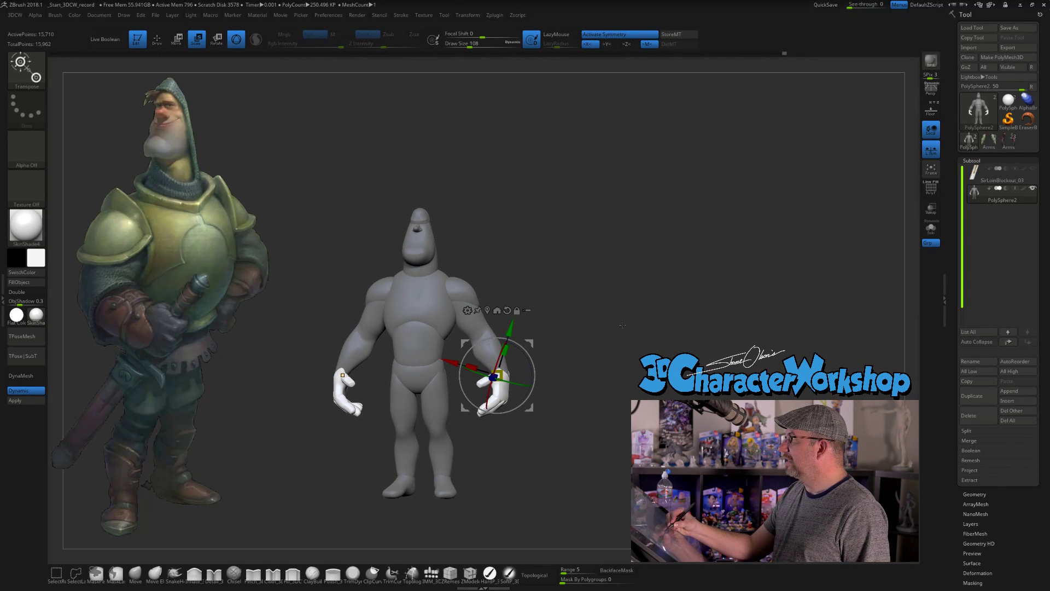
Rotate the unmasked hands slightly at the wrists as seen from the side of the body
{"action": "mouse_move", "coordinate": [623, 324]}
{"action": "left_mouse_down", "text": "alt"}
{"action": "mouse_move", "coordinate": [622, 362]}
{"action": "mouse_move", "coordinate": [621, 321]}
{"action": "mouse_move", "coordinate": [565, 322]}
{"action": "mouse_move", "coordinate": [628, 303]}
{"action": "mouse_move", "coordinate": [570, 324]}
{"action": "mouse_move", "coordinate": [596, 311]}
{"action": "mouse_move", "coordinate": [597, 325]}
{"action": "mouse_move", "coordinate": [634, 337]}
{"action": "mouse_move", "coordinate": [566, 350]}
{"action": "mouse_move", "coordinate": [584, 357]}
{"action": "mouse_move", "coordinate": [580, 376]}
{"action": "left_mouse_up", "text": "alt"}
{"action": "key", "text": "q"}
{"action": "left_click_drag", "start_coordinate": [580, 375], "coordinate": [561, 361], "text": "alt"}
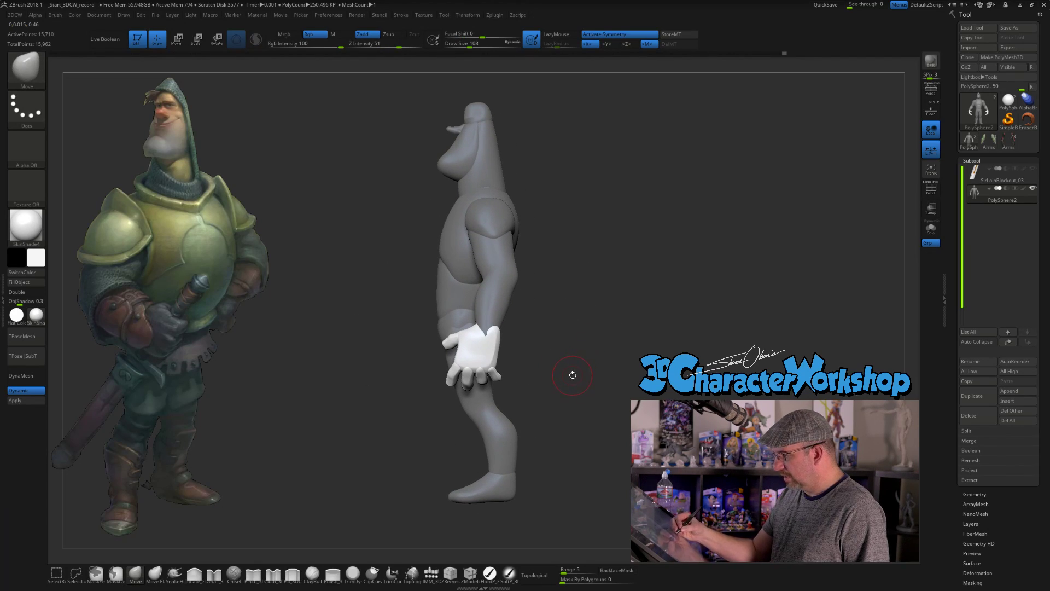
{"action": "key", "text": "e"}
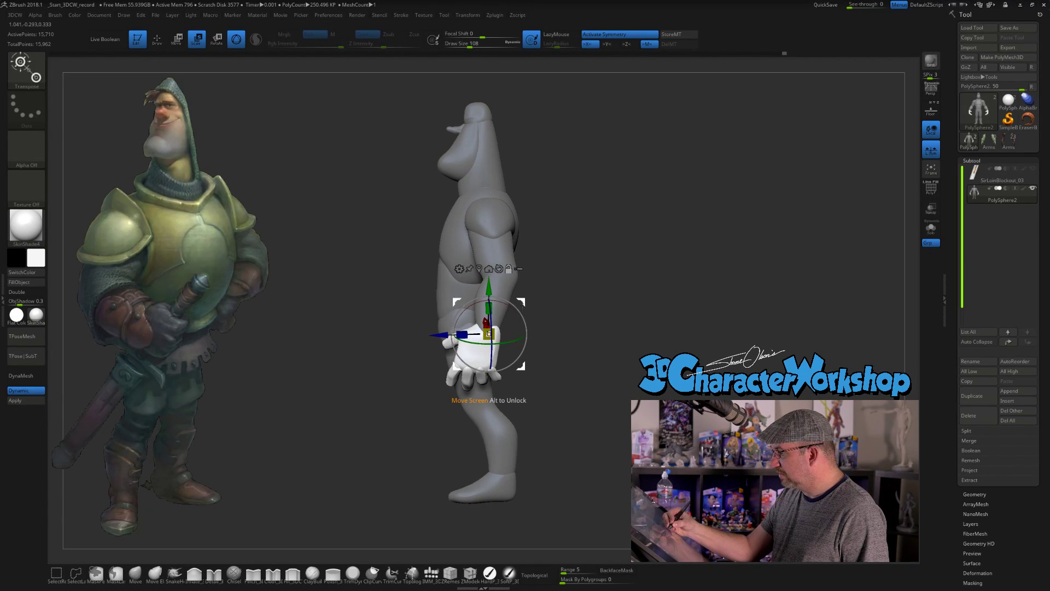
{"action": "mouse_move", "coordinate": [524, 331]}
{"action": "left_mouse_down"}
{"action": "mouse_move", "coordinate": [587, 333]}
{"action": "mouse_move", "coordinate": [606, 323]}
{"action": "mouse_move", "coordinate": [559, 327]}
{"action": "mouse_move", "coordinate": [591, 326]}
{"action": "mouse_move", "coordinate": [556, 347]}
{"action": "mouse_move", "coordinate": [528, 342]}
{"action": "left_mouse_up"}
Turn topological masking on for the Move brush and invert the mask so the hands are protected
{"action": "key", "text": "q"}
{"action": "left_click", "coordinate": [538, 574]}
{"action": "left_click", "coordinate": [526, 336], "text": "ctrl"}
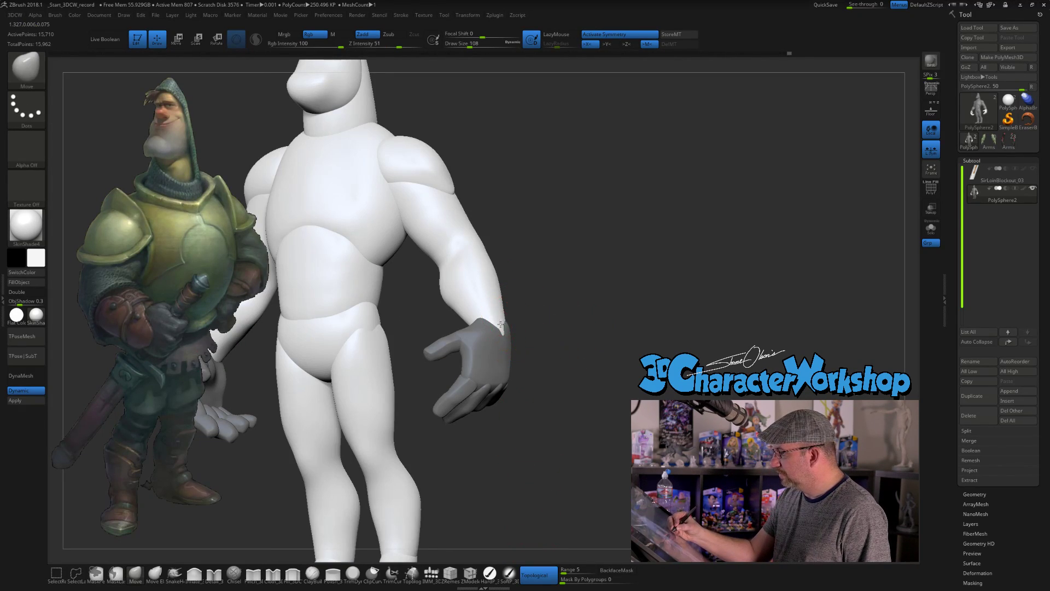
Check the wrists from behind, clear the mask from the hands and save the tool
{"action": "left_click_drag", "start_coordinate": [537, 331], "coordinate": [517, 314]}
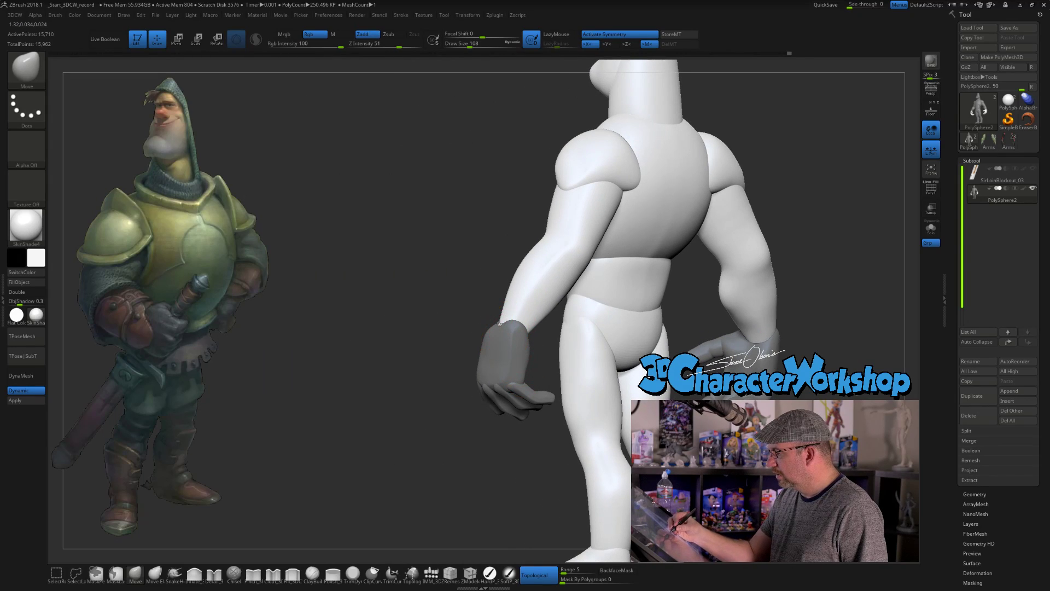
{"action": "mouse_move", "coordinate": [444, 453]}
{"action": "left_mouse_down"}
{"action": "mouse_move", "coordinate": [412, 456]}
{"action": "mouse_move", "coordinate": [592, 360]}
{"action": "mouse_move", "coordinate": [604, 375]}
{"action": "left_mouse_up"}
{"action": "key", "text": "f"}
{"action": "mouse_move", "coordinate": [580, 341]}
{"action": "left_mouse_down"}
{"action": "mouse_move", "coordinate": [653, 336]}
{"action": "mouse_move", "coordinate": [607, 331]}
{"action": "mouse_move", "coordinate": [580, 350]}
{"action": "left_mouse_up"}
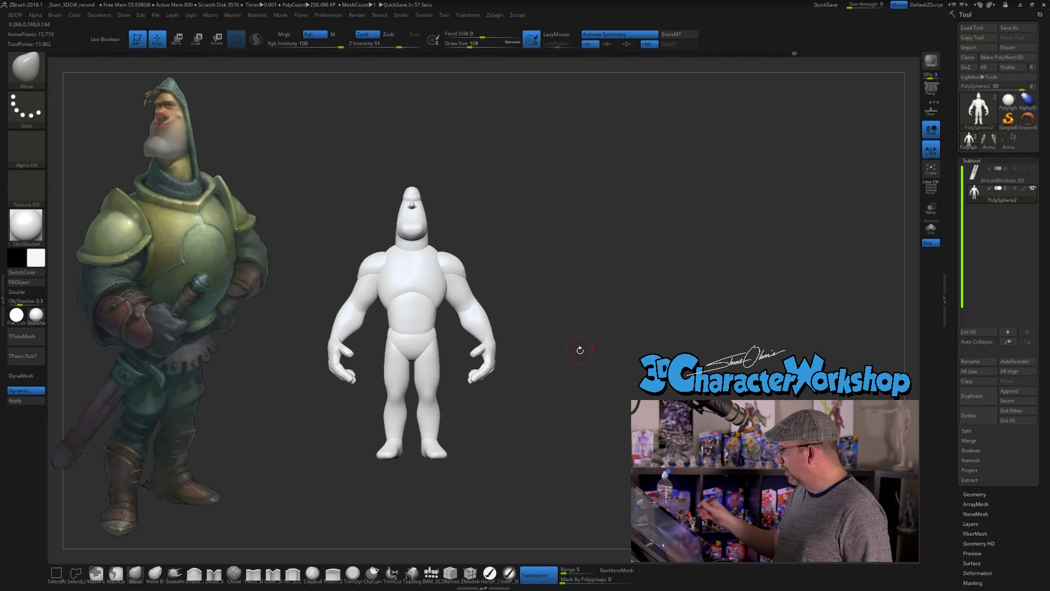
{"action": "left_click_drag", "start_coordinate": [596, 267], "coordinate": [640, 247], "text": "alt"}
{"action": "left_click", "coordinate": [1009, 28]}
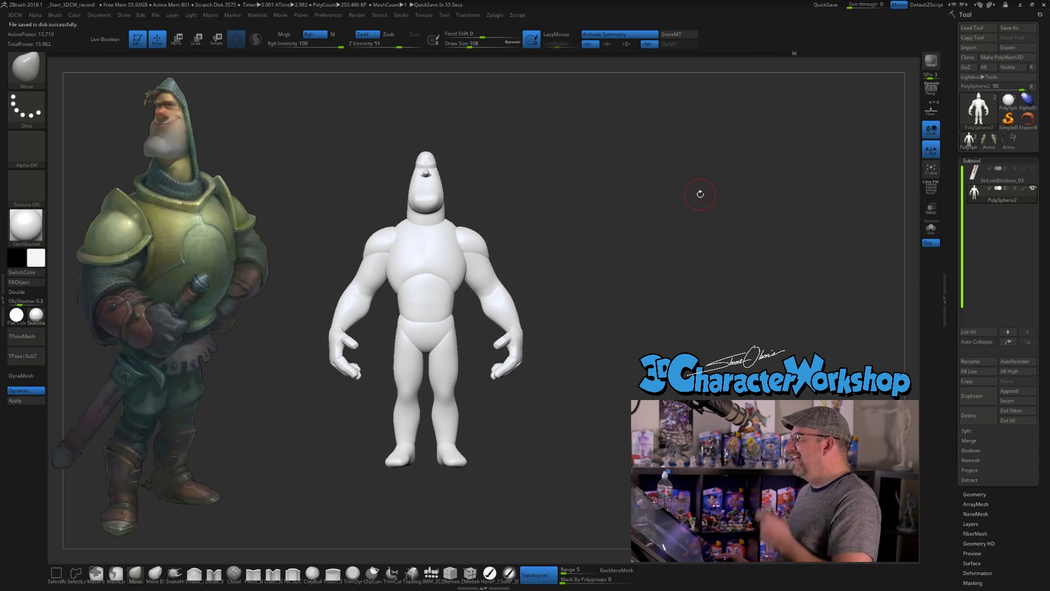
Enlarge the Move brush to a draw size of 251 and refine the shoulder and upper arm from the side
{"action": "key", "text": "s"}
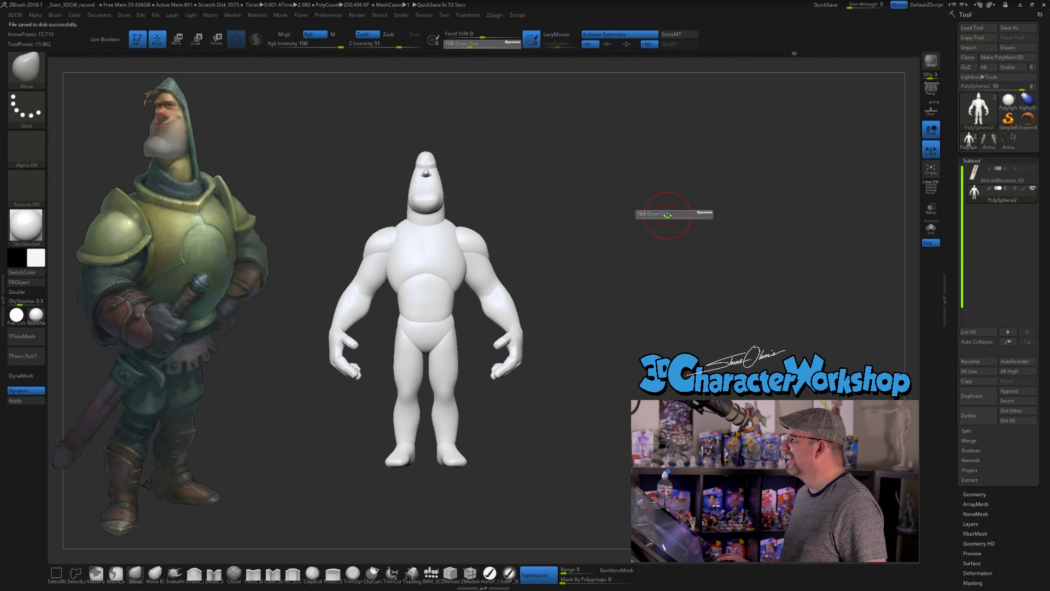
{"action": "left_click_drag", "start_coordinate": [667, 215], "coordinate": [669, 218]}
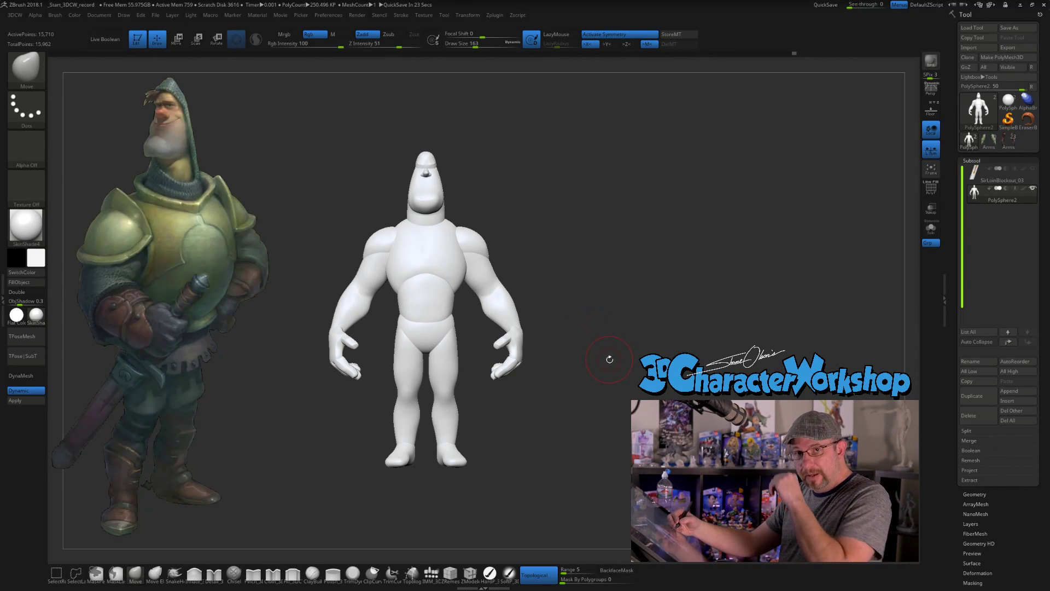
{"action": "right_click_drag", "start_coordinate": [623, 349], "coordinate": [603, 322], "text": "ctrl"}
{"action": "mouse_move", "coordinate": [604, 321]}
{"action": "left_mouse_down"}
{"action": "mouse_move", "coordinate": [618, 331]}
{"action": "mouse_move", "coordinate": [623, 317]}
{"action": "mouse_move", "coordinate": [621, 304]}
{"action": "mouse_move", "coordinate": [600, 308]}
{"action": "mouse_move", "coordinate": [607, 303]}
{"action": "left_mouse_up"}
{"action": "key", "text": "s"}
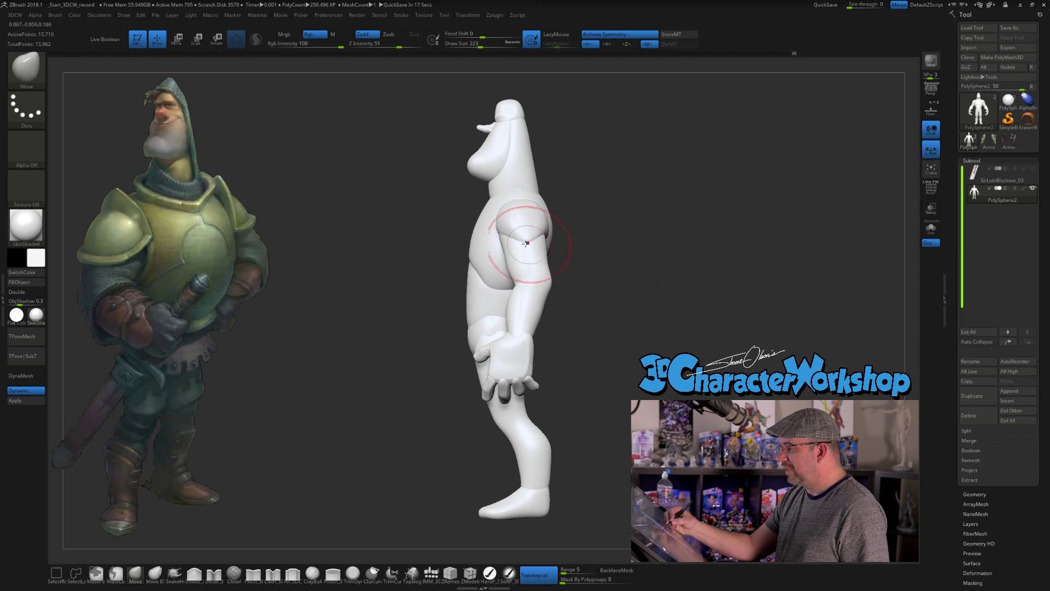
{"action": "key", "text": "s"}
{"action": "left_click_drag", "start_coordinate": [502, 224], "coordinate": [504, 223]}
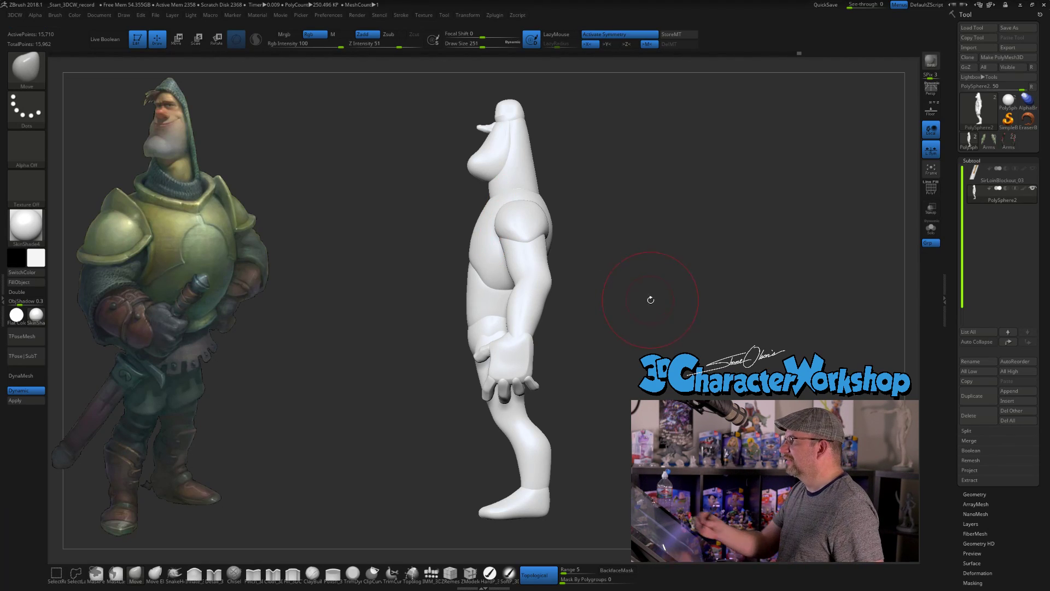
Turn on the polyframe display to show the body's wireframe and polygroups from the front
{"action": "mouse_move", "coordinate": [658, 291]}
{"action": "left_mouse_down"}
{"action": "mouse_move", "coordinate": [681, 282]}
{"action": "mouse_move", "coordinate": [659, 290]}
{"action": "mouse_move", "coordinate": [677, 274]}
{"action": "mouse_move", "coordinate": [632, 300]}
{"action": "left_mouse_up"}
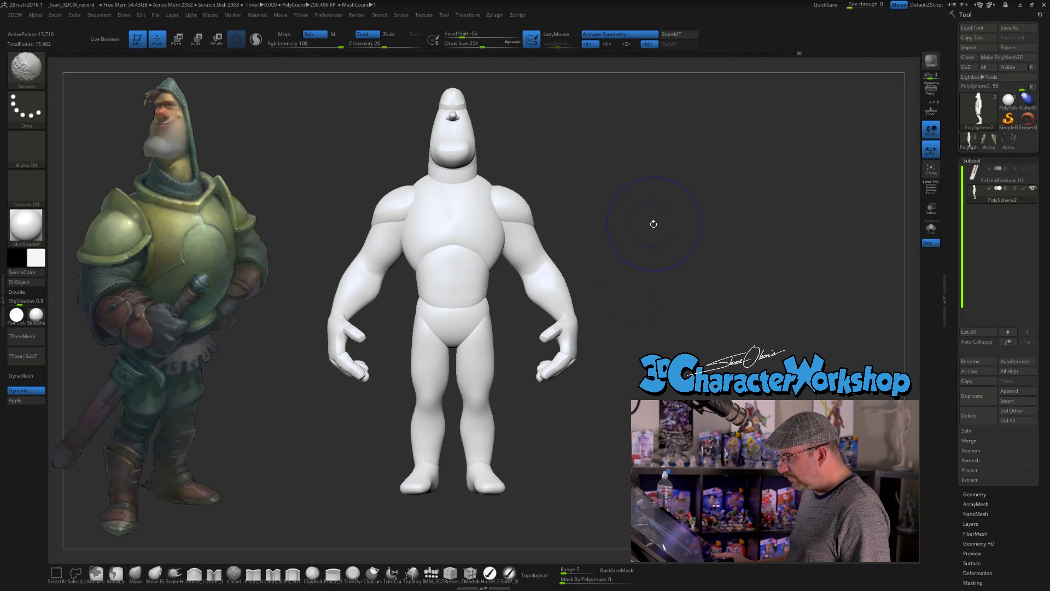
{"action": "key", "text": "shift+f"}
{"action": "left_click_drag", "start_coordinate": [677, 246], "coordinate": [663, 254]}
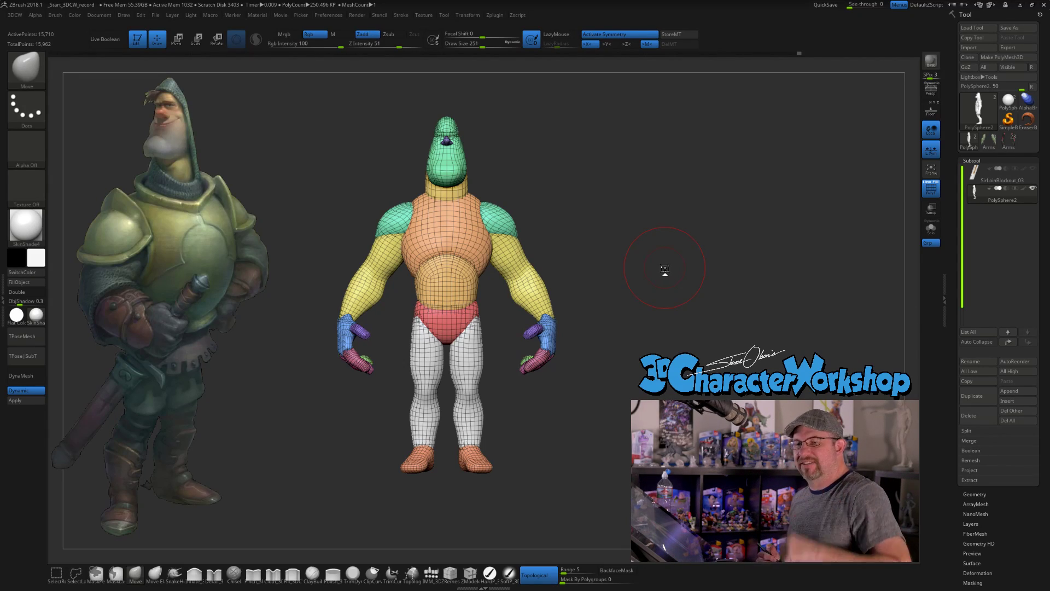
{"action": "left_click_drag", "start_coordinate": [662, 302], "coordinate": [645, 350]}
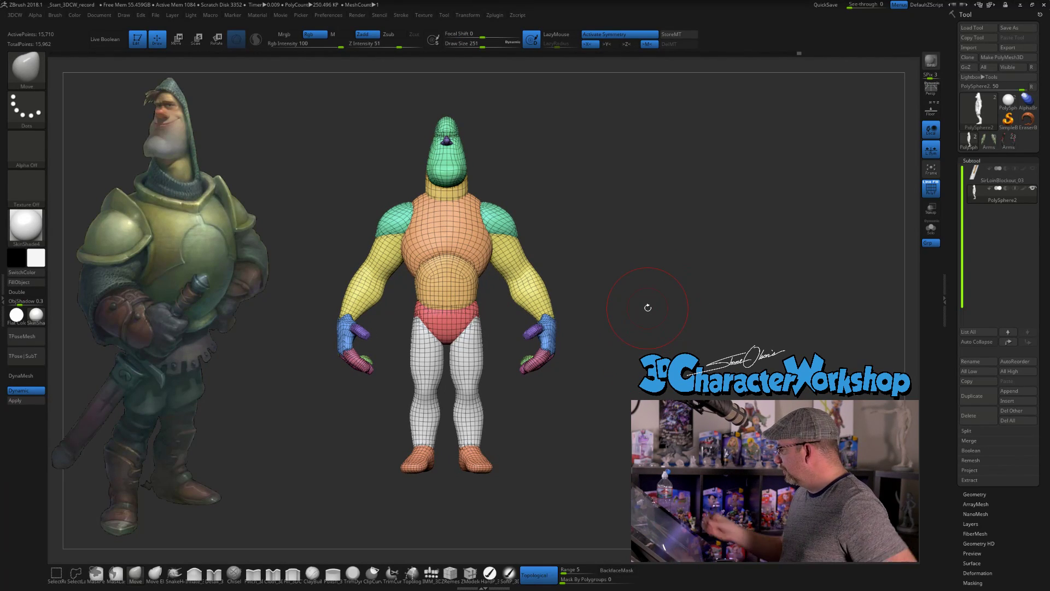
Duplicate the body subtool twice and apply dynamic subdivision to the newest copy
{"action": "left_click", "coordinate": [972, 396]}
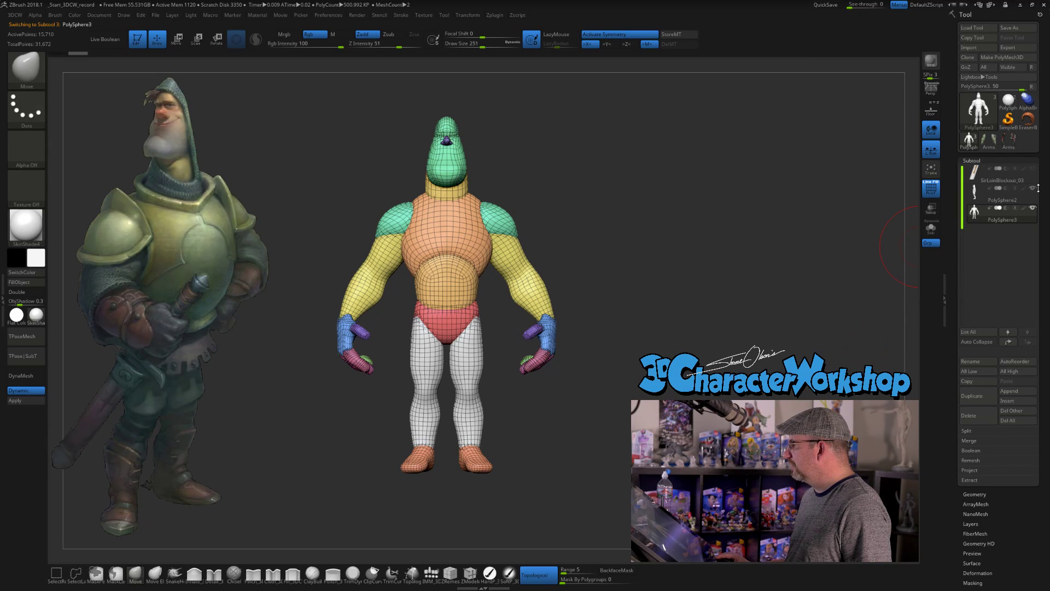
{"action": "mouse_move", "coordinate": [617, 162]}
{"action": "left_mouse_down"}
{"action": "mouse_move", "coordinate": [684, 164]}
{"action": "mouse_move", "coordinate": [622, 169]}
{"action": "left_mouse_up"}
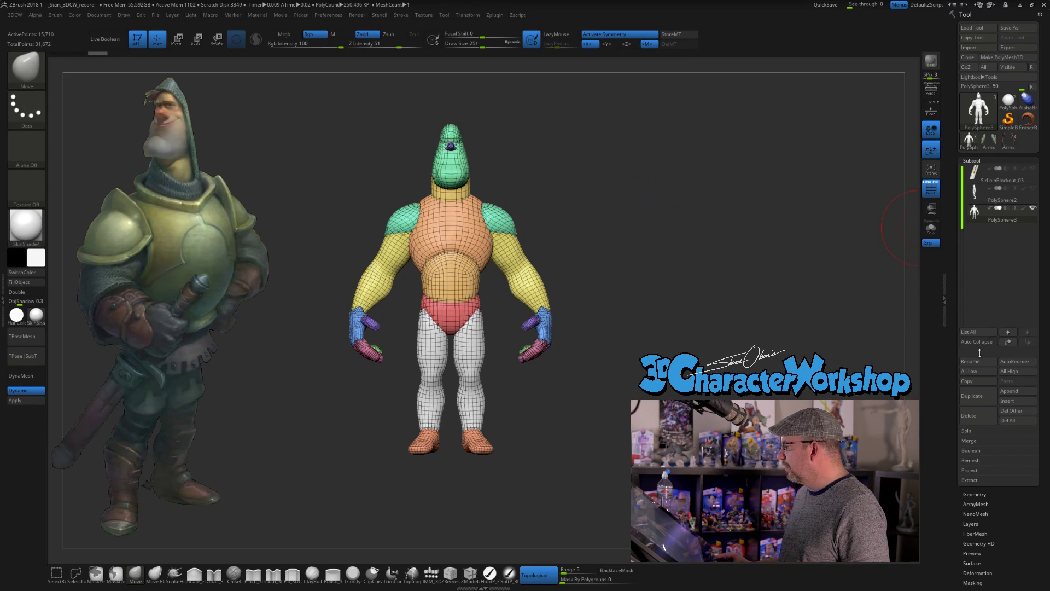
{"action": "left_click", "coordinate": [976, 396]}
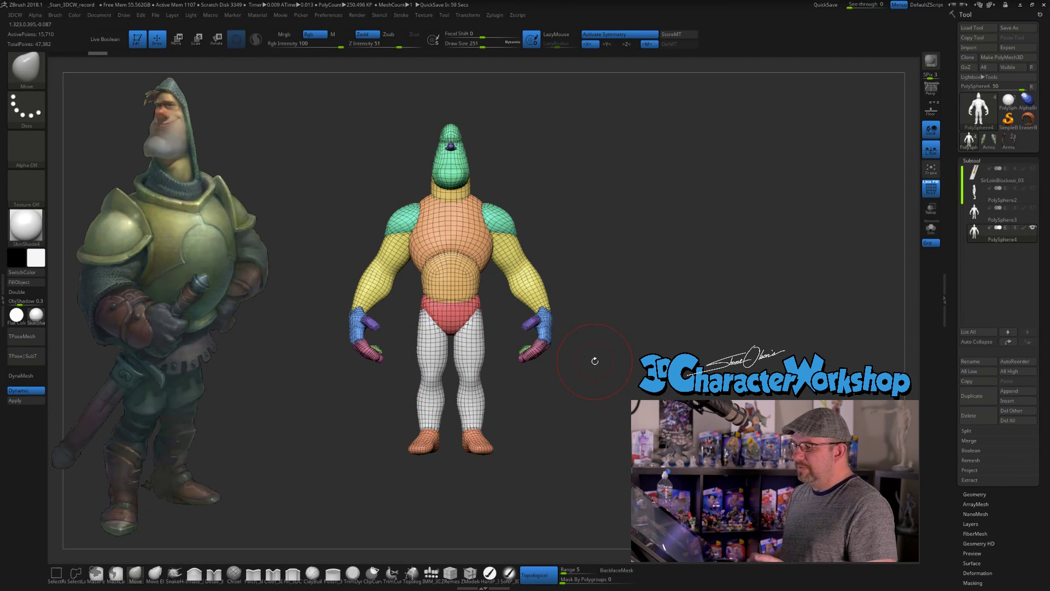
{"action": "left_click", "coordinate": [15, 400]}
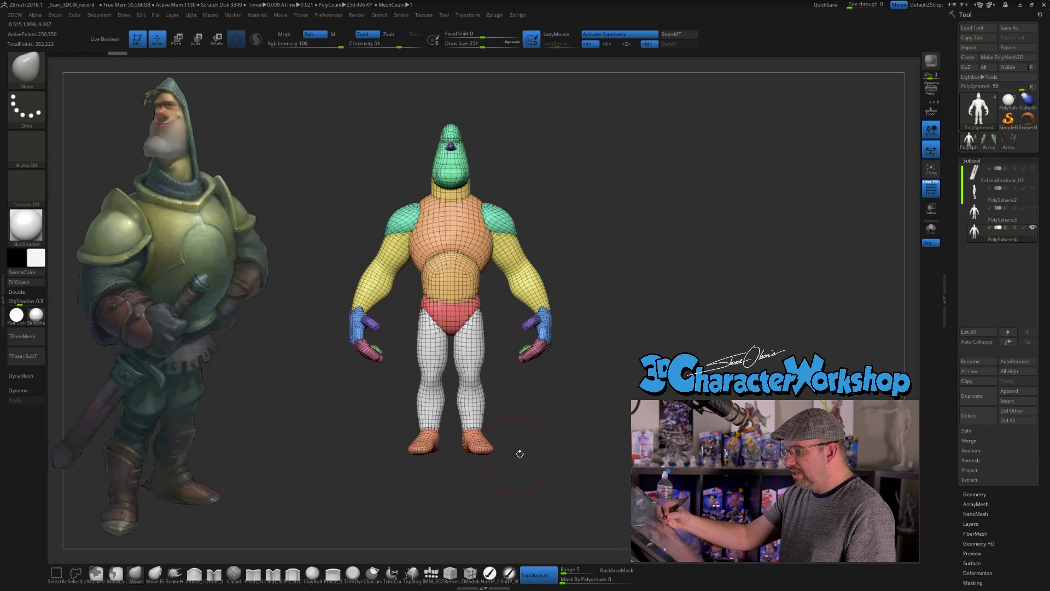
{"action": "left_click_drag", "start_coordinate": [953, 336], "coordinate": [956, 275]}
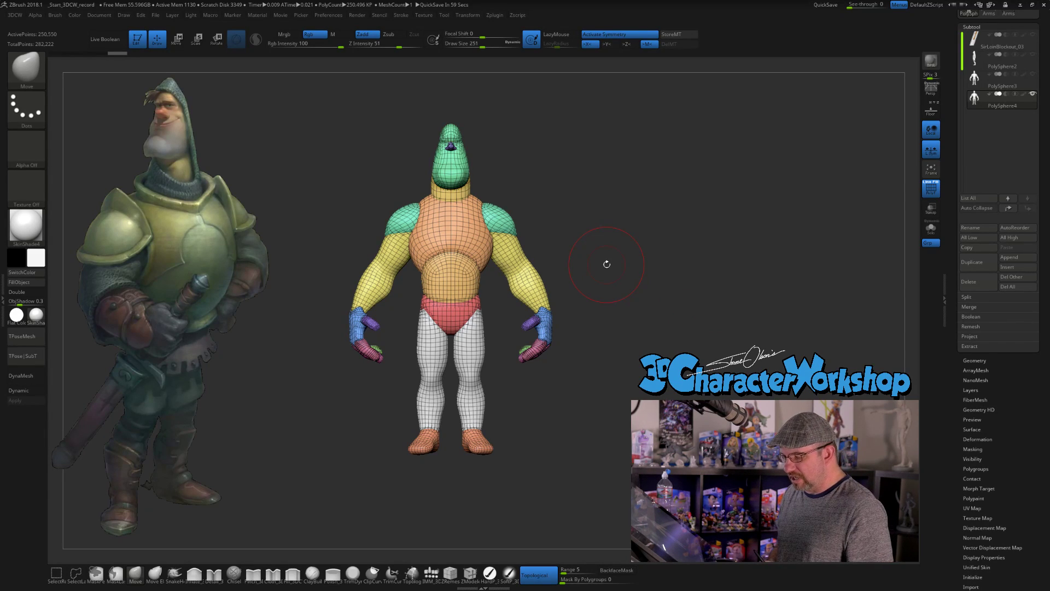
Center the gizmo on the newest body copy, reset its orientation and try Remesh By Dynamesh
{"action": "key", "text": "w"}
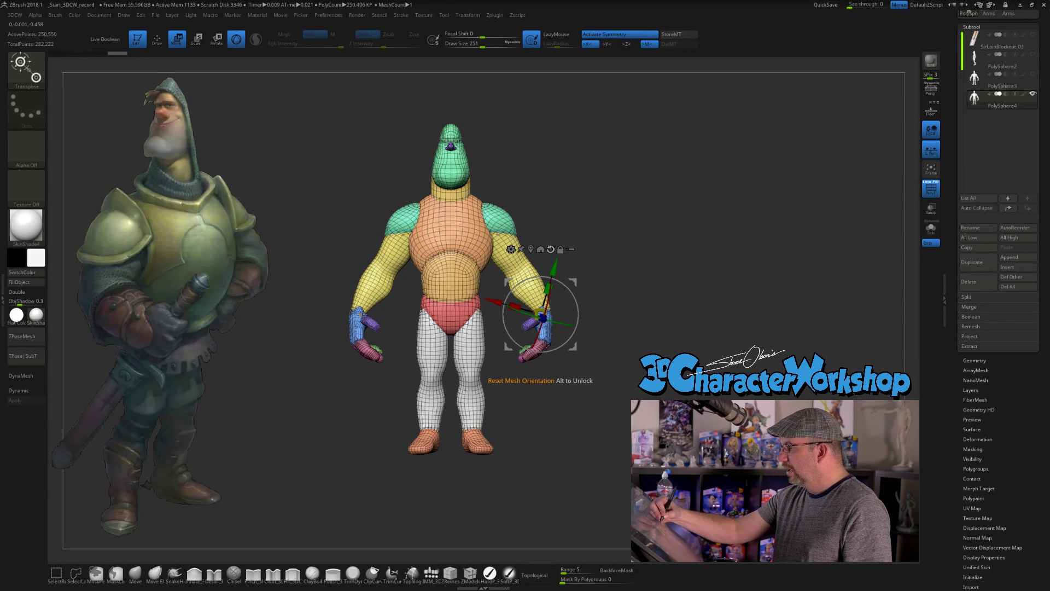
{"action": "left_click", "coordinate": [540, 249]}
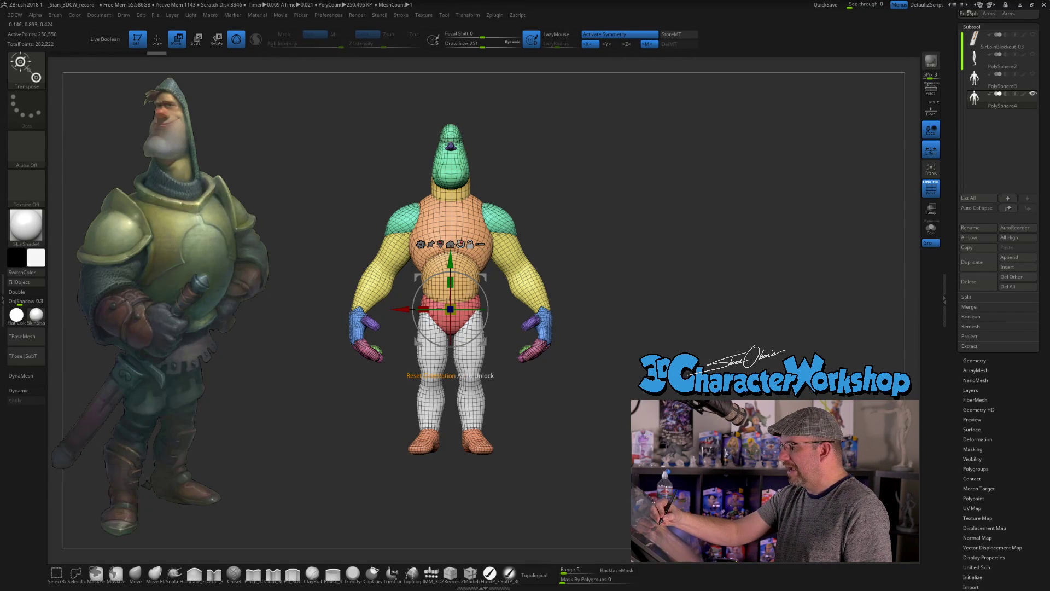
{"action": "left_click", "coordinate": [420, 244]}
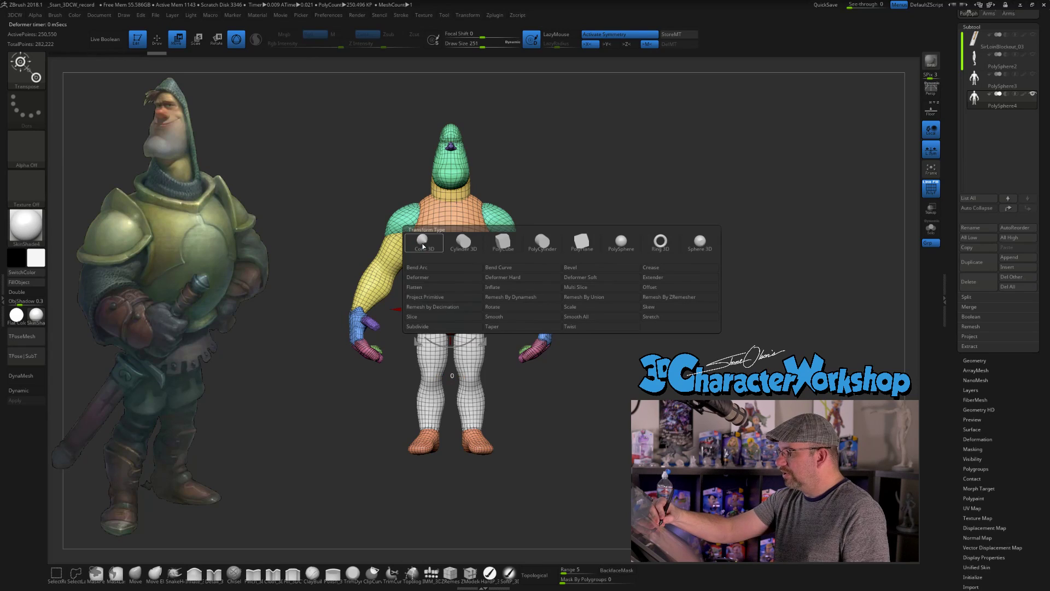
{"action": "left_click", "coordinate": [536, 297]}
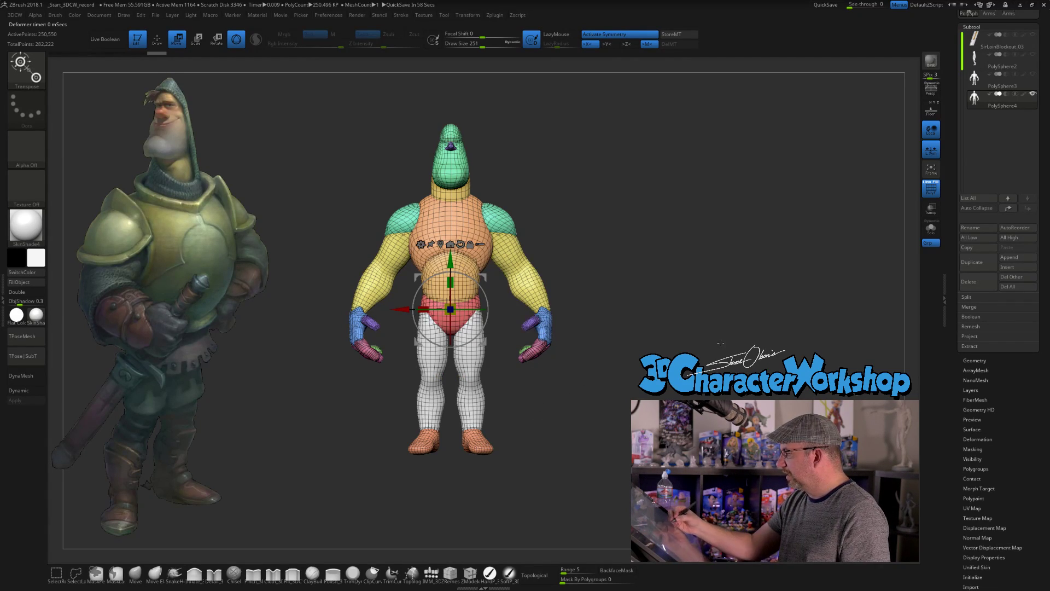
Delete the lower subdivision levels of the newest body copy
{"action": "left_click", "coordinate": [975, 360]}
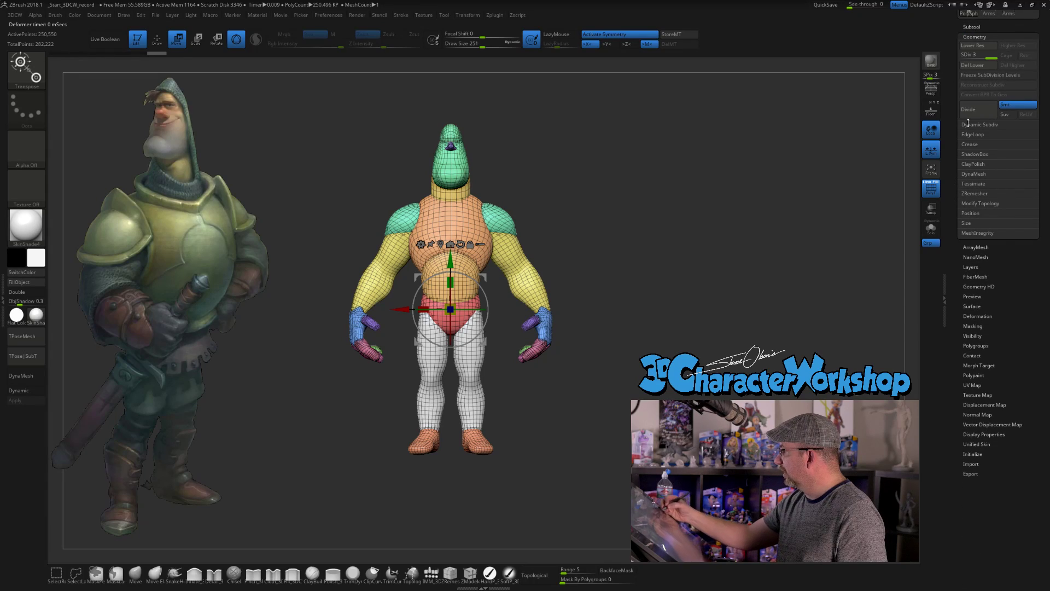
{"action": "left_click", "coordinate": [977, 66]}
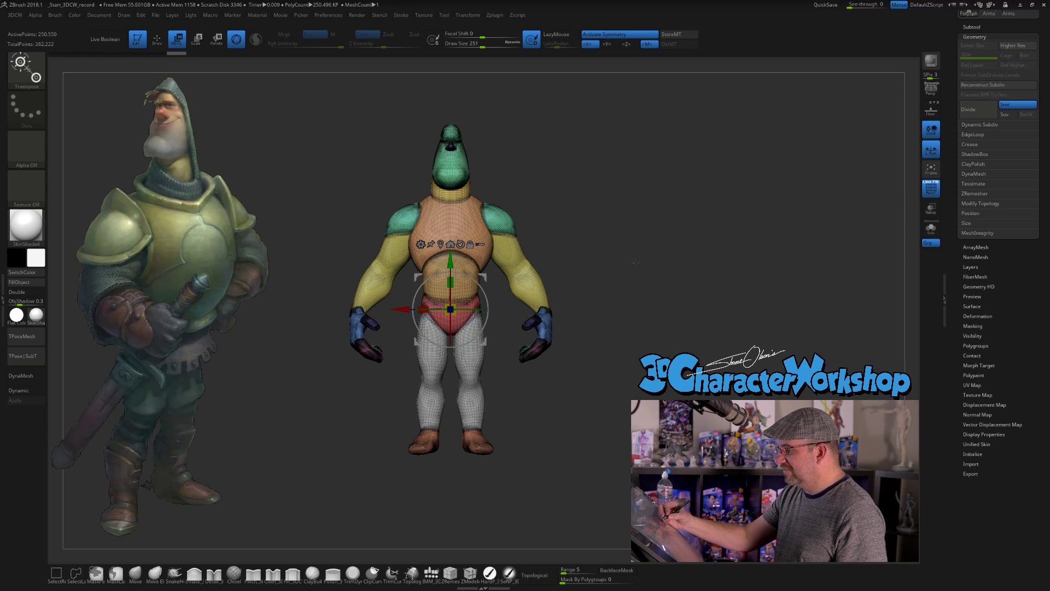
Apply the Remesh By Dynamesh deformer to the polygrouped blockout figure
{"action": "left_click_drag", "start_coordinate": [632, 266], "coordinate": [633, 283], "text": "alt"}
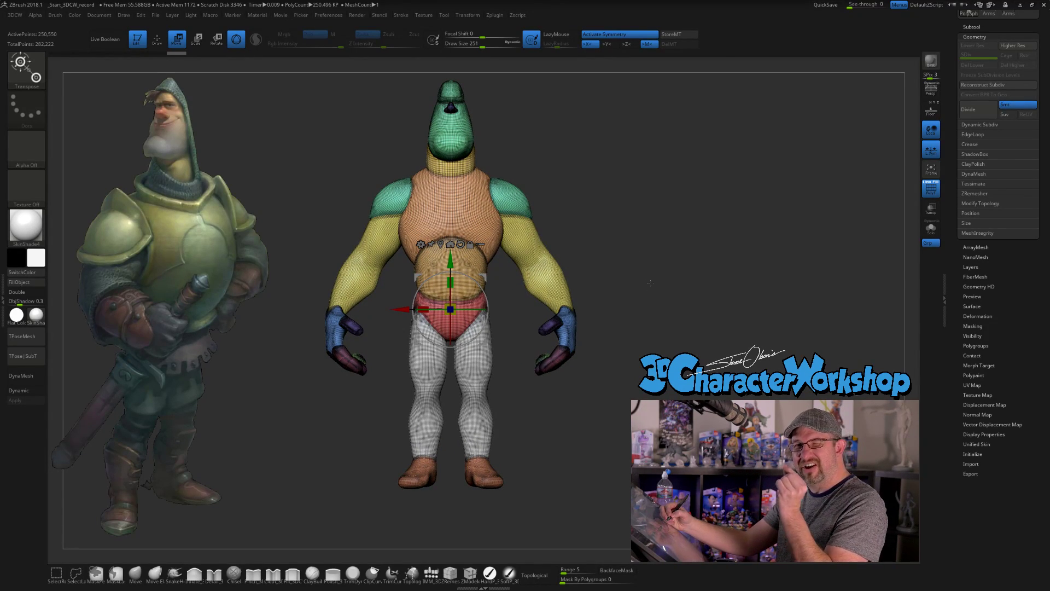
{"action": "left_click_drag", "start_coordinate": [651, 274], "coordinate": [636, 314], "text": "alt"}
{"action": "mouse_move", "coordinate": [615, 249]}
{"action": "left_mouse_down", "text": "alt"}
{"action": "mouse_move", "coordinate": [615, 269]}
{"action": "mouse_move", "coordinate": [614, 235]}
{"action": "left_mouse_up", "text": "alt"}
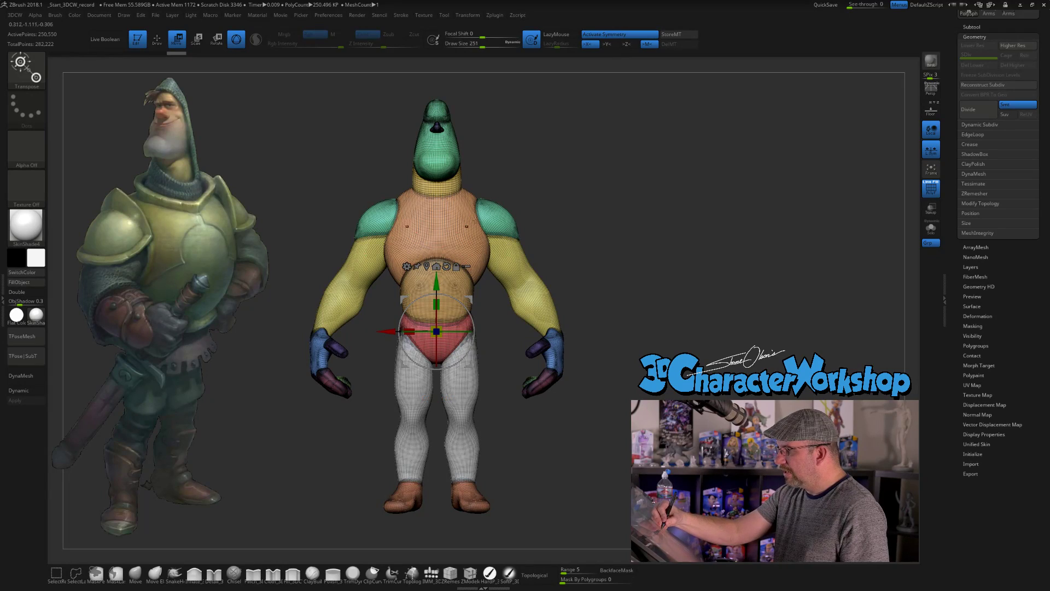
{"action": "left_click_drag", "start_coordinate": [579, 253], "coordinate": [570, 291], "text": "alt"}
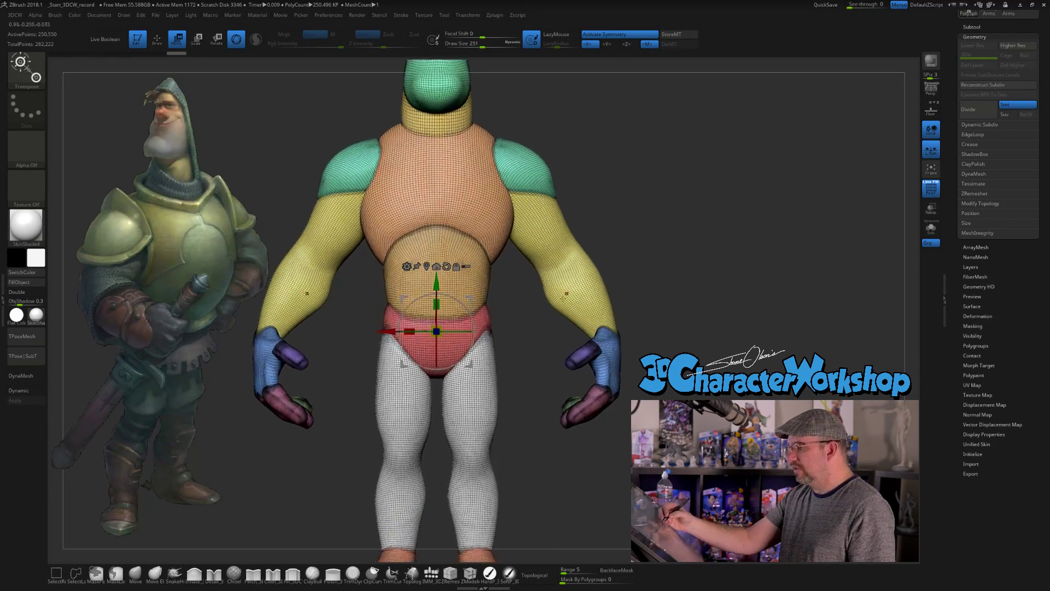
{"action": "left_click_drag", "start_coordinate": [585, 235], "coordinate": [572, 228], "text": "alt"}
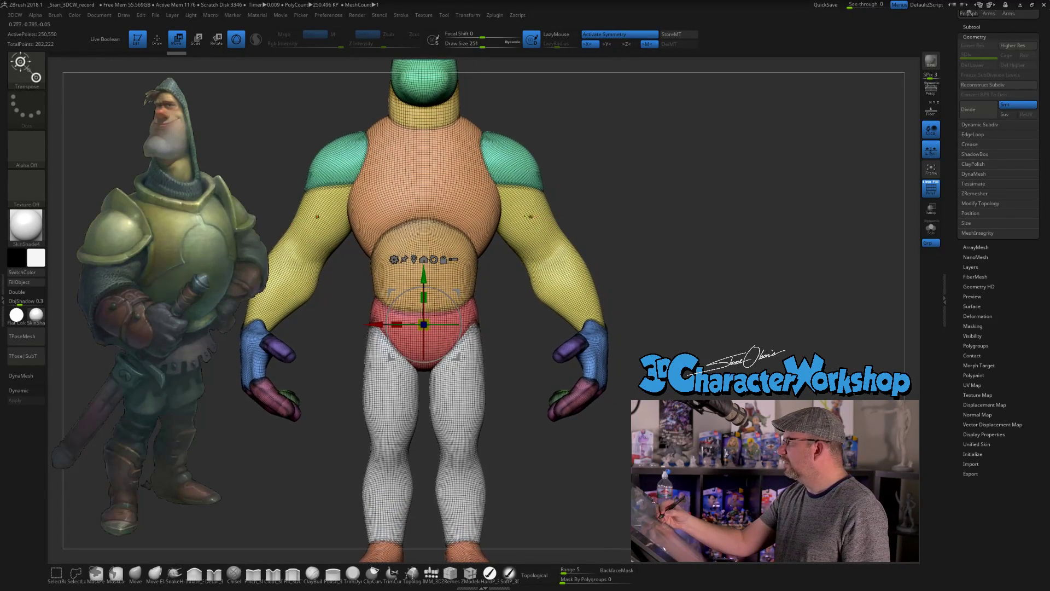
{"action": "left_click", "coordinate": [394, 259]}
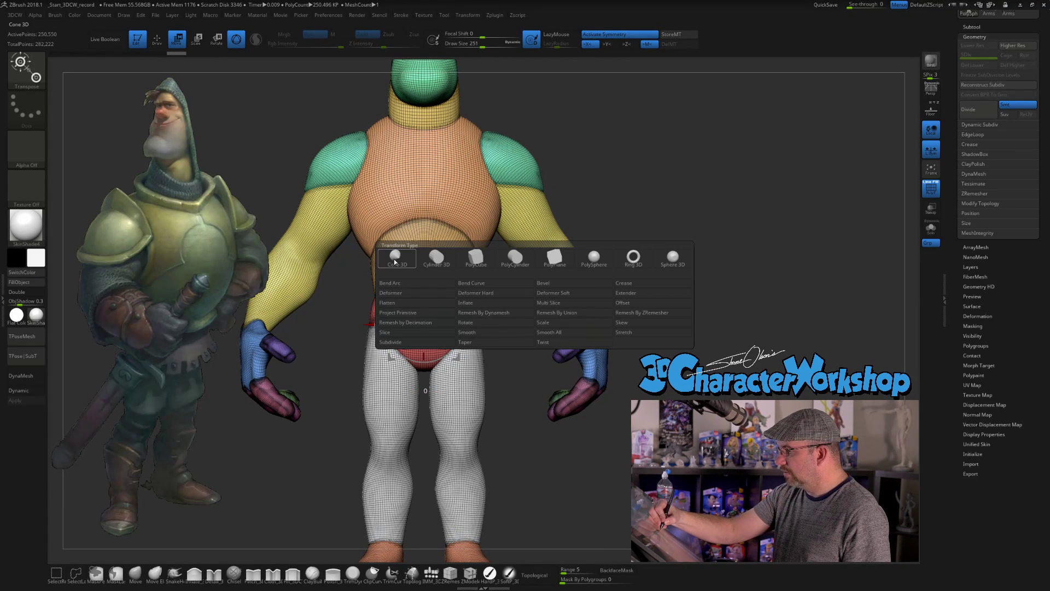
{"action": "left_click", "coordinate": [500, 313]}
{"action": "left_click_drag", "start_coordinate": [640, 279], "coordinate": [621, 331], "text": "alt"}
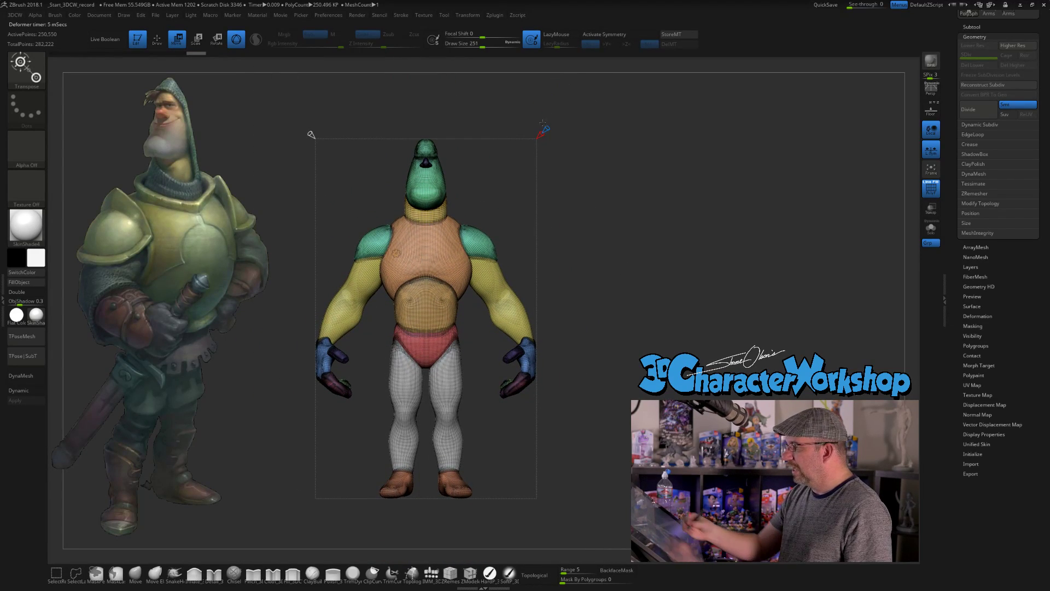
Examine the remesh handles around the figure from several angles and show the DynaMesh settings
{"action": "left_click_drag", "start_coordinate": [565, 195], "coordinate": [589, 198]}
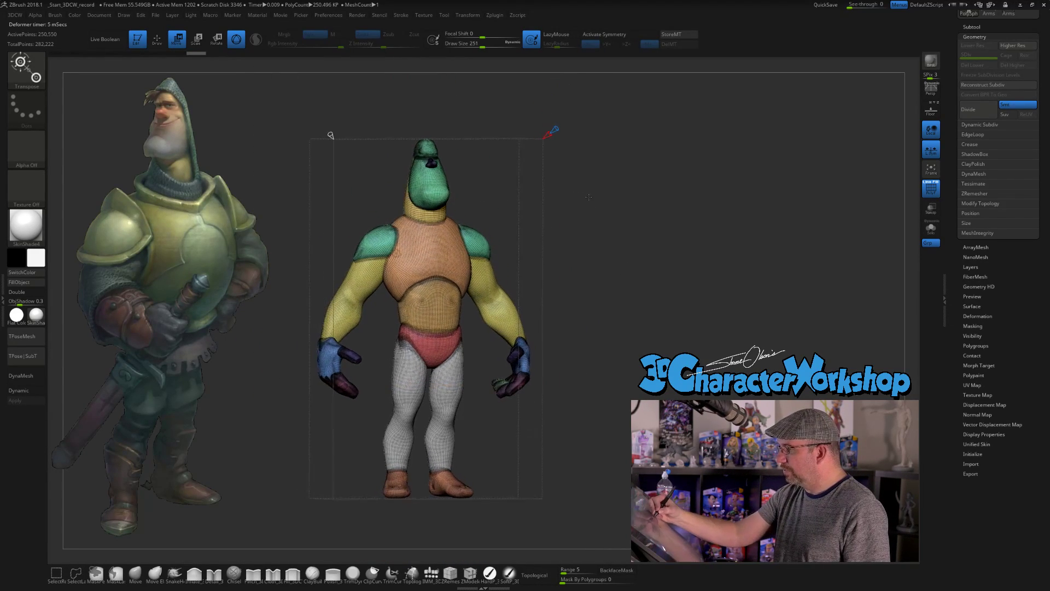
{"action": "left_click_drag", "start_coordinate": [330, 135], "coordinate": [340, 325]}
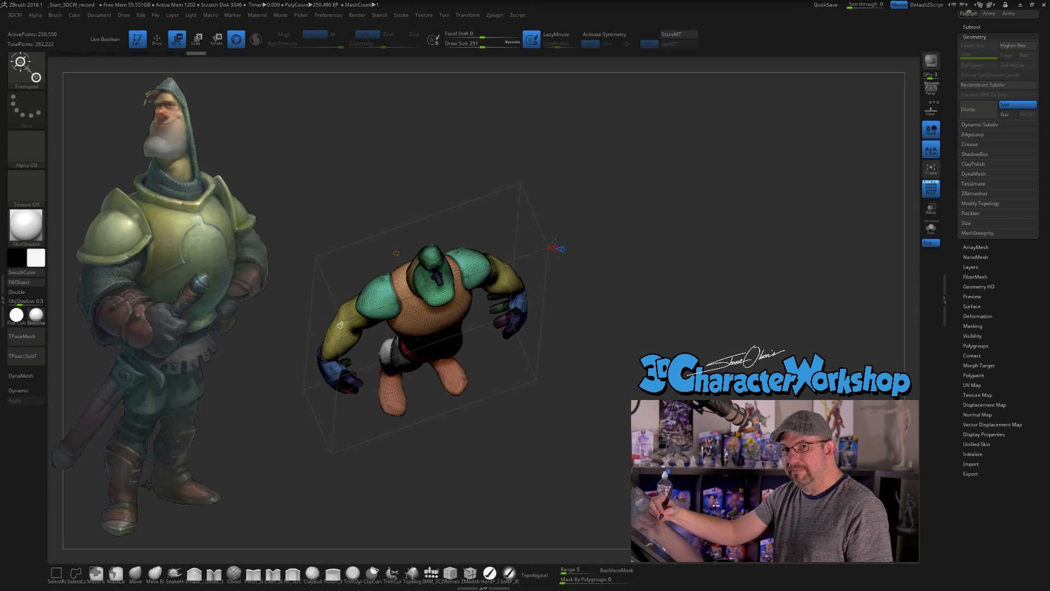
{"action": "mouse_move", "coordinate": [560, 249]}
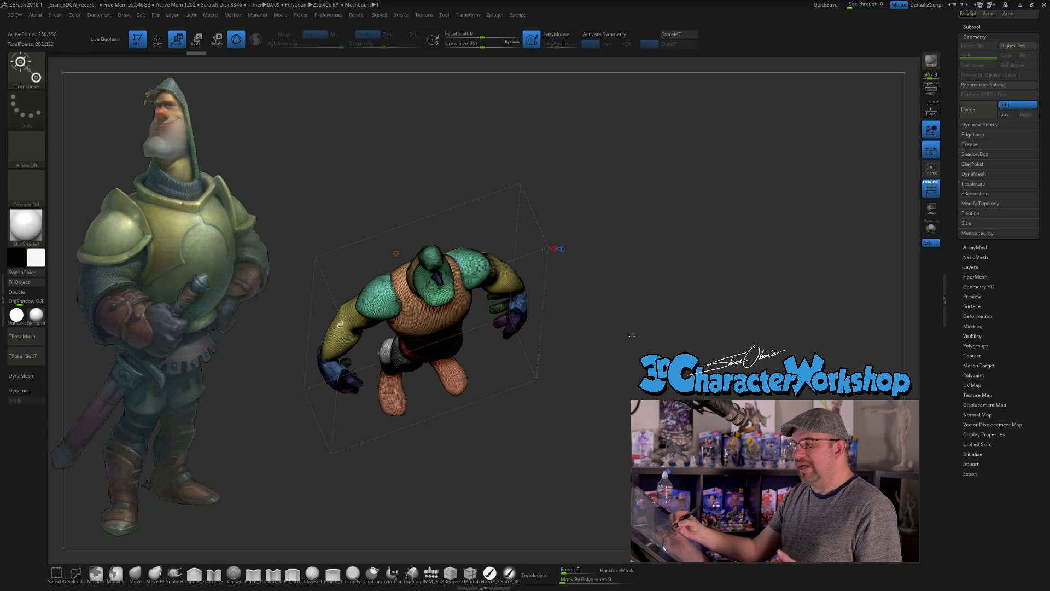
{"action": "left_click_drag", "start_coordinate": [631, 329], "coordinate": [580, 306], "text": "shift"}
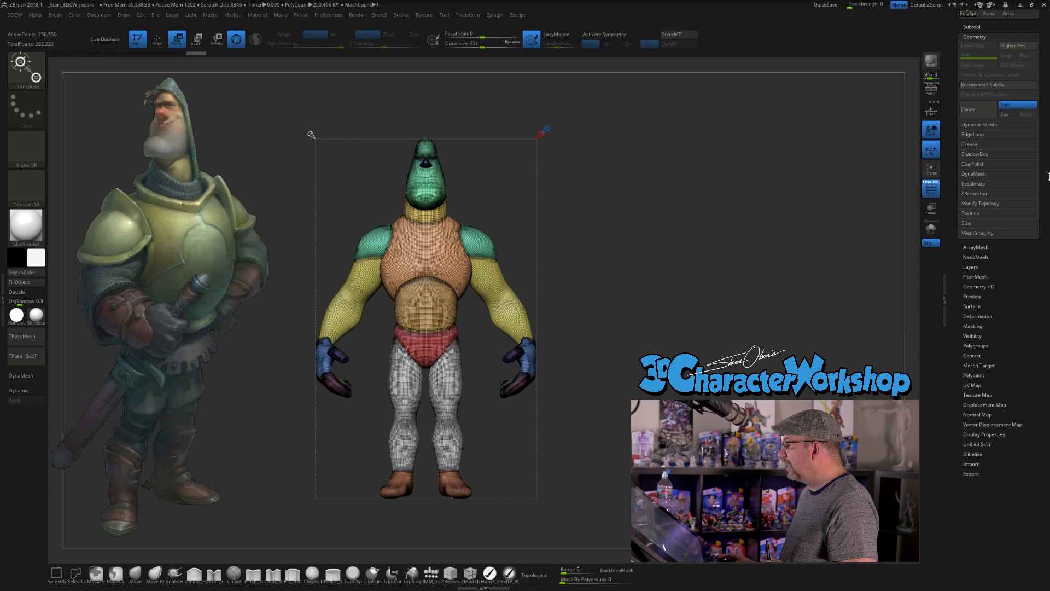
{"action": "left_click", "coordinate": [986, 174]}
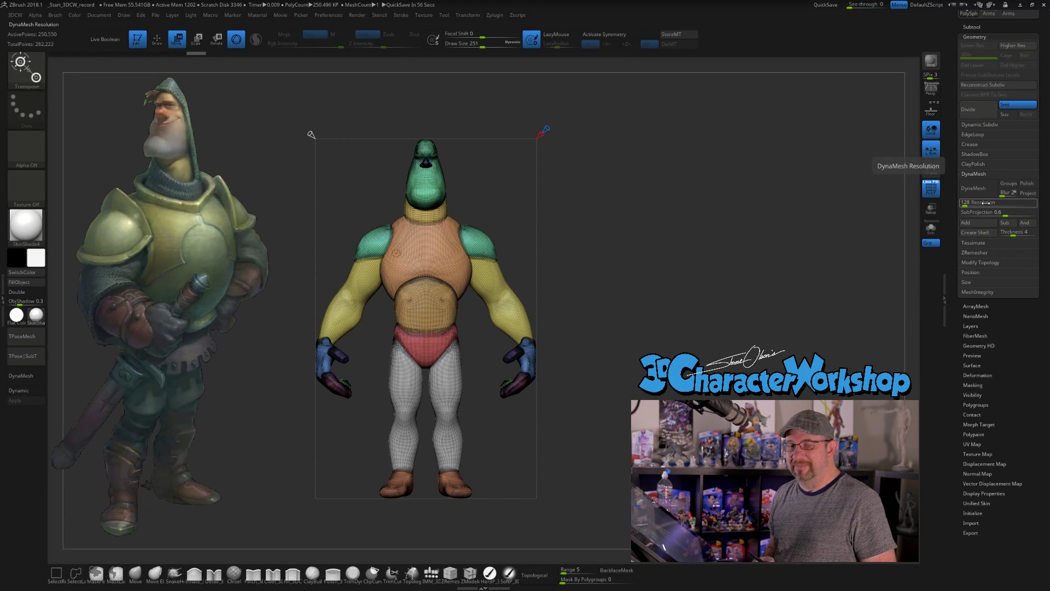
Adjust the Remesh By Dynamesh resolution on the figure to about 72,000 points and accept the result
{"action": "right_click_drag", "start_coordinate": [427, 383], "coordinate": [430, 413], "text": "alt"}
{"action": "left_click_drag", "start_coordinate": [314, 164], "coordinate": [310, 160]}
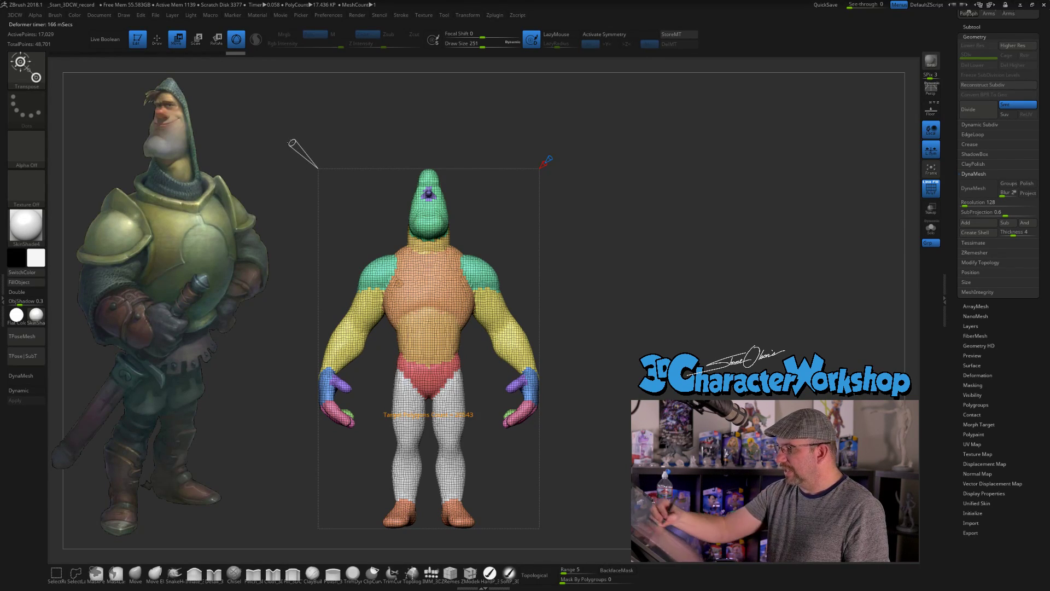
{"action": "key", "text": "ctrl+z"}
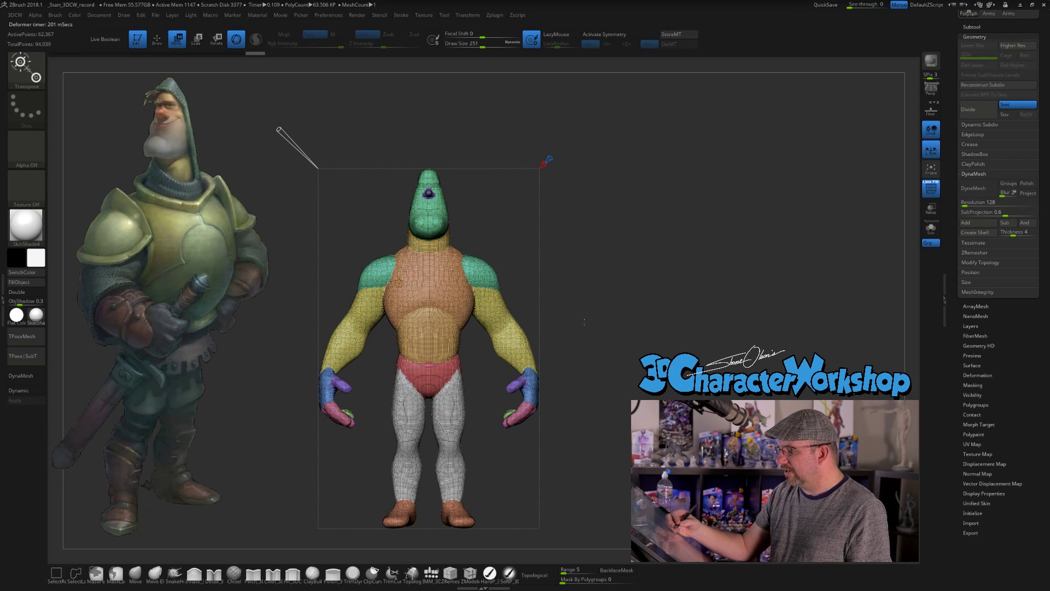
{"action": "key", "text": "ctrl+z"}
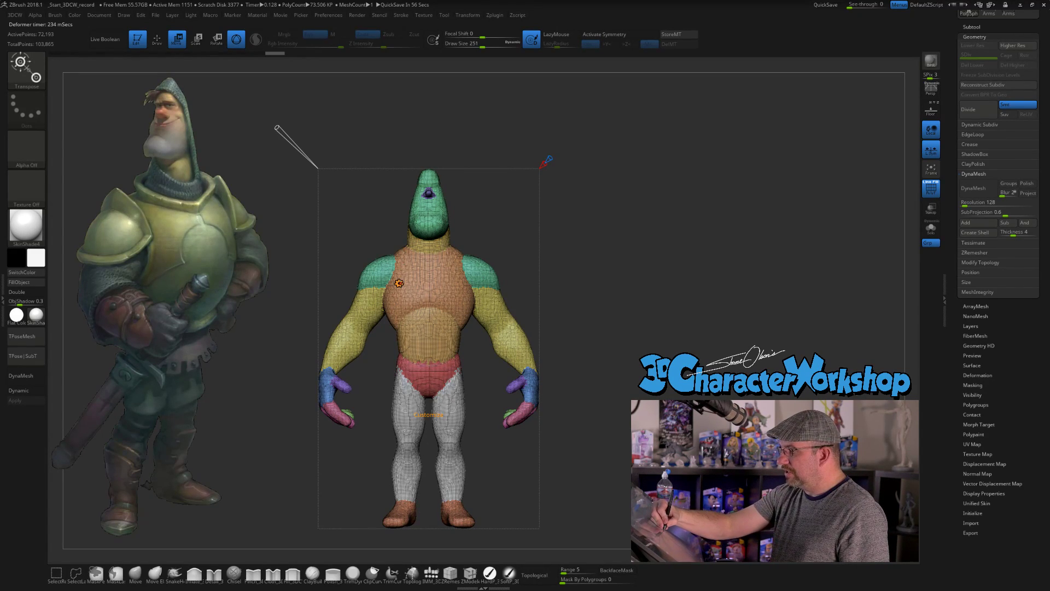
{"action": "key", "text": "space"}
{"action": "left_click_drag", "start_coordinate": [693, 298], "coordinate": [649, 335]}
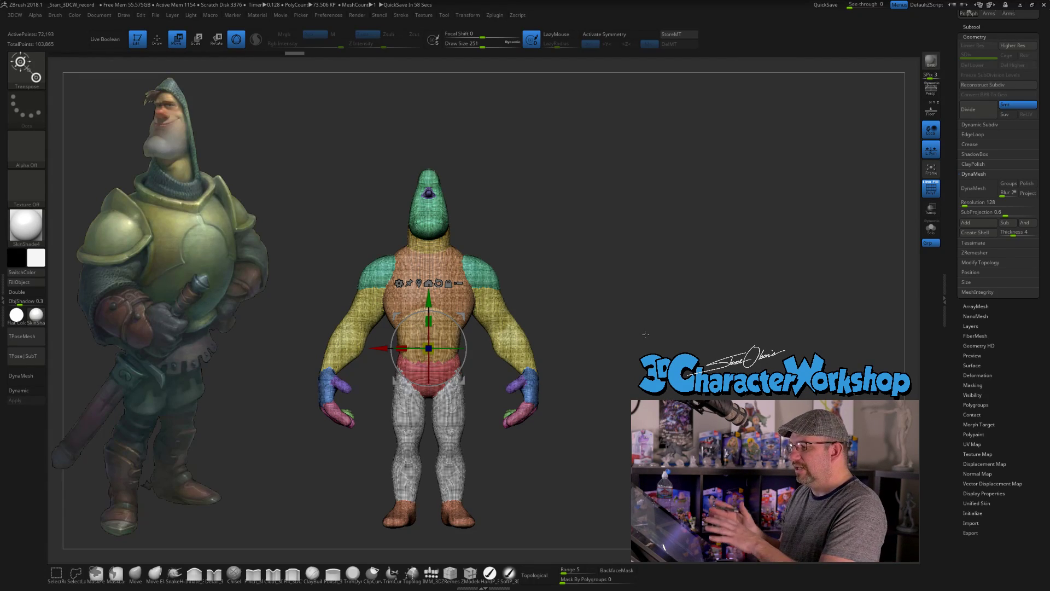
Switch to the Move brush with a draw size of 65 and examine the remeshed hand and fingers up close
{"action": "mouse_move", "coordinate": [645, 334]}
{"action": "left_mouse_down", "text": "alt"}
{"action": "mouse_move", "coordinate": [579, 348]}
{"action": "mouse_move", "coordinate": [607, 306]}
{"action": "mouse_move", "coordinate": [589, 278]}
{"action": "left_mouse_up", "text": "alt"}
{"action": "key", "text": "q"}
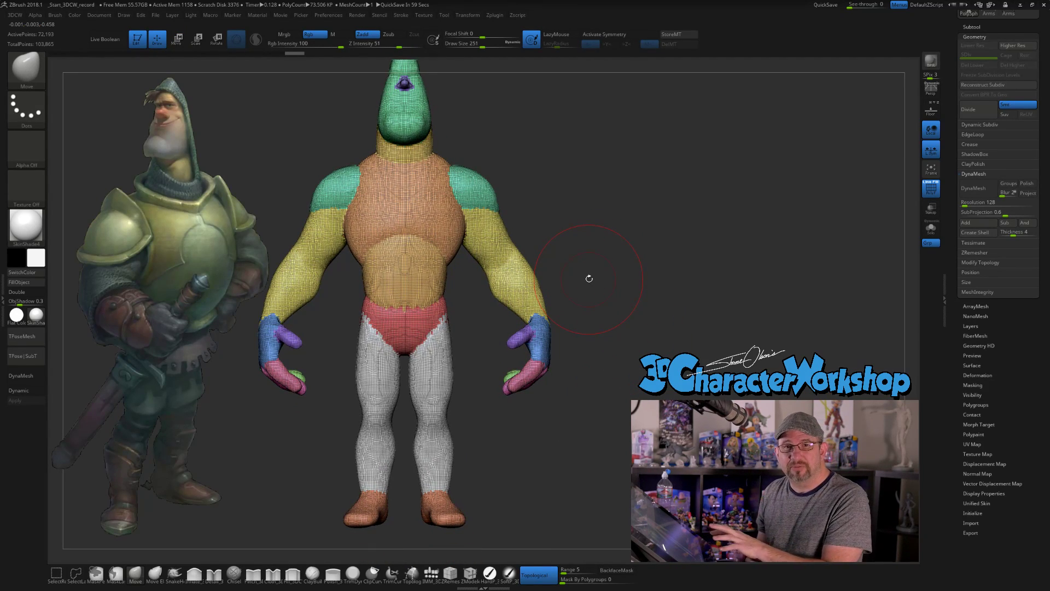
{"action": "mouse_move", "coordinate": [619, 390]}
{"action": "left_mouse_down"}
{"action": "mouse_move", "coordinate": [584, 340]}
{"action": "mouse_move", "coordinate": [588, 391]}
{"action": "mouse_move", "coordinate": [602, 339]}
{"action": "mouse_move", "coordinate": [591, 345]}
{"action": "mouse_move", "coordinate": [627, 348]}
{"action": "left_mouse_up"}
{"action": "key", "text": "s"}
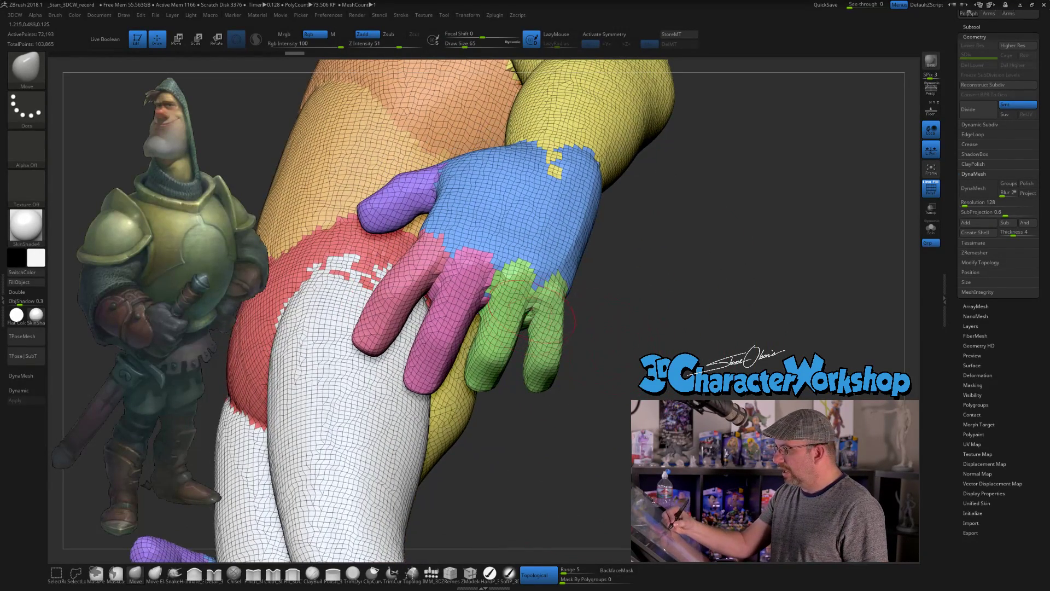
{"action": "left_click_drag", "start_coordinate": [567, 337], "coordinate": [580, 339]}
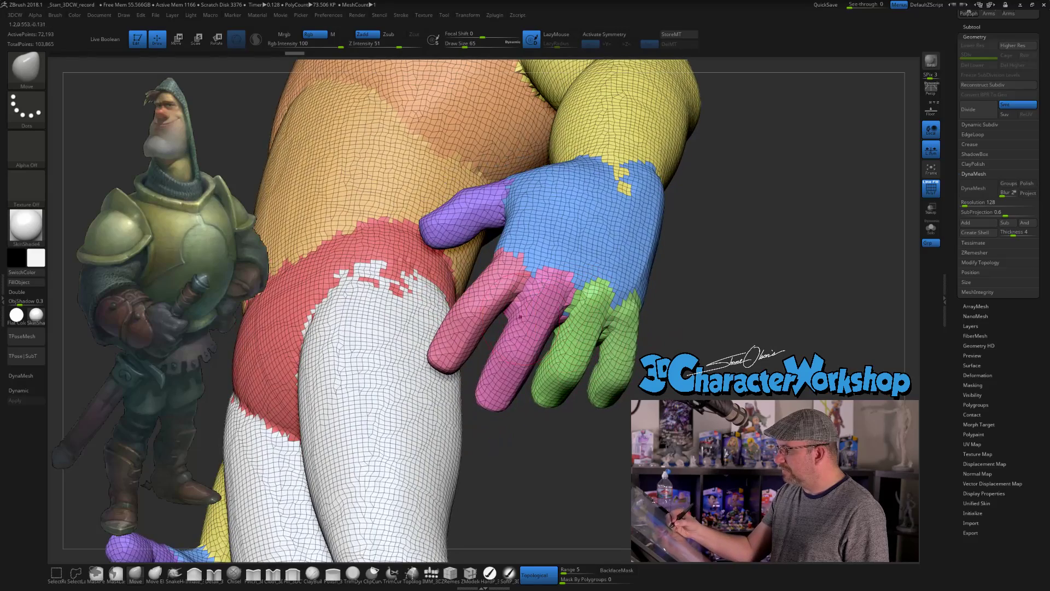
{"action": "left_click_drag", "start_coordinate": [703, 323], "coordinate": [688, 332]}
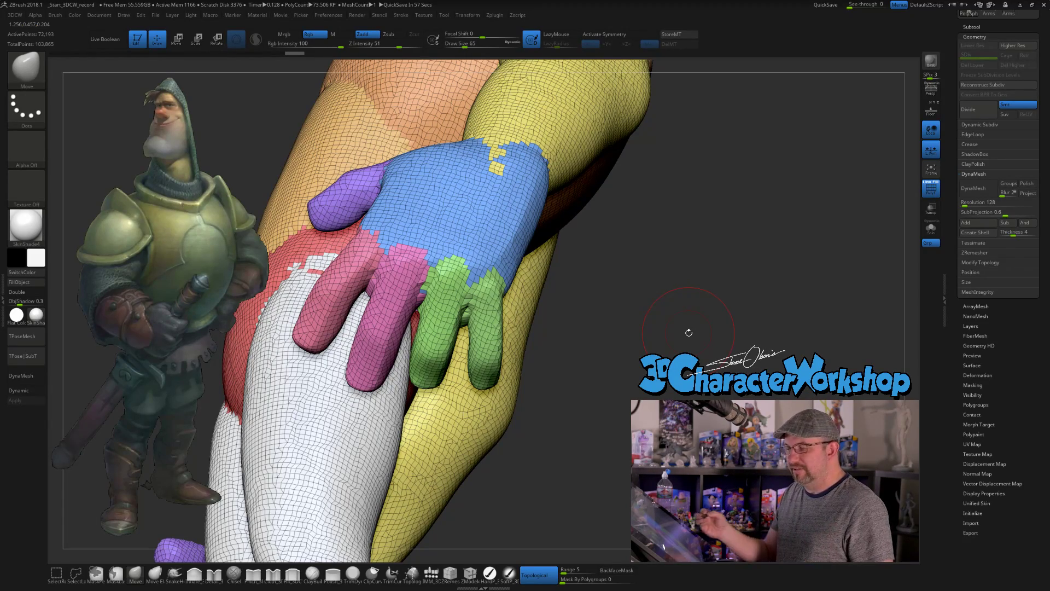
{"action": "left_click_drag", "start_coordinate": [581, 353], "coordinate": [551, 380]}
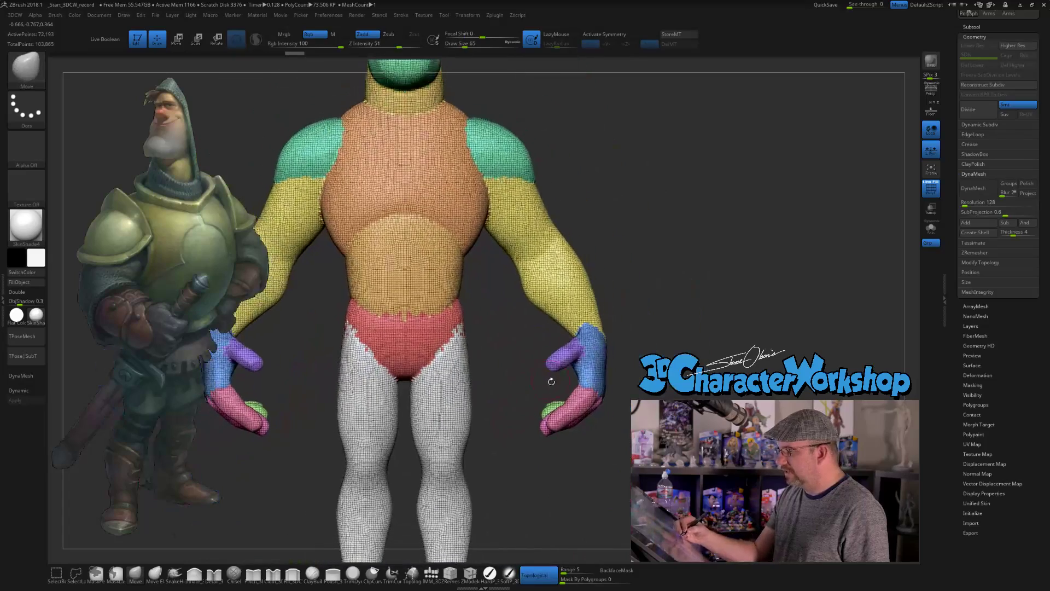
Hide the polyframe, activate X symmetry and smooth the jagged seams around the figure's waist and belly
{"action": "key", "text": "shift+f"}
{"action": "left_click_drag", "start_coordinate": [559, 448], "coordinate": [534, 395]}
{"action": "left_click_drag", "start_coordinate": [569, 266], "coordinate": [571, 306], "text": "alt"}
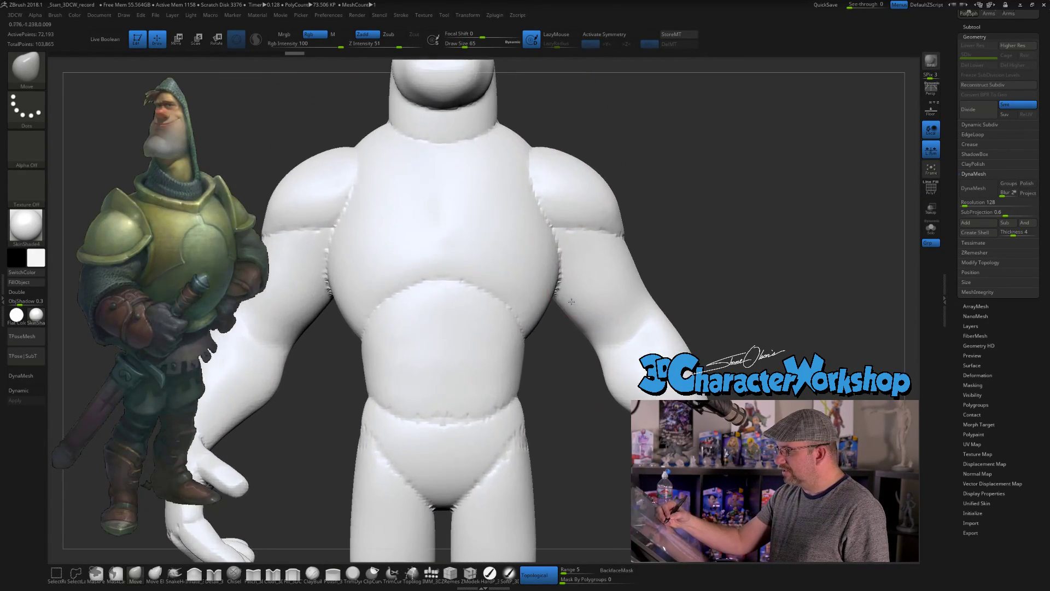
{"action": "left_click_drag", "start_coordinate": [682, 270], "coordinate": [650, 264]}
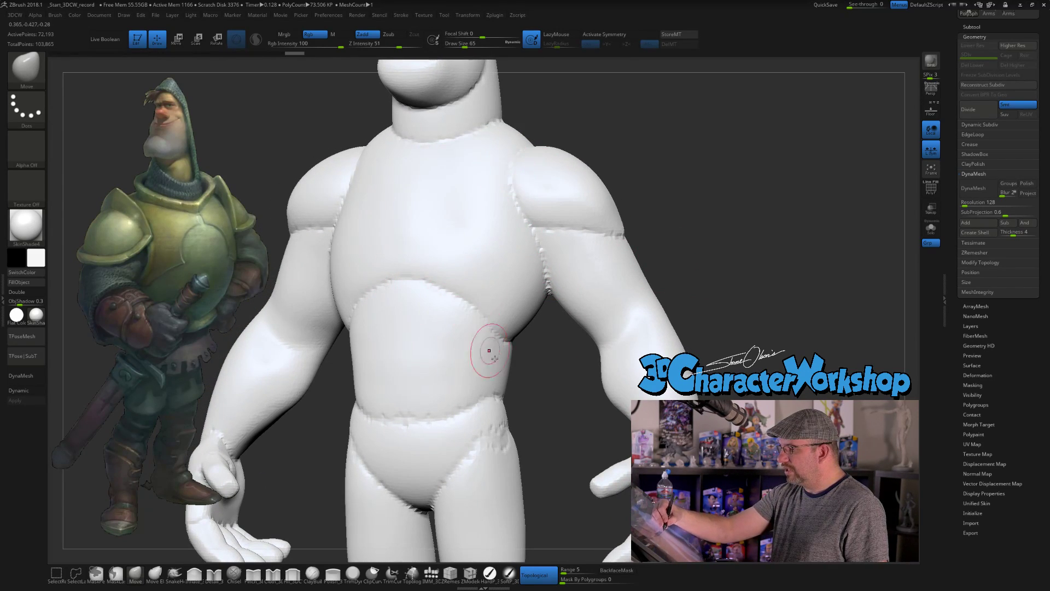
{"action": "left_click_drag", "start_coordinate": [423, 424], "coordinate": [403, 398], "text": "shift"}
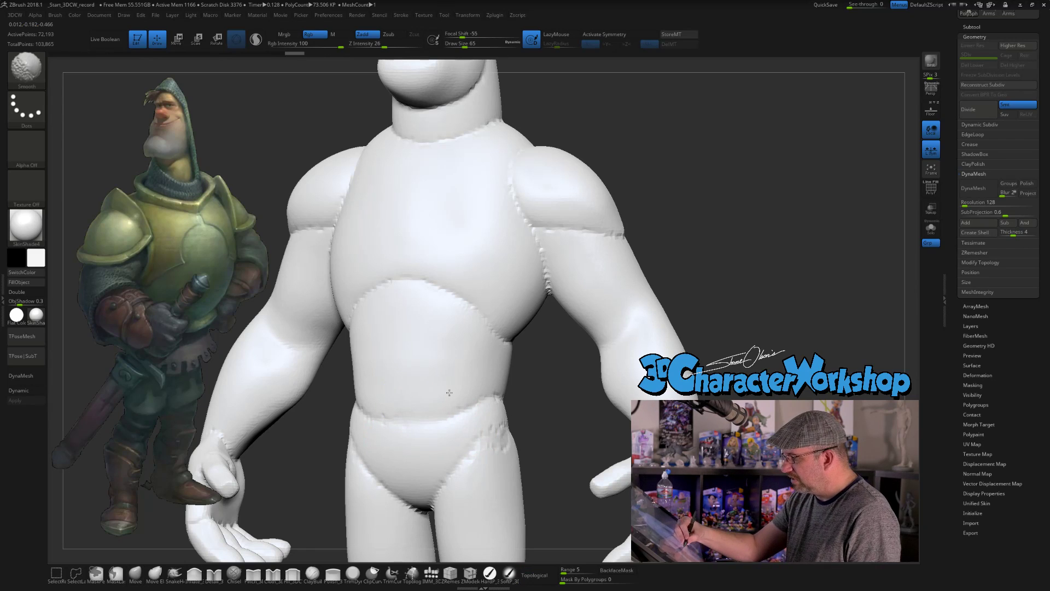
{"action": "key", "text": "x"}
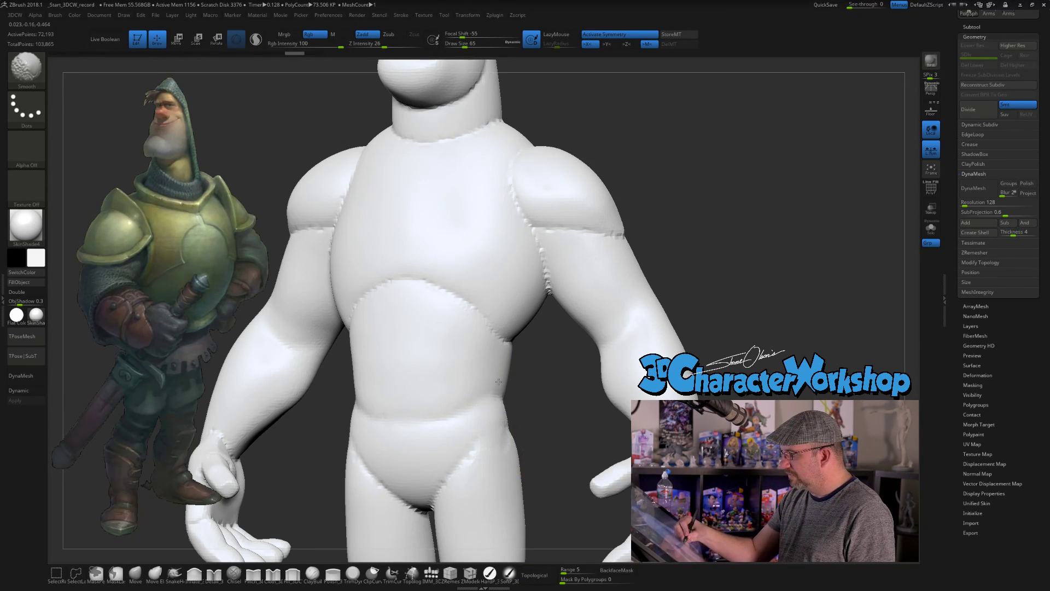
{"action": "left_click_drag", "start_coordinate": [434, 289], "coordinate": [403, 279], "text": "shift"}
{"action": "mouse_move", "coordinate": [641, 229]}
{"action": "left_mouse_down", "text": "alt"}
{"action": "mouse_move", "coordinate": [609, 312]}
{"action": "mouse_move", "coordinate": [594, 423]}
{"action": "mouse_move", "coordinate": [584, 405]}
{"action": "left_mouse_up", "text": "alt"}
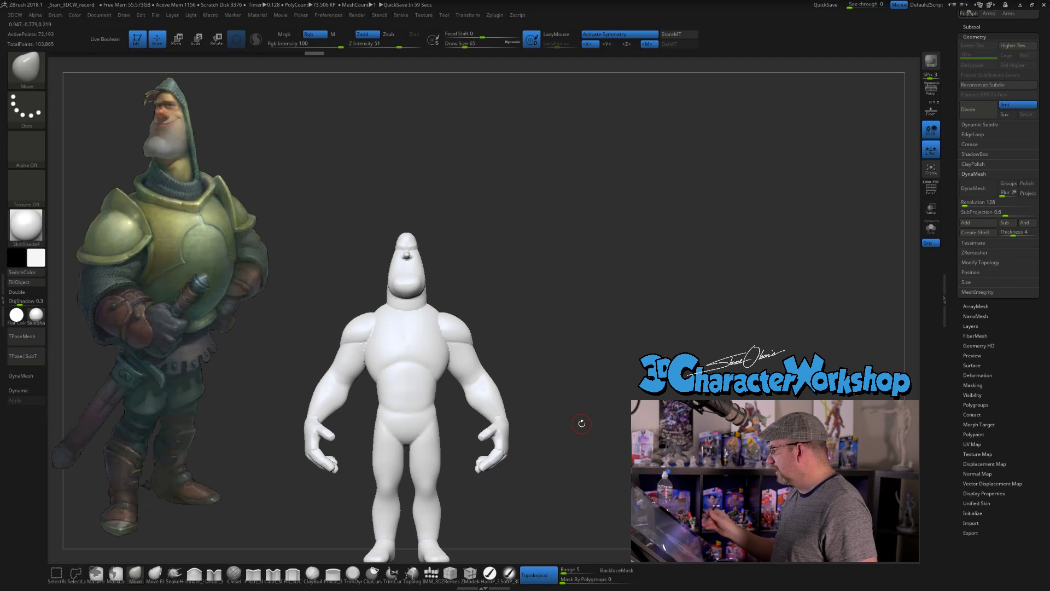
{"action": "left_click_drag", "start_coordinate": [669, 235], "coordinate": [663, 218], "text": "alt"}
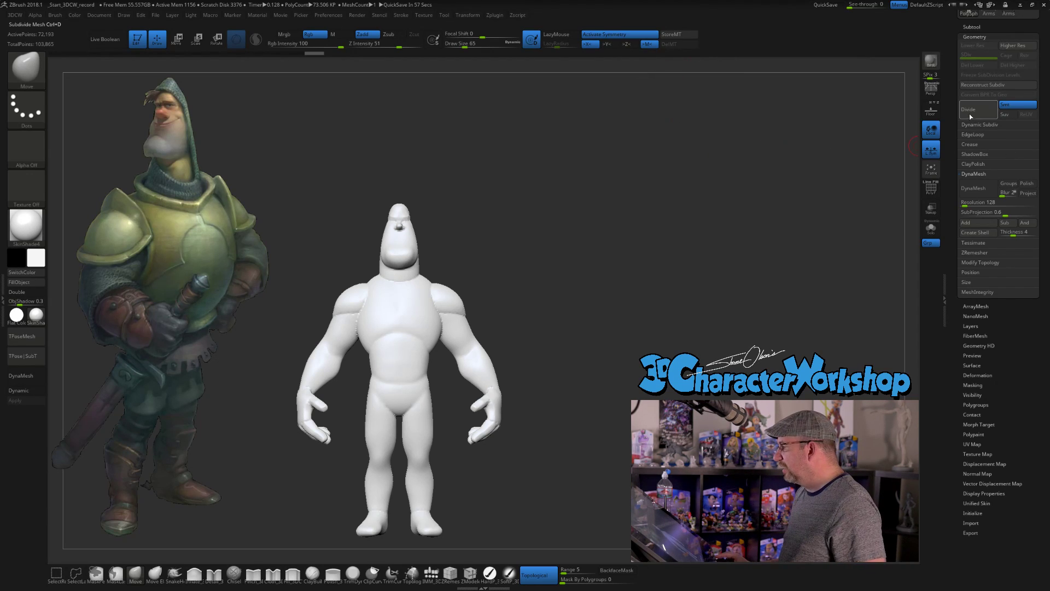
Select the PolySphere3 subtool and display its polyframe
{"action": "left_click_drag", "start_coordinate": [956, 97], "coordinate": [979, 160]}
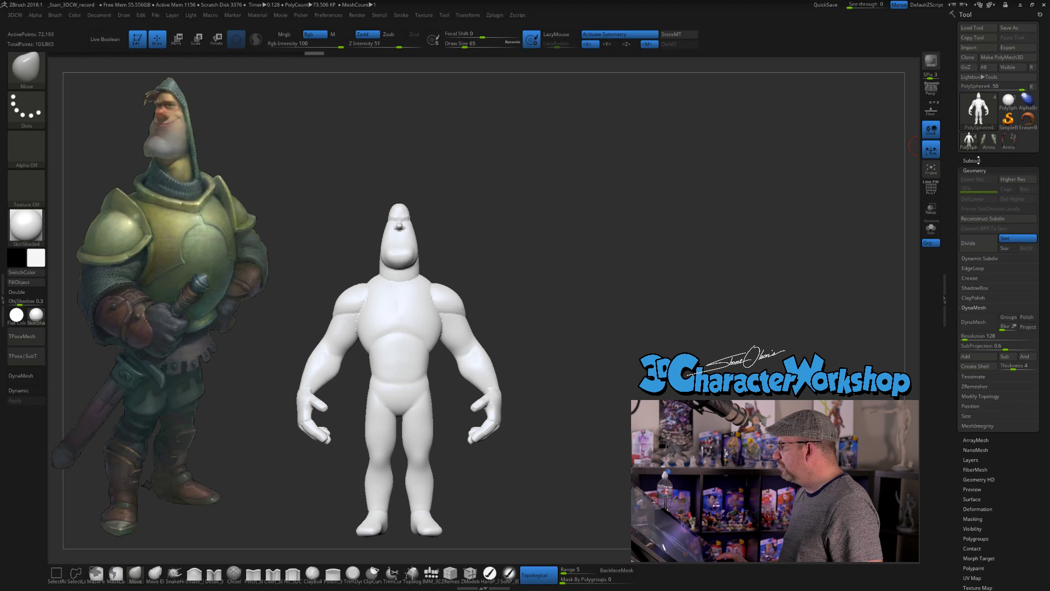
{"action": "left_click", "coordinate": [978, 160]}
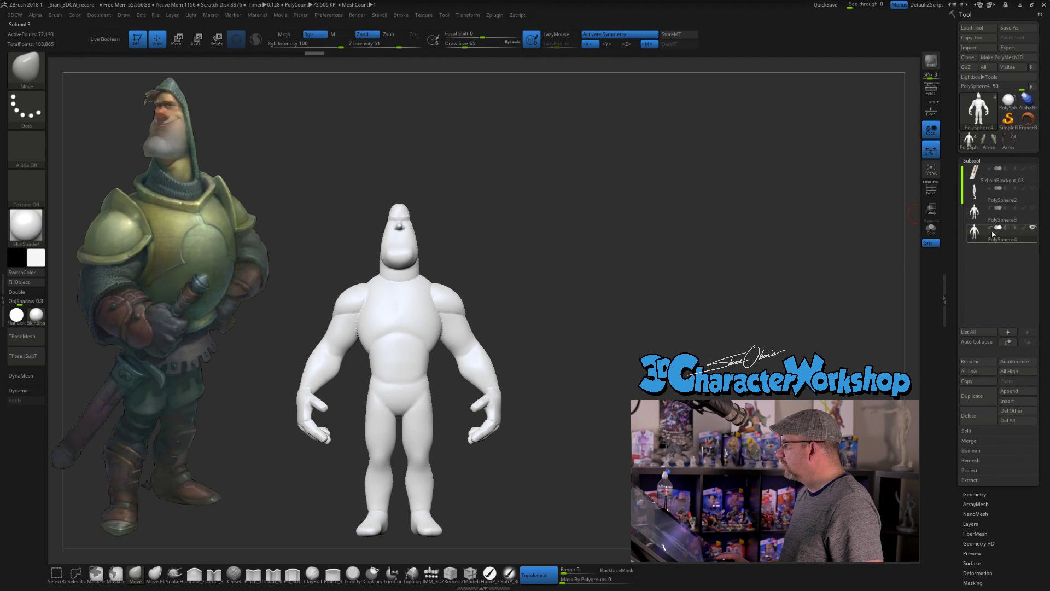
{"action": "mouse_move", "coordinate": [977, 234]}
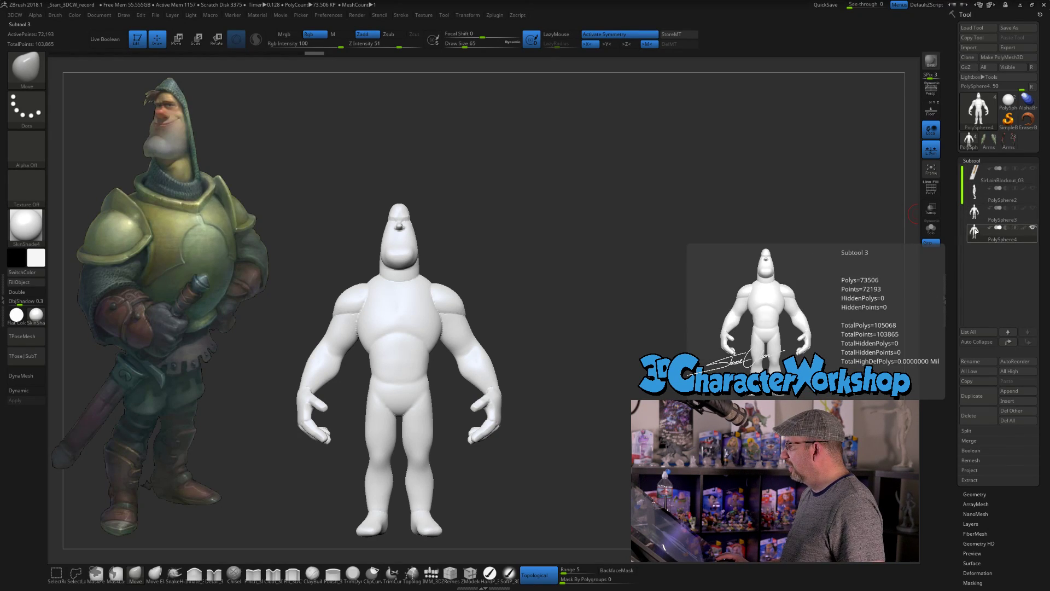
{"action": "left_click", "coordinate": [974, 217]}
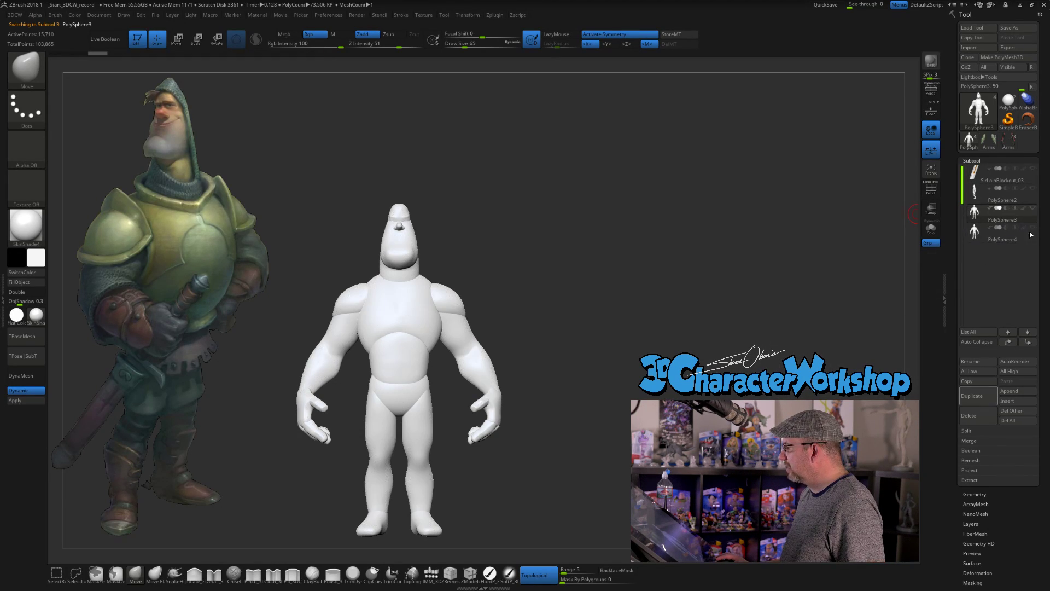
{"action": "key", "text": "shift+f"}
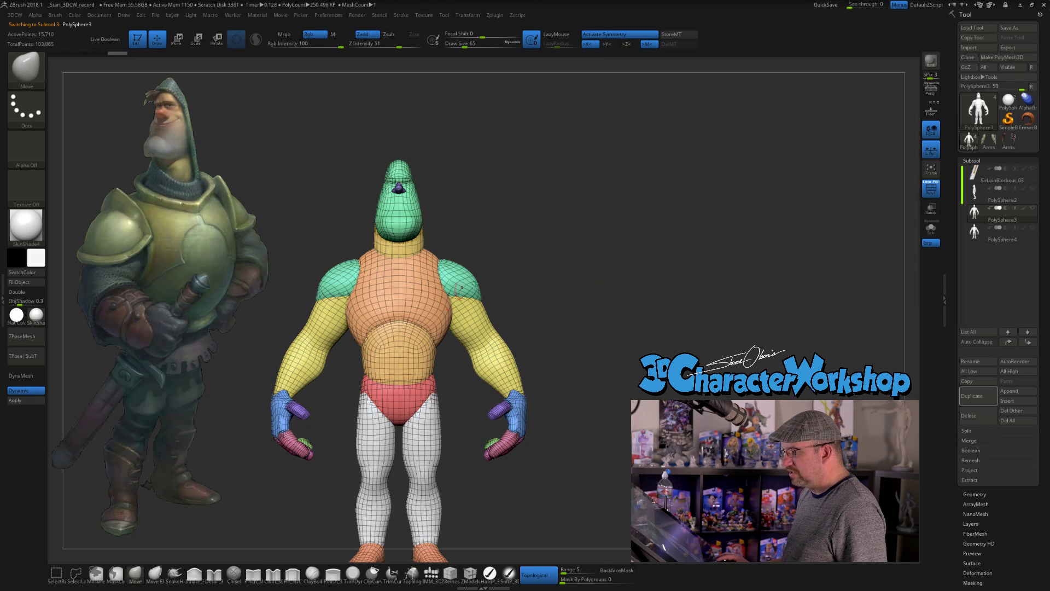
{"action": "left_click_drag", "start_coordinate": [593, 265], "coordinate": [591, 217], "text": "alt"}
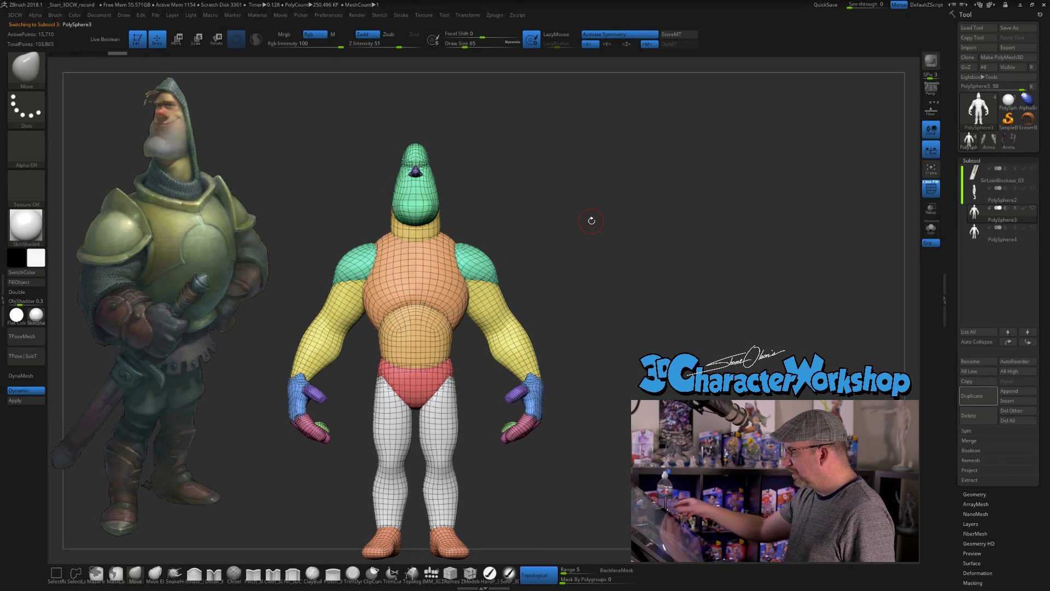
Reset the gizmo's orientation and apply the Remesh By Union deformer to the PolySphere3 figure
{"action": "key", "text": "w"}
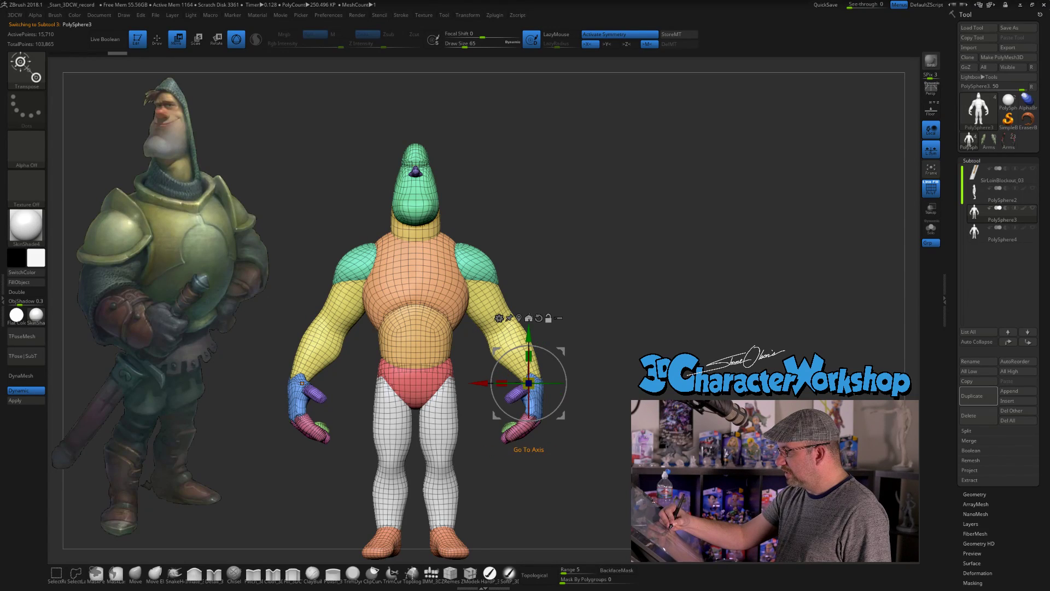
{"action": "left_click", "coordinate": [538, 318]}
{"action": "left_click", "coordinate": [386, 311]}
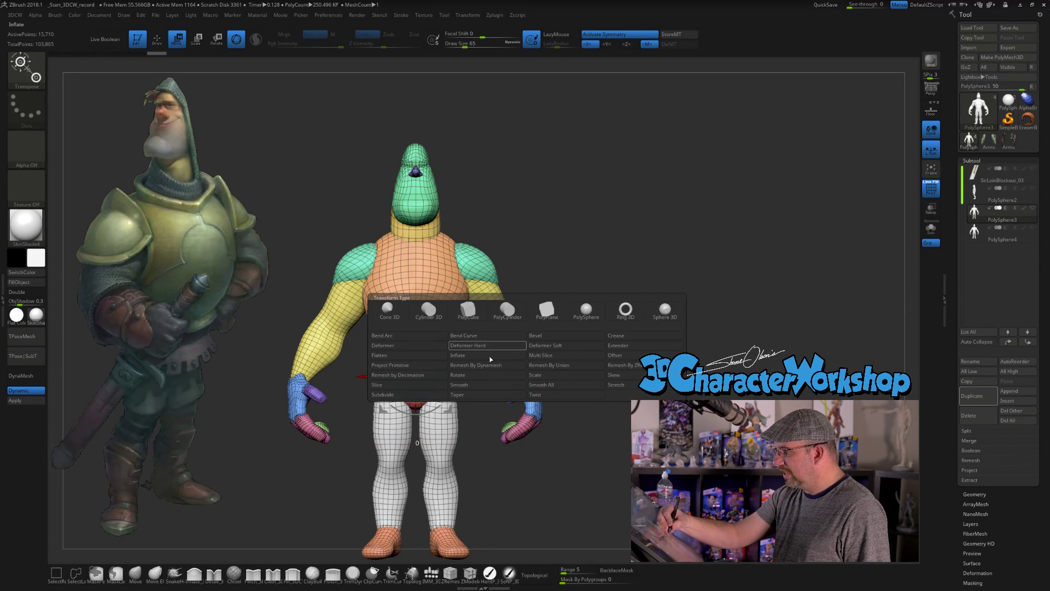
{"action": "left_click", "coordinate": [553, 366]}
{"action": "left_click_drag", "start_coordinate": [628, 350], "coordinate": [614, 290], "text": "alt"}
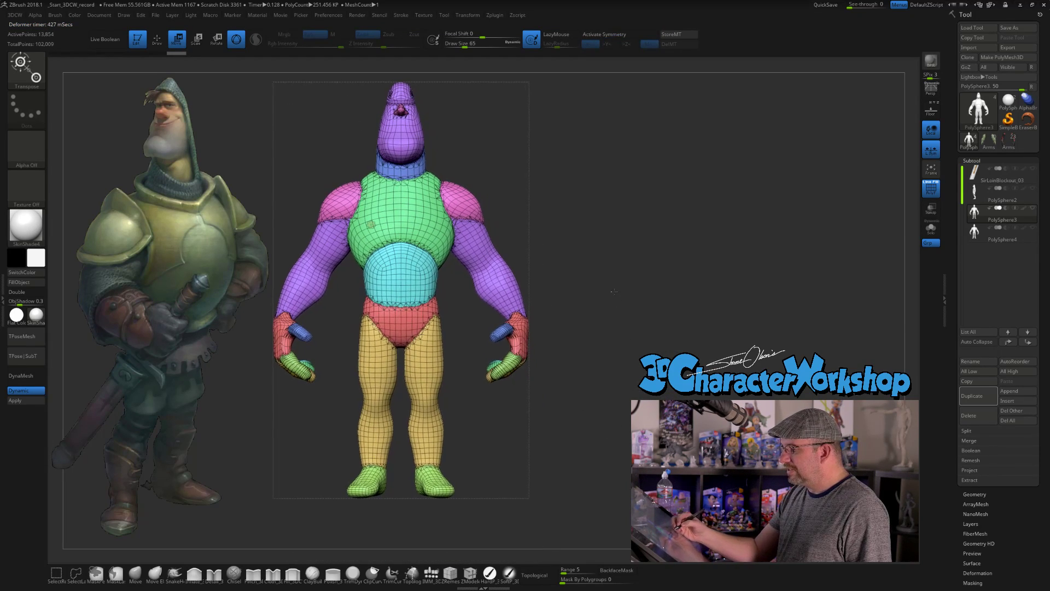
Examine the union-remeshed torso and hand up close and undo the Remesh By Union on the PolySphere3 figure
{"action": "left_click_drag", "start_coordinate": [559, 345], "coordinate": [556, 397], "text": "alt"}
{"action": "left_click_drag", "start_coordinate": [474, 332], "coordinate": [715, 301], "text": "alt"}
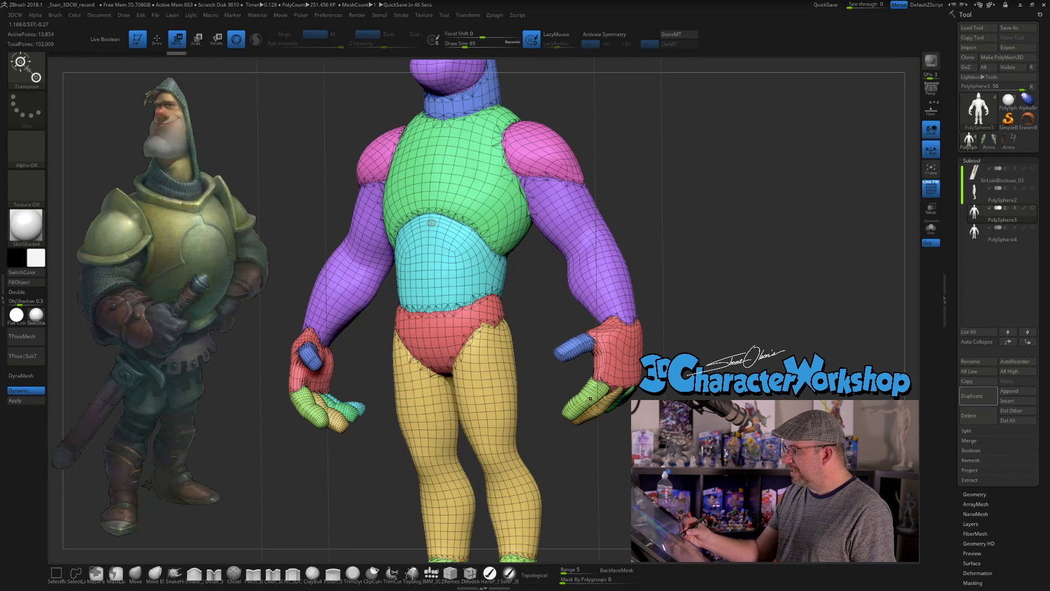
{"action": "mouse_move", "coordinate": [669, 328]}
{"action": "left_mouse_down", "text": "alt"}
{"action": "mouse_move", "coordinate": [778, 376]}
{"action": "mouse_move", "coordinate": [666, 326]}
{"action": "mouse_move", "coordinate": [629, 327]}
{"action": "mouse_move", "coordinate": [678, 350]}
{"action": "mouse_move", "coordinate": [670, 339]}
{"action": "mouse_move", "coordinate": [683, 327]}
{"action": "left_mouse_up", "text": "alt"}
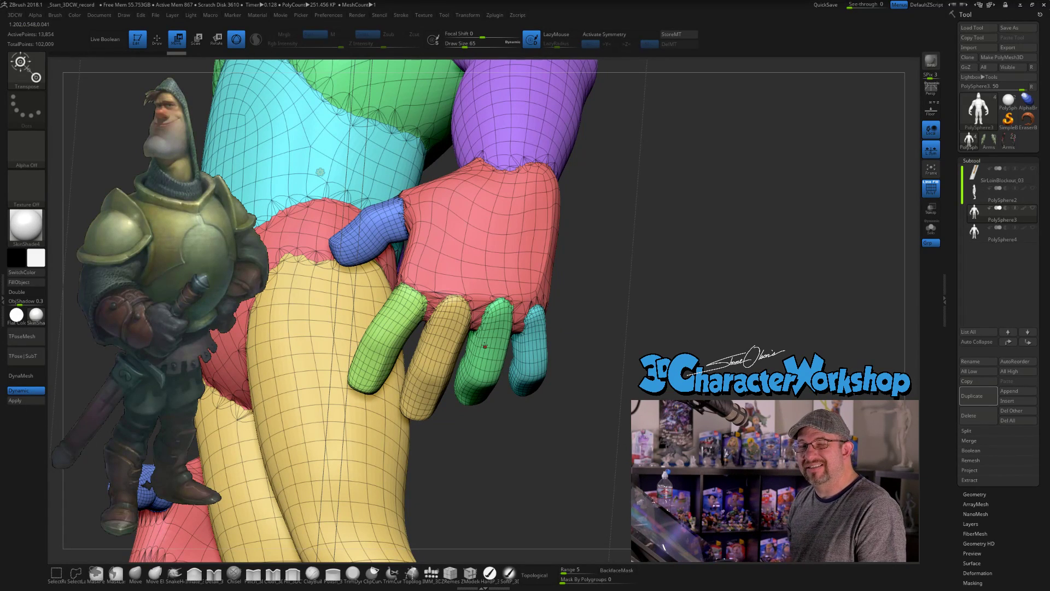
{"action": "left_click_drag", "start_coordinate": [651, 346], "coordinate": [602, 310], "text": "alt"}
{"action": "left_click_drag", "start_coordinate": [602, 309], "coordinate": [645, 306]}
{"action": "key", "text": "ctrl+z"}
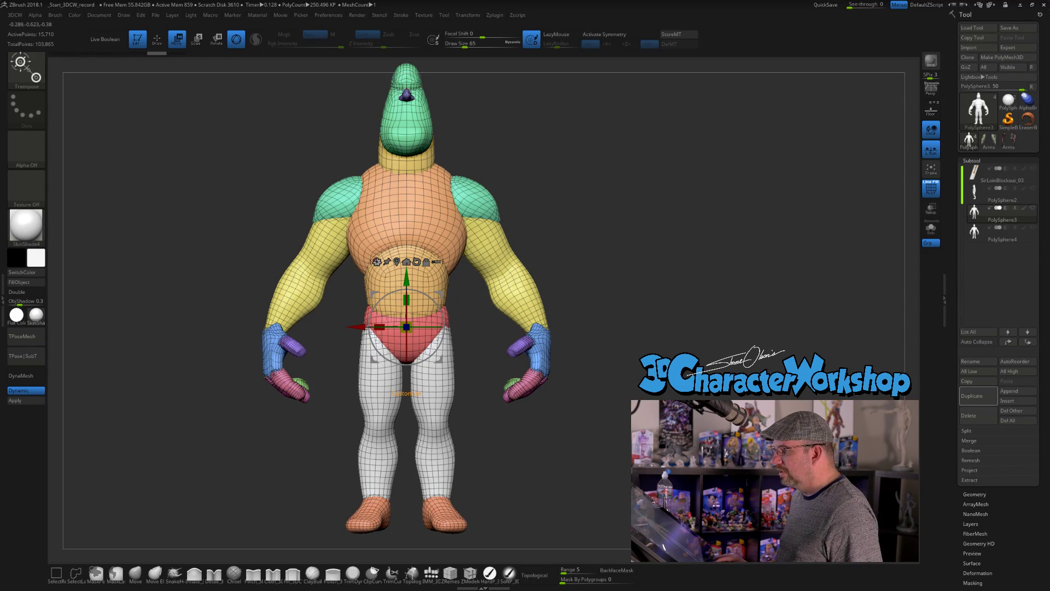
Apply the Remesh By ZRemesher deformer to the PolySphere3 figure and adjust its target polygon count
{"action": "left_click", "coordinate": [377, 261]}
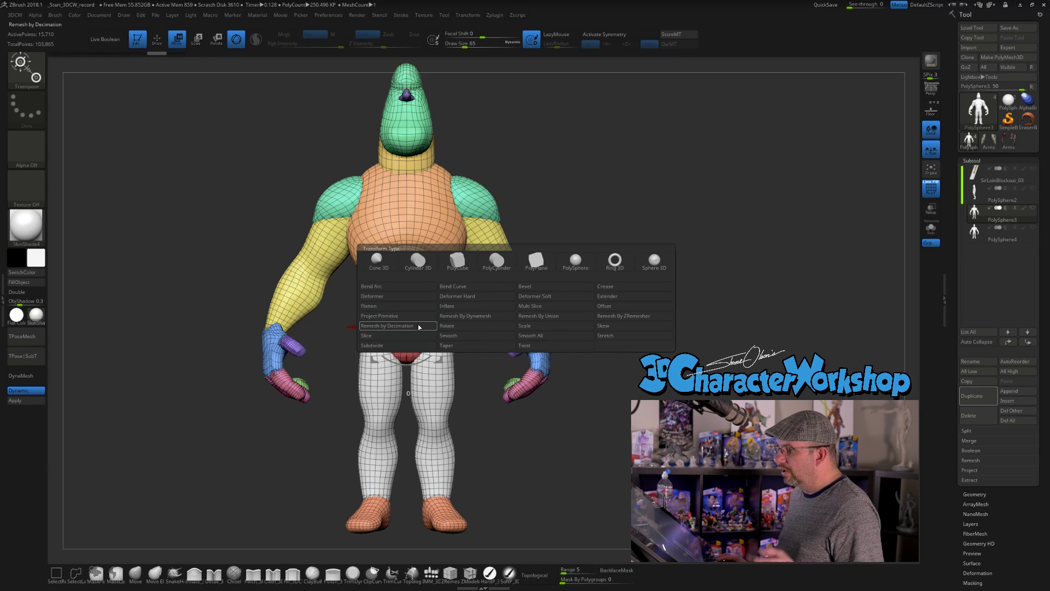
{"action": "left_click", "coordinate": [608, 317]}
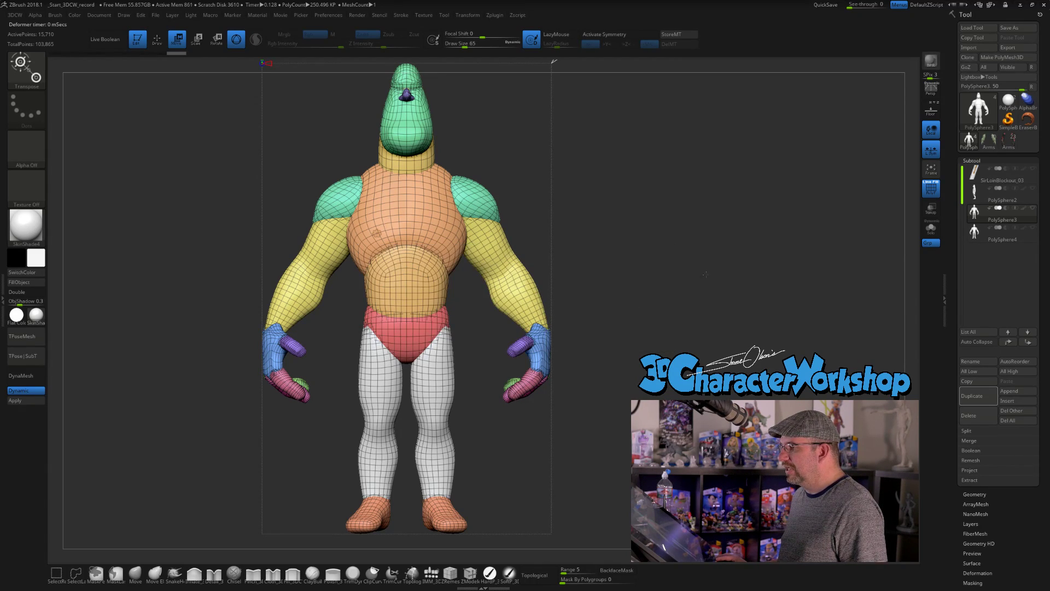
{"action": "left_click_drag", "start_coordinate": [635, 260], "coordinate": [625, 277], "text": "alt"}
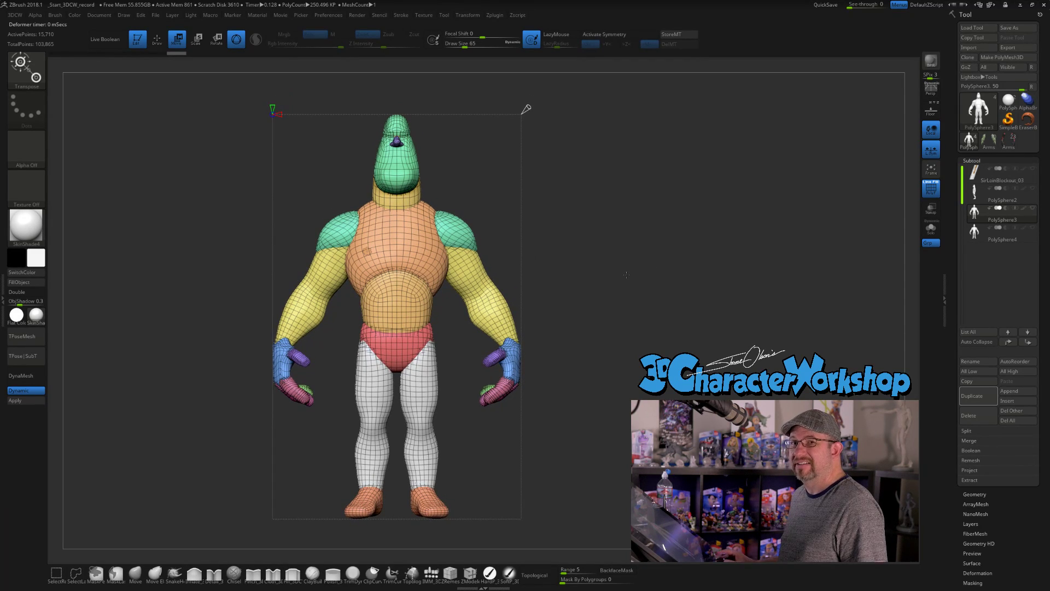
{"action": "key", "text": "x"}
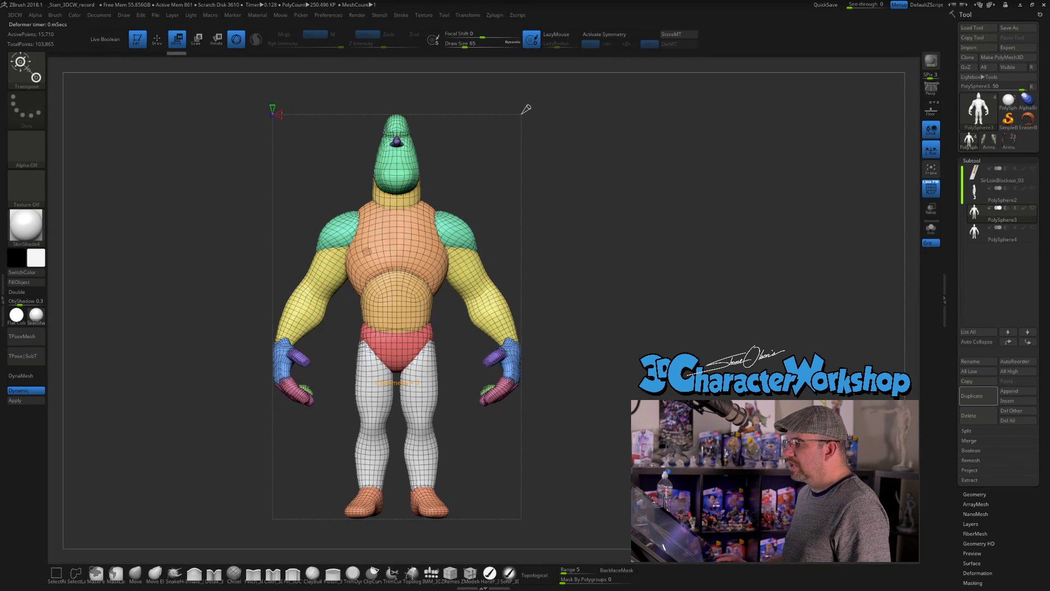
{"action": "left_click_drag", "start_coordinate": [233, 220], "coordinate": [255, 168]}
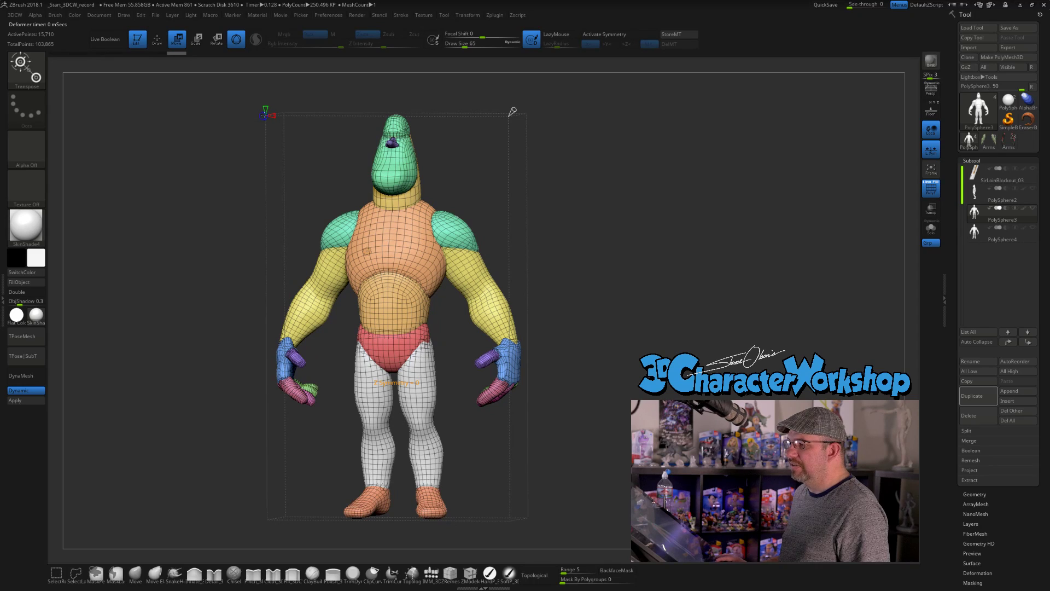
{"action": "key", "text": "x"}
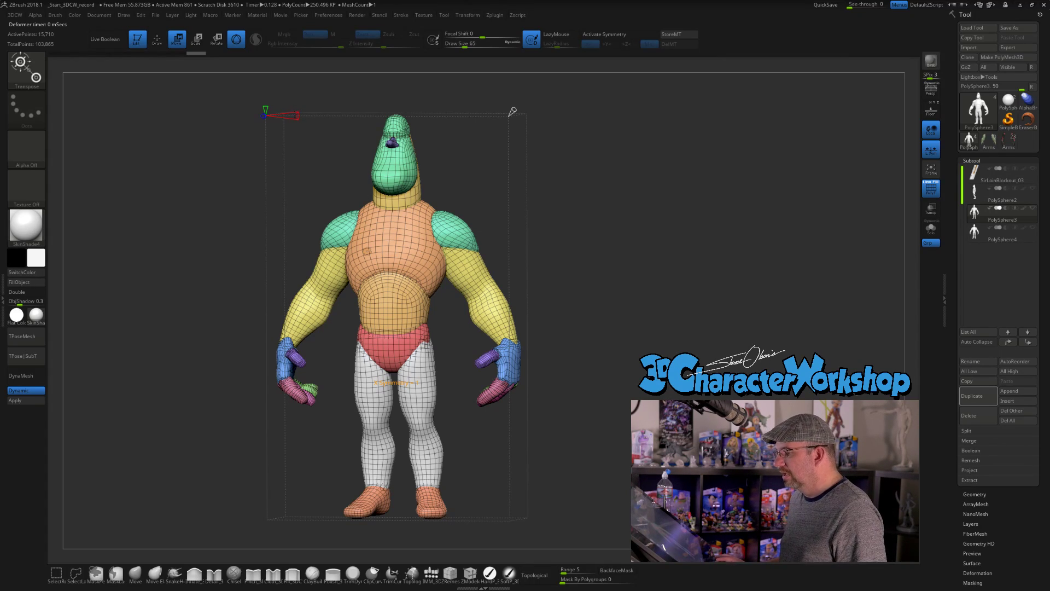
{"action": "left_click_drag", "start_coordinate": [602, 197], "coordinate": [558, 189], "text": "shift"}
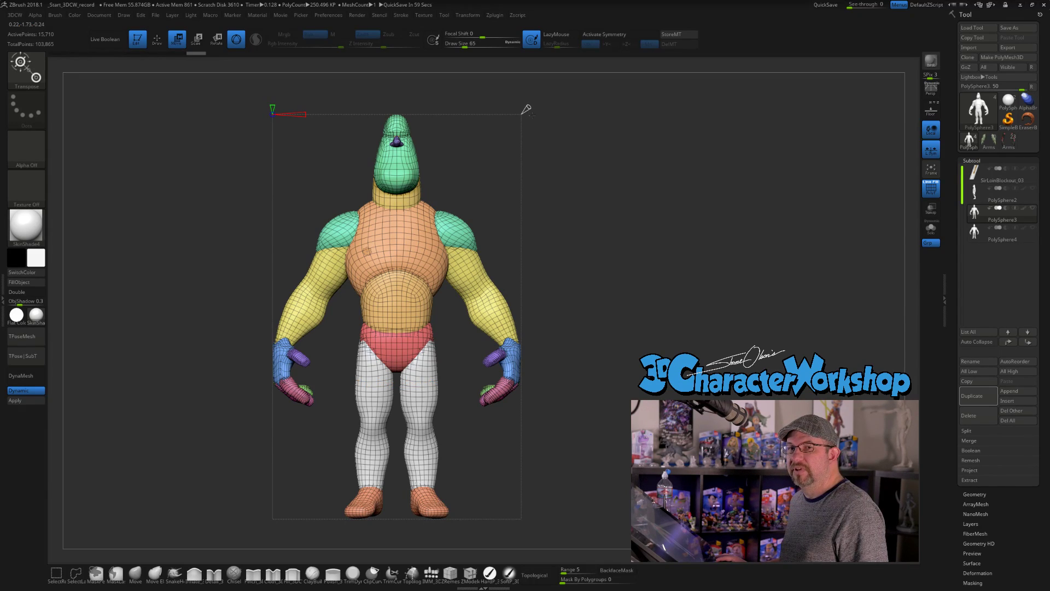
{"action": "right_click_drag", "start_coordinate": [367, 251], "coordinate": [363, 285], "text": "ctrl"}
{"action": "left_click_drag", "start_coordinate": [500, 177], "coordinate": [534, 142]}
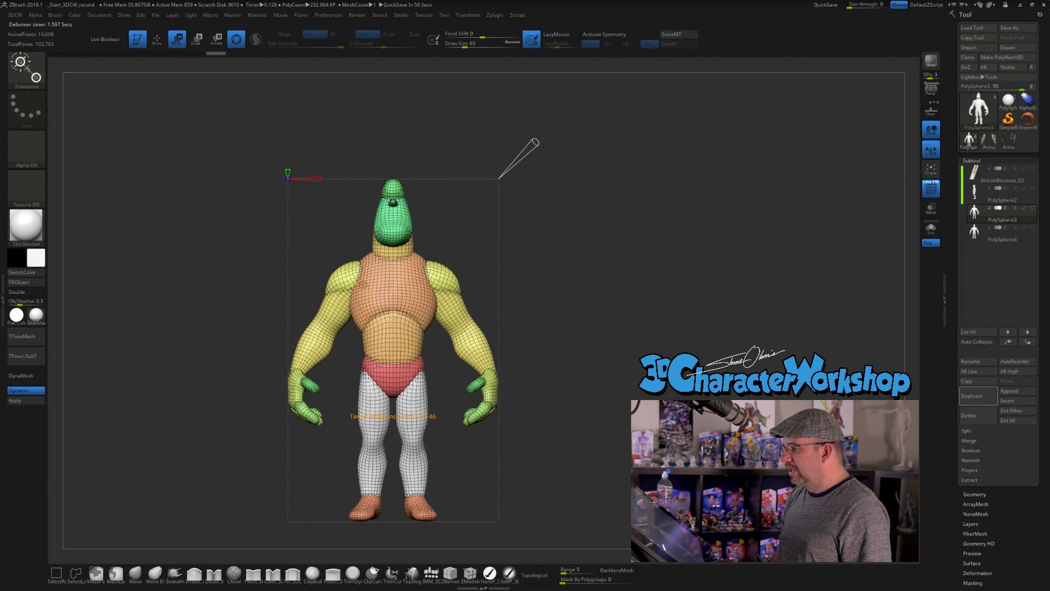
Examine the ZRemeshed figure's polygon flow from the front and at an angle, including the hands
{"action": "right_click_drag", "start_coordinate": [347, 153], "coordinate": [308, 153], "text": "ctrl"}
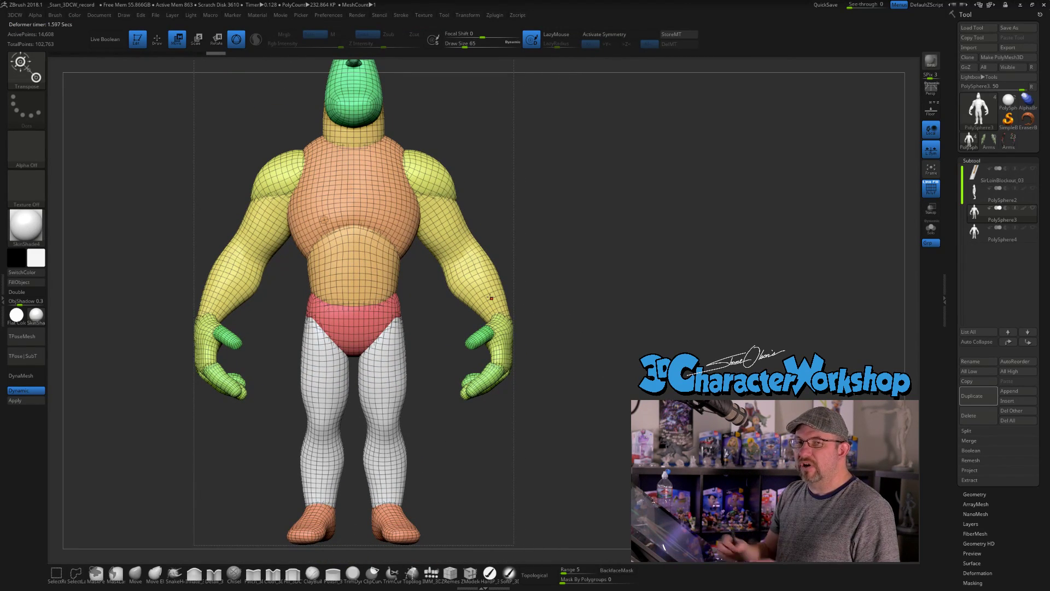
{"action": "left_click_drag", "start_coordinate": [541, 350], "coordinate": [574, 372]}
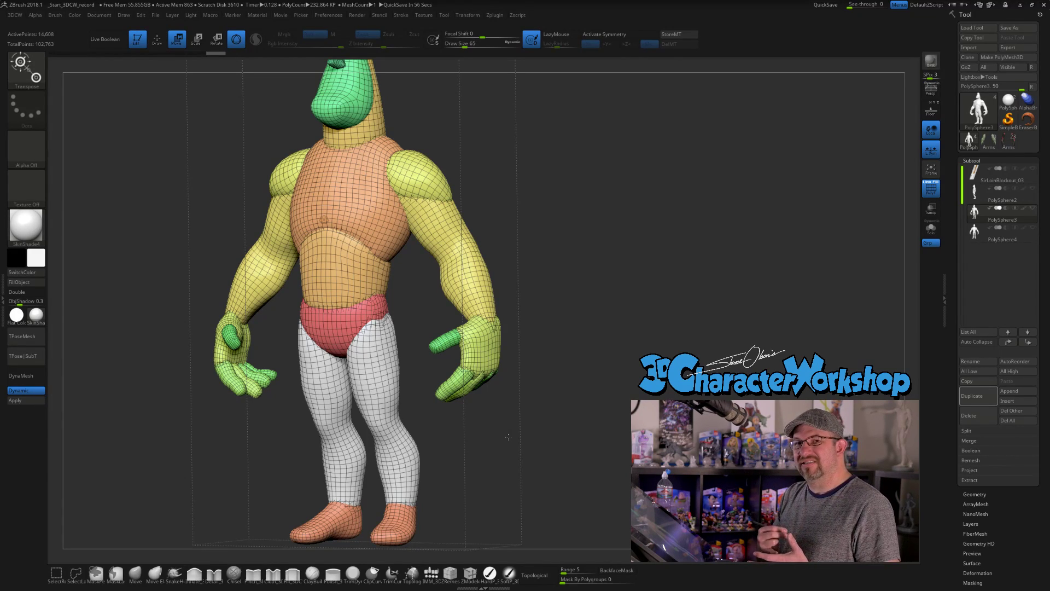
{"action": "left_click_drag", "start_coordinate": [507, 436], "coordinate": [523, 224]}
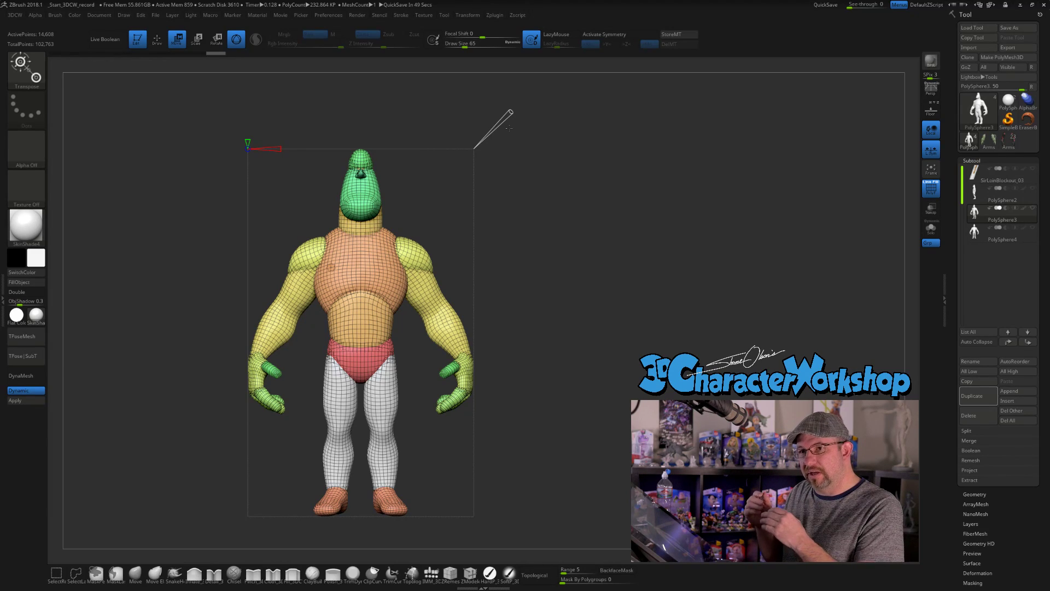
{"action": "left_click_drag", "start_coordinate": [538, 212], "coordinate": [537, 268], "text": "alt"}
{"action": "left_click_drag", "start_coordinate": [519, 395], "coordinate": [468, 270], "text": "alt"}
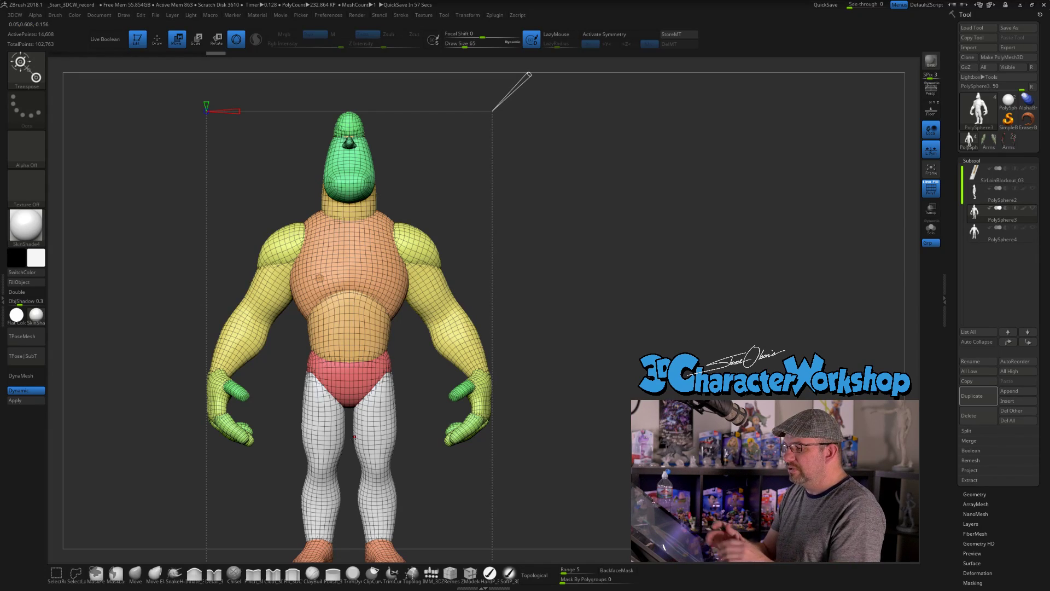
{"action": "left_click_drag", "start_coordinate": [607, 248], "coordinate": [602, 242]}
{"action": "left_click_drag", "start_coordinate": [535, 90], "coordinate": [533, 117], "text": "alt"}
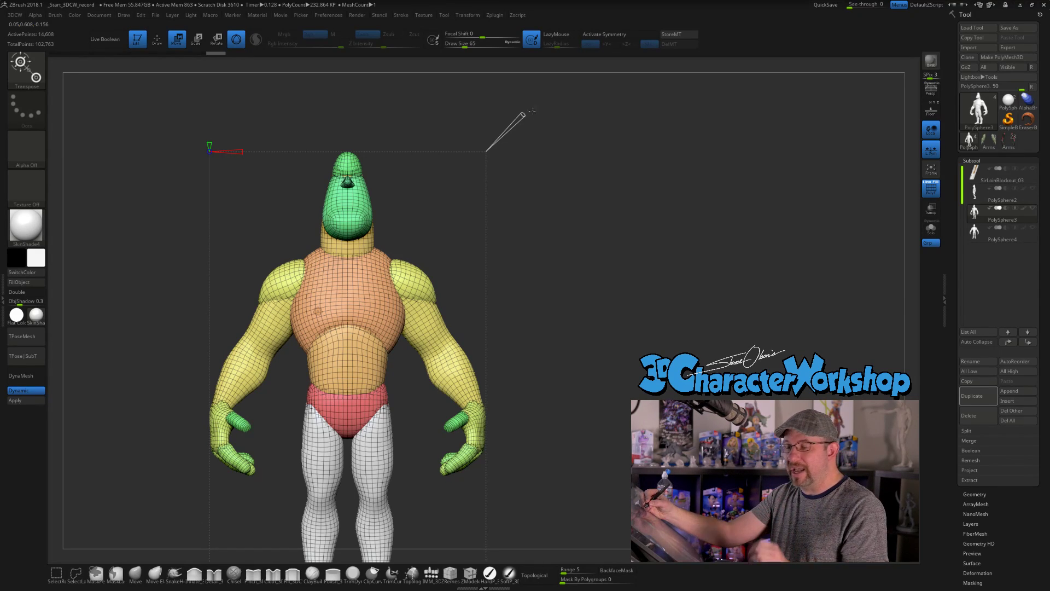
Undo the ZRemesher result and rerun the remesh with a slightly changed target polygon count
{"action": "key", "text": "ctrl+z"}
{"action": "left_click_drag", "start_coordinate": [528, 111], "coordinate": [528, 112]}
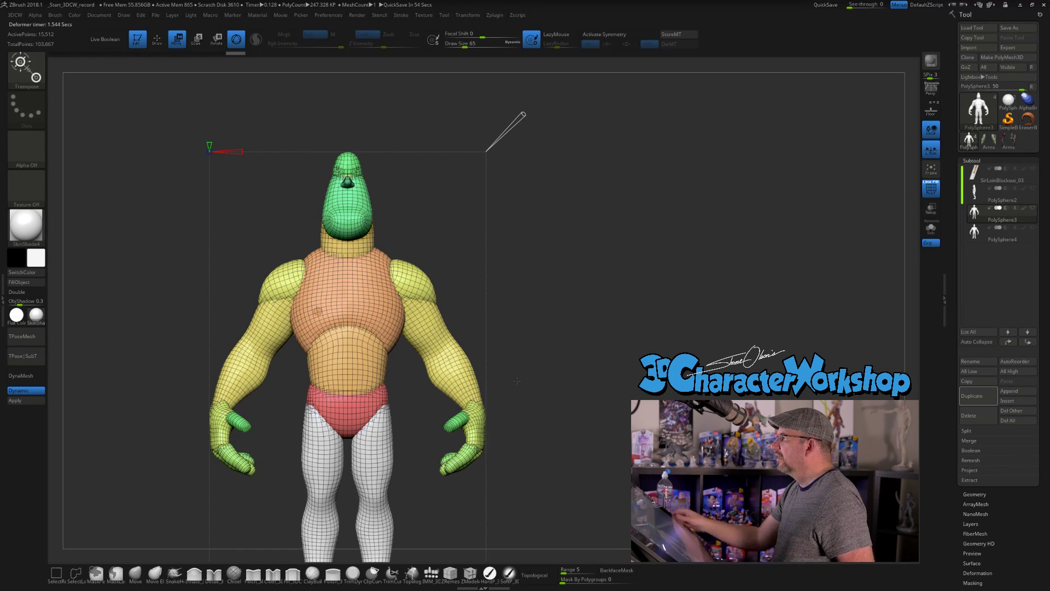
{"action": "left_click_drag", "start_coordinate": [629, 351], "coordinate": [620, 279], "text": "alt"}
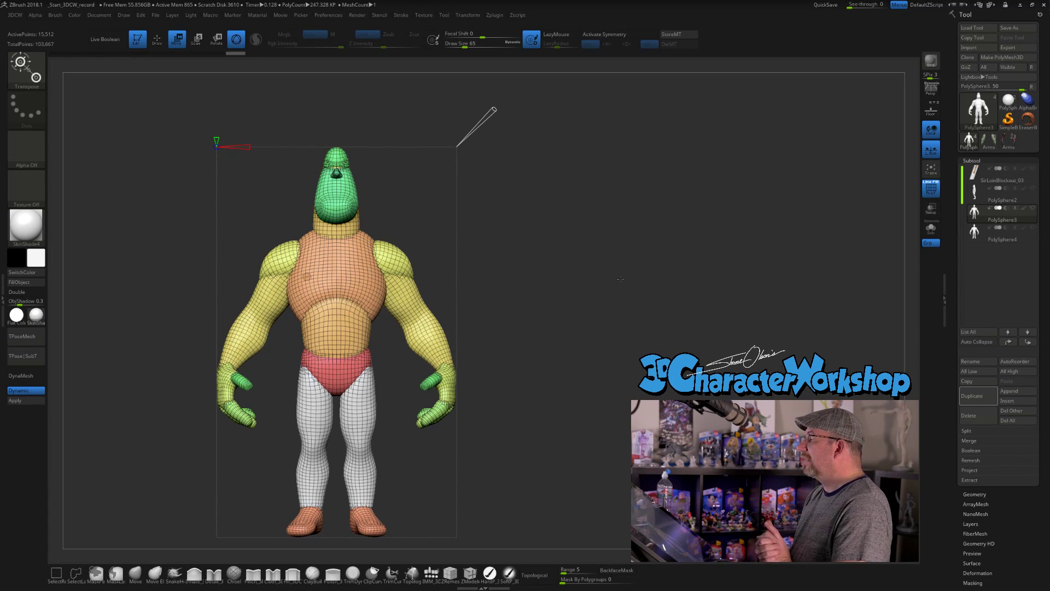
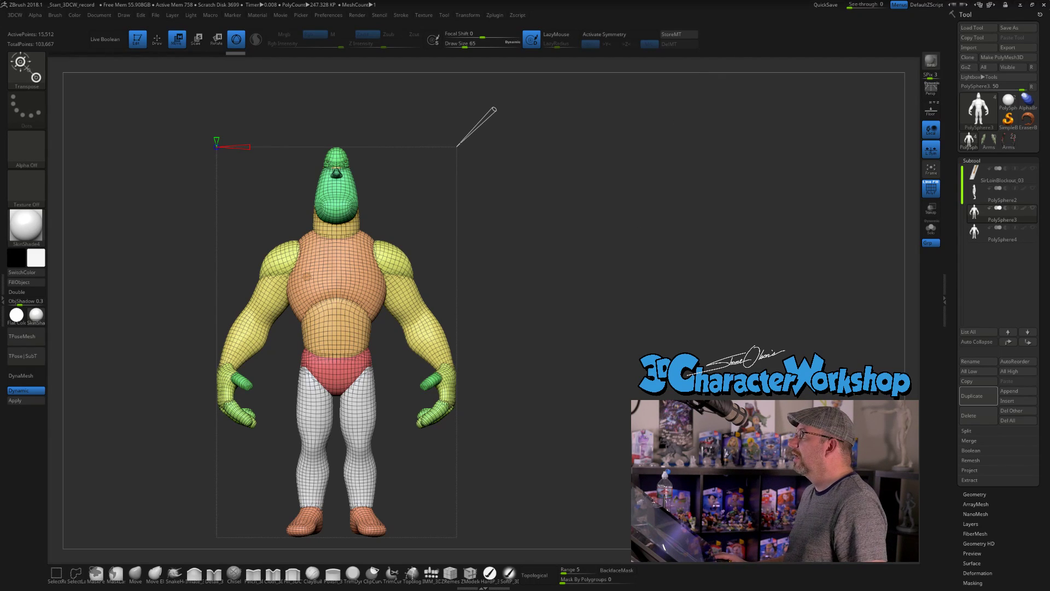
Switch to the Chrome browser and search Google for "material id map substance"
{"action": "left_click_drag", "start_coordinate": [903, 1], "coordinate": [541, 127]}
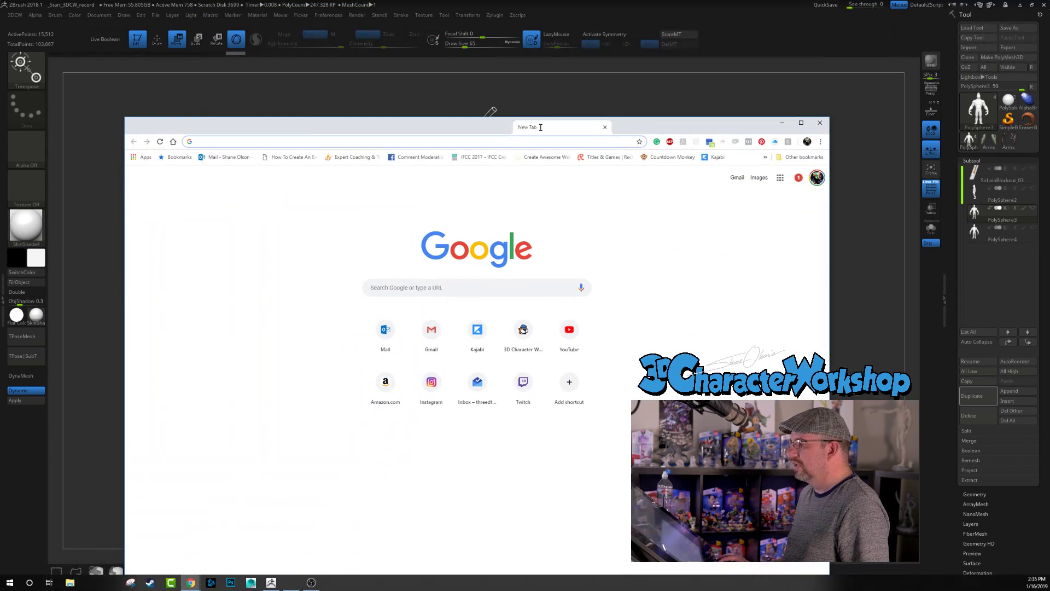
{"action": "type", "text": "m"}
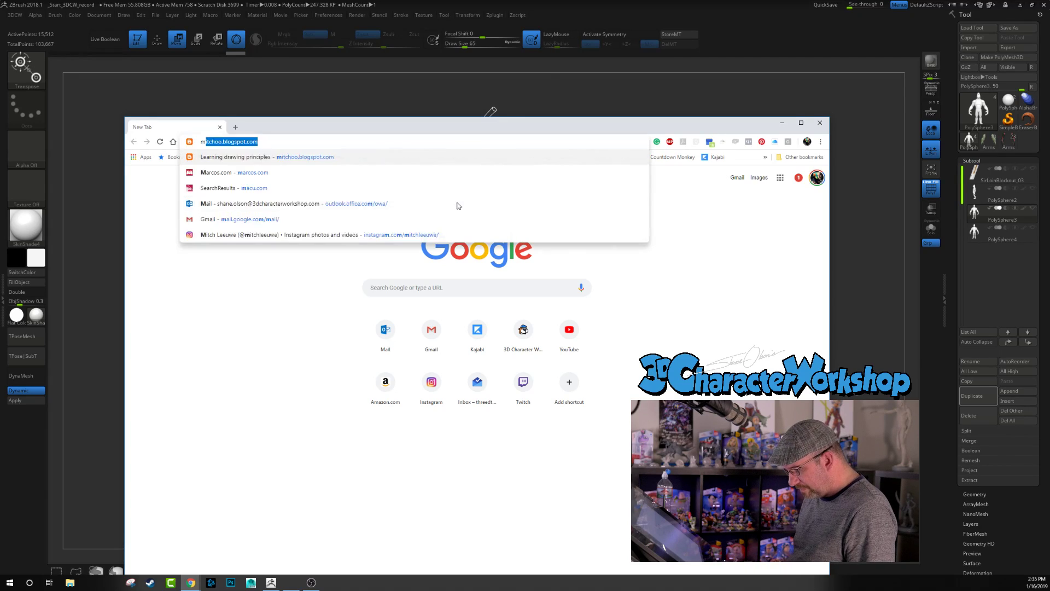
{"action": "type", "text": "aterial id "}
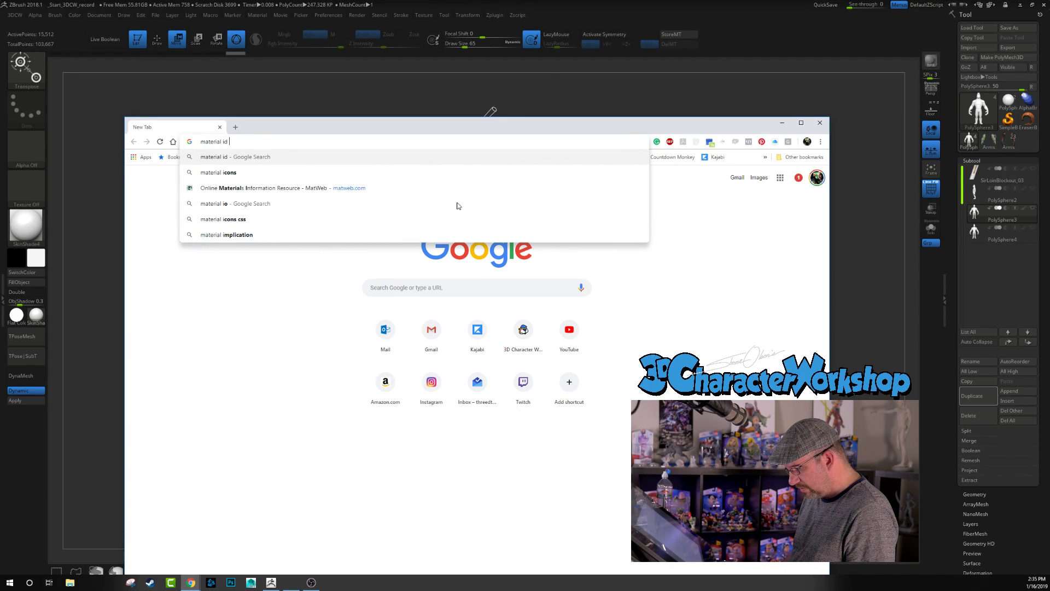
{"action": "type", "text": "map substance"}
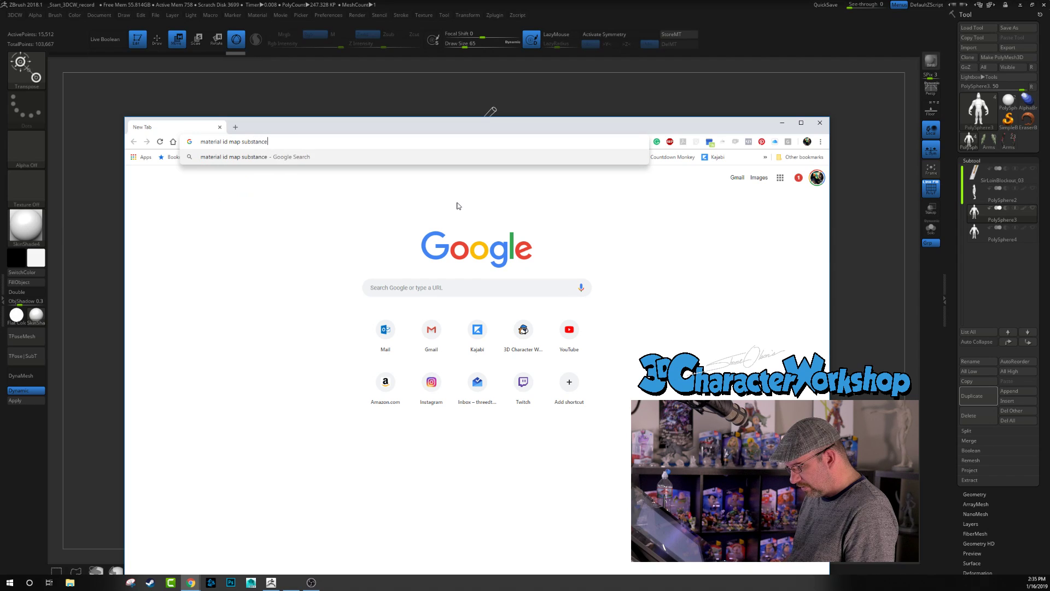
{"action": "key", "text": "Return"}
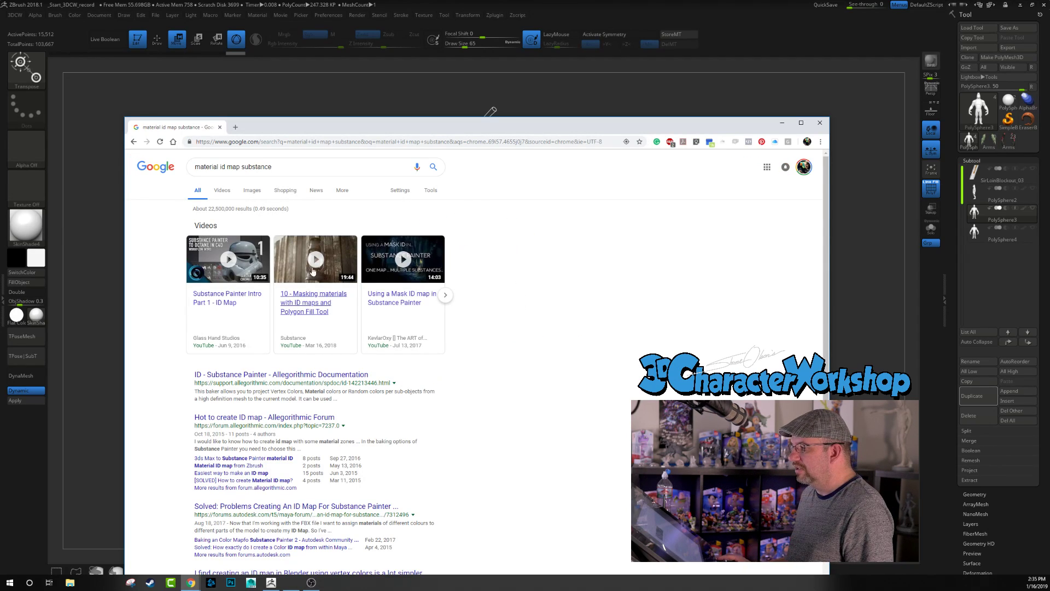
Show the image results, enlarge the yellow and blue color ID map to examine it, and return to ZBrush
{"action": "left_click", "coordinate": [251, 191]}
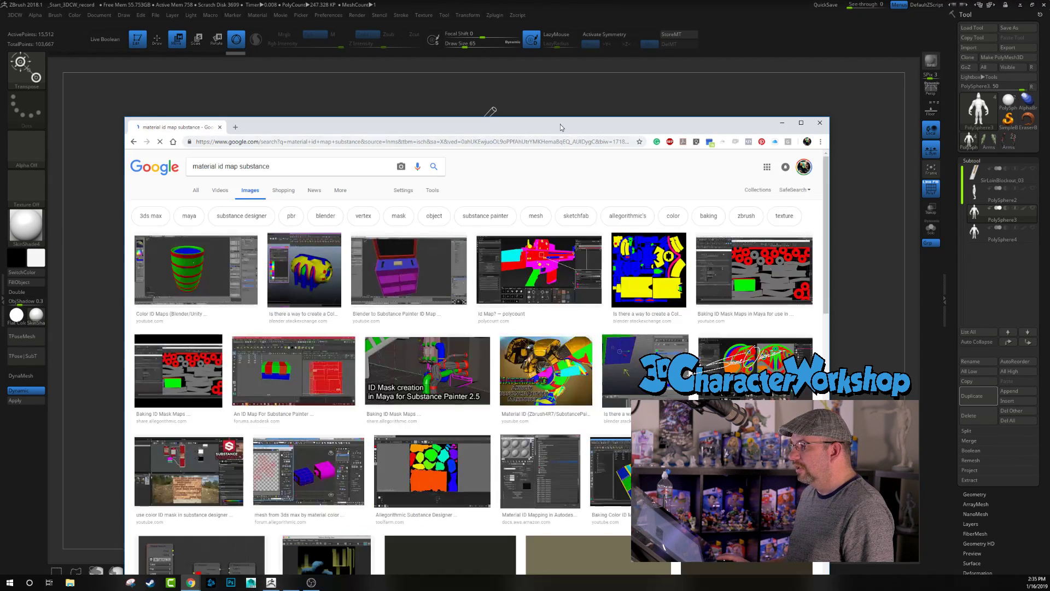
{"action": "left_click_drag", "start_coordinate": [742, 128], "coordinate": [722, 95]}
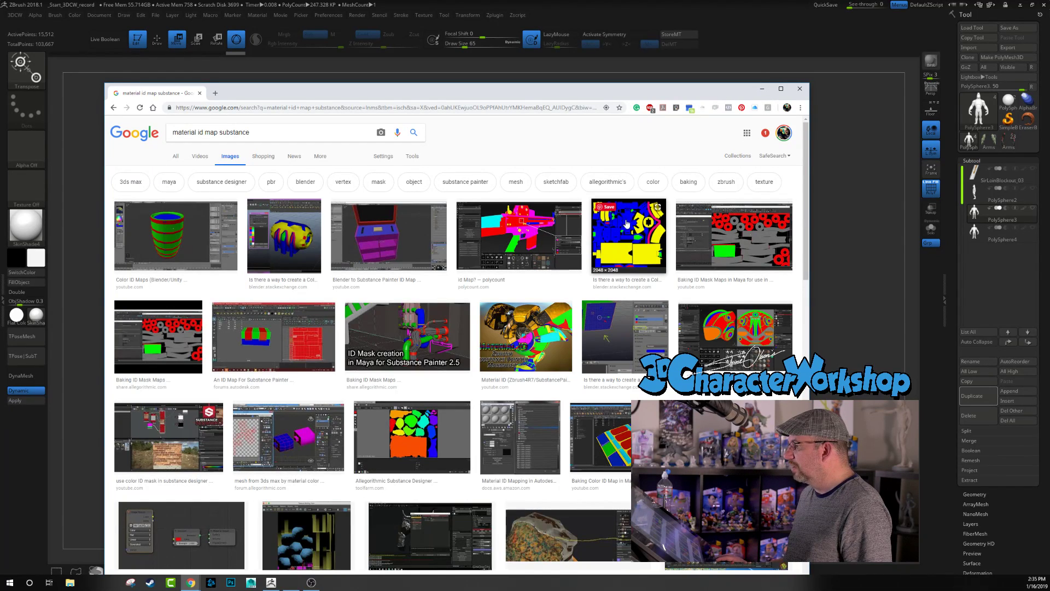
{"action": "left_click", "coordinate": [626, 233]}
{"action": "left_click_drag", "start_coordinate": [600, 92], "coordinate": [613, 31]}
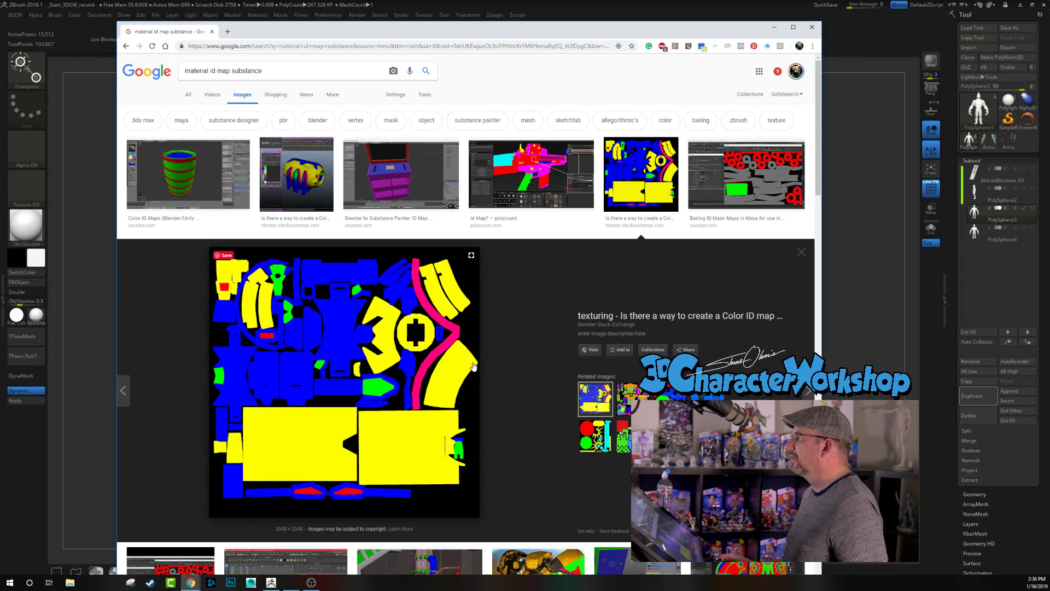
{"action": "left_click", "coordinate": [775, 29]}
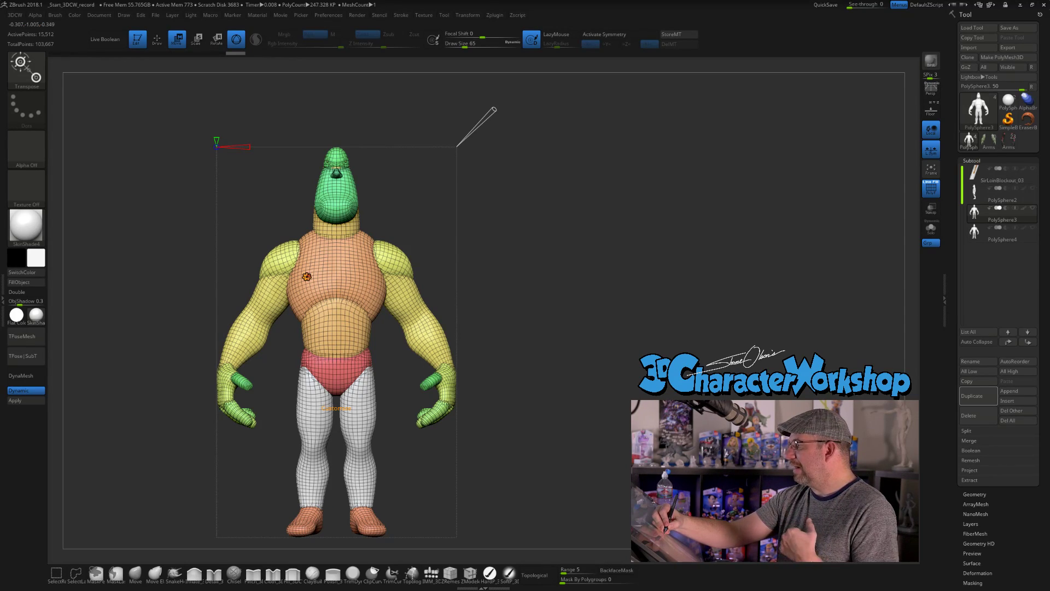
Accept the ZRemesher deformer result and apply Remesh By Union to the ZRemeshed figure, checking the hand up close
{"action": "left_click", "coordinate": [306, 276]}
{"action": "left_click", "coordinate": [446, 279]}
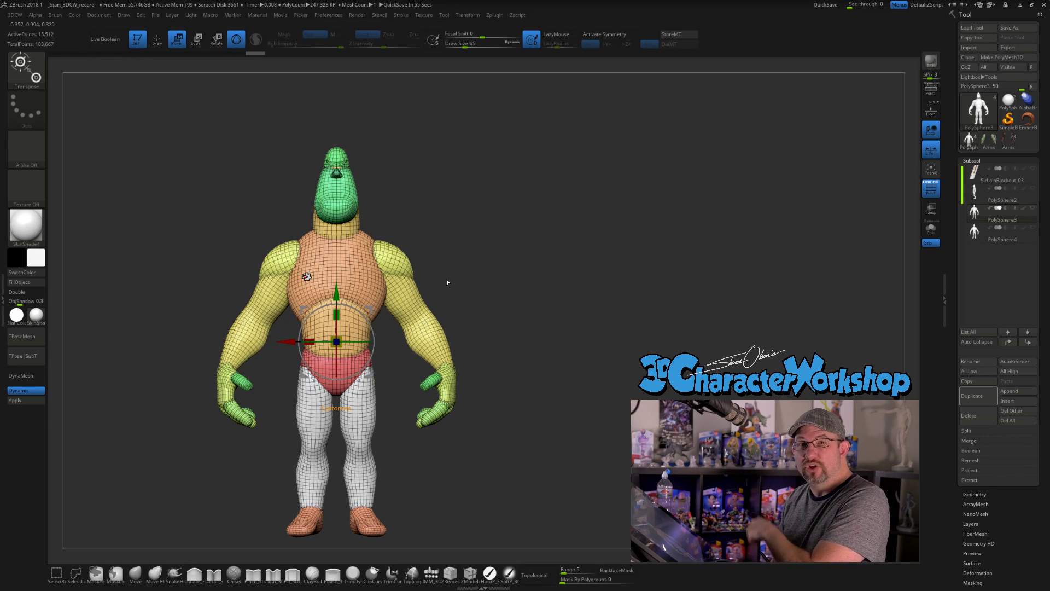
{"action": "left_click", "coordinate": [307, 276]}
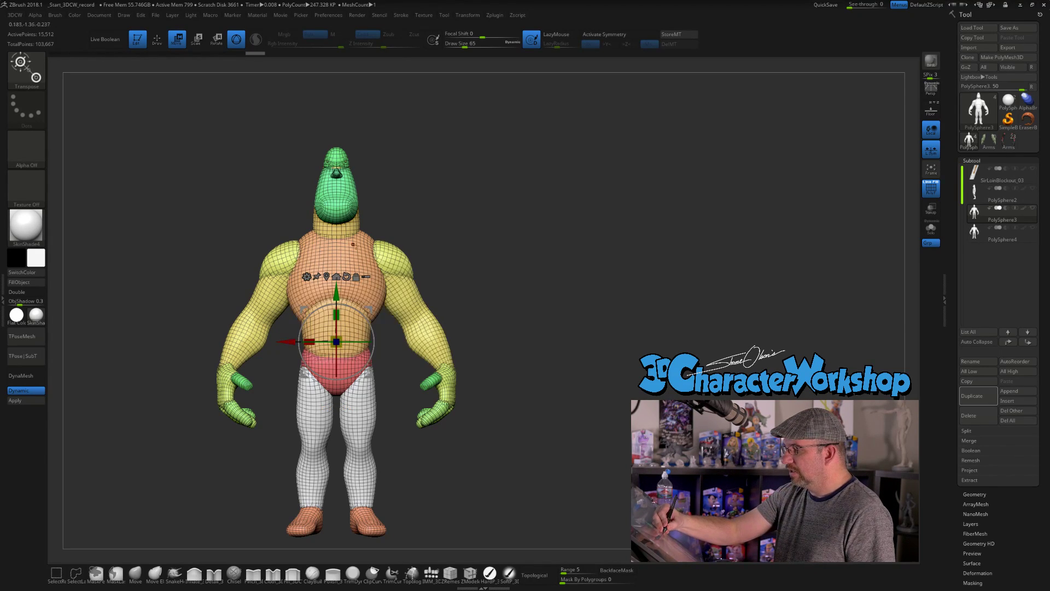
{"action": "left_click", "coordinate": [307, 276]}
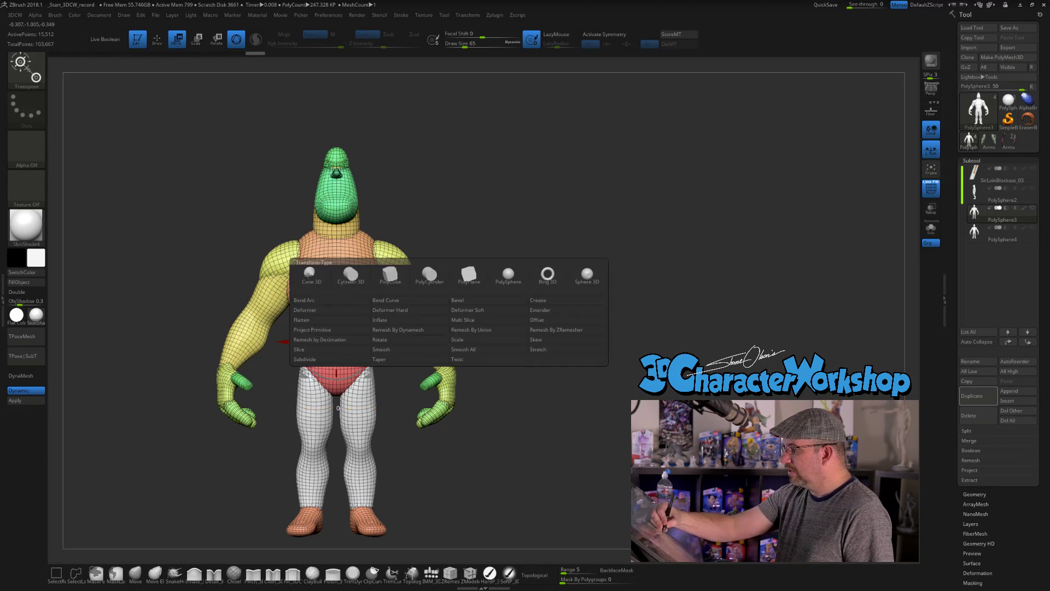
{"action": "left_click", "coordinate": [459, 330]}
{"action": "left_click_drag", "start_coordinate": [614, 363], "coordinate": [523, 401], "text": "alt"}
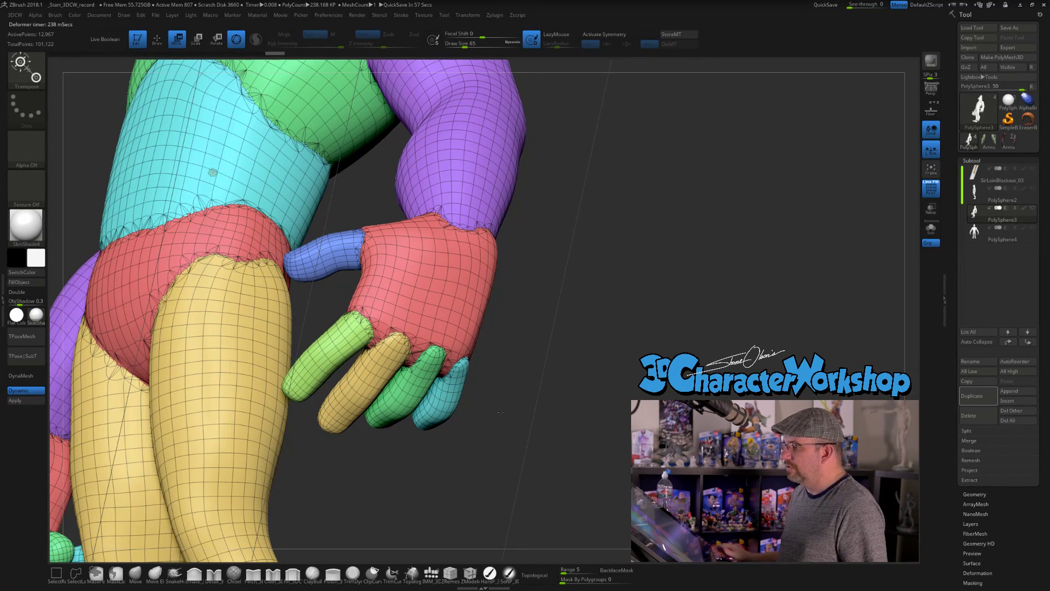
{"action": "left_click_drag", "start_coordinate": [488, 411], "coordinate": [592, 375], "text": "alt"}
Leave the Remesh By Union deformer for the standard gizmo and return to Draw mode with the Move brush
{"action": "right_click", "coordinate": [300, 273]}
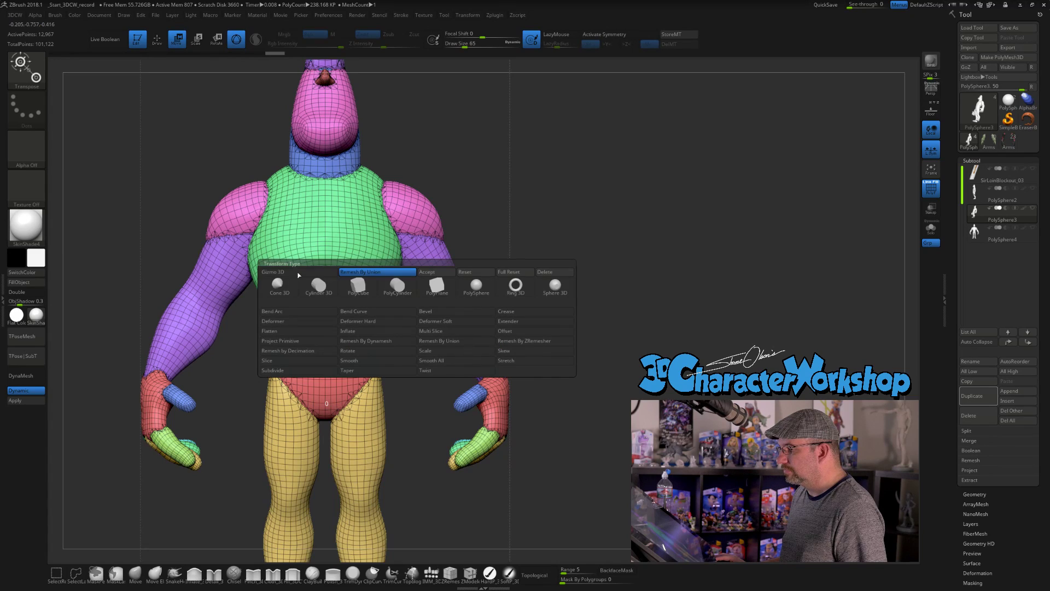
{"action": "left_click_drag", "start_coordinate": [613, 258], "coordinate": [590, 260], "text": "alt"}
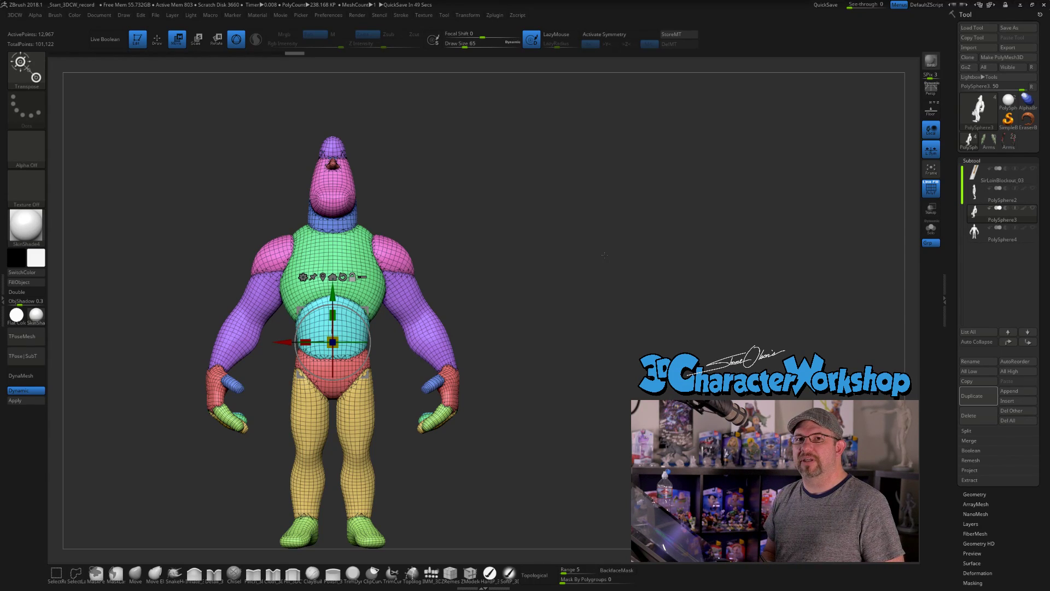
{"action": "key", "text": "q"}
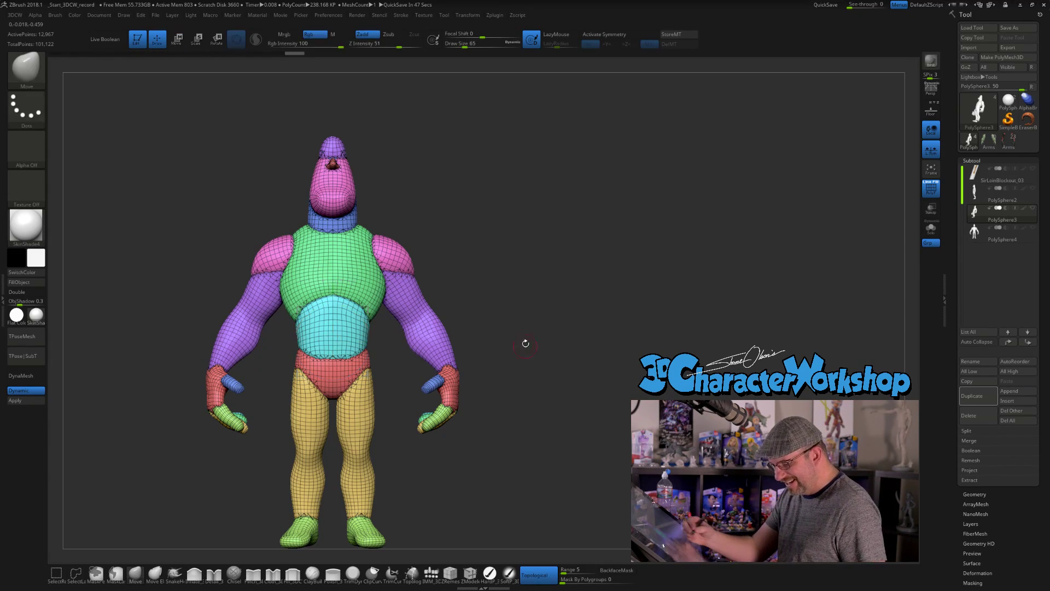
Examine the remeshed figure's head, neck, torso and shoulder seams from the front and three-quarter views
{"action": "key", "text": "s"}
{"action": "left_click_drag", "start_coordinate": [517, 310], "coordinate": [525, 310]}
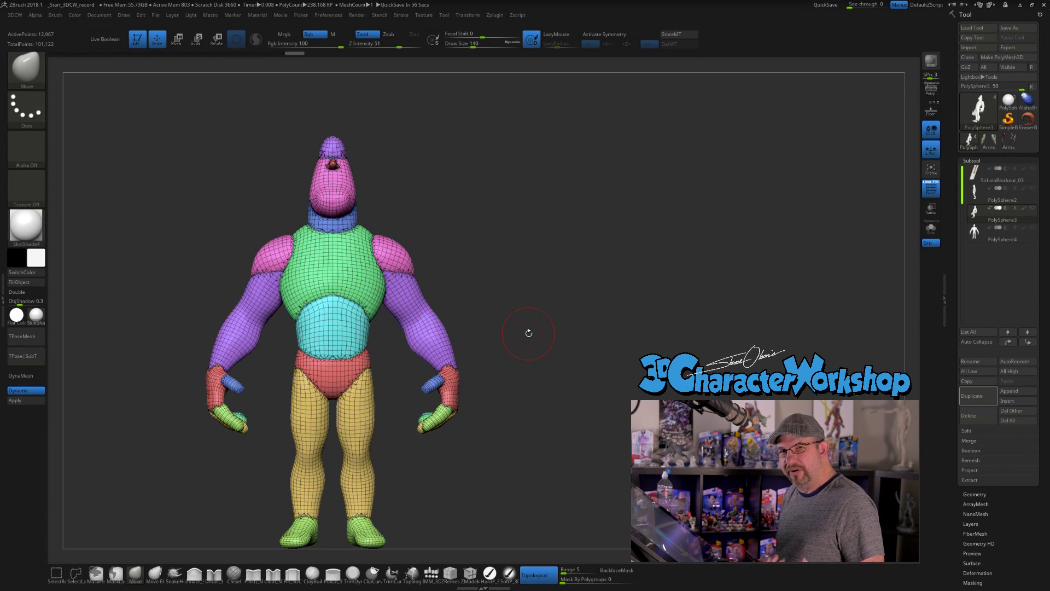
{"action": "left_click_drag", "start_coordinate": [580, 335], "coordinate": [555, 445]}
{"action": "left_click_drag", "start_coordinate": [534, 369], "coordinate": [554, 228], "text": "alt"}
{"action": "left_click_drag", "start_coordinate": [555, 228], "coordinate": [532, 353], "text": "alt"}
{"action": "left_click_drag", "start_coordinate": [481, 305], "coordinate": [506, 416], "text": "alt"}
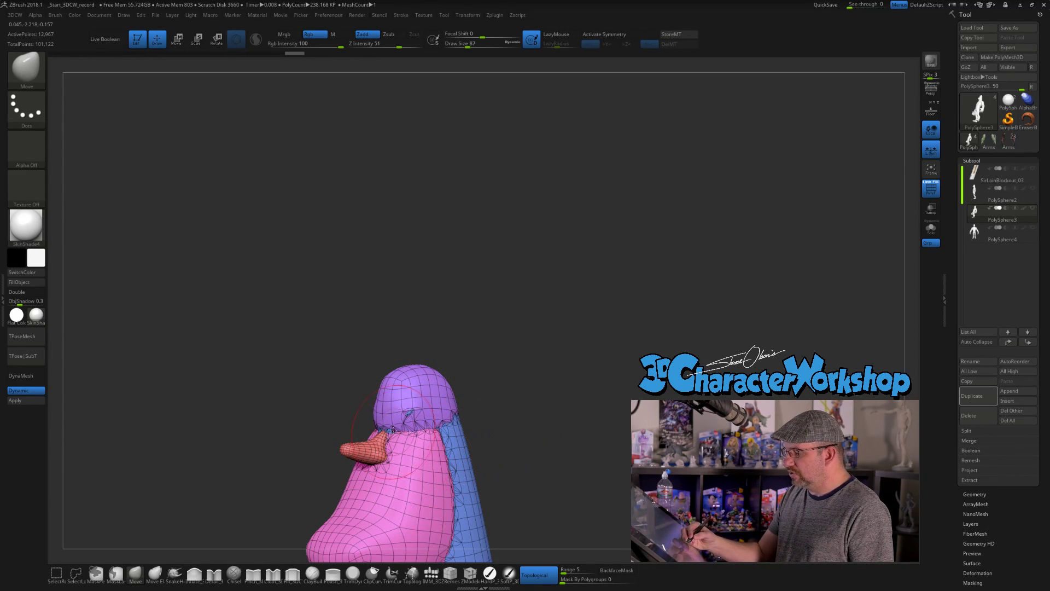
{"action": "mouse_move", "coordinate": [520, 421]}
{"action": "left_mouse_down"}
{"action": "mouse_move", "coordinate": [518, 437]}
{"action": "mouse_move", "coordinate": [517, 281]}
{"action": "left_mouse_up"}
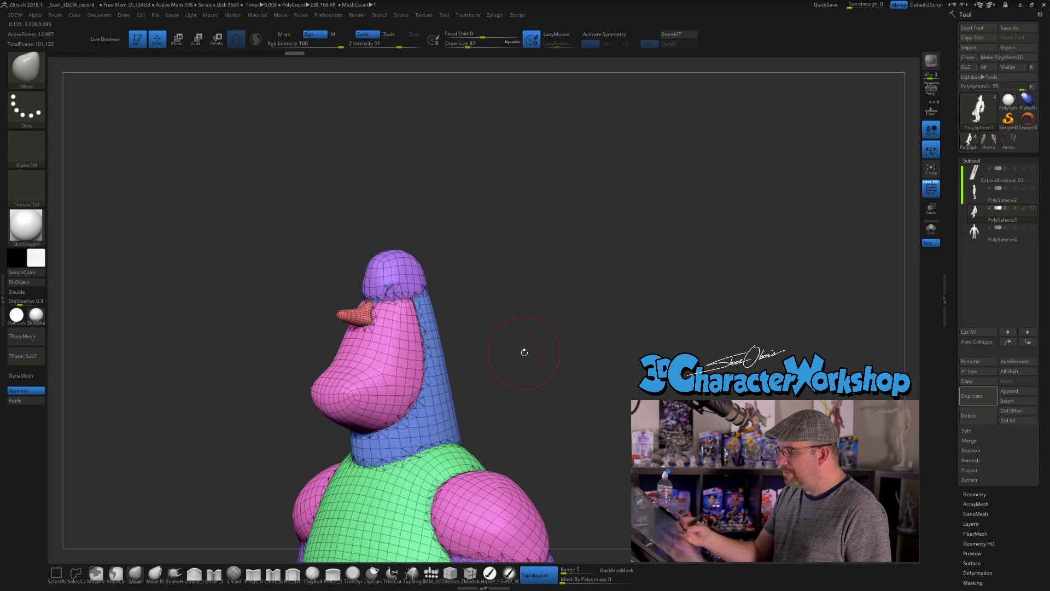
{"action": "left_click_drag", "start_coordinate": [548, 378], "coordinate": [560, 327], "text": "alt"}
{"action": "left_click_drag", "start_coordinate": [592, 383], "coordinate": [578, 346]}
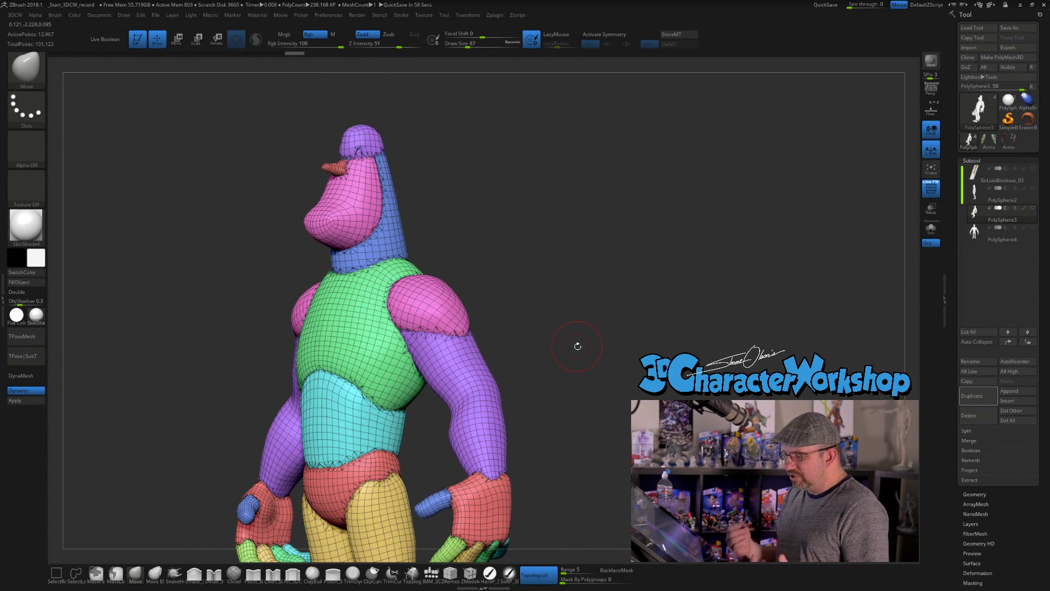
{"action": "key", "text": "s"}
{"action": "left_click_drag", "start_coordinate": [497, 231], "coordinate": [491, 231]}
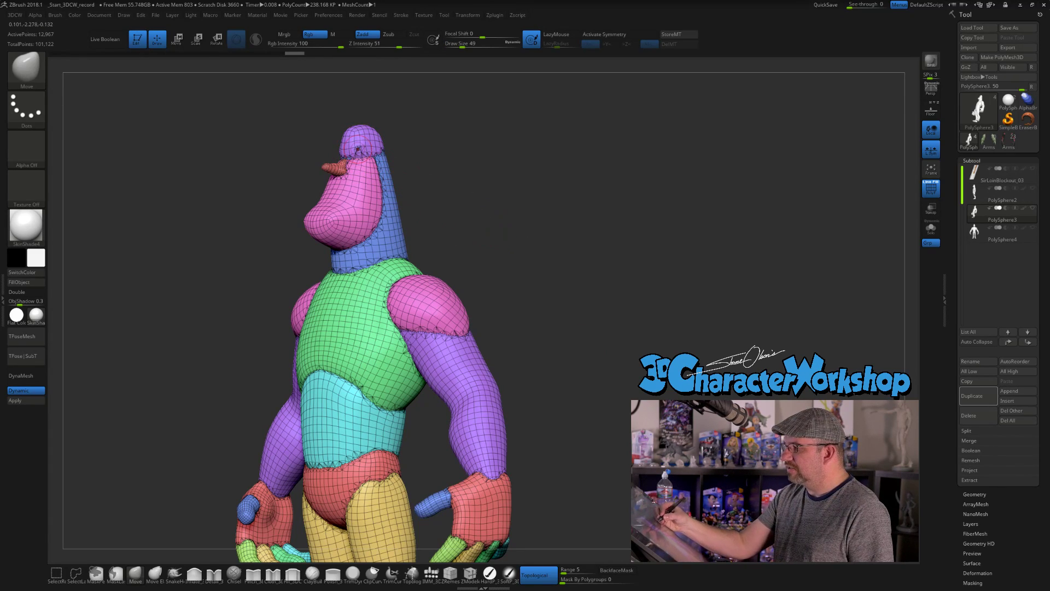
{"action": "left_click_drag", "start_coordinate": [536, 269], "coordinate": [556, 281]}
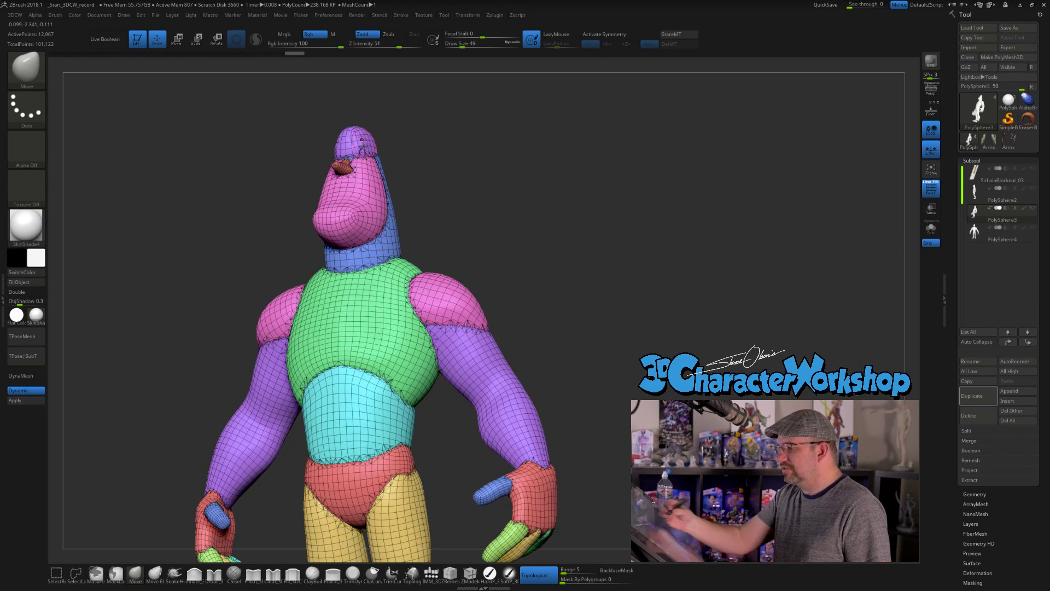
{"action": "left_click_drag", "start_coordinate": [516, 194], "coordinate": [527, 315], "text": "alt"}
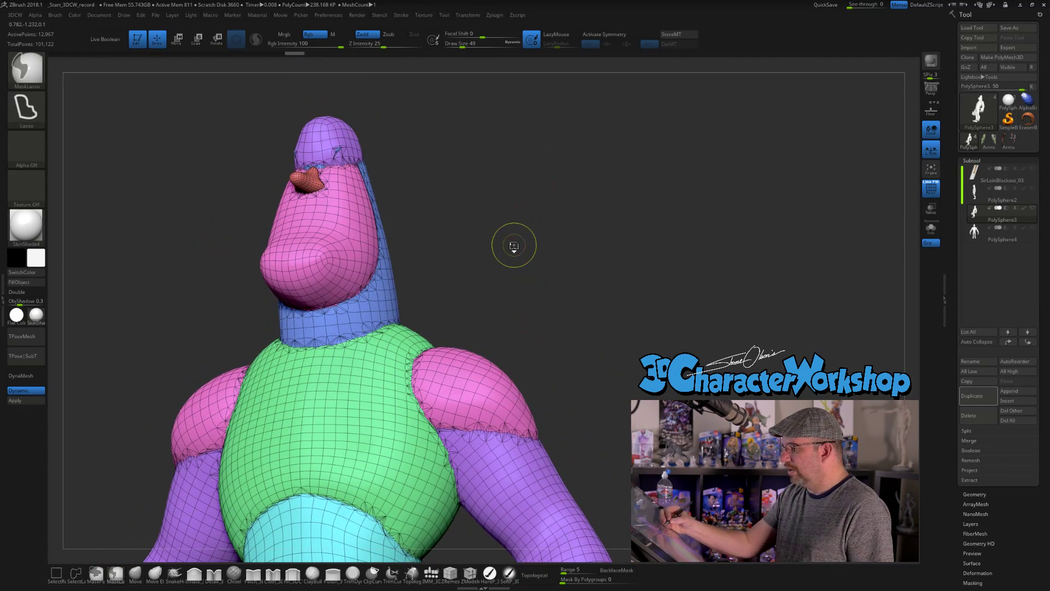
Undo the Remesh By Union on the figure
{"action": "key", "text": "ctrl+z"}
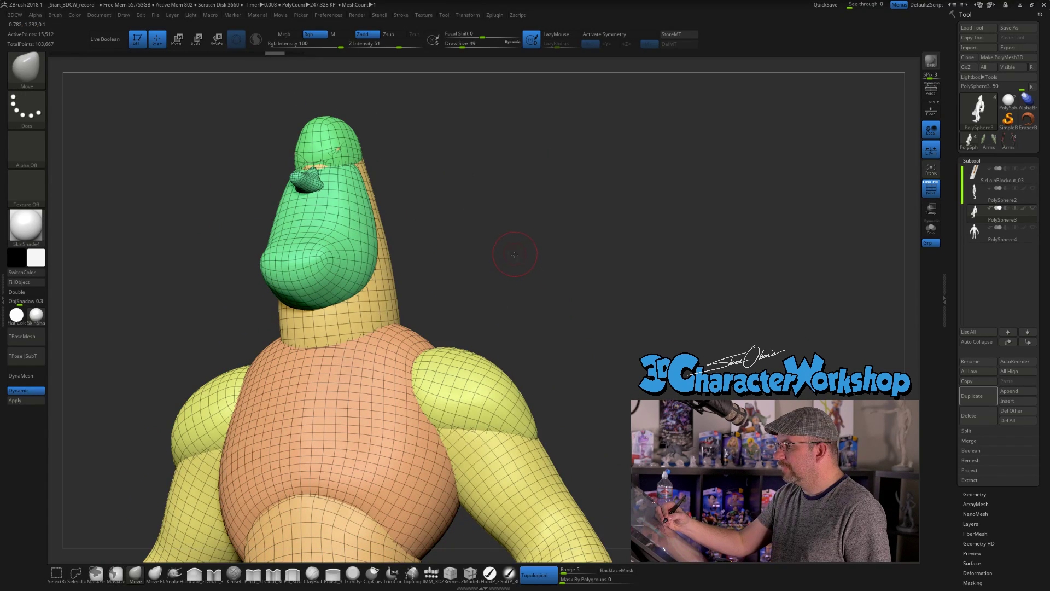
{"action": "key", "text": "ctrl+z"}
{"action": "left_click_drag", "start_coordinate": [486, 273], "coordinate": [493, 318], "text": "alt"}
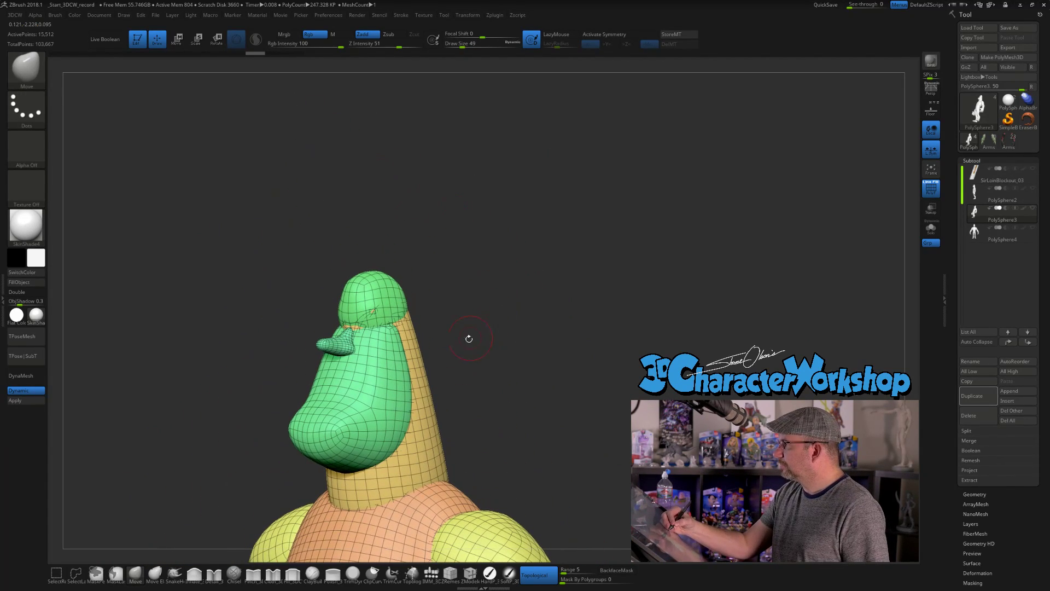
Isolate the yellow hood and neck piece, smooth its lumpy top with symmetry on, and unhide the rest of the figure
{"action": "left_click", "coordinate": [405, 330], "text": "ctrl+shift"}
{"action": "key", "text": "s"}
{"action": "left_click_drag", "start_coordinate": [467, 341], "coordinate": [415, 309]}
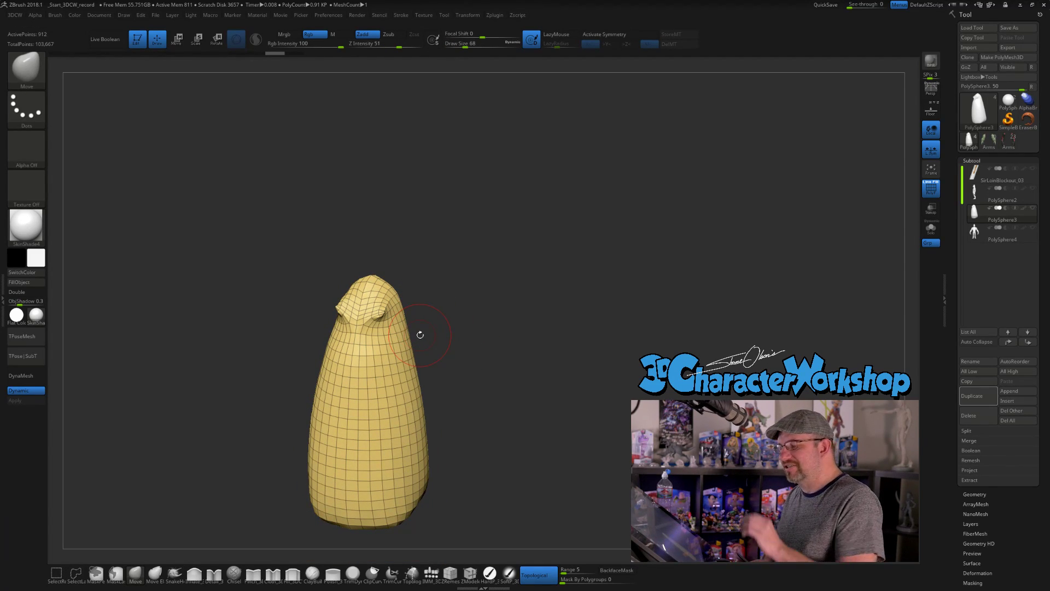
{"action": "left_click_drag", "start_coordinate": [386, 308], "coordinate": [379, 316], "text": "shift"}
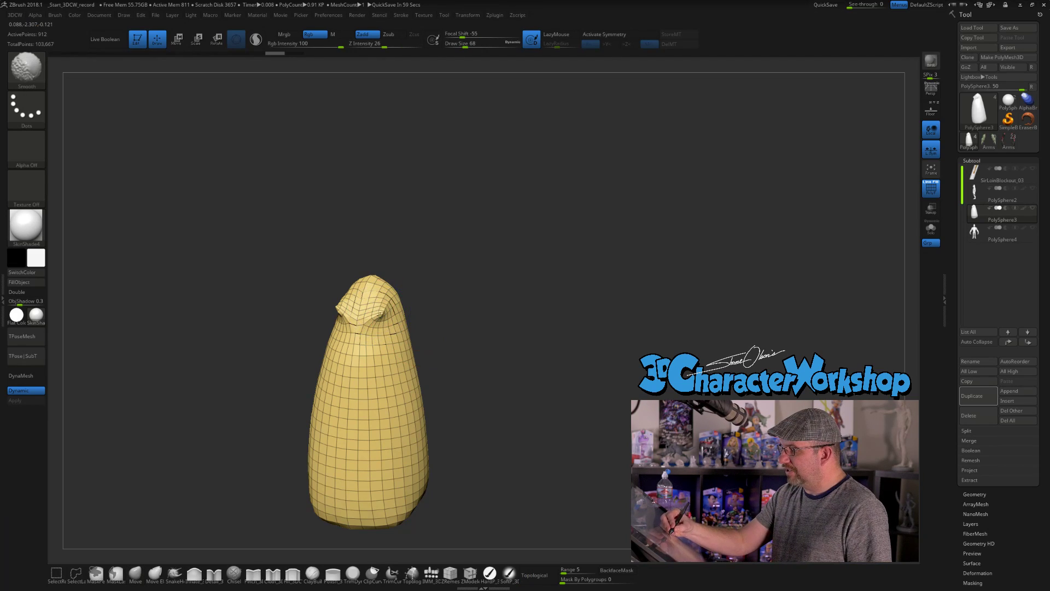
{"action": "key", "text": "ctrl+z"}
{"action": "key", "text": "c"}
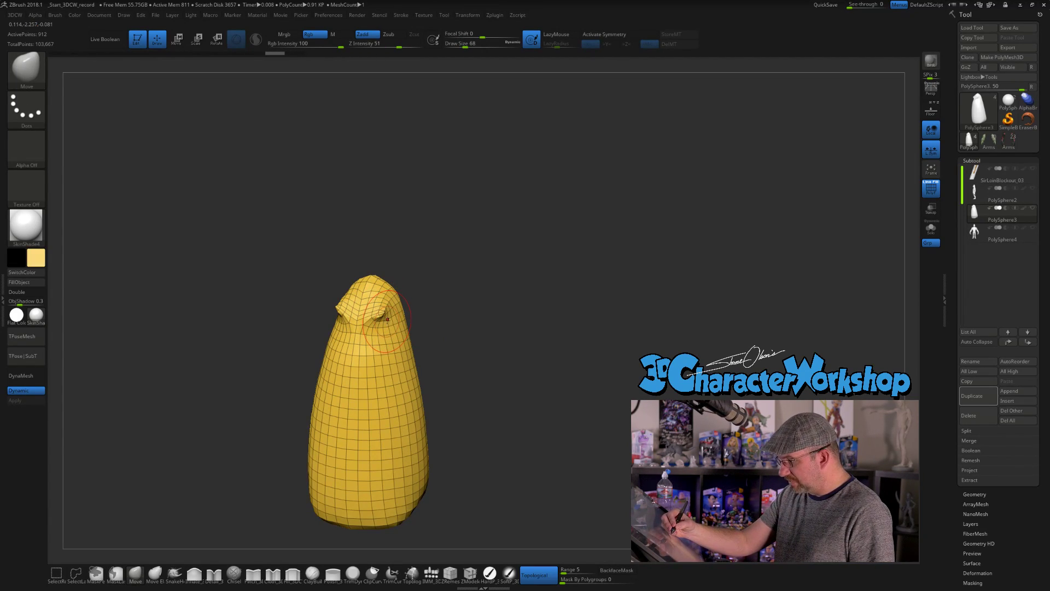
{"action": "mouse_move", "coordinate": [386, 319]}
{"action": "left_mouse_down", "text": "shift"}
{"action": "mouse_move", "coordinate": [378, 295]}
{"action": "mouse_move", "coordinate": [386, 305]}
{"action": "left_mouse_up", "text": "shift"}
{"action": "key", "text": "ctrl+z"}
{"action": "key", "text": "ctrl+z"}
{"action": "key", "text": "x"}
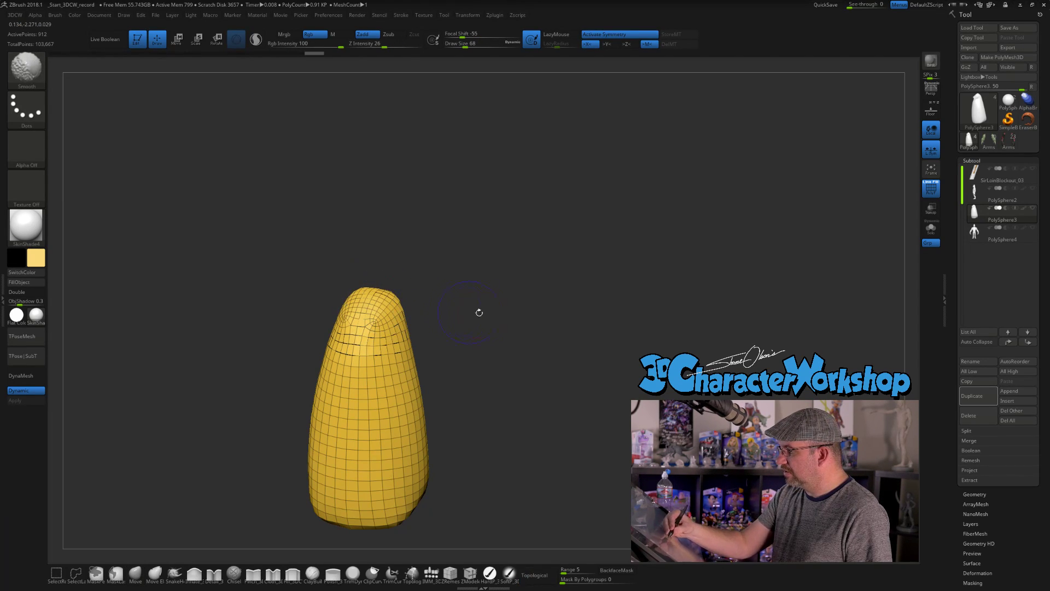
{"action": "left_click", "coordinate": [557, 332], "text": "ctrl+shift"}
{"action": "left_click_drag", "start_coordinate": [555, 336], "coordinate": [500, 316]}
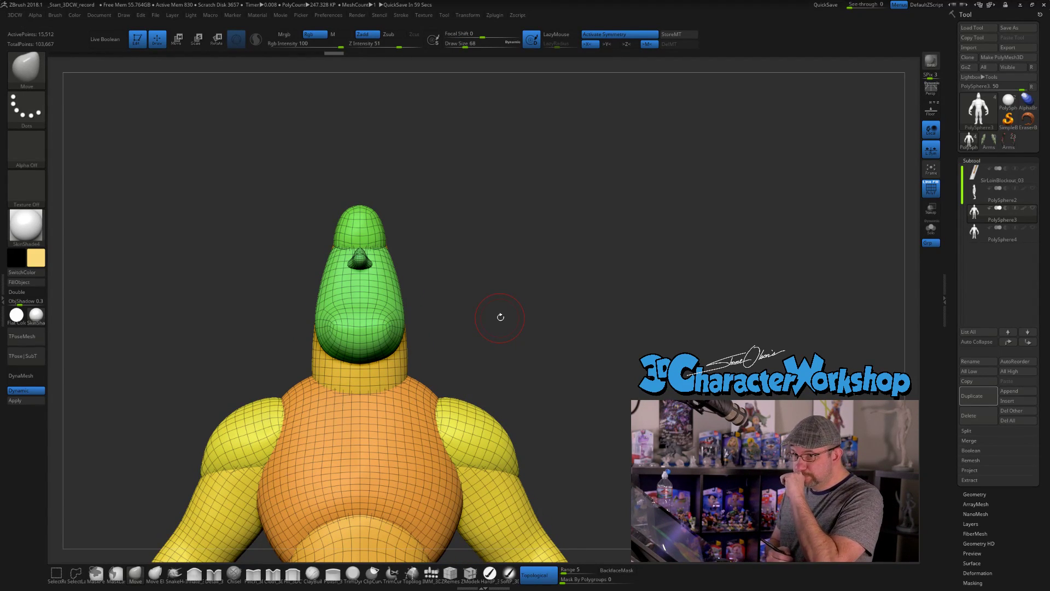
Display the knight reference image with Spotlight, leave its edit mode, and compare the figure's head with it
{"action": "key", "text": "shift+z"}
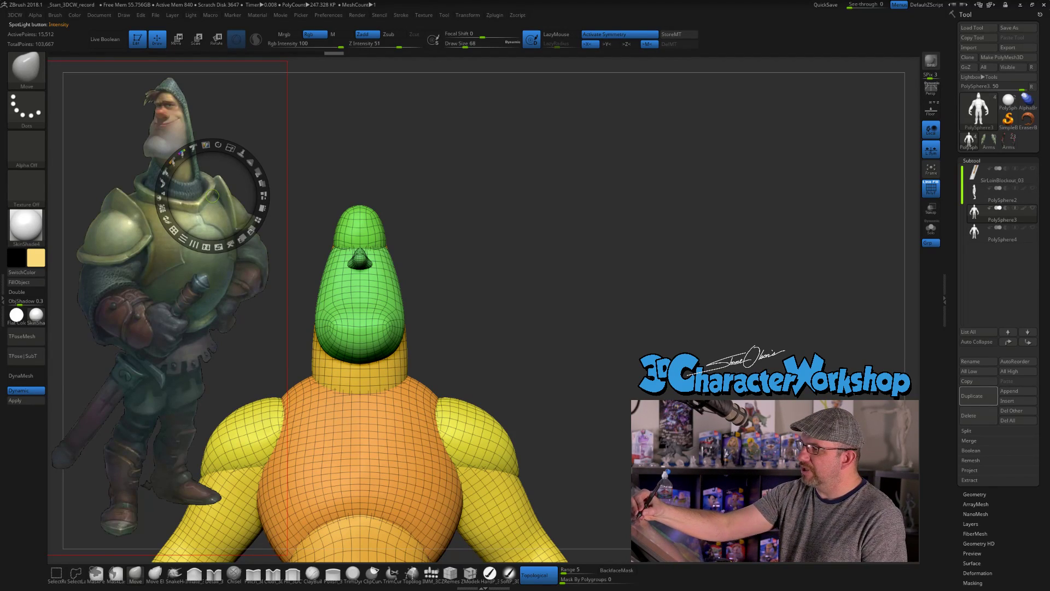
{"action": "key", "text": "z"}
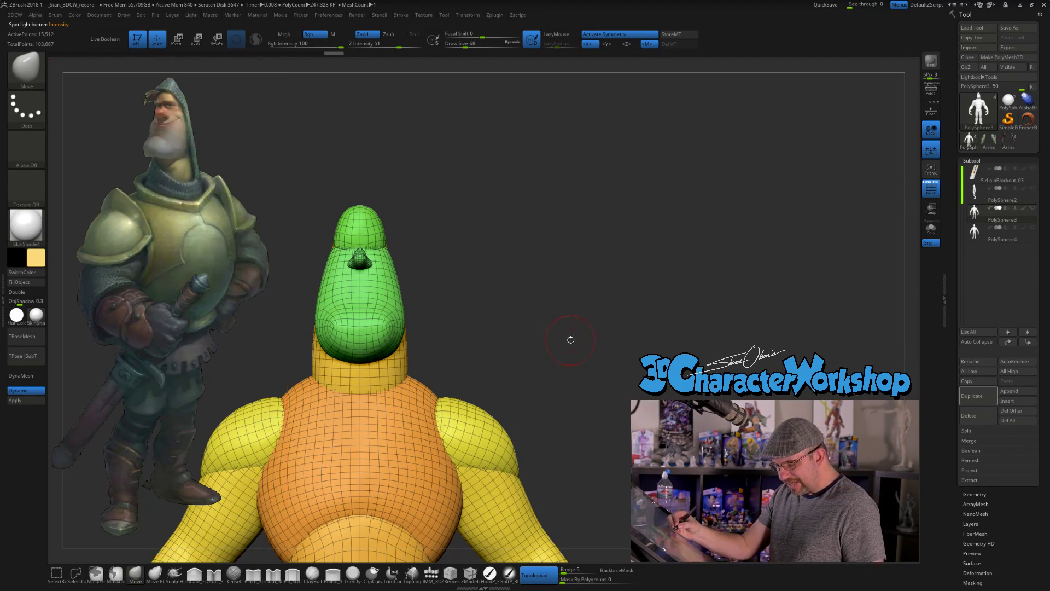
{"action": "left_click_drag", "start_coordinate": [563, 316], "coordinate": [534, 302]}
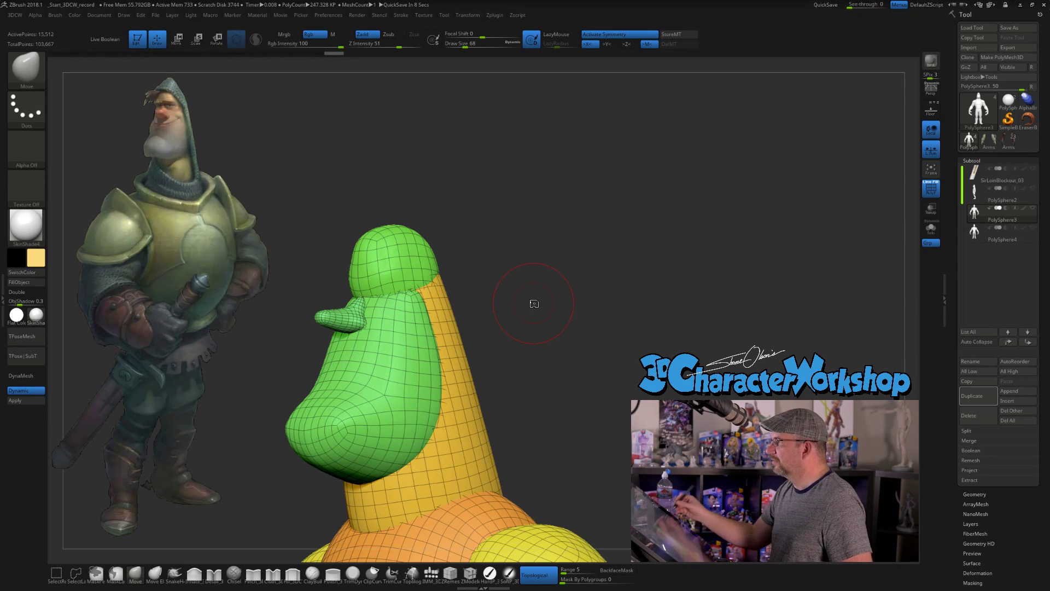
{"action": "mouse_move", "coordinate": [555, 347]}
{"action": "left_mouse_down"}
{"action": "mouse_move", "coordinate": [541, 314]}
{"action": "mouse_move", "coordinate": [533, 330]}
{"action": "mouse_move", "coordinate": [516, 319]}
{"action": "mouse_move", "coordinate": [526, 353]}
{"action": "left_mouse_up"}
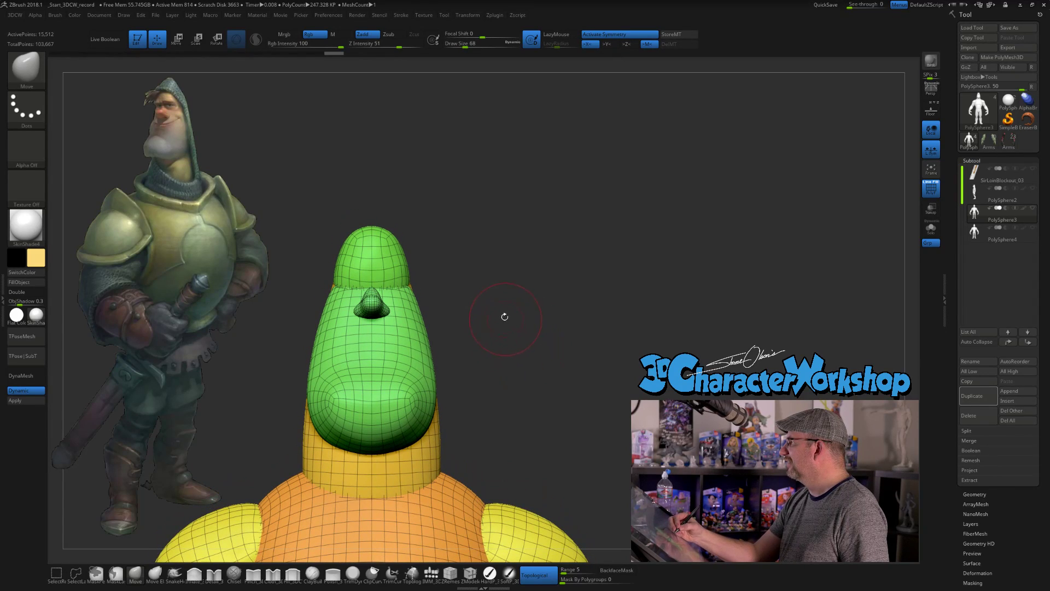
{"action": "left_click_drag", "start_coordinate": [500, 319], "coordinate": [529, 317]}
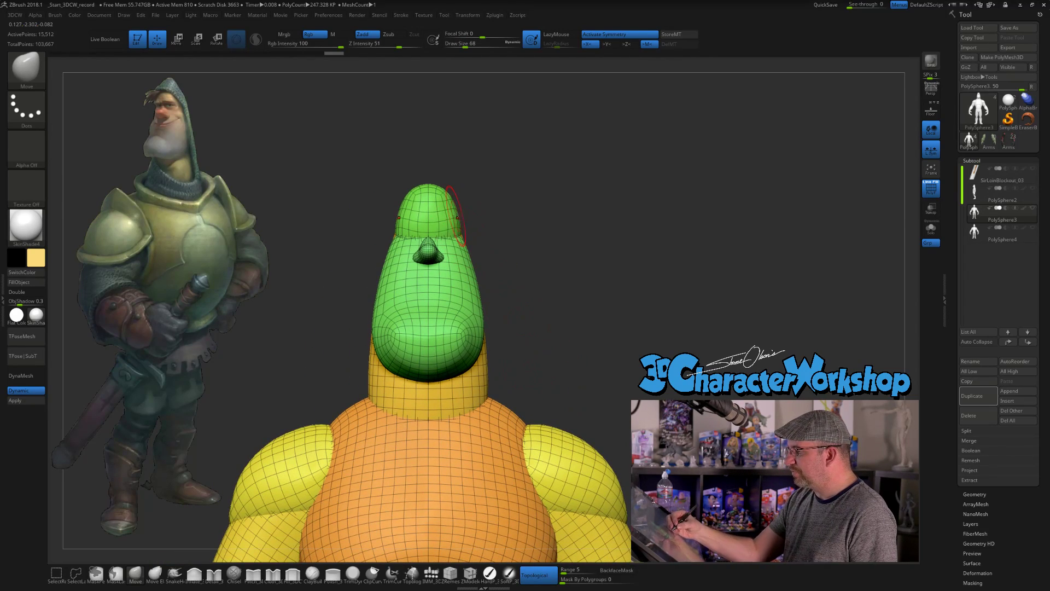
Hide the cap, face, nose and neck pieces and split the hidden head parts into a separate subtool
{"action": "left_click", "coordinate": [447, 219], "text": "ctrl+shift"}
{"action": "left_click", "coordinate": [447, 224], "text": "ctrl+shift"}
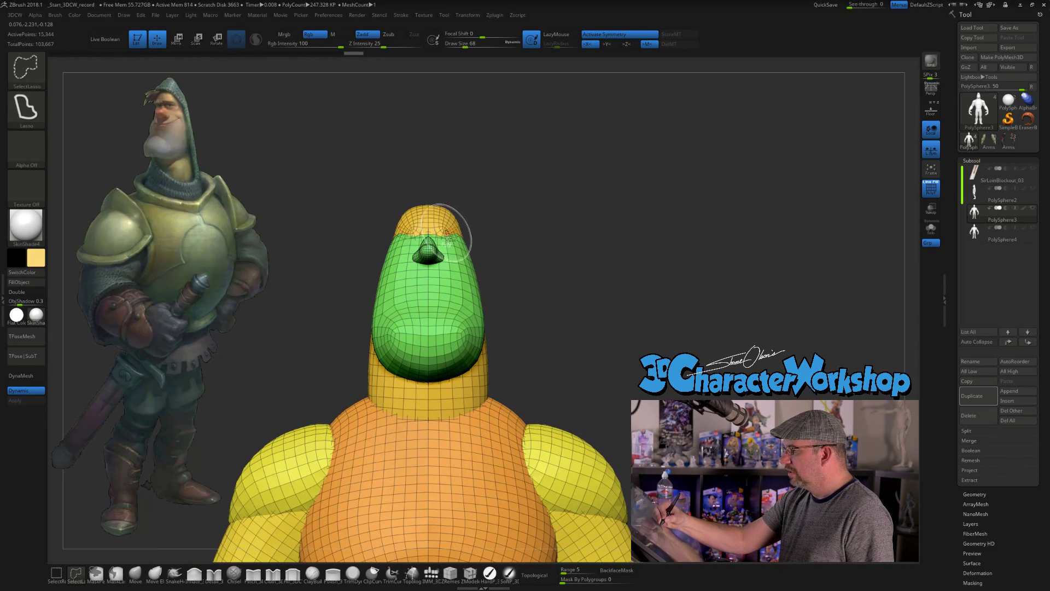
{"action": "left_click", "coordinate": [481, 233], "text": "ctrl+shift"}
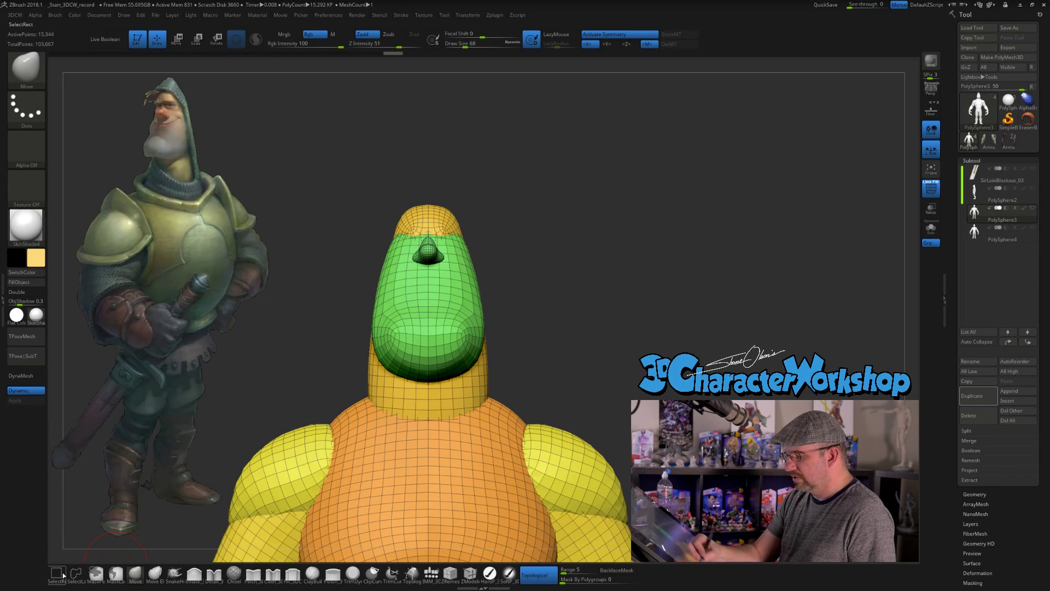
{"action": "left_click", "coordinate": [463, 224], "text": "ctrl+alt+shift"}
{"action": "left_click", "coordinate": [461, 241], "text": "ctrl+alt+shift"}
{"action": "left_click", "coordinate": [429, 251], "text": "ctrl+alt+shift"}
{"action": "key", "text": "space"}
{"action": "left_click", "coordinate": [611, 352]}
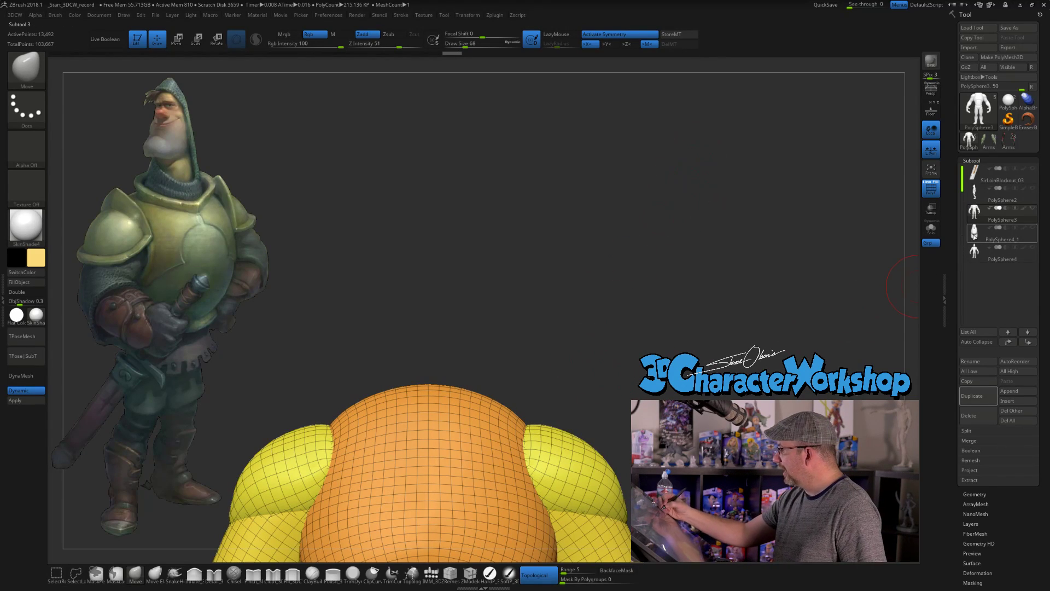
Make the split-off head subtool PolySphere4_1 visible and select it for editing
{"action": "left_click_drag", "start_coordinate": [584, 343], "coordinate": [596, 272], "text": "alt"}
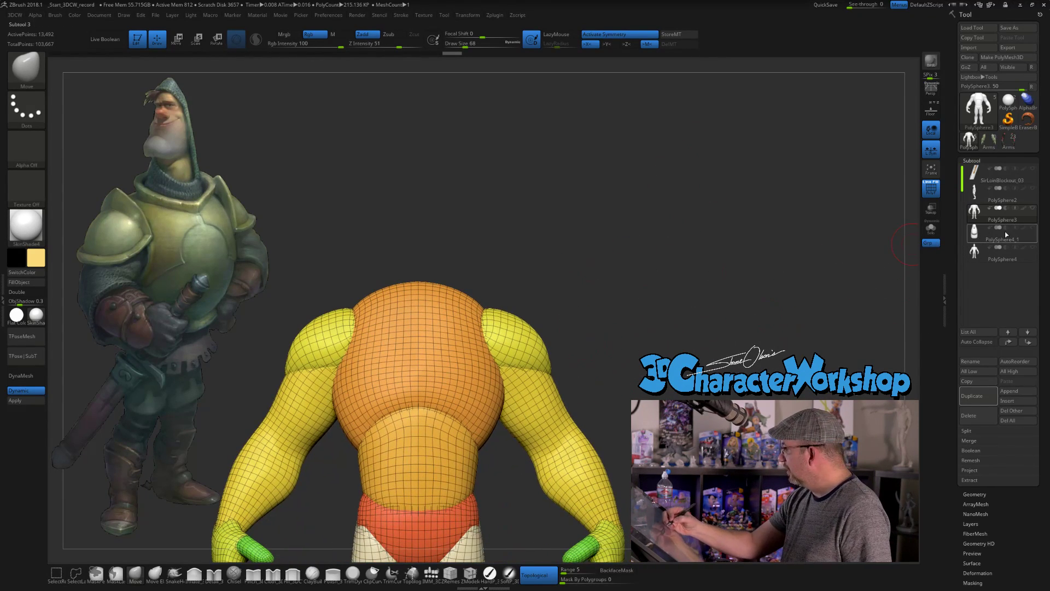
{"action": "left_click", "coordinate": [1034, 230]}
{"action": "left_click_drag", "start_coordinate": [717, 332], "coordinate": [541, 315]}
{"action": "left_click", "coordinate": [443, 250], "text": "alt"}
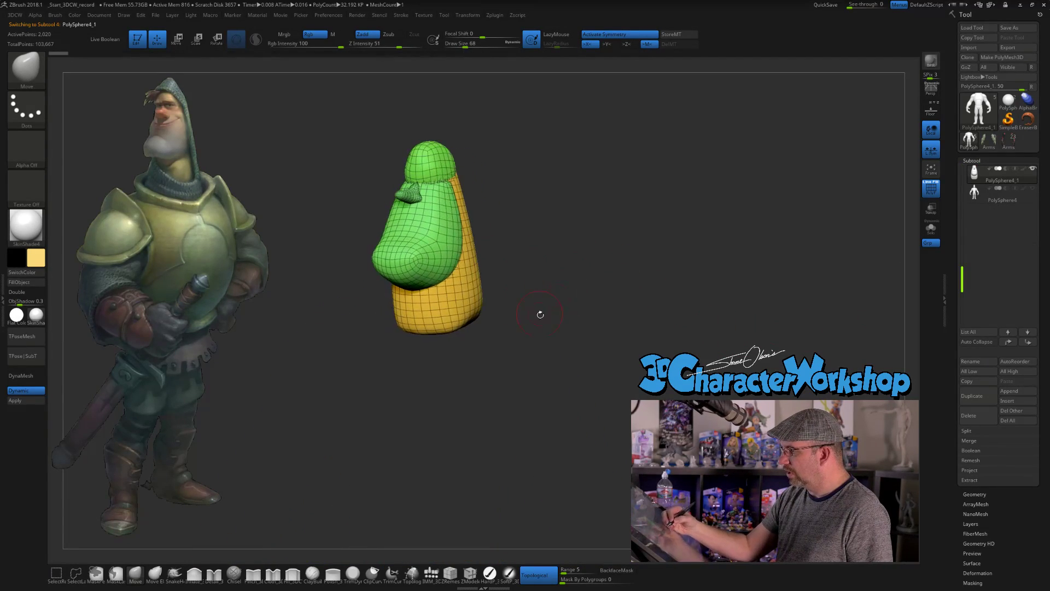
Show the dense PolySphere4 full-body subtool, select it and delete it
{"action": "left_click", "coordinate": [1032, 188]}
{"action": "left_click_drag", "start_coordinate": [780, 300], "coordinate": [630, 261]}
{"action": "left_click", "coordinate": [1002, 195]}
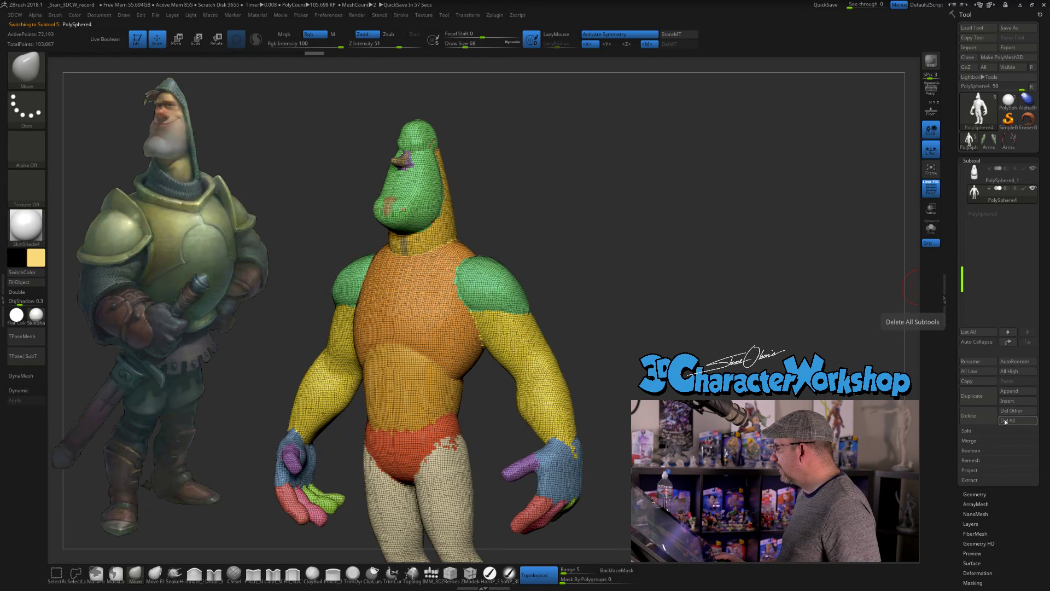
{"action": "left_click", "coordinate": [978, 415]}
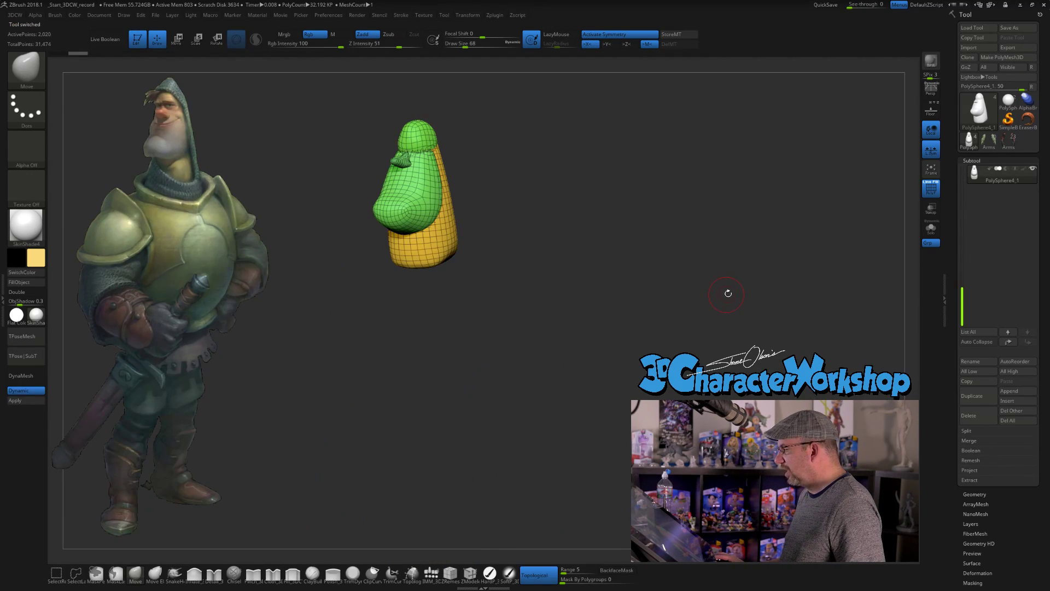
Face the head subtool from the front and make the PolySphere3 body visible beneath it
{"action": "mouse_move", "coordinate": [756, 281]}
{"action": "left_mouse_down"}
{"action": "mouse_move", "coordinate": [685, 271]}
{"action": "mouse_move", "coordinate": [659, 279]}
{"action": "mouse_move", "coordinate": [623, 323]}
{"action": "left_mouse_up"}
{"action": "key", "text": "s"}
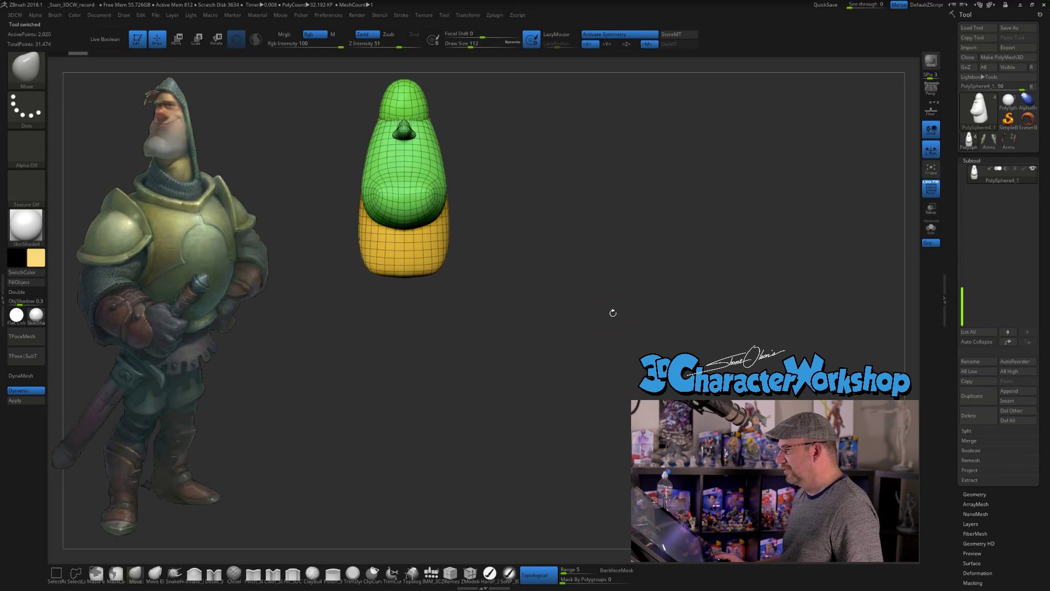
{"action": "left_click_drag", "start_coordinate": [963, 292], "coordinate": [963, 210]}
{"action": "left_click", "coordinate": [1032, 188]}
{"action": "mouse_move", "coordinate": [707, 208]}
{"action": "left_mouse_down", "text": "alt"}
{"action": "mouse_move", "coordinate": [642, 192]}
{"action": "mouse_move", "coordinate": [627, 176]}
{"action": "mouse_move", "coordinate": [703, 199]}
{"action": "left_mouse_up", "text": "alt"}
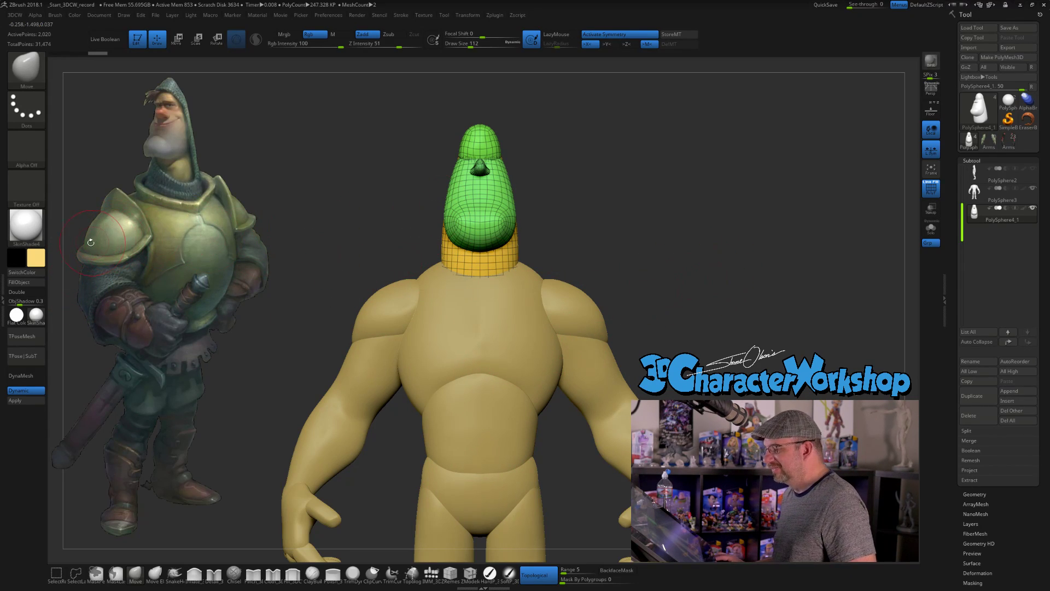
Change the main color from yellow to a light grey
{"action": "left_click", "coordinate": [43, 256]}
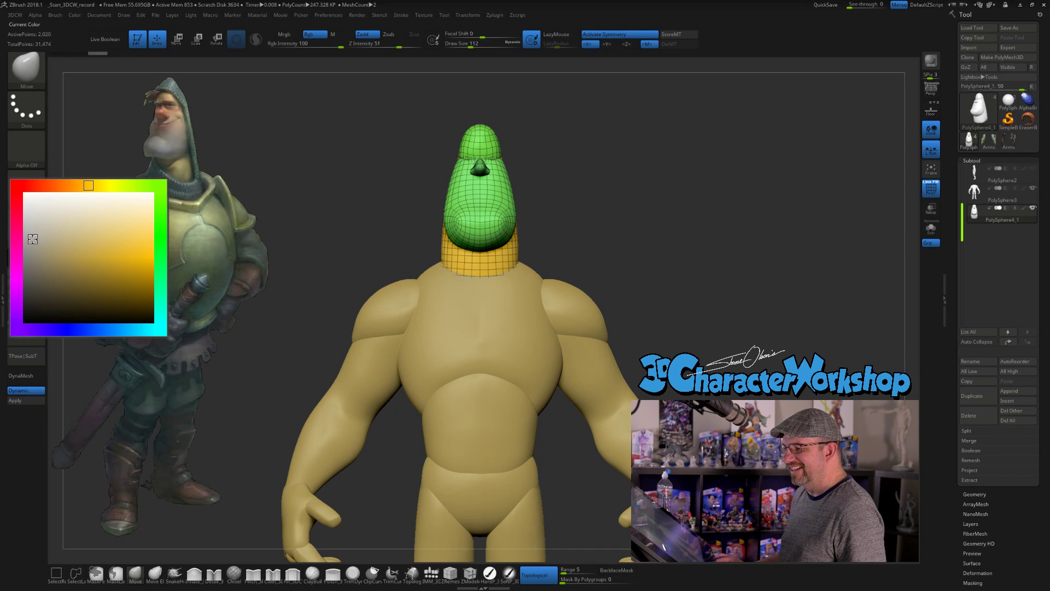
{"action": "left_click", "coordinate": [22, 243]}
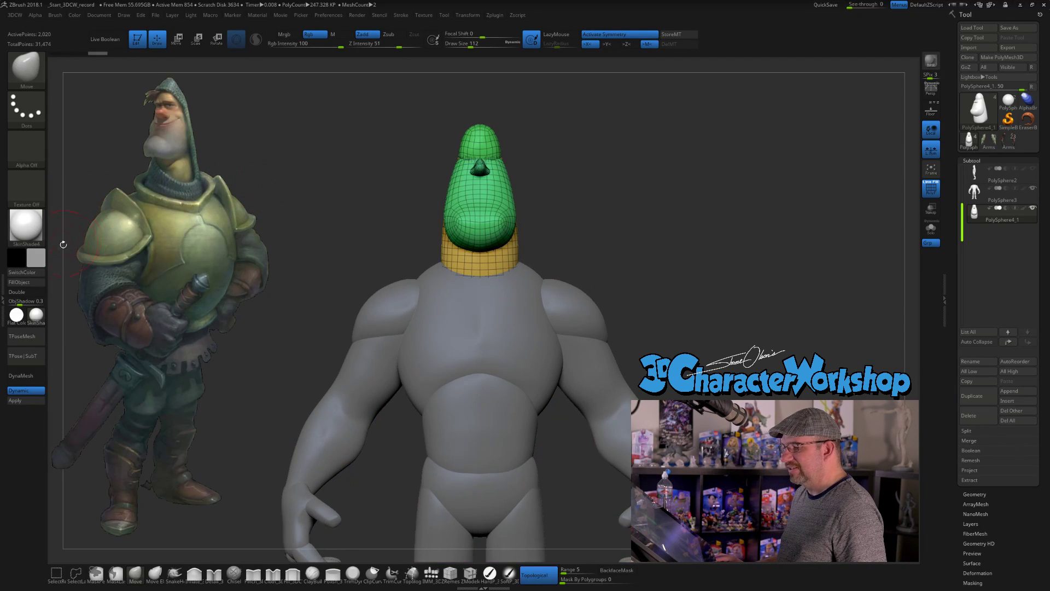
{"action": "left_click", "coordinate": [39, 261]}
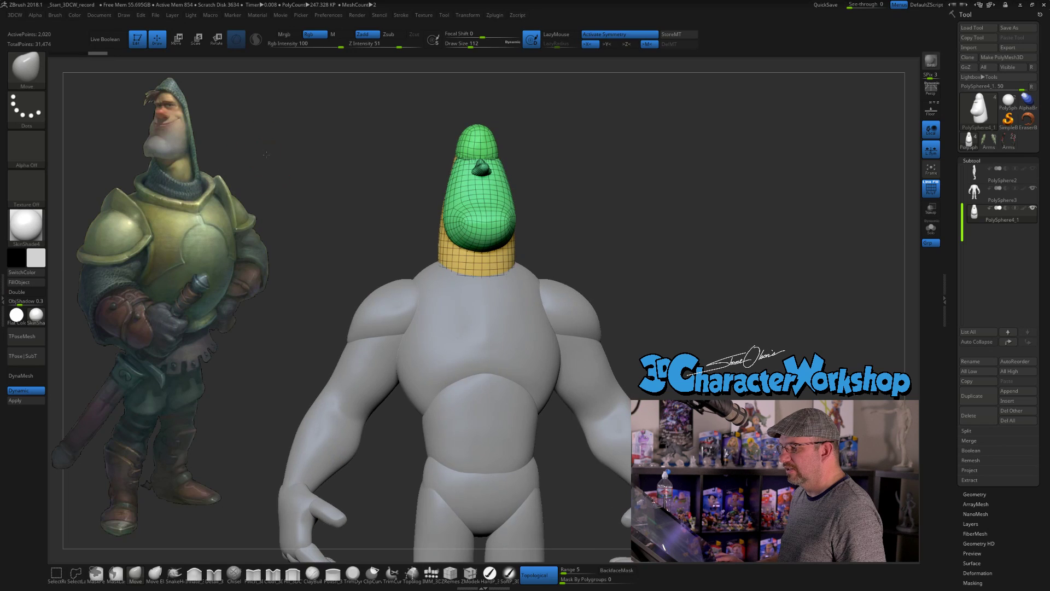
Set the Move brush's draw size to 44 and frame the head closely from the front
{"action": "left_click_drag", "start_coordinate": [604, 274], "coordinate": [629, 315], "text": "alt"}
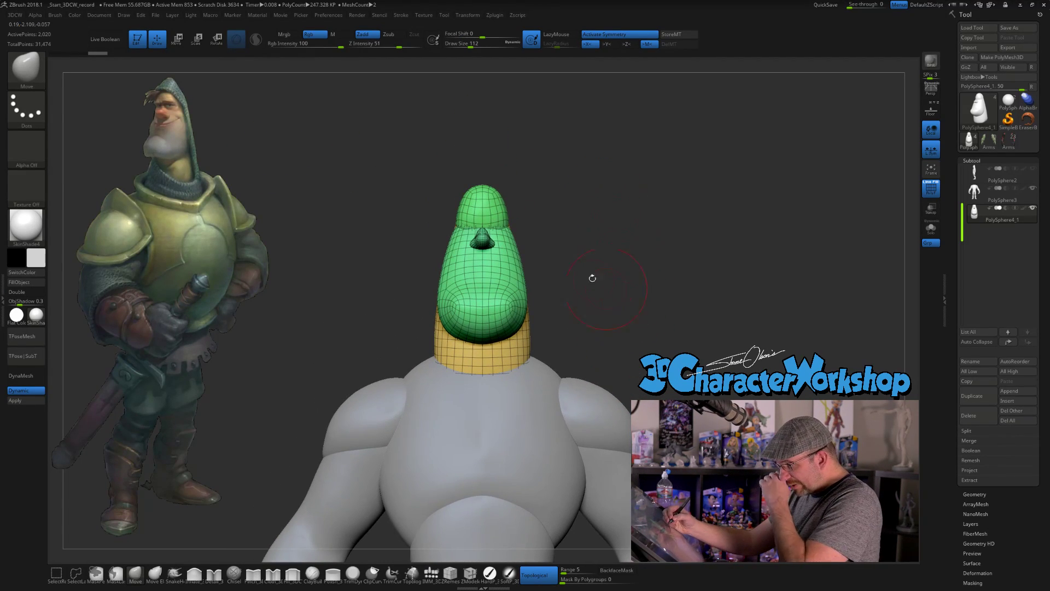
{"action": "key", "text": "s"}
{"action": "mouse_move", "coordinate": [577, 264]}
{"action": "left_mouse_down"}
{"action": "mouse_move", "coordinate": [598, 335]}
{"action": "mouse_move", "coordinate": [590, 321]}
{"action": "mouse_move", "coordinate": [586, 340]}
{"action": "left_mouse_up"}
{"action": "key", "text": "s"}
{"action": "left_click_drag", "start_coordinate": [586, 252], "coordinate": [582, 252]}
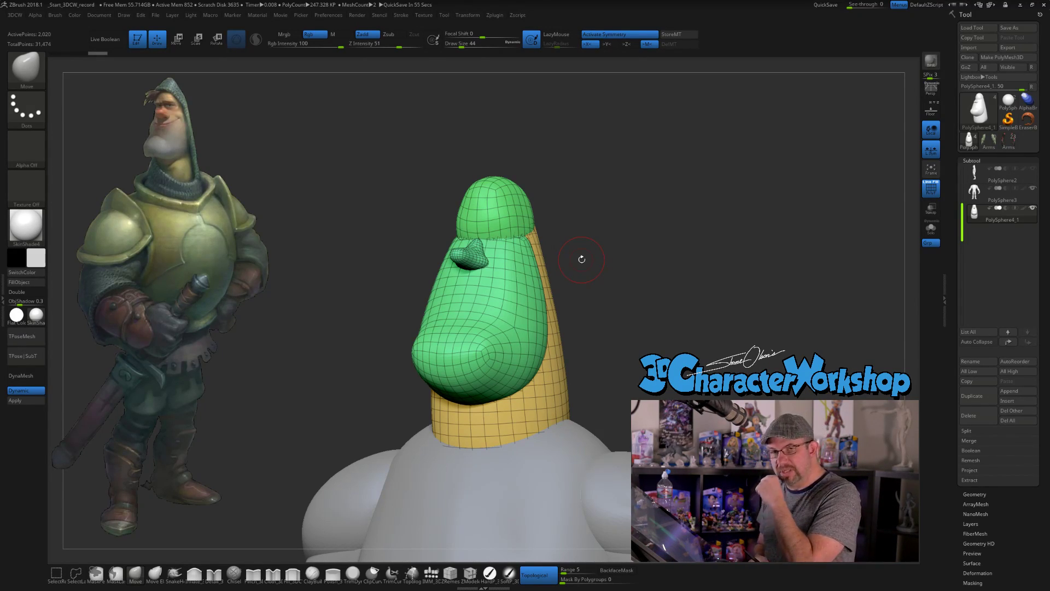
{"action": "mouse_move", "coordinate": [656, 293]}
{"action": "left_mouse_down"}
{"action": "mouse_move", "coordinate": [621, 270]}
{"action": "mouse_move", "coordinate": [599, 293]}
{"action": "mouse_move", "coordinate": [570, 274]}
{"action": "mouse_move", "coordinate": [574, 300]}
{"action": "mouse_move", "coordinate": [579, 292]}
{"action": "mouse_move", "coordinate": [571, 296]}
{"action": "left_mouse_up"}
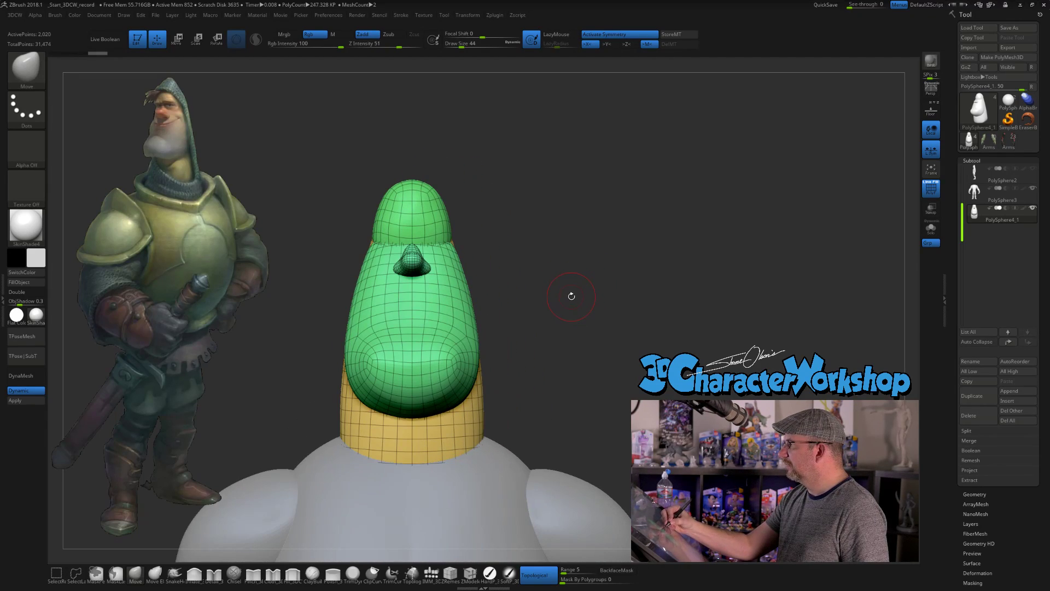
{"action": "left_click_drag", "start_coordinate": [524, 340], "coordinate": [494, 287], "text": "alt"}
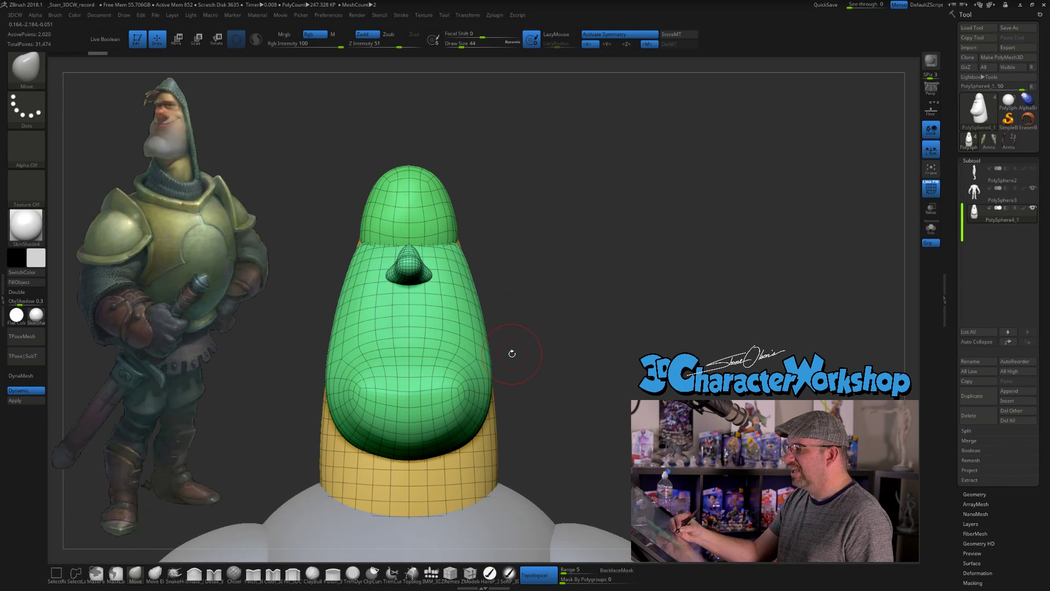
Insert a symmetrical pair of QuadSphere-2 eyeballs at eye level beside the nose with the 3DCW insert multi-mesh brush
{"action": "left_click_drag", "start_coordinate": [572, 324], "coordinate": [580, 301]}
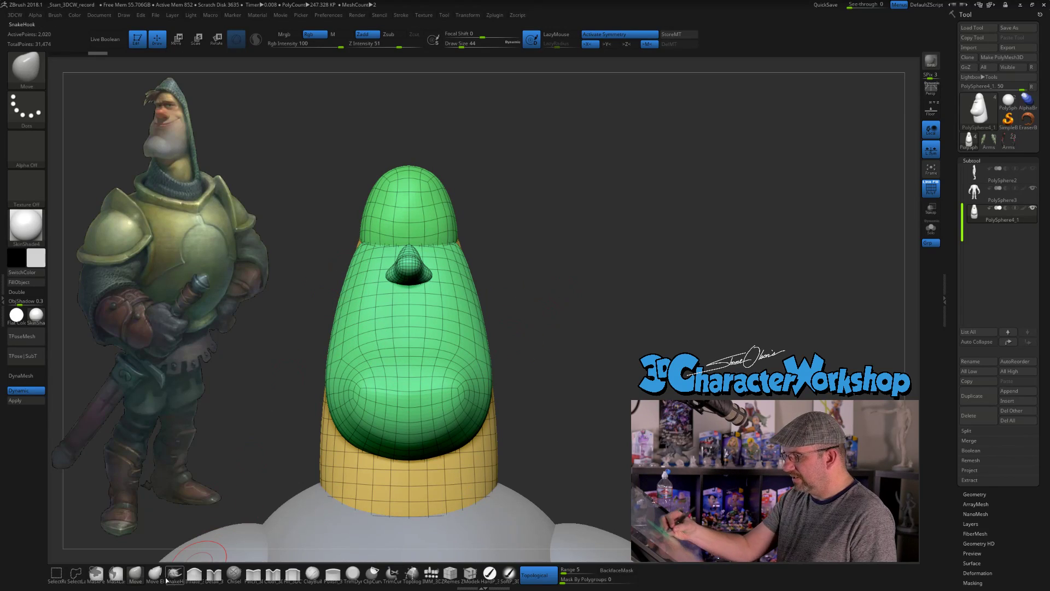
{"action": "left_click", "coordinate": [431, 572]}
{"action": "key", "text": "Right"}
{"action": "key", "text": "Right"}
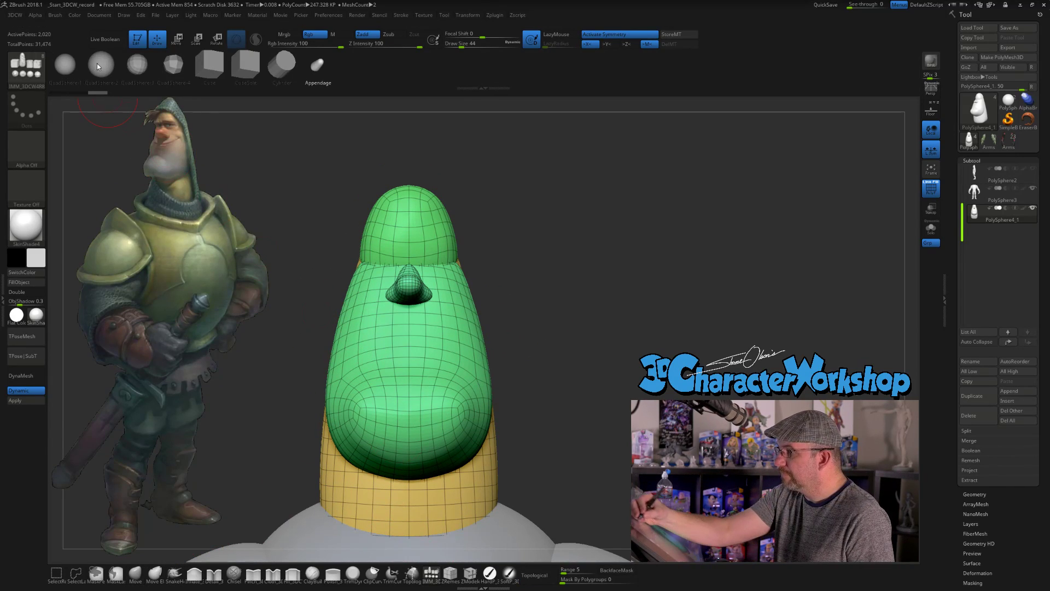
{"action": "left_click_drag", "start_coordinate": [436, 261], "coordinate": [438, 285]}
Move the inserted eyeballs back in depth so they sit partly embedded in the head
{"action": "left_click_drag", "start_coordinate": [583, 352], "coordinate": [520, 346]}
{"action": "key", "text": "w"}
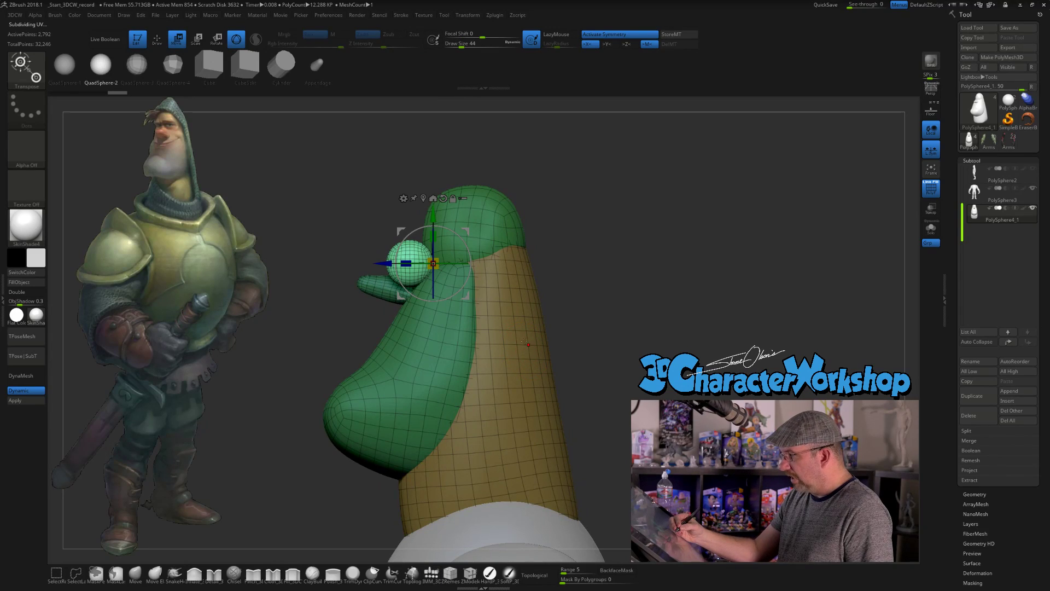
{"action": "left_click_drag", "start_coordinate": [388, 263], "coordinate": [427, 268]}
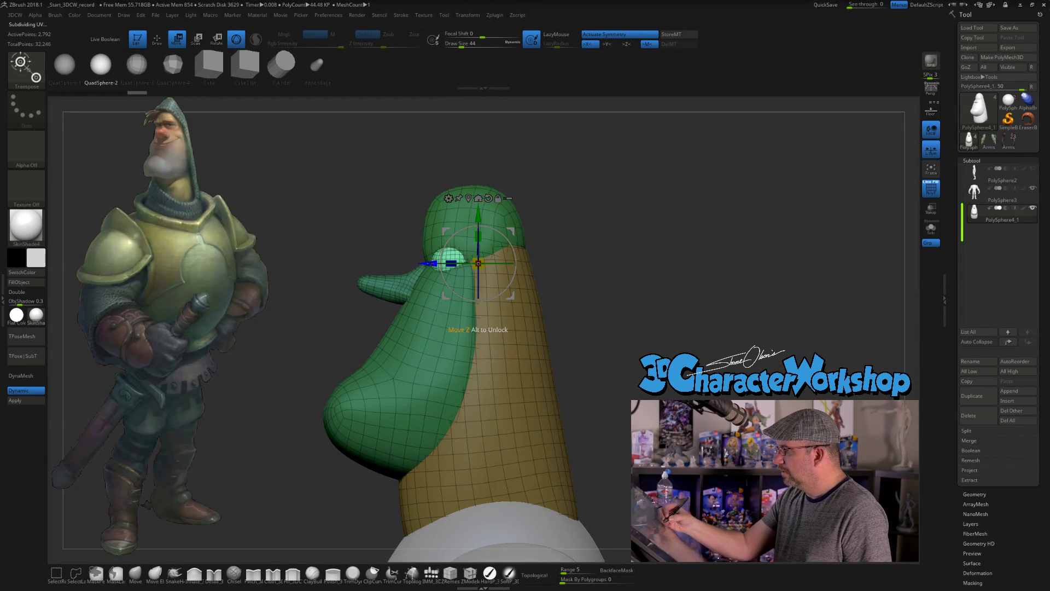
Adjust the eyeballs' sideways spacing on either side of the nose while facing the head from the front
{"action": "left_click_drag", "start_coordinate": [566, 267], "coordinate": [621, 323]}
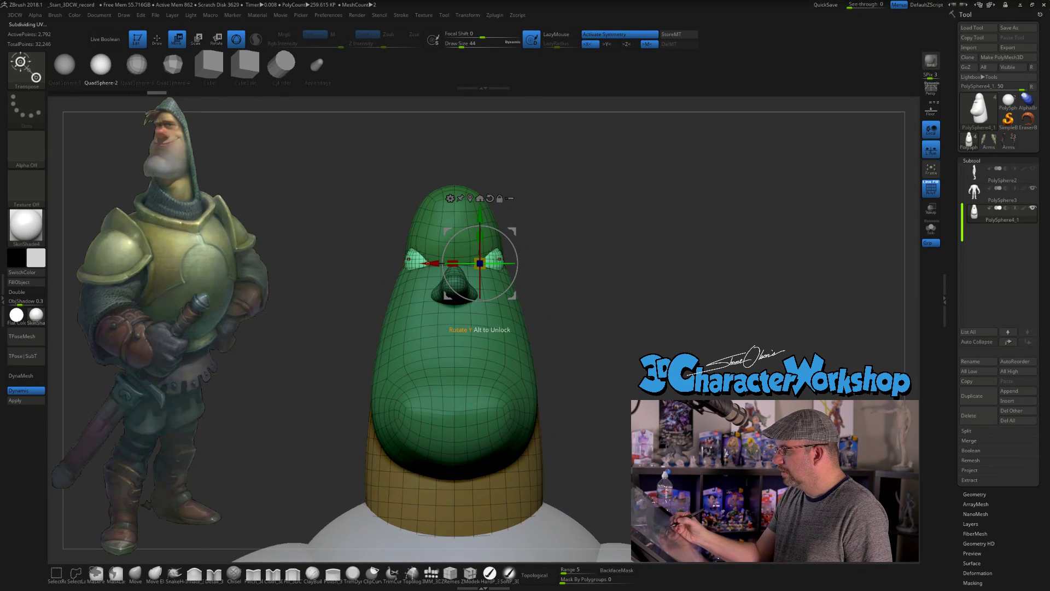
{"action": "left_click_drag", "start_coordinate": [434, 264], "coordinate": [431, 264]}
{"action": "mouse_move", "coordinate": [547, 301]}
{"action": "left_mouse_down"}
{"action": "mouse_move", "coordinate": [591, 301]}
{"action": "mouse_move", "coordinate": [561, 300]}
{"action": "left_mouse_up"}
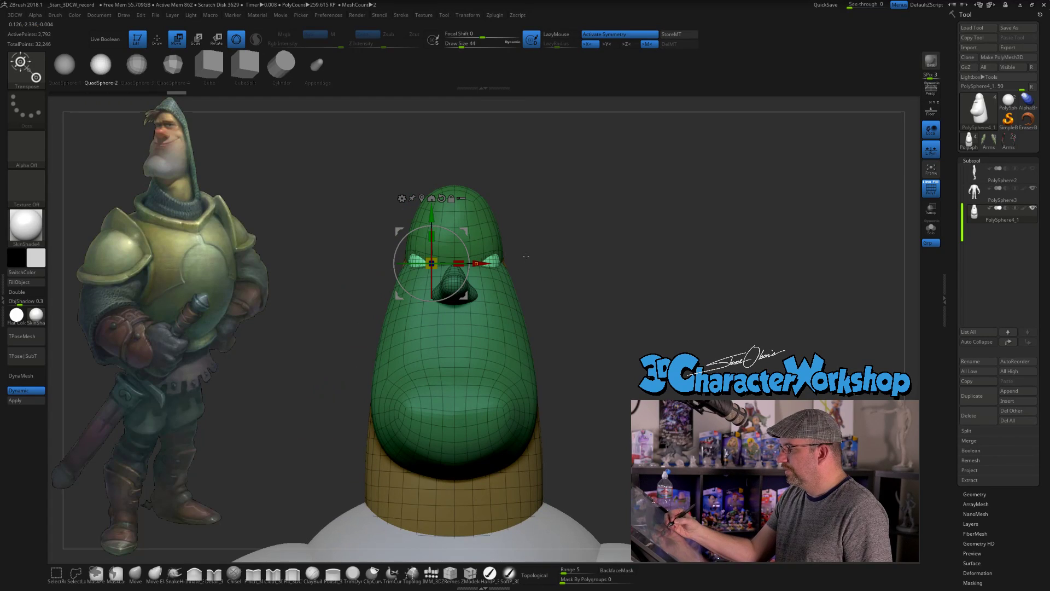
{"action": "left_click_drag", "start_coordinate": [547, 264], "coordinate": [618, 274]}
{"action": "left_click_drag", "start_coordinate": [495, 296], "coordinate": [498, 296]}
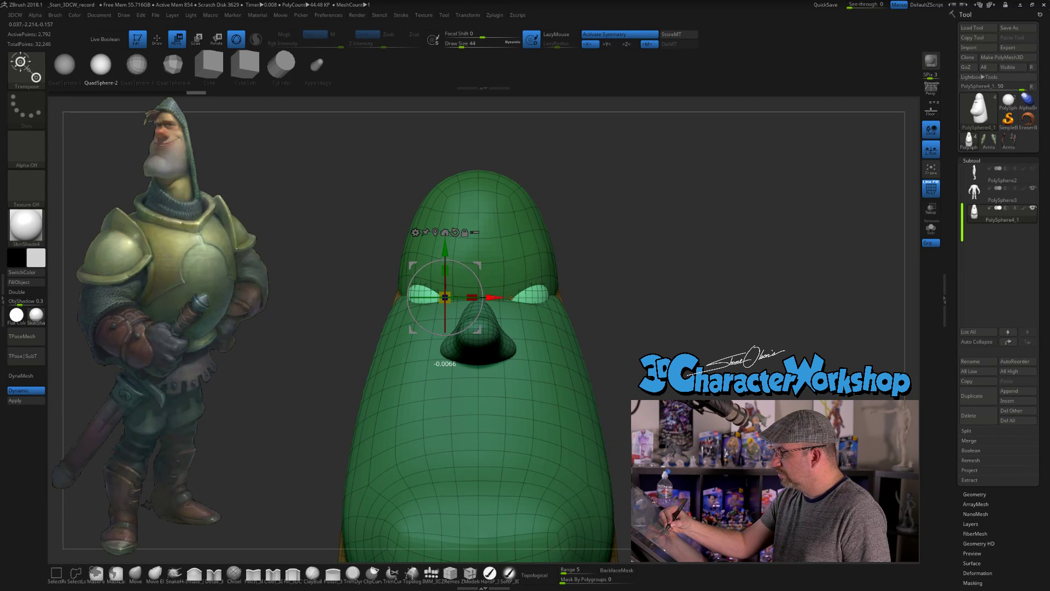
{"action": "left_click_drag", "start_coordinate": [603, 328], "coordinate": [594, 365]}
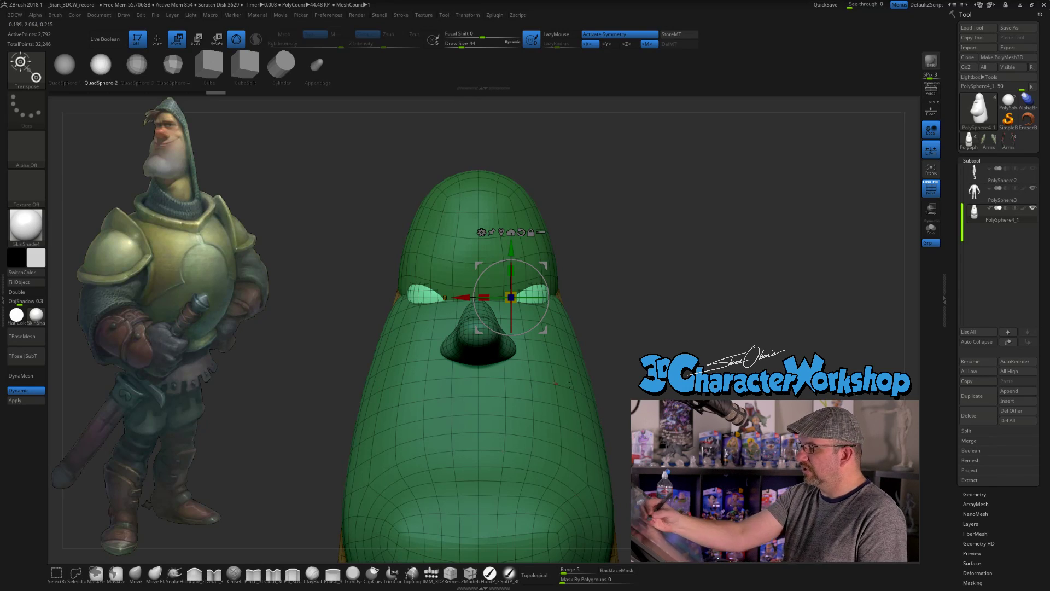
Split the unmasked eyeballs from the head into their own subtool with Split Unmasked Points
{"action": "left_click_drag", "start_coordinate": [632, 333], "coordinate": [637, 355], "text": "alt"}
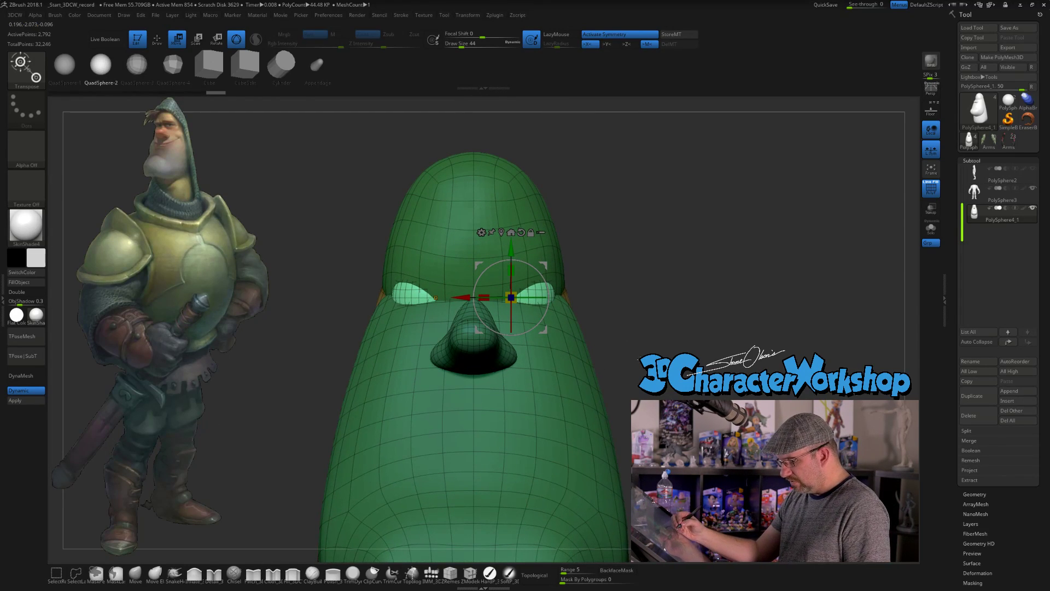
{"action": "key", "text": "space"}
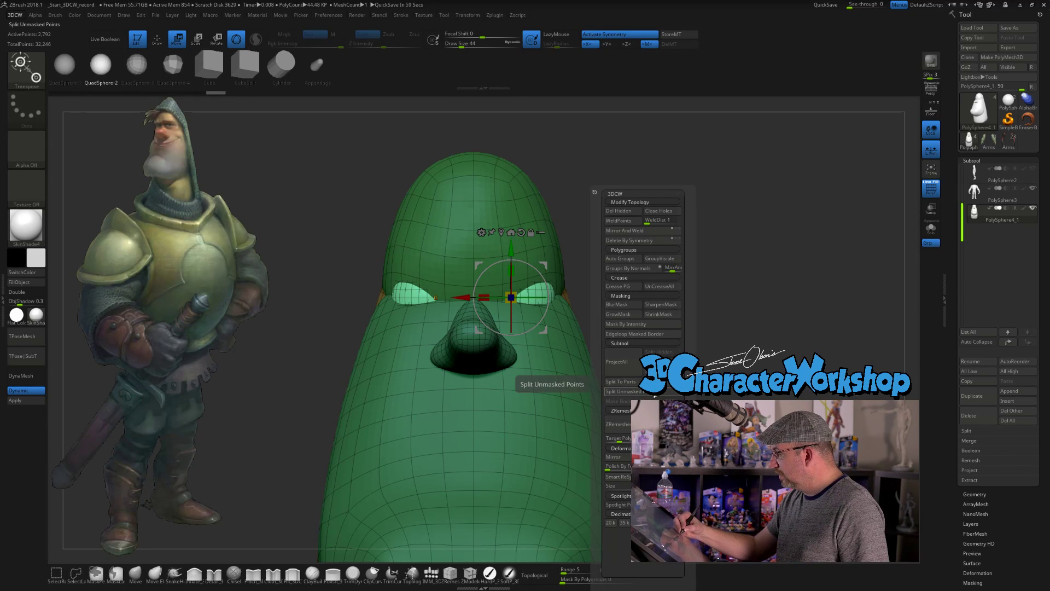
{"action": "left_click", "coordinate": [662, 351]}
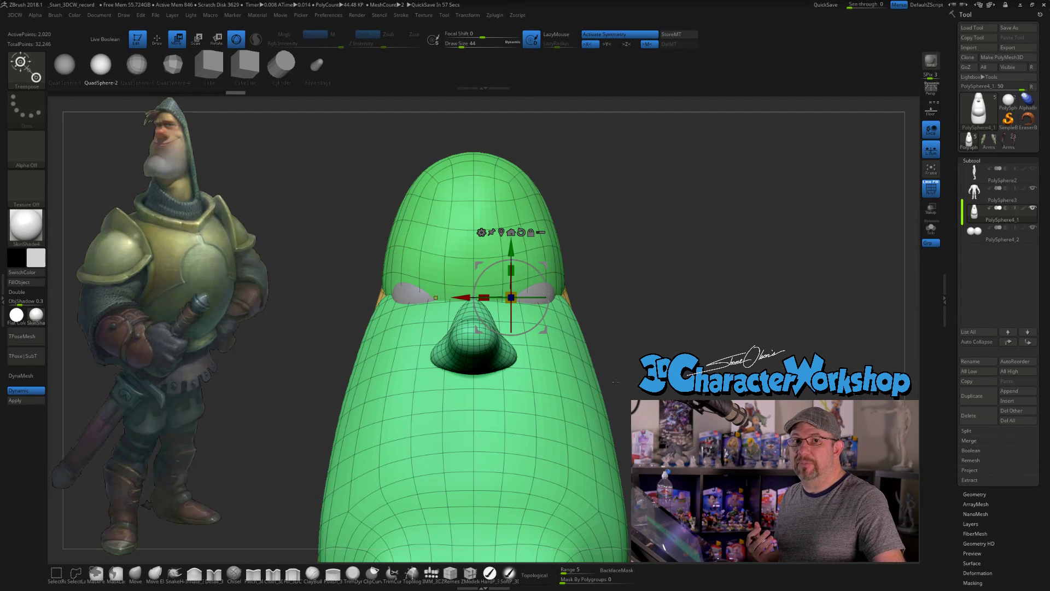
Return to drawing with the Move brush, turn off its Topological option and reshape the brow around the eyes
{"action": "mouse_move", "coordinate": [622, 284]}
{"action": "left_mouse_down"}
{"action": "mouse_move", "coordinate": [580, 322]}
{"action": "mouse_move", "coordinate": [492, 335]}
{"action": "left_mouse_up"}
{"action": "key", "text": "q"}
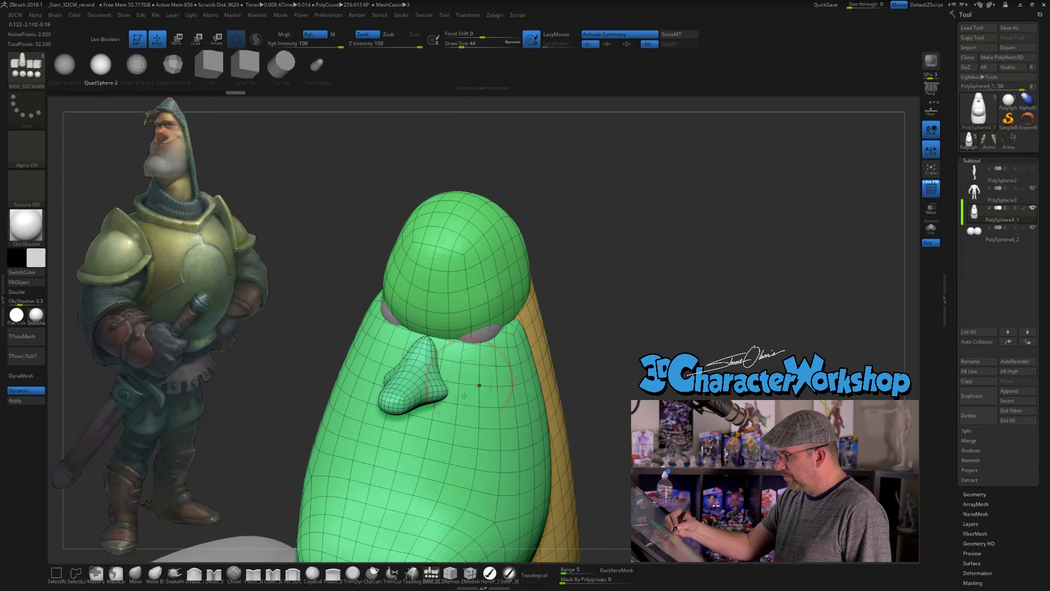
{"action": "key", "text": "b"}
{"action": "key", "text": "m"}
{"action": "key", "text": "v"}
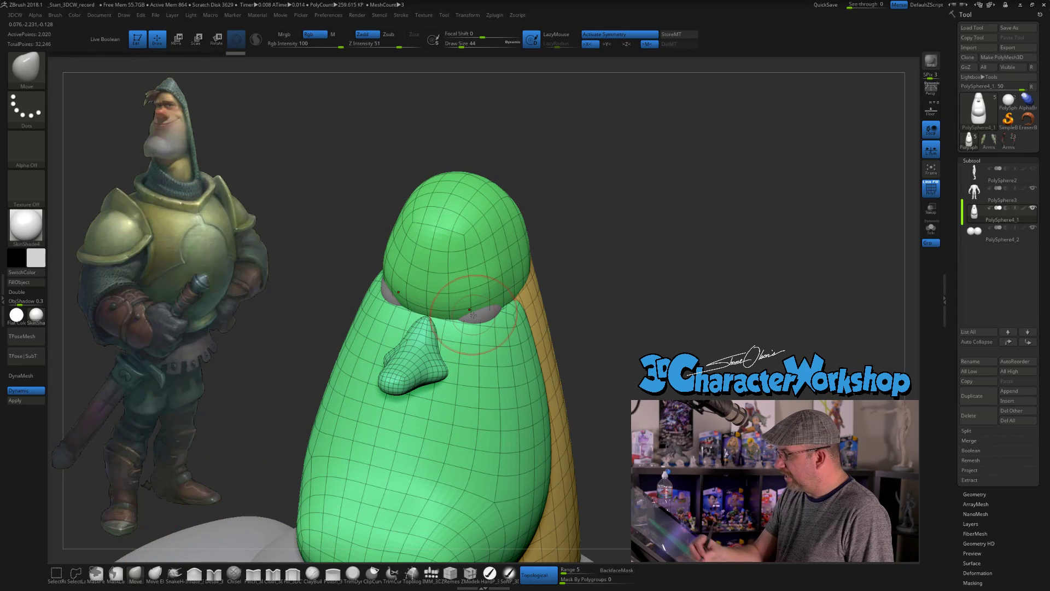
{"action": "left_click", "coordinate": [539, 575]}
{"action": "right_click_drag", "start_coordinate": [506, 312], "coordinate": [527, 339]}
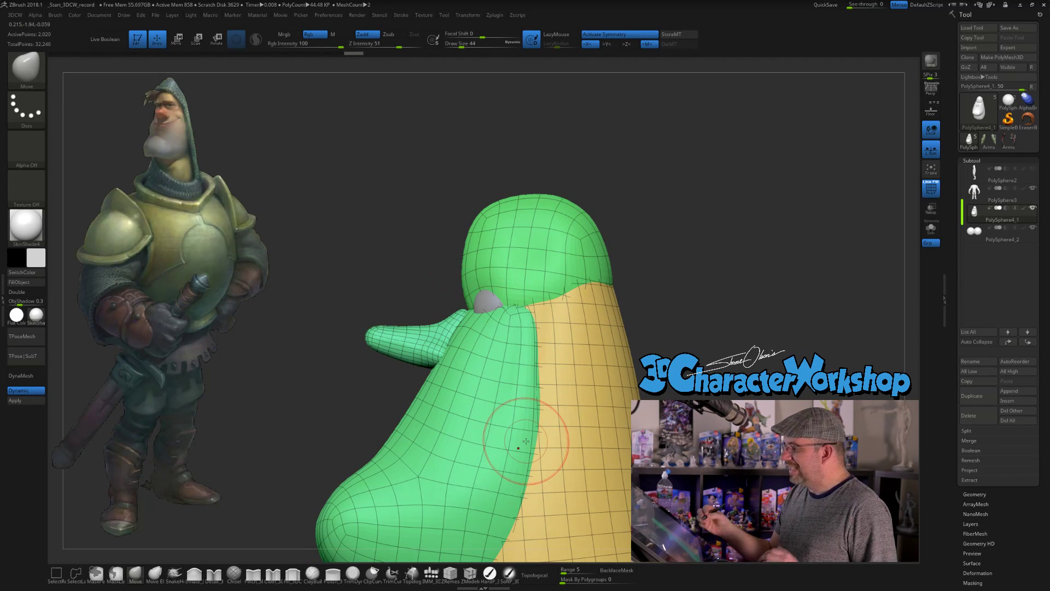
{"action": "right_click_drag", "start_coordinate": [526, 441], "coordinate": [619, 325]}
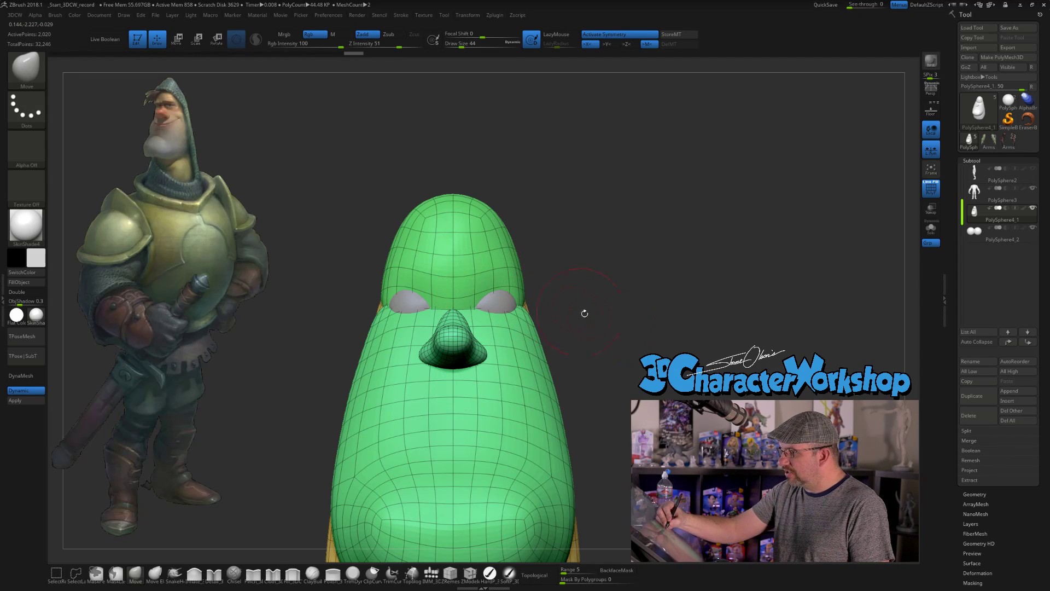
{"action": "right_click_drag", "start_coordinate": [579, 307], "coordinate": [555, 307]}
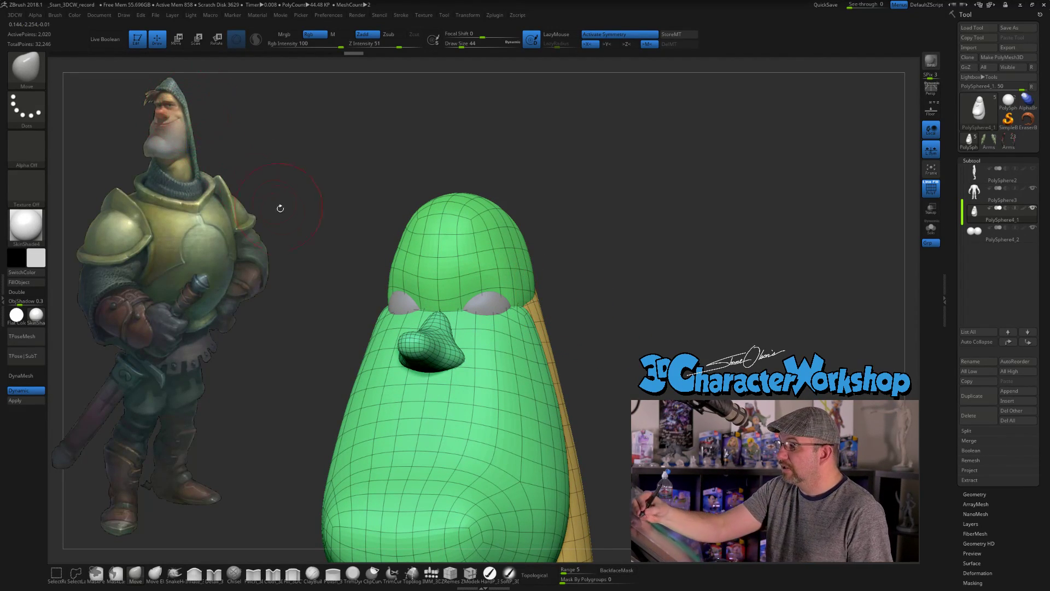
Enlarge and reposition the Spotlight reference image to feature the knight's head and chest, and leave Spotlight editing
{"action": "key", "text": "z"}
{"action": "left_click_drag", "start_coordinate": [484, 310], "coordinate": [521, 340]}
{"action": "left_click", "coordinate": [290, 288]}
{"action": "left_click_drag", "start_coordinate": [309, 240], "coordinate": [249, 489]}
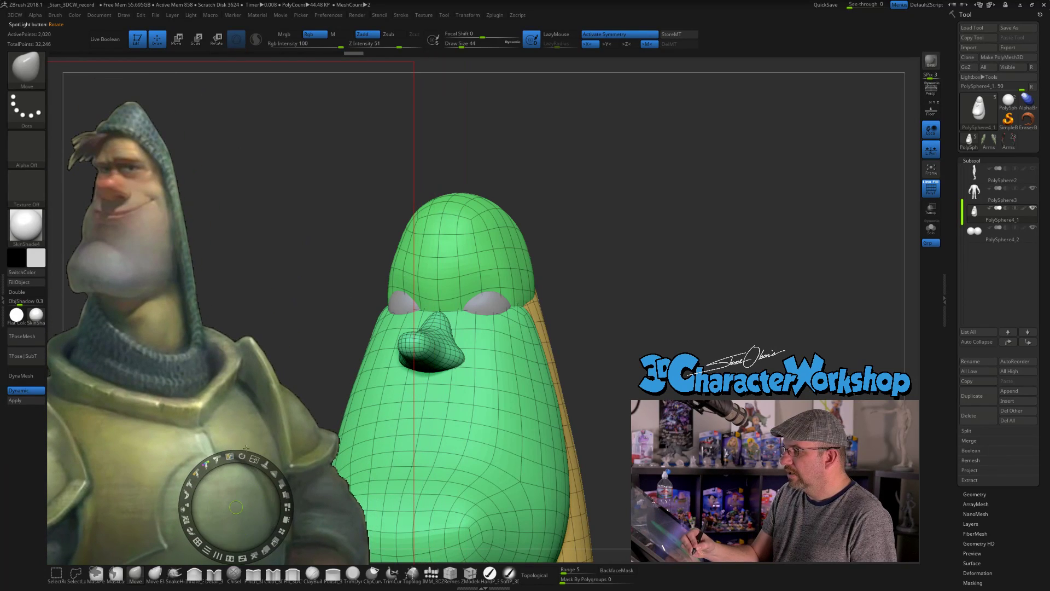
{"action": "key", "text": "shift+z"}
{"action": "key", "text": "shift+z"}
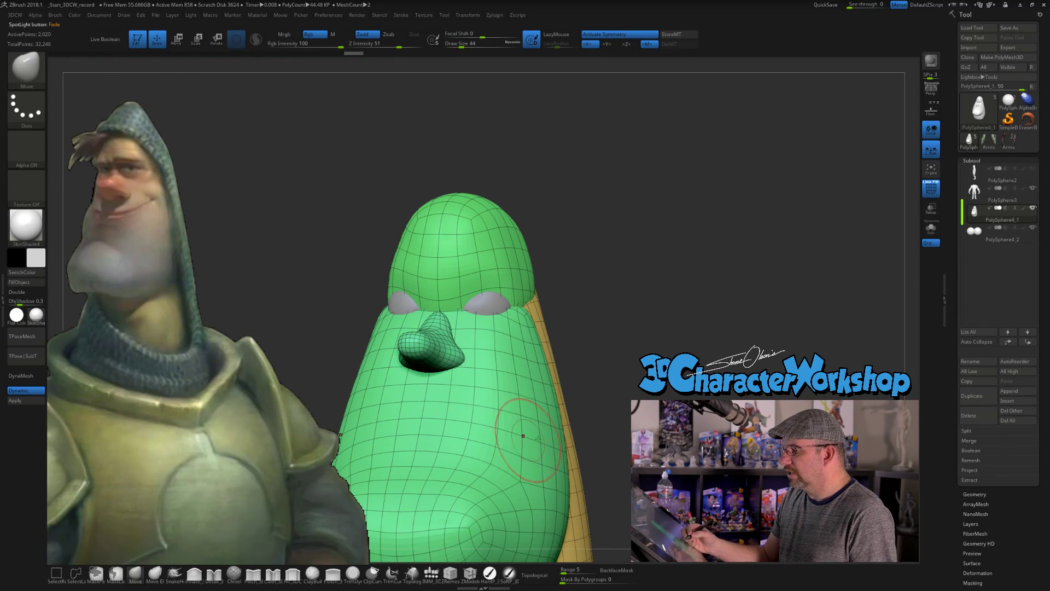
Shape the brow above the eyes with the Move brush at draw size 29, and turn on its Topological option
{"action": "left_click_drag", "start_coordinate": [635, 375], "coordinate": [649, 338], "text": "alt"}
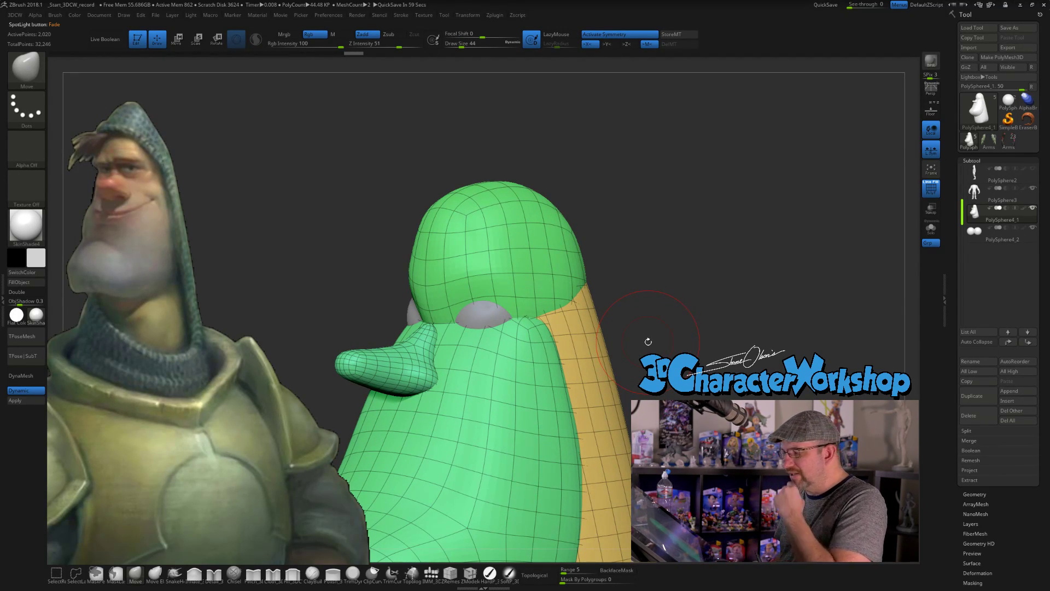
{"action": "right_click_drag", "start_coordinate": [493, 278], "coordinate": [491, 291]}
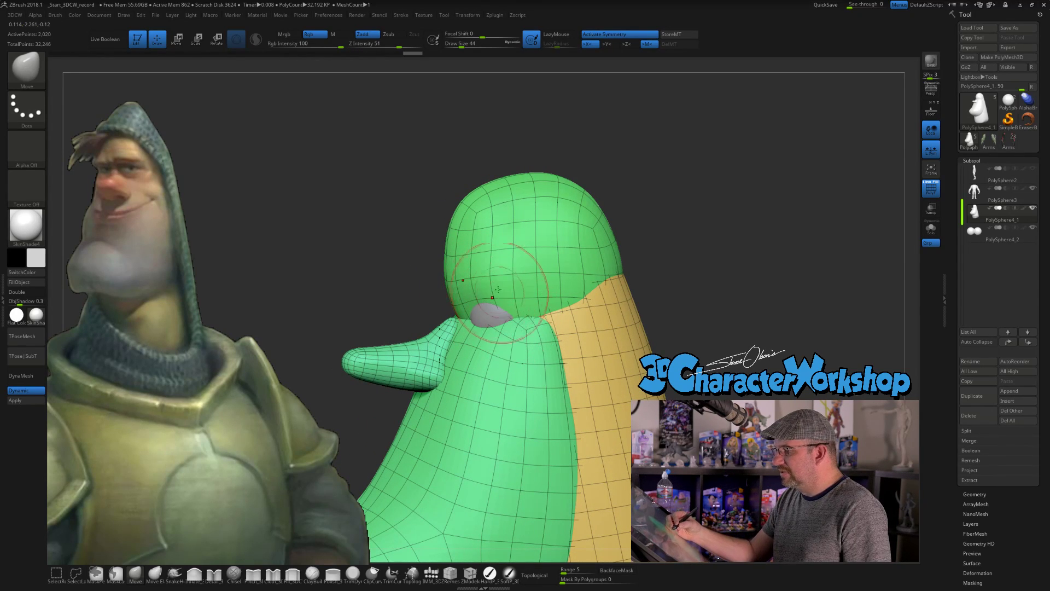
{"action": "mouse_move", "coordinate": [489, 292]}
{"action": "right_mouse_down"}
{"action": "mouse_move", "coordinate": [527, 284]}
{"action": "mouse_move", "coordinate": [529, 274]}
{"action": "mouse_move", "coordinate": [491, 274]}
{"action": "mouse_move", "coordinate": [489, 310]}
{"action": "right_mouse_up"}
{"action": "key", "text": "s"}
{"action": "left_click", "coordinate": [472, 275]}
{"action": "right_click_drag", "start_coordinate": [494, 268], "coordinate": [483, 246]}
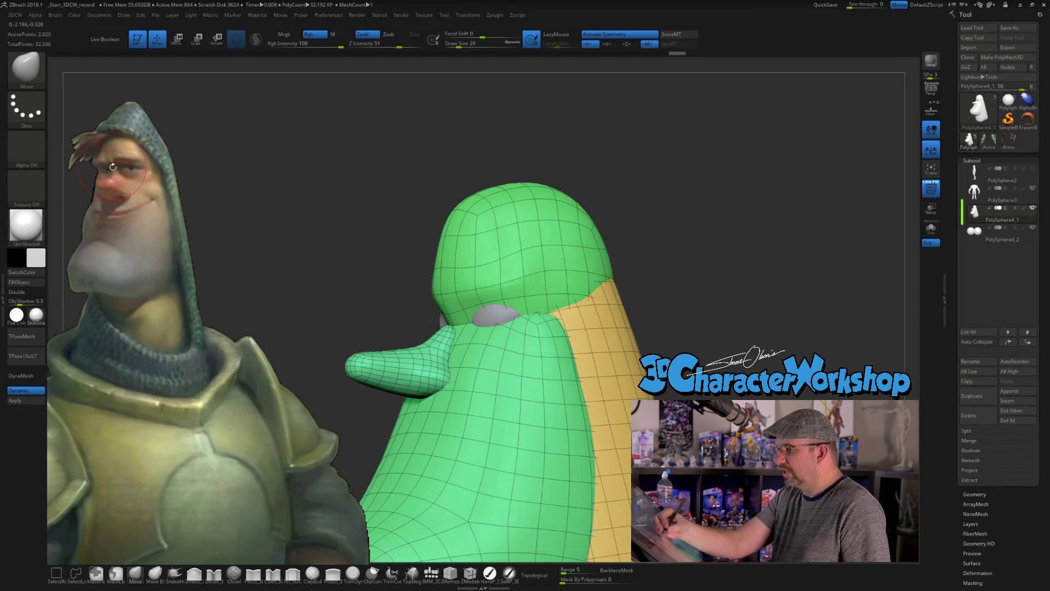
{"action": "right_click_drag", "start_coordinate": [279, 256], "coordinate": [298, 272]}
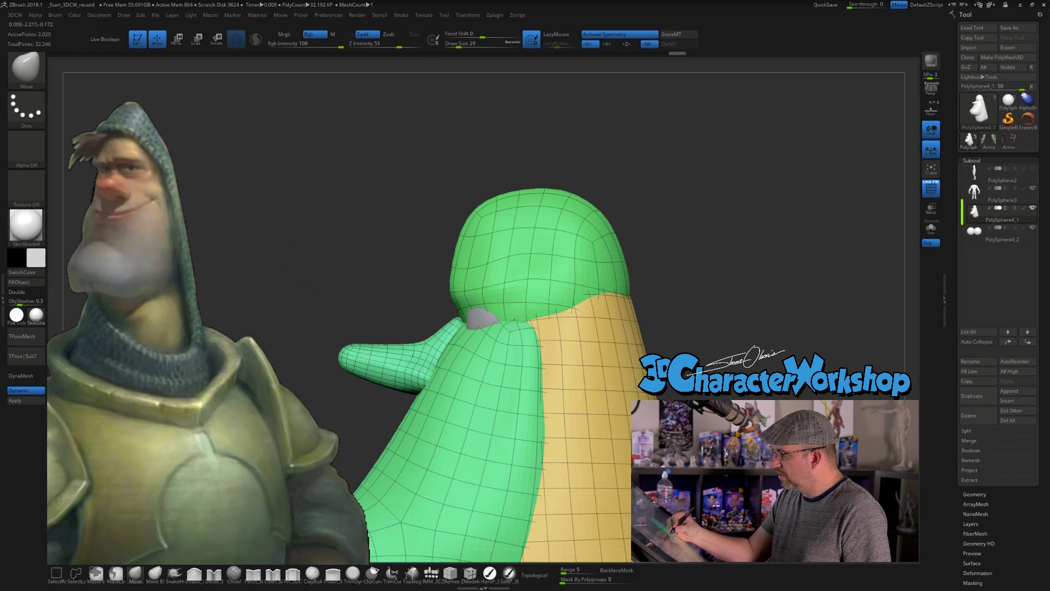
{"action": "left_click", "coordinate": [535, 575]}
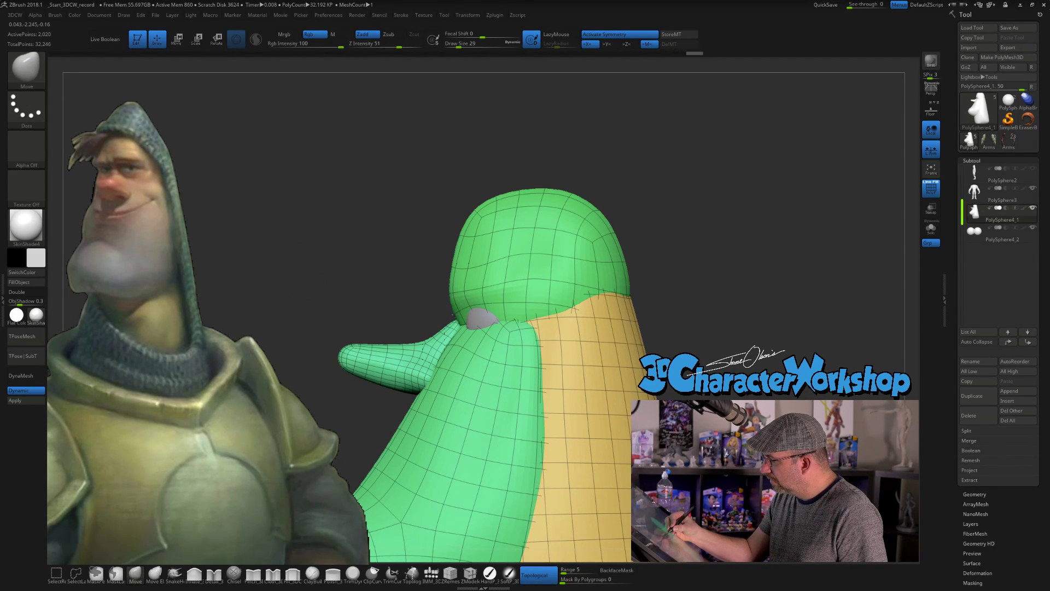
{"action": "left_click_drag", "start_coordinate": [682, 265], "coordinate": [641, 336]}
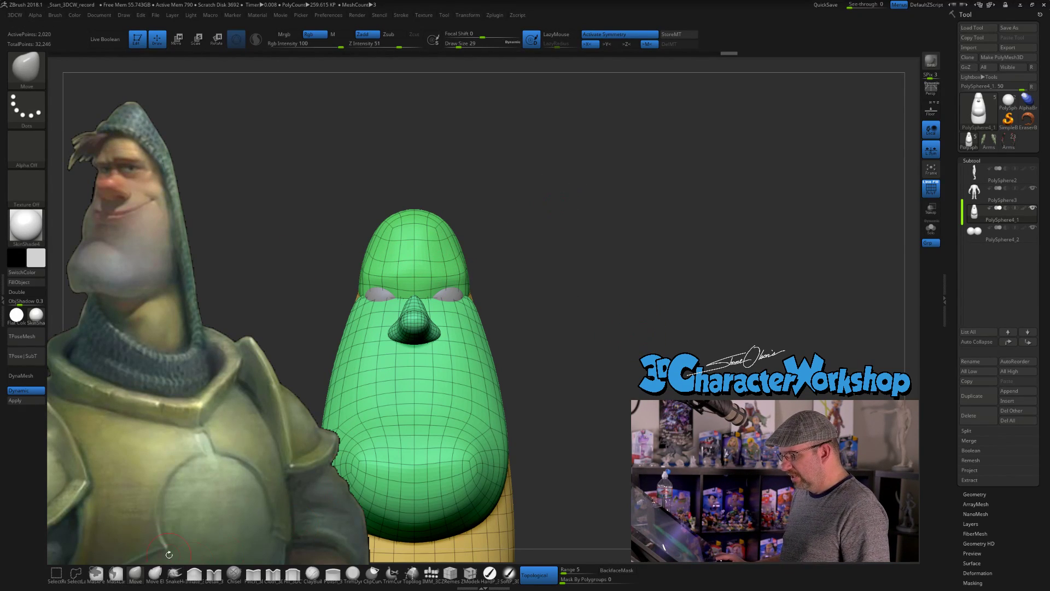
Insert a large and a small mirrored pair of QuadSphere-2 spheres on the sides of the head
{"action": "left_click", "coordinate": [423, 578]}
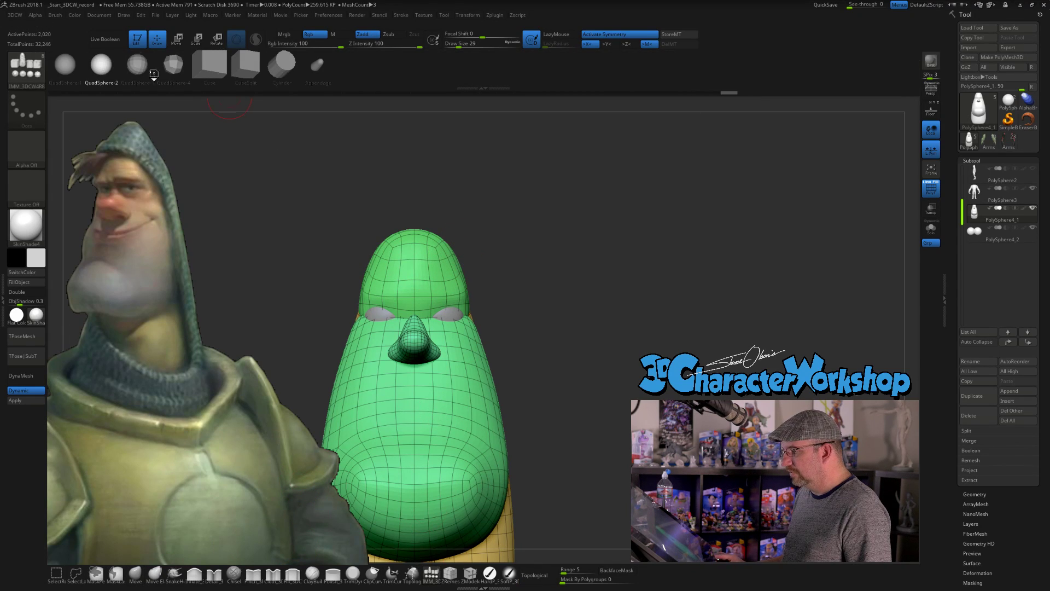
{"action": "left_click_drag", "start_coordinate": [471, 329], "coordinate": [606, 374]}
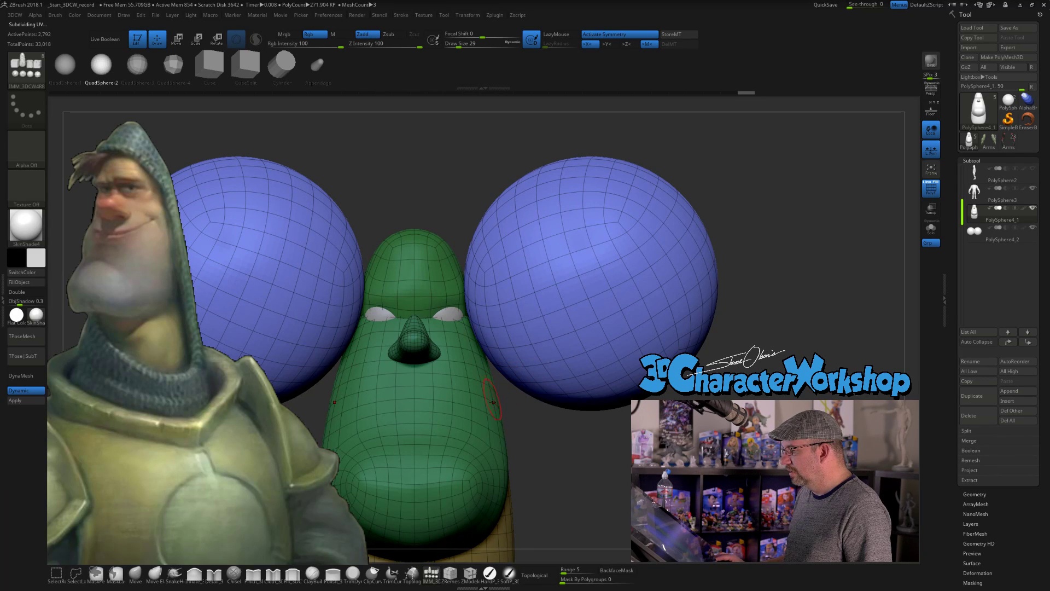
{"action": "left_click_drag", "start_coordinate": [500, 417], "coordinate": [531, 427]}
{"action": "left_click_drag", "start_coordinate": [773, 352], "coordinate": [706, 328], "text": "alt"}
{"action": "left_click_drag", "start_coordinate": [706, 328], "coordinate": [700, 377], "text": "alt"}
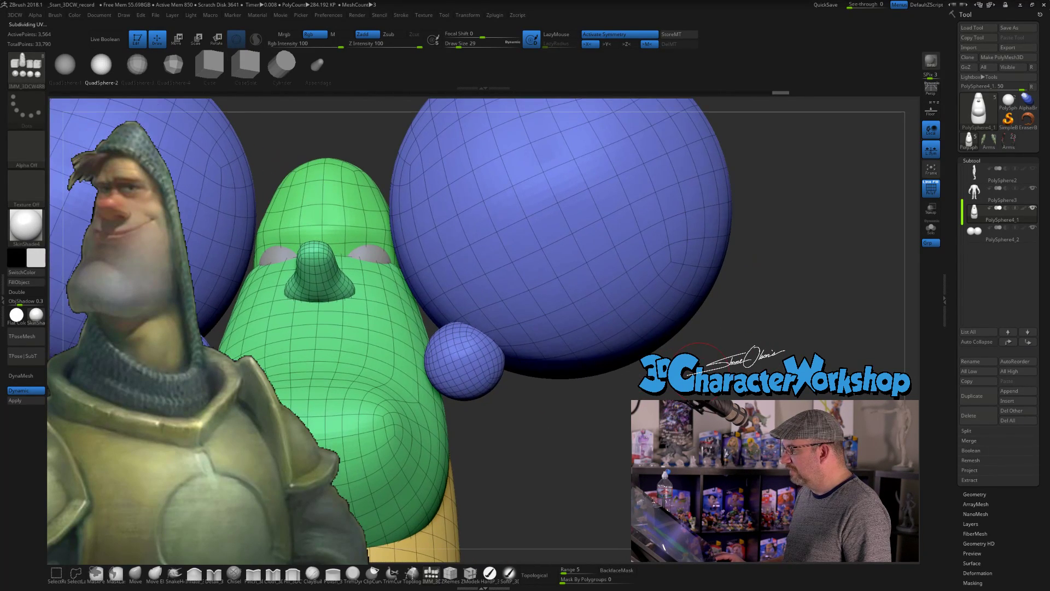
Try selecting around the small inserted sphere with the SelectLasso brush
{"action": "left_click_drag", "start_coordinate": [492, 328], "coordinate": [462, 401], "text": "ctrl+shift"}
{"action": "left_click", "coordinate": [486, 436], "text": "ctrl+shift"}
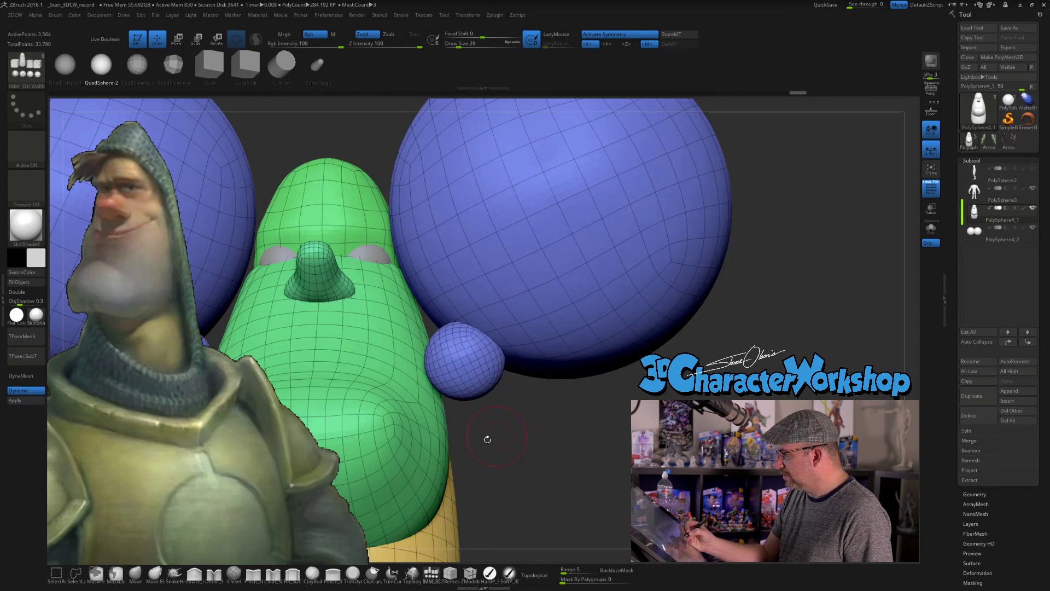
{"action": "left_click", "coordinate": [75, 573]}
{"action": "mouse_move", "coordinate": [502, 376]}
{"action": "left_mouse_down", "text": "ctrl+shift"}
{"action": "mouse_move", "coordinate": [462, 408]}
{"action": "mouse_move", "coordinate": [514, 404]}
{"action": "mouse_move", "coordinate": [535, 422]}
{"action": "left_mouse_up", "text": "ctrl+shift"}
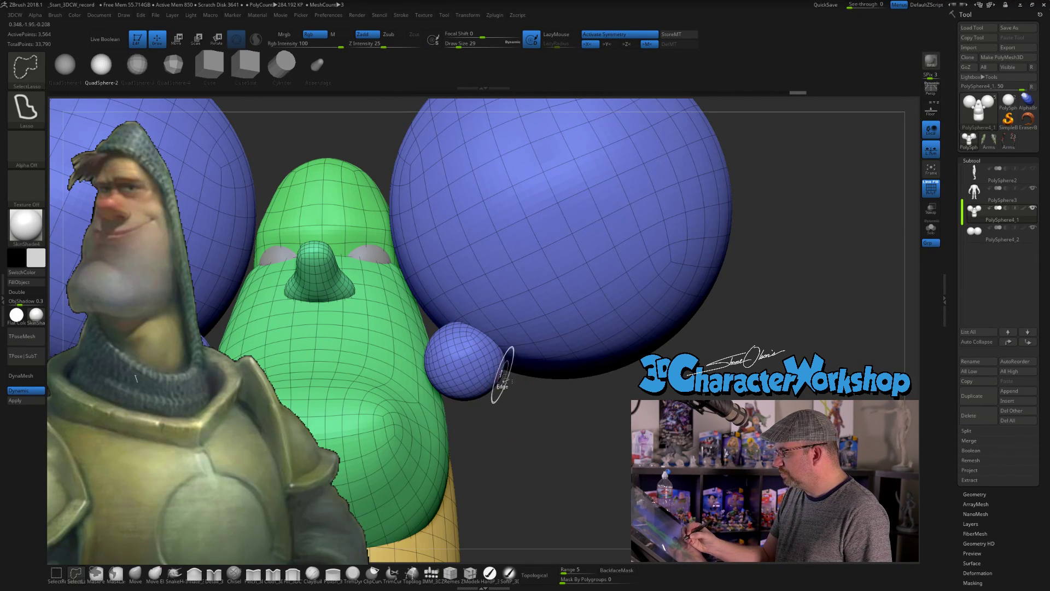
{"action": "mouse_move", "coordinate": [498, 385]}
{"action": "left_mouse_down", "text": "ctrl+shift"}
{"action": "mouse_move", "coordinate": [464, 405]}
{"action": "mouse_move", "coordinate": [534, 422]}
{"action": "mouse_move", "coordinate": [751, 404]}
{"action": "mouse_move", "coordinate": [733, 377]}
{"action": "mouse_move", "coordinate": [705, 377]}
{"action": "mouse_move", "coordinate": [616, 411]}
{"action": "mouse_move", "coordinate": [556, 475]}
{"action": "left_mouse_up", "text": "ctrl+shift"}
{"action": "mouse_move", "coordinate": [726, 256]}
{"action": "left_mouse_down", "text": "ctrl+shift"}
{"action": "mouse_move", "coordinate": [624, 350]}
{"action": "mouse_move", "coordinate": [494, 383]}
{"action": "mouse_move", "coordinate": [433, 364]}
{"action": "mouse_move", "coordinate": [419, 372]}
{"action": "mouse_move", "coordinate": [499, 394]}
{"action": "left_mouse_up", "text": "ctrl+shift"}
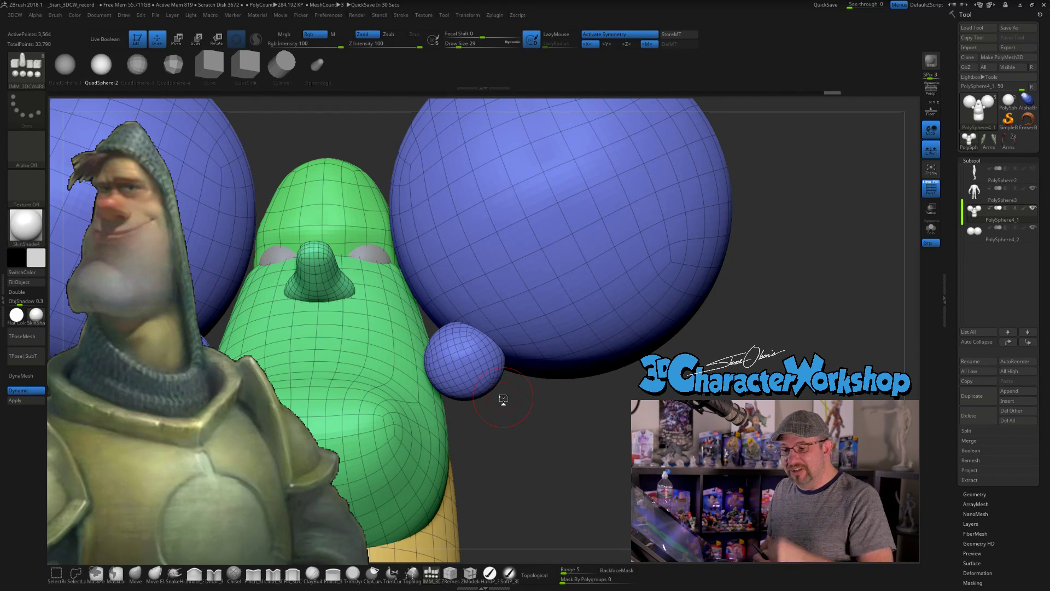
Undo both sphere insertions and face the head from the front
{"action": "left_click_drag", "start_coordinate": [738, 343], "coordinate": [736, 346]}
{"action": "left_click", "coordinate": [736, 346], "text": "ctrl"}
{"action": "key", "text": "ctrl+z"}
{"action": "key", "text": "ctrl+z"}
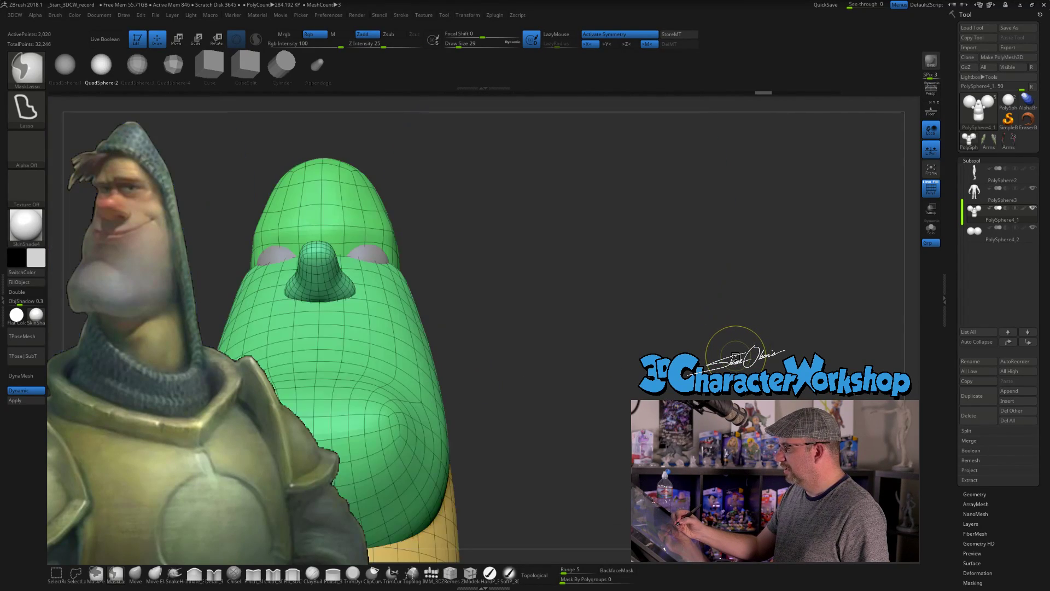
{"action": "key", "text": "f"}
{"action": "left_click_drag", "start_coordinate": [652, 317], "coordinate": [616, 368]}
{"action": "mouse_move", "coordinate": [651, 317]}
{"action": "left_mouse_down"}
{"action": "mouse_move", "coordinate": [680, 323]}
{"action": "mouse_move", "coordinate": [591, 285]}
{"action": "mouse_move", "coordinate": [574, 305]}
{"action": "mouse_move", "coordinate": [607, 296]}
{"action": "mouse_move", "coordinate": [596, 292]}
{"action": "left_mouse_up"}
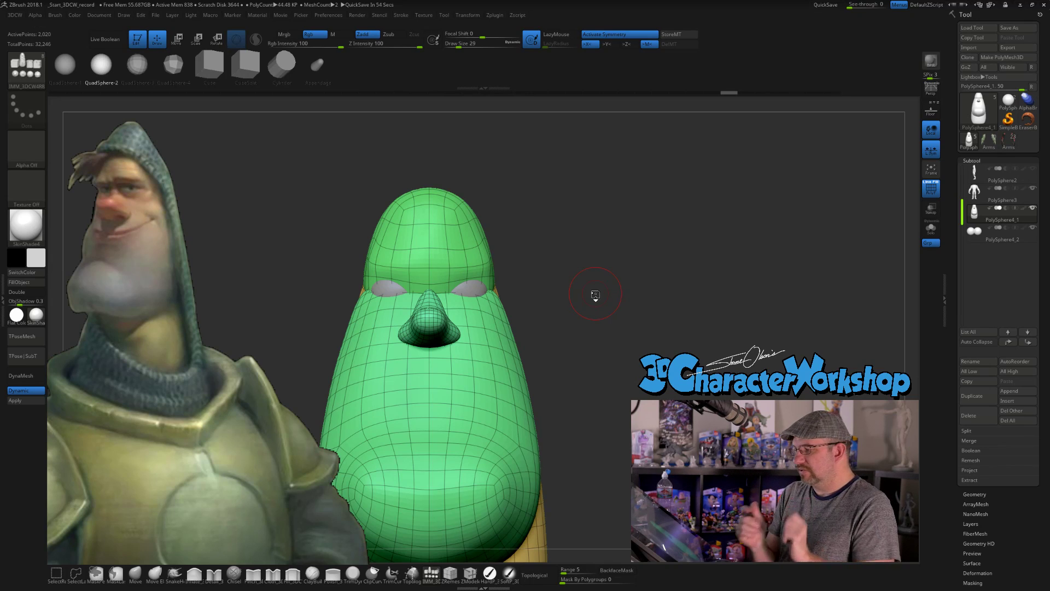
Frame the upper face closely, set the draw size to 51 and activate the Move brush
{"action": "left_click_drag", "start_coordinate": [544, 295], "coordinate": [569, 314]}
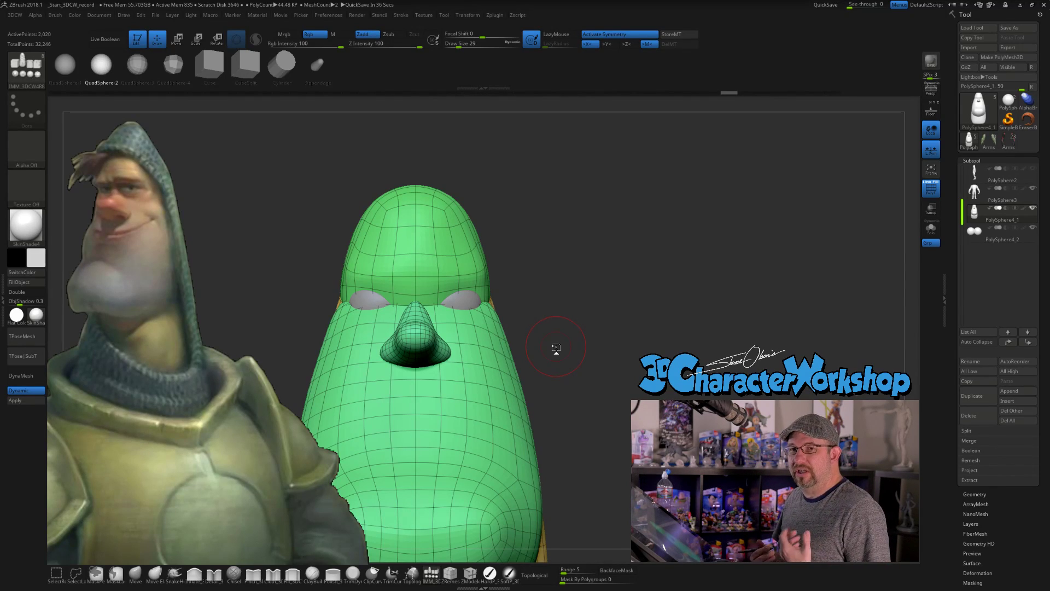
{"action": "left_click_drag", "start_coordinate": [602, 304], "coordinate": [589, 369], "text": "alt"}
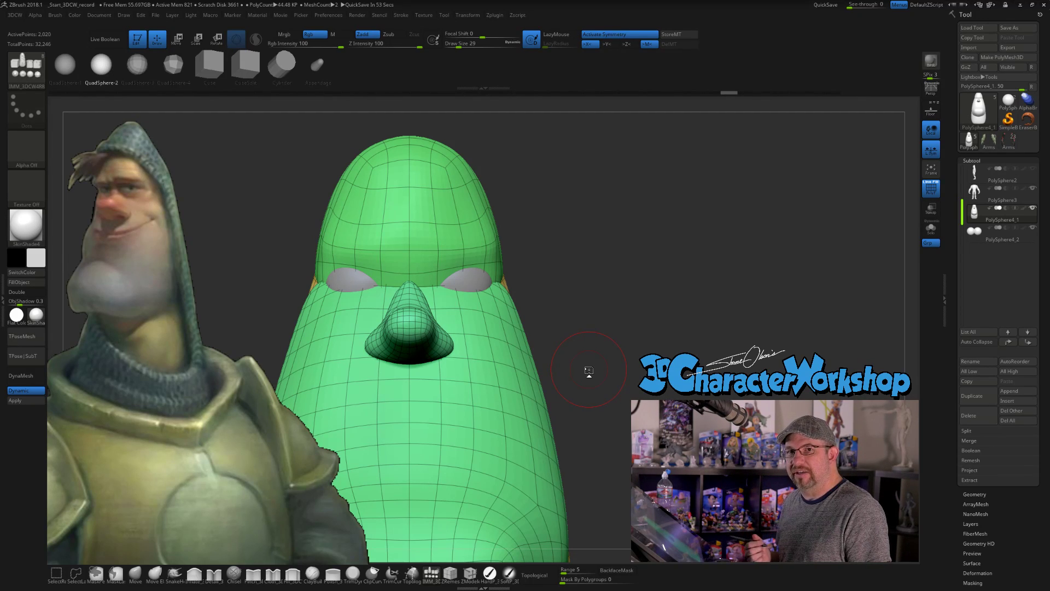
{"action": "mouse_move", "coordinate": [589, 371]}
{"action": "left_mouse_down"}
{"action": "mouse_move", "coordinate": [607, 328]}
{"action": "mouse_move", "coordinate": [651, 287]}
{"action": "mouse_move", "coordinate": [597, 272]}
{"action": "mouse_move", "coordinate": [637, 272]}
{"action": "left_mouse_up"}
{"action": "key", "text": "s"}
{"action": "left_click_drag", "start_coordinate": [491, 270], "coordinate": [499, 275]}
{"action": "left_click", "coordinate": [135, 573]}
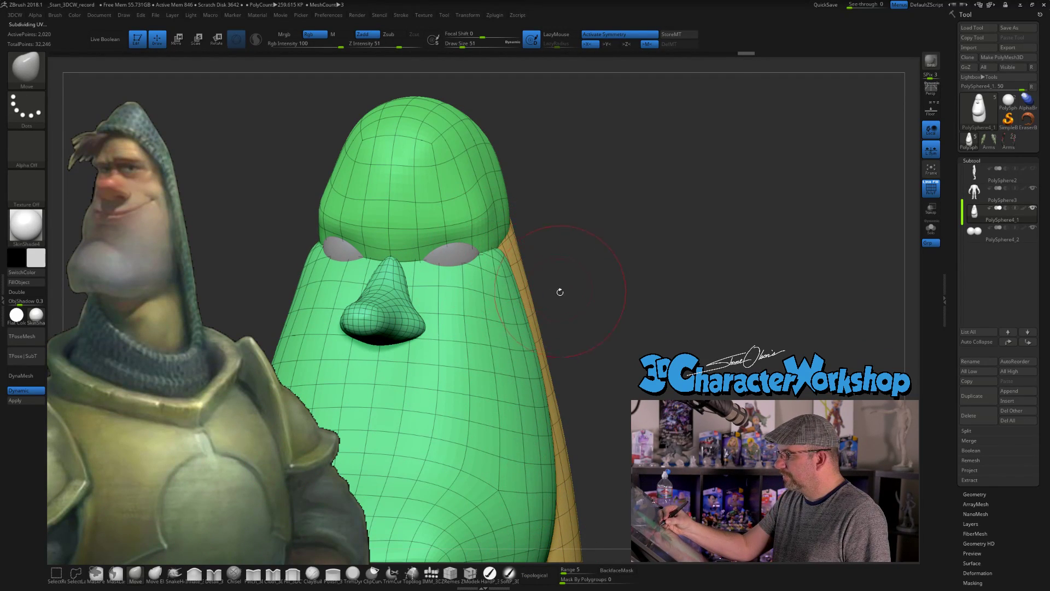
Adjust the lower edge of the brow over both eyeballs symmetrically with short Move strokes at draw size 51
{"action": "left_click_drag", "start_coordinate": [557, 291], "coordinate": [520, 274]}
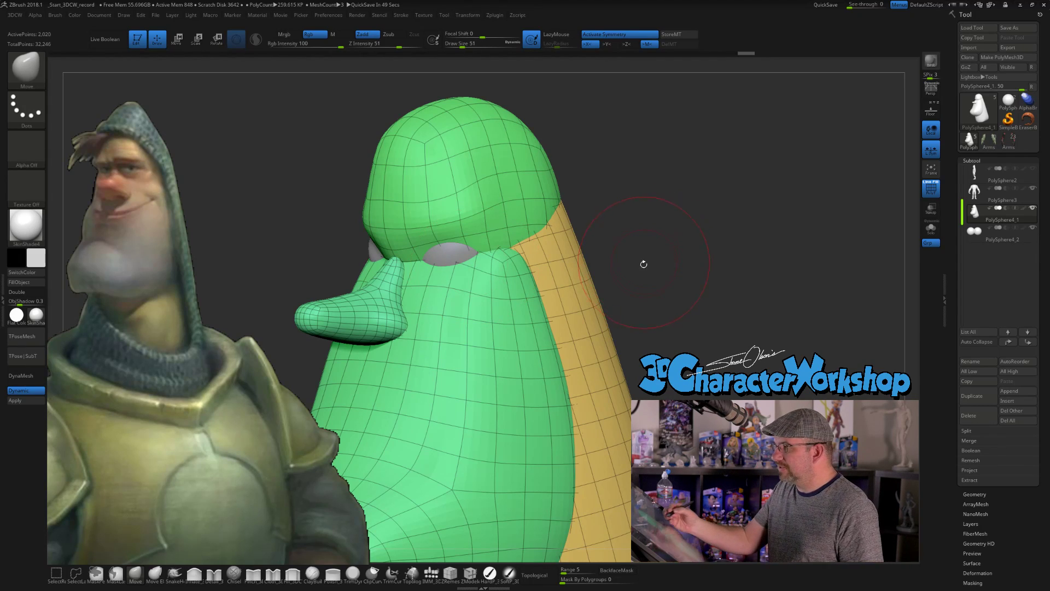
{"action": "mouse_move", "coordinate": [644, 262]}
{"action": "left_mouse_down"}
{"action": "mouse_move", "coordinate": [636, 284]}
{"action": "mouse_move", "coordinate": [570, 278]}
{"action": "mouse_move", "coordinate": [574, 295]}
{"action": "left_mouse_up"}
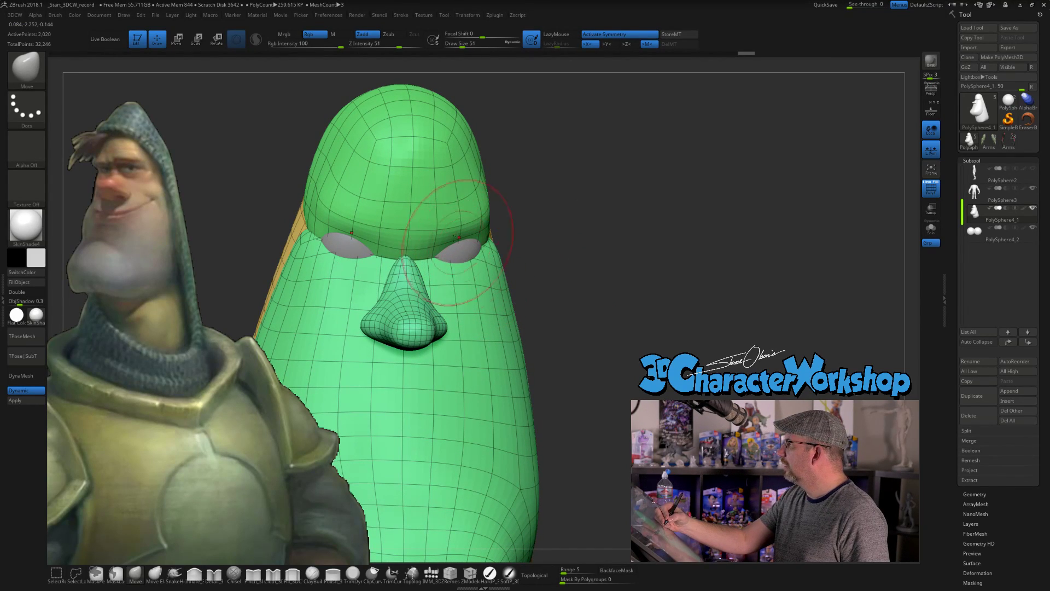
{"action": "left_click_drag", "start_coordinate": [449, 252], "coordinate": [447, 251]}
{"action": "left_click_drag", "start_coordinate": [594, 309], "coordinate": [558, 294]}
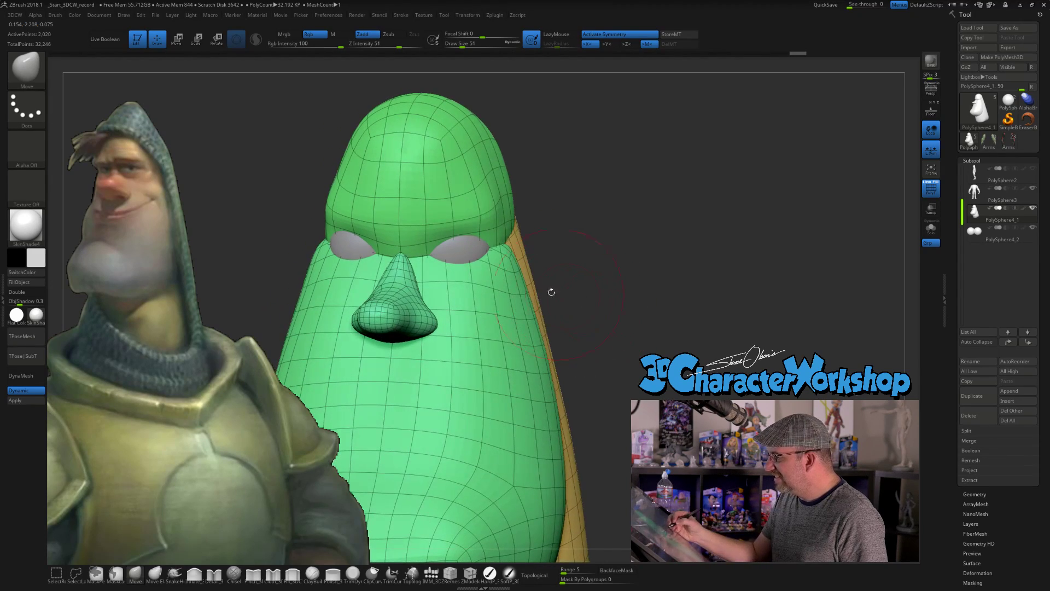
{"action": "left_click_drag", "start_coordinate": [448, 258], "coordinate": [449, 261]}
{"action": "mouse_move", "coordinate": [551, 283]}
{"action": "left_mouse_down"}
{"action": "mouse_move", "coordinate": [399, 284]}
{"action": "mouse_move", "coordinate": [486, 265]}
{"action": "left_mouse_up"}
{"action": "right_click_drag", "start_coordinate": [385, 193], "coordinate": [382, 212]}
Reduce the draw size to 31, refine the brow edge above the eyeball, and enlarge the brush to nudge the outer brow
{"action": "key", "text": "s"}
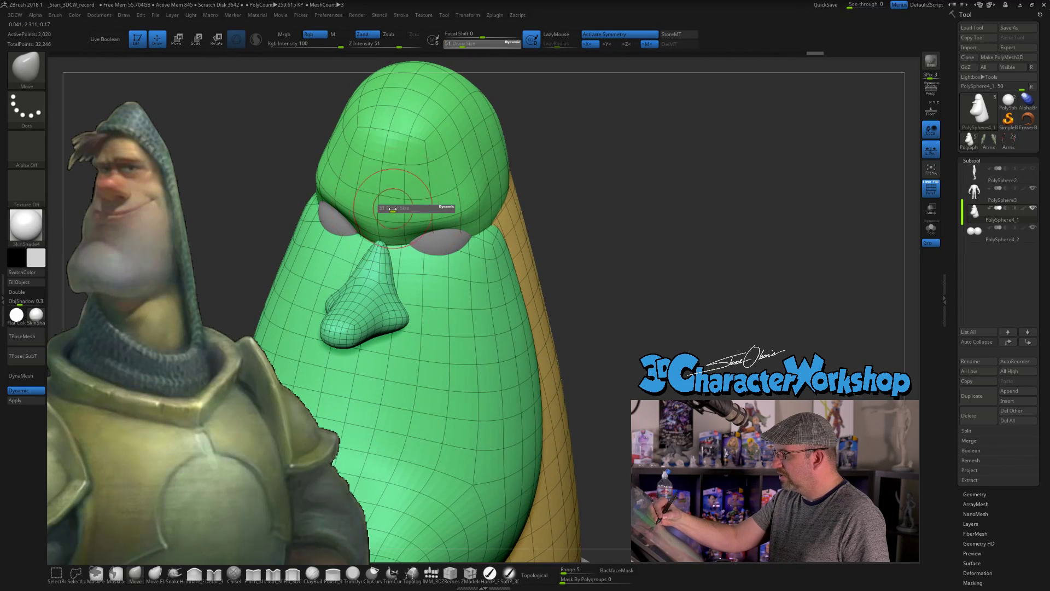
{"action": "left_click", "coordinate": [390, 210]}
{"action": "key", "text": "s"}
{"action": "mouse_move", "coordinate": [379, 212]}
{"action": "left_mouse_down"}
{"action": "mouse_move", "coordinate": [340, 184]}
{"action": "mouse_move", "coordinate": [335, 204]}
{"action": "left_mouse_up"}
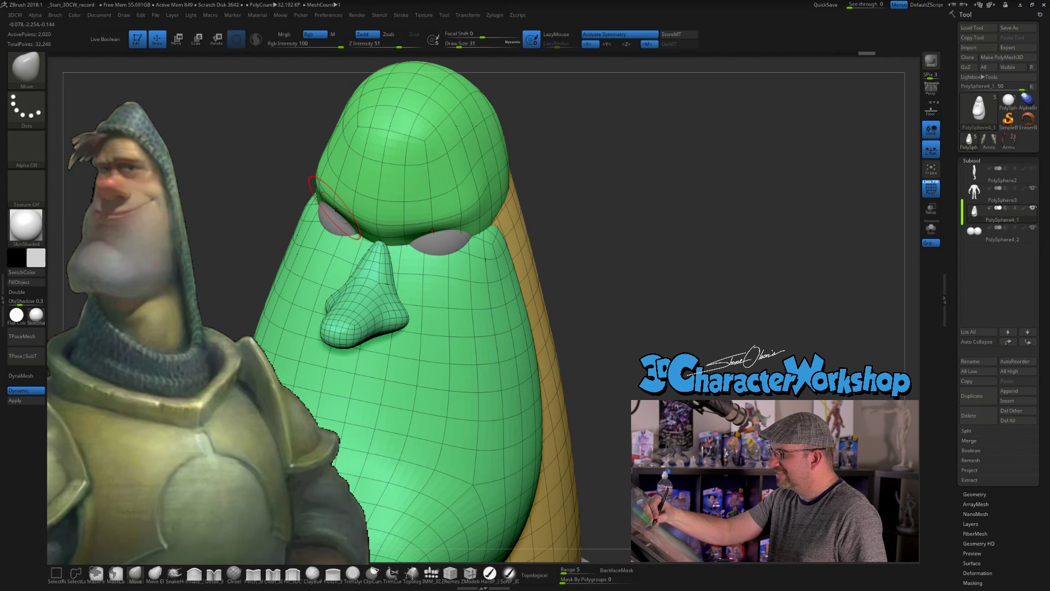
{"action": "right_click_drag", "start_coordinate": [484, 259], "coordinate": [525, 255]}
{"action": "key", "text": "]"}
{"action": "left_click_drag", "start_coordinate": [491, 223], "coordinate": [495, 221]}
Set the brush's Z intensity to 34 and face the head from the front
{"action": "mouse_move", "coordinate": [550, 262]}
{"action": "right_mouse_down"}
{"action": "mouse_move", "coordinate": [512, 237]}
{"action": "mouse_move", "coordinate": [553, 257]}
{"action": "right_mouse_up"}
{"action": "key", "text": "space"}
{"action": "left_click", "coordinate": [559, 286]}
{"action": "right_click_drag", "start_coordinate": [594, 290], "coordinate": [569, 326]}
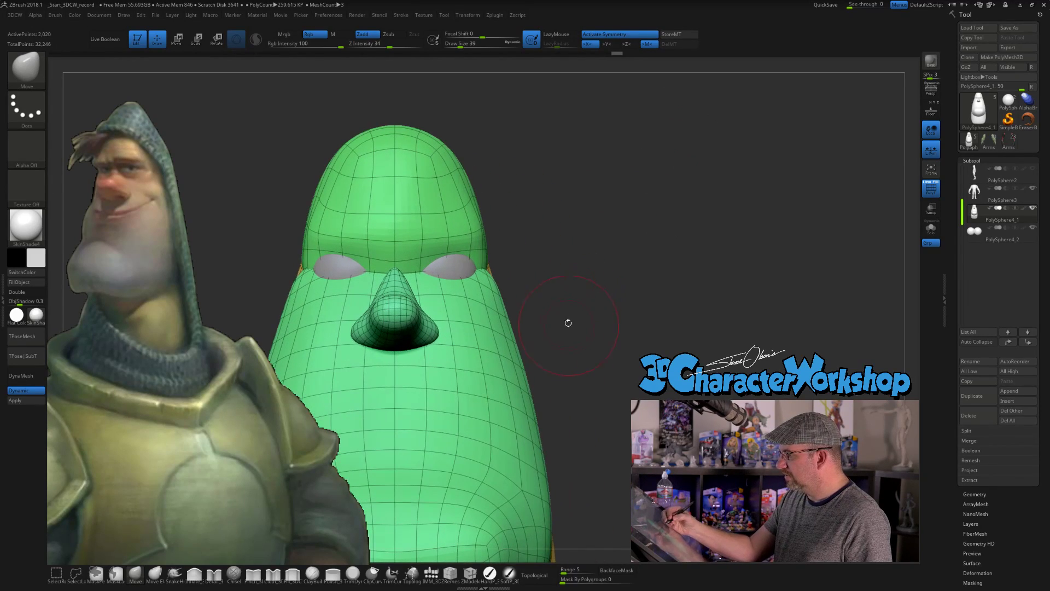
{"action": "right_click_drag", "start_coordinate": [433, 268], "coordinate": [515, 244], "text": "alt"}
{"action": "mouse_move", "coordinate": [547, 297]}
{"action": "right_mouse_down"}
{"action": "mouse_move", "coordinate": [489, 298]}
{"action": "mouse_move", "coordinate": [550, 299]}
{"action": "mouse_move", "coordinate": [539, 299]}
{"action": "right_mouse_up"}
{"action": "right_click_drag", "start_coordinate": [539, 298], "coordinate": [566, 316], "text": "ctrl"}
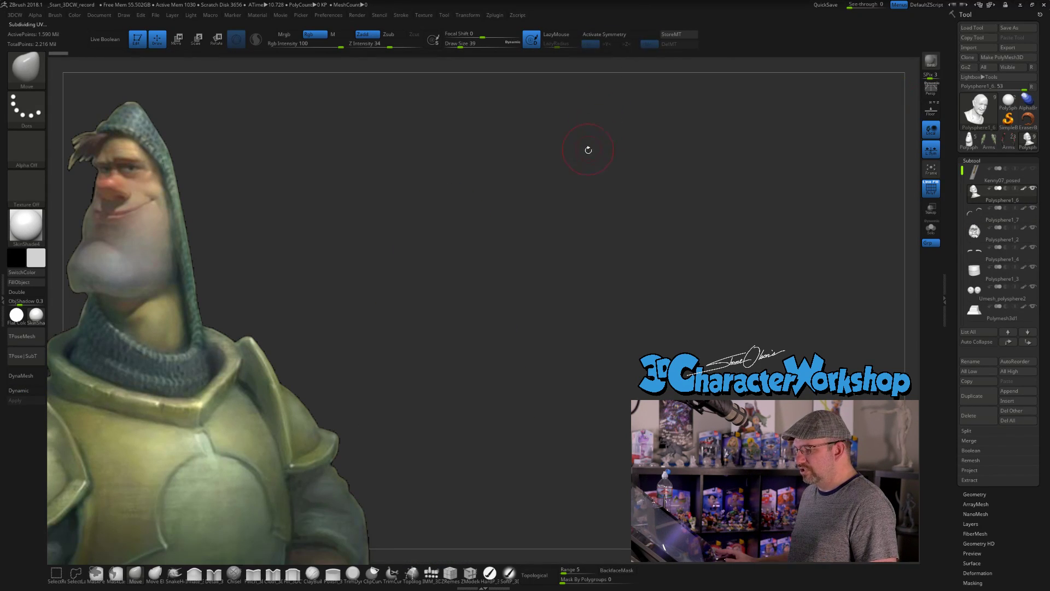
Hide the polyframe and examine the finished realistic bust's eyes, hair, beard stubble and base from several angles
{"action": "key", "text": "shift+f"}
{"action": "left_click_drag", "start_coordinate": [656, 248], "coordinate": [670, 247], "text": "alt"}
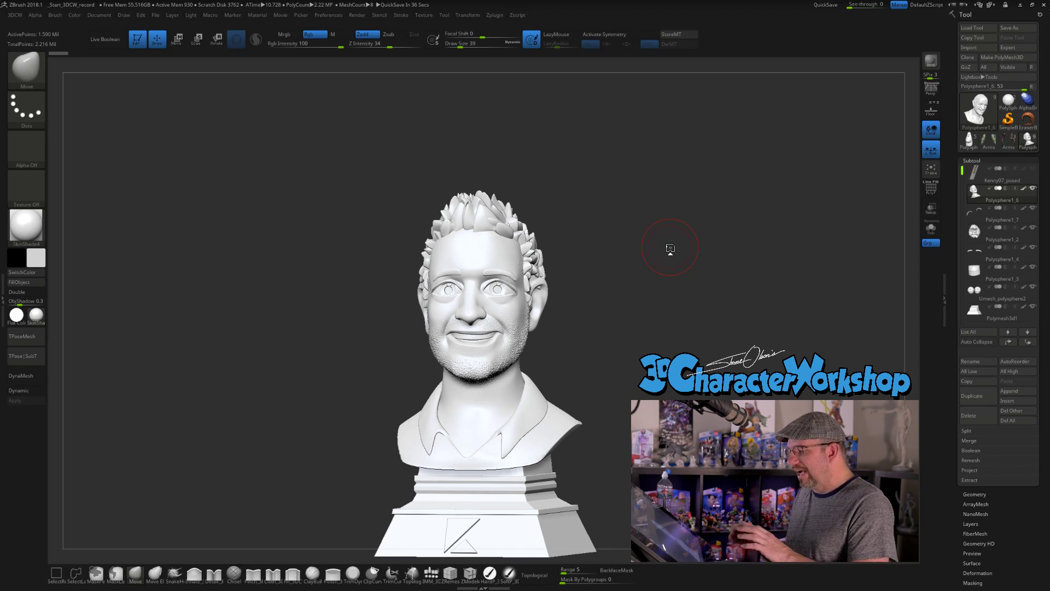
{"action": "left_click_drag", "start_coordinate": [659, 244], "coordinate": [524, 292]}
{"action": "mouse_move", "coordinate": [577, 226]}
{"action": "left_mouse_down", "text": "alt"}
{"action": "mouse_move", "coordinate": [640, 257]}
{"action": "mouse_move", "coordinate": [680, 241]}
{"action": "mouse_move", "coordinate": [700, 310]}
{"action": "mouse_move", "coordinate": [714, 260]}
{"action": "mouse_move", "coordinate": [738, 252]}
{"action": "left_mouse_up", "text": "alt"}
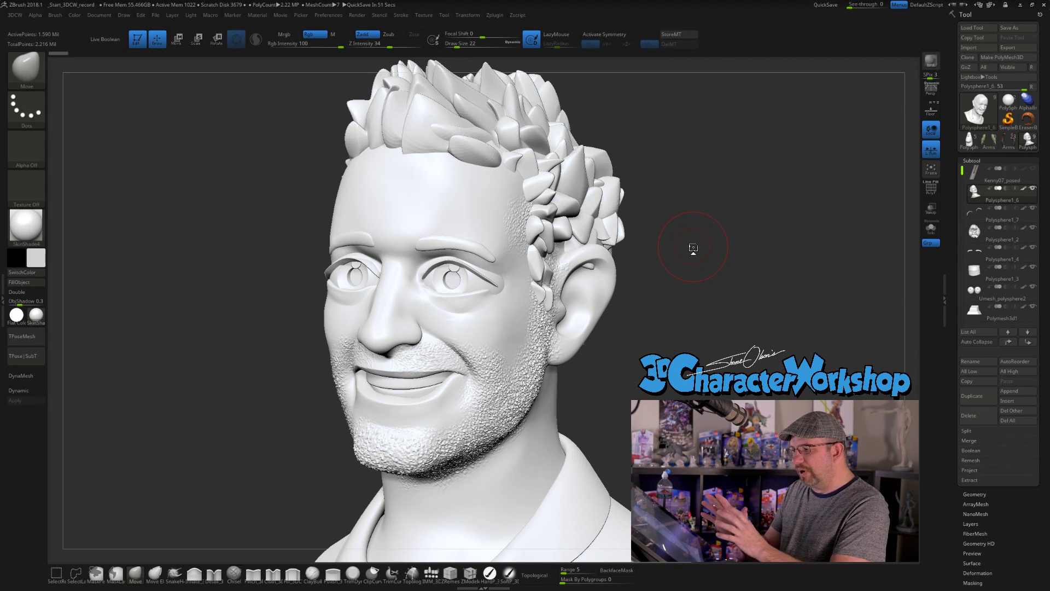
{"action": "mouse_move", "coordinate": [694, 249]}
{"action": "left_mouse_down", "text": "alt"}
{"action": "mouse_move", "coordinate": [746, 482]}
{"action": "mouse_move", "coordinate": [633, 314]}
{"action": "mouse_move", "coordinate": [359, 59]}
{"action": "left_mouse_up", "text": "alt"}
{"action": "left_click_drag", "start_coordinate": [402, 184], "coordinate": [465, 228], "text": "alt"}
{"action": "left_click_drag", "start_coordinate": [464, 228], "coordinate": [501, 263], "text": "alt"}
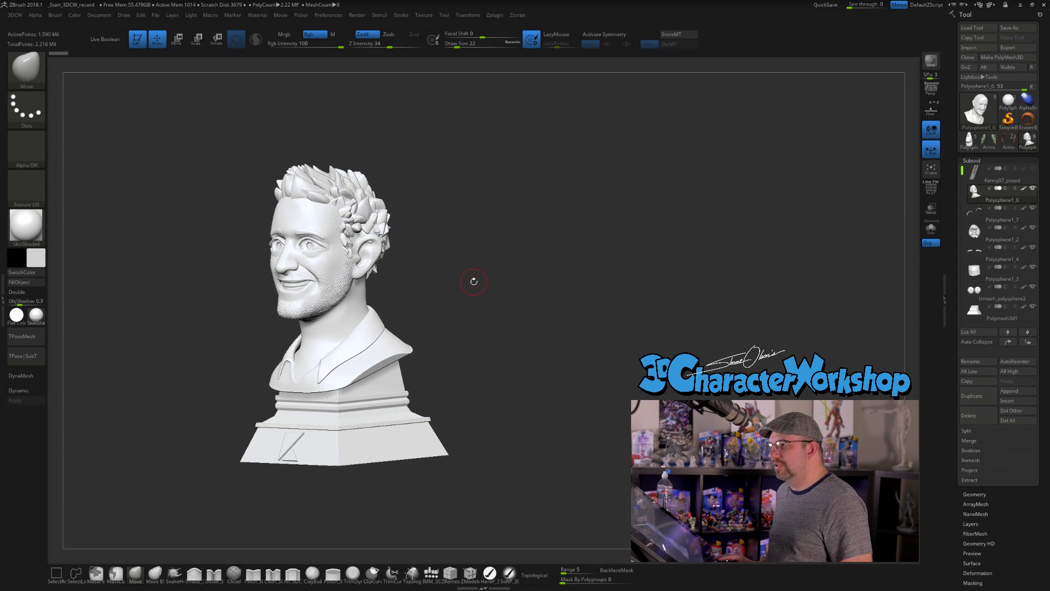
{"action": "left_click_drag", "start_coordinate": [473, 281], "coordinate": [489, 281]}
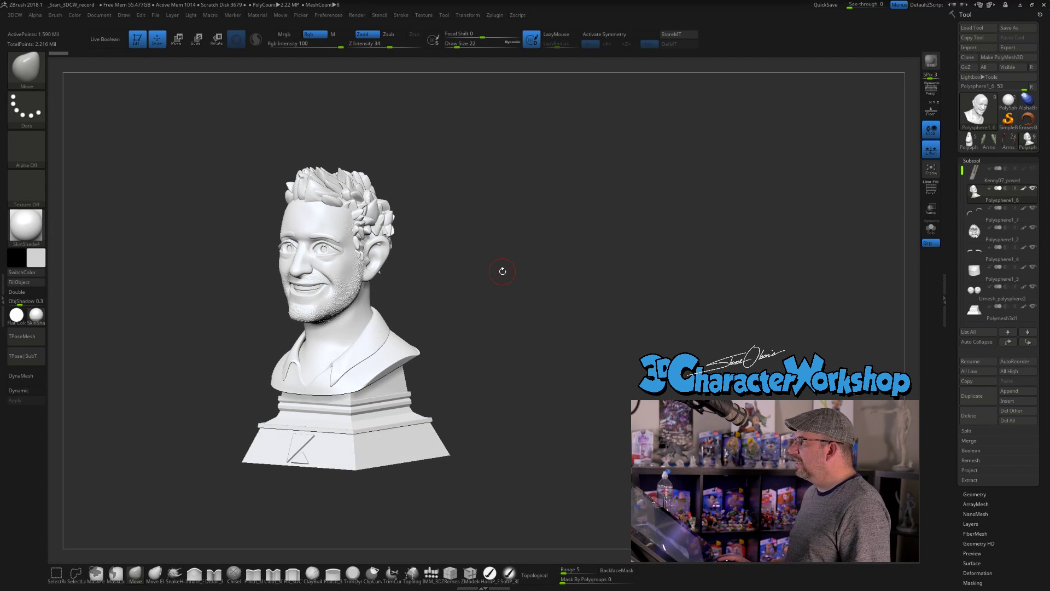
{"action": "mouse_move", "coordinate": [461, 281]}
{"action": "left_mouse_down"}
{"action": "mouse_move", "coordinate": [491, 280]}
{"action": "mouse_move", "coordinate": [475, 286]}
{"action": "left_mouse_up"}
{"action": "mouse_move", "coordinate": [491, 387]}
{"action": "left_mouse_down"}
{"action": "mouse_move", "coordinate": [462, 396]}
{"action": "mouse_move", "coordinate": [473, 400]}
{"action": "left_mouse_up"}
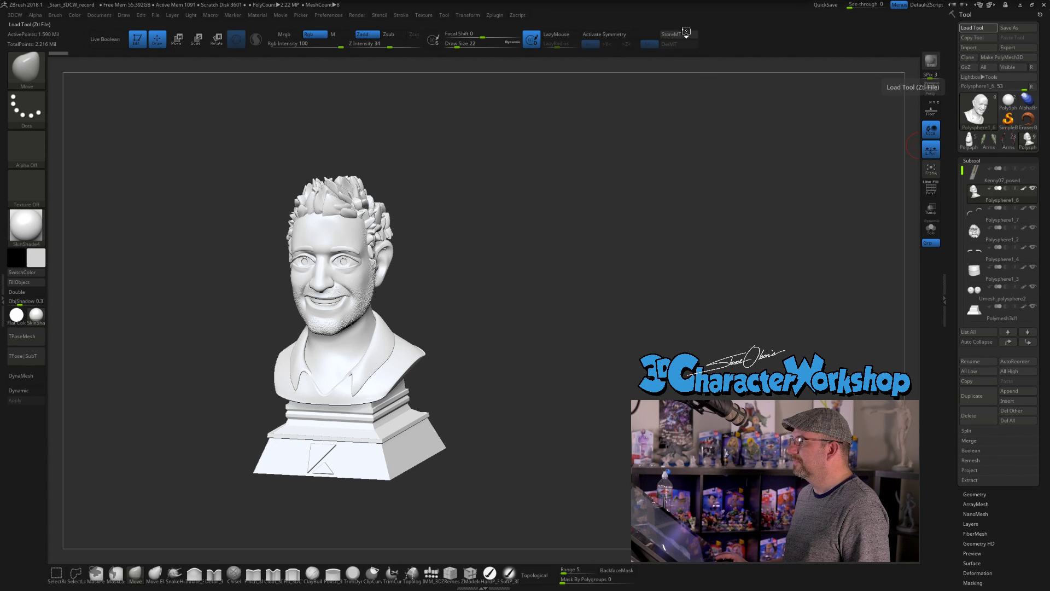
Examine the second, more stylised bust's face and proportions from the front and three-quarter view
{"action": "left_click_drag", "start_coordinate": [510, 273], "coordinate": [578, 260]}
{"action": "mouse_move", "coordinate": [499, 232]}
{"action": "left_mouse_down"}
{"action": "mouse_move", "coordinate": [517, 233]}
{"action": "mouse_move", "coordinate": [496, 235]}
{"action": "left_mouse_up"}
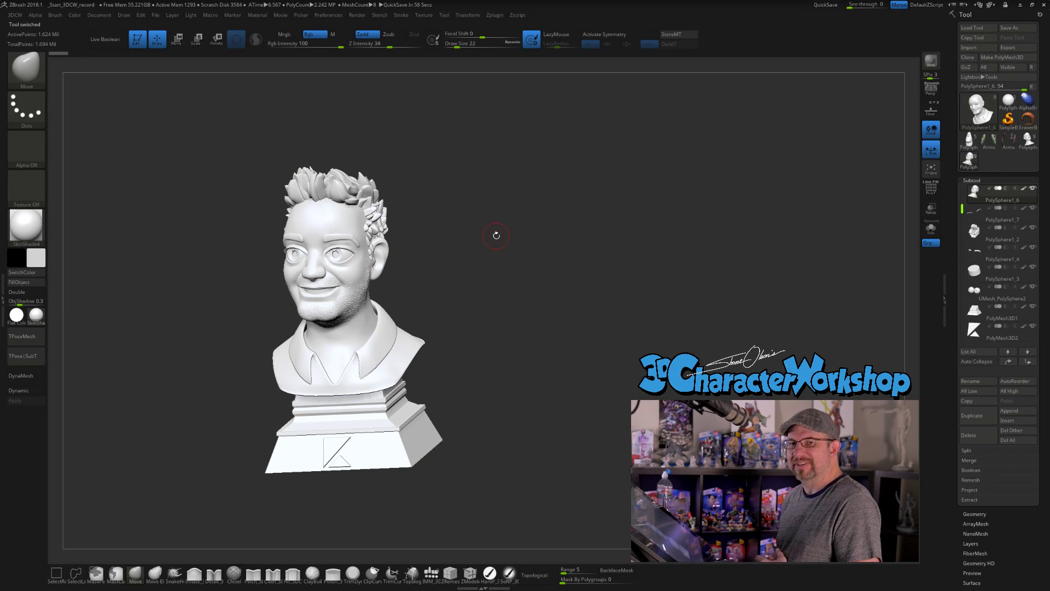
{"action": "left_click_drag", "start_coordinate": [481, 214], "coordinate": [509, 244]}
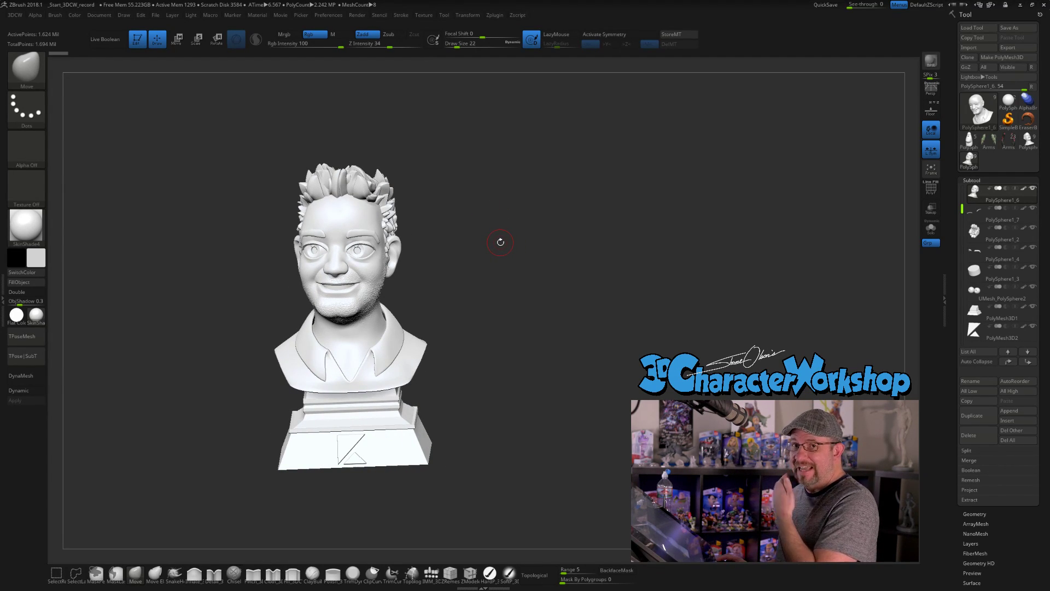
{"action": "left_click_drag", "start_coordinate": [502, 243], "coordinate": [526, 239]}
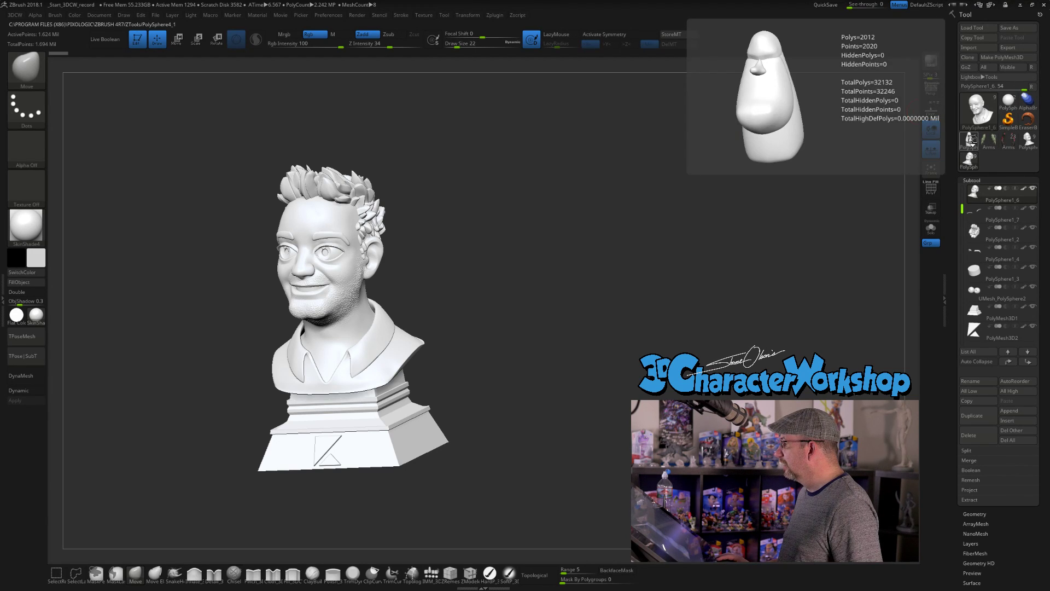
Switch back to the knight model, frame its head from the front and show the reference image again
{"action": "left_click", "coordinate": [988, 143]}
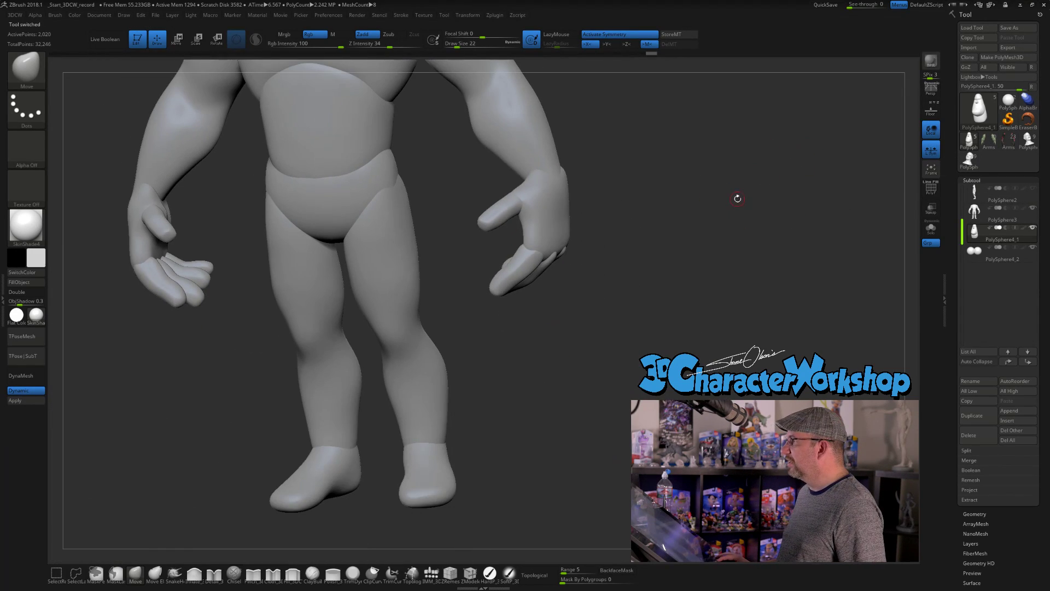
{"action": "left_click_drag", "start_coordinate": [738, 198], "coordinate": [728, 268], "text": "alt"}
{"action": "left_click_drag", "start_coordinate": [696, 223], "coordinate": [711, 312], "text": "alt"}
{"action": "left_click_drag", "start_coordinate": [608, 129], "coordinate": [629, 289], "text": "alt"}
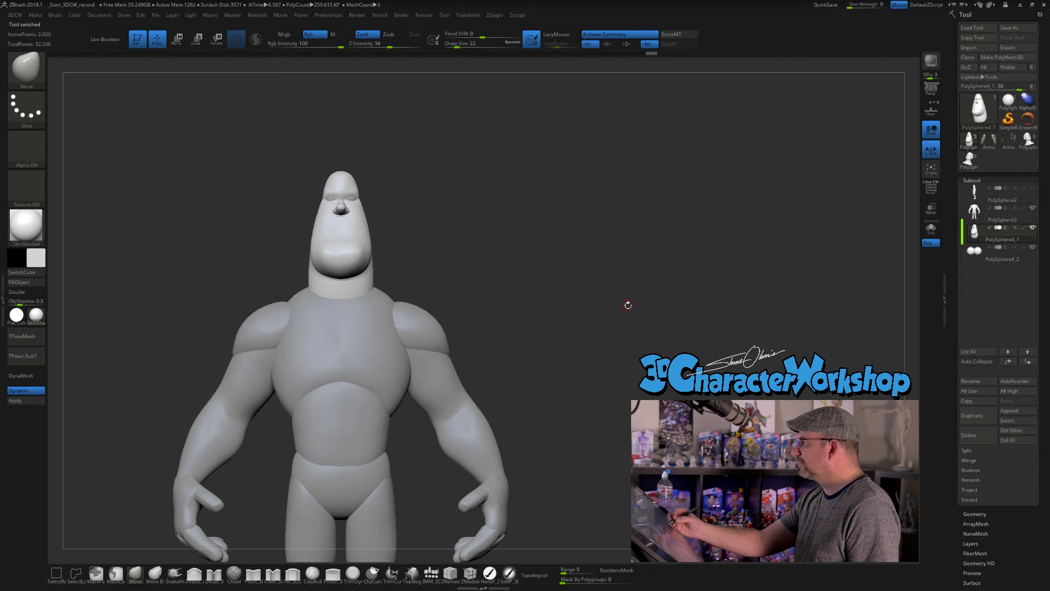
{"action": "left_click_drag", "start_coordinate": [627, 289], "coordinate": [593, 335]}
{"action": "mouse_move", "coordinate": [547, 272]}
{"action": "left_mouse_down", "text": "alt"}
{"action": "mouse_move", "coordinate": [552, 347]}
{"action": "mouse_move", "coordinate": [575, 356]}
{"action": "mouse_move", "coordinate": [551, 347]}
{"action": "mouse_move", "coordinate": [591, 335]}
{"action": "left_mouse_up", "text": "alt"}
{"action": "key", "text": "shift+z"}
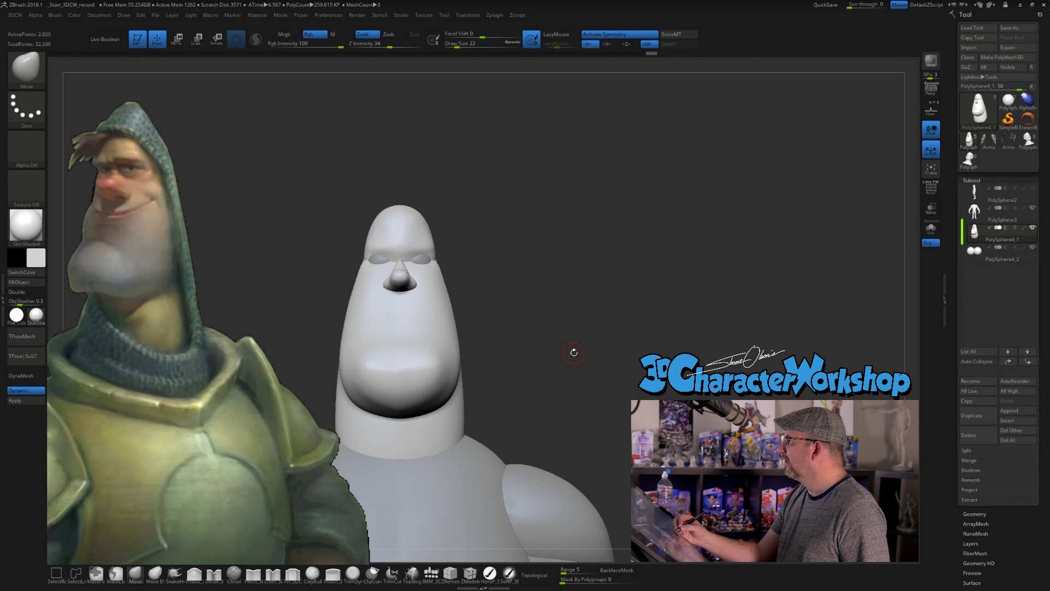
Shrink and reposition the Spotlight reference so more of the knight's figure shows, and turn the head to a three-quarter view
{"action": "key", "text": "z"}
{"action": "left_click_drag", "start_coordinate": [502, 262], "coordinate": [470, 261]}
{"action": "mouse_move", "coordinate": [483, 310]}
{"action": "left_mouse_down"}
{"action": "mouse_move", "coordinate": [394, 258]}
{"action": "mouse_move", "coordinate": [361, 204]}
{"action": "left_mouse_up"}
{"action": "key", "text": "z"}
{"action": "left_click_drag", "start_coordinate": [561, 359], "coordinate": [614, 344]}
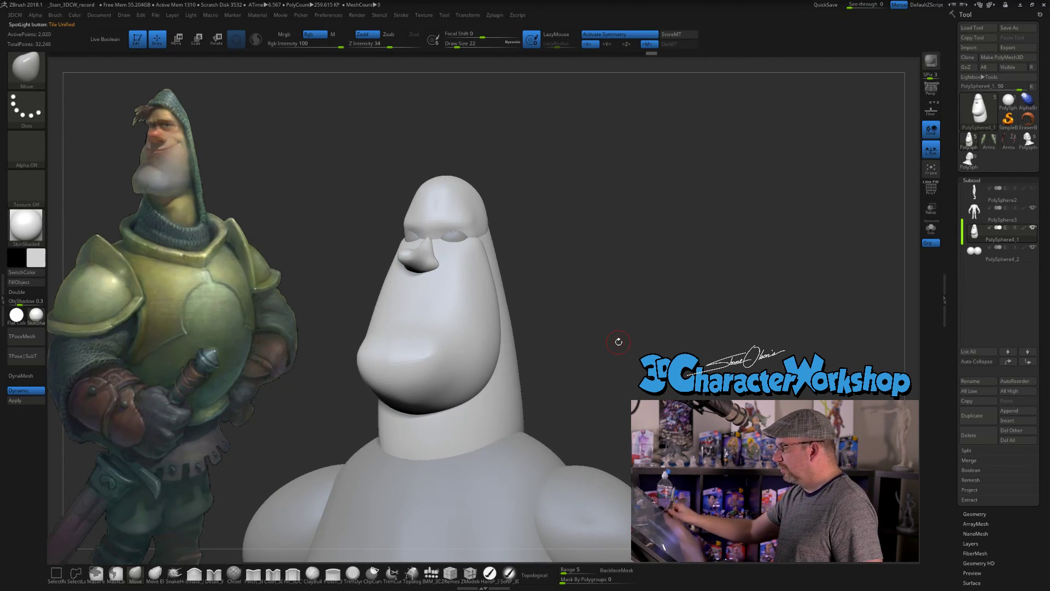
Duplicate the eyeball subtool PolySphere4_2 and isolate the copy in a side view
{"action": "left_click", "coordinate": [983, 254]}
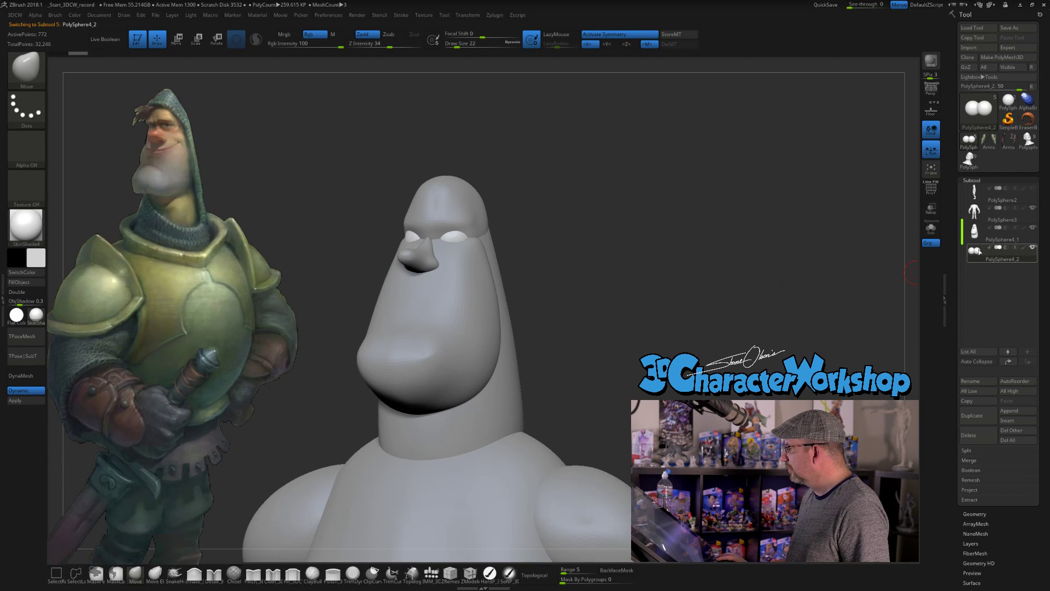
{"action": "left_click_drag", "start_coordinate": [687, 234], "coordinate": [675, 233]}
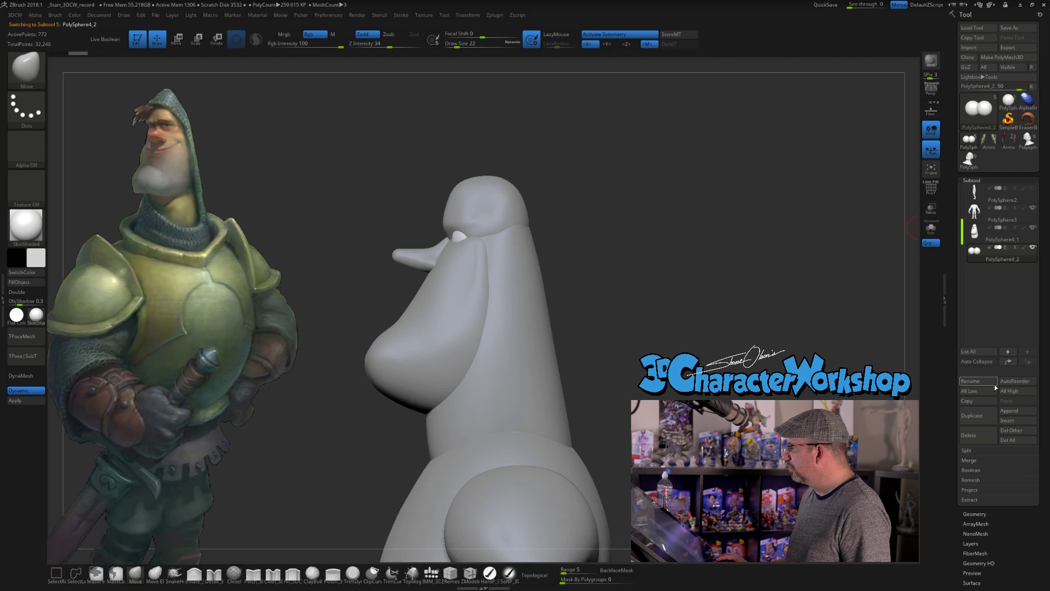
{"action": "left_click", "coordinate": [986, 416]}
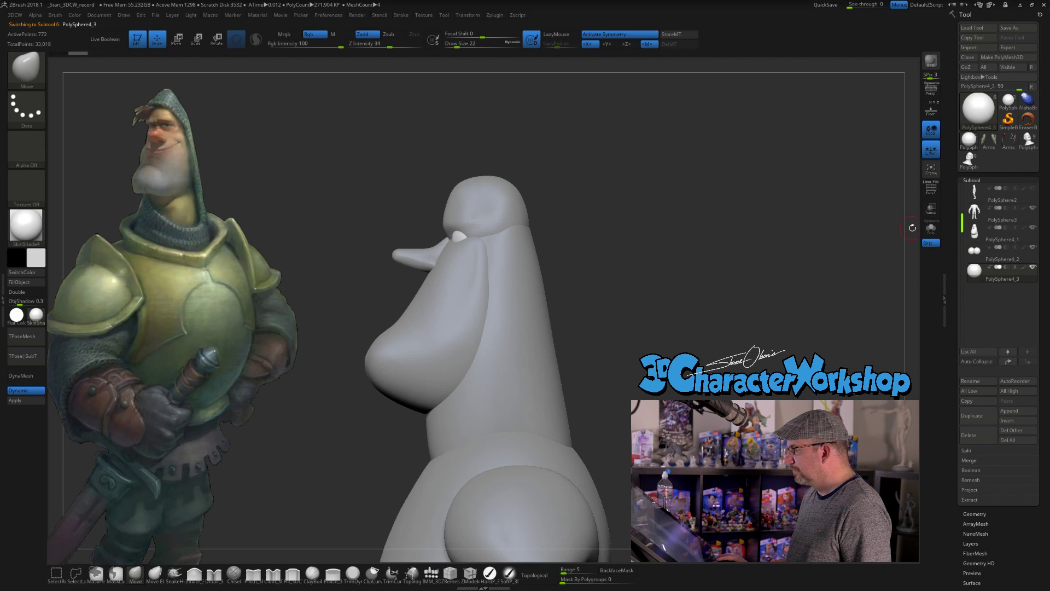
{"action": "left_click", "coordinate": [932, 230]}
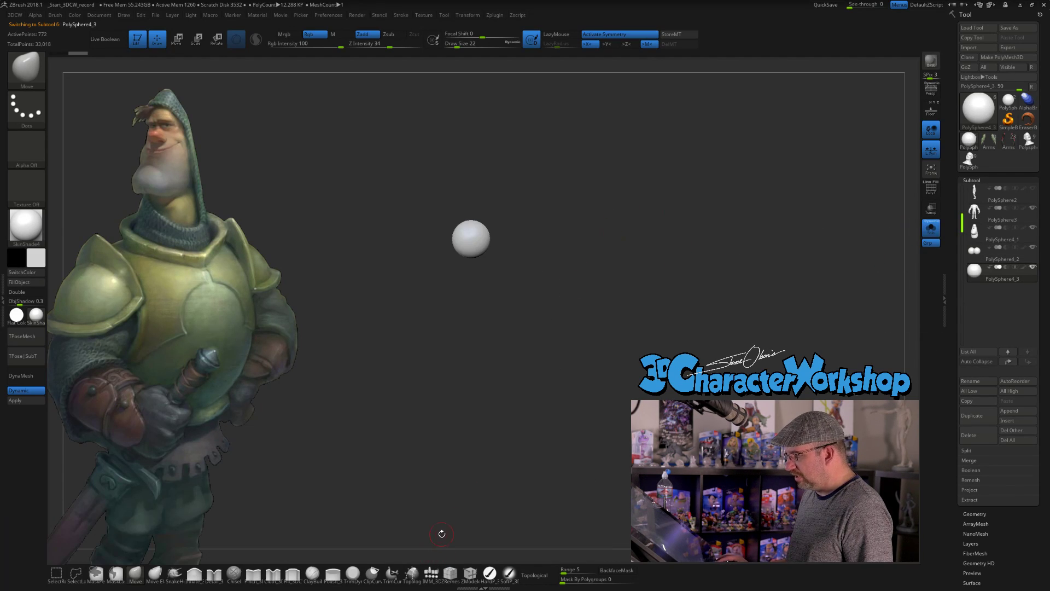
Show the polyframe and clip the lower half of the duplicated spheres flat along a horizontal line to leave two domes
{"action": "mouse_move", "coordinate": [583, 240]}
{"action": "left_mouse_down", "text": "ctrl+shift"}
{"action": "mouse_move", "coordinate": [389, 241]}
{"action": "mouse_move", "coordinate": [358, 258]}
{"action": "mouse_move", "coordinate": [360, 241]}
{"action": "left_mouse_up", "text": "ctrl+shift"}
{"action": "key", "text": "f"}
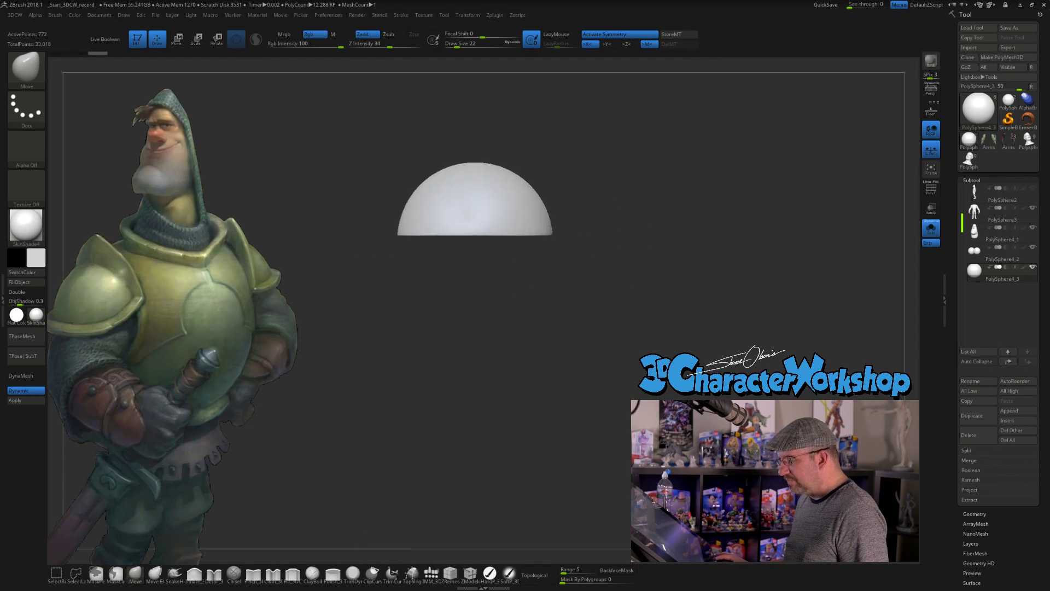
{"action": "key", "text": "shift+f"}
{"action": "key", "text": "ctrl+z"}
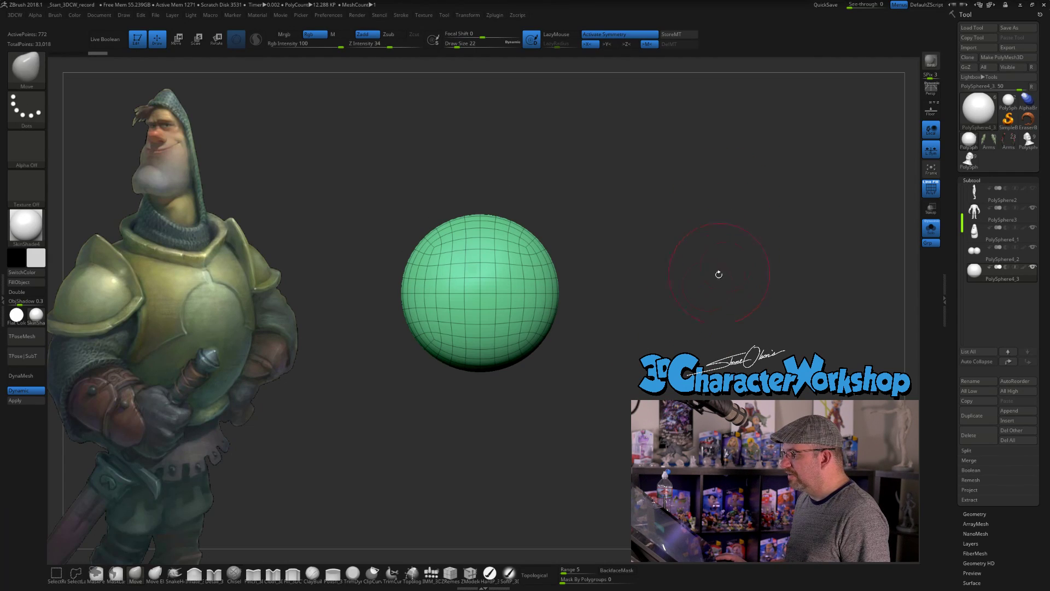
{"action": "mouse_move", "coordinate": [699, 301]}
{"action": "left_mouse_down", "text": "ctrl+shift"}
{"action": "mouse_move", "coordinate": [305, 301]}
{"action": "mouse_move", "coordinate": [352, 294]}
{"action": "left_mouse_up", "text": "ctrl+shift"}
{"action": "left_click_drag", "start_coordinate": [680, 227], "coordinate": [707, 226], "text": "alt"}
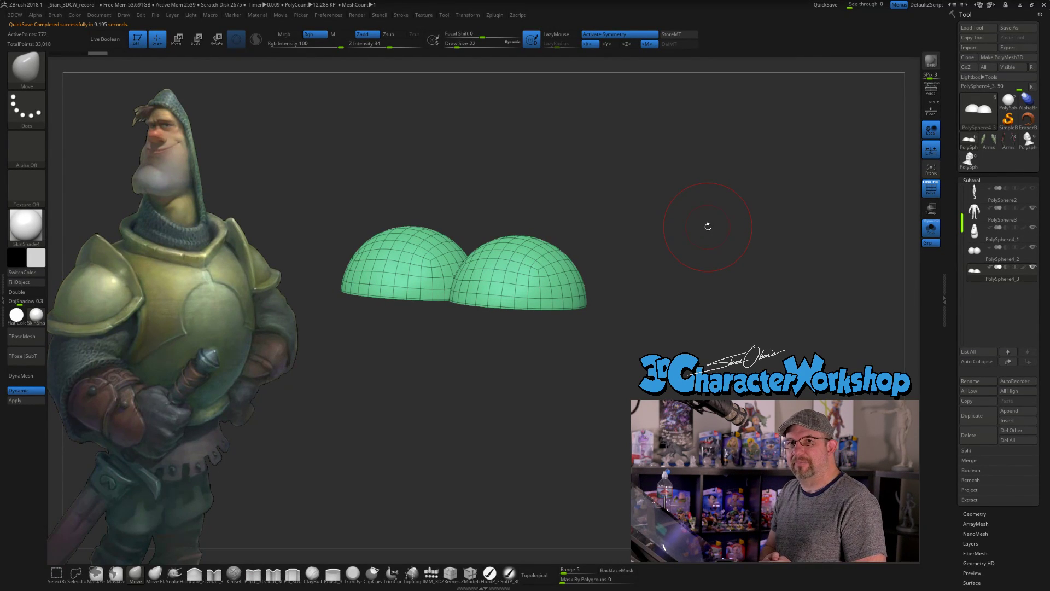
{"action": "left_click_drag", "start_coordinate": [660, 297], "coordinate": [599, 330]}
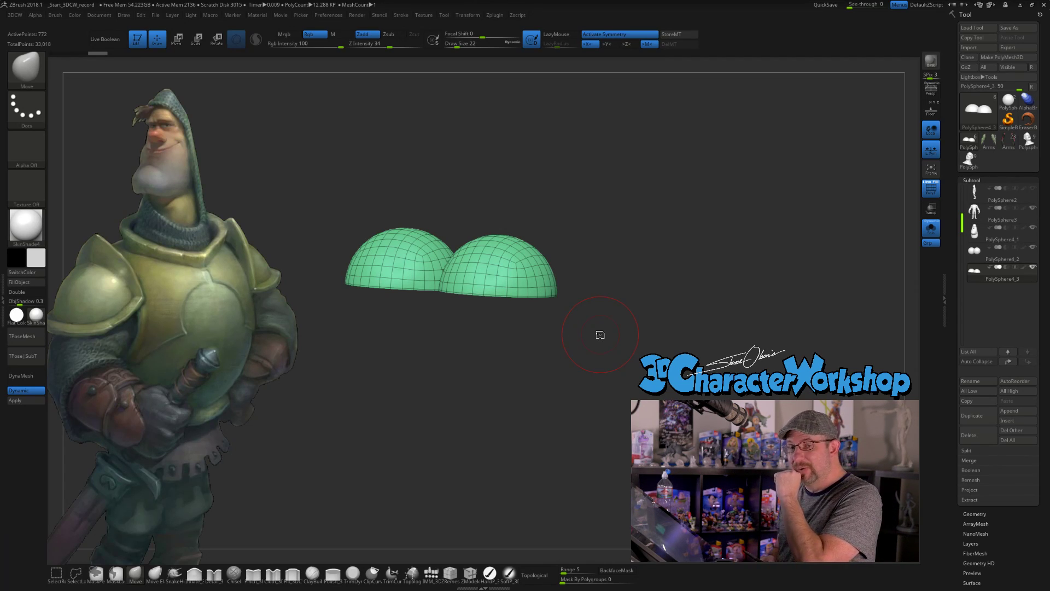
{"action": "left_click_drag", "start_coordinate": [600, 335], "coordinate": [662, 348]}
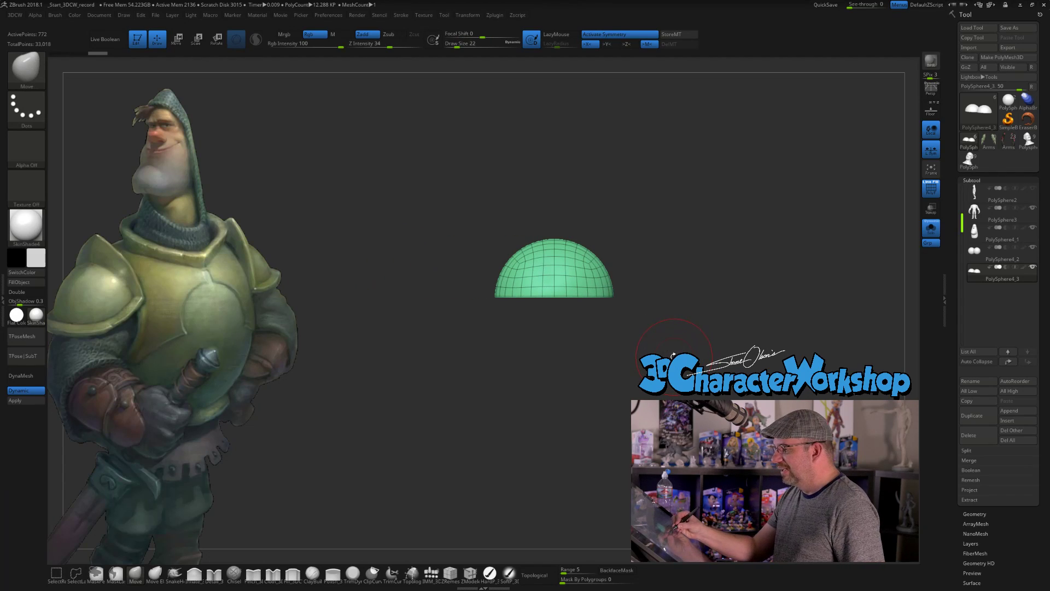
Activate the transform gizmo, centre it on one of the isolated domes, and show the whole head again
{"action": "left_click", "coordinate": [931, 227]}
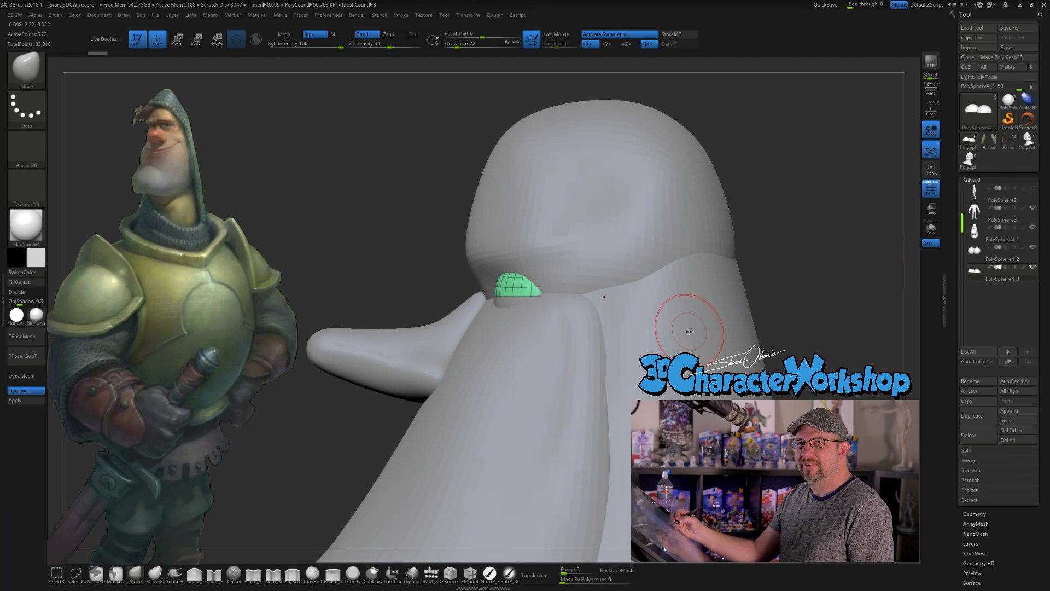
{"action": "key", "text": "e"}
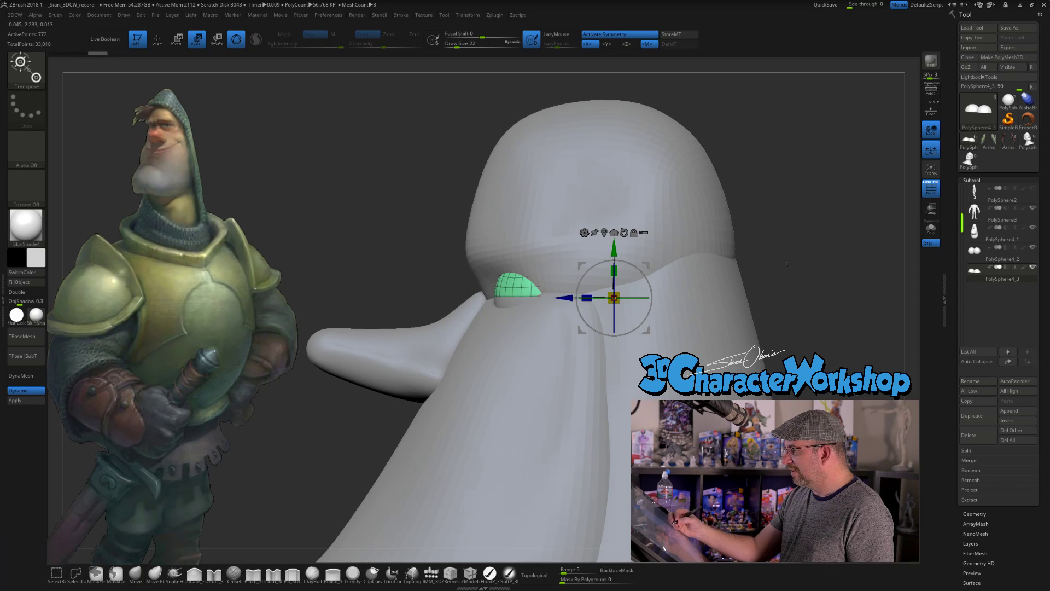
{"action": "left_click", "coordinate": [931, 227]}
{"action": "left_click_drag", "start_coordinate": [738, 257], "coordinate": [704, 181]}
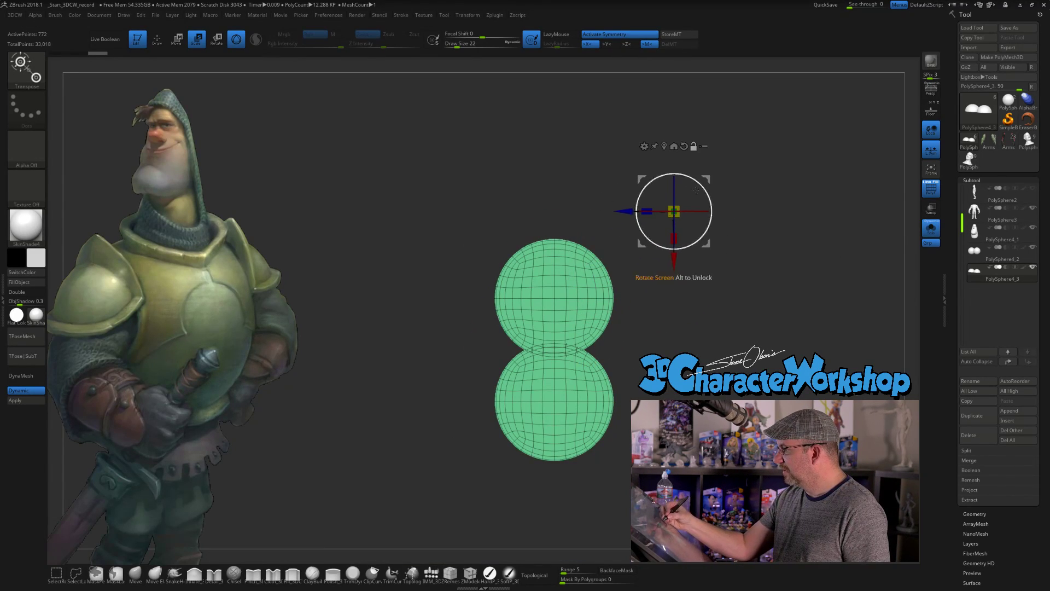
{"action": "left_click", "coordinate": [555, 298], "text": "alt"}
{"action": "left_click", "coordinate": [555, 299], "text": "alt"}
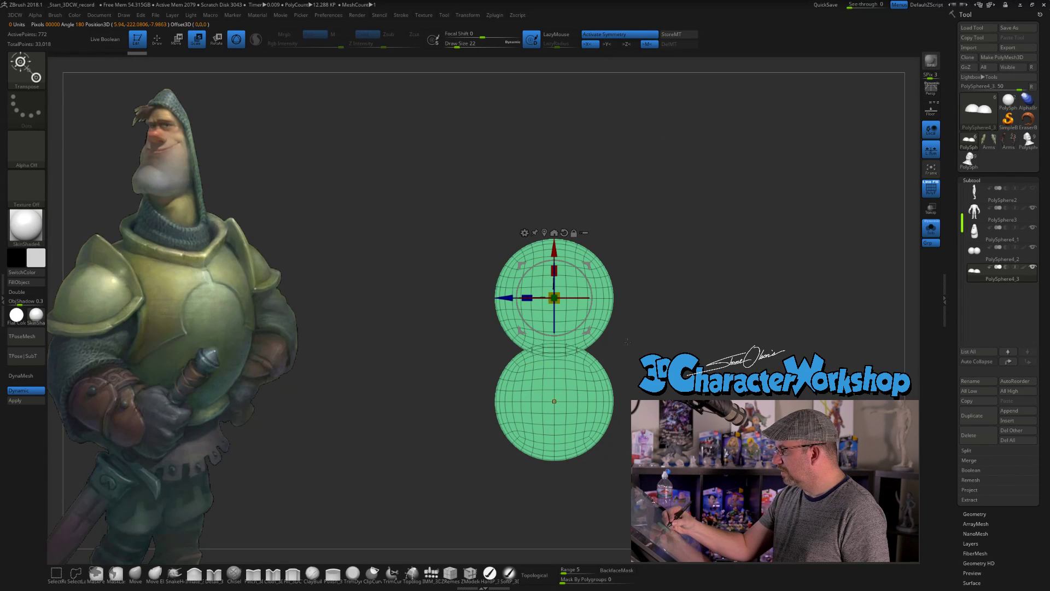
{"action": "left_click_drag", "start_coordinate": [664, 299], "coordinate": [617, 380]}
{"action": "left_click", "coordinate": [931, 227]}
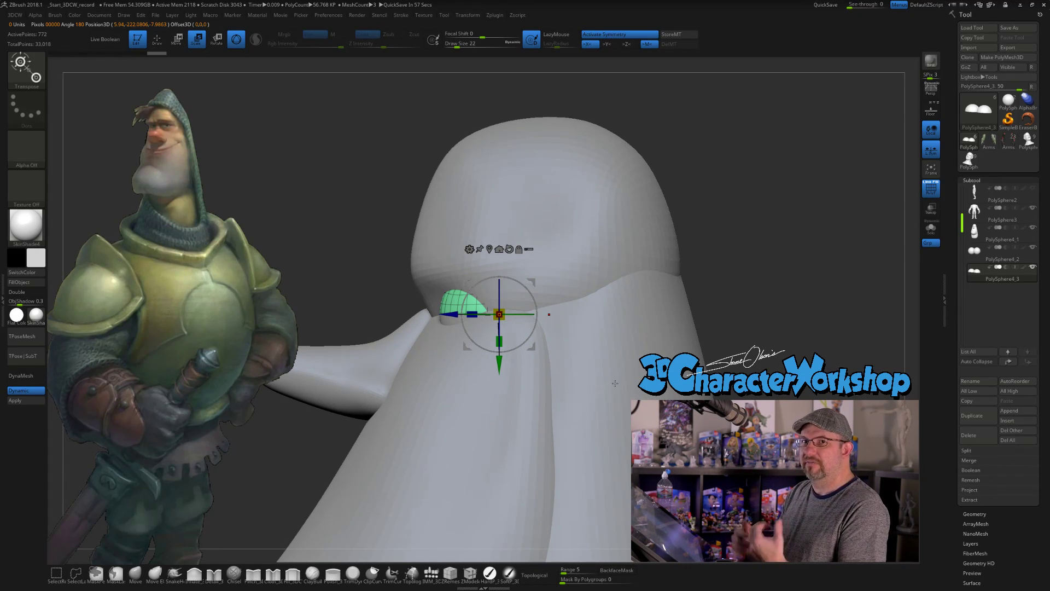
Rotate the mirrored domes into angled upper eyelids over the eyeballs and return to the Move brush
{"action": "left_click_drag", "start_coordinate": [531, 333], "coordinate": [520, 346]}
{"action": "right_click_drag", "start_coordinate": [539, 308], "coordinate": [602, 302]}
{"action": "left_click_drag", "start_coordinate": [533, 294], "coordinate": [511, 317]}
{"action": "key", "text": "ctrl+z"}
{"action": "right_click_drag", "start_coordinate": [587, 345], "coordinate": [529, 341]}
{"action": "left_click_drag", "start_coordinate": [485, 328], "coordinate": [504, 316]}
{"action": "left_click_drag", "start_coordinate": [677, 308], "coordinate": [638, 294]}
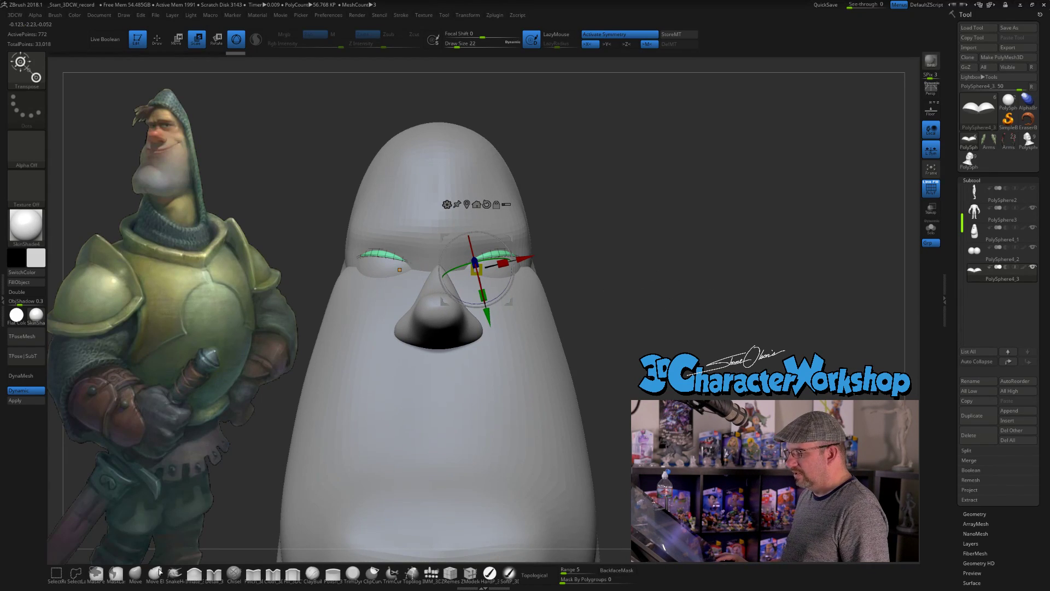
{"action": "left_click", "coordinate": [135, 573]}
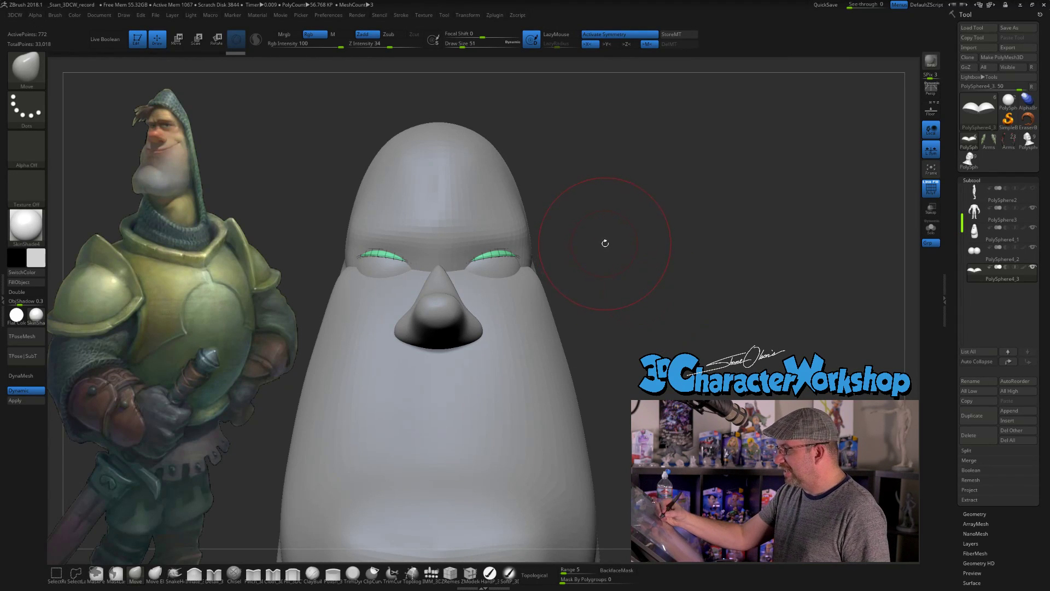
Reshape the upper eyelids with the Move brush so they arch over and wrap around the eyeballs from several angles
{"action": "left_click_drag", "start_coordinate": [468, 267], "coordinate": [470, 272]}
{"action": "mouse_move", "coordinate": [508, 272]}
{"action": "right_mouse_down"}
{"action": "mouse_move", "coordinate": [491, 265]}
{"action": "mouse_move", "coordinate": [534, 248]}
{"action": "mouse_move", "coordinate": [537, 293]}
{"action": "mouse_move", "coordinate": [517, 291]}
{"action": "right_mouse_up"}
{"action": "left_click_drag", "start_coordinate": [517, 292], "coordinate": [516, 289]}
{"action": "right_click_drag", "start_coordinate": [517, 289], "coordinate": [533, 277]}
{"action": "left_click_drag", "start_coordinate": [502, 291], "coordinate": [505, 290]}
{"action": "right_click_drag", "start_coordinate": [585, 287], "coordinate": [468, 300]}
{"action": "right_click_drag", "start_coordinate": [516, 339], "coordinate": [493, 309]}
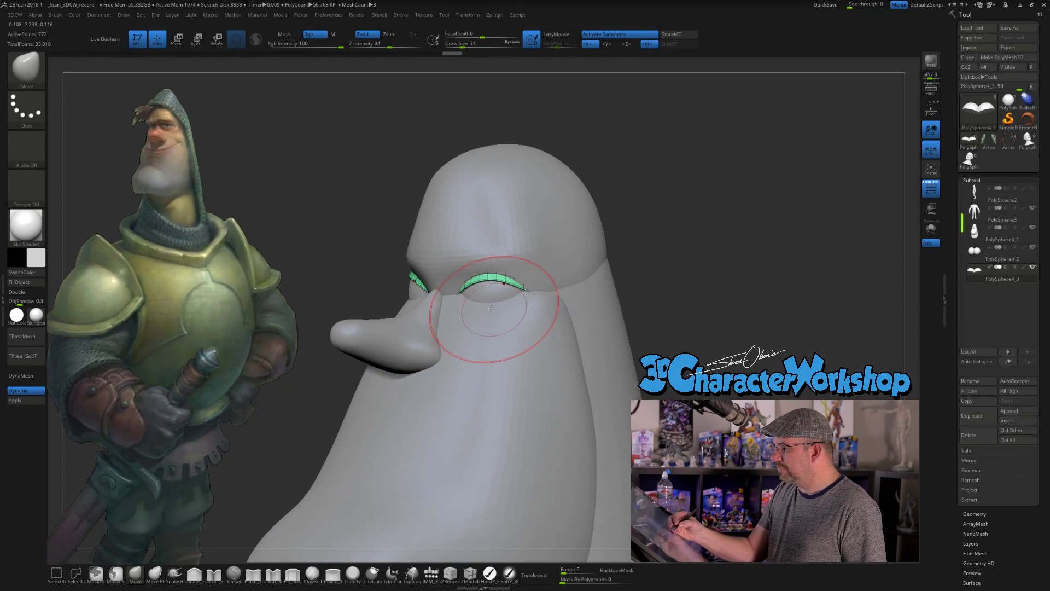
{"action": "right_click_drag", "start_coordinate": [551, 257], "coordinate": [558, 278]}
{"action": "left_click_drag", "start_coordinate": [510, 291], "coordinate": [513, 292]}
{"action": "right_click_drag", "start_coordinate": [513, 292], "coordinate": [485, 284]}
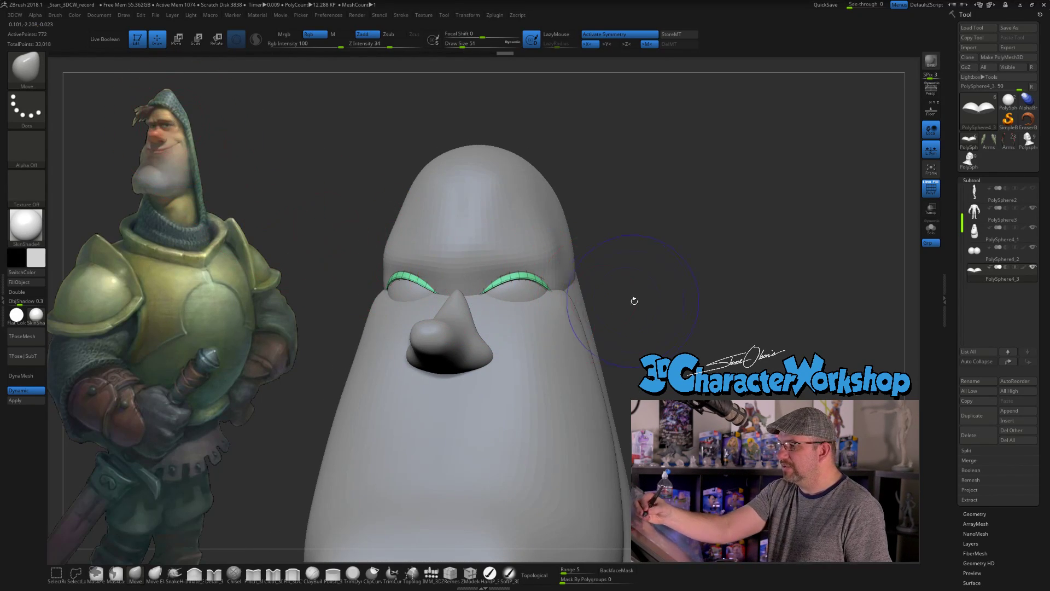
{"action": "right_click_drag", "start_coordinate": [634, 300], "coordinate": [639, 365]}
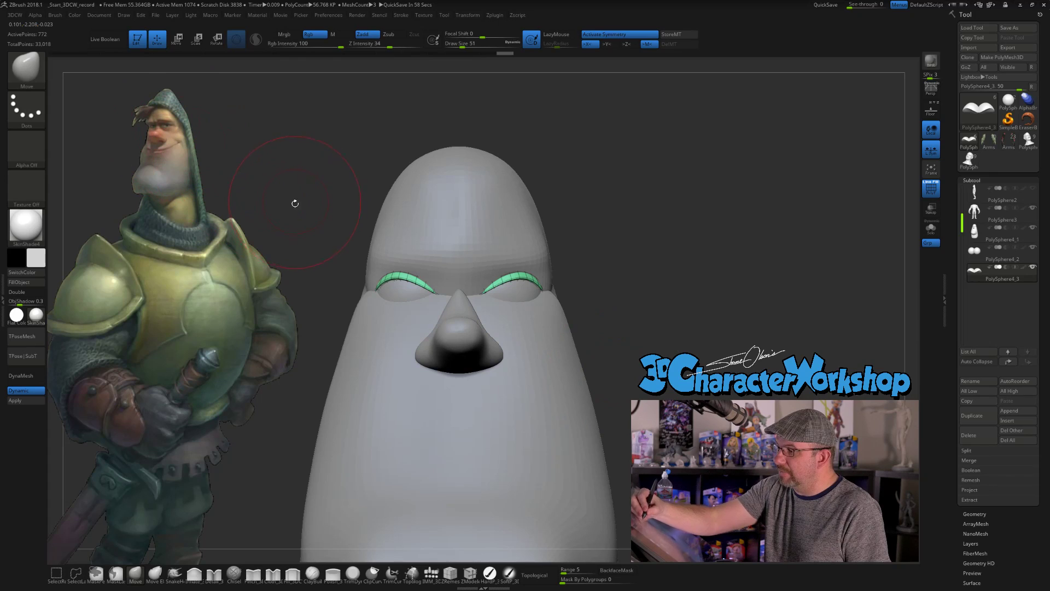
Enlarge the knight reference image in Spotlight and reposition it so his face sits beside the head model
{"action": "key", "text": "z"}
{"action": "left_click_drag", "start_coordinate": [378, 156], "coordinate": [391, 170]}
{"action": "left_click_drag", "start_coordinate": [360, 203], "coordinate": [335, 245]}
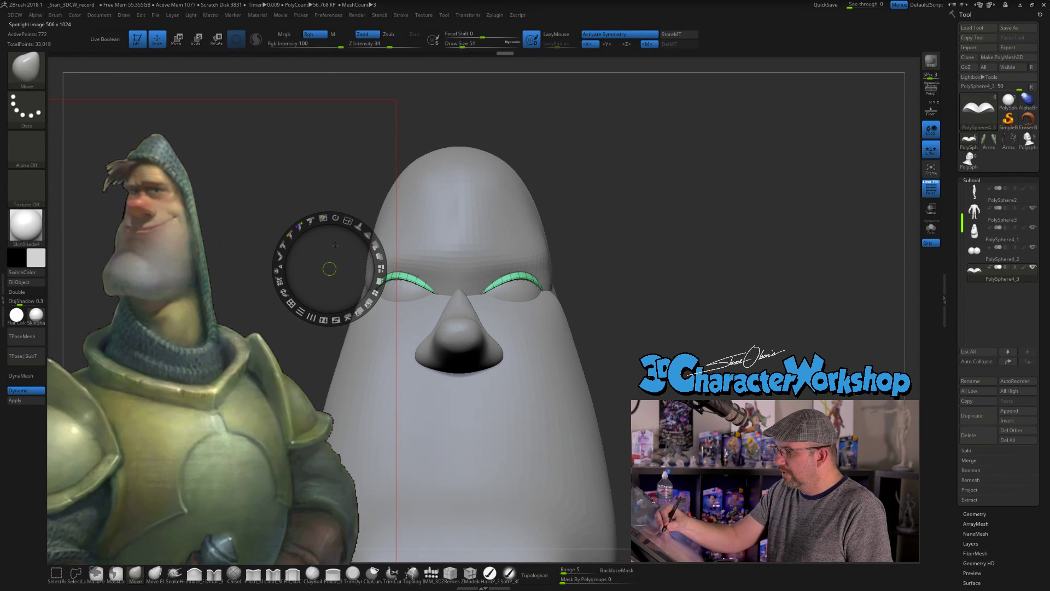
{"action": "key", "text": "z"}
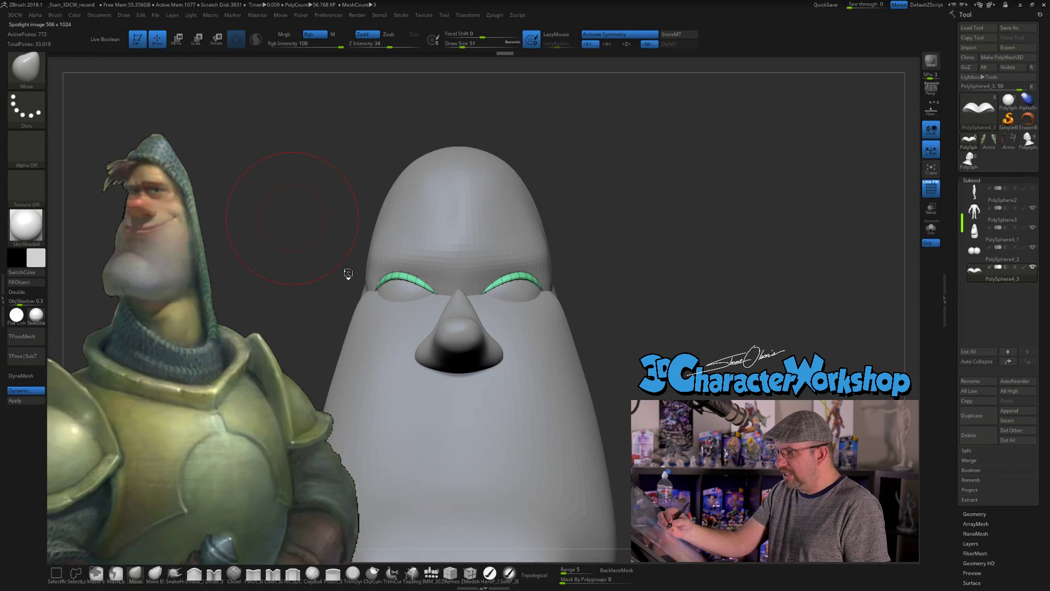
{"action": "key", "text": "ctrl+shift"}
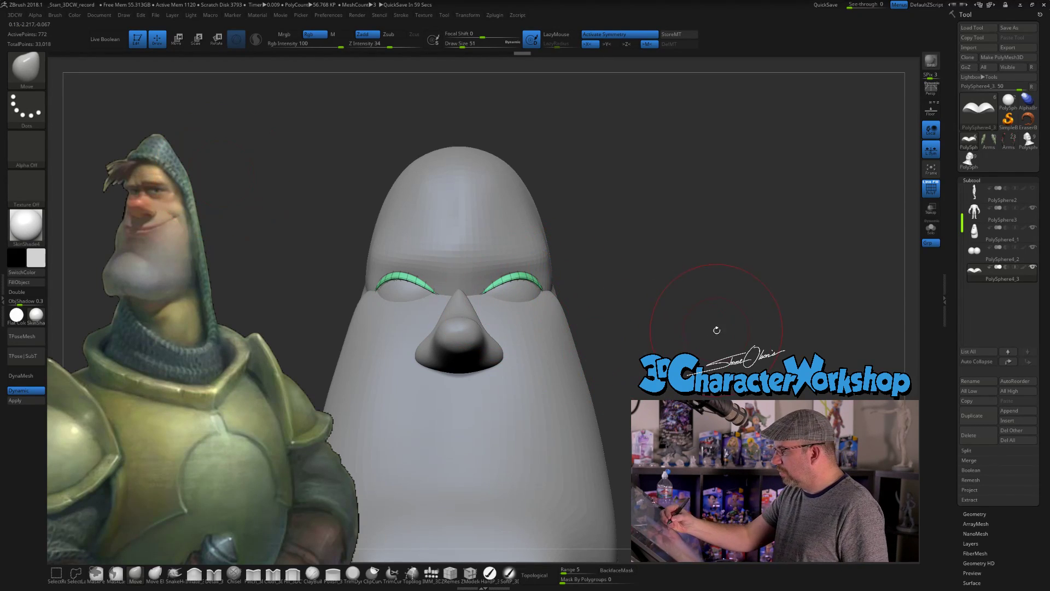
Duplicate the eyeball subtool PolySphere4_2 and isolate the copy
{"action": "left_click", "coordinate": [979, 264]}
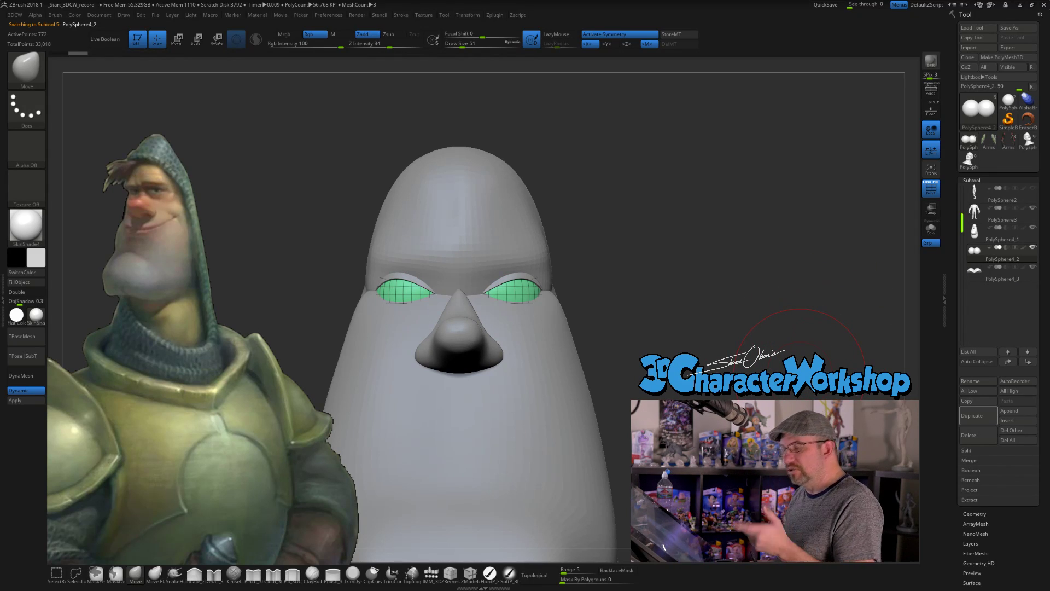
{"action": "left_click", "coordinate": [972, 416]}
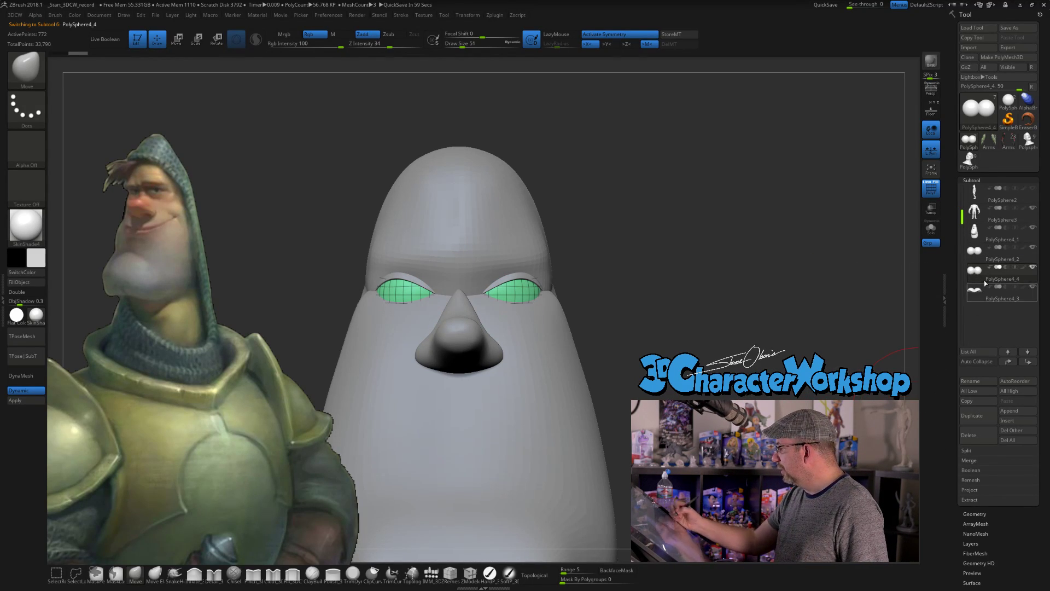
{"action": "left_click", "coordinate": [931, 228]}
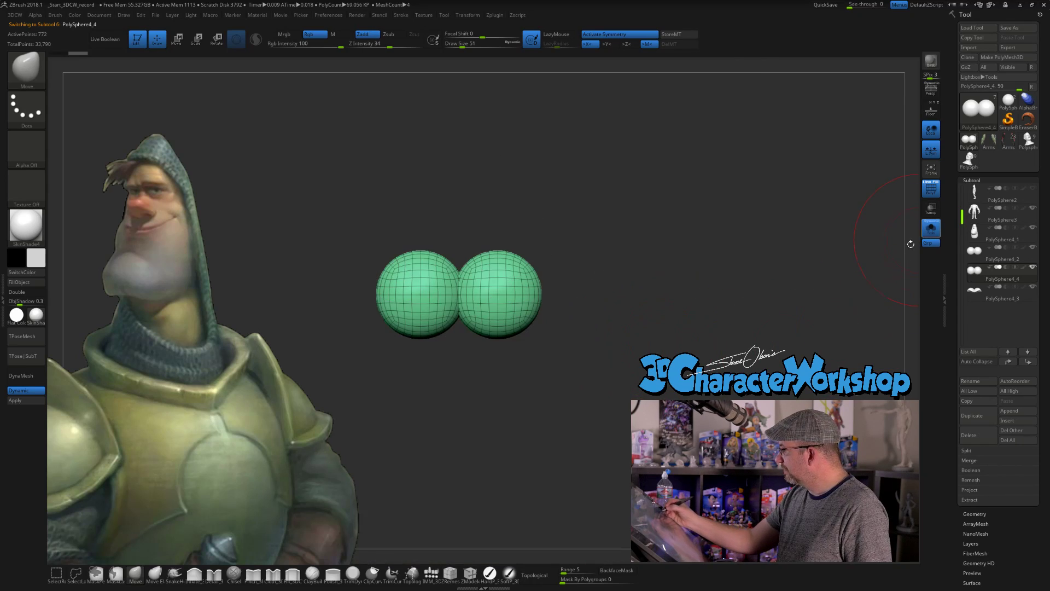
Clip the upper half of the duplicated spheres flat along a horizontal line and show the whole head again
{"action": "left_click_drag", "start_coordinate": [278, 299], "coordinate": [622, 286], "text": "ctrl+shift"}
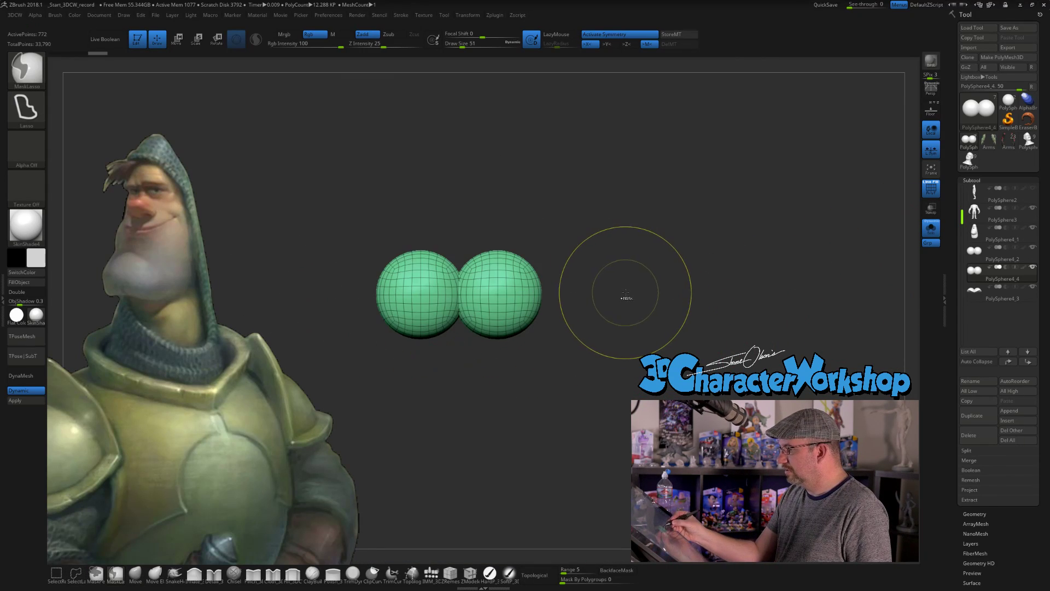
{"action": "left_click", "coordinate": [371, 575]}
{"action": "left_click_drag", "start_coordinate": [295, 295], "coordinate": [634, 290], "text": "ctrl+shift"}
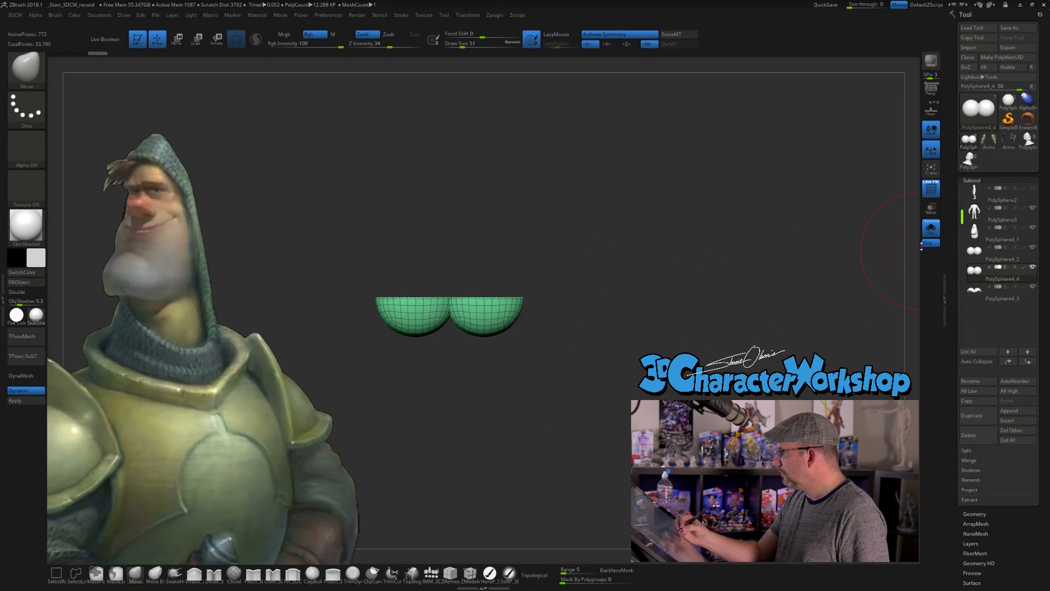
{"action": "left_click", "coordinate": [931, 228]}
Shape the clipped half spheres into lower eyelids with the Move brush, curving their rims under the eyeballs and fitting their corners
{"action": "left_click_drag", "start_coordinate": [643, 331], "coordinate": [542, 383]}
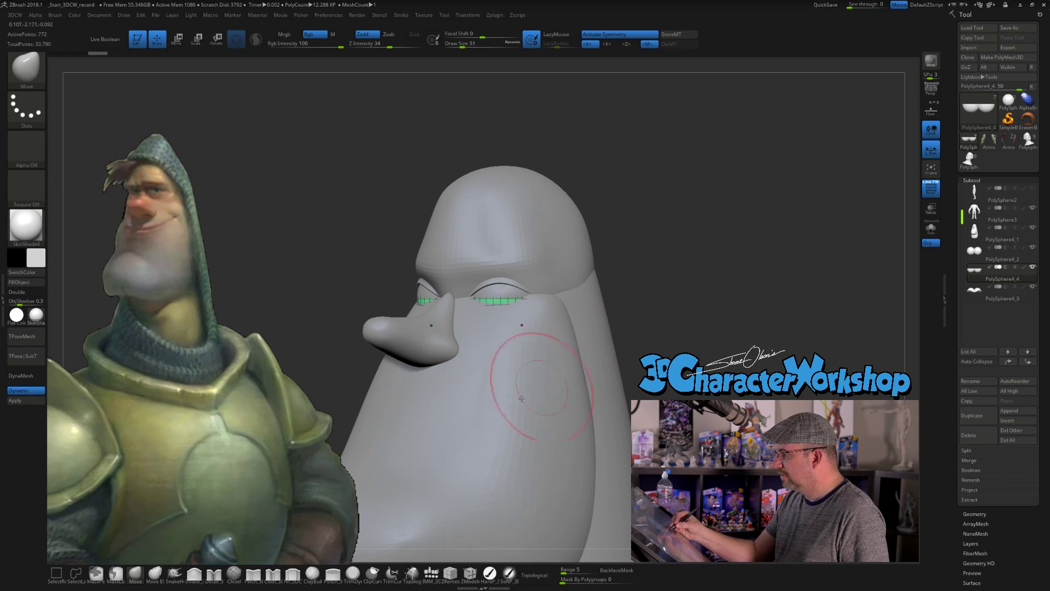
{"action": "mouse_move", "coordinate": [477, 340]}
{"action": "left_mouse_down"}
{"action": "mouse_move", "coordinate": [432, 328]}
{"action": "mouse_move", "coordinate": [498, 311]}
{"action": "mouse_move", "coordinate": [493, 352]}
{"action": "left_mouse_up"}
{"action": "mouse_move", "coordinate": [490, 289]}
{"action": "left_mouse_down"}
{"action": "mouse_move", "coordinate": [476, 352]}
{"action": "mouse_move", "coordinate": [471, 263]}
{"action": "left_mouse_up"}
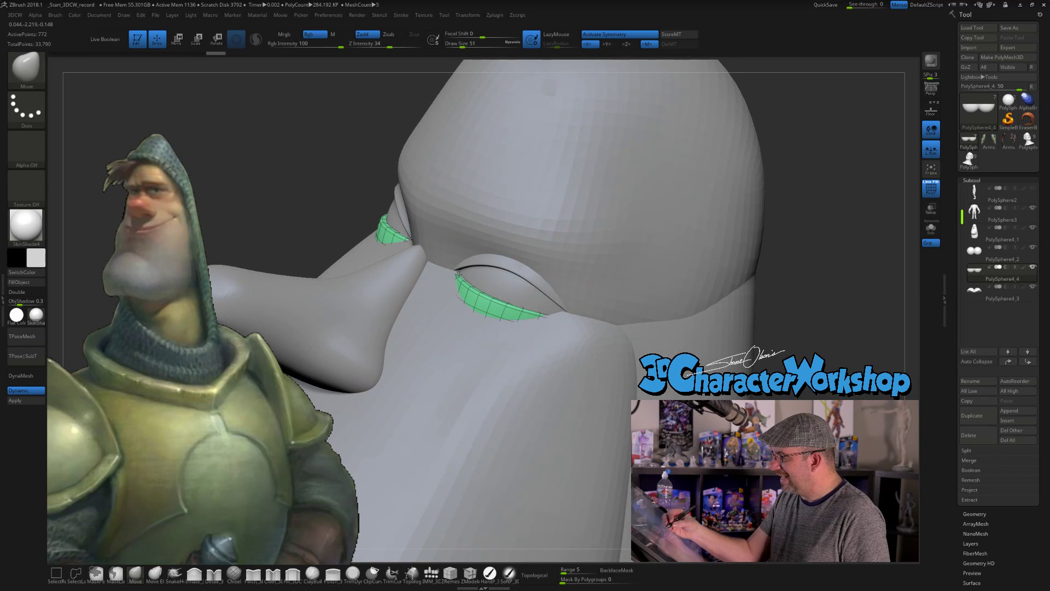
{"action": "mouse_move", "coordinate": [552, 323]}
{"action": "left_mouse_down"}
{"action": "mouse_move", "coordinate": [566, 335]}
{"action": "mouse_move", "coordinate": [527, 328]}
{"action": "left_mouse_up"}
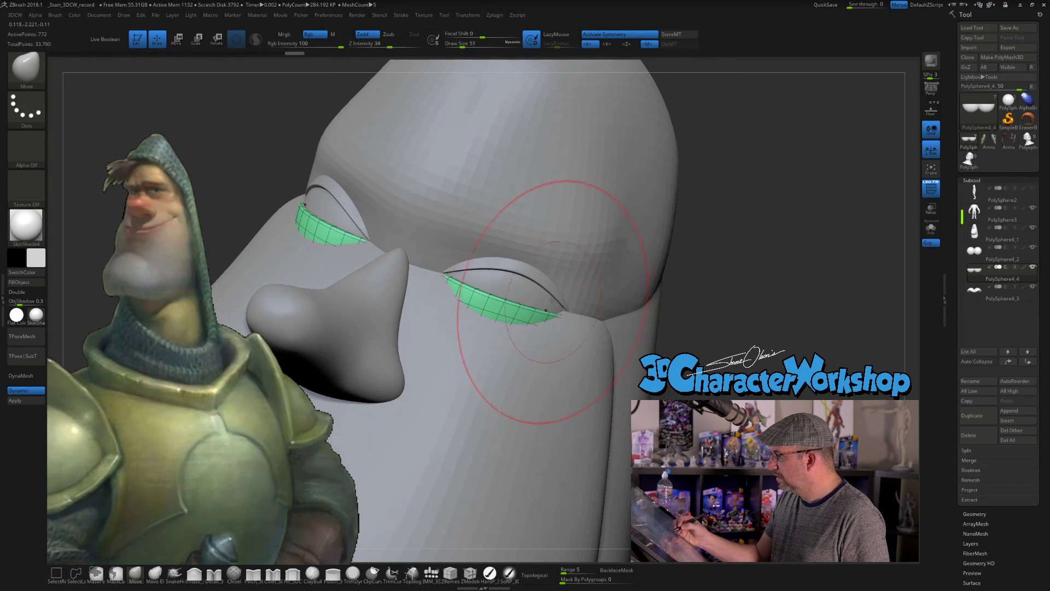
{"action": "key", "text": "shift"}
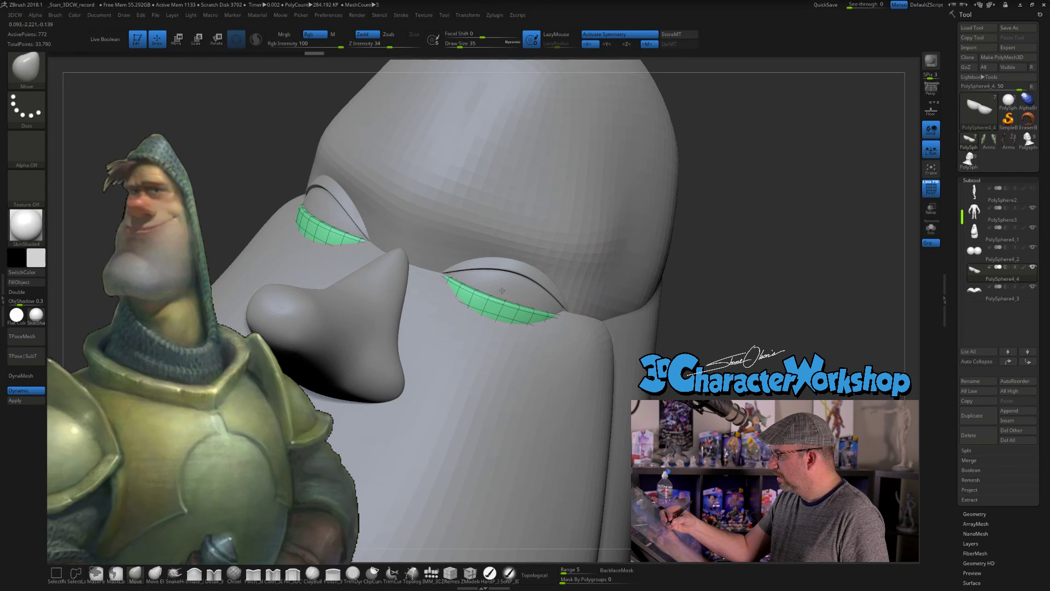
{"action": "left_click_drag", "start_coordinate": [488, 290], "coordinate": [483, 280]}
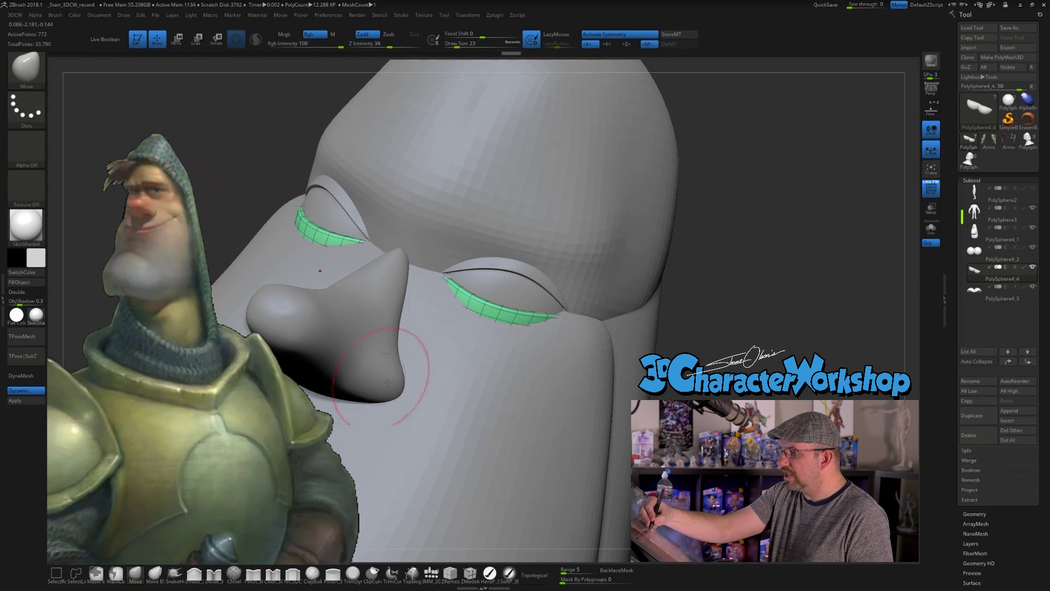
{"action": "left_click_drag", "start_coordinate": [709, 348], "coordinate": [680, 305]}
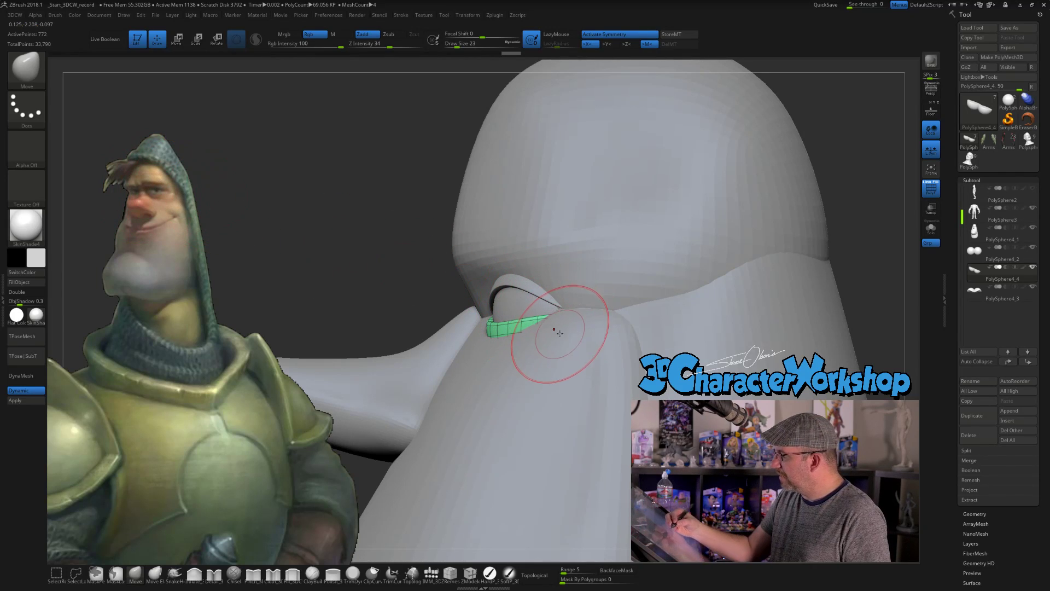
{"action": "mouse_move", "coordinate": [561, 329]}
{"action": "left_mouse_down"}
{"action": "mouse_move", "coordinate": [574, 312]}
{"action": "mouse_move", "coordinate": [546, 382]}
{"action": "mouse_move", "coordinate": [579, 371]}
{"action": "left_mouse_up"}
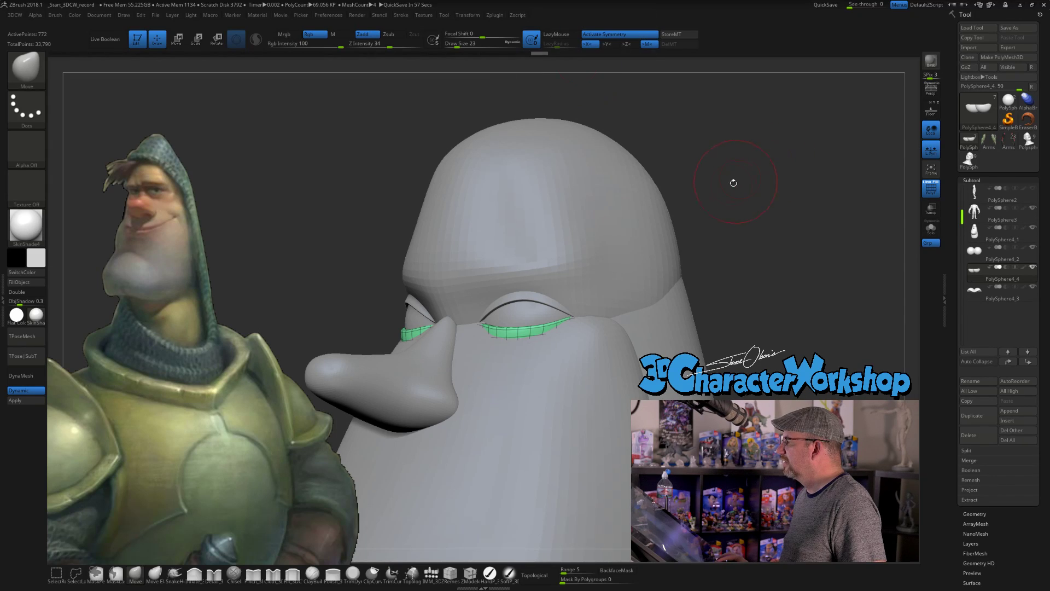
Select the upper eyelid subtool PolySphere4_3 and pull its lids down over the eyeballs toward the lower lids
{"action": "left_click", "coordinate": [974, 290]}
{"action": "key", "text": "bracketright"}
{"action": "mouse_move", "coordinate": [529, 259]}
{"action": "right_mouse_down"}
{"action": "mouse_move", "coordinate": [501, 266]}
{"action": "mouse_move", "coordinate": [527, 269]}
{"action": "right_mouse_up"}
{"action": "mouse_move", "coordinate": [513, 307]}
{"action": "right_mouse_down"}
{"action": "mouse_move", "coordinate": [522, 309]}
{"action": "mouse_move", "coordinate": [508, 319]}
{"action": "mouse_move", "coordinate": [516, 310]}
{"action": "mouse_move", "coordinate": [511, 321]}
{"action": "mouse_move", "coordinate": [580, 331]}
{"action": "right_mouse_up"}
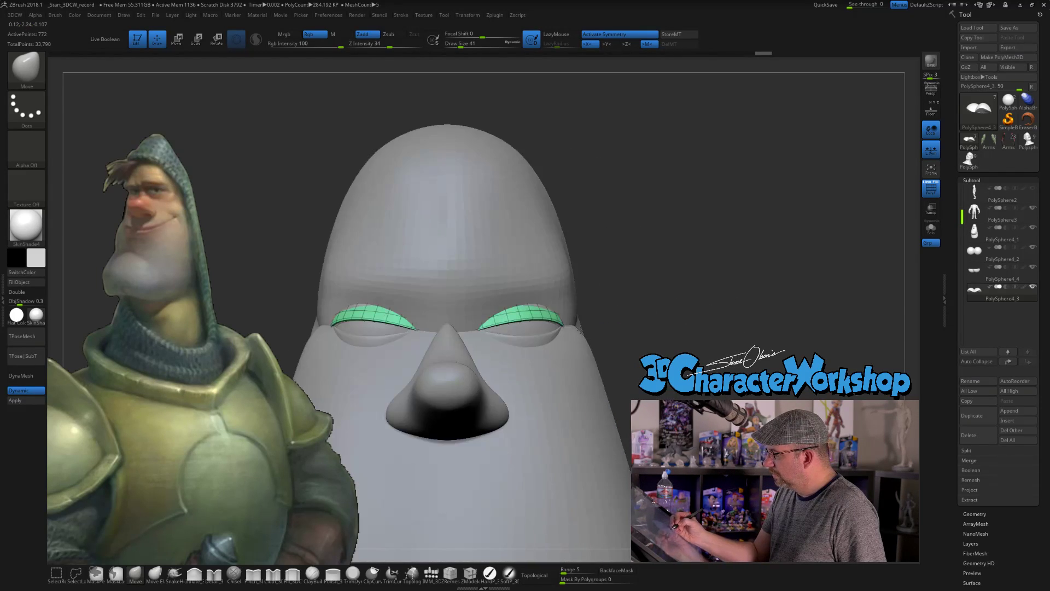
Select the head subtool PolySphere4_1 and reshape the brow and temples above the eyelids with a larger Move brush
{"action": "left_click", "coordinate": [541, 277], "text": "alt"}
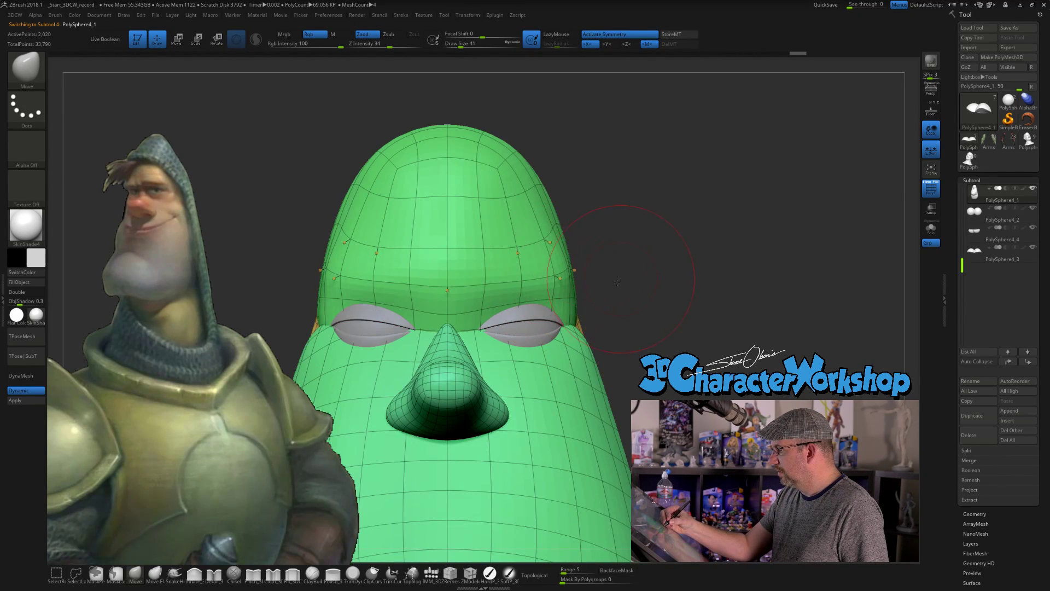
{"action": "right_click_drag", "start_coordinate": [618, 282], "coordinate": [561, 277]}
{"action": "key", "text": "s"}
{"action": "left_click_drag", "start_coordinate": [528, 270], "coordinate": [515, 263]}
{"action": "key", "text": "s"}
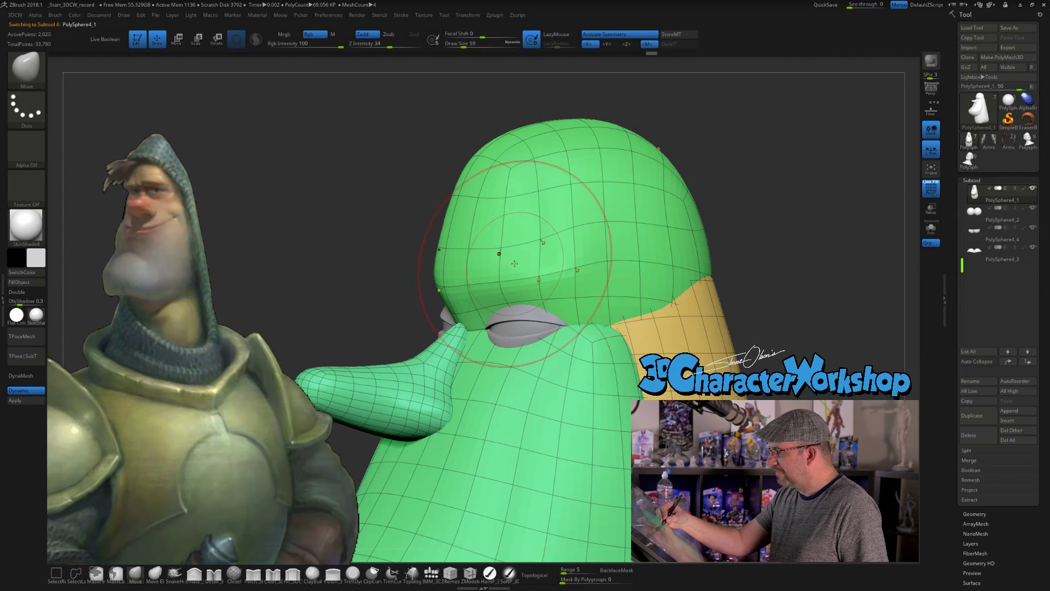
{"action": "right_click_drag", "start_coordinate": [504, 269], "coordinate": [530, 317]}
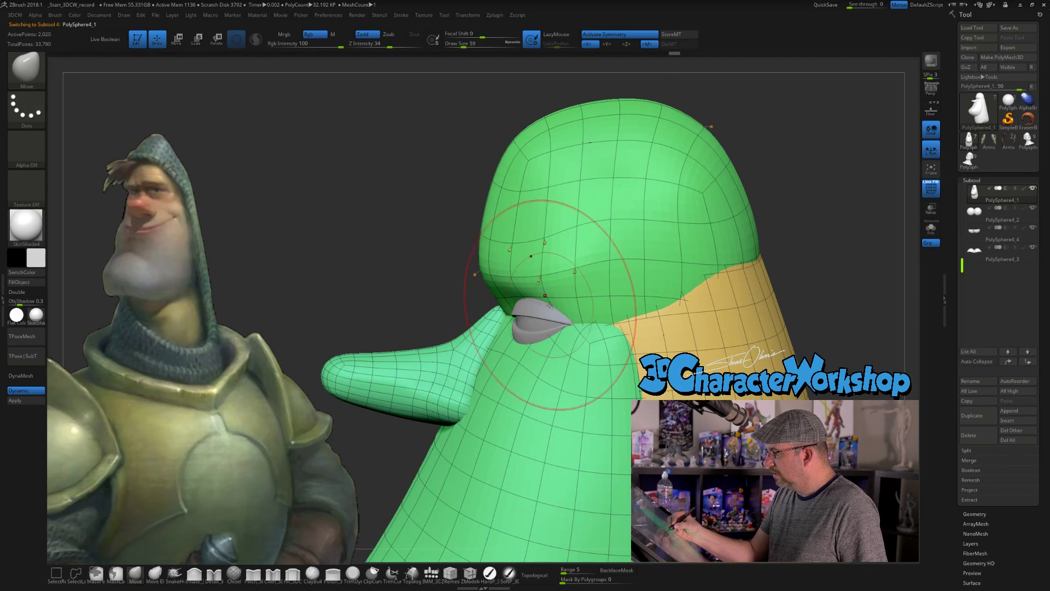
{"action": "right_click_drag", "start_coordinate": [528, 369], "coordinate": [519, 285]}
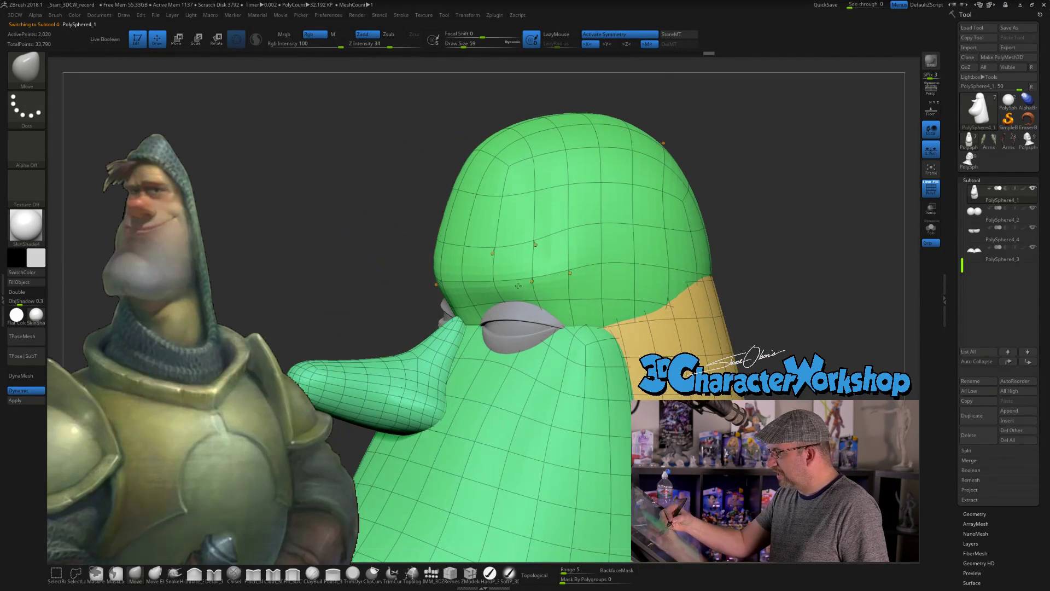
{"action": "mouse_move", "coordinate": [528, 247]}
{"action": "right_mouse_down"}
{"action": "mouse_move", "coordinate": [504, 260]}
{"action": "mouse_move", "coordinate": [505, 380]}
{"action": "mouse_move", "coordinate": [588, 362]}
{"action": "mouse_move", "coordinate": [586, 374]}
{"action": "mouse_move", "coordinate": [590, 362]}
{"action": "right_mouse_up"}
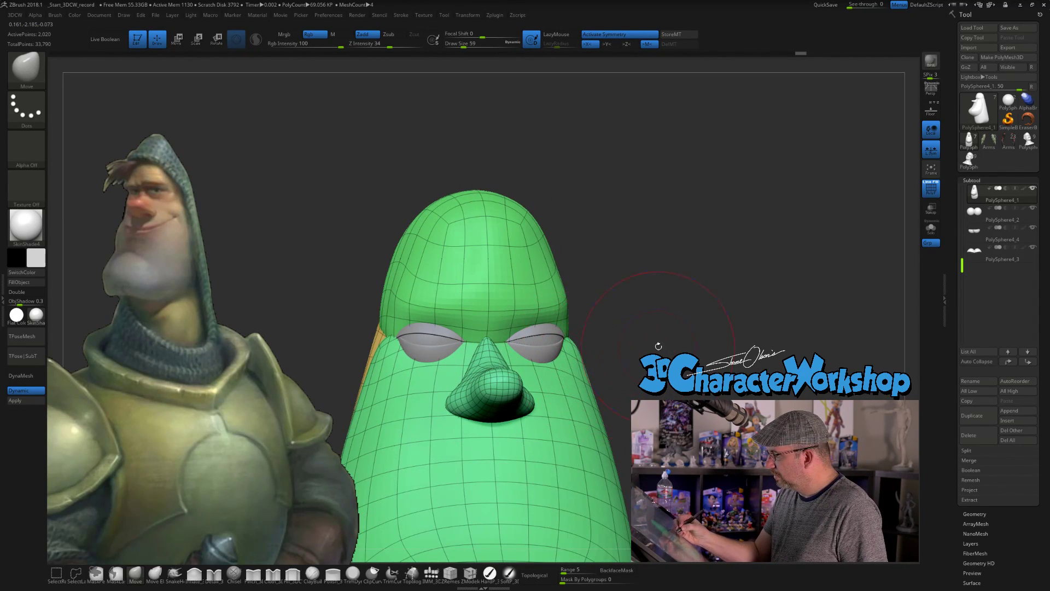
{"action": "right_click_drag", "start_coordinate": [658, 347], "coordinate": [660, 343]}
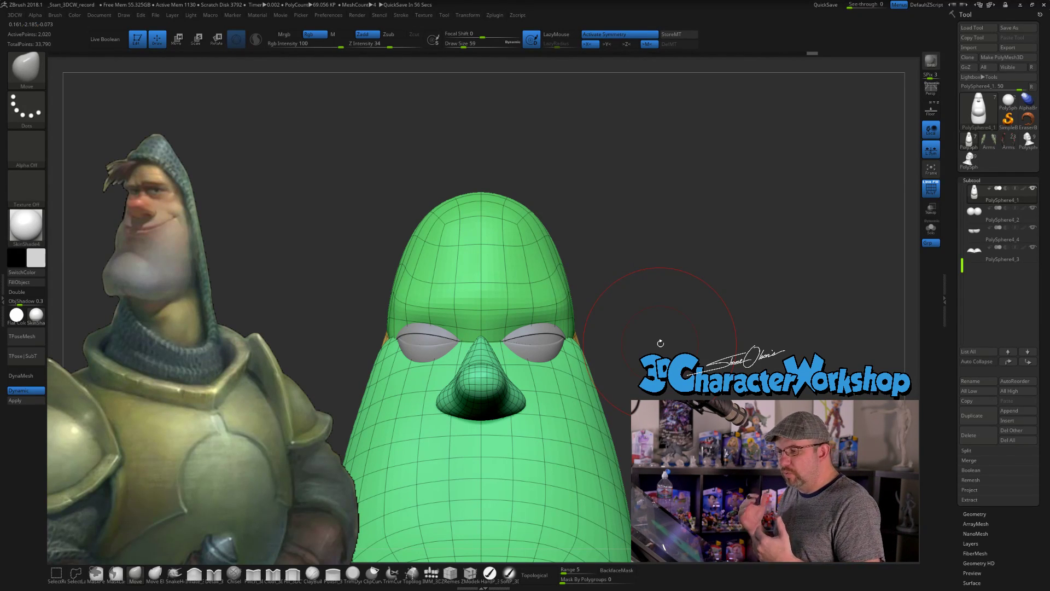
Refine the cheeks, outer eye corners and brow edge around the eyelids, reducing the Move brush's draw size to 33
{"action": "right_click_drag", "start_coordinate": [618, 312], "coordinate": [552, 361]}
{"action": "left_click_drag", "start_coordinate": [569, 350], "coordinate": [580, 341]}
{"action": "right_click_drag", "start_coordinate": [568, 350], "coordinate": [621, 363]}
{"action": "left_click_drag", "start_coordinate": [561, 342], "coordinate": [559, 347]}
{"action": "mouse_move", "coordinate": [637, 357]}
{"action": "left_mouse_down"}
{"action": "mouse_move", "coordinate": [650, 336]}
{"action": "mouse_move", "coordinate": [640, 297]}
{"action": "mouse_move", "coordinate": [605, 299]}
{"action": "mouse_move", "coordinate": [685, 305]}
{"action": "mouse_move", "coordinate": [673, 316]}
{"action": "mouse_move", "coordinate": [653, 287]}
{"action": "mouse_move", "coordinate": [601, 298]}
{"action": "mouse_move", "coordinate": [626, 285]}
{"action": "mouse_move", "coordinate": [561, 257]}
{"action": "left_mouse_up"}
{"action": "key", "text": "s"}
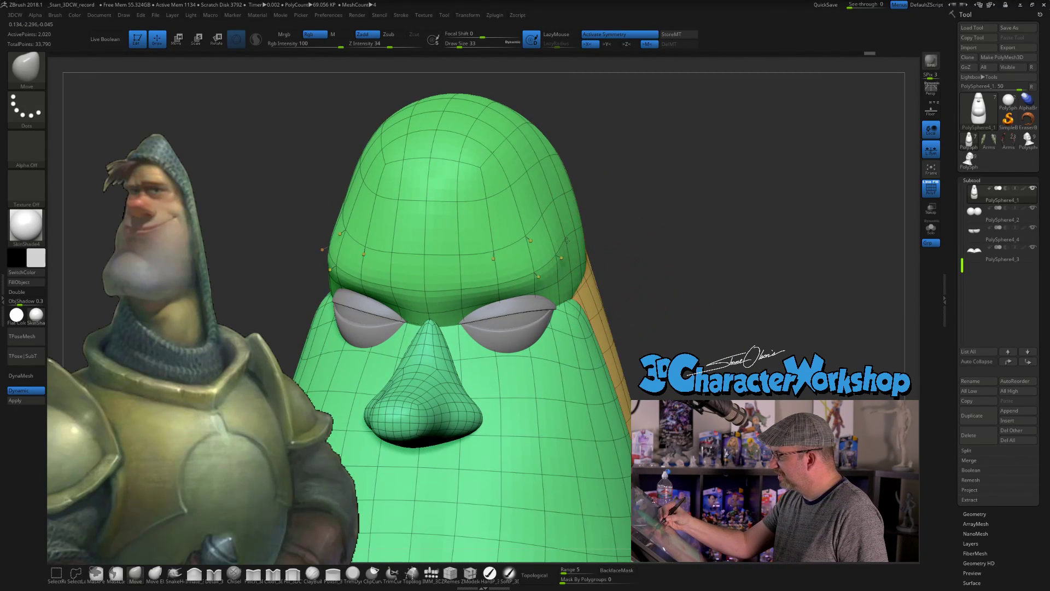
{"action": "left_click_drag", "start_coordinate": [668, 286], "coordinate": [669, 281], "text": "shift"}
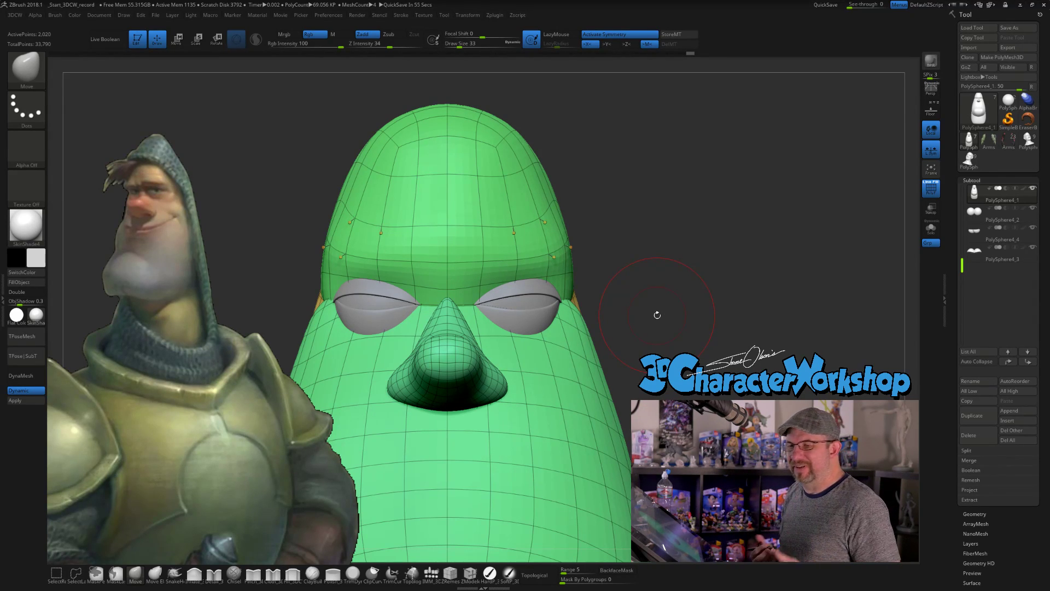
{"action": "mouse_move", "coordinate": [719, 332]}
{"action": "left_mouse_down"}
{"action": "mouse_move", "coordinate": [707, 319]}
{"action": "mouse_move", "coordinate": [707, 349]}
{"action": "mouse_move", "coordinate": [708, 335]}
{"action": "left_mouse_up"}
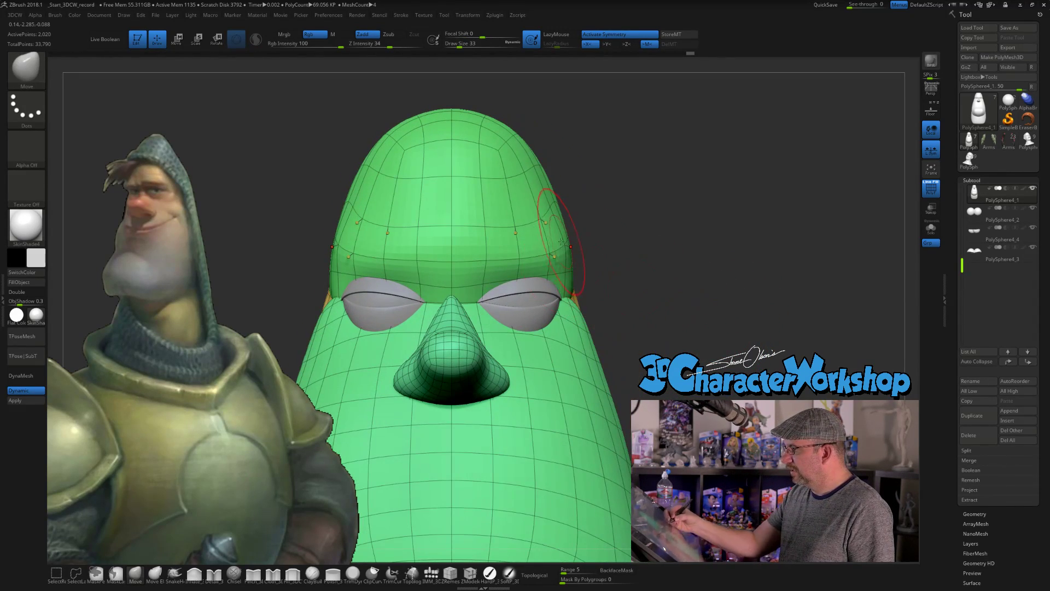
Move the eyeball subtool PolySphere4_2 to the end of the subtool list and reselect the head subtool PolySphere4_1
{"action": "left_click_drag", "start_coordinate": [617, 260], "coordinate": [592, 291]}
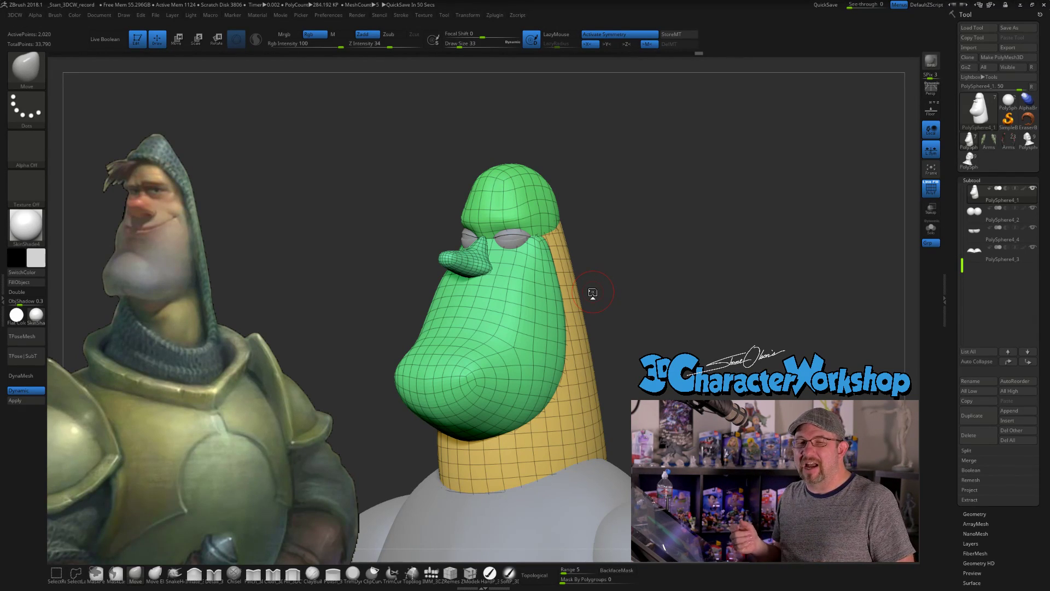
{"action": "left_click_drag", "start_coordinate": [669, 337], "coordinate": [711, 326]}
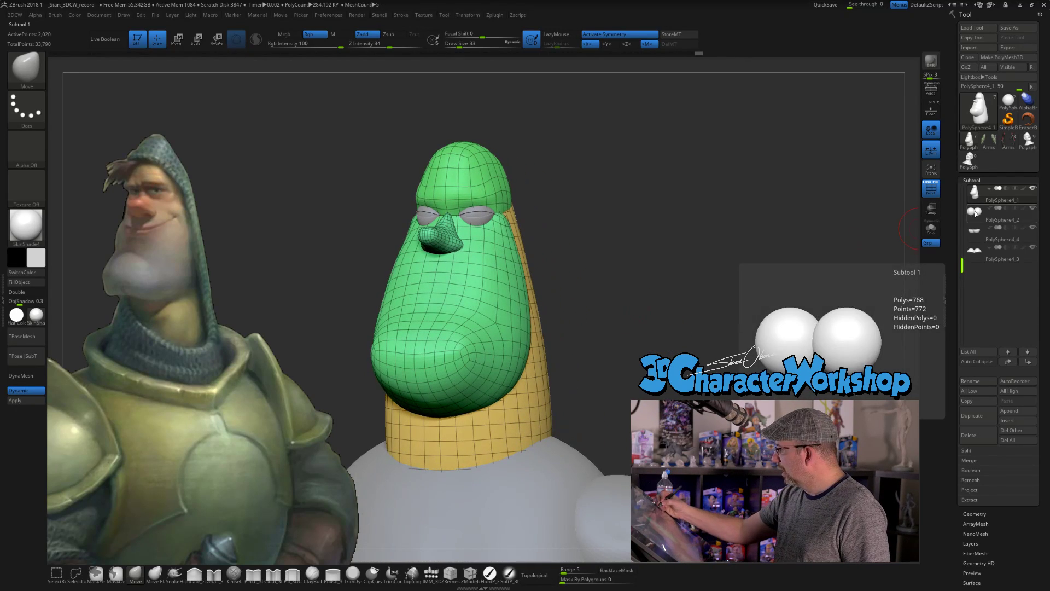
{"action": "left_click", "coordinate": [975, 214]}
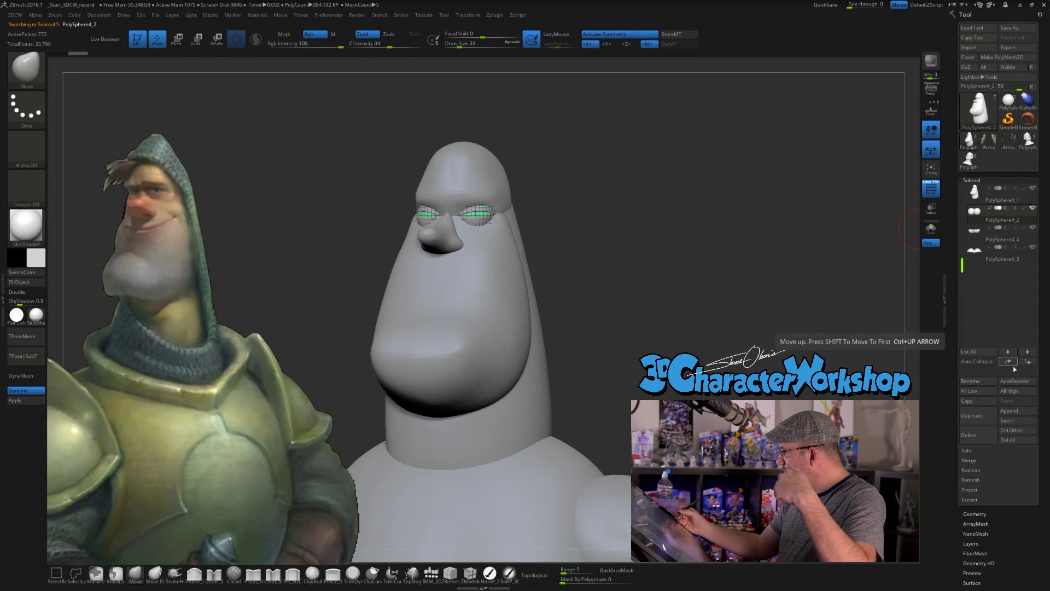
{"action": "left_click", "coordinate": [1028, 361], "text": "shift"}
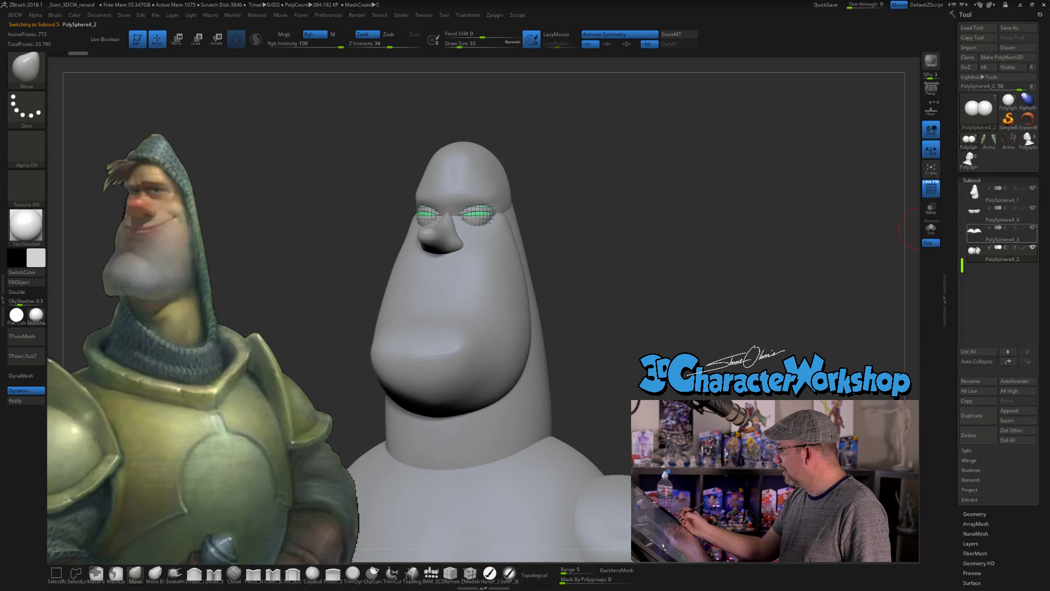
{"action": "left_click", "coordinate": [975, 196]}
{"action": "mouse_move", "coordinate": [968, 222]}
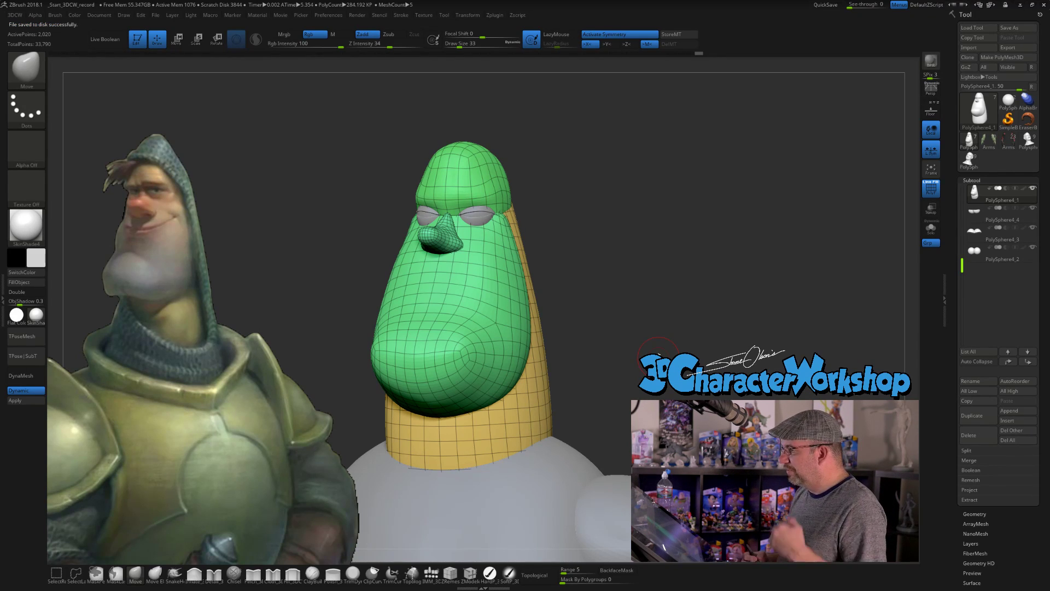
Merge the lower and upper eyelid subtools down into the head subtool, keeping the eyeballs separate
{"action": "left_click", "coordinate": [973, 461]}
{"action": "left_click", "coordinate": [980, 469]}
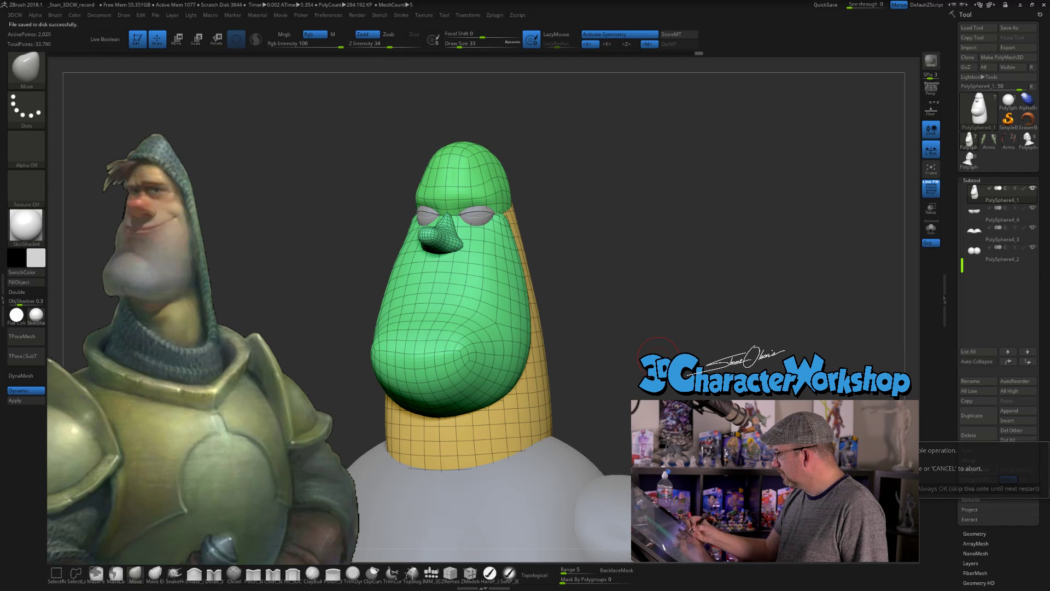
{"action": "left_click", "coordinate": [981, 470]}
{"action": "left_click", "coordinate": [981, 470]}
{"action": "left_click", "coordinate": [979, 468]}
Refine the brow, inner eye corners and nose bridge with a smaller Move brush and turn on Topological masking
{"action": "mouse_move", "coordinate": [679, 316]}
{"action": "left_mouse_down"}
{"action": "mouse_move", "coordinate": [637, 329]}
{"action": "mouse_move", "coordinate": [617, 274]}
{"action": "mouse_move", "coordinate": [588, 285]}
{"action": "mouse_move", "coordinate": [608, 270]}
{"action": "mouse_move", "coordinate": [589, 239]}
{"action": "left_mouse_up"}
{"action": "key", "text": "s"}
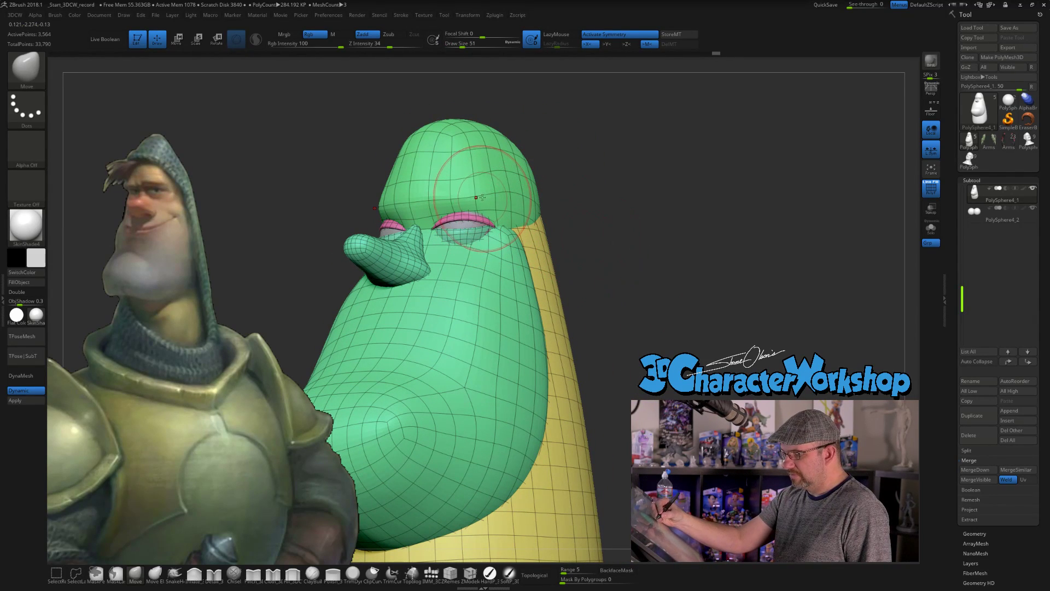
{"action": "mouse_move", "coordinate": [584, 261]}
{"action": "left_mouse_down"}
{"action": "mouse_move", "coordinate": [583, 238]}
{"action": "mouse_move", "coordinate": [624, 307]}
{"action": "mouse_move", "coordinate": [605, 253]}
{"action": "mouse_move", "coordinate": [648, 259]}
{"action": "mouse_move", "coordinate": [636, 258]}
{"action": "left_mouse_up"}
{"action": "key", "text": "s"}
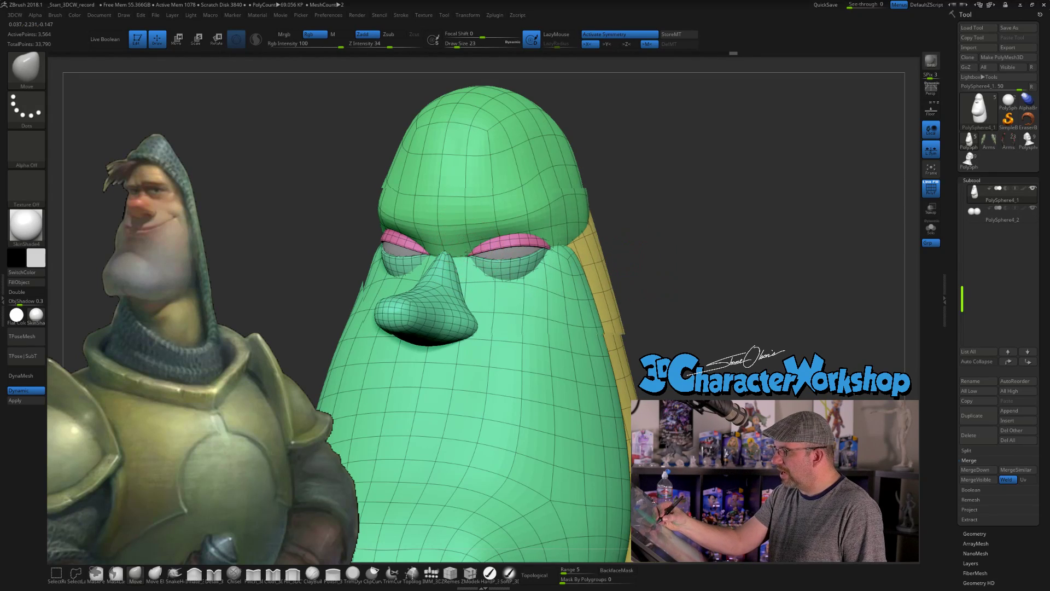
{"action": "left_click_drag", "start_coordinate": [469, 251], "coordinate": [449, 256]}
{"action": "left_click", "coordinate": [539, 576]}
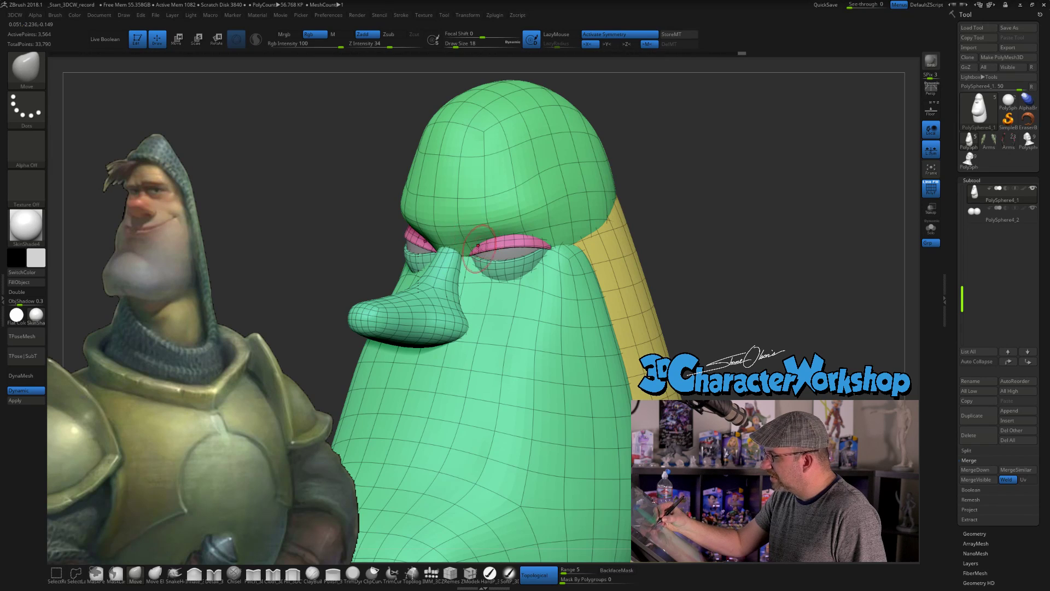
{"action": "left_click_drag", "start_coordinate": [477, 246], "coordinate": [470, 255]}
{"action": "left_click_drag", "start_coordinate": [612, 268], "coordinate": [590, 279]}
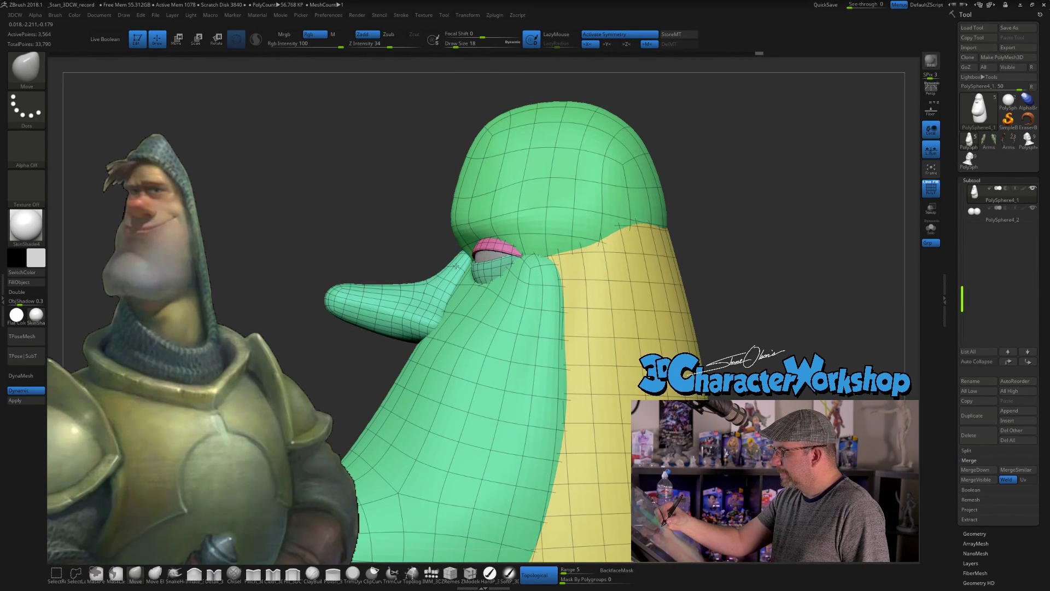
Reshape the nostrils at the sides of the nose with the Move brush at draw size 11
{"action": "mouse_move", "coordinate": [431, 258]}
{"action": "left_mouse_down"}
{"action": "mouse_move", "coordinate": [580, 273]}
{"action": "mouse_move", "coordinate": [594, 256]}
{"action": "mouse_move", "coordinate": [605, 274]}
{"action": "mouse_move", "coordinate": [589, 304]}
{"action": "left_mouse_up"}
{"action": "key", "text": "s"}
{"action": "left_click", "coordinate": [587, 309]}
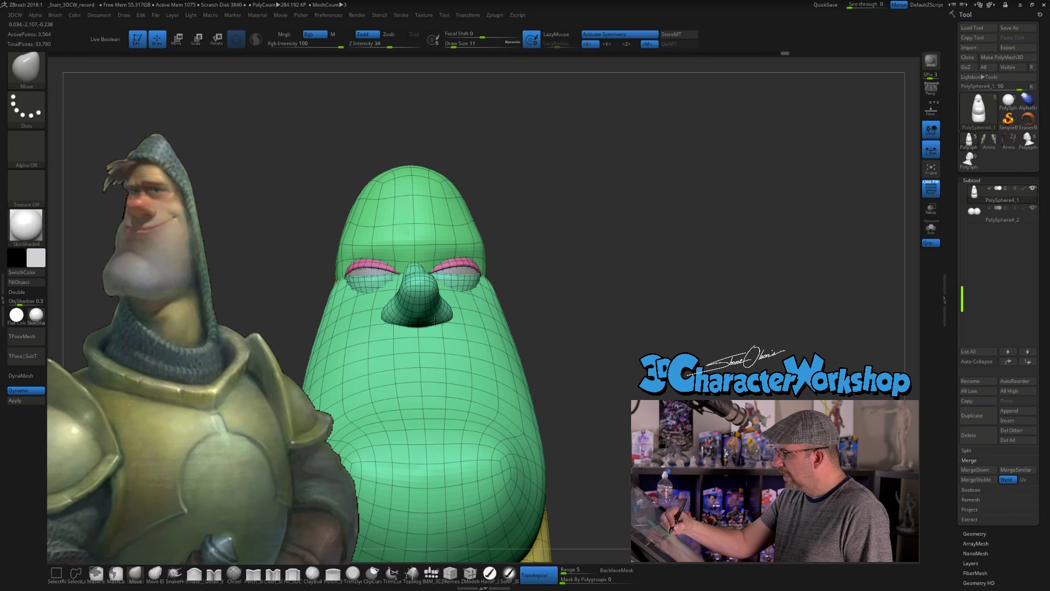
{"action": "mouse_move", "coordinate": [433, 311]}
{"action": "left_mouse_down"}
{"action": "mouse_move", "coordinate": [438, 303]}
{"action": "mouse_move", "coordinate": [435, 321]}
{"action": "left_mouse_up"}
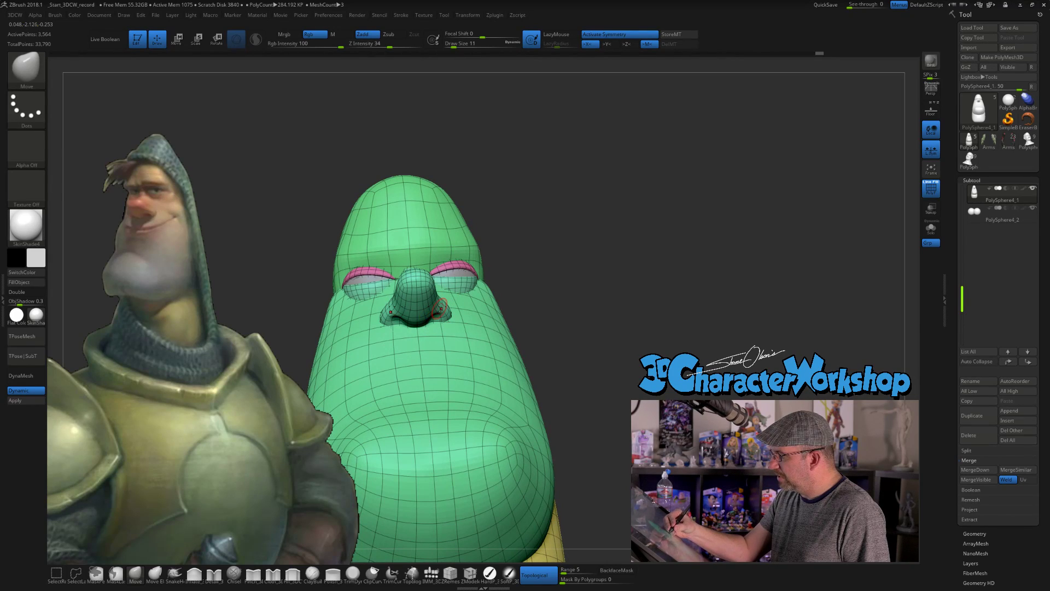
{"action": "mouse_move", "coordinate": [441, 309]}
{"action": "right_mouse_down"}
{"action": "mouse_move", "coordinate": [413, 292]}
{"action": "mouse_move", "coordinate": [445, 311]}
{"action": "right_mouse_up"}
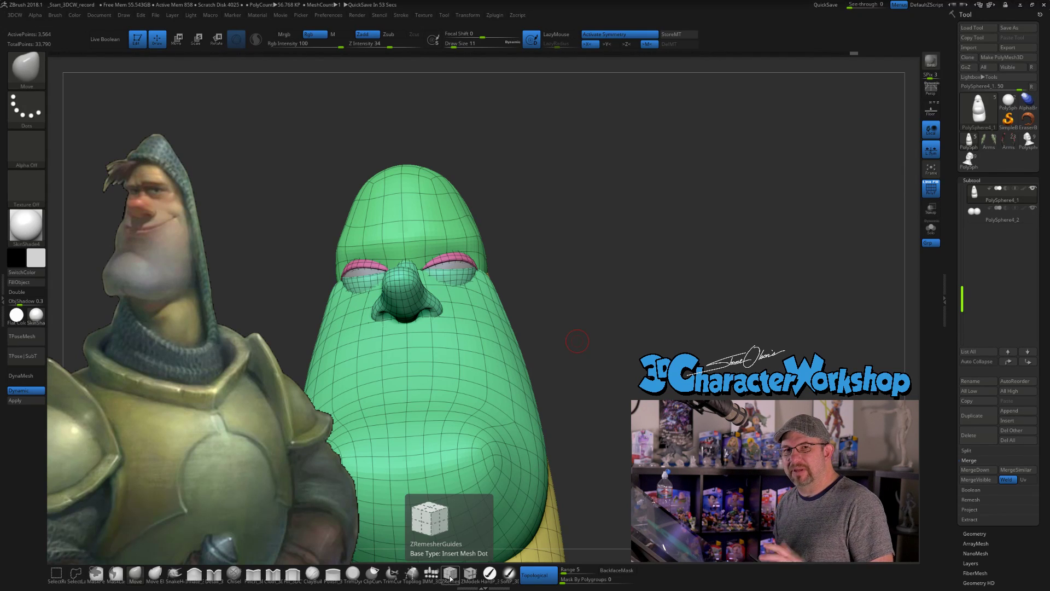
Examine the head from three-quarter and front views, comparing its nose, eyes and jaw with the reference knight
{"action": "left_click_drag", "start_coordinate": [609, 344], "coordinate": [588, 359]}
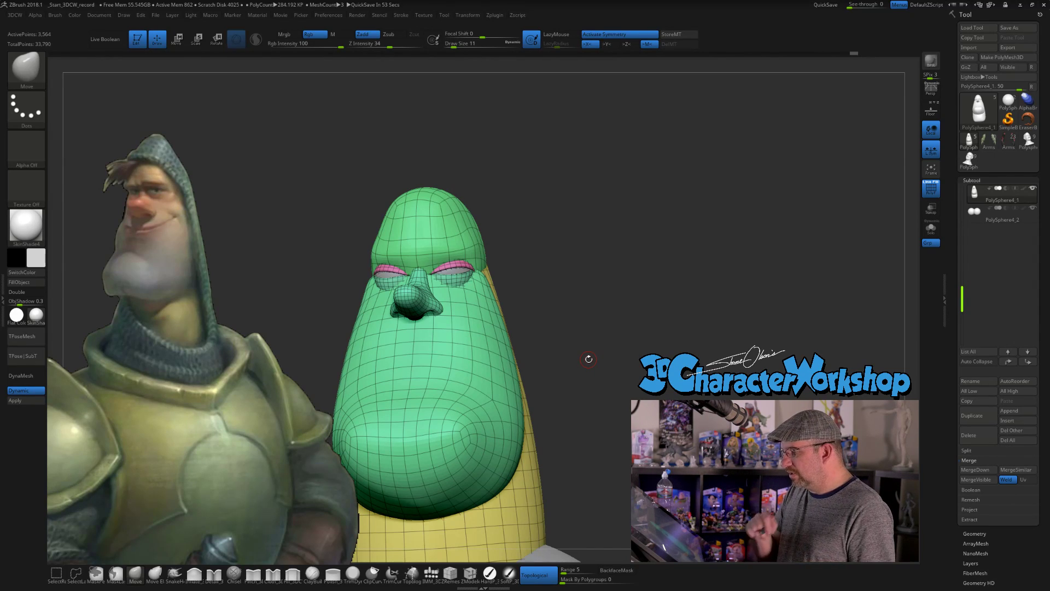
{"action": "mouse_move", "coordinate": [584, 337]}
{"action": "left_mouse_down"}
{"action": "mouse_move", "coordinate": [604, 341]}
{"action": "mouse_move", "coordinate": [584, 360]}
{"action": "mouse_move", "coordinate": [600, 319]}
{"action": "mouse_move", "coordinate": [590, 342]}
{"action": "mouse_move", "coordinate": [558, 363]}
{"action": "left_mouse_up"}
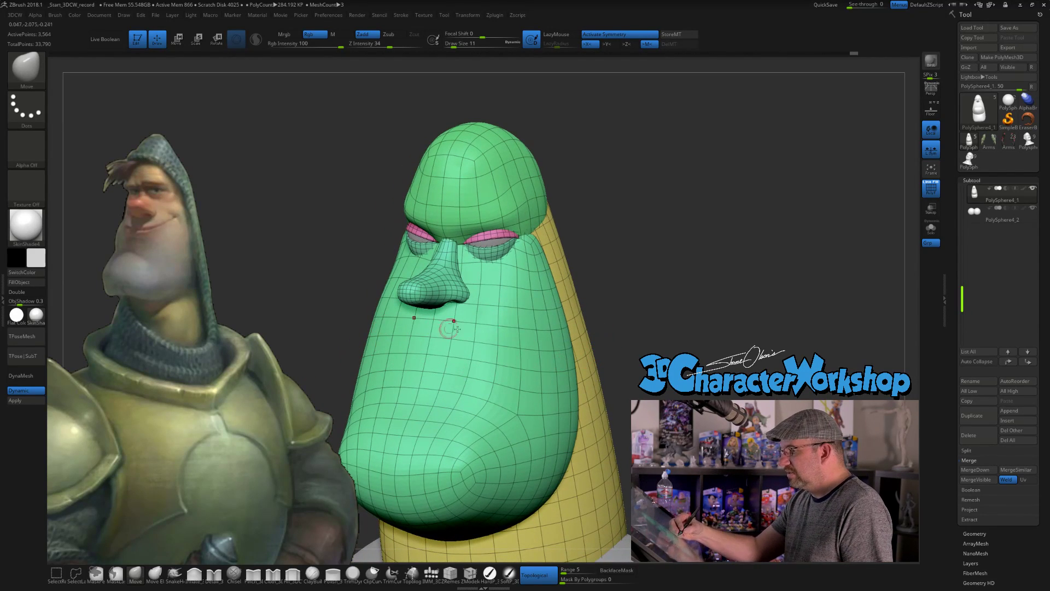
{"action": "mouse_move", "coordinate": [599, 311]}
{"action": "left_mouse_down"}
{"action": "mouse_move", "coordinate": [606, 290]}
{"action": "mouse_move", "coordinate": [586, 346]}
{"action": "left_mouse_up"}
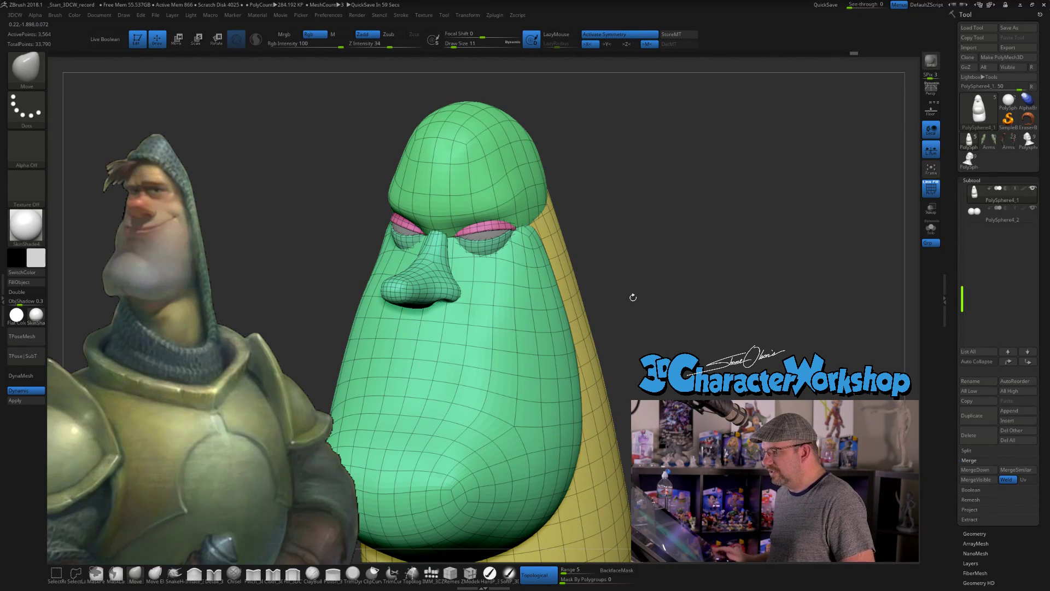
{"action": "left_click_drag", "start_coordinate": [694, 223], "coordinate": [656, 189], "text": "alt"}
{"action": "left_click_drag", "start_coordinate": [626, 248], "coordinate": [649, 260], "text": "shift"}
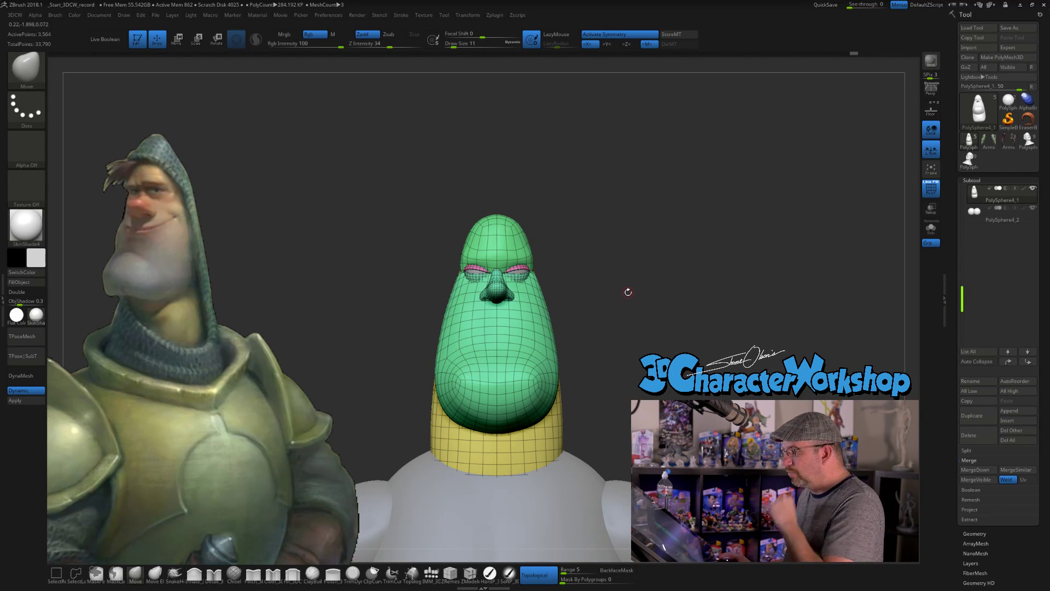
{"action": "left_click_drag", "start_coordinate": [657, 290], "coordinate": [524, 282]}
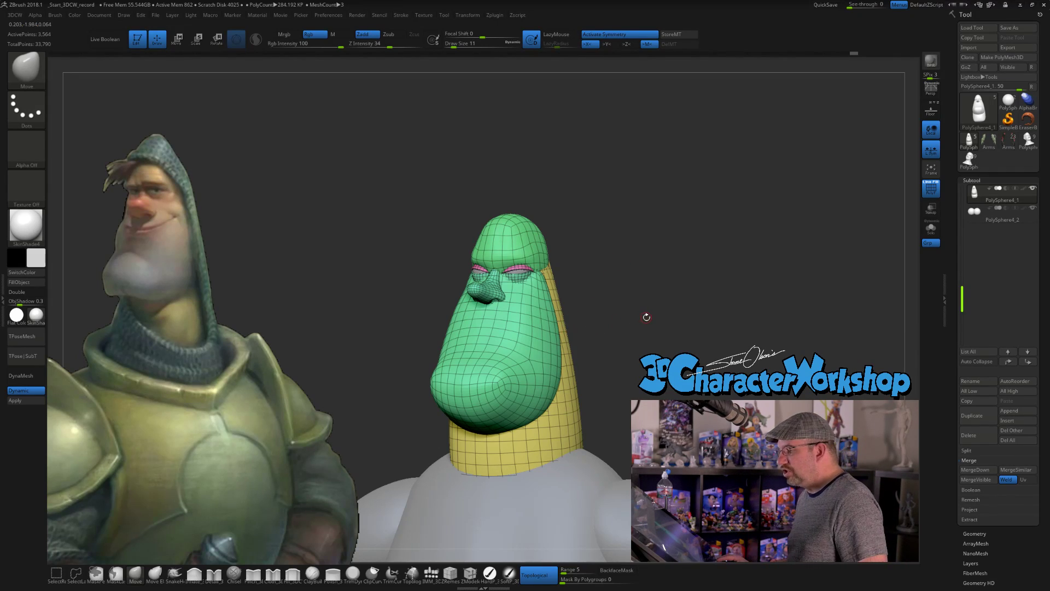
{"action": "left_click_drag", "start_coordinate": [645, 317], "coordinate": [636, 257], "text": "shift"}
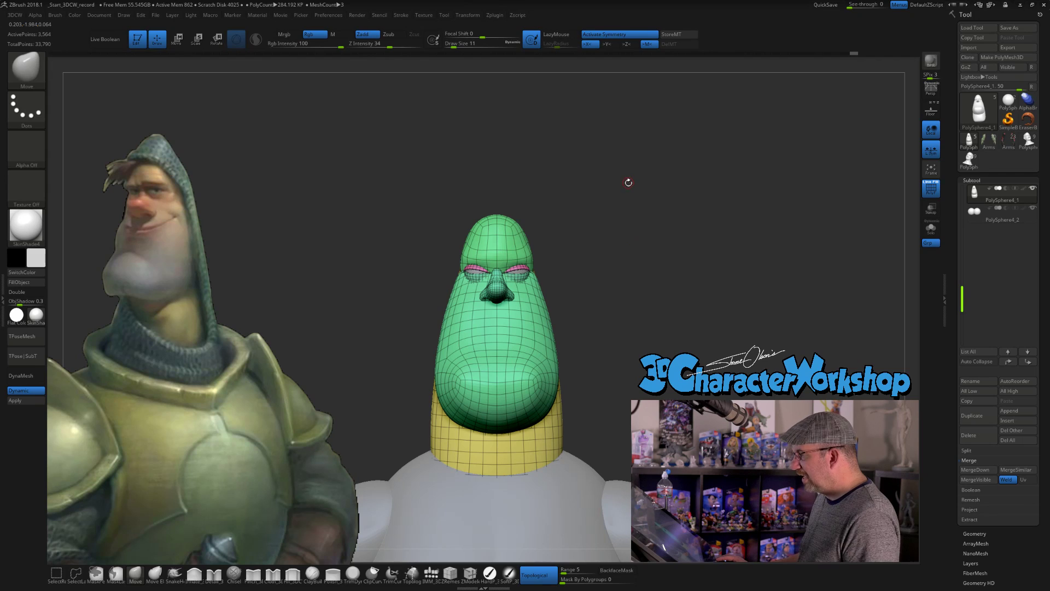
Remesh the merged head subtool with the gizmo's Remesh By ZRemesher deformer
{"action": "key", "text": "space"}
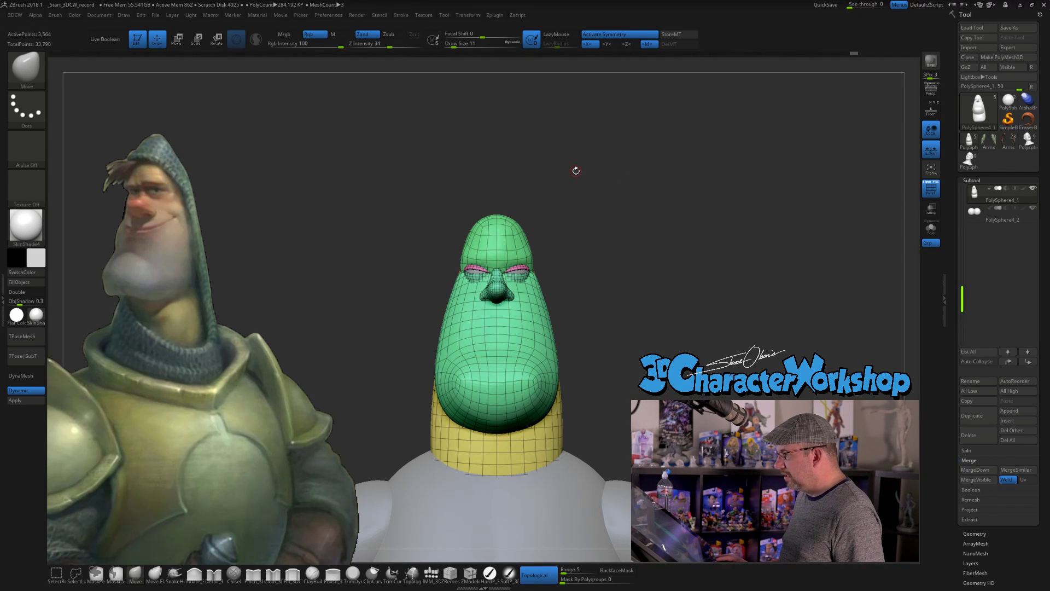
{"action": "key", "text": "w"}
{"action": "key", "text": "f"}
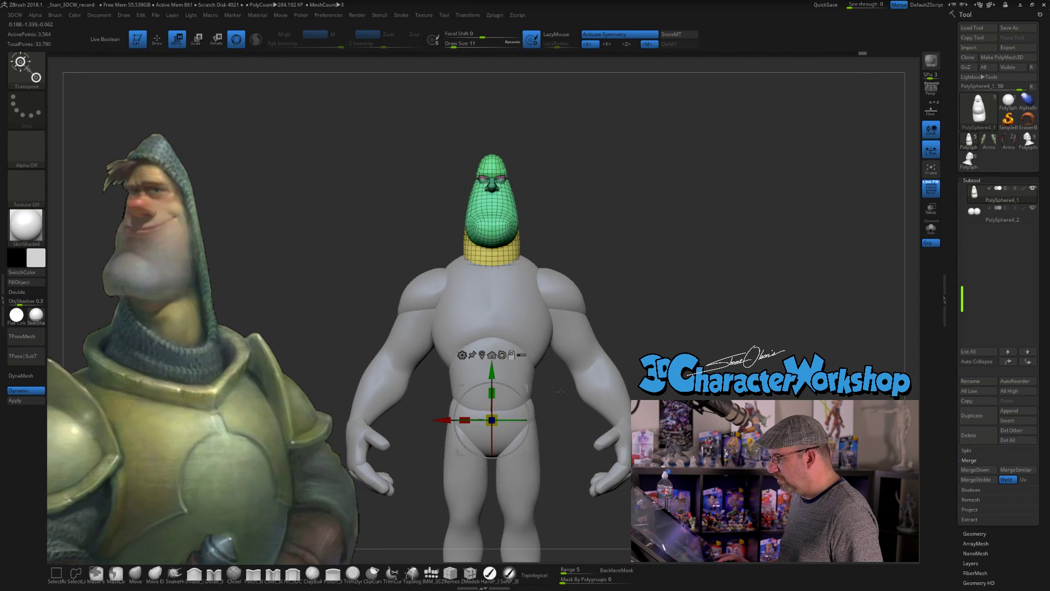
{"action": "left_click", "coordinate": [511, 355]}
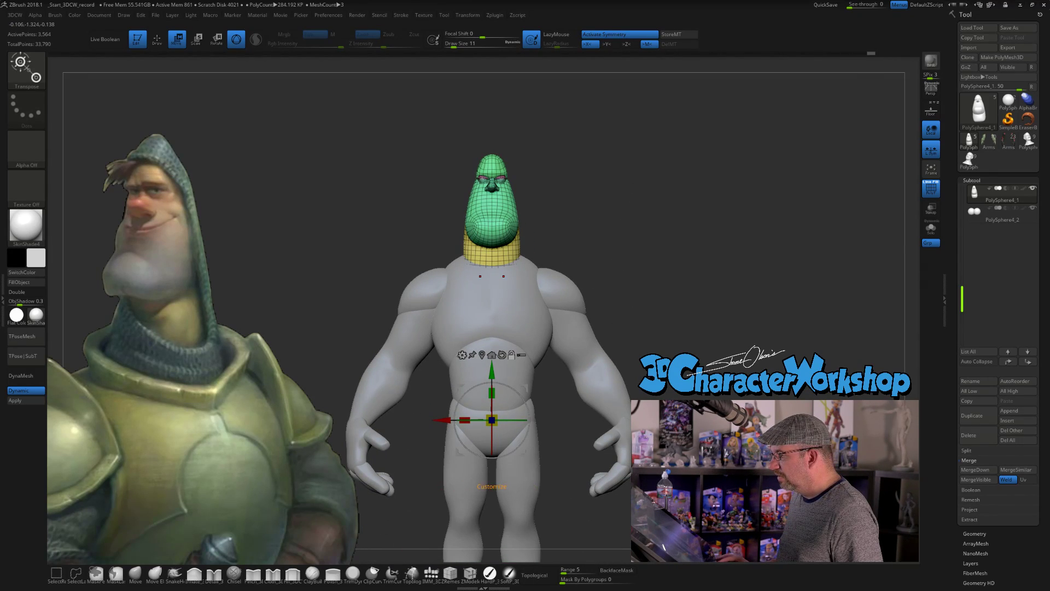
{"action": "left_click", "coordinate": [462, 355]}
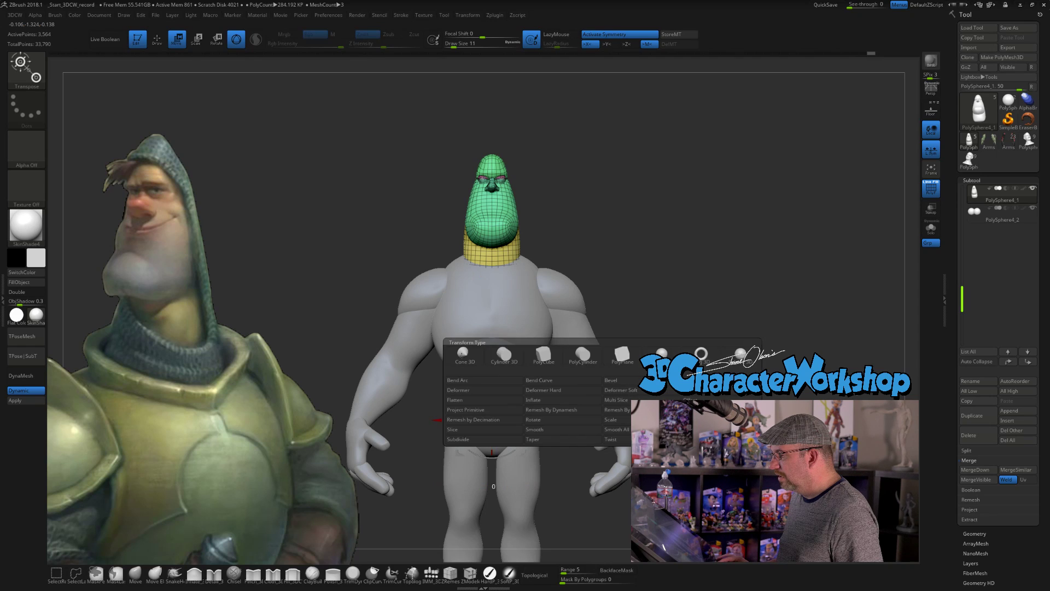
{"action": "left_click", "coordinate": [588, 413]}
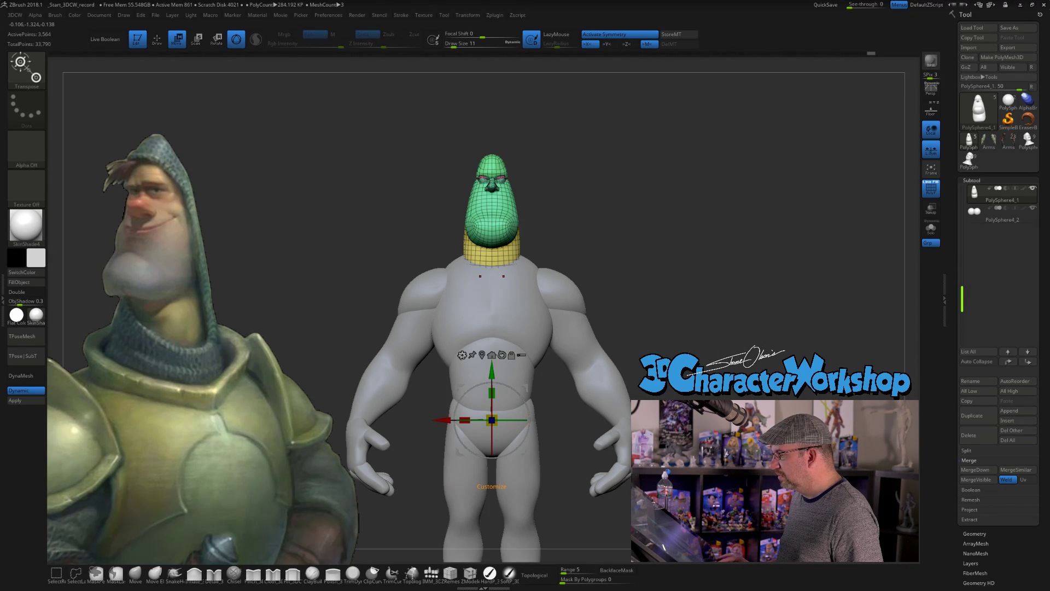
{"action": "left_click", "coordinate": [462, 355]}
{"action": "left_click", "coordinate": [706, 420]}
{"action": "left_click_drag", "start_coordinate": [677, 183], "coordinate": [682, 261], "text": "alt"}
{"action": "left_click_drag", "start_coordinate": [655, 102], "coordinate": [658, 223], "text": "alt"}
{"action": "mouse_move", "coordinate": [605, 147]}
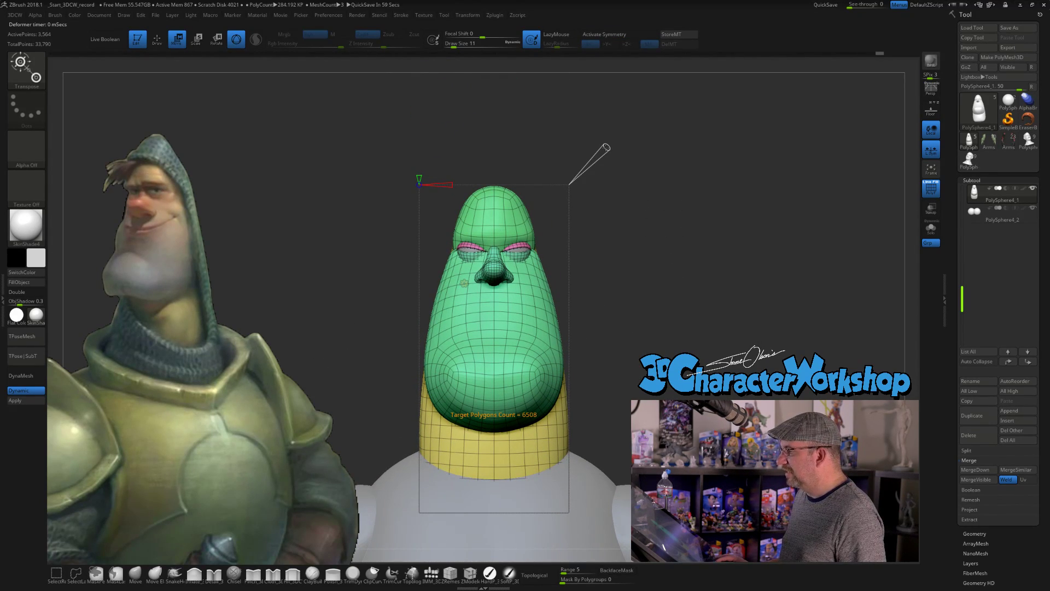
{"action": "left_click", "coordinate": [605, 147]}
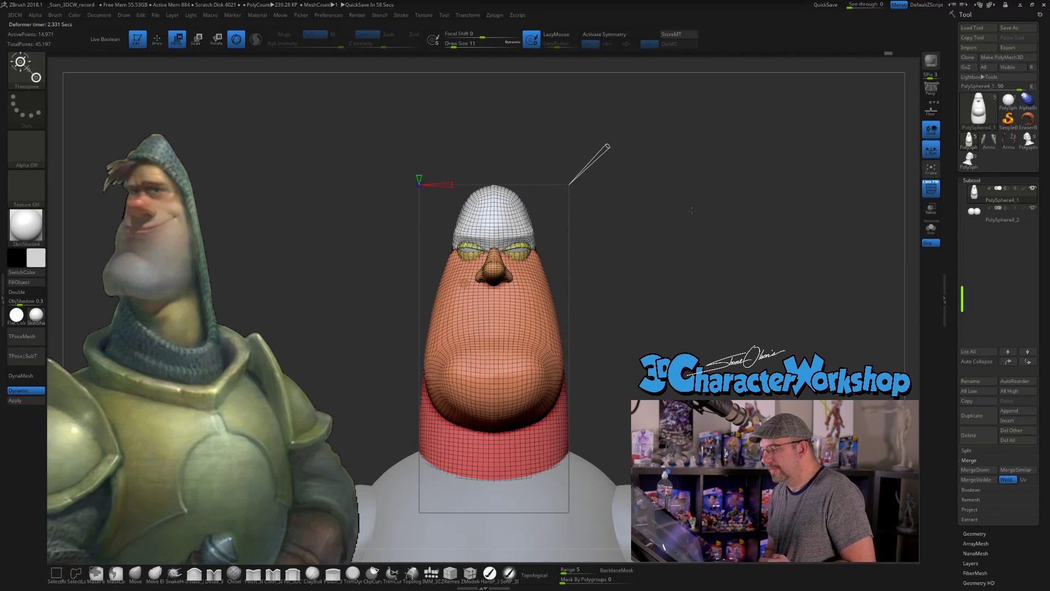
Check the remeshed head from several angles and accept the ZRemesher result
{"action": "left_click_drag", "start_coordinate": [691, 211], "coordinate": [670, 215]}
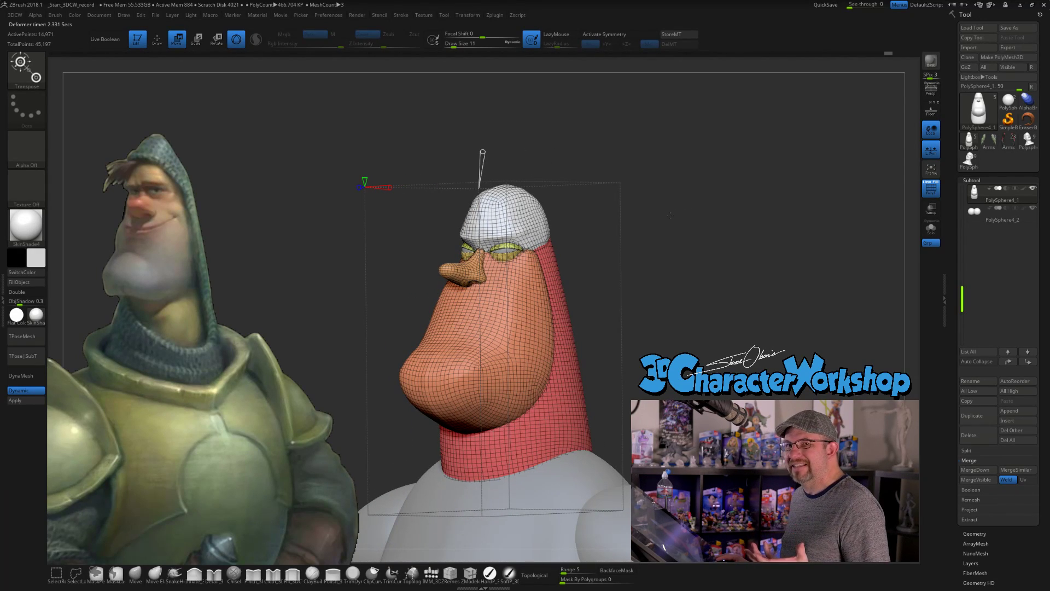
{"action": "left_click_drag", "start_coordinate": [657, 235], "coordinate": [555, 216]}
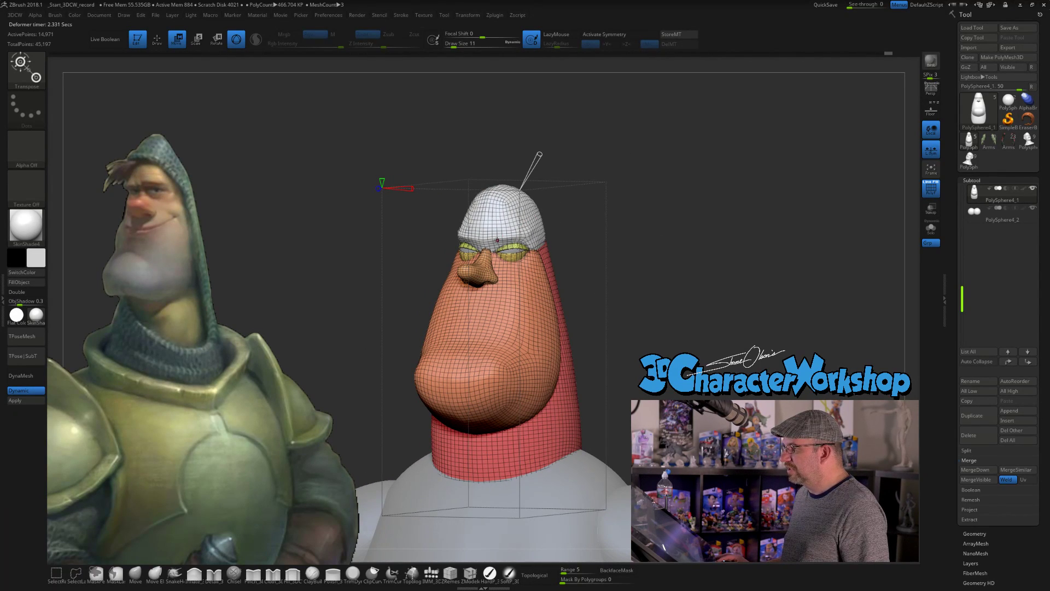
{"action": "mouse_move", "coordinate": [732, 277]}
{"action": "left_mouse_down"}
{"action": "mouse_move", "coordinate": [670, 276]}
{"action": "mouse_move", "coordinate": [749, 278]}
{"action": "left_mouse_up"}
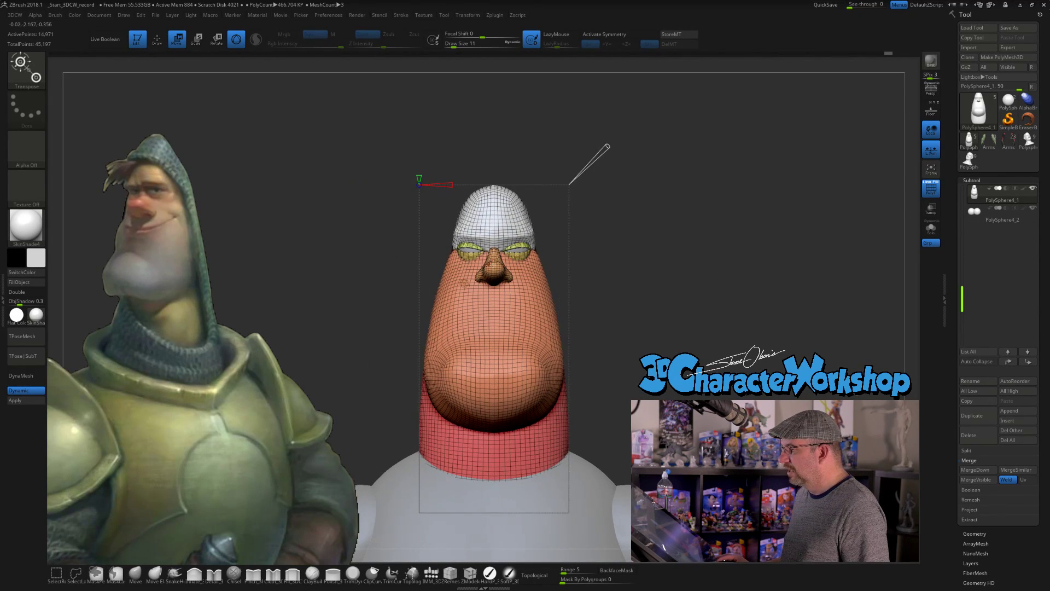
{"action": "left_click", "coordinate": [464, 283]}
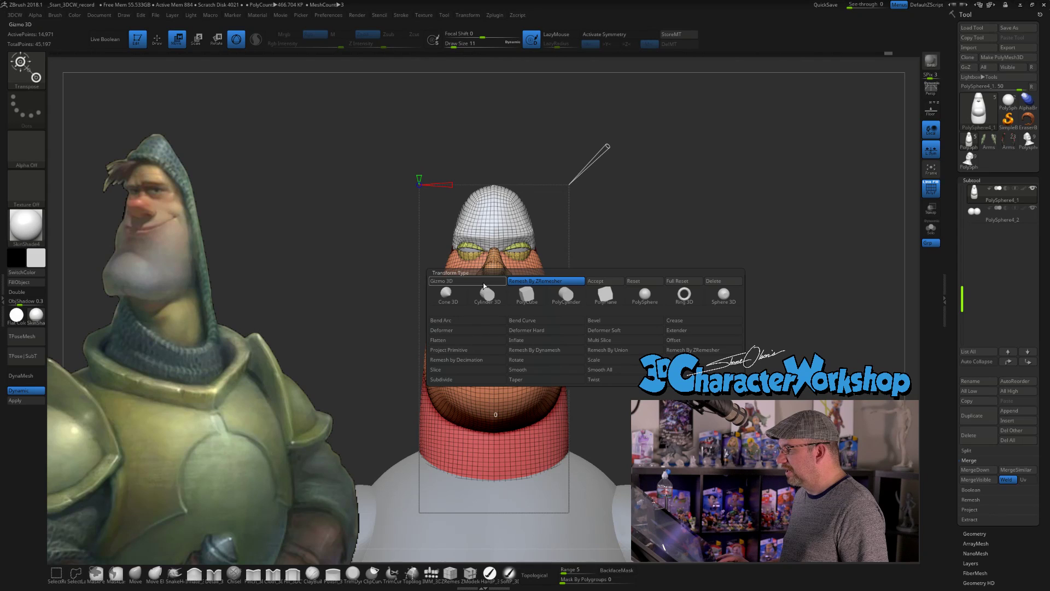
{"action": "left_click", "coordinate": [588, 280]}
{"action": "left_click_drag", "start_coordinate": [691, 234], "coordinate": [695, 259], "text": "alt"}
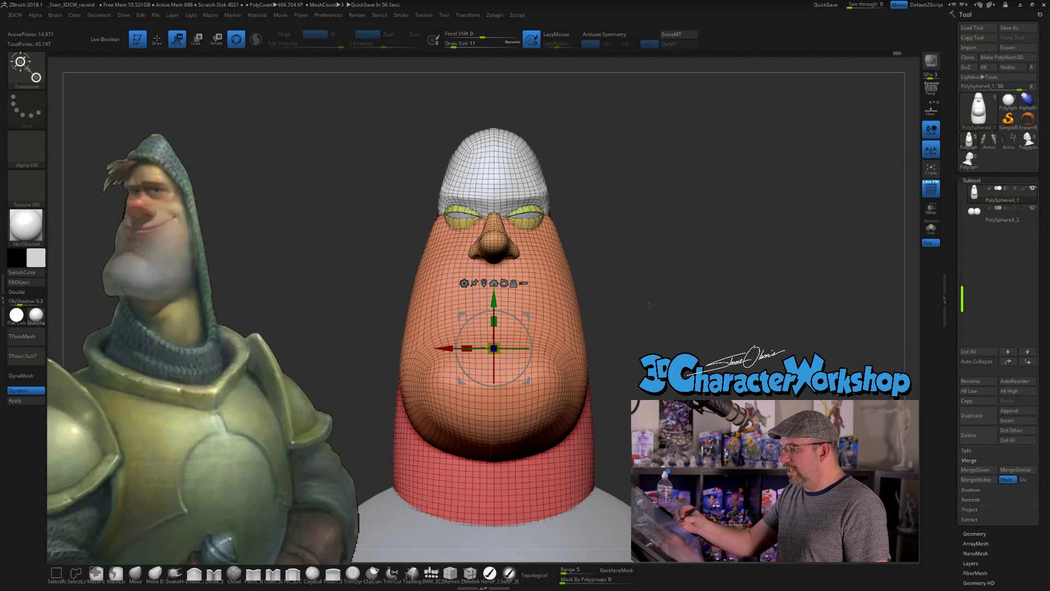
Return to the Move brush with draw size 25, bring the whole figure into view and turn off the polyframe display
{"action": "key", "text": "q"}
{"action": "mouse_move", "coordinate": [655, 315]}
{"action": "left_mouse_down", "text": "alt"}
{"action": "mouse_move", "coordinate": [628, 302]}
{"action": "mouse_move", "coordinate": [614, 312]}
{"action": "mouse_move", "coordinate": [661, 312]}
{"action": "left_mouse_up", "text": "alt"}
{"action": "key", "text": "s"}
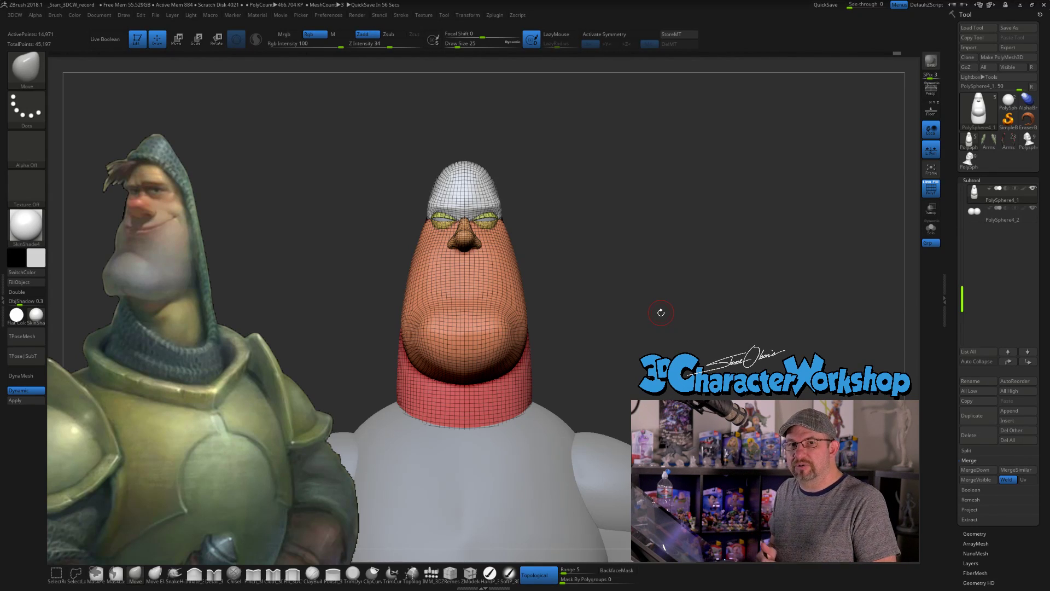
{"action": "left_click_drag", "start_coordinate": [605, 347], "coordinate": [597, 294]}
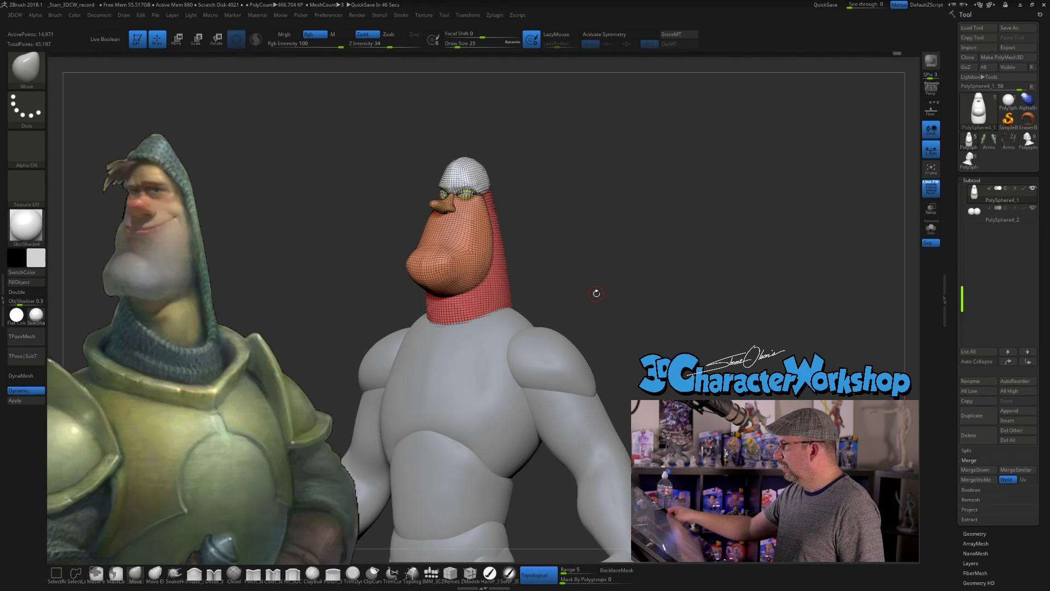
{"action": "mouse_move", "coordinate": [596, 294]}
{"action": "left_mouse_down"}
{"action": "mouse_move", "coordinate": [669, 348]}
{"action": "mouse_move", "coordinate": [635, 300]}
{"action": "left_mouse_up"}
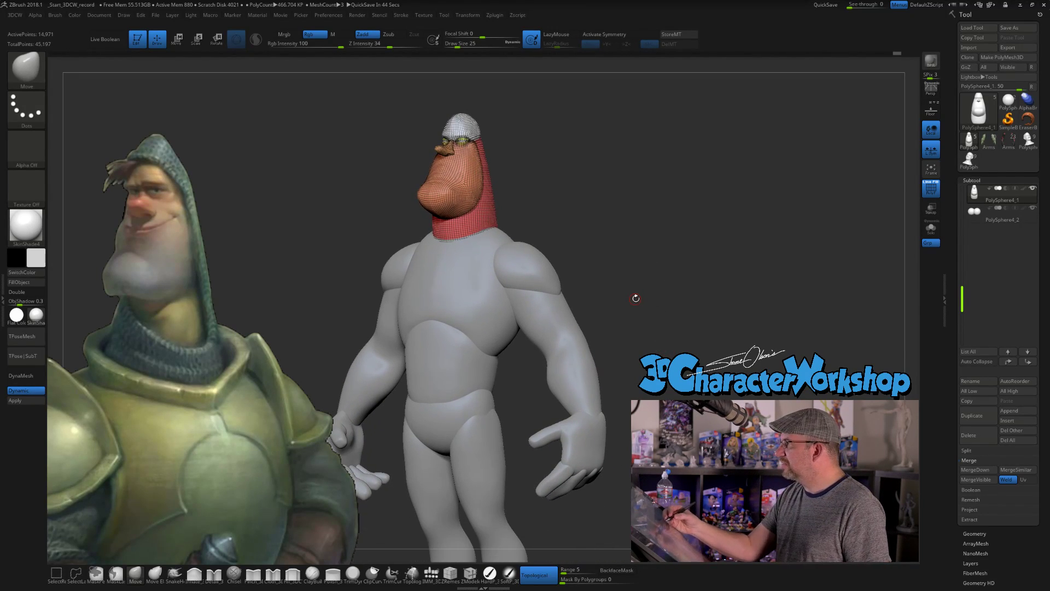
{"action": "left_click_drag", "start_coordinate": [685, 325], "coordinate": [679, 331], "text": "shift"}
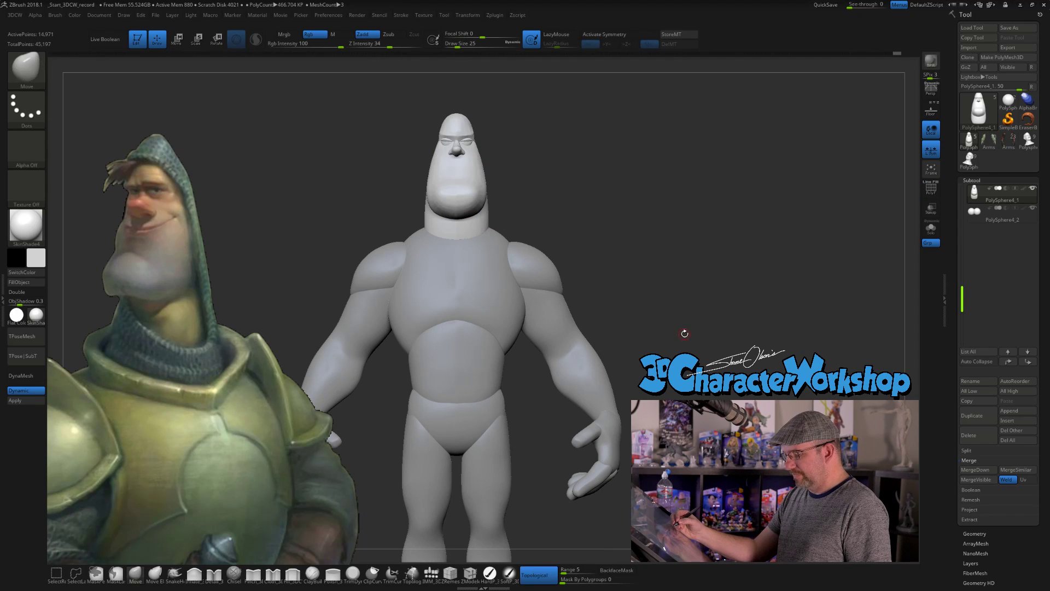
{"action": "key", "text": "shift+f"}
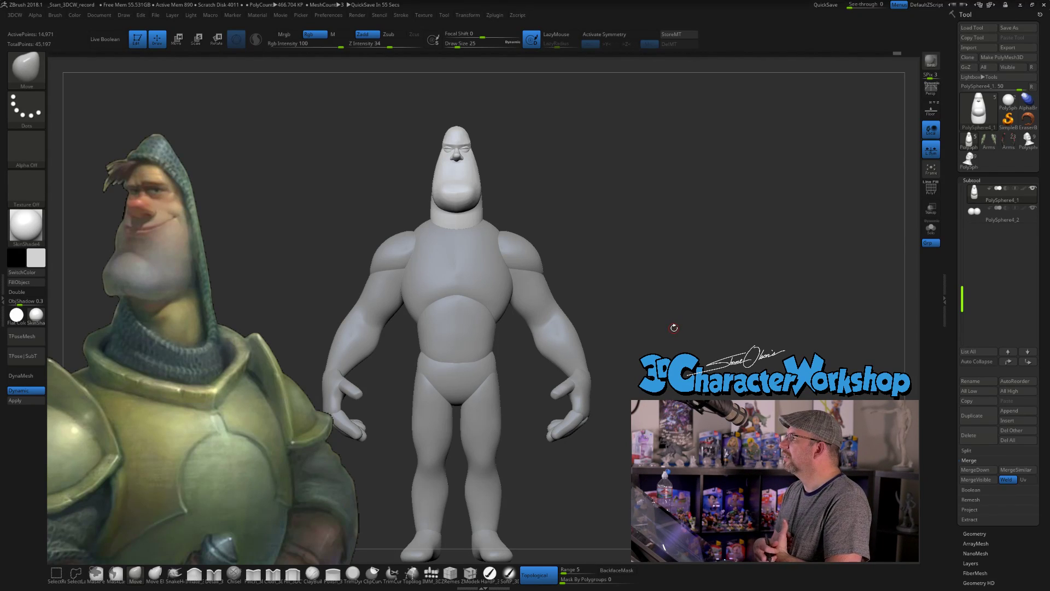
Scale down and reposition the Spotlight reference image so the full-length knight stands beside the figure, then leave Spotlight editing
{"action": "left_click_drag", "start_coordinate": [650, 281], "coordinate": [642, 273], "text": "alt"}
{"action": "key", "text": "z"}
{"action": "left_click_drag", "start_coordinate": [347, 220], "coordinate": [306, 223]}
{"action": "left_click_drag", "start_coordinate": [335, 248], "coordinate": [237, 134]}
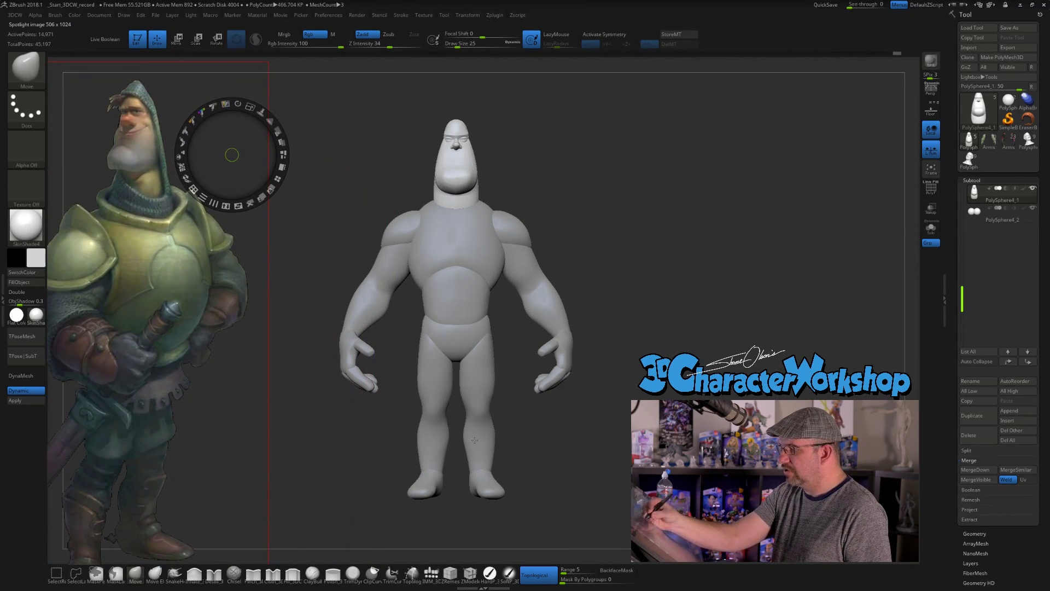
{"action": "key", "text": "shift+z"}
{"action": "key", "text": "shift+z"}
{"action": "mouse_move", "coordinate": [607, 323]}
{"action": "left_mouse_down", "text": "alt"}
{"action": "mouse_move", "coordinate": [609, 344]}
{"action": "mouse_move", "coordinate": [587, 296]}
{"action": "left_mouse_up", "text": "alt"}
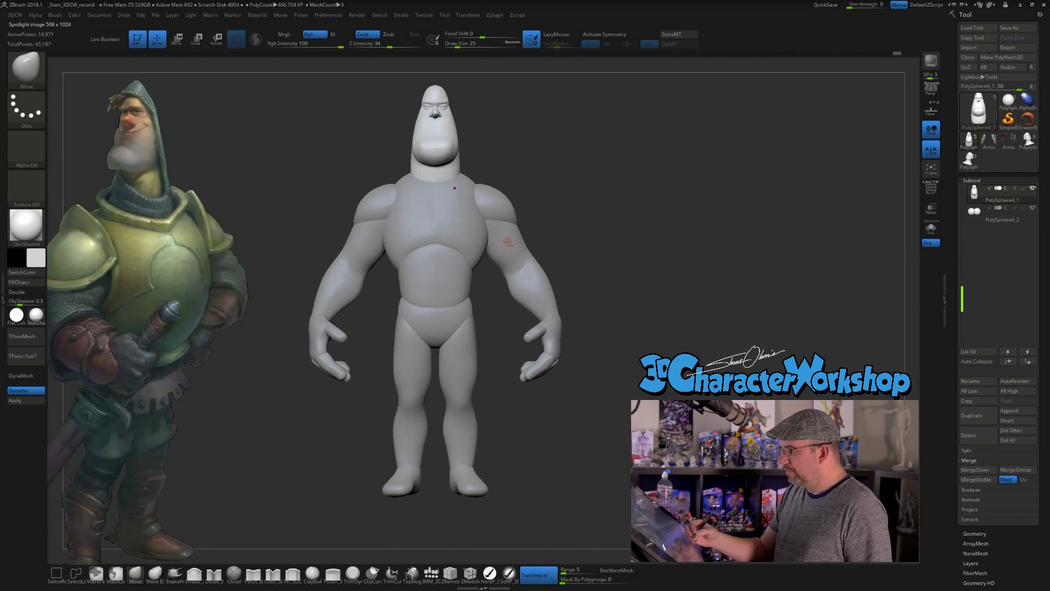
Select the body subtool PolySphere3 and set the Move brush's draw size to 68
{"action": "left_click", "coordinate": [522, 261], "text": "alt"}
{"action": "key", "text": "s"}
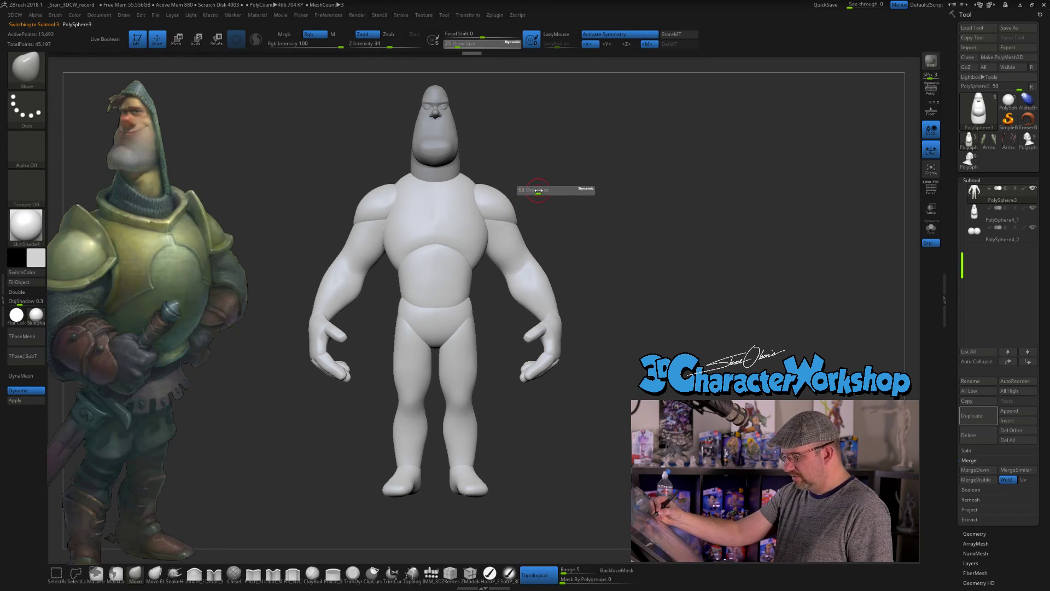
{"action": "left_click", "coordinate": [539, 191]}
Hide the shoulders, arms and hands of the body subtool so only the torso, pelvis and legs show
{"action": "left_click", "coordinate": [499, 198], "text": "ctrl+shift"}
{"action": "left_click", "coordinate": [500, 200], "text": "ctrl+shift"}
{"action": "left_click", "coordinate": [510, 246], "text": "ctrl+shift"}
{"action": "left_click_drag", "start_coordinate": [497, 284], "coordinate": [618, 404], "text": "ctrl+alt+shift"}
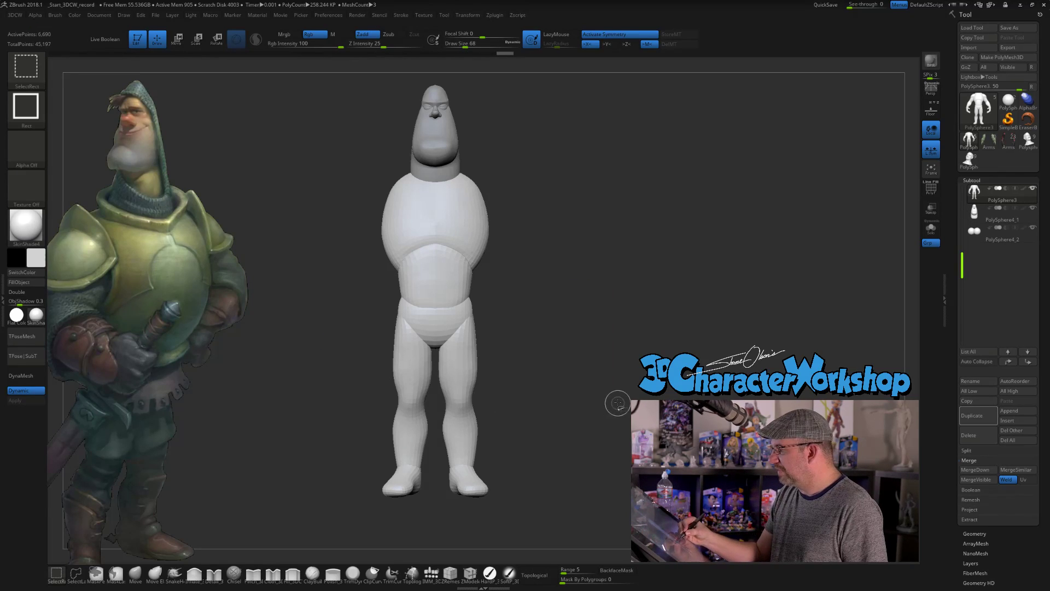
{"action": "left_click", "coordinate": [636, 312], "text": "ctrl+shift"}
{"action": "key", "text": "ctrl+z"}
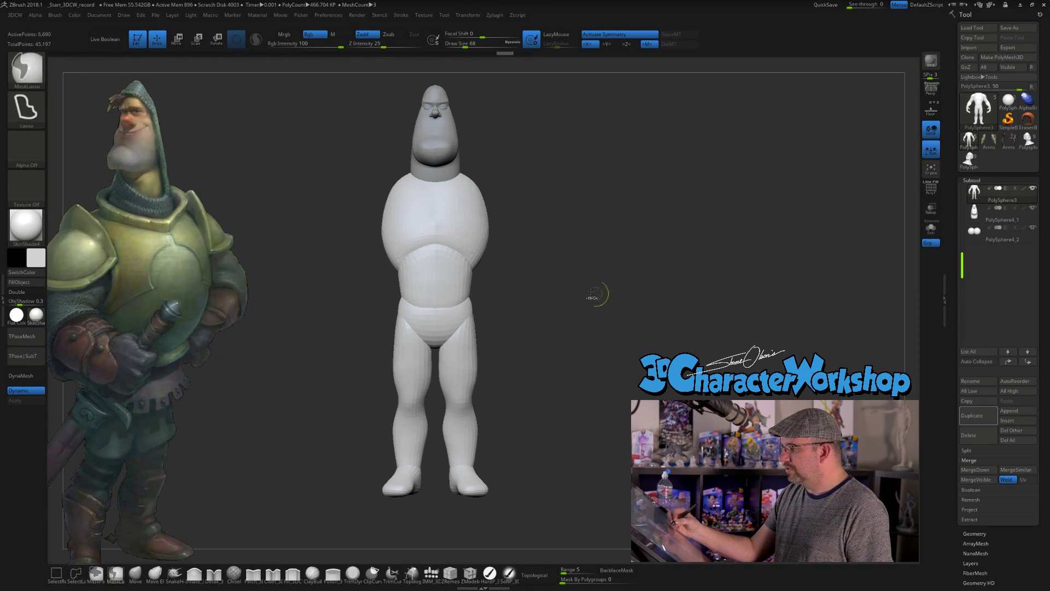
Mask the torso, pelvis and legs, unhide the arms and rotate both arms symmetrically up and outward around the shoulders
{"action": "mouse_move", "coordinate": [310, 154]}
{"action": "left_mouse_down", "text": "ctrl"}
{"action": "mouse_move", "coordinate": [544, 519]}
{"action": "mouse_move", "coordinate": [544, 175]}
{"action": "mouse_move", "coordinate": [553, 167]}
{"action": "mouse_move", "coordinate": [403, 486]}
{"action": "mouse_move", "coordinate": [566, 492]}
{"action": "left_mouse_up", "text": "ctrl"}
{"action": "left_click", "coordinate": [624, 384], "text": "ctrl+shift"}
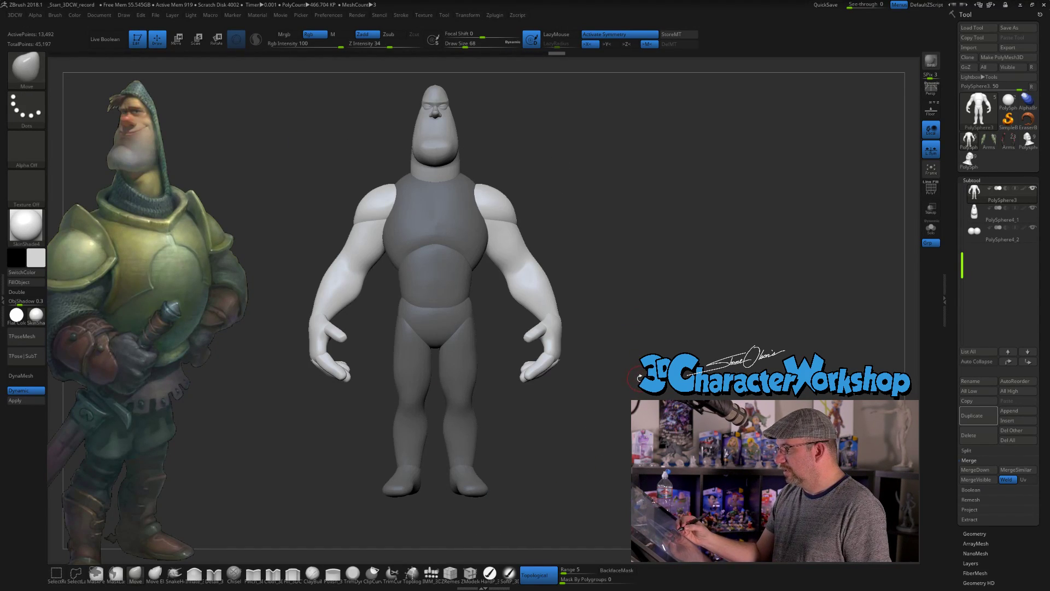
{"action": "key", "text": "e"}
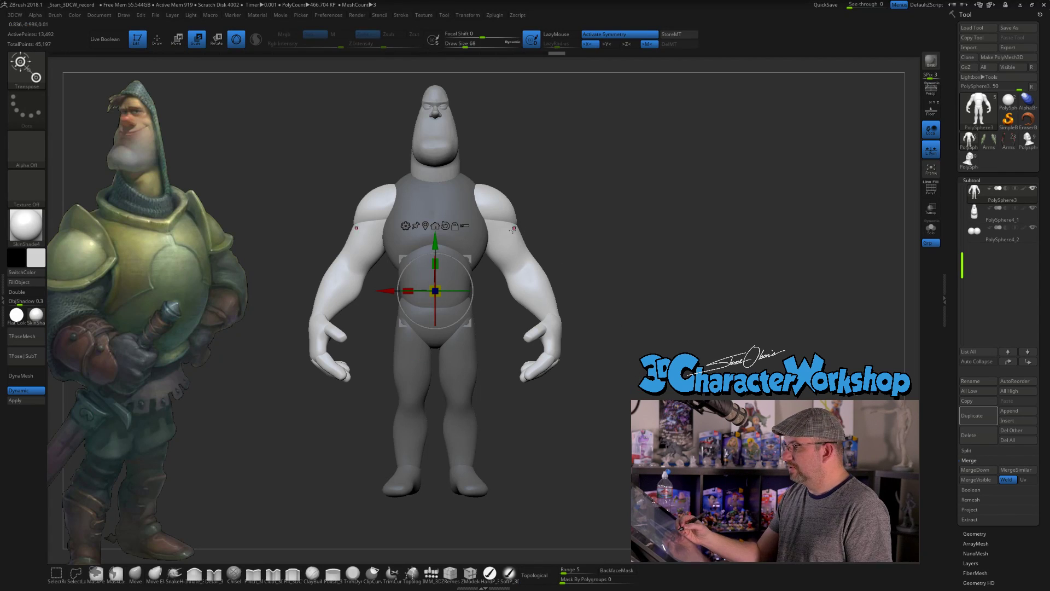
{"action": "left_click", "coordinate": [476, 207], "text": "alt"}
{"action": "left_click_drag", "start_coordinate": [506, 176], "coordinate": [509, 170]}
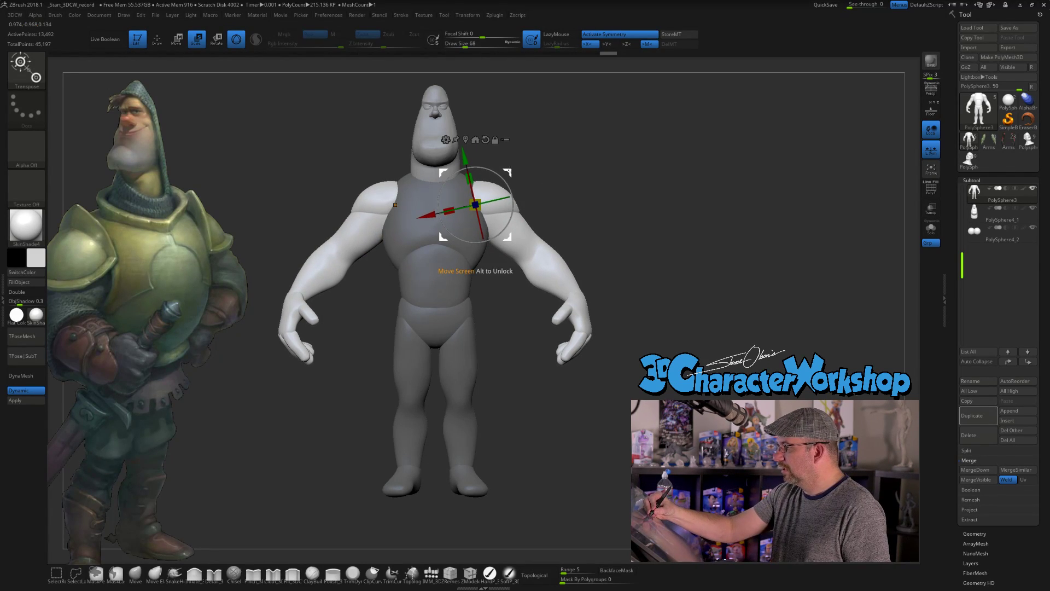
{"action": "mouse_move", "coordinate": [636, 275]}
{"action": "left_mouse_down", "text": "alt"}
{"action": "mouse_move", "coordinate": [635, 254]}
{"action": "mouse_move", "coordinate": [605, 275]}
{"action": "mouse_move", "coordinate": [603, 319]}
{"action": "left_mouse_up", "text": "alt"}
{"action": "key", "text": "q"}
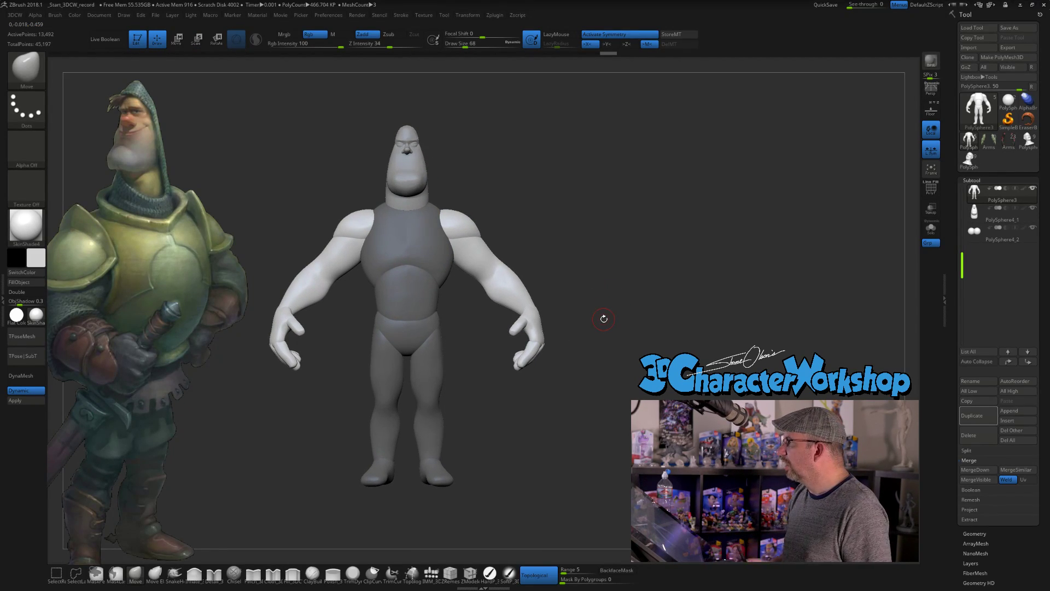
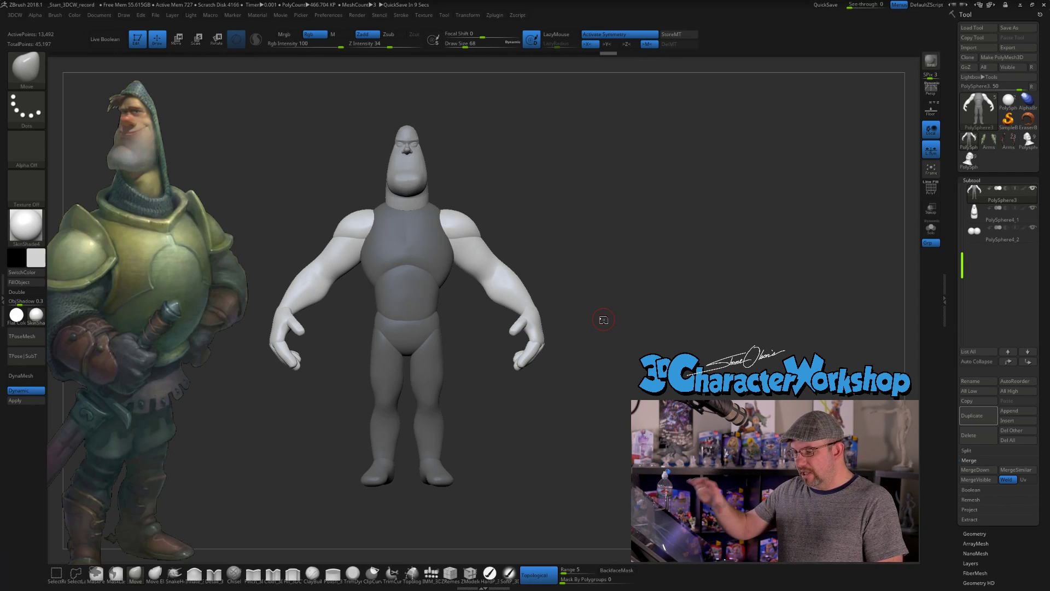
{"action": "key", "text": "space"}
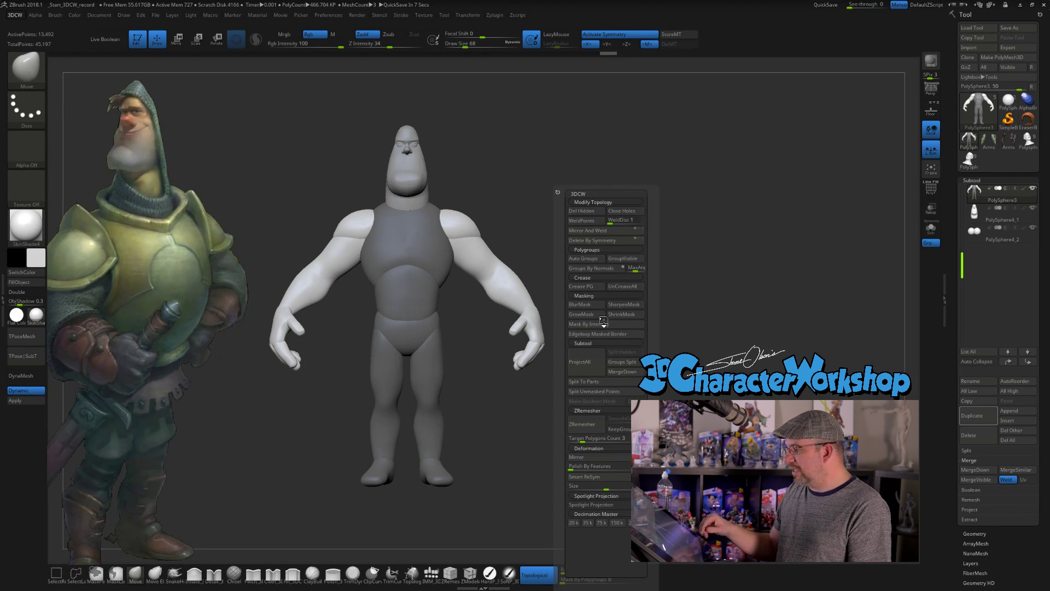
{"action": "key", "text": "space"}
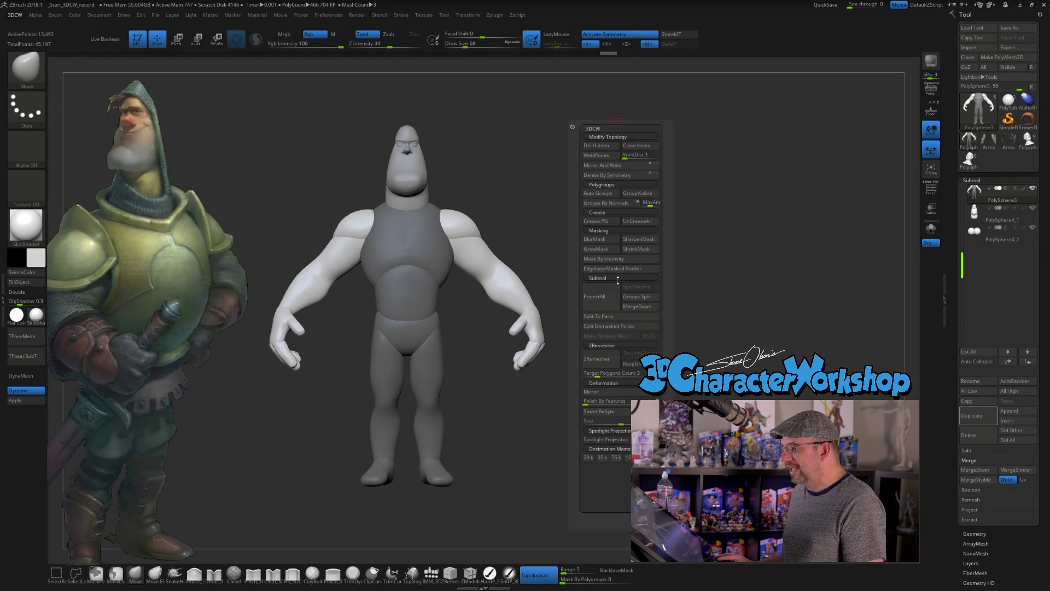
{"action": "left_click", "coordinate": [617, 373]}
{"action": "key", "text": "Return"}
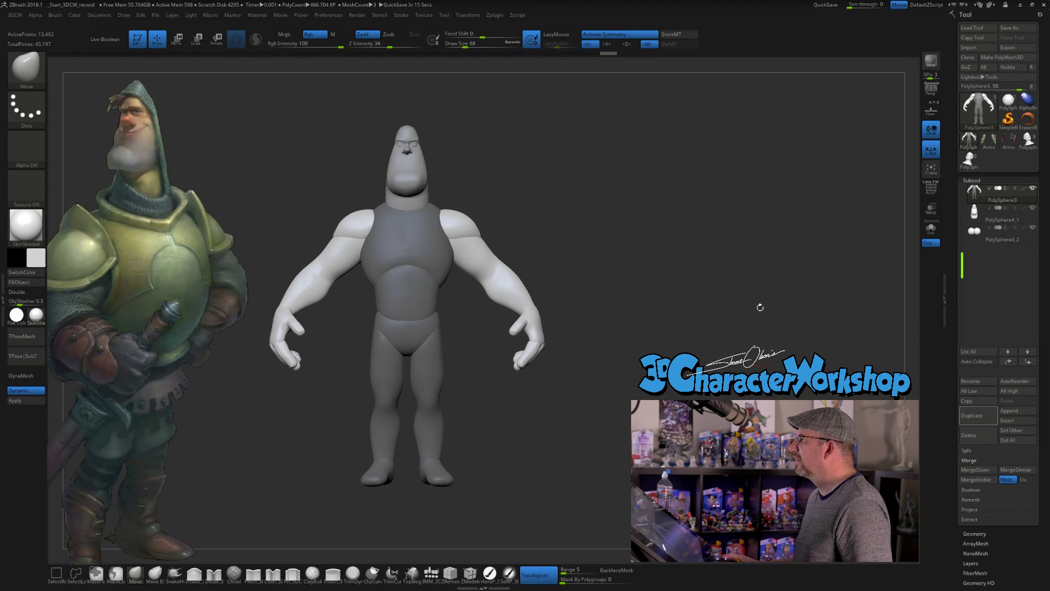
{"action": "left_click_drag", "start_coordinate": [750, 246], "coordinate": [734, 264]}
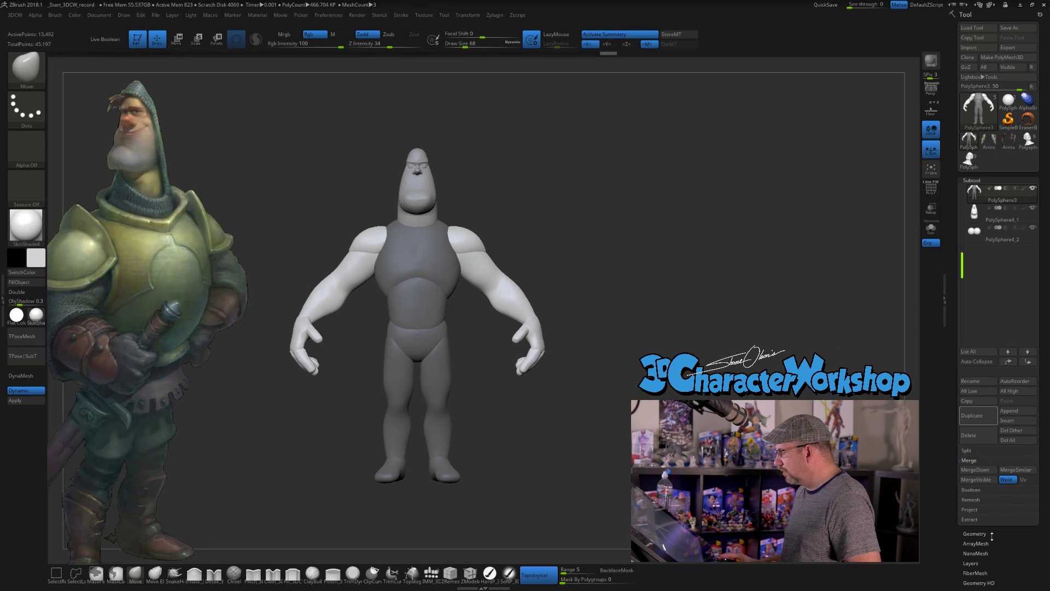
Open the body subtool's Geometry settings and expand the ZRemesher options for viewing
{"action": "left_click_drag", "start_coordinate": [954, 526], "coordinate": [965, 404]}
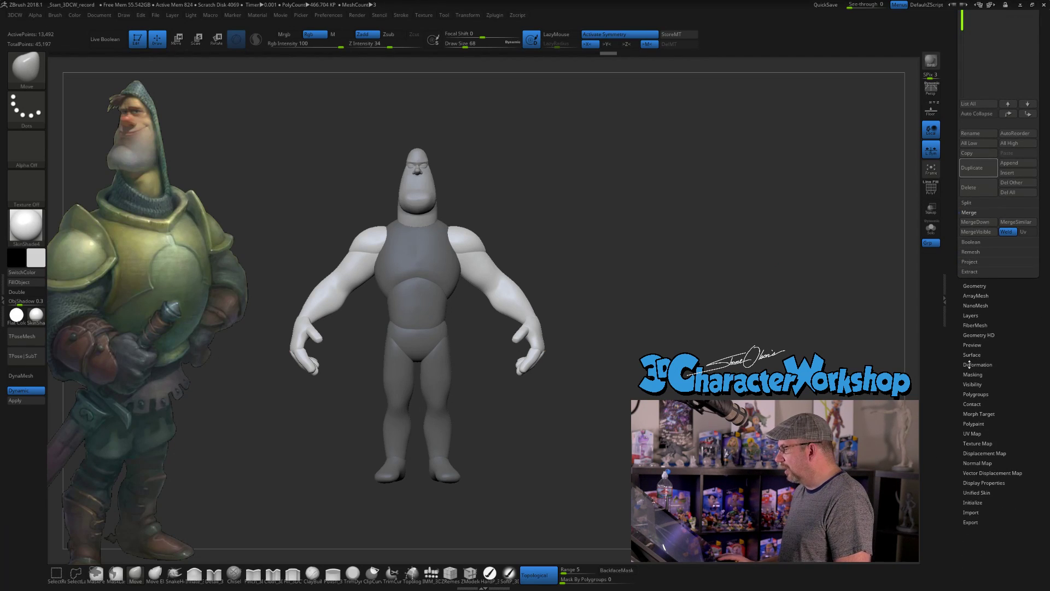
{"action": "left_click", "coordinate": [975, 285]}
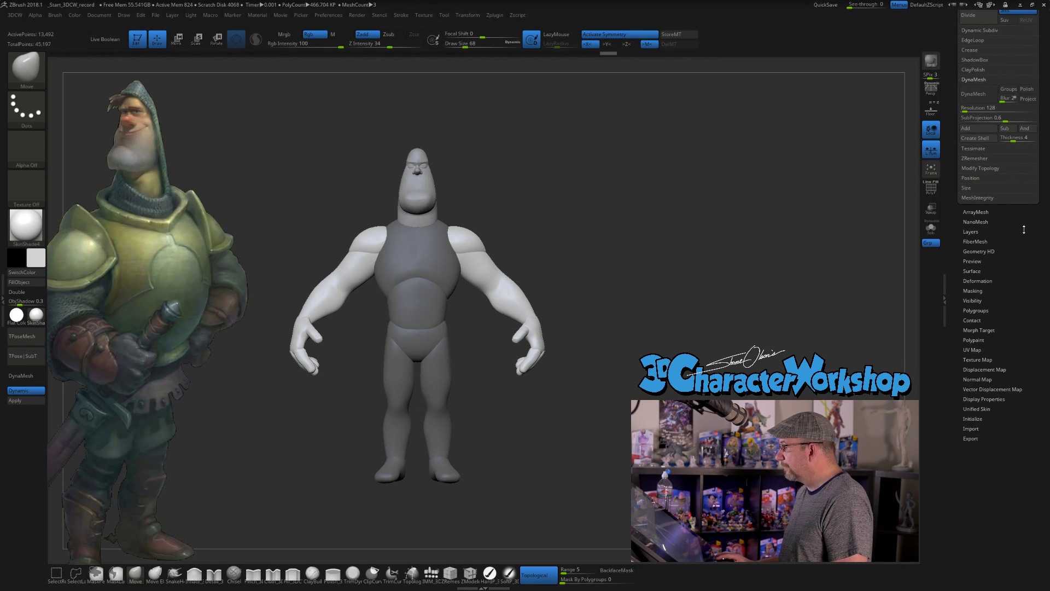
{"action": "left_click", "coordinate": [992, 158]}
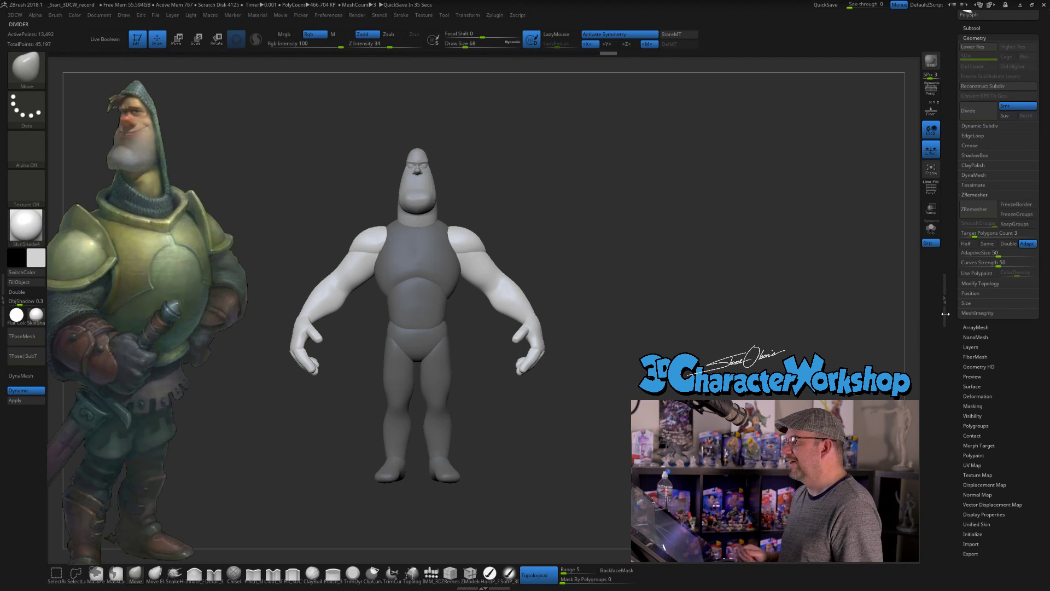
{"action": "left_click_drag", "start_coordinate": [610, 210], "coordinate": [614, 214]}
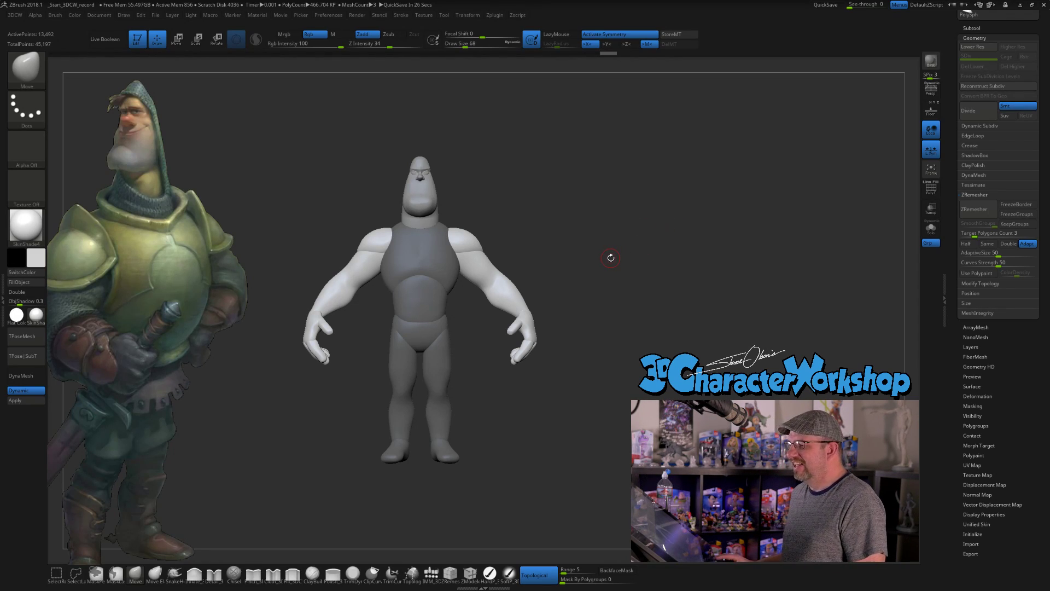
{"action": "left_click_drag", "start_coordinate": [593, 234], "coordinate": [596, 235]}
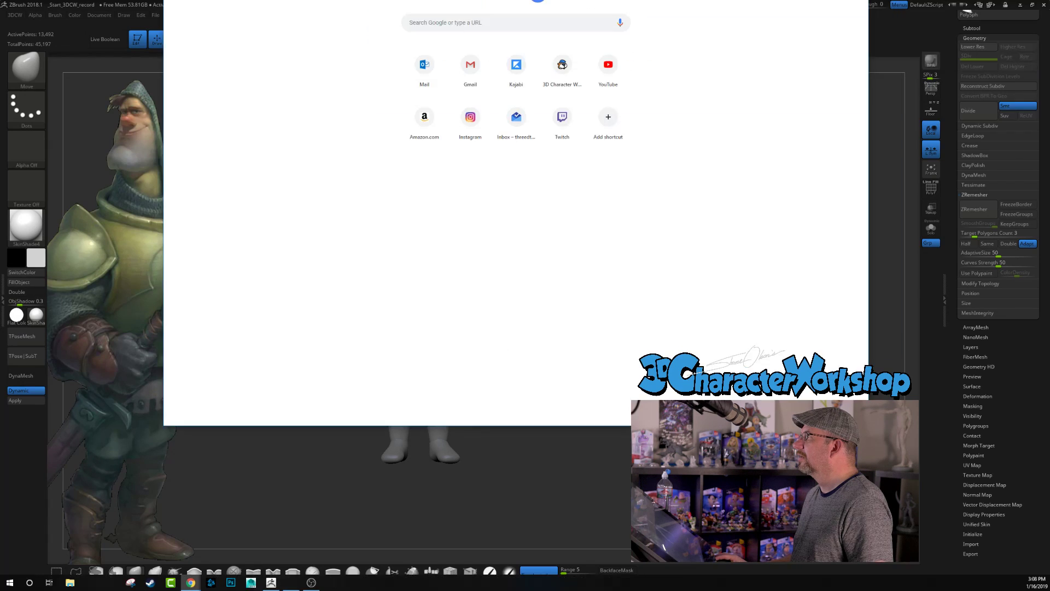
Switch to Chrome, maximize its window and open 3dcharacterworkshop.com
{"action": "left_click_drag", "start_coordinate": [554, 0], "coordinate": [495, 112]}
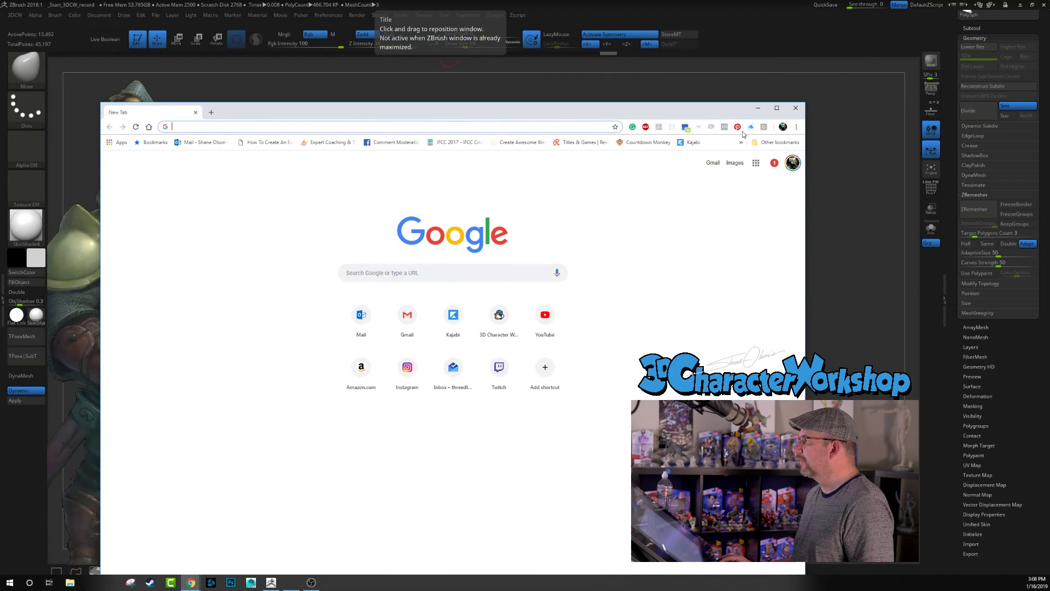
{"action": "left_click", "coordinate": [776, 108]}
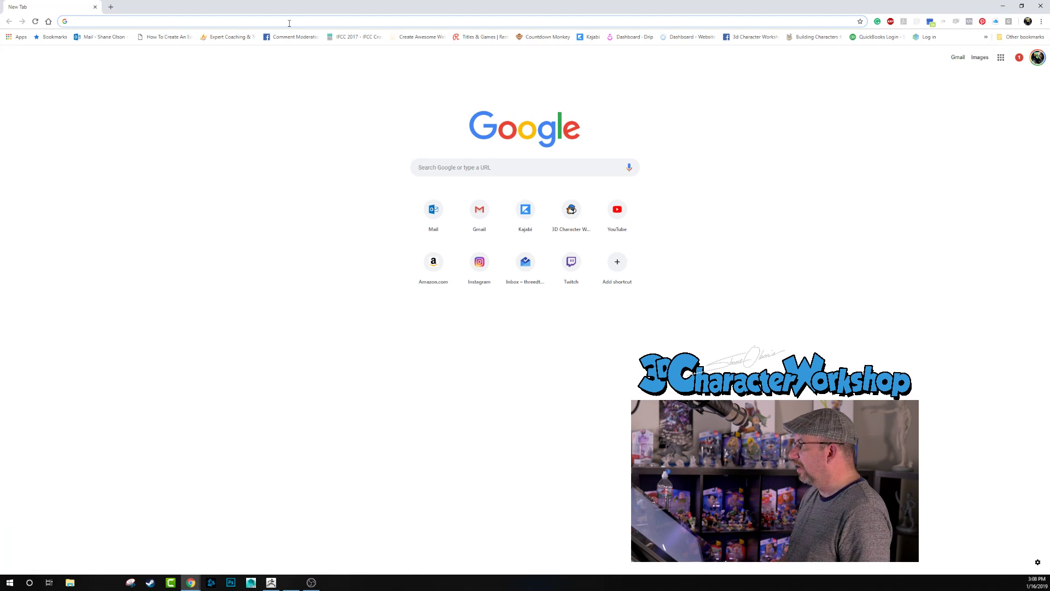
{"action": "type", "text": "3d"}
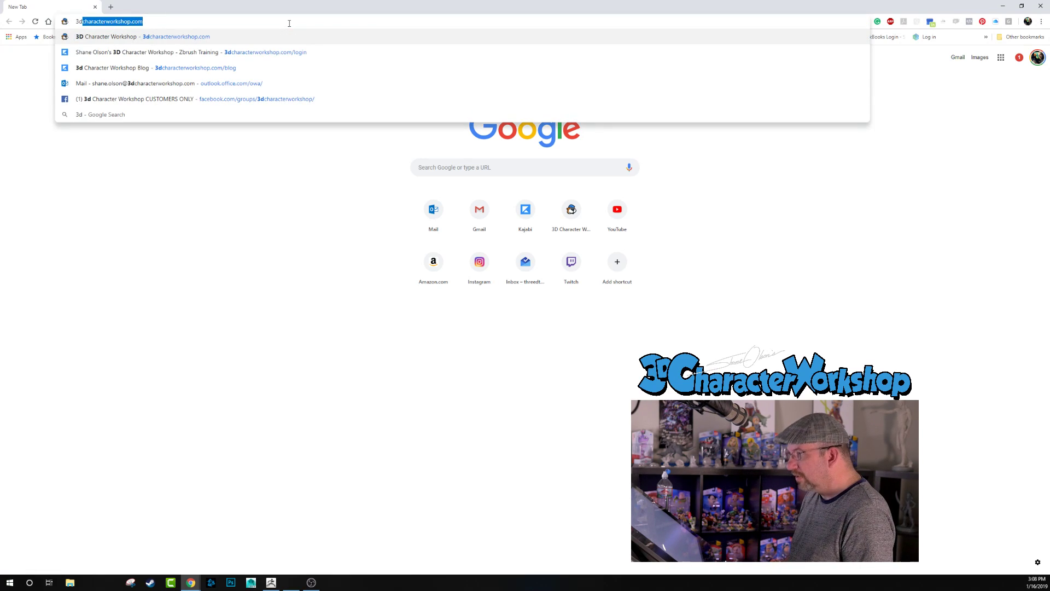
{"action": "key", "text": "Return"}
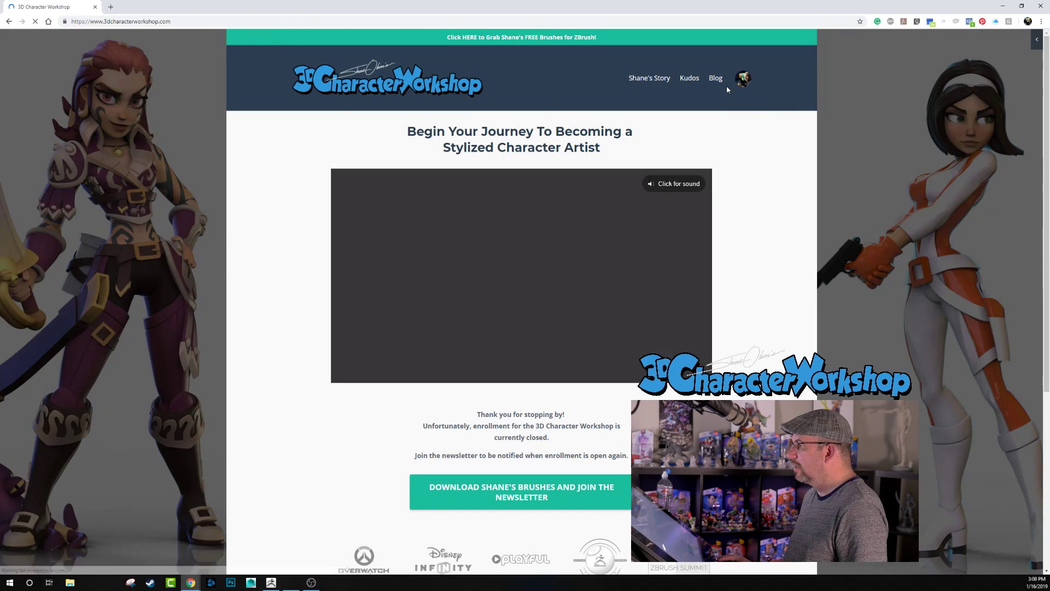
Go to the account's My Library page and open the 3DCW Community from the training list
{"action": "left_click", "coordinate": [742, 80]}
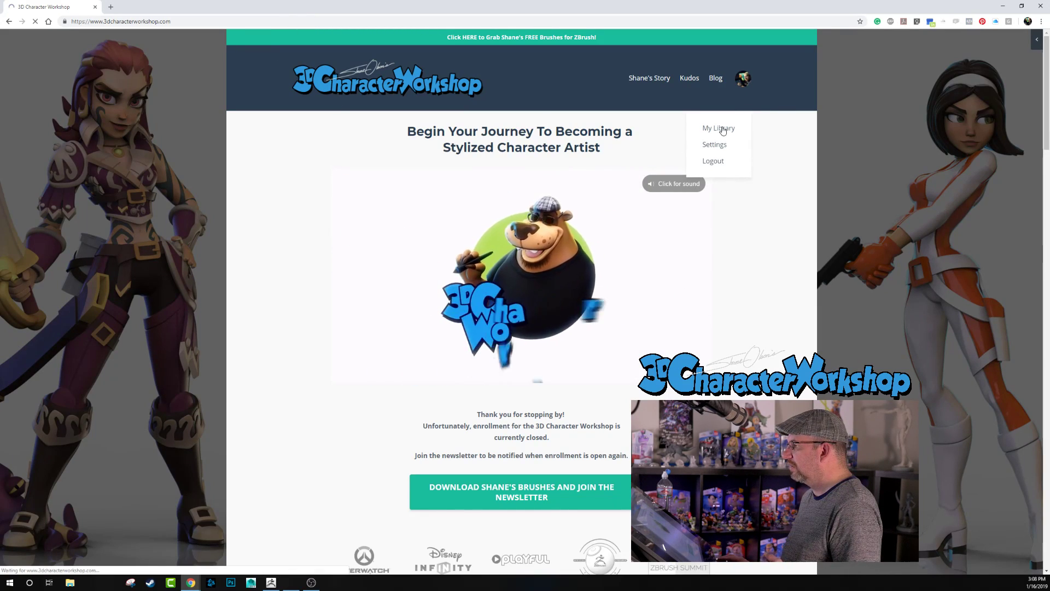
{"action": "left_click", "coordinate": [718, 128]}
{"action": "scroll", "coordinate": [572, 200], "scroll_direction": "down", "scroll_amount": 1}
{"action": "scroll", "coordinate": [571, 201], "scroll_direction": "down", "scroll_amount": 1}
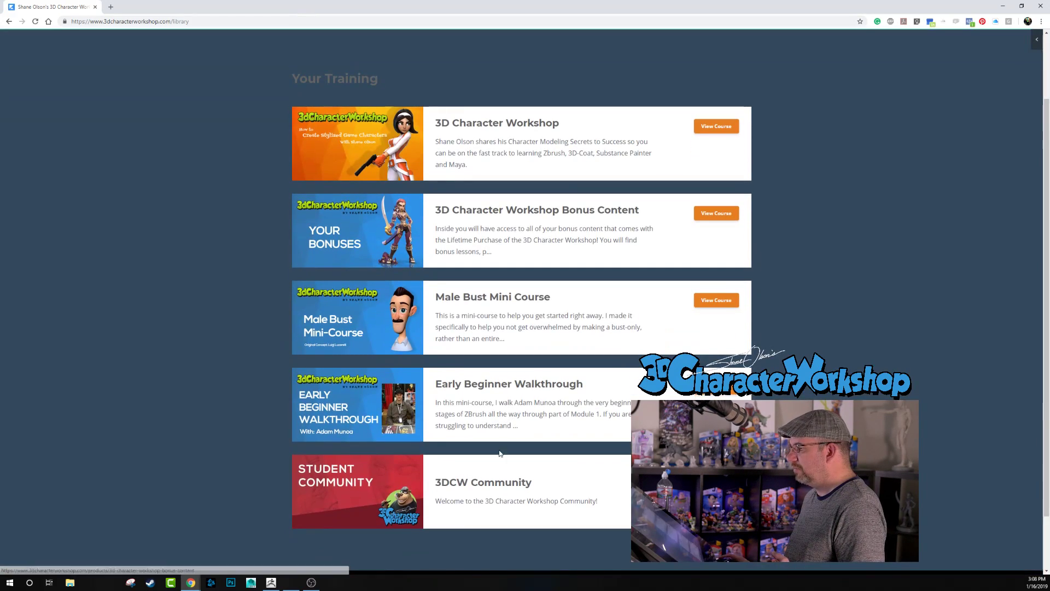
{"action": "left_click", "coordinate": [484, 481]}
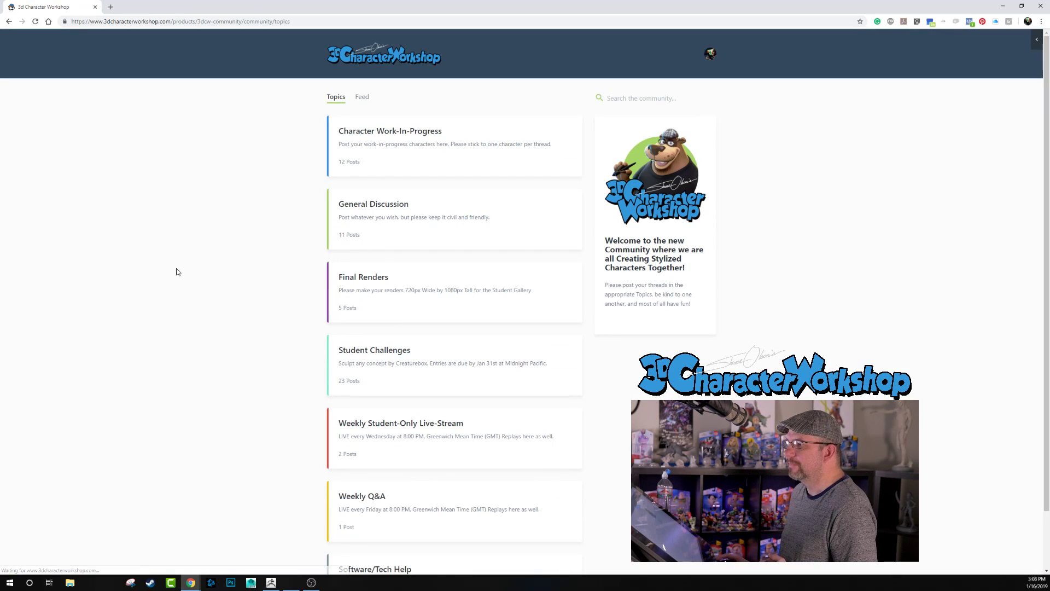
View the Weekly Student-Only Live-Stream topic and return to the community's topic list
{"action": "scroll", "coordinate": [381, 385], "scroll_direction": "down", "scroll_amount": 1}
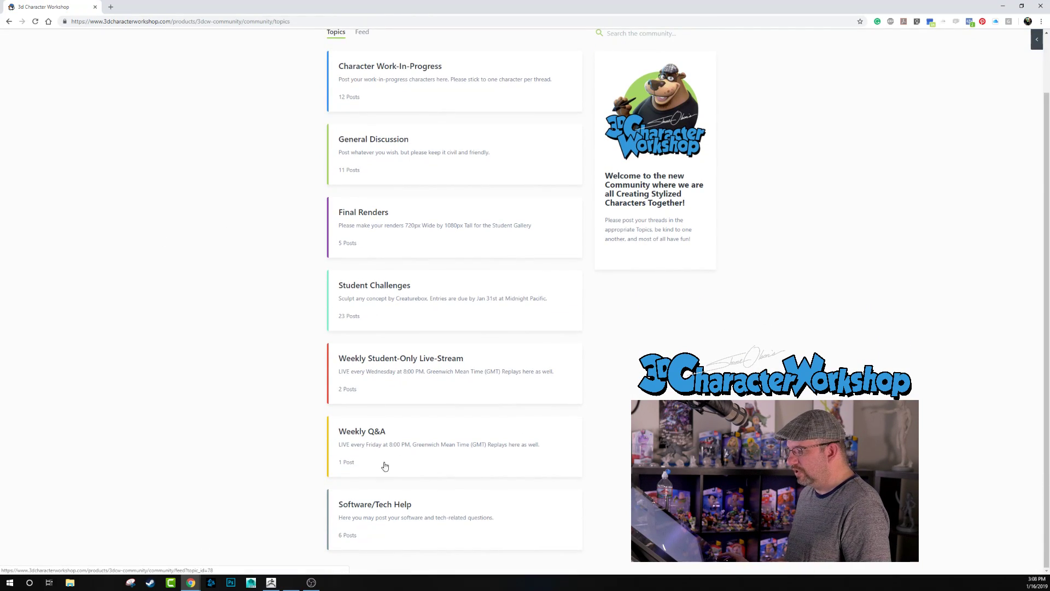
{"action": "left_click", "coordinate": [426, 367]}
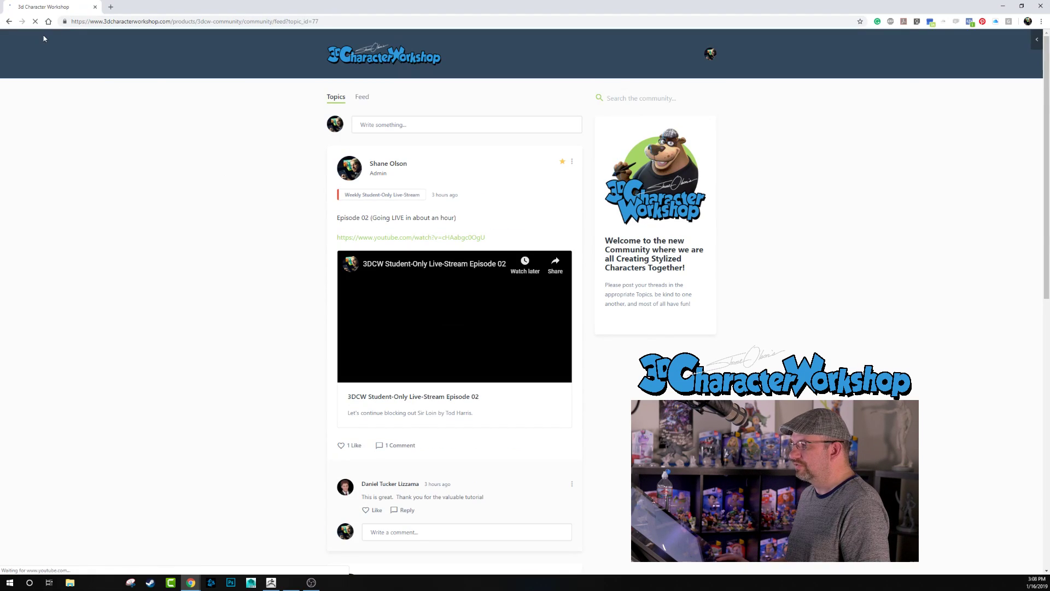
{"action": "left_click", "coordinate": [9, 23]}
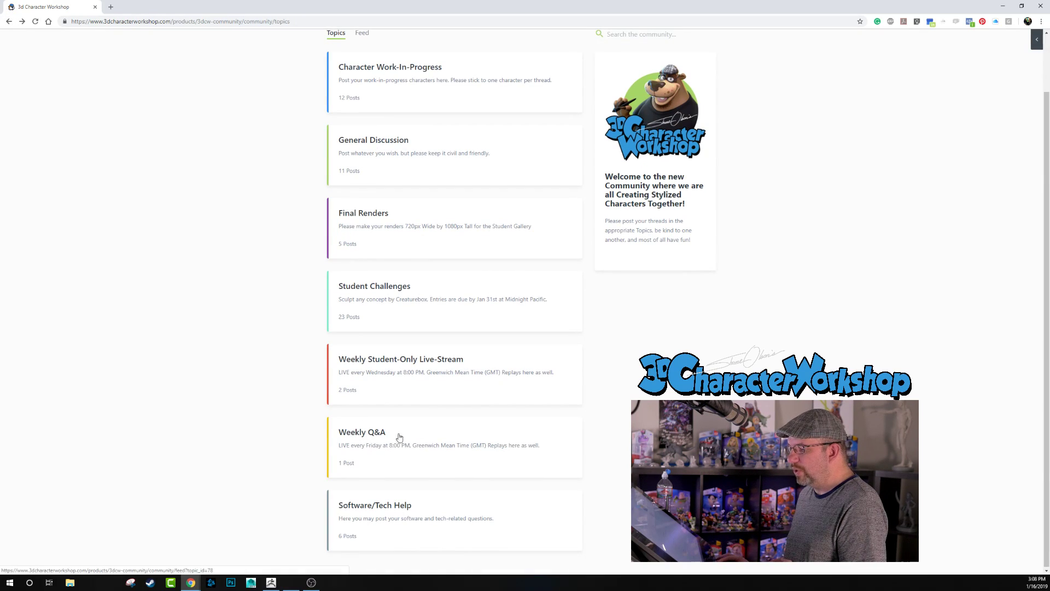